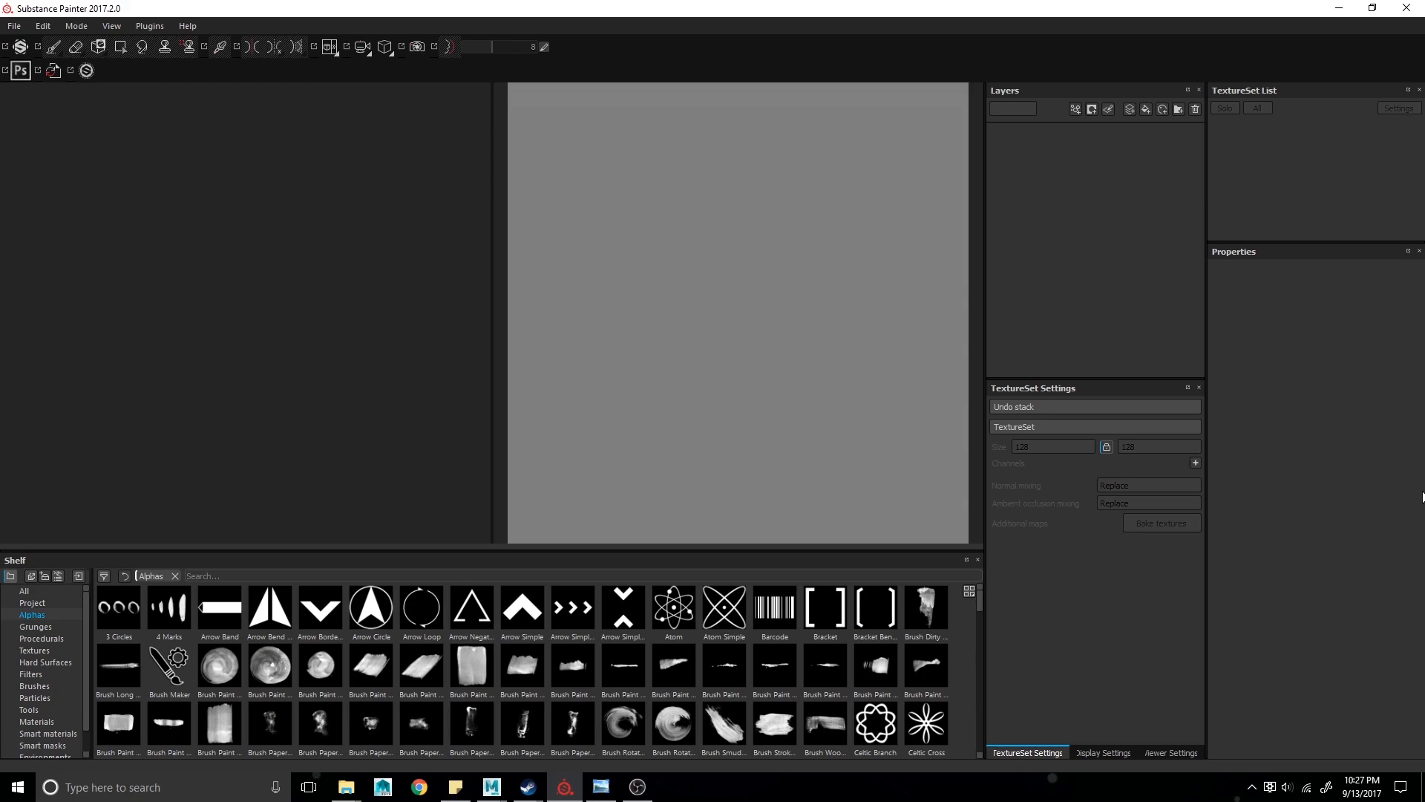
- Switch to Maya and open the threeQuarters.jpg telephone reference photo for comparison, then close it
left_click(492, 787)
left_click(590, 701)
scroll(608, 694, "down", 4)
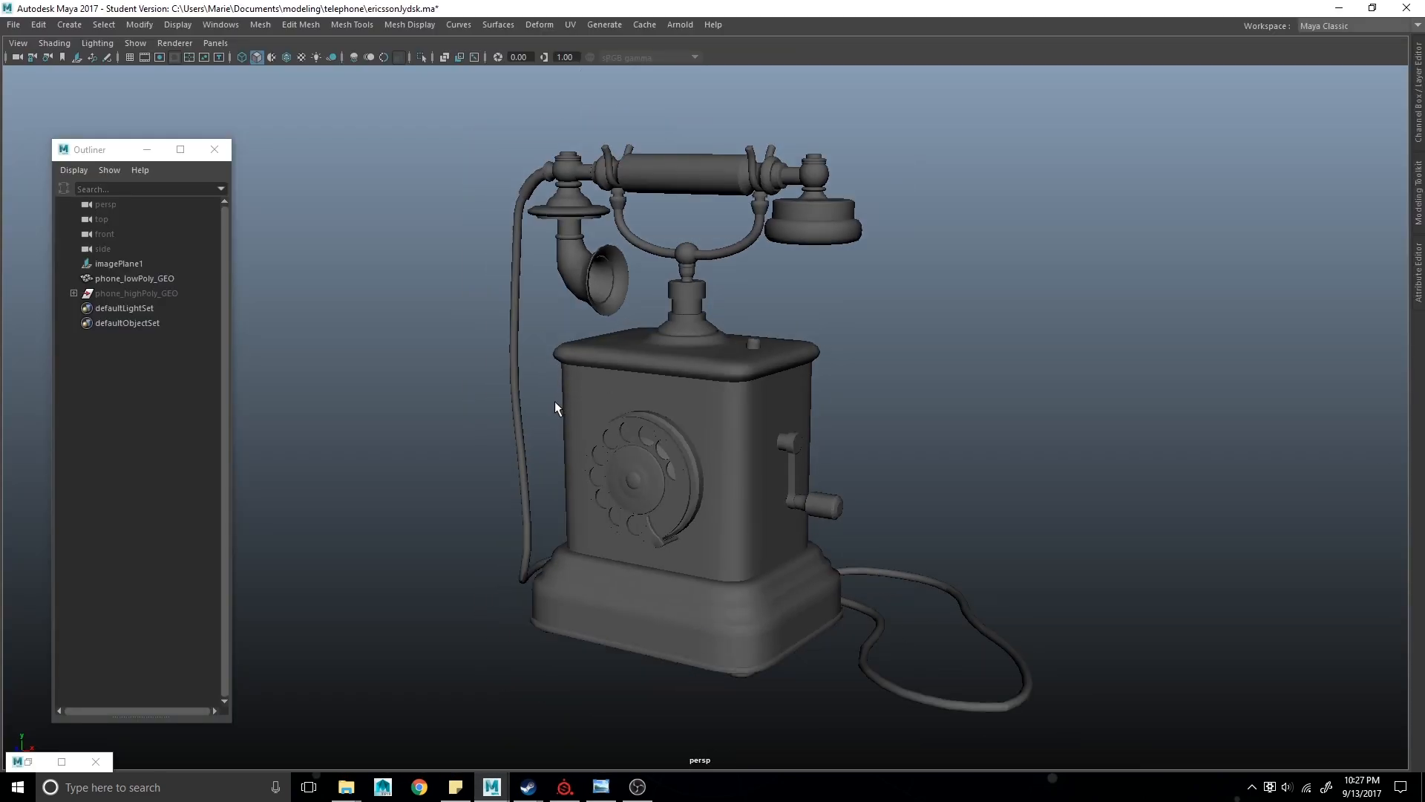
left_click(601, 788)
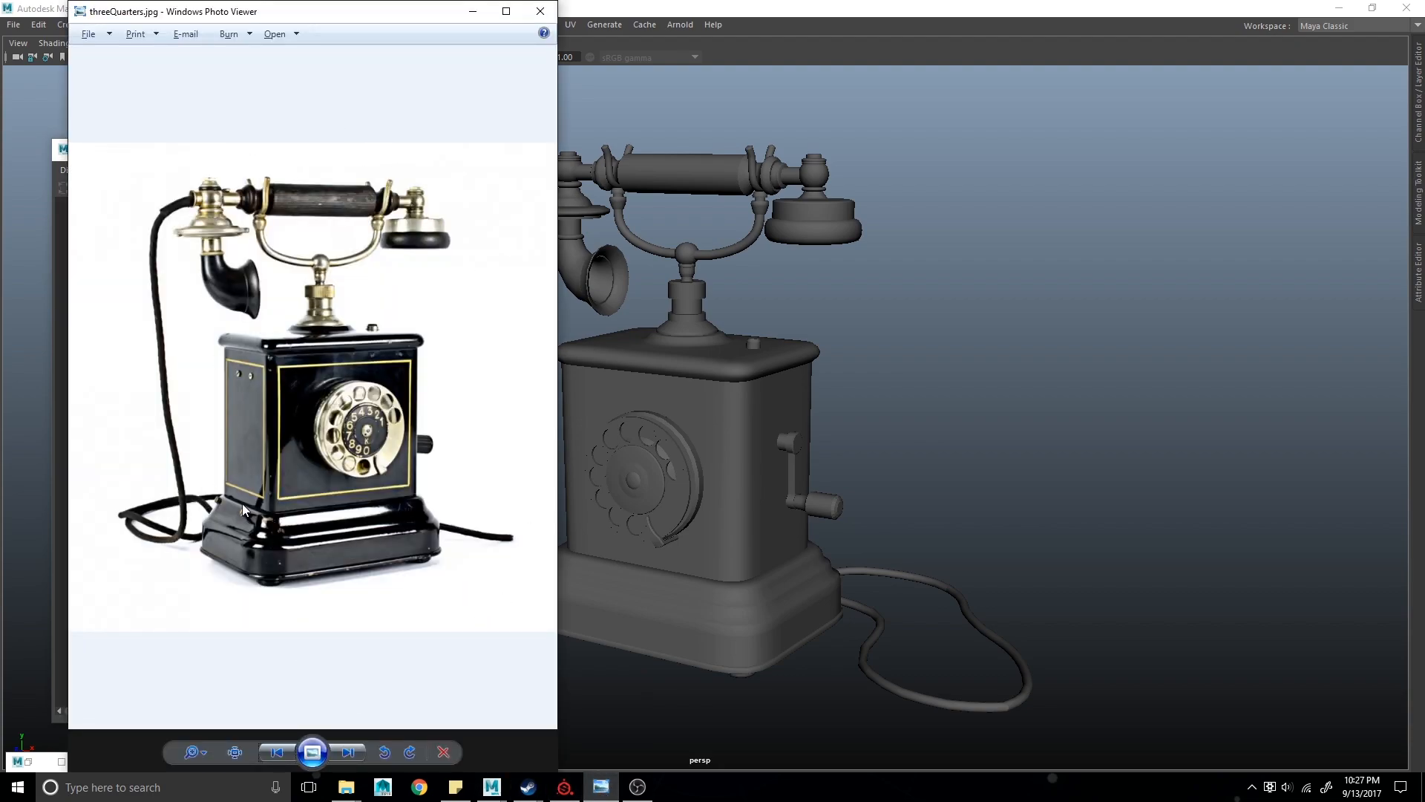
left_click(540, 11)
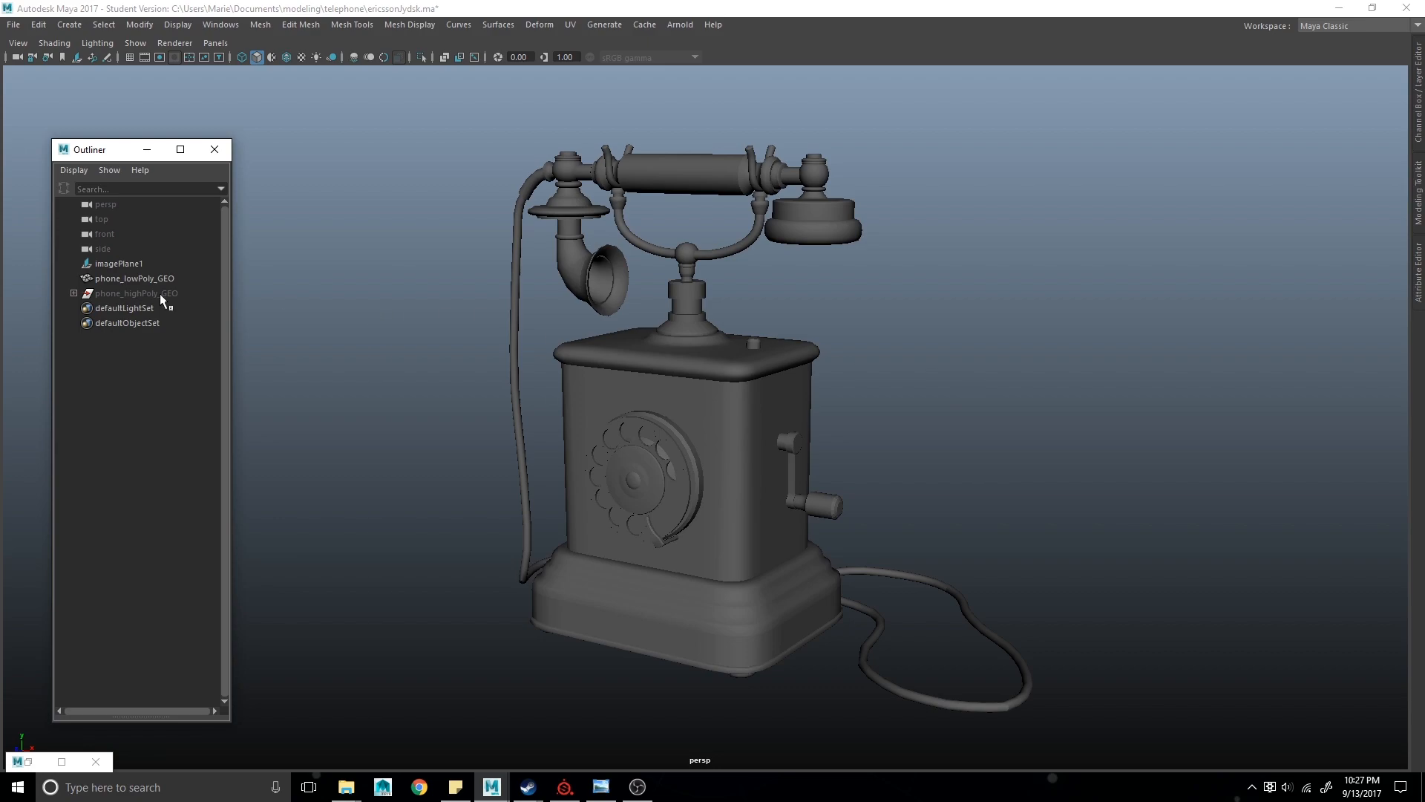
- Select the low-poly phone and turn on wireframe-on-shaded display to inspect its mesh topology
left_click(111, 278)
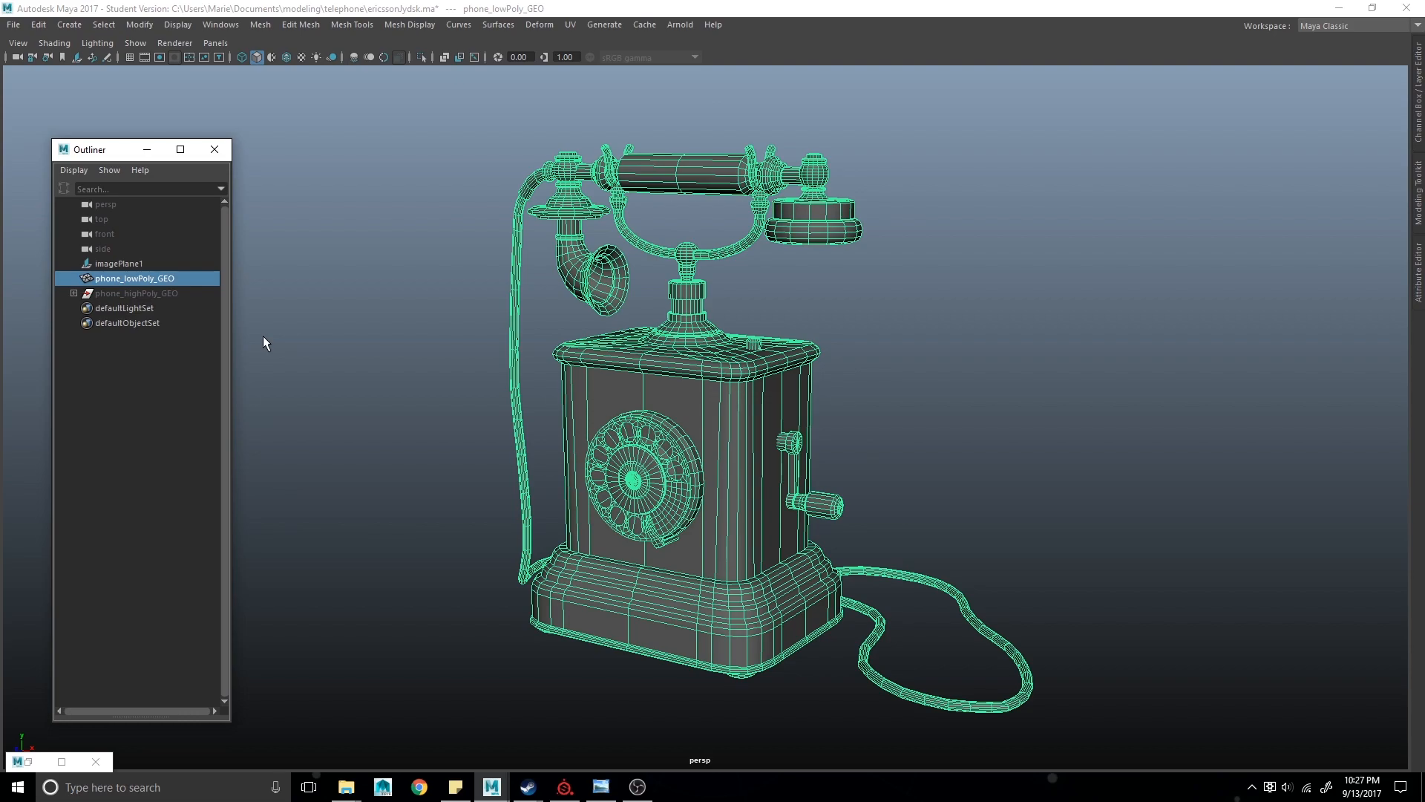
left_click(283, 58)
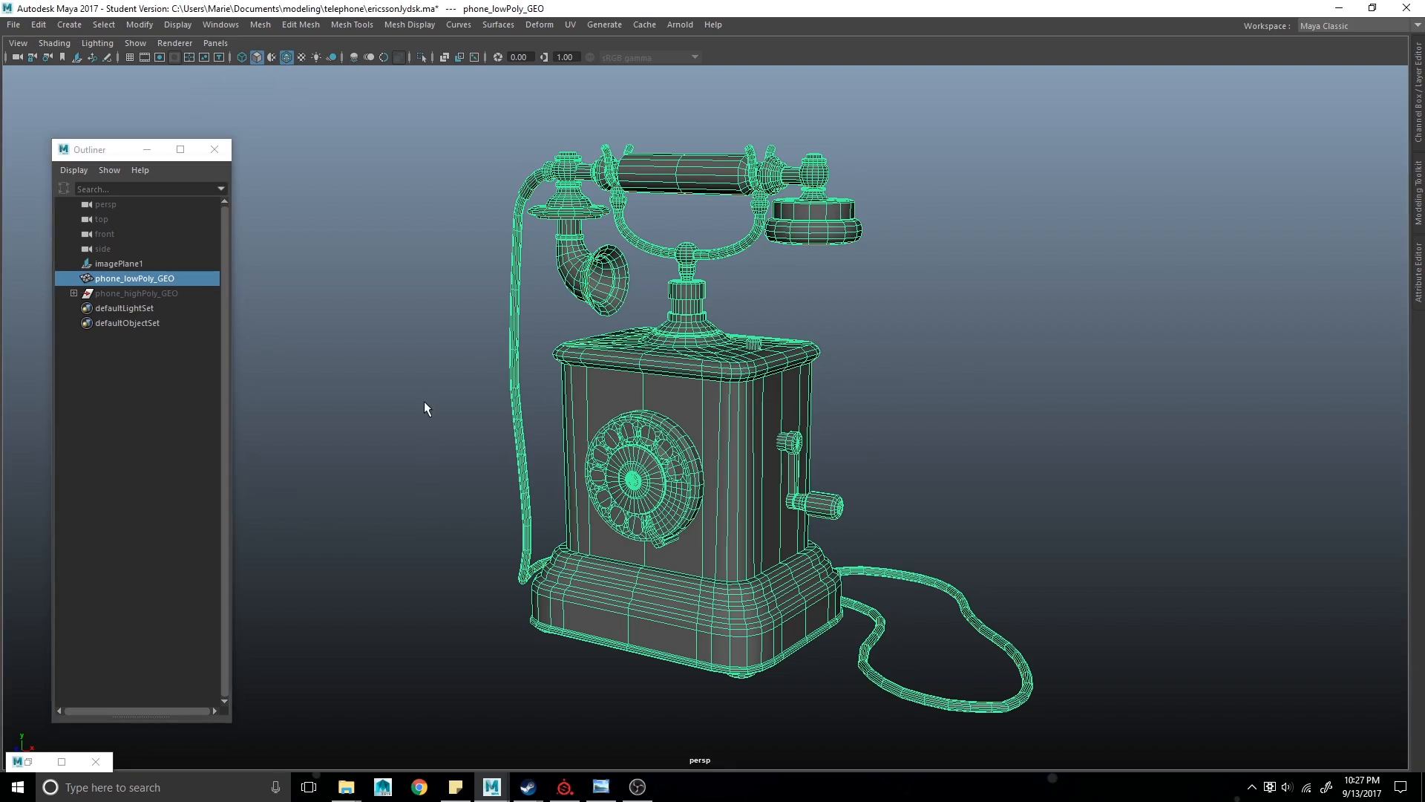
left_click(424, 402)
middle_click_drag(413, 439, 396, 433, "alt")
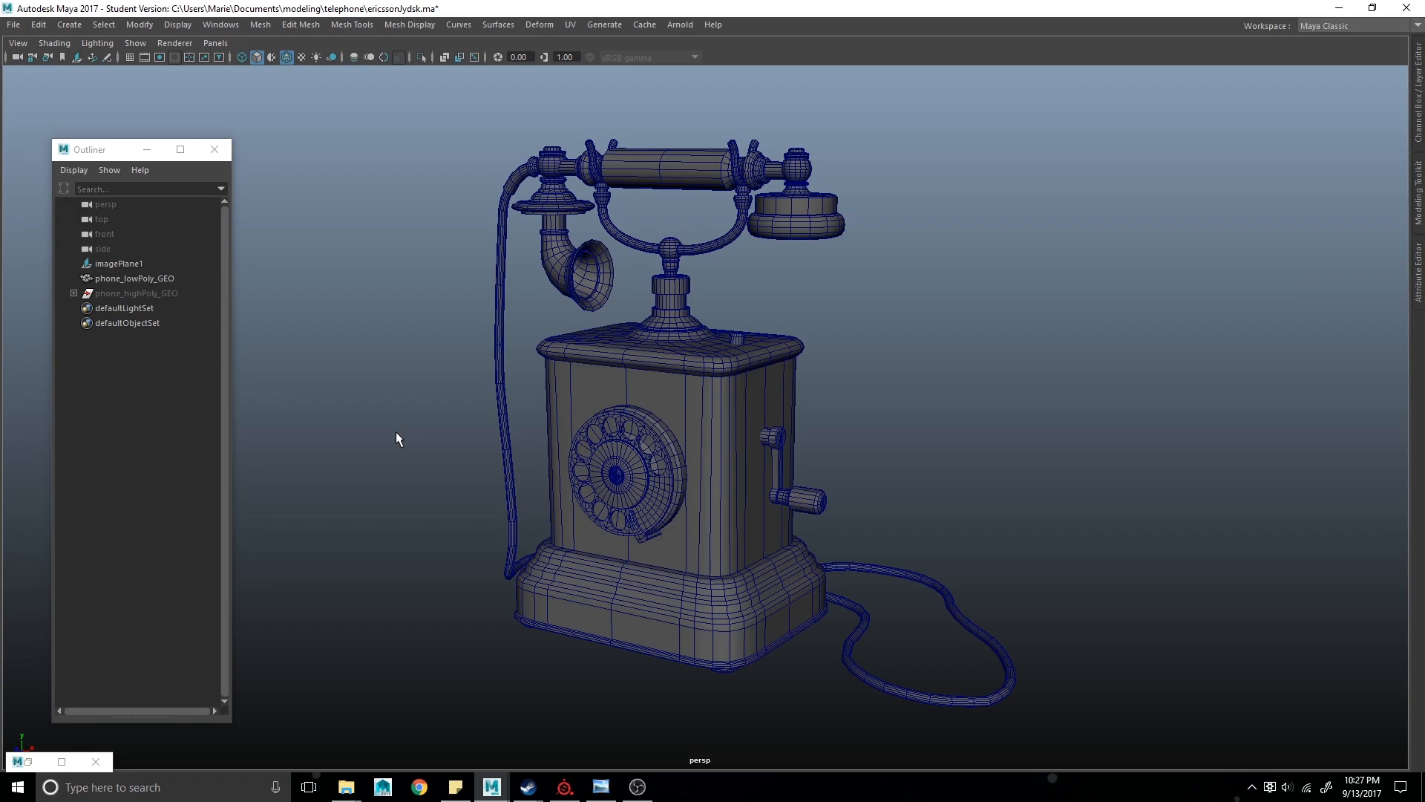
mouse_move(757, 599)
left_mouse_down("alt")
mouse_move(839, 610)
mouse_move(671, 573)
mouse_move(591, 586)
mouse_move(749, 611)
left_mouse_up("alt")
left_click_drag(528, 439, 515, 479, "alt")
middle_click_drag(515, 479, 517, 379, "alt")
scroll(559, 423, "down", 5)
scroll(563, 448, "up", 5)
scroll(563, 448, "up", 2)
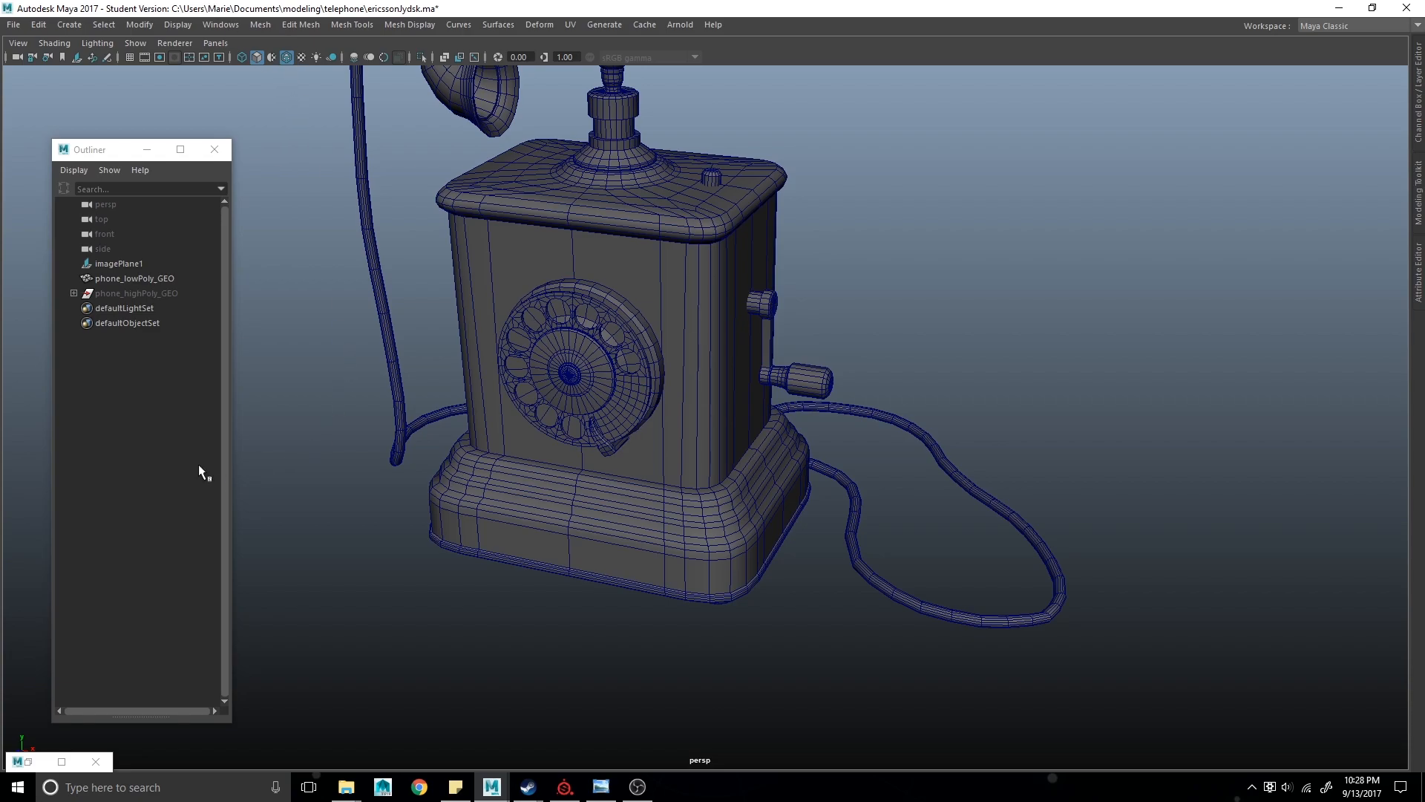
- Turn wireframe-on-shaded display off and close in on the low-poly phone's crank handle
left_click(283, 55)
mouse_move(795, 427)
left_mouse_down("alt")
mouse_move(799, 408)
mouse_move(683, 395)
mouse_move(738, 419)
left_mouse_up("alt")
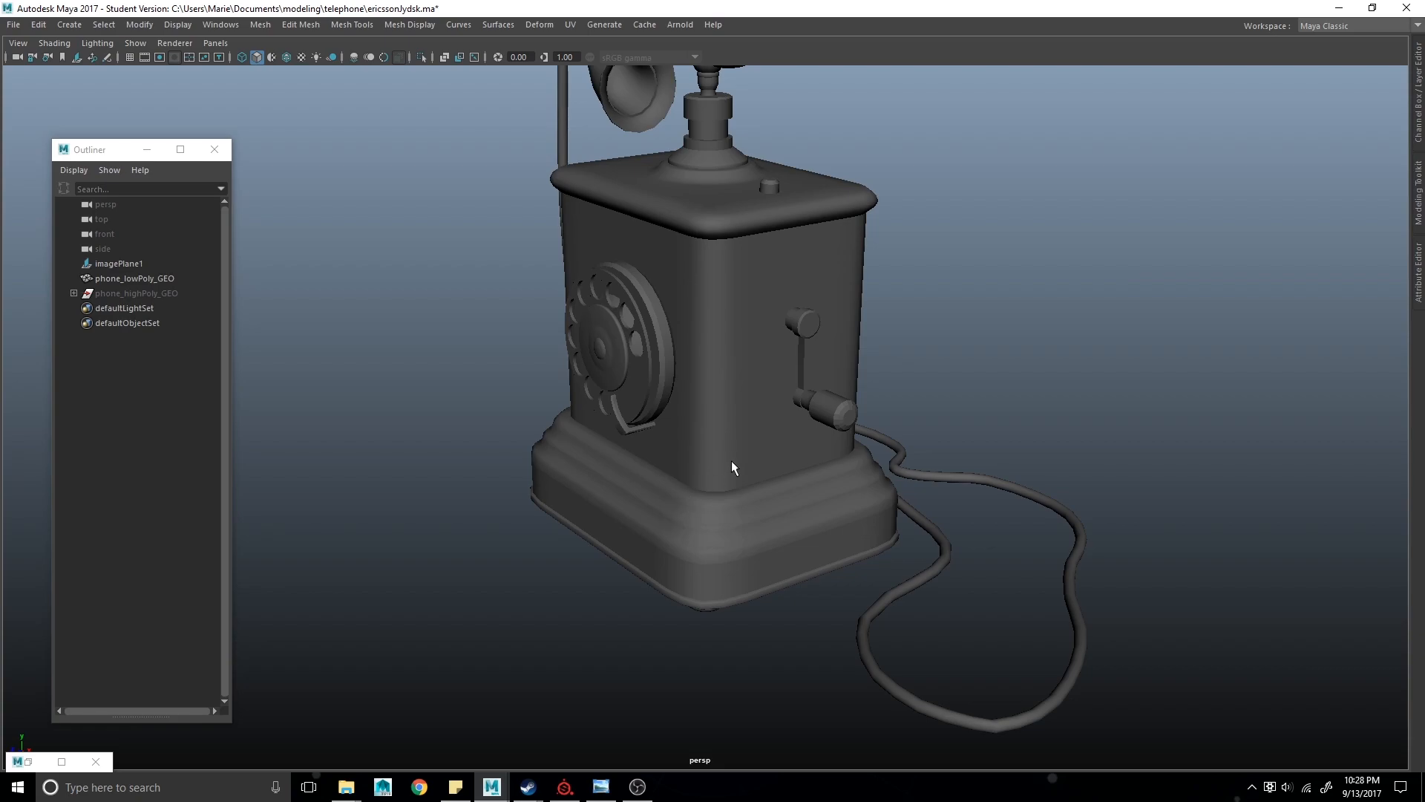
left_click(853, 421)
right_click_drag(638, 415, 882, 439, "alt")
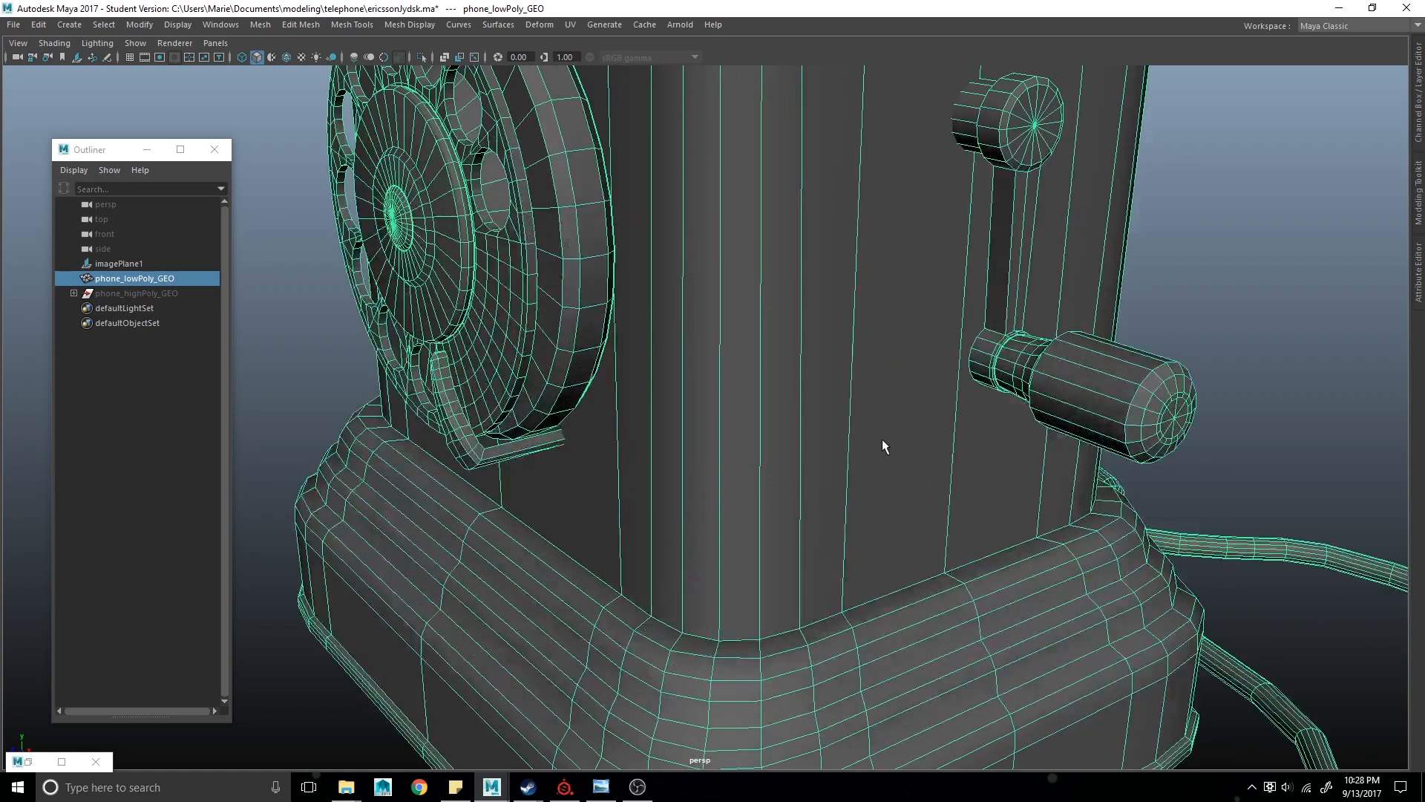
middle_click_drag(882, 438, 616, 446, "alt")
right_click_drag(616, 446, 897, 502, "alt")
- Preview the crank handle with smooth mesh display, then return to the unsmoothed low-poly view
left_click(1236, 403)
middle_click_drag(1241, 405, 981, 418, "alt")
left_click_drag(981, 424, 933, 412, "alt")
left_click(844, 398)
key("3")
left_click(1048, 469)
mouse_move(1010, 477)
left_mouse_down("alt")
mouse_move(1110, 470)
mouse_move(1027, 458)
left_mouse_up("alt")
left_click(842, 371)
key("1")
left_click_drag(842, 371, 957, 411, "alt")
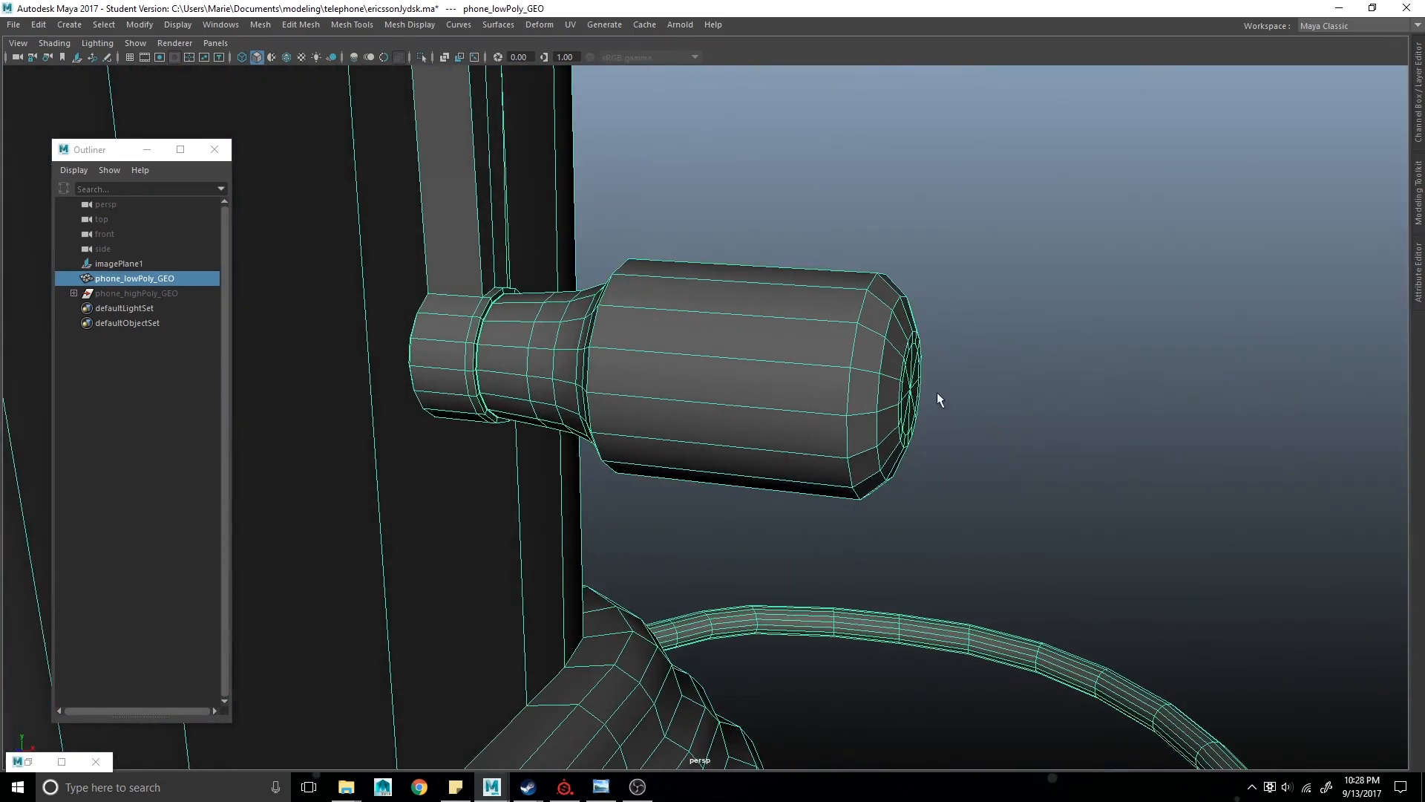
- Select the edge loops on the crank handle's end cap and apply Soften Edge to them
right_click(880, 334)
right_click_drag(881, 354, 881, 355)
left_click_drag(861, 328, 880, 318, "alt")
right_click_drag(881, 317, 881, 116)
left_click_drag(862, 126, 967, 595)
left_click_drag(707, 165, 668, 588, "ctrl")
left_click(868, 383, "ctrl")
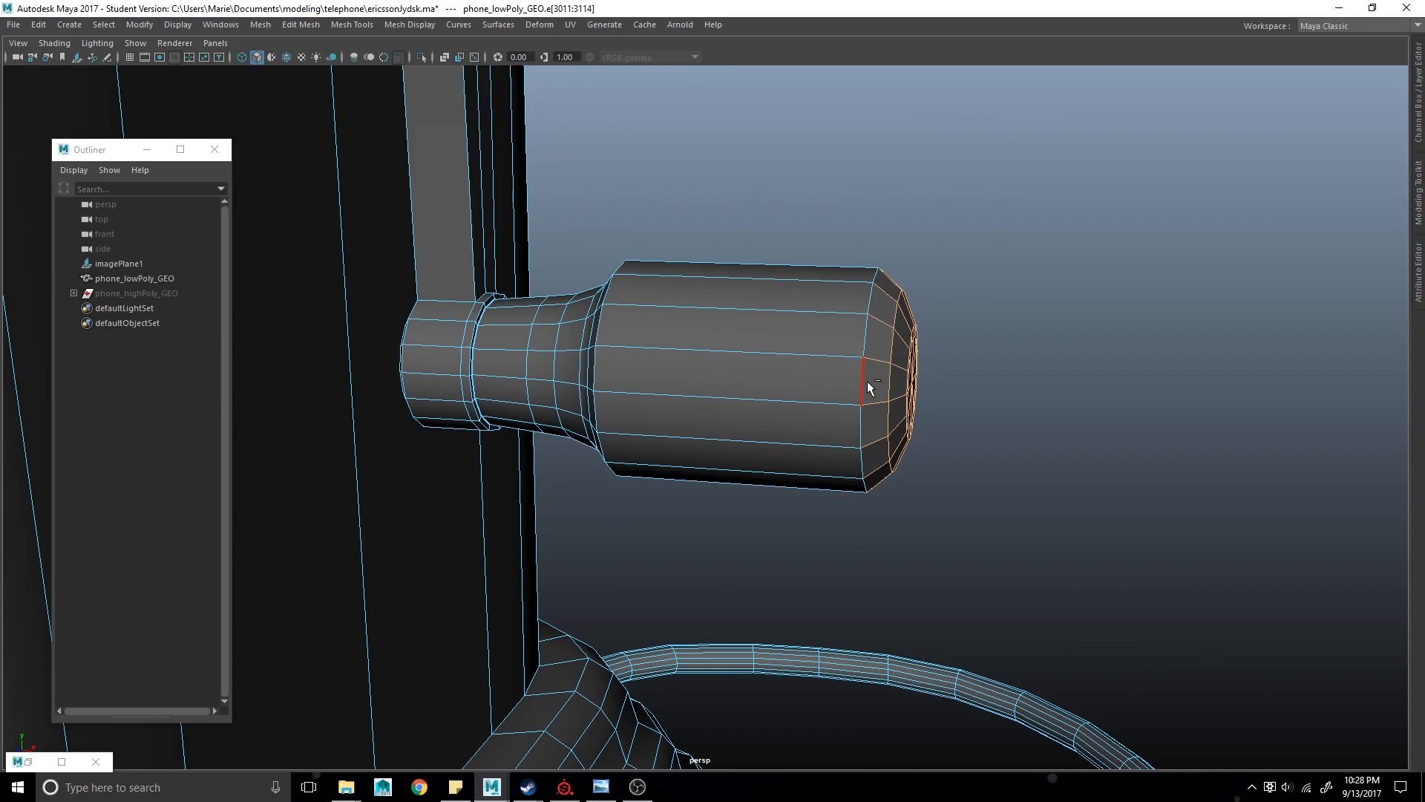
right_click(1021, 252, "shift")
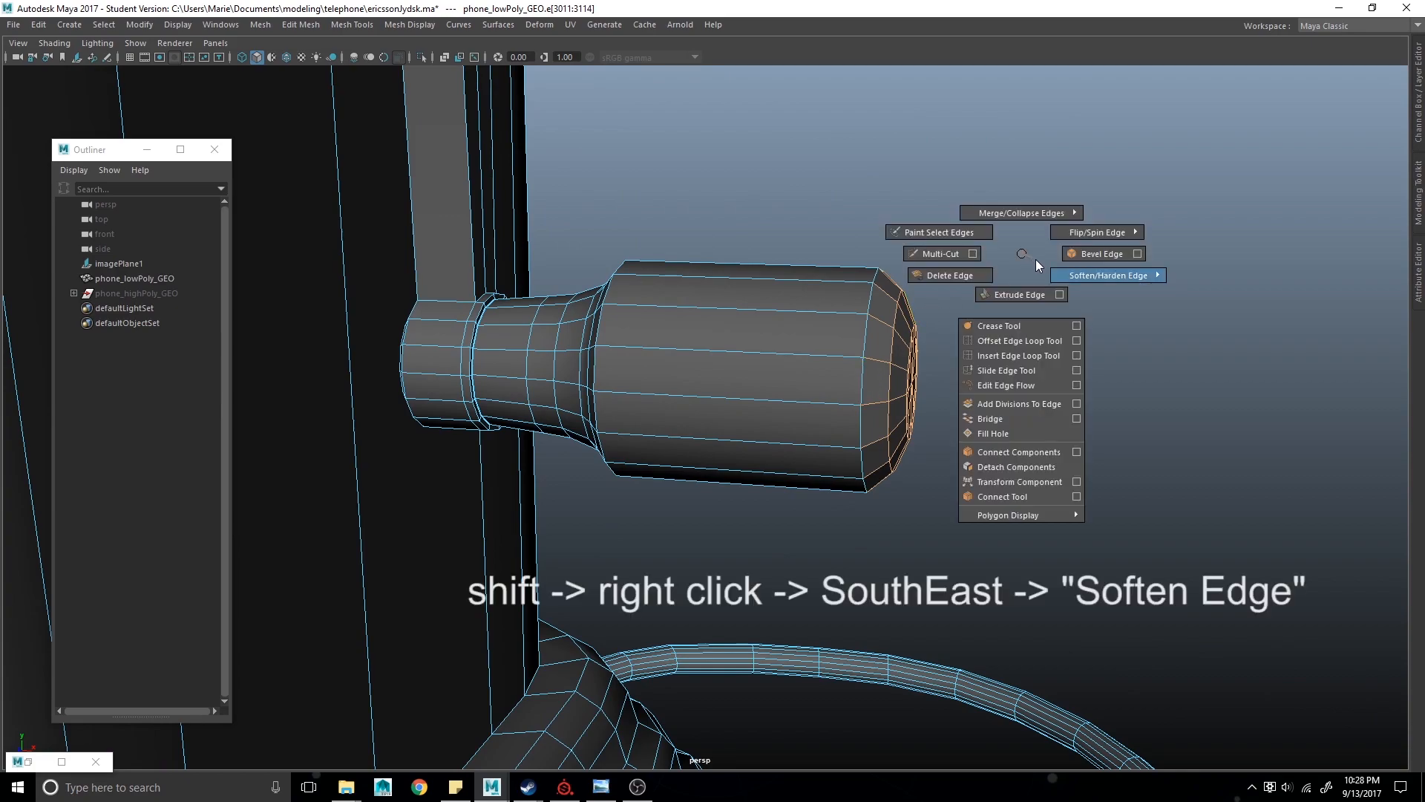
right_click_drag(1036, 260, 1271, 212)
left_click(1214, 363)
- Examine the shading of the phone body's top from several angles
right_click_drag(831, 355, 1103, 47)
left_click(1105, 277)
left_click_drag(1105, 277, 1088, 307, "alt")
right_click_drag(1088, 307, 698, 397, "alt")
left_click_drag(698, 397, 844, 344, "alt")
middle_click_drag(844, 343, 1059, 540, "alt")
left_click_drag(835, 374, 802, 380, "alt")
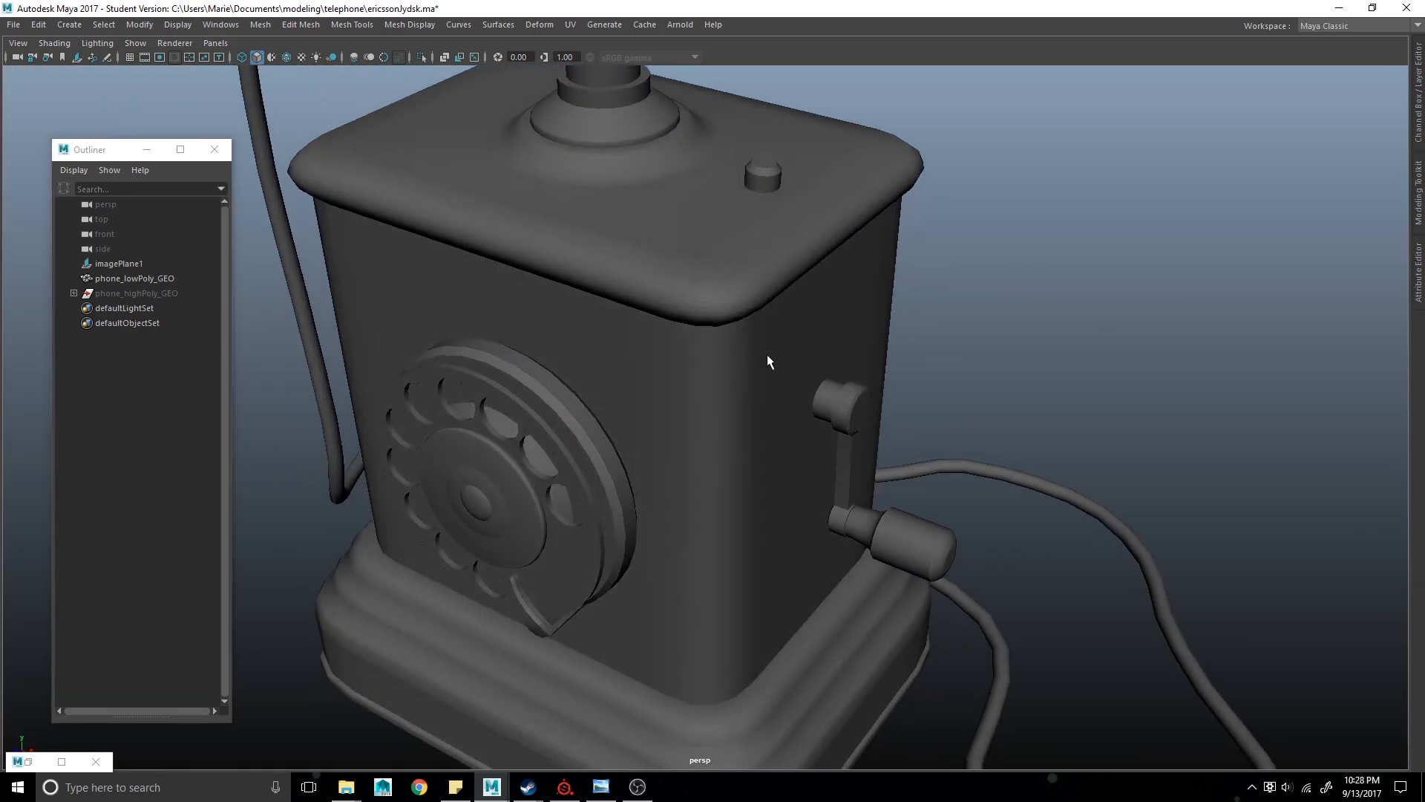
right_click_drag(802, 381, 839, 401, "alt")
middle_click_drag(743, 416, 830, 483, "alt")
left_click_drag(830, 484, 732, 354, "alt")
right_click_drag(732, 354, 697, 348, "alt")
middle_click_drag(698, 349, 738, 413, "alt")
left_click_drag(738, 414, 757, 417, "alt")
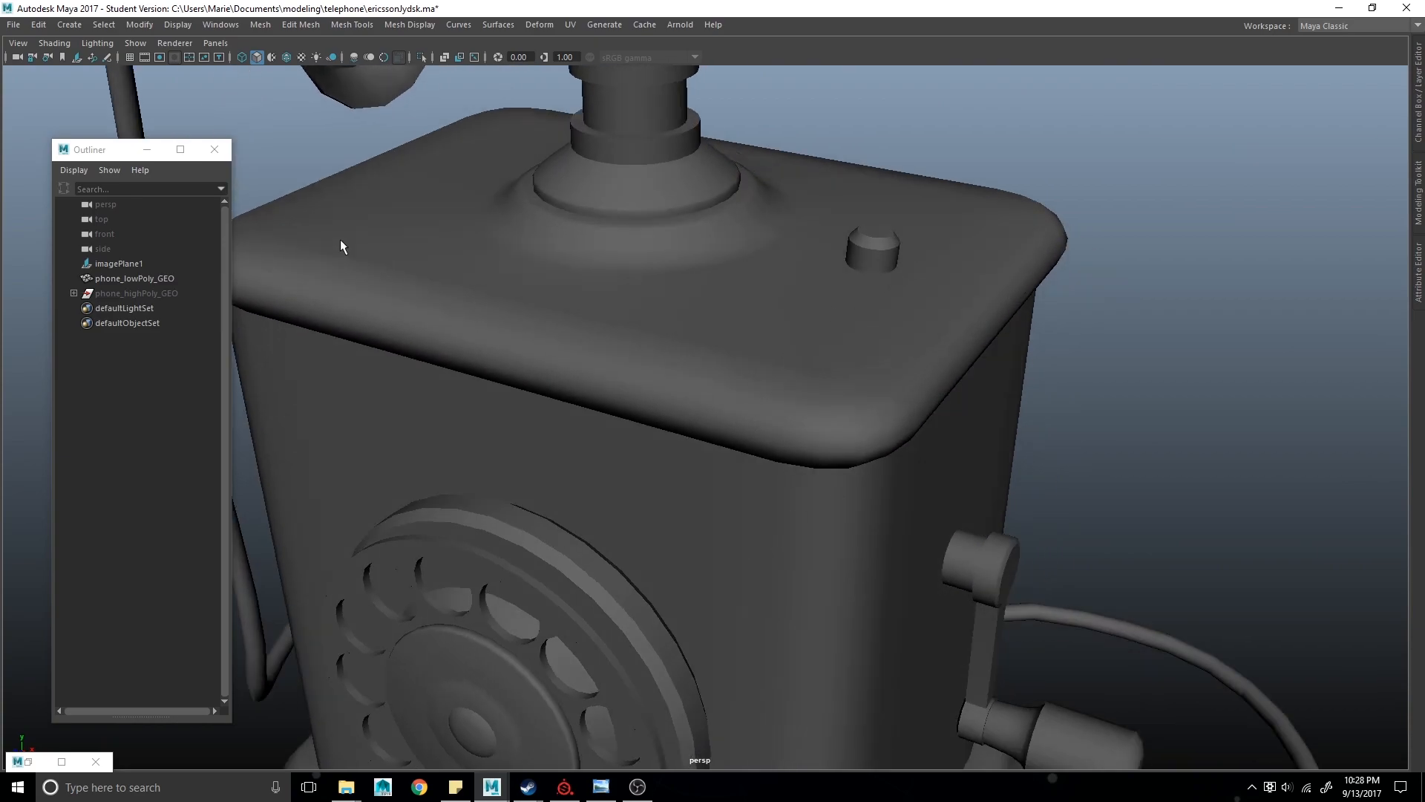
left_click_drag(725, 324, 633, 295, "alt")
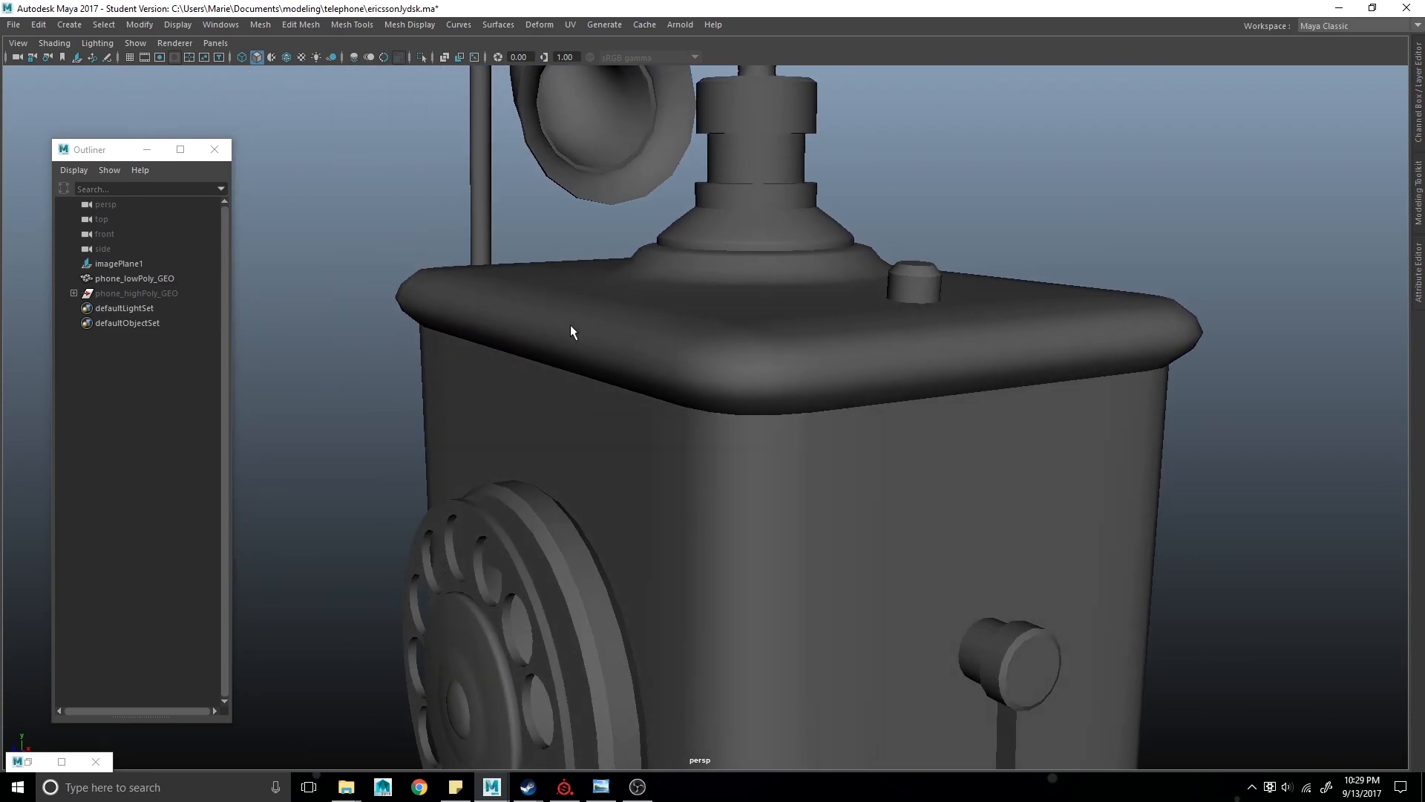
- Select the edge loop running around the body's top lid and apply Harden Edge to it
left_click_drag(536, 301, 720, 383, "alt")
left_click(723, 372)
right_click_drag(714, 366, 732, 318)
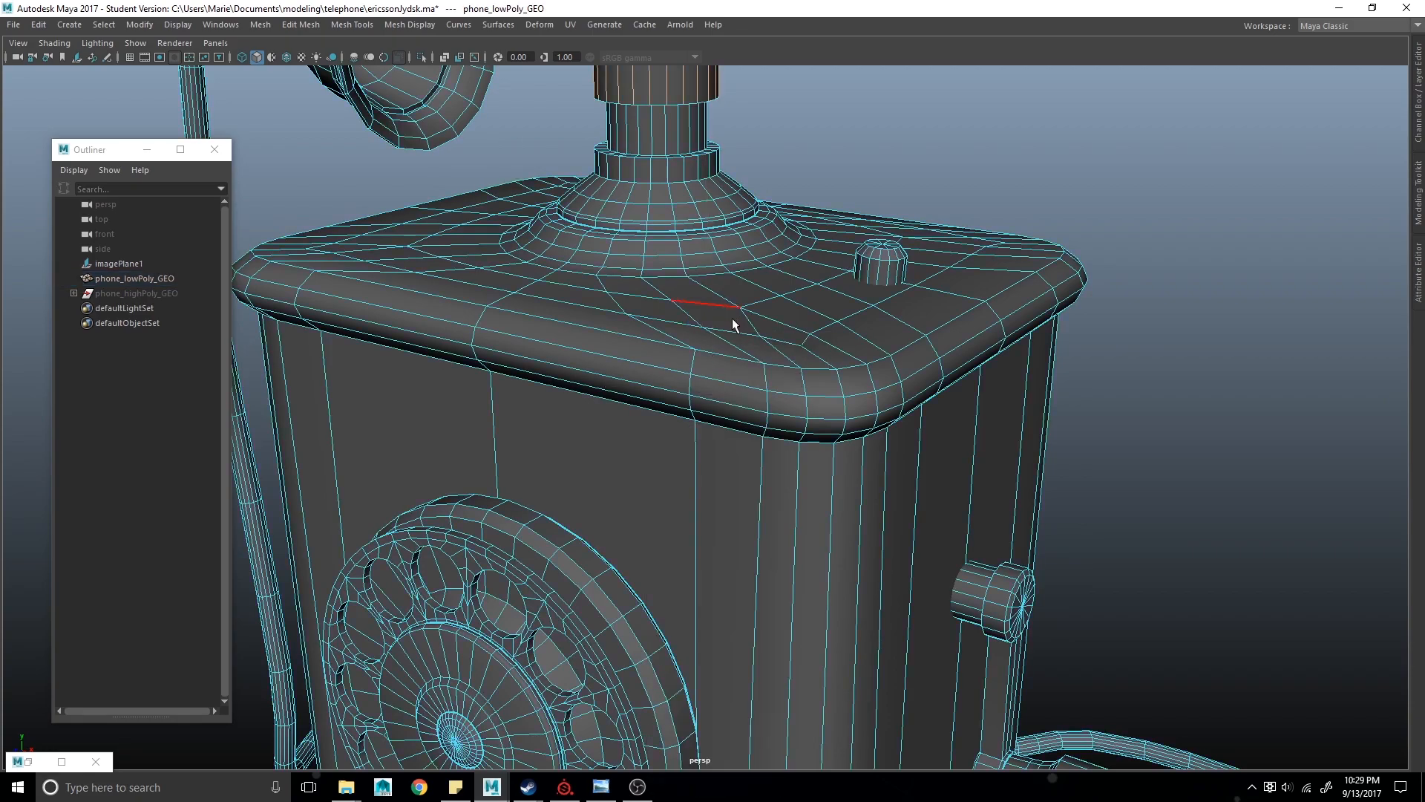
double_click(736, 353)
right_click(611, 182, "shift")
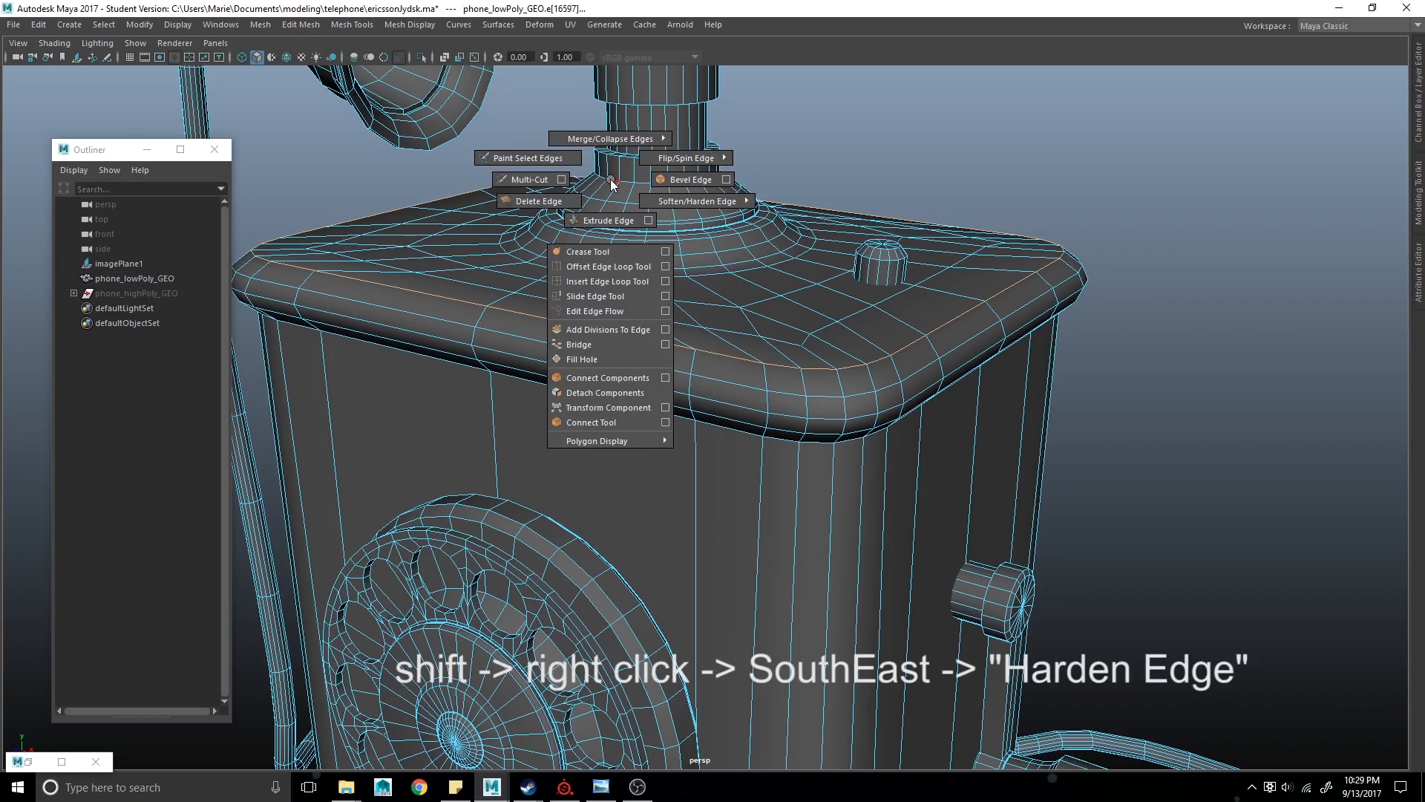
right_click_drag(633, 197, 851, 248)
left_click(995, 126)
left_click_drag(906, 247, 859, 336, "alt")
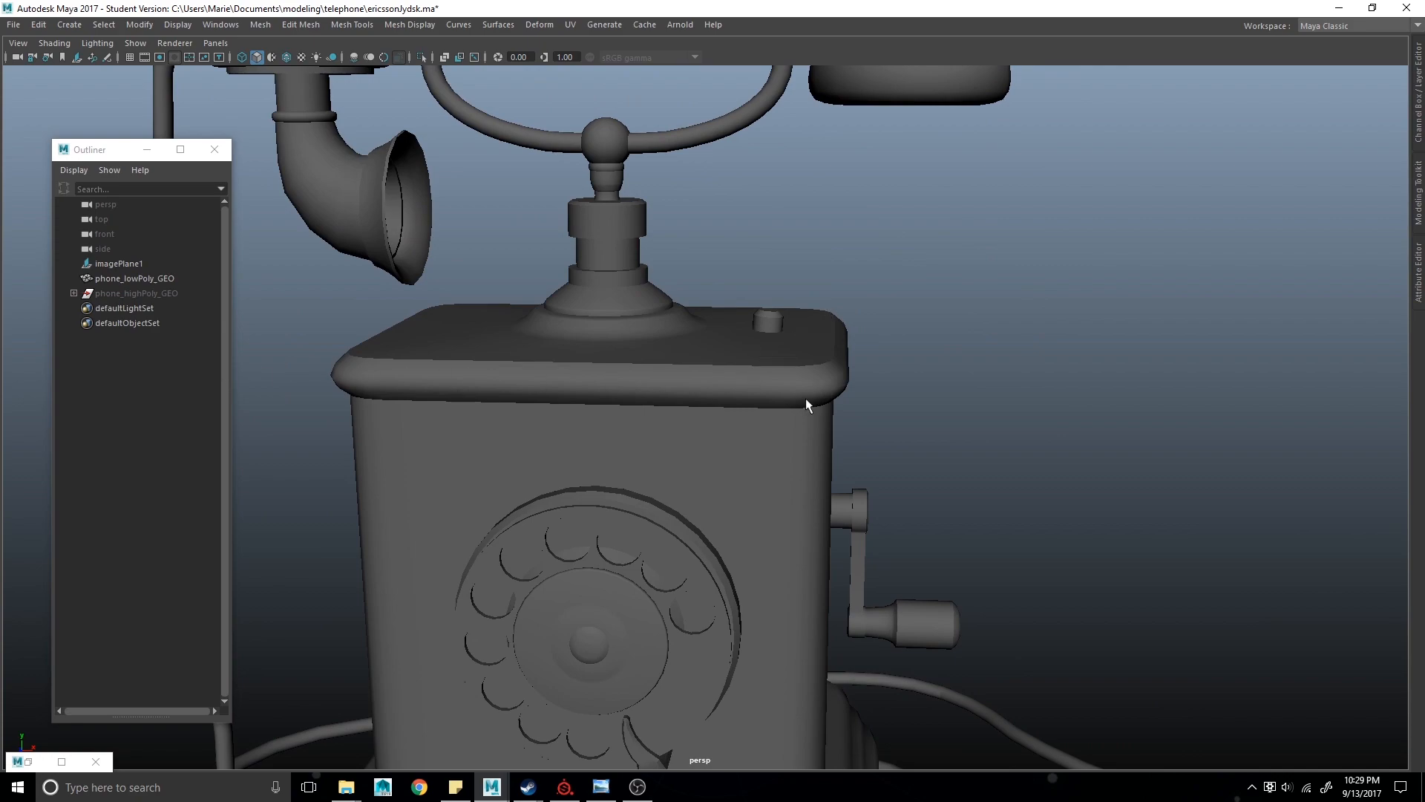
- Hide the low-poly phone and unhide the high-poly phone
left_click_drag(821, 395, 775, 399, "alt")
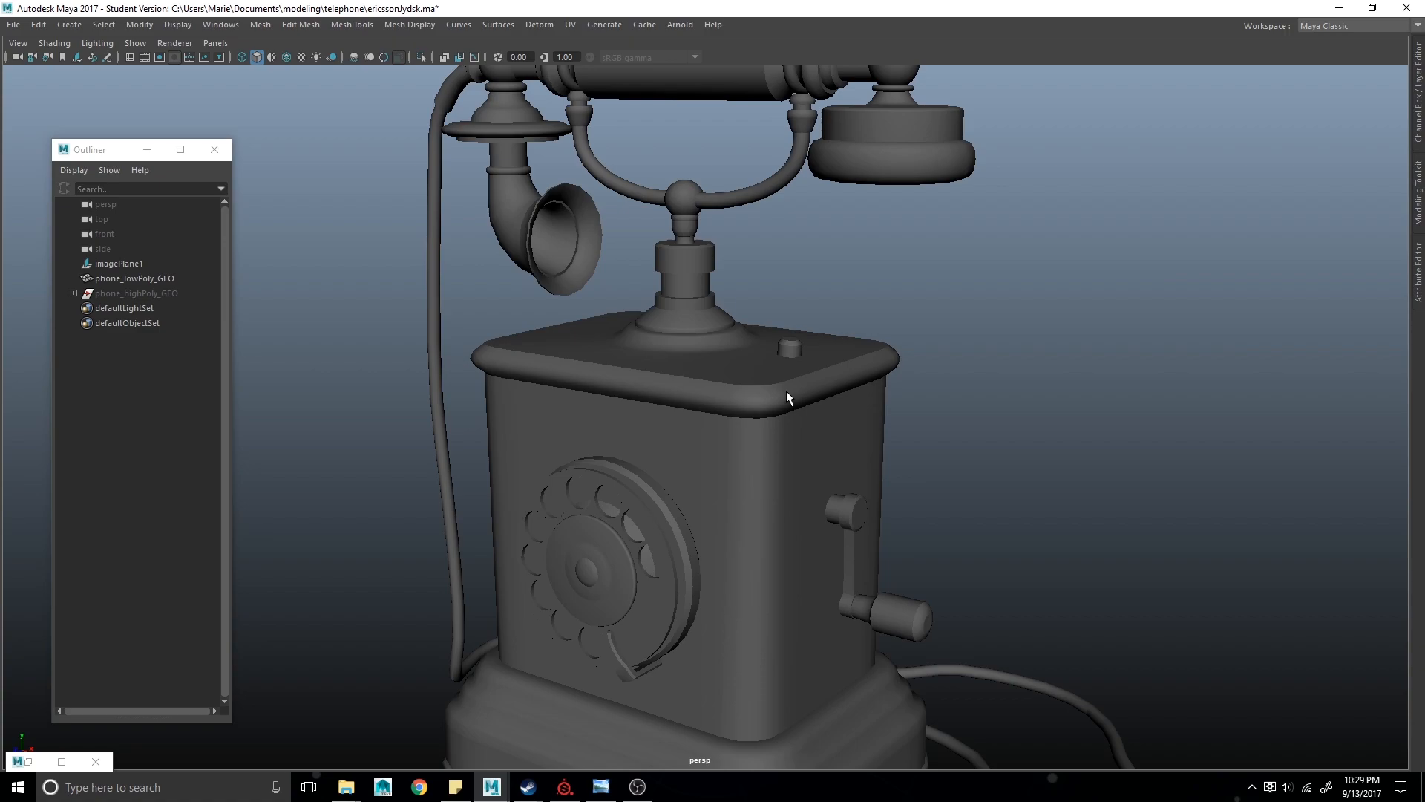
scroll(698, 435, "down", 3)
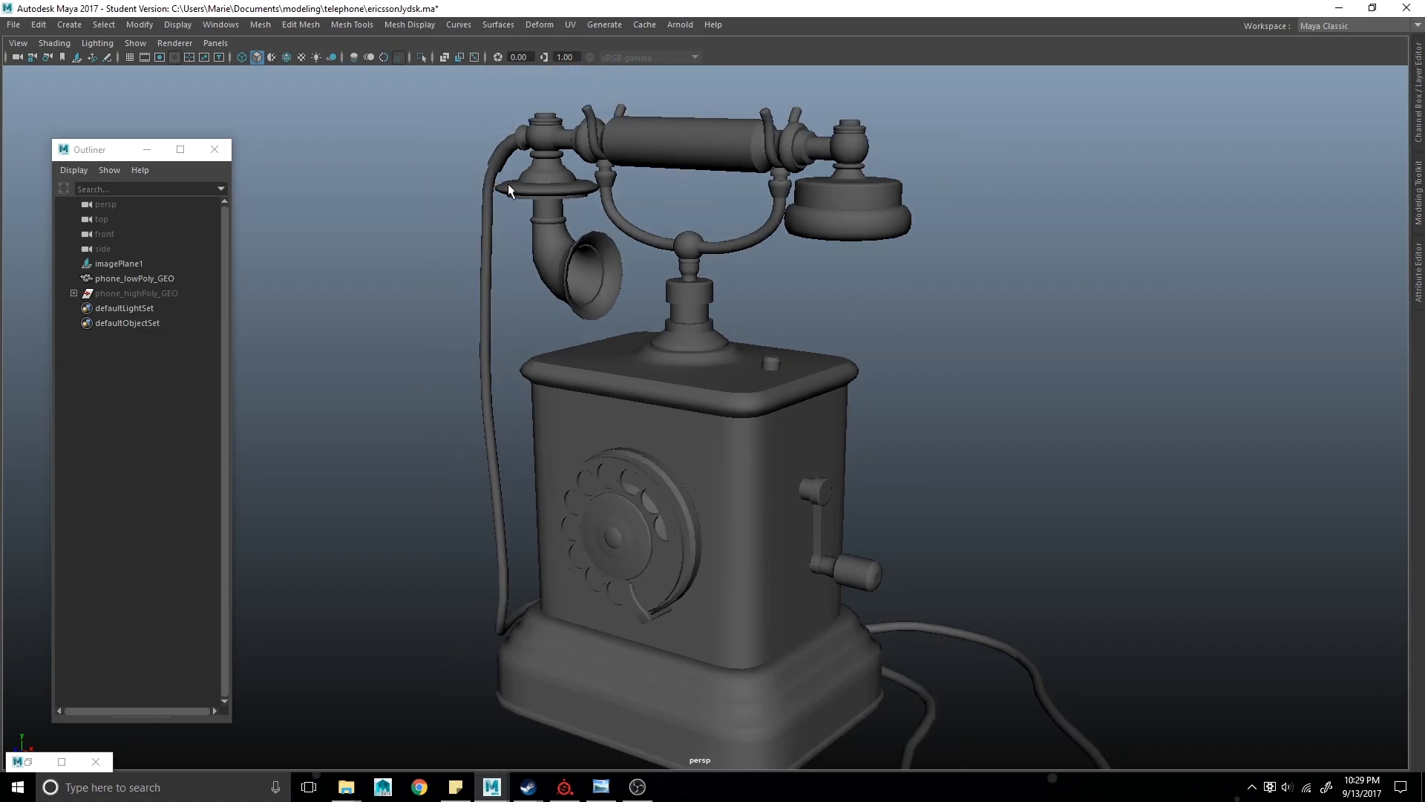
left_click_drag(462, 394, 944, 598, "alt")
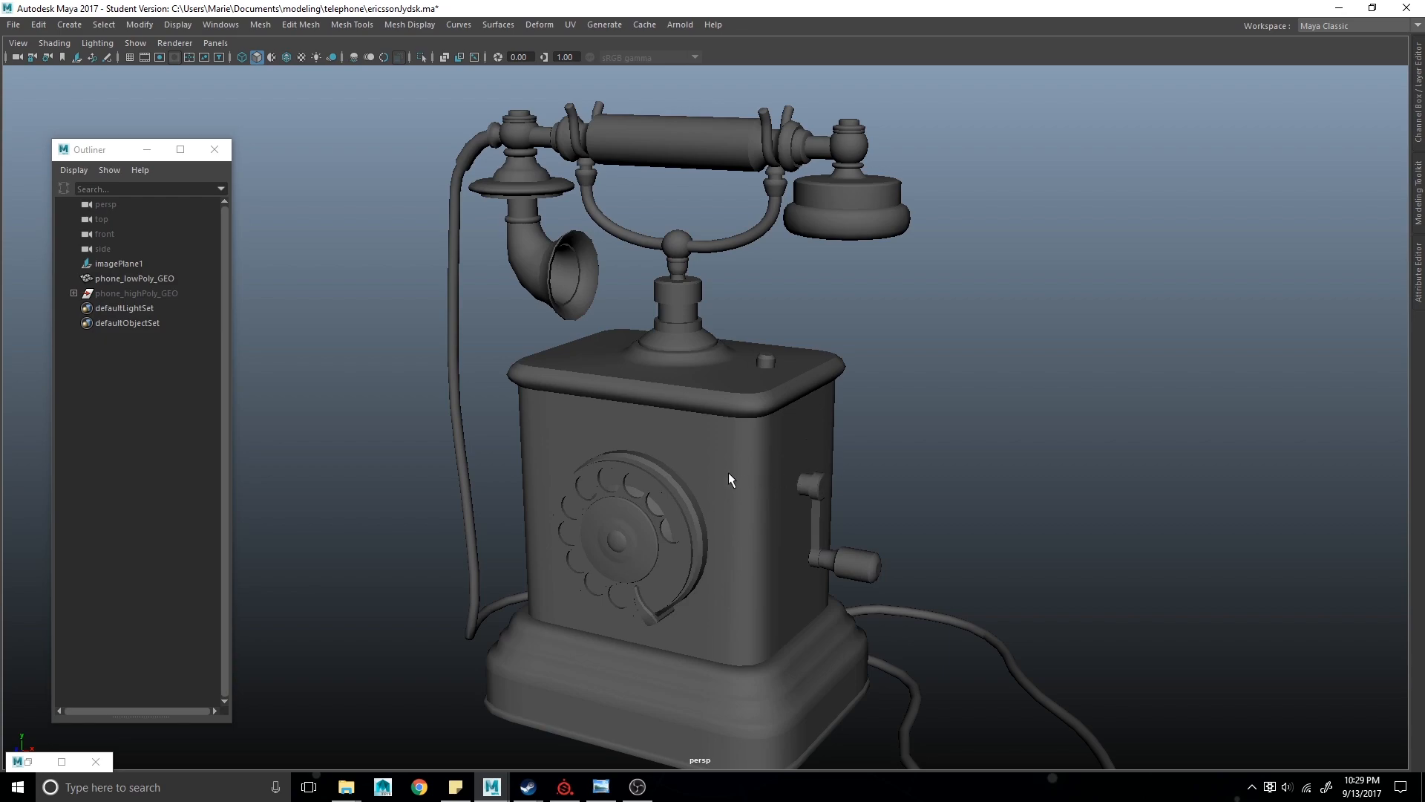
scroll(728, 480, "down", 2)
scroll(720, 460, "down", 1)
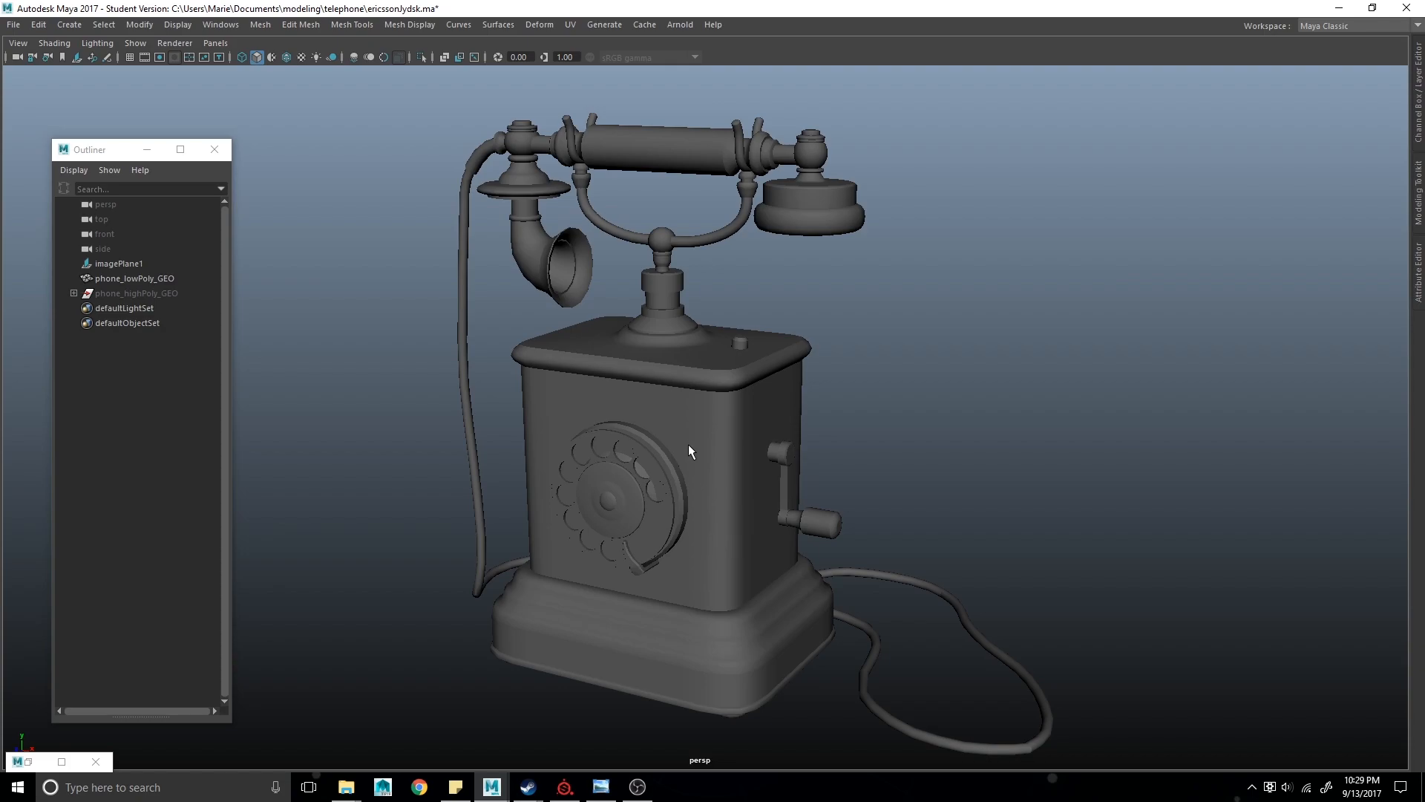
left_click(141, 281)
key("ctrl+h")
left_click(145, 291)
key("shift+h")
left_click(950, 432)
- Orbit around the high-poly phone to inspect it from all sides
left_click_drag(801, 450, 872, 462, "alt")
middle_click_drag(705, 510, 848, 460, "alt")
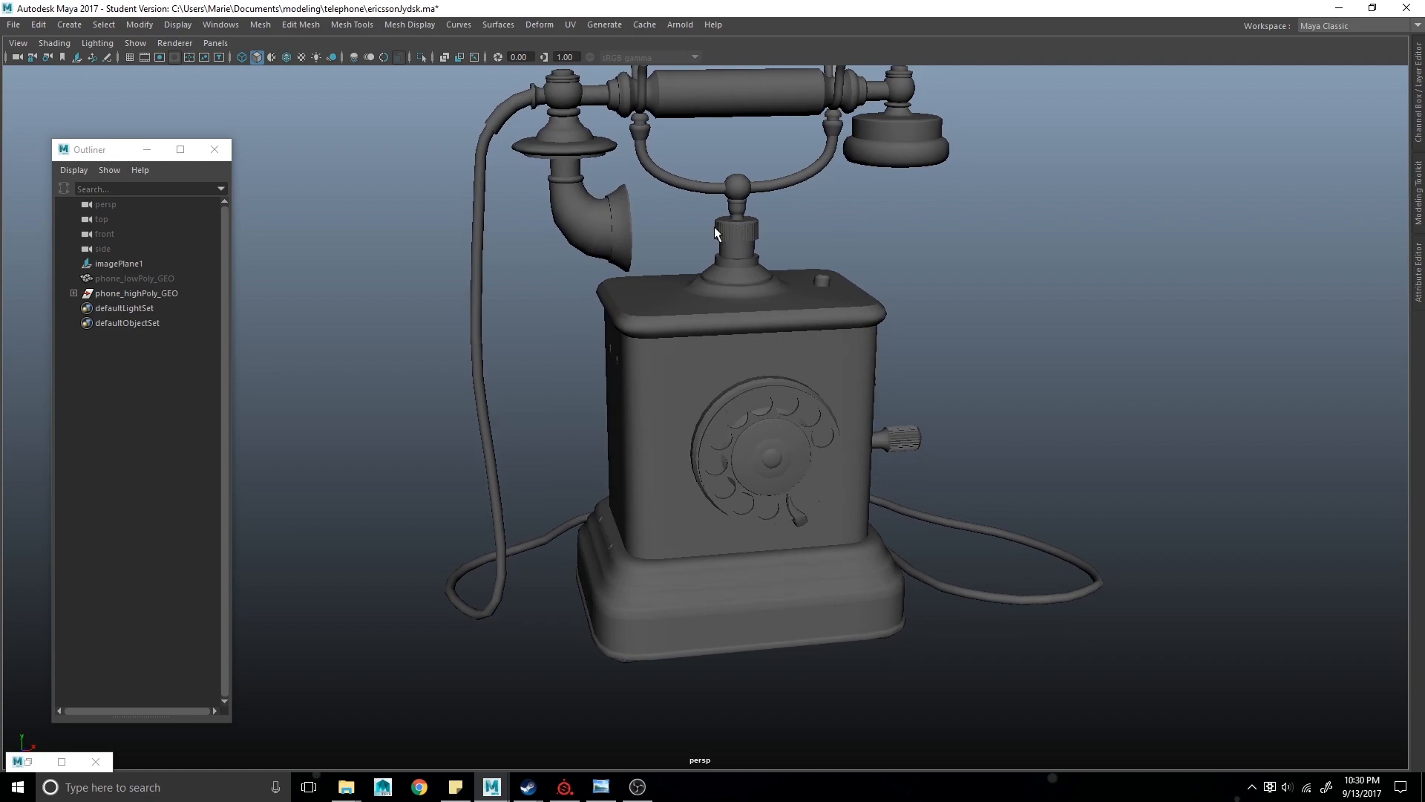
left_click_drag(746, 230, 959, 488, "alt")
right_click_drag(959, 488, 986, 510, "alt")
left_click_drag(997, 487, 665, 519, "alt")
middle_click_drag(750, 742, 793, 492, "alt")
left_click_drag(671, 509, 716, 553, "alt")
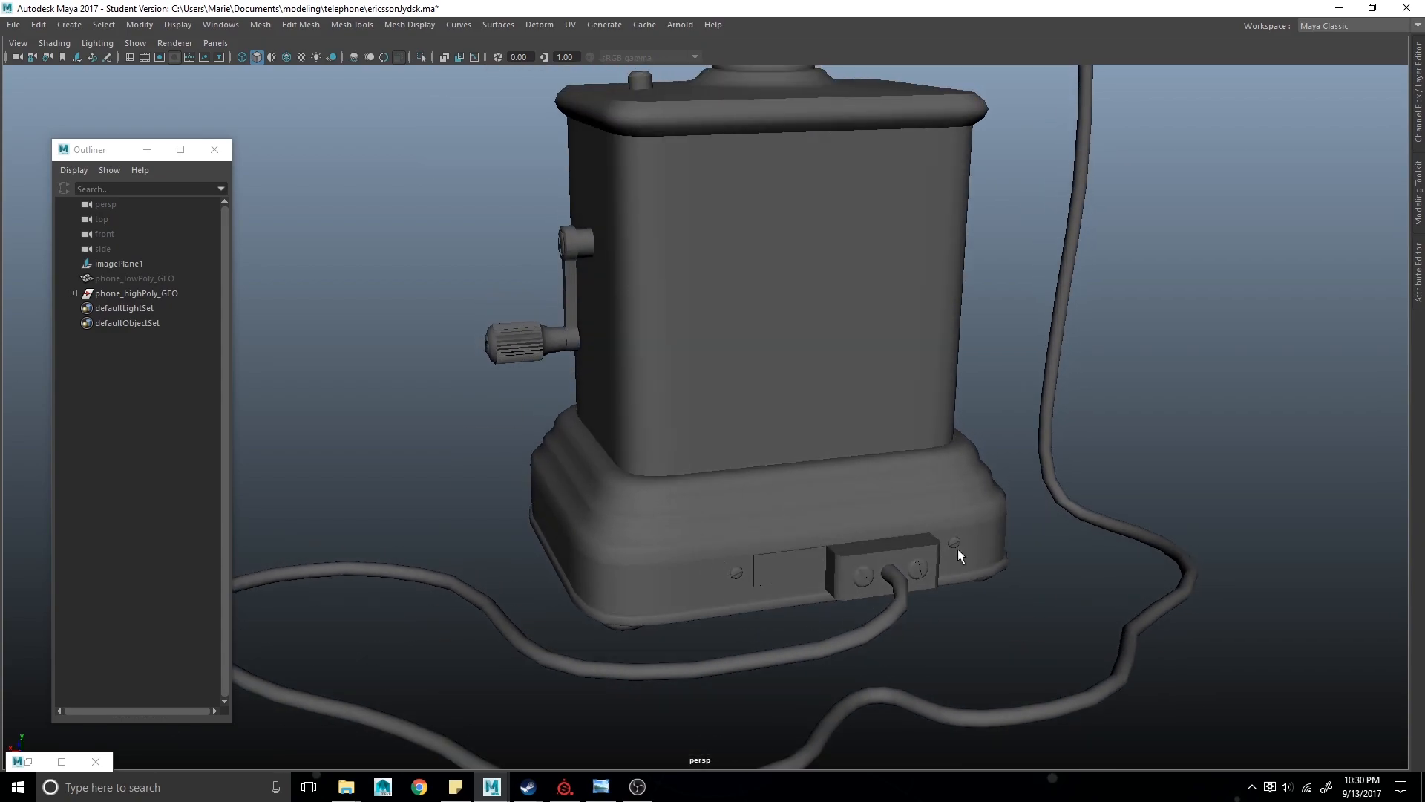
left_click_drag(501, 512, 767, 517, "alt")
right_click_drag(767, 517, 696, 447, "alt")
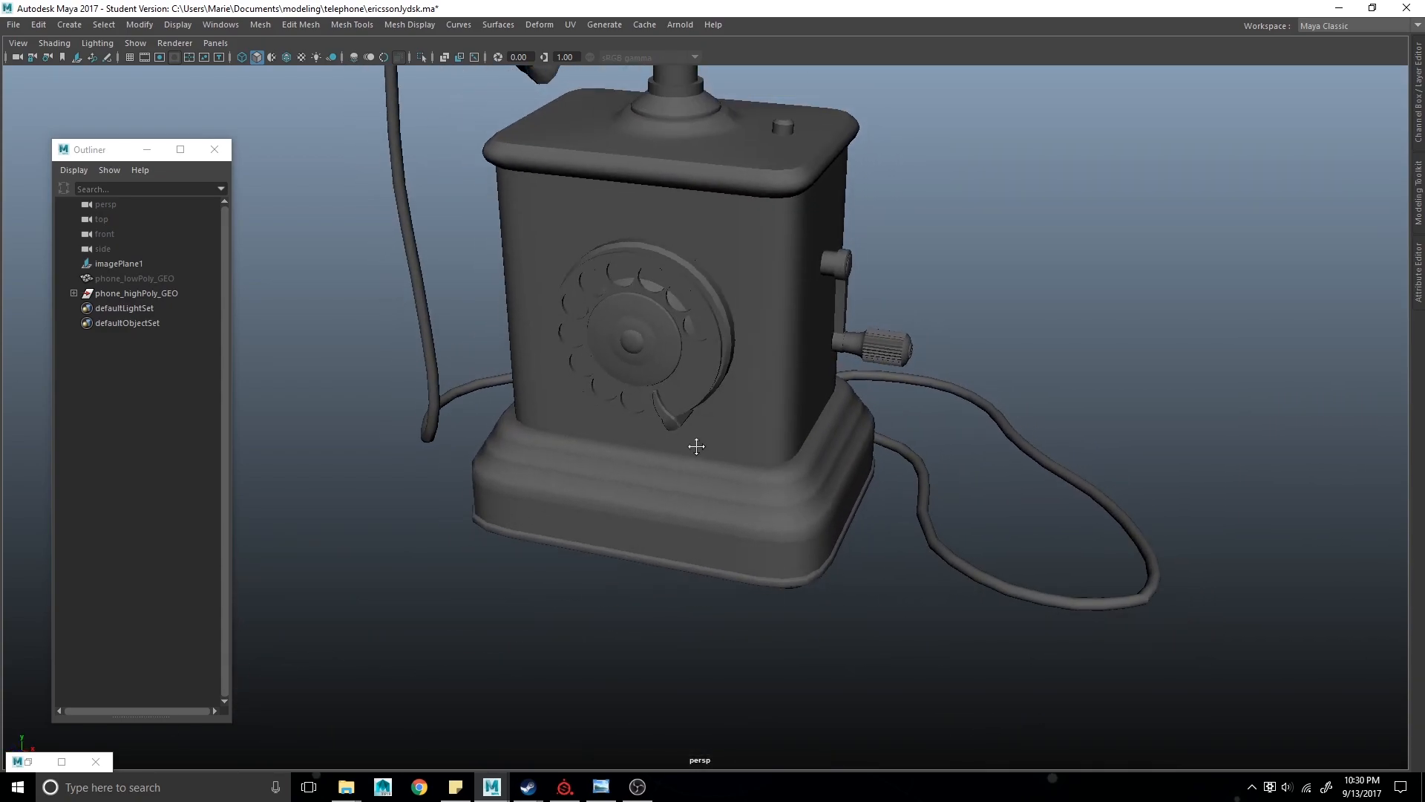
middle_click_drag(696, 447, 760, 590, "alt")
right_click_drag(761, 590, 720, 542, "alt")
left_click_drag(721, 542, 777, 510, "alt")
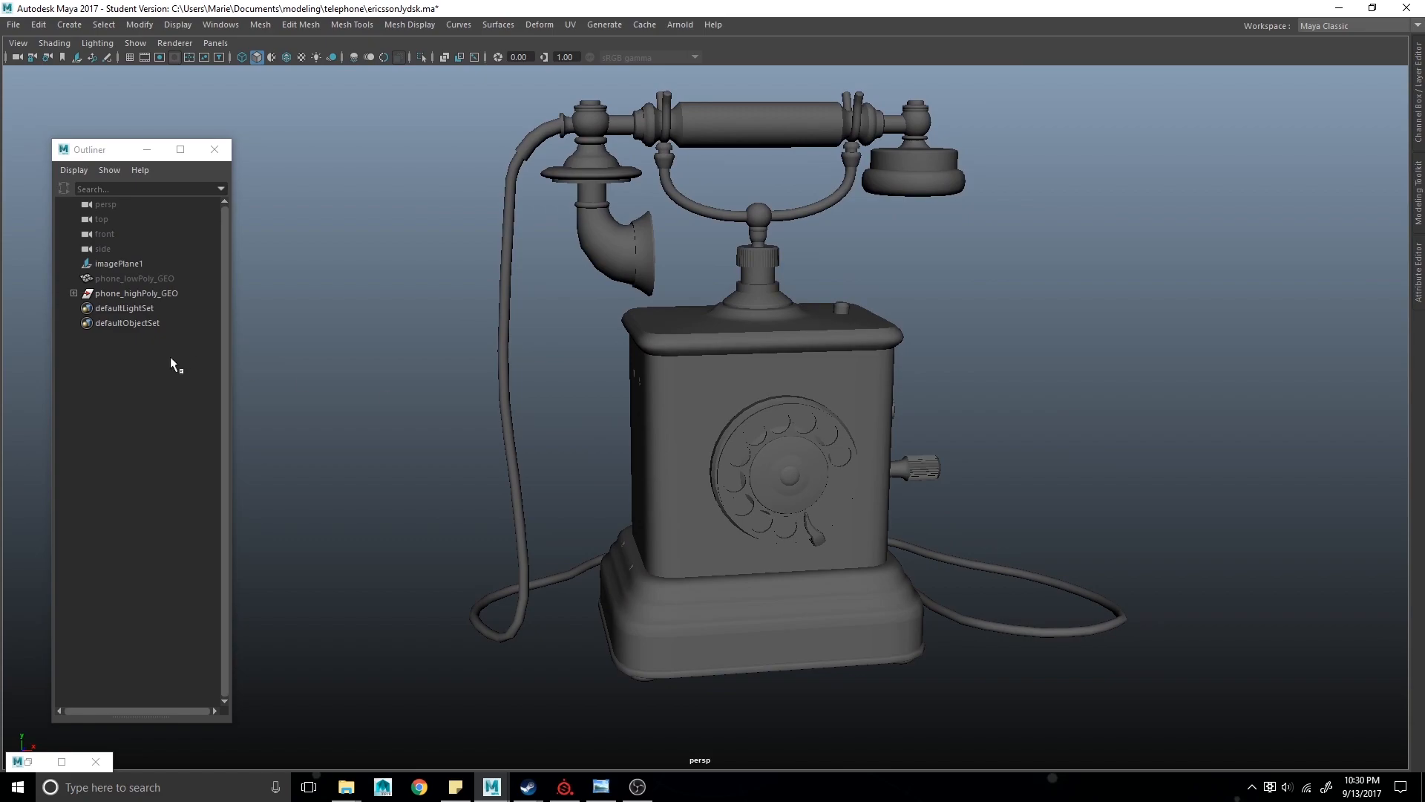
- Show the low-poly phone again and hide the high-poly phone to compare them
left_click(156, 280)
key("shift+h")
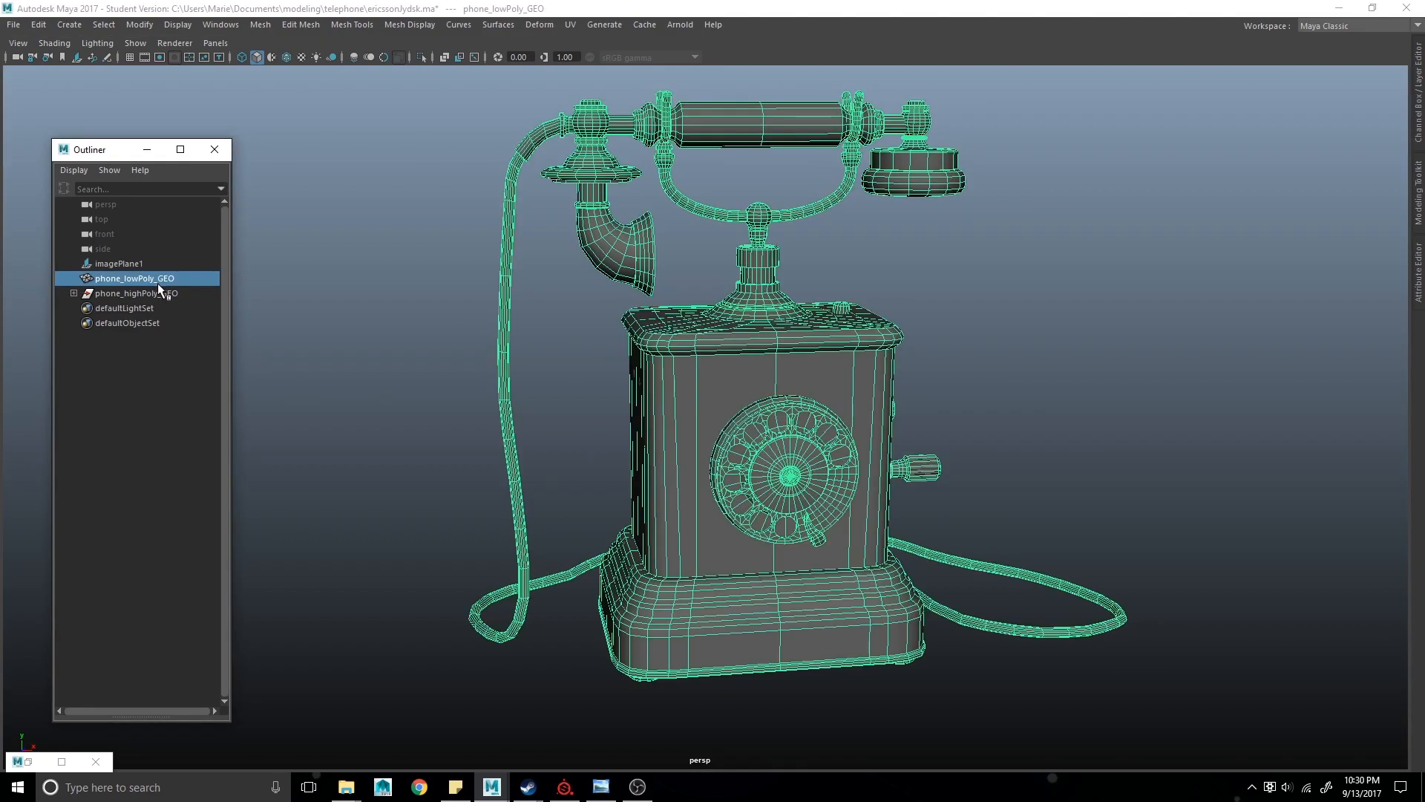
left_click(160, 289)
key("ctrl+h")
middle_click_drag(822, 456, 677, 454, "alt")
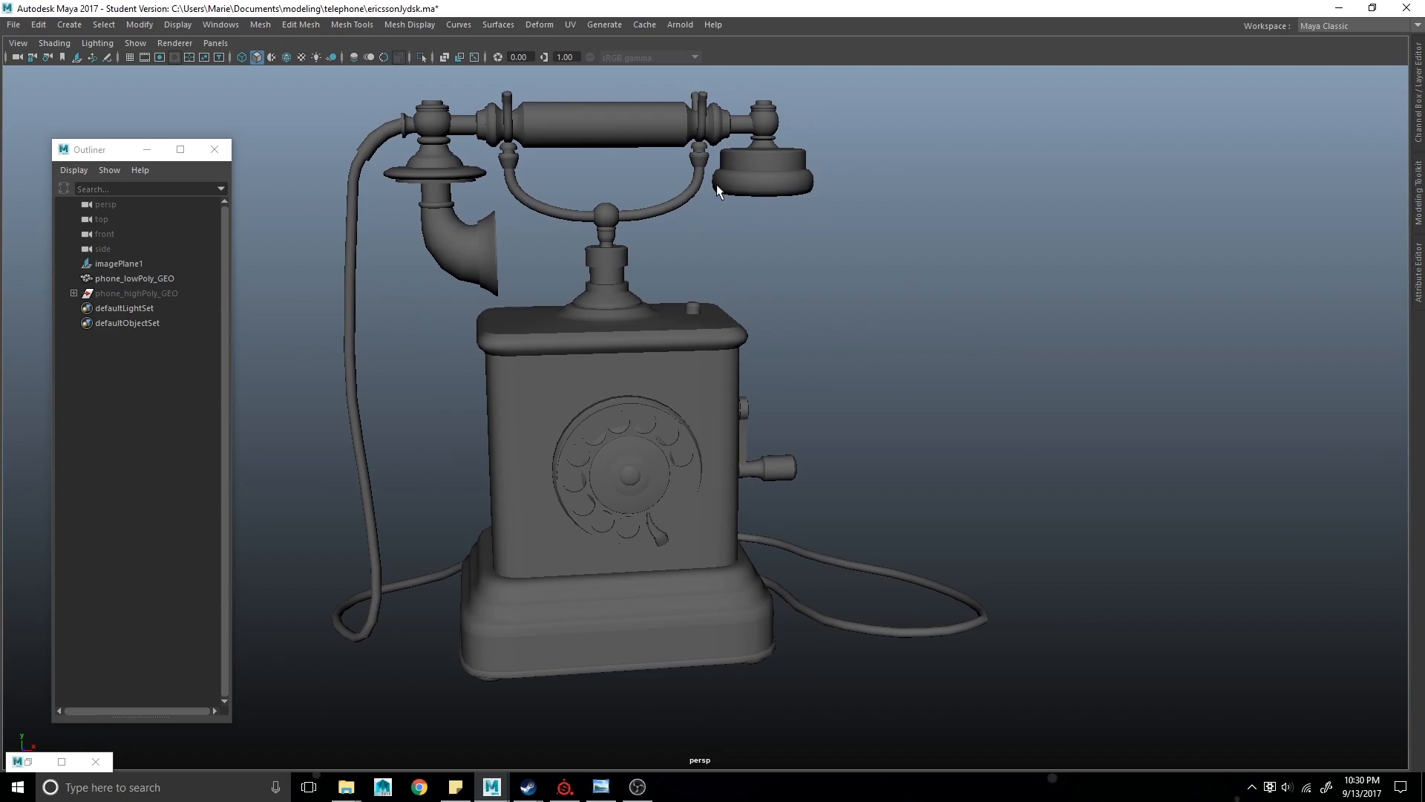
left_click(740, 181)
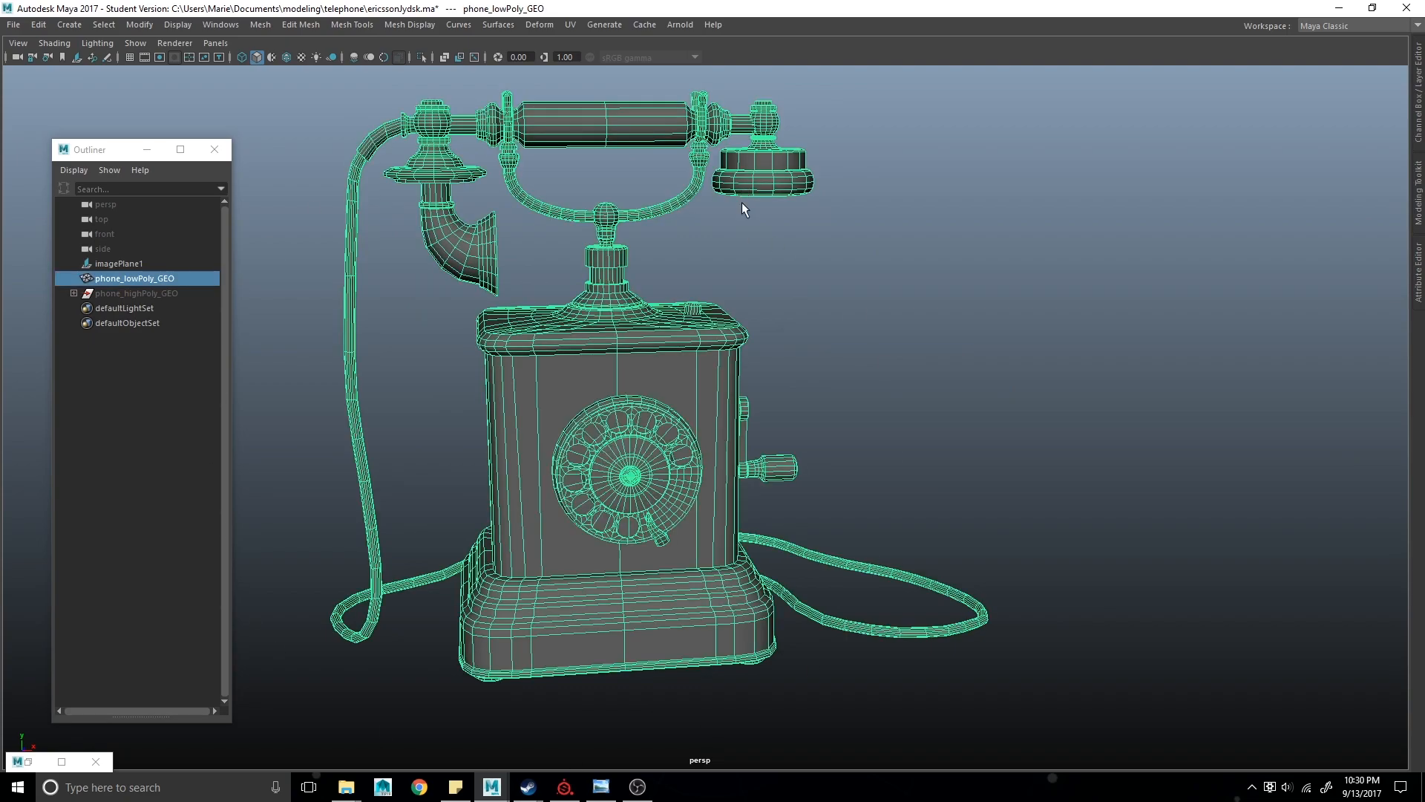
- Unhide the high-poly phone and hide the low-poly phone
left_click(114, 289)
key("shift+h")
left_click(135, 283)
key("ctrl+h")
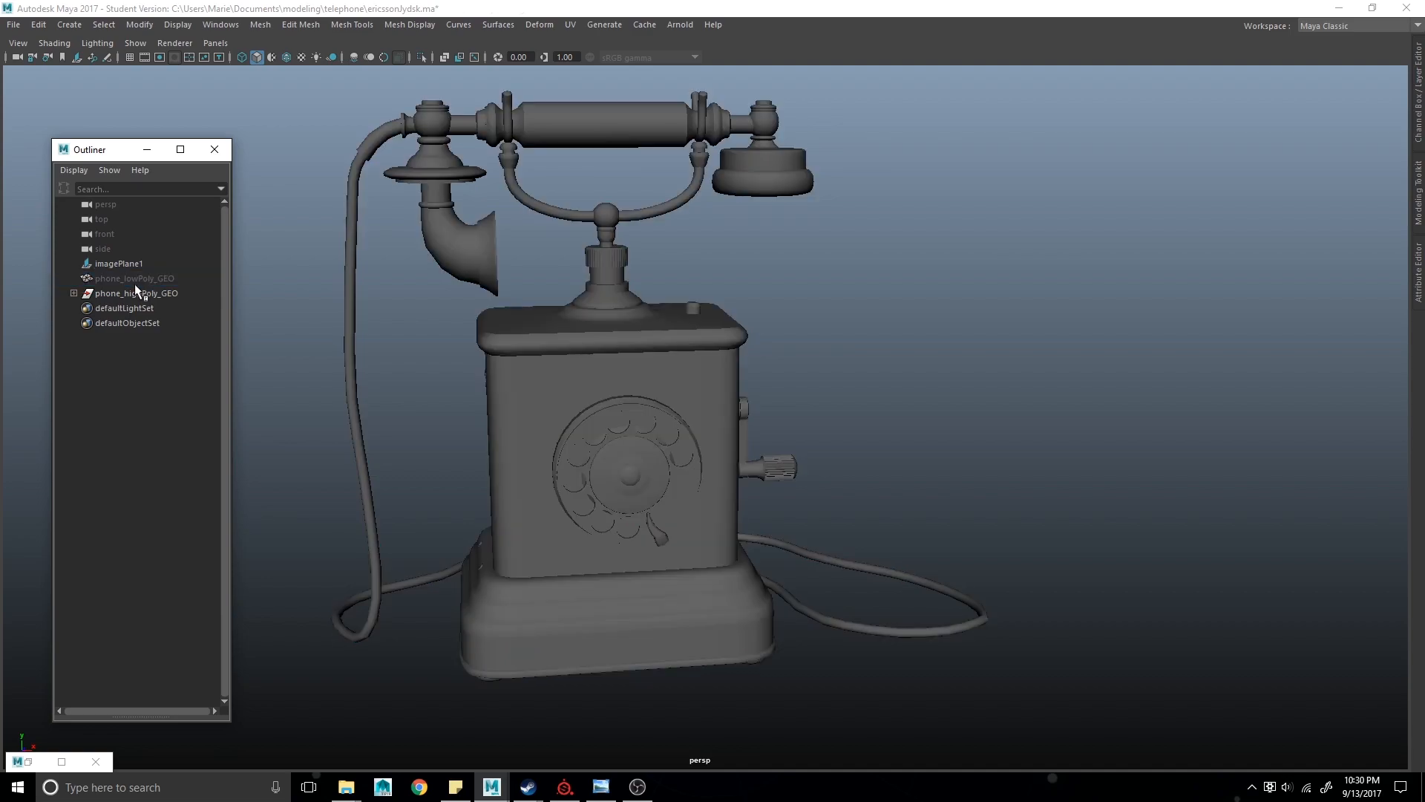
- Expand the high-poly phone group and select its child meshes one by one to see each part
left_click(137, 290)
left_click(73, 293)
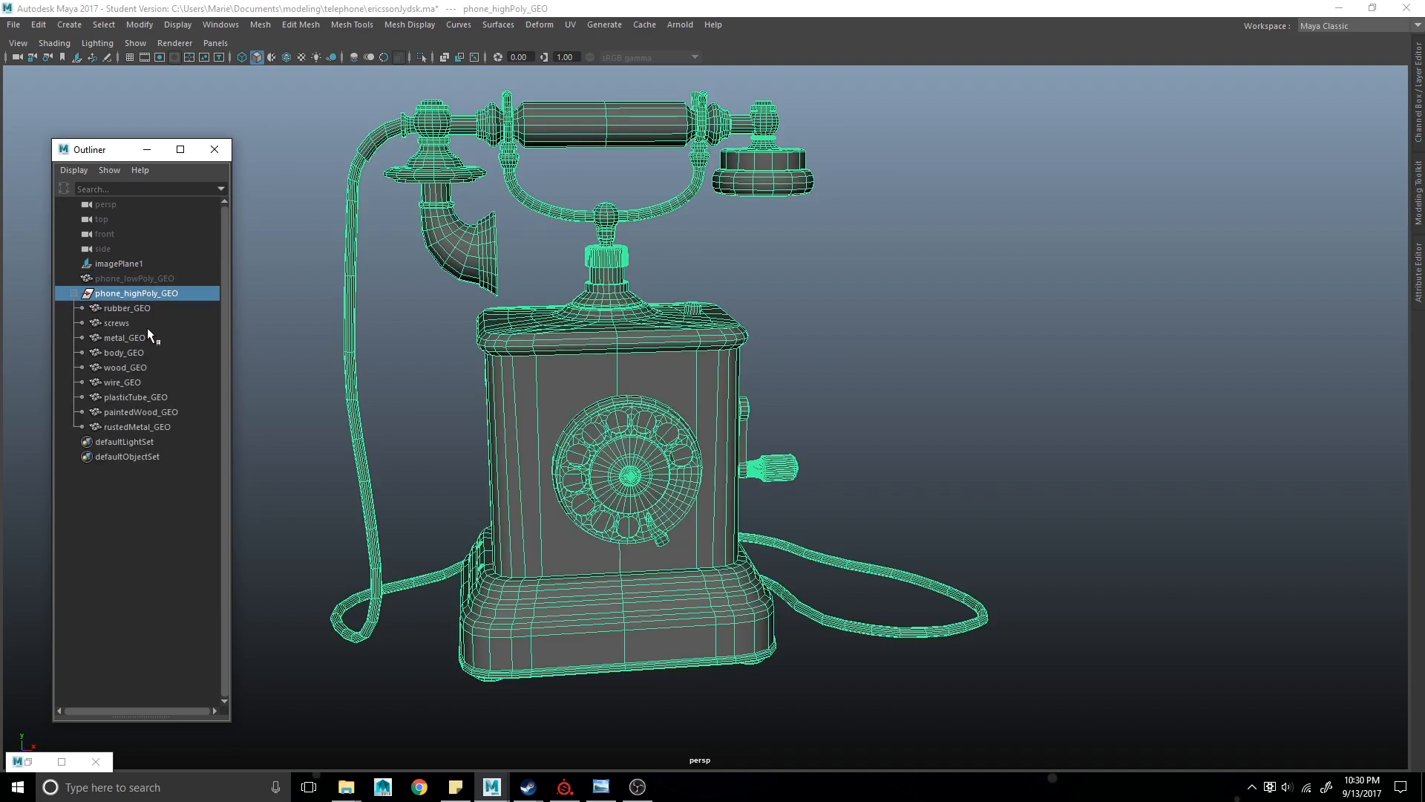
left_click_drag(713, 393, 631, 387, "alt")
right_click_drag(595, 384, 515, 346, "alt")
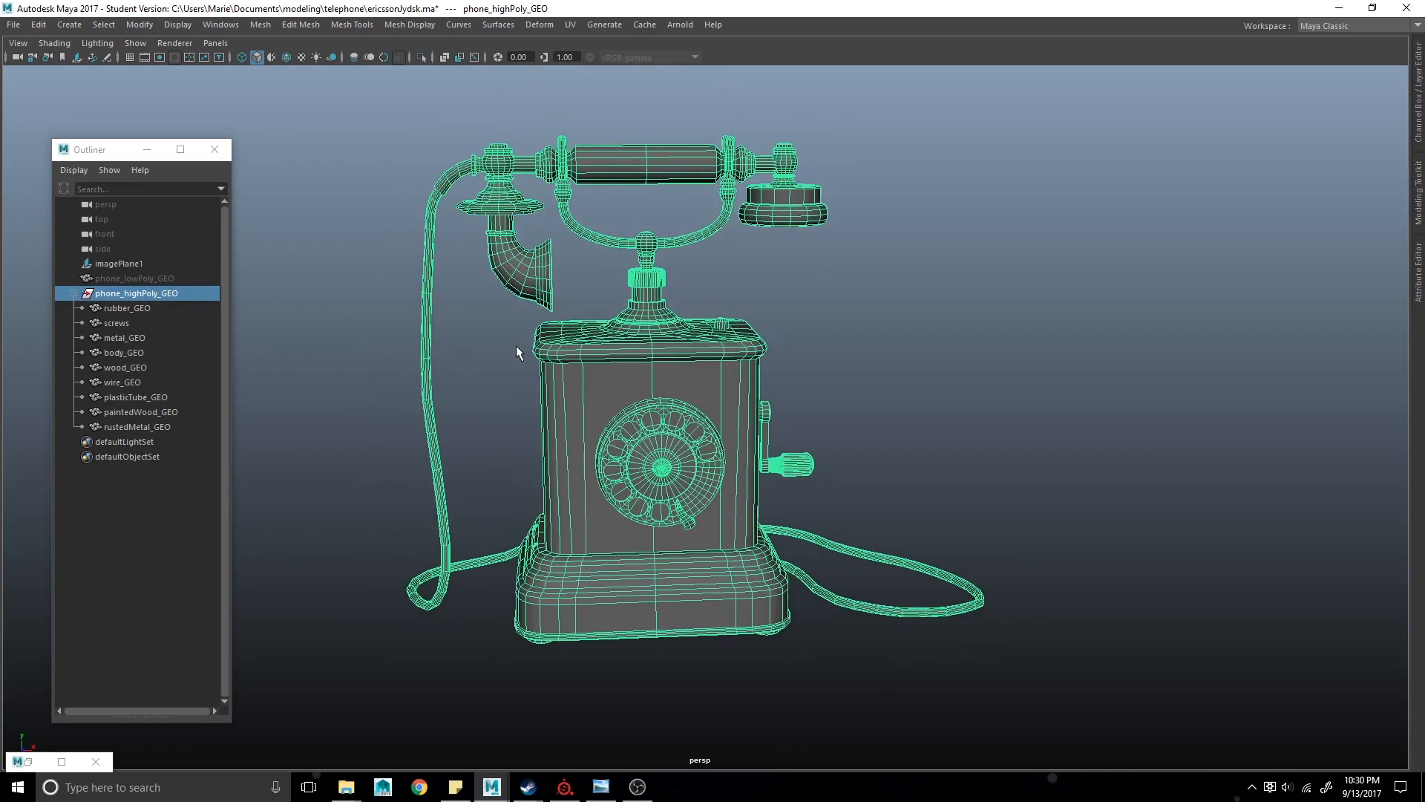
left_click(118, 311)
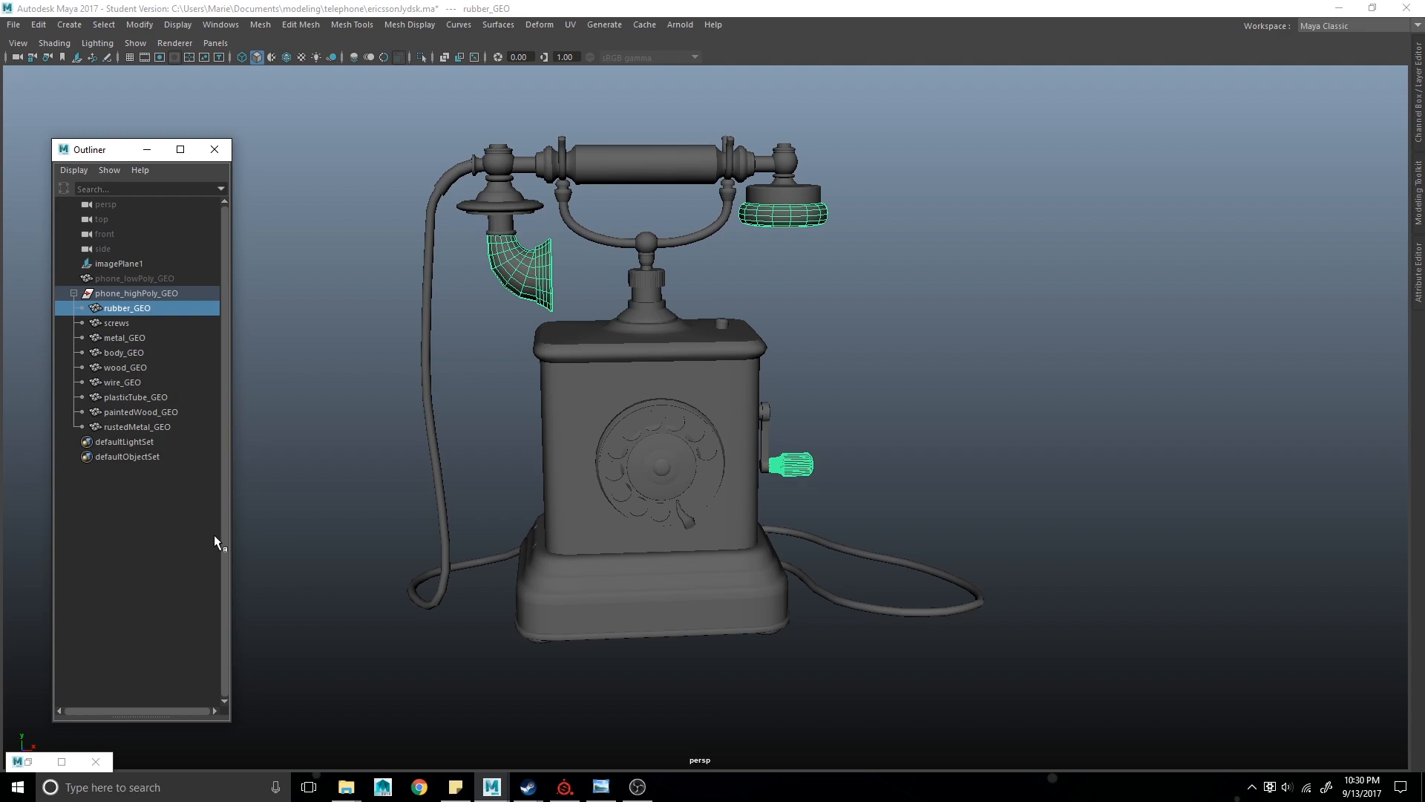
key("Down")
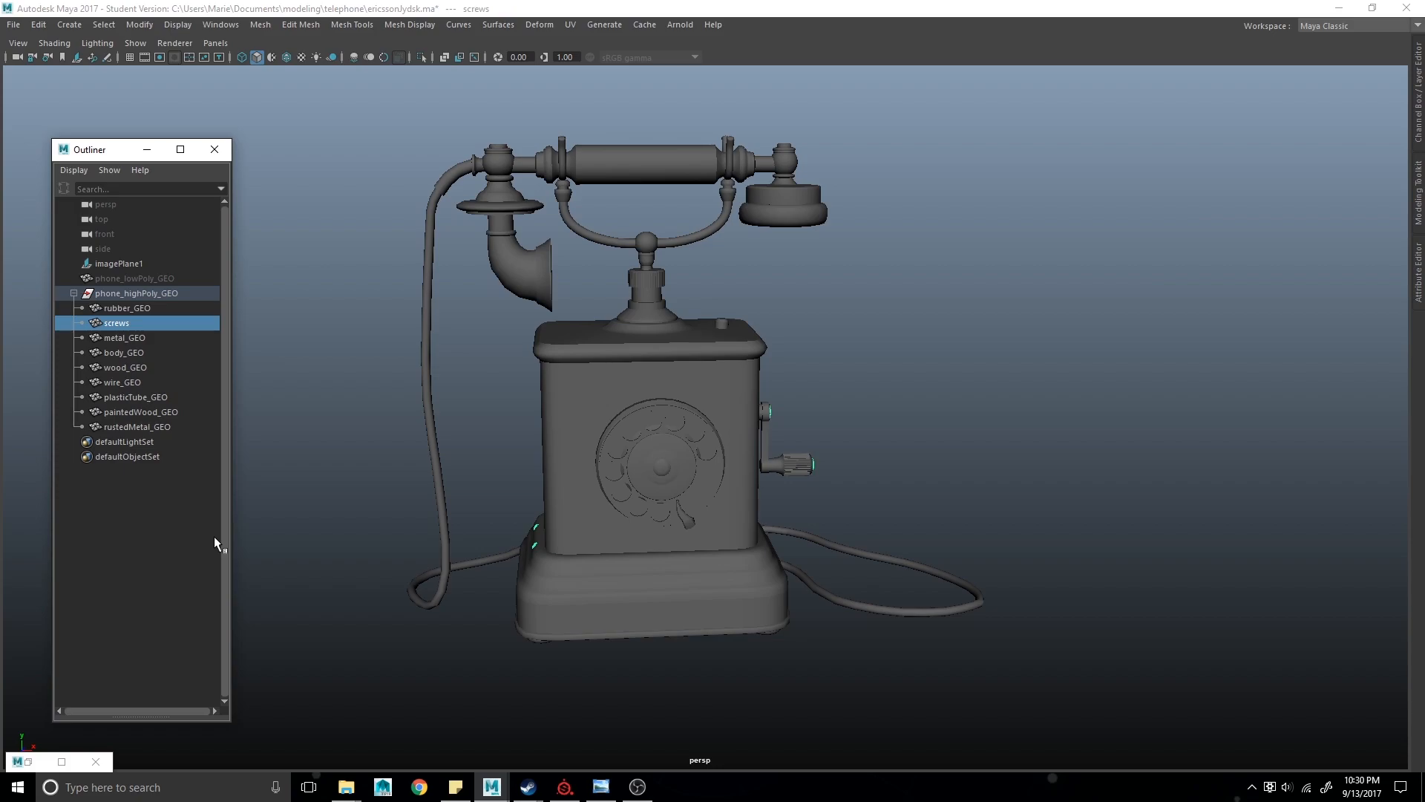
left_click(214, 536)
left_click(140, 337)
left_click_drag(416, 490, 251, 394, "alt")
left_click(153, 351)
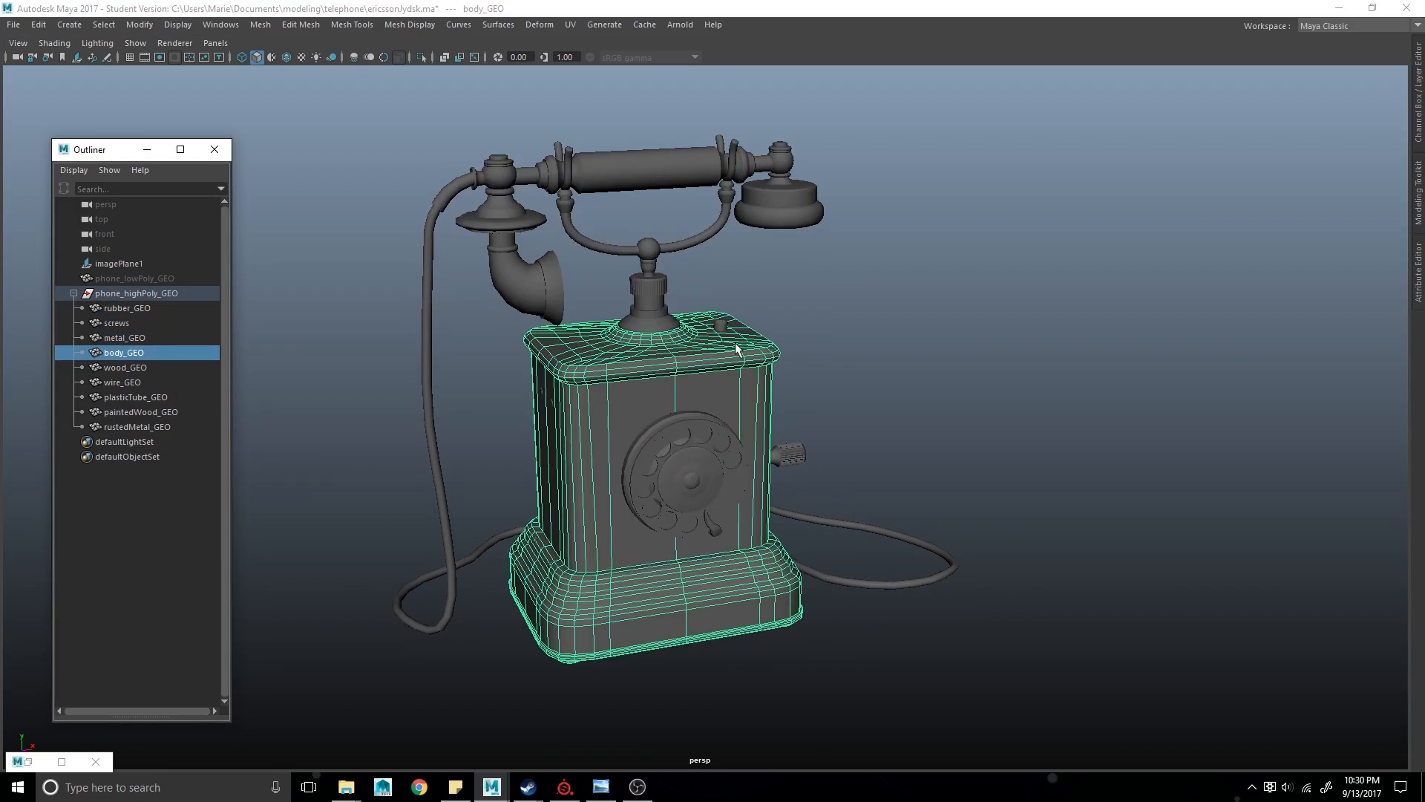
- Select the remaining high-poly child meshes one by one and orbit around the phone to inspect each part
left_click(159, 367)
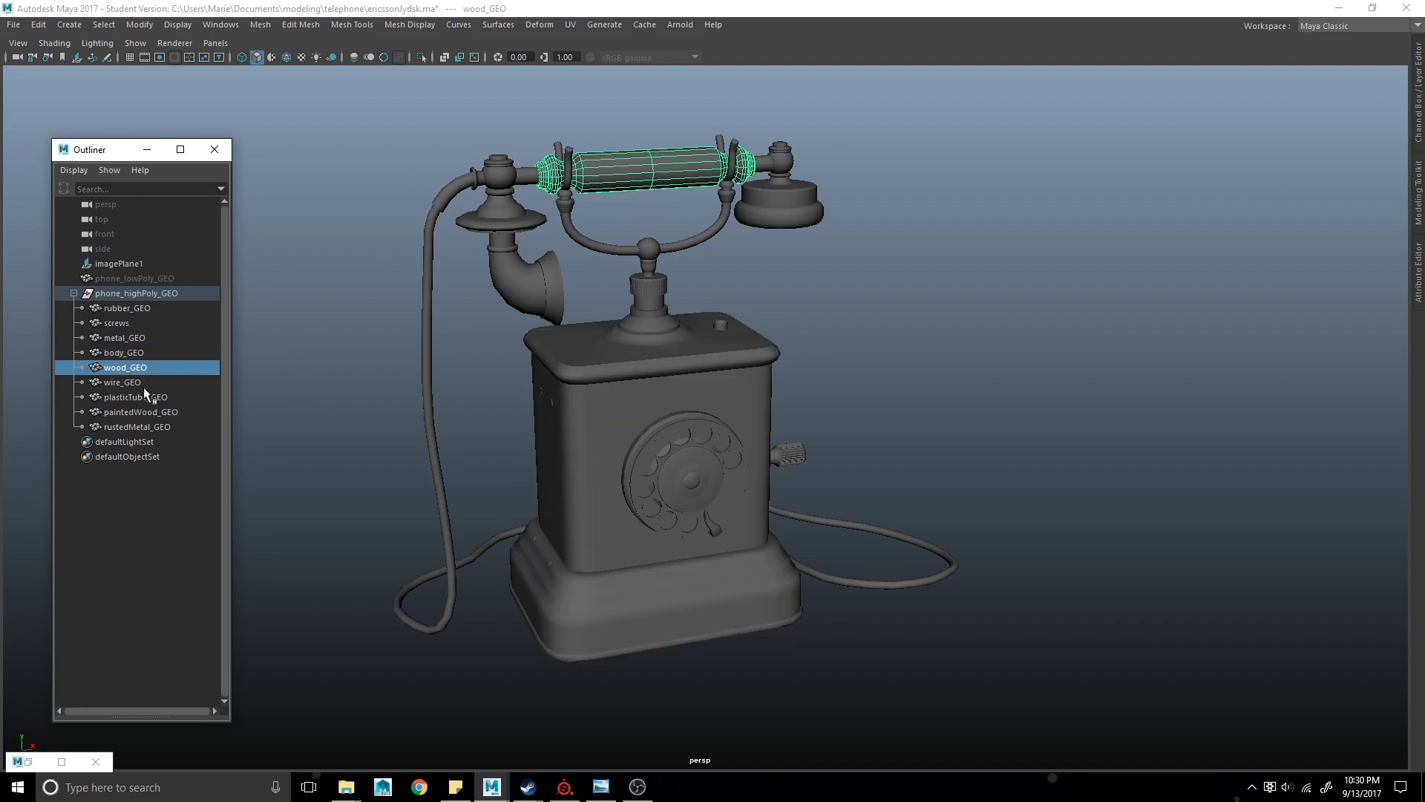
left_click(144, 384)
left_click(157, 399)
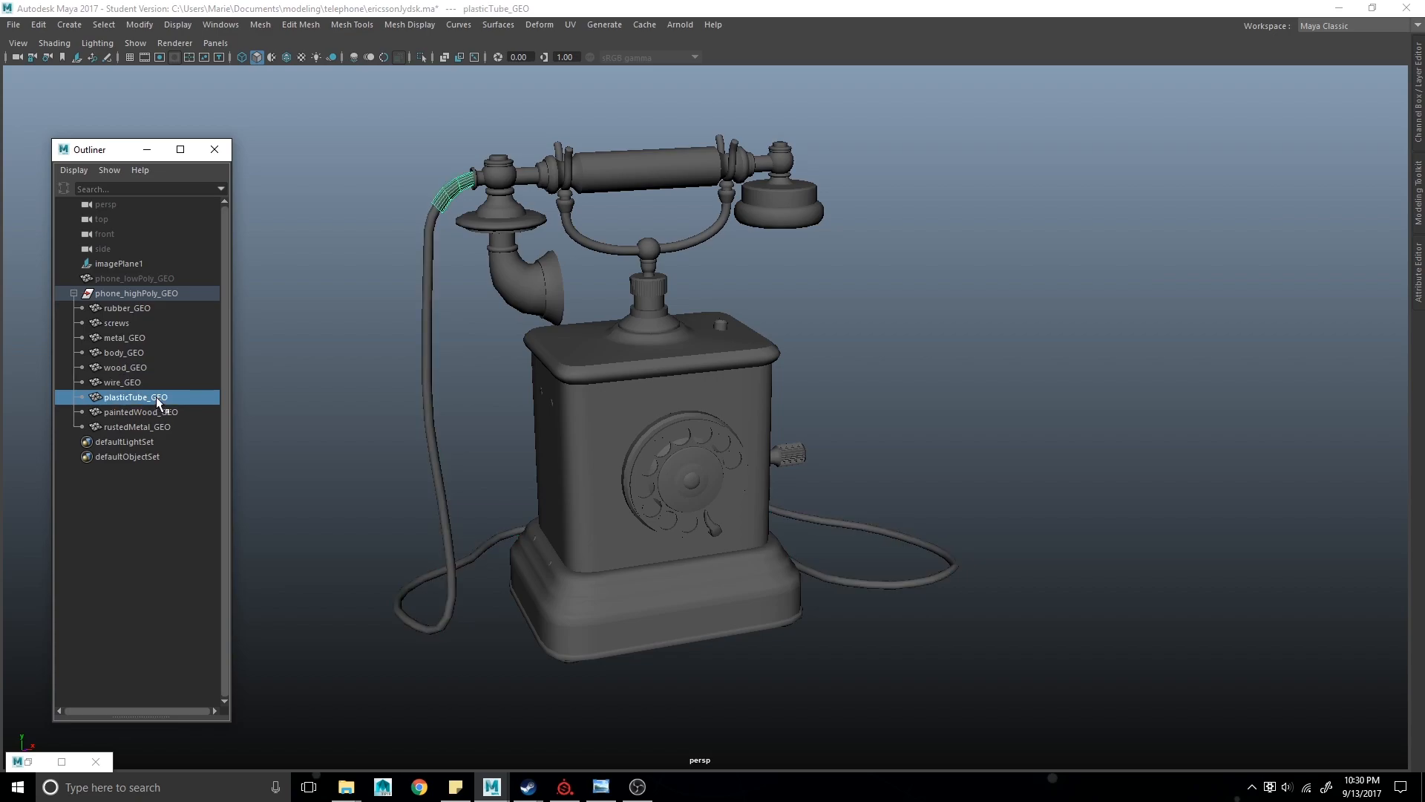
left_click(160, 412)
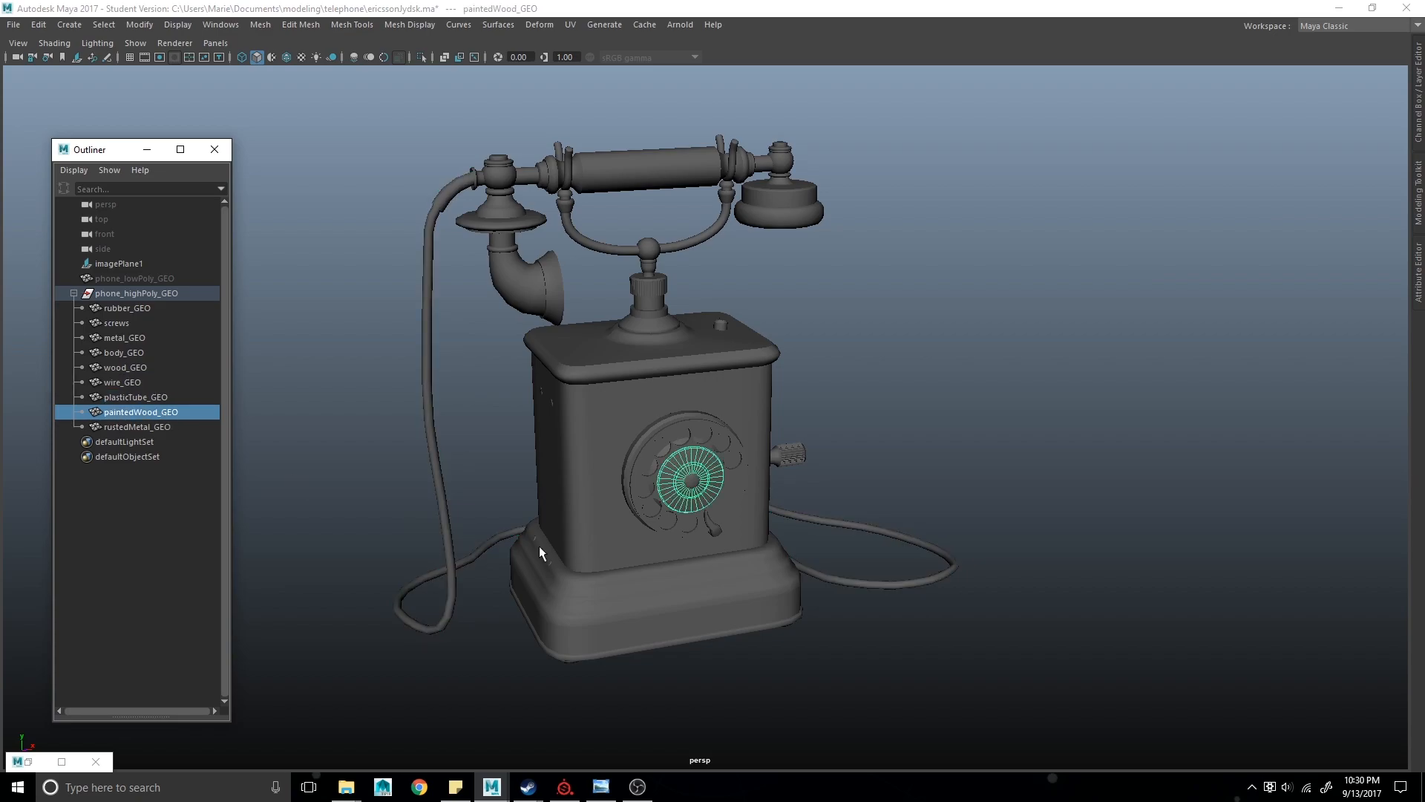
left_click(180, 423)
left_click_drag(416, 568, 619, 581, "alt")
left_click_drag(754, 619, 437, 612, "alt")
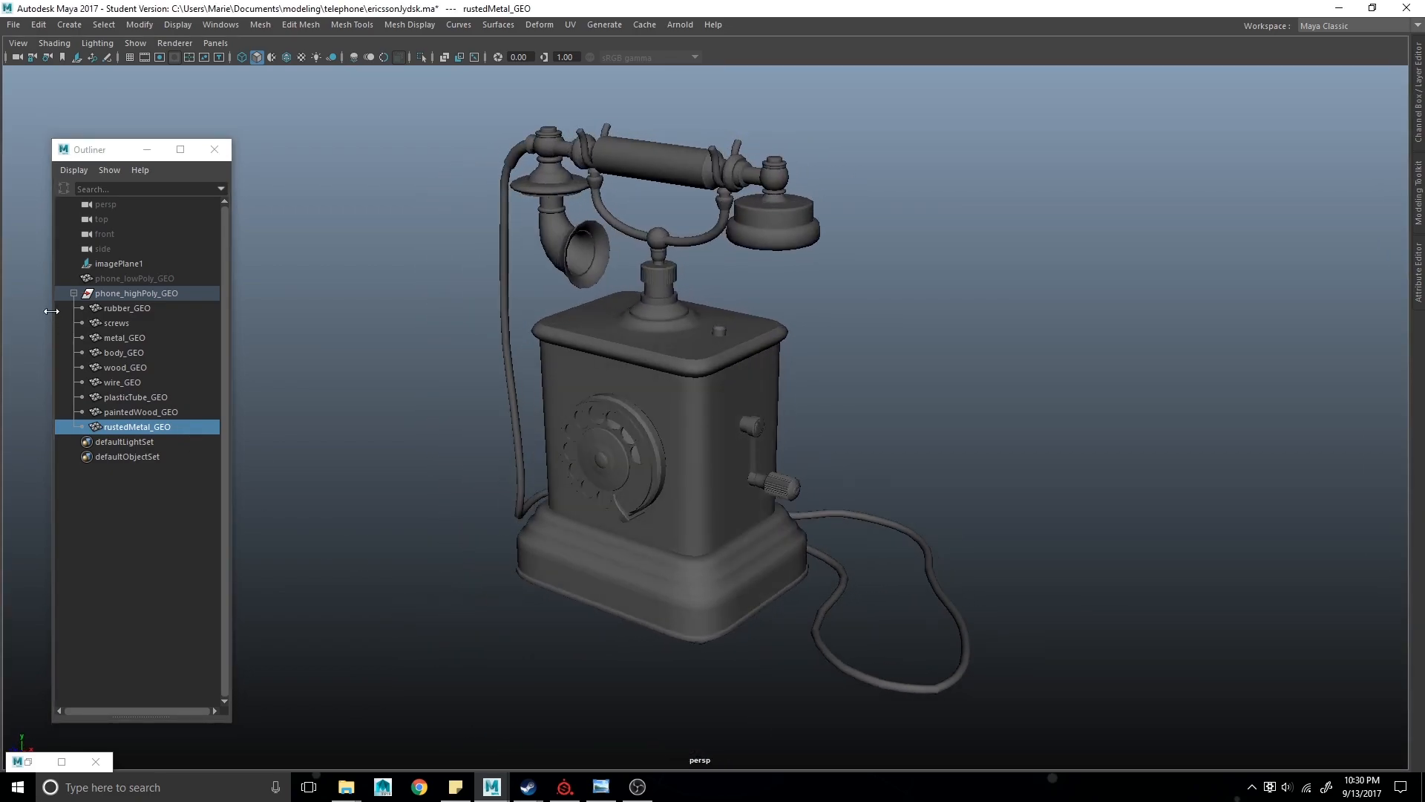
- Collapse the high-poly group, hide the high-poly phone, and show the low-poly phone again
left_click(74, 293)
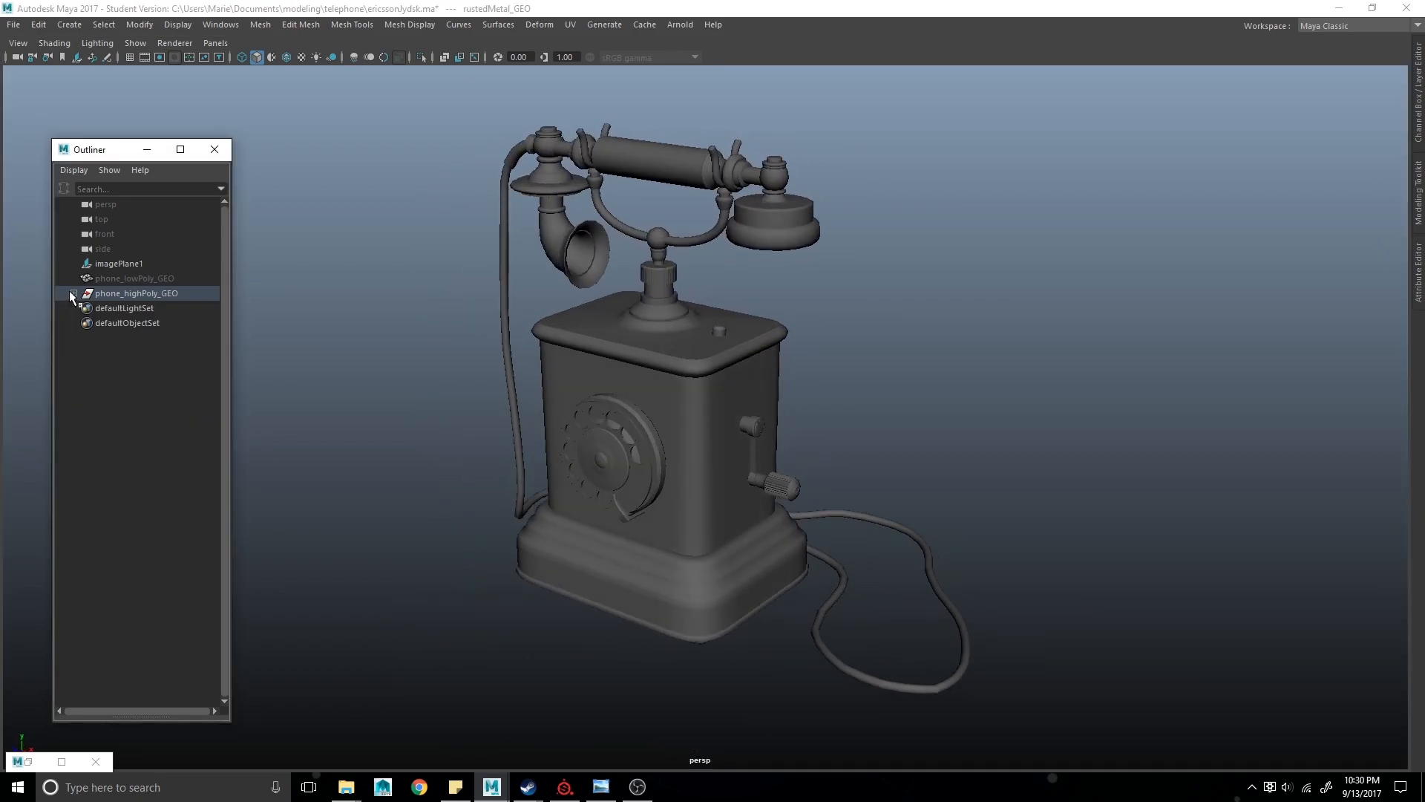
left_click(151, 294)
key("ctrl+h")
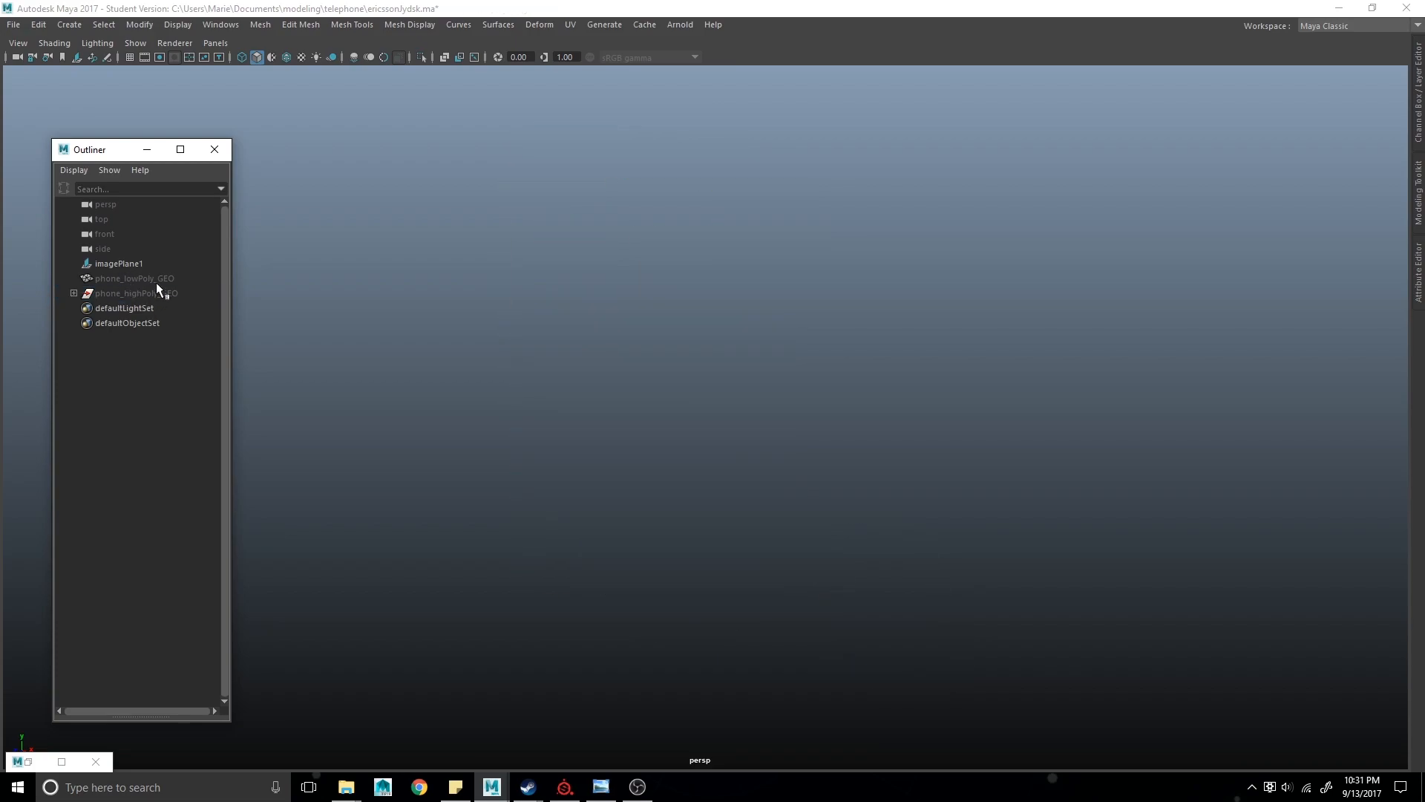
left_click(157, 283)
key("shift+h")
- Restore the UV Editor beside the viewport to view the low-poly phone's UV layout
left_click_drag(445, 407, 548, 465, "alt")
left_click(17, 763)
left_click(22, 764)
left_click(26, 761)
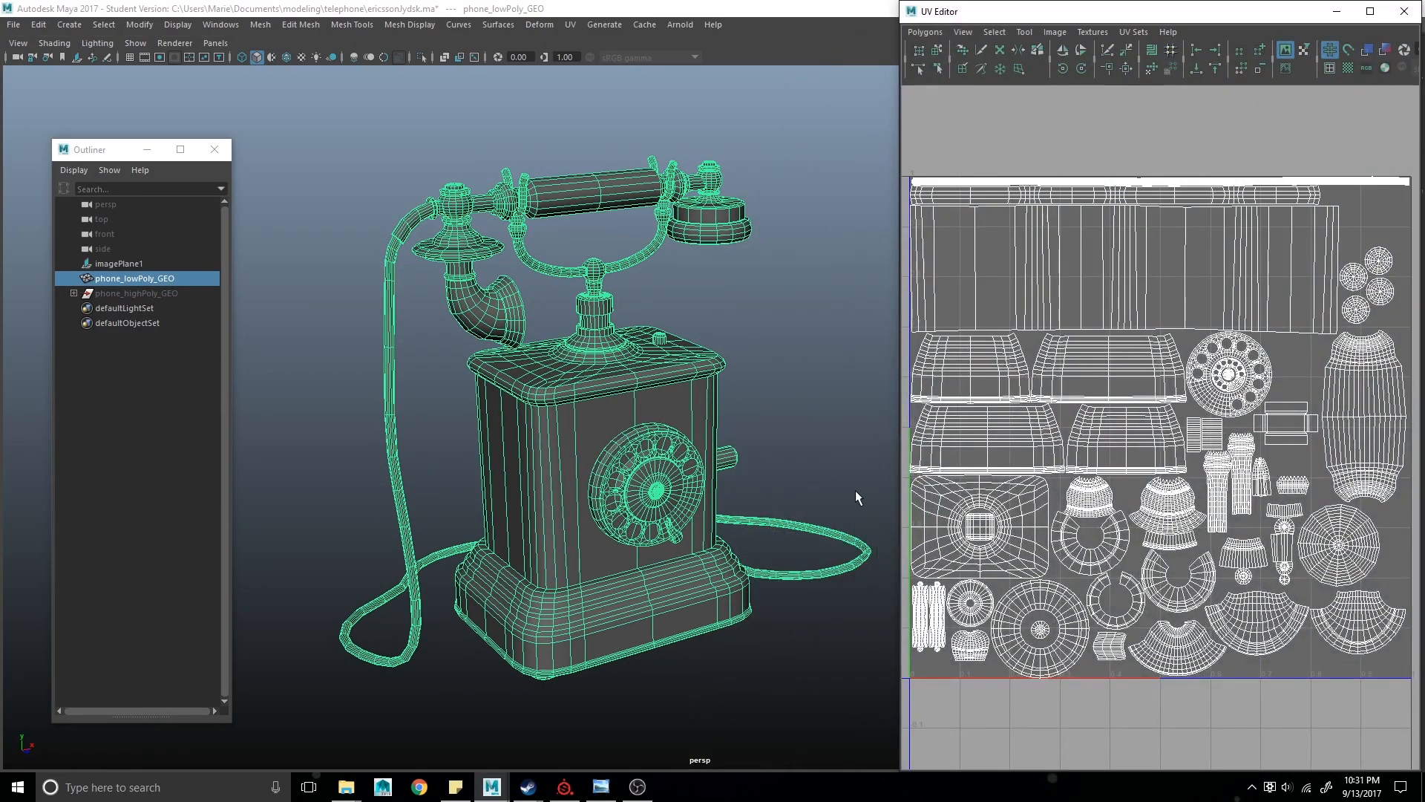
left_click_drag(900, 469, 818, 462)
left_click_drag(742, 490, 594, 515, "alt")
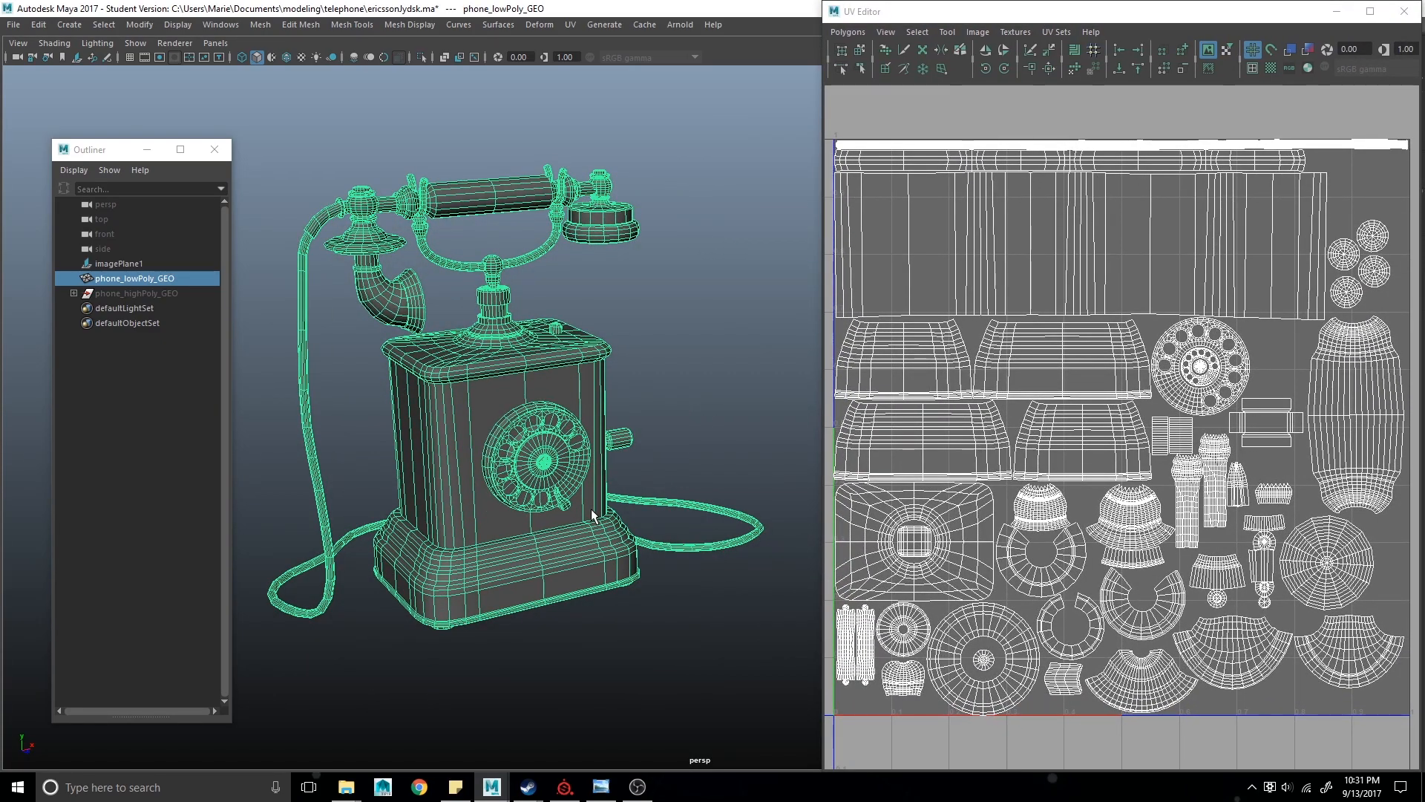
- Turn on the checker pattern display for the low-poly phone's UVs
left_click(673, 456)
left_click(523, 398)
left_click(1270, 68)
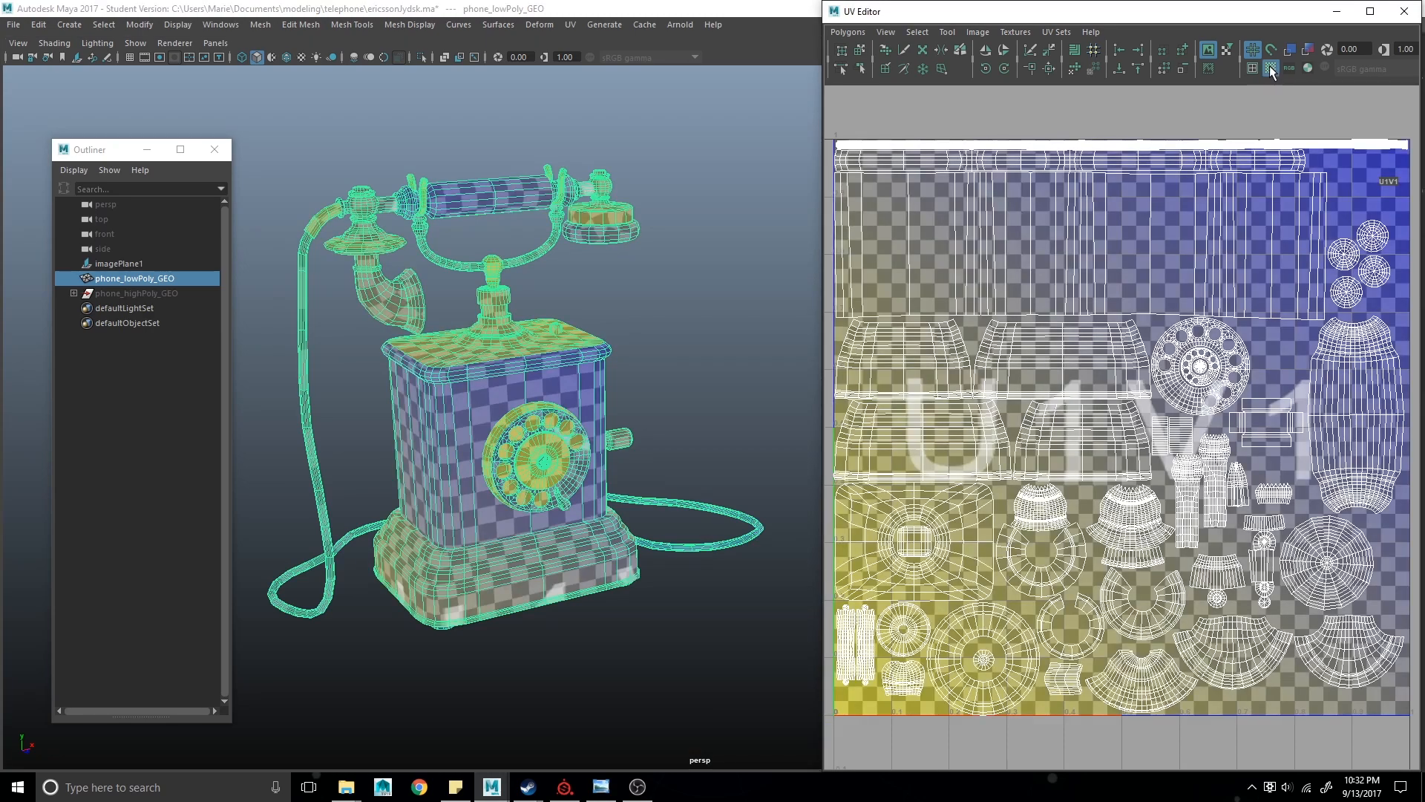
- Orbit around the checkered low-poly phone to inspect UV stretching and texel density, and turn the checker off
left_click_drag(562, 360, 452, 366, "alt")
middle_click_drag(466, 371, 519, 430, "alt")
scroll(386, 617, "down", 2)
scroll(410, 614, "up", 4)
left_click_drag(518, 430, 453, 304, "alt")
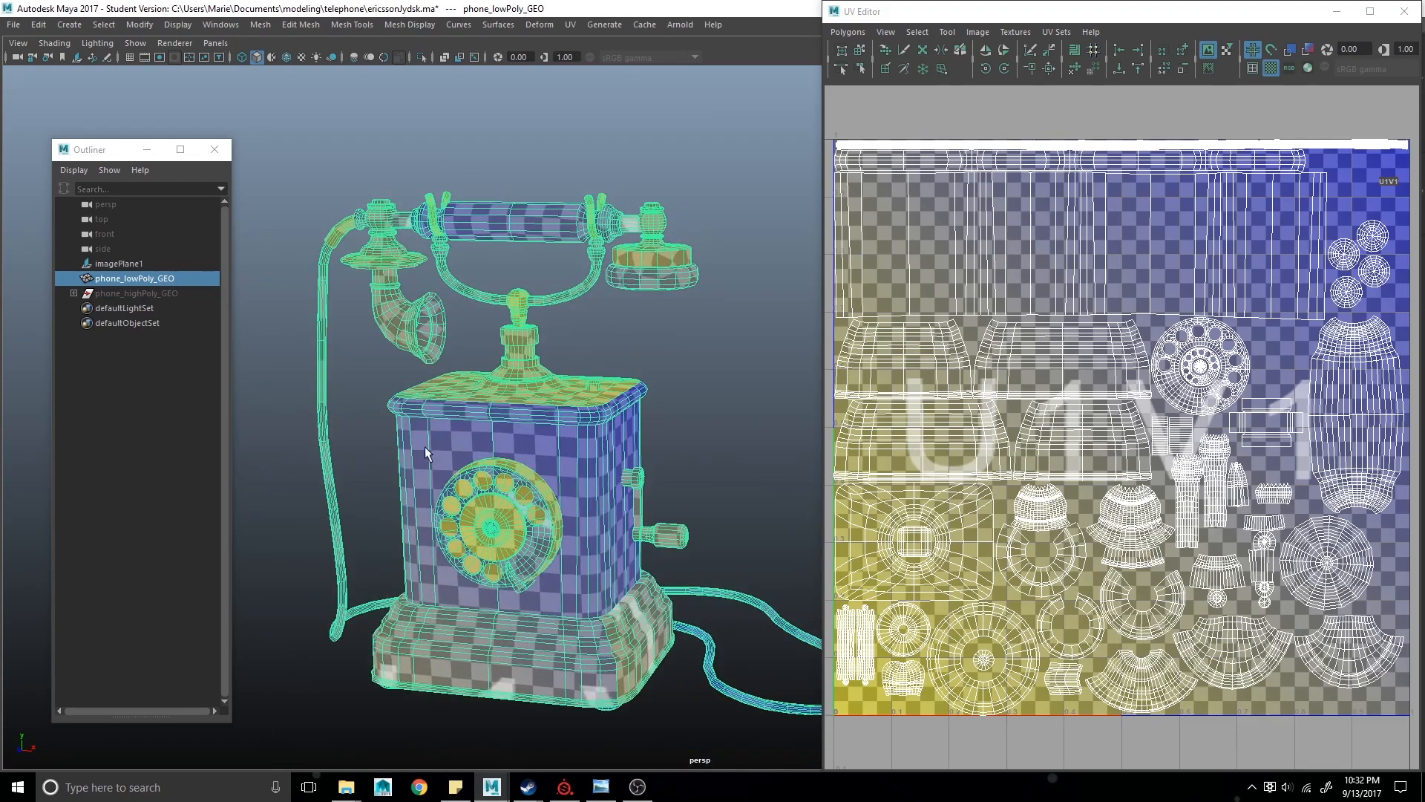
middle_click_drag(670, 588, 653, 564, "alt")
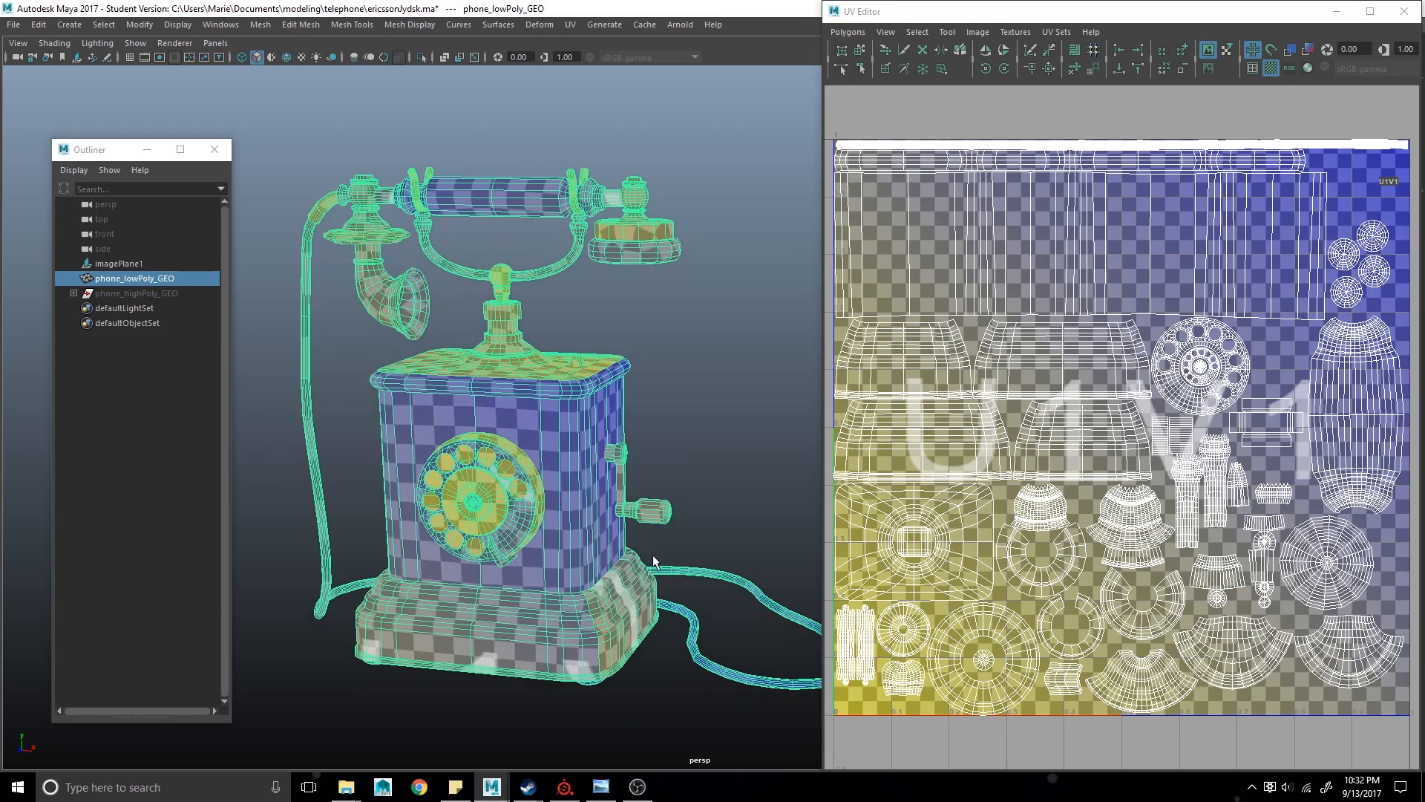
left_click_drag(652, 564, 623, 548, "alt")
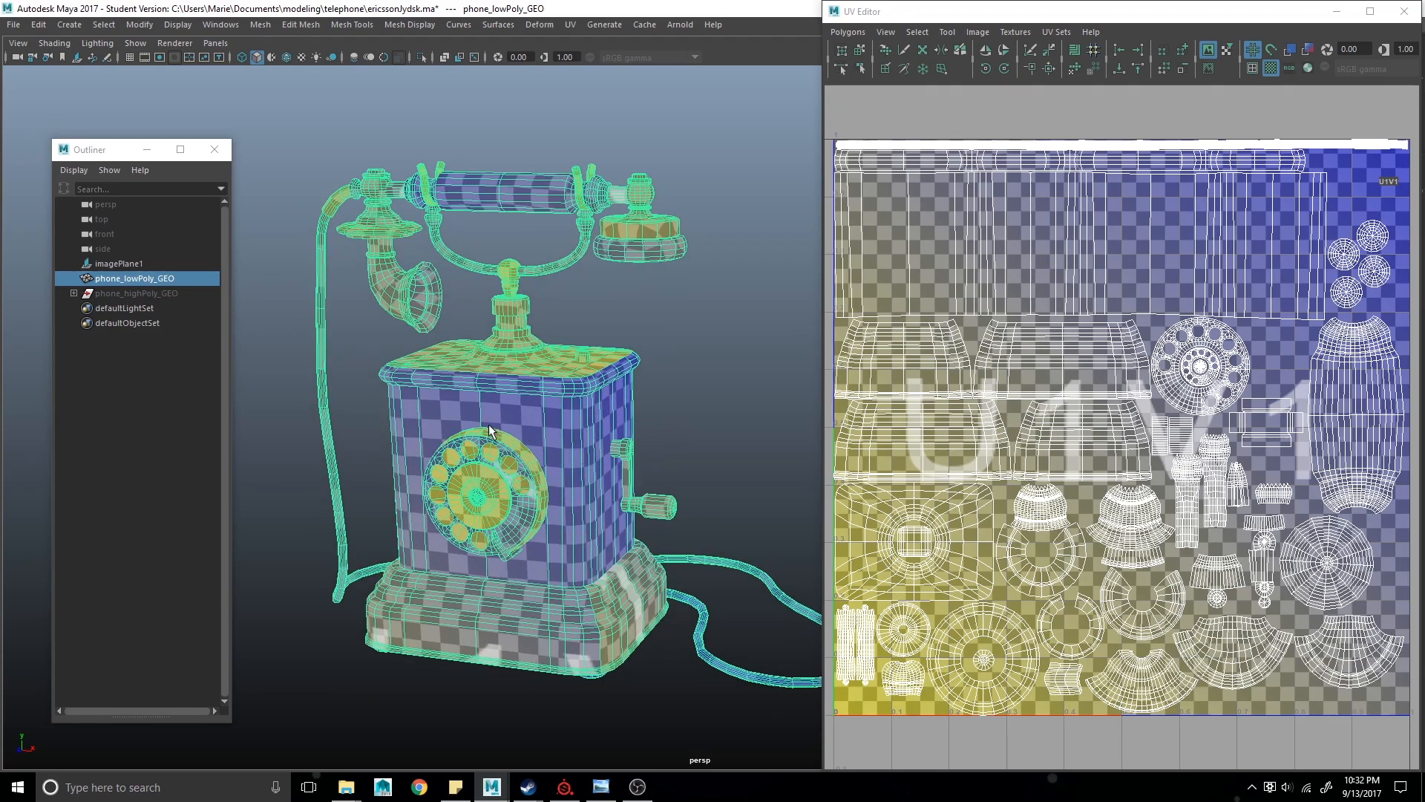
left_click_drag(487, 319, 545, 329, "alt")
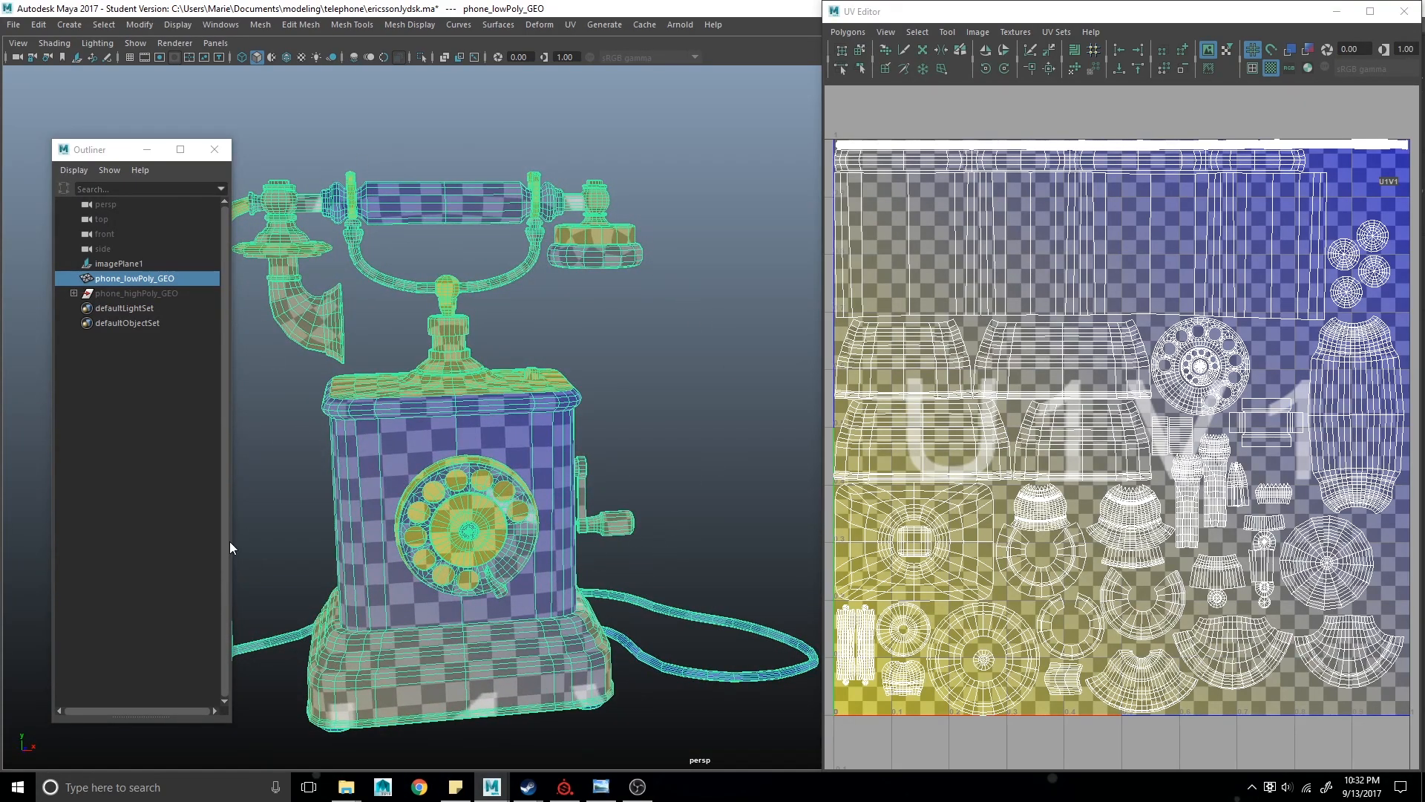
left_click_drag(657, 660, 607, 659, "alt")
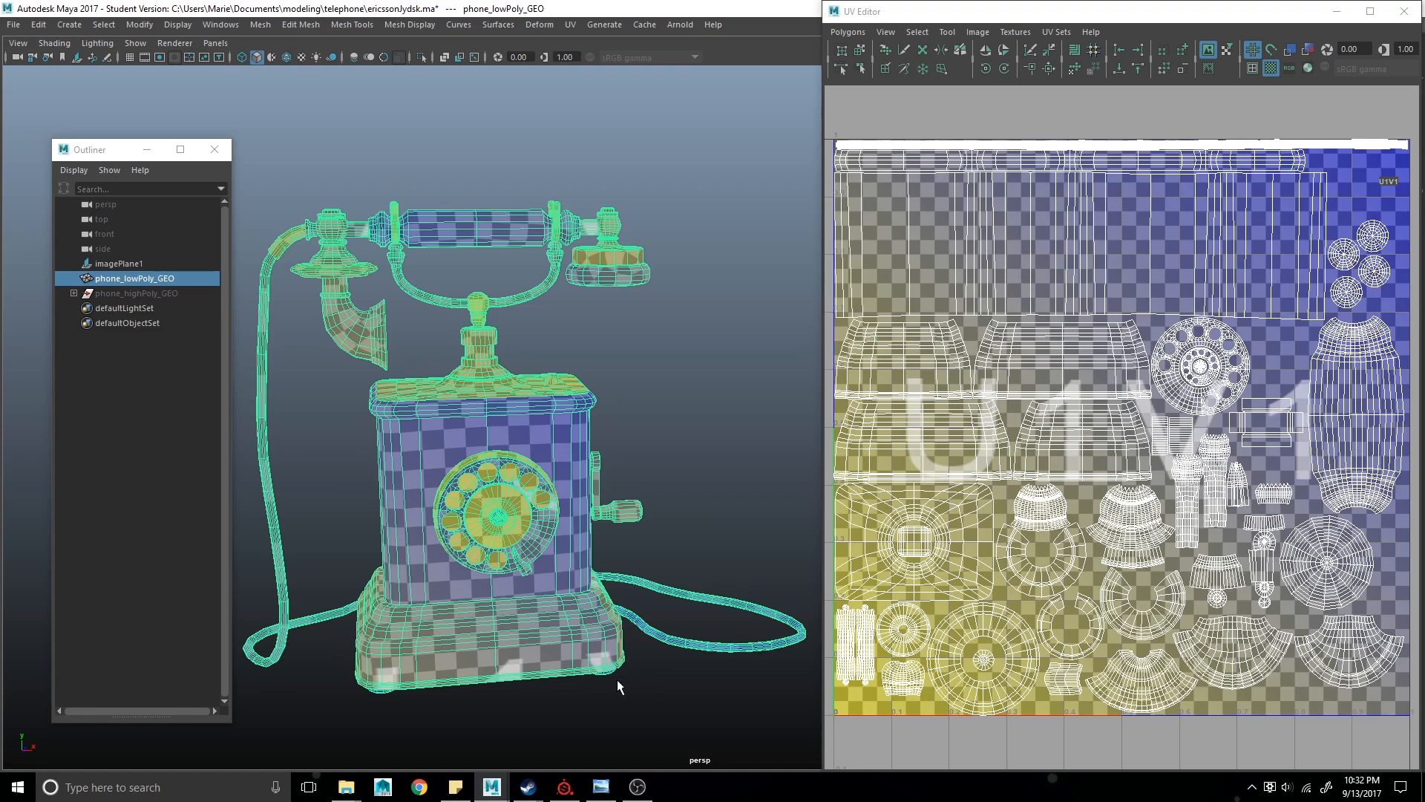
left_click(1272, 68)
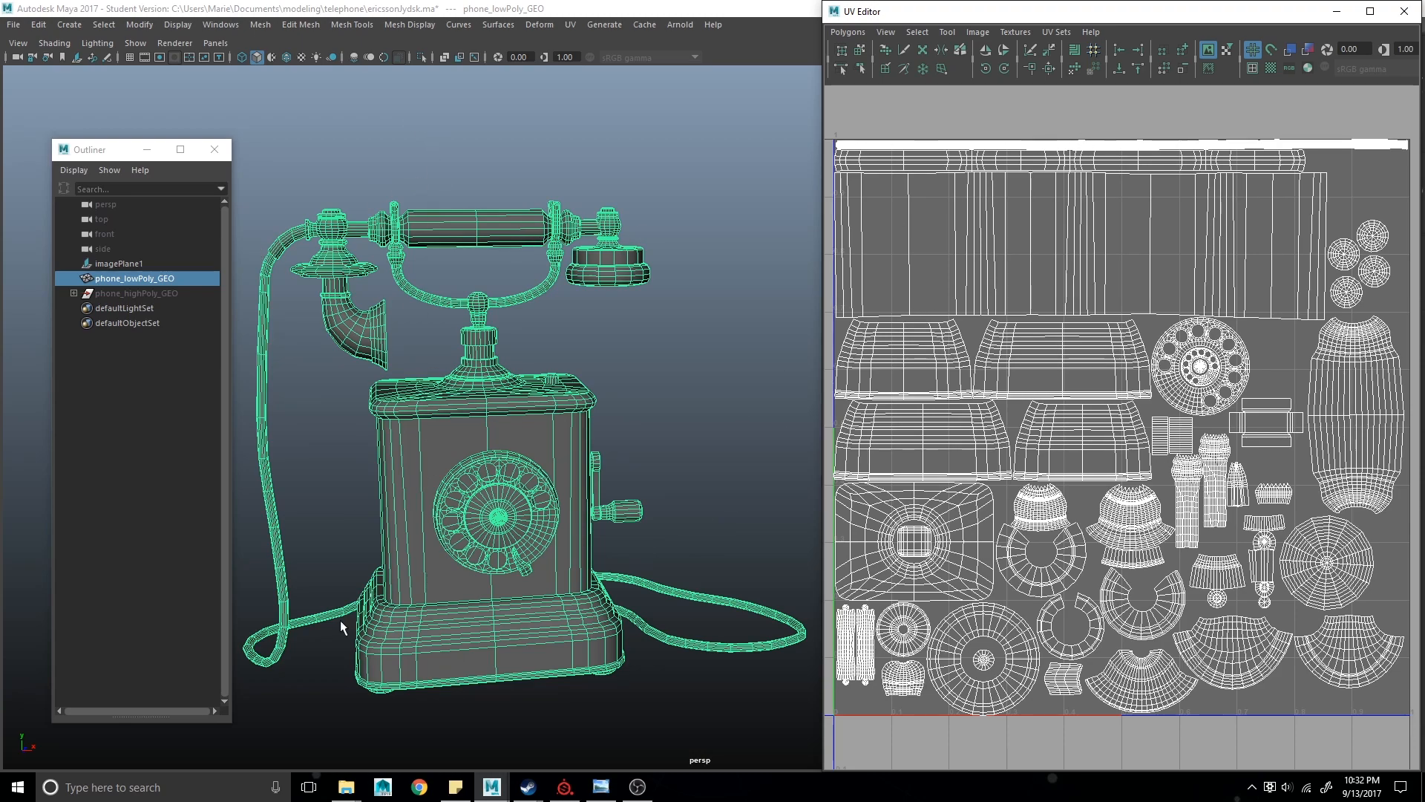
- Select a shell of faces on the phone body's side to locate it in the UV layout, and return to object mode
right_click_drag(436, 445, 435, 403)
double_click(446, 449)
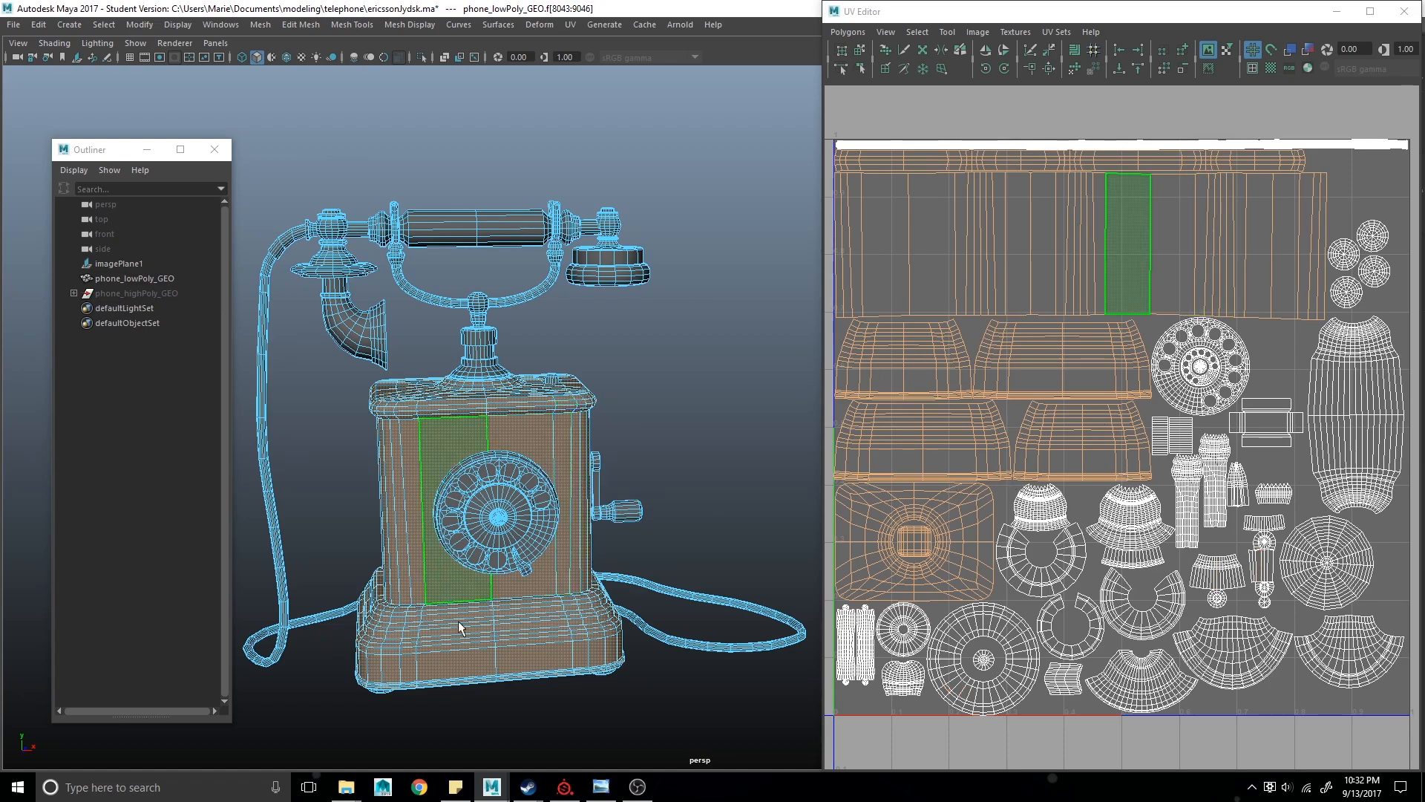
right_click(549, 444)
left_click(549, 441)
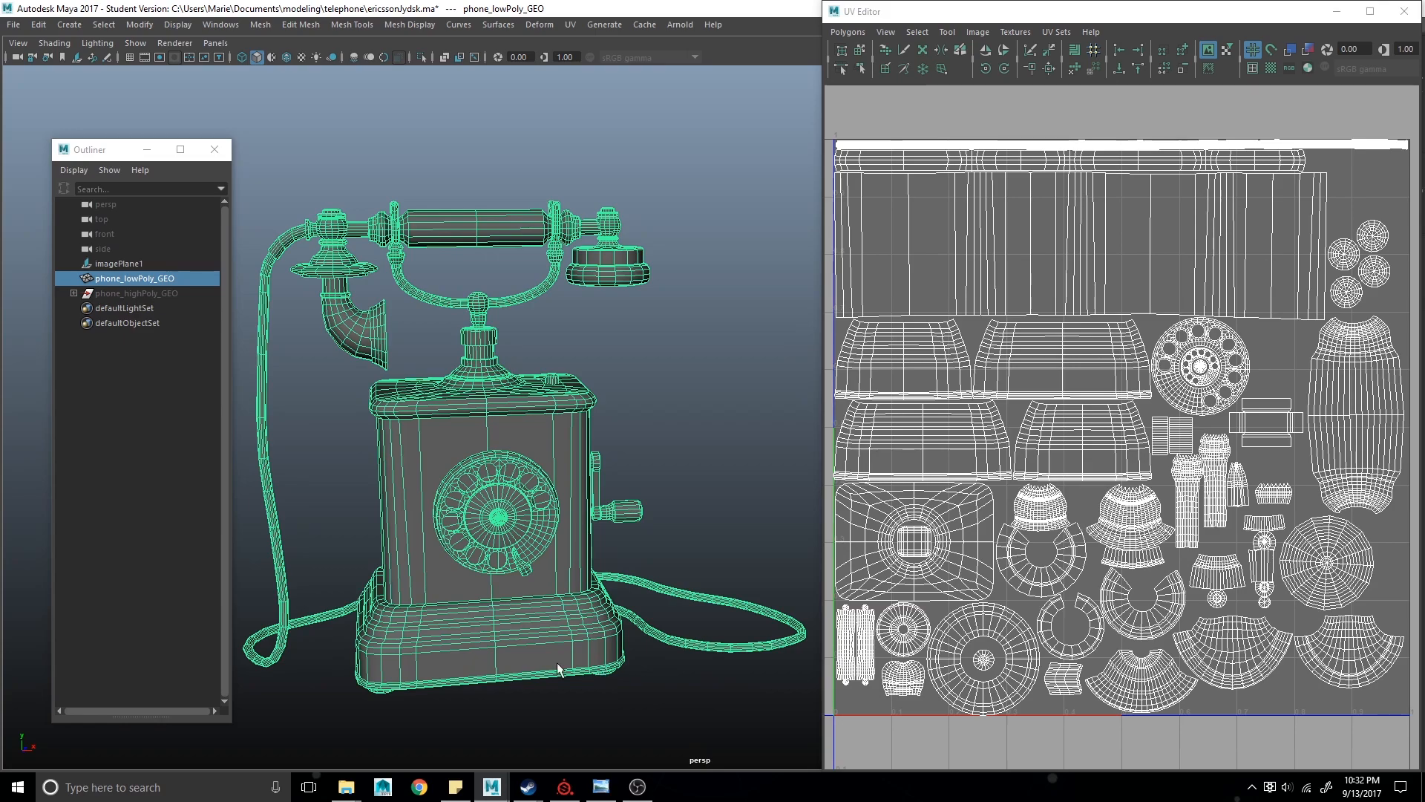
- Select the high-poly phone group to view its UVs in the UV Editor
left_click_drag(801, 398, 723, 525, "alt")
middle_click_drag(723, 524, 696, 532, "alt")
scroll(699, 538, "down", 2)
scroll(699, 541, "up", 3)
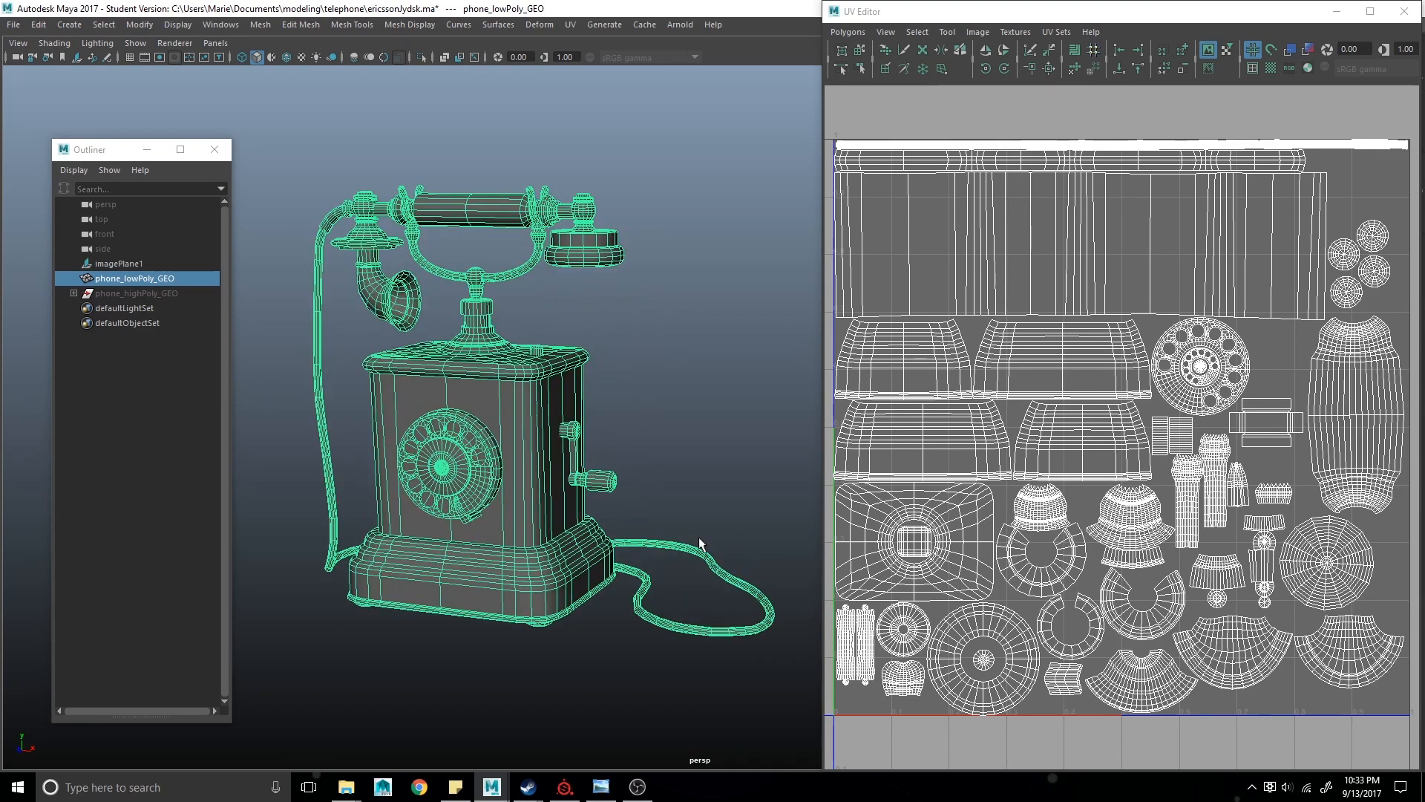
left_click(184, 294)
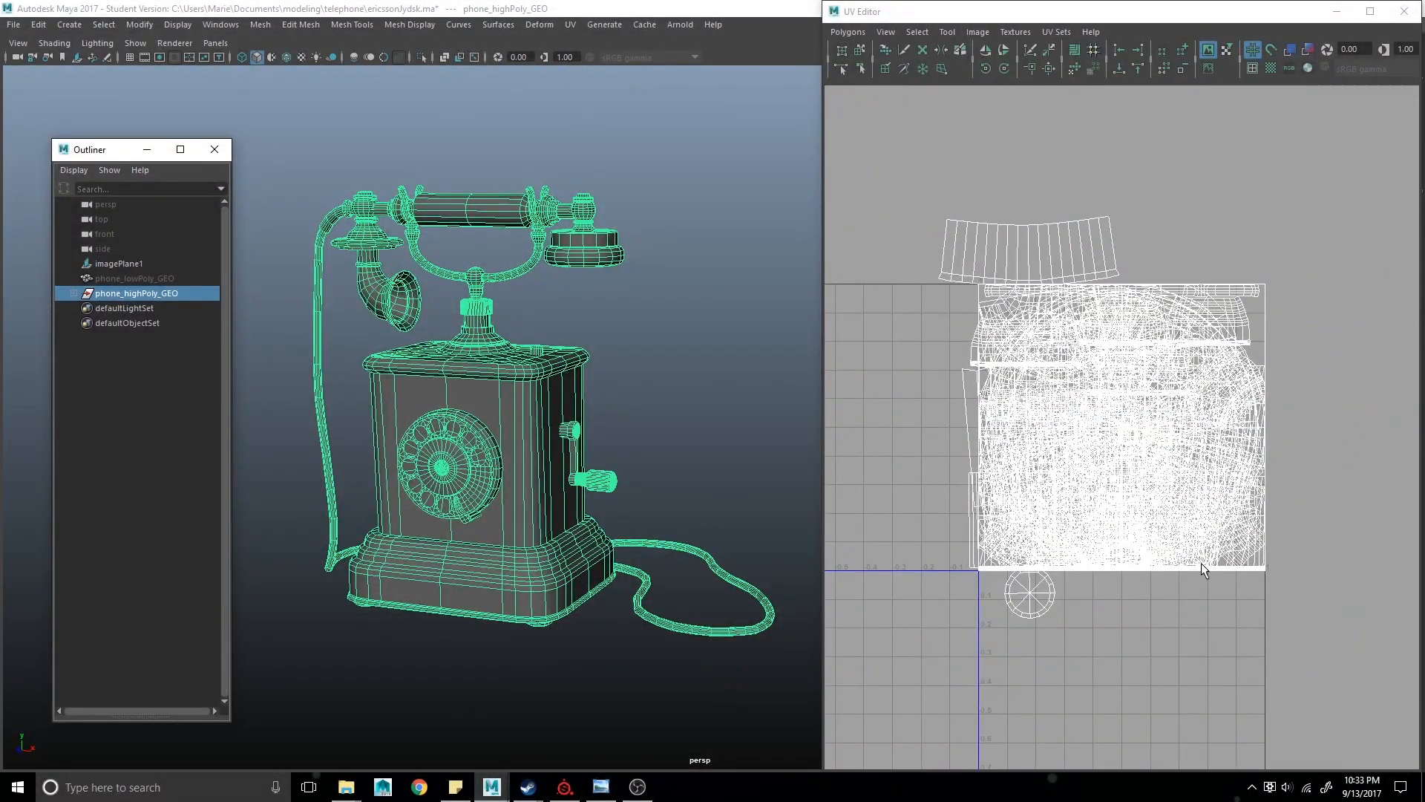
scroll(1123, 567, "up", 2)
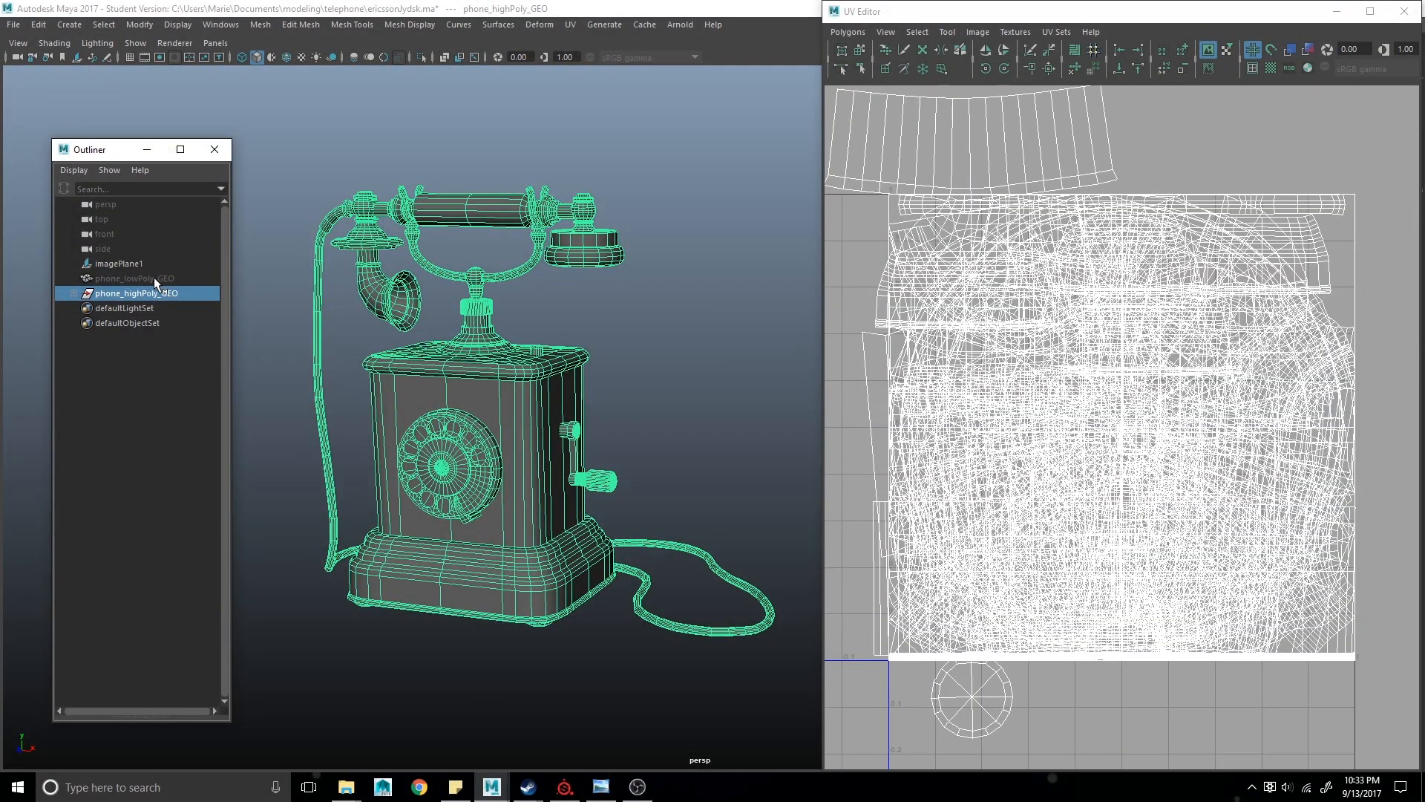
- Show the low-poly phone, hide the high-poly phone, and select the low-poly phone
left_click(155, 280)
key("shift+h")
left_click(165, 289)
key("ctrl+h")
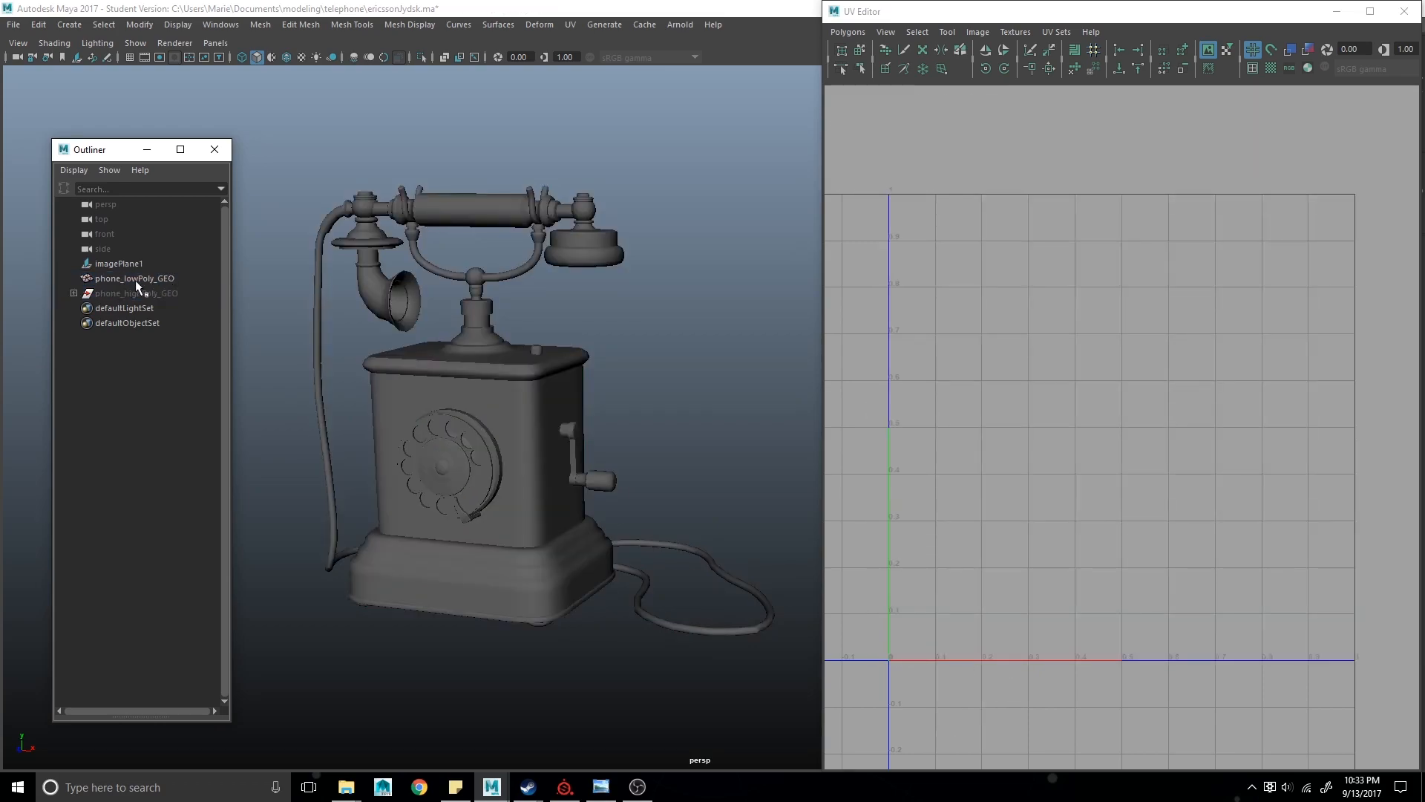
left_click(135, 279)
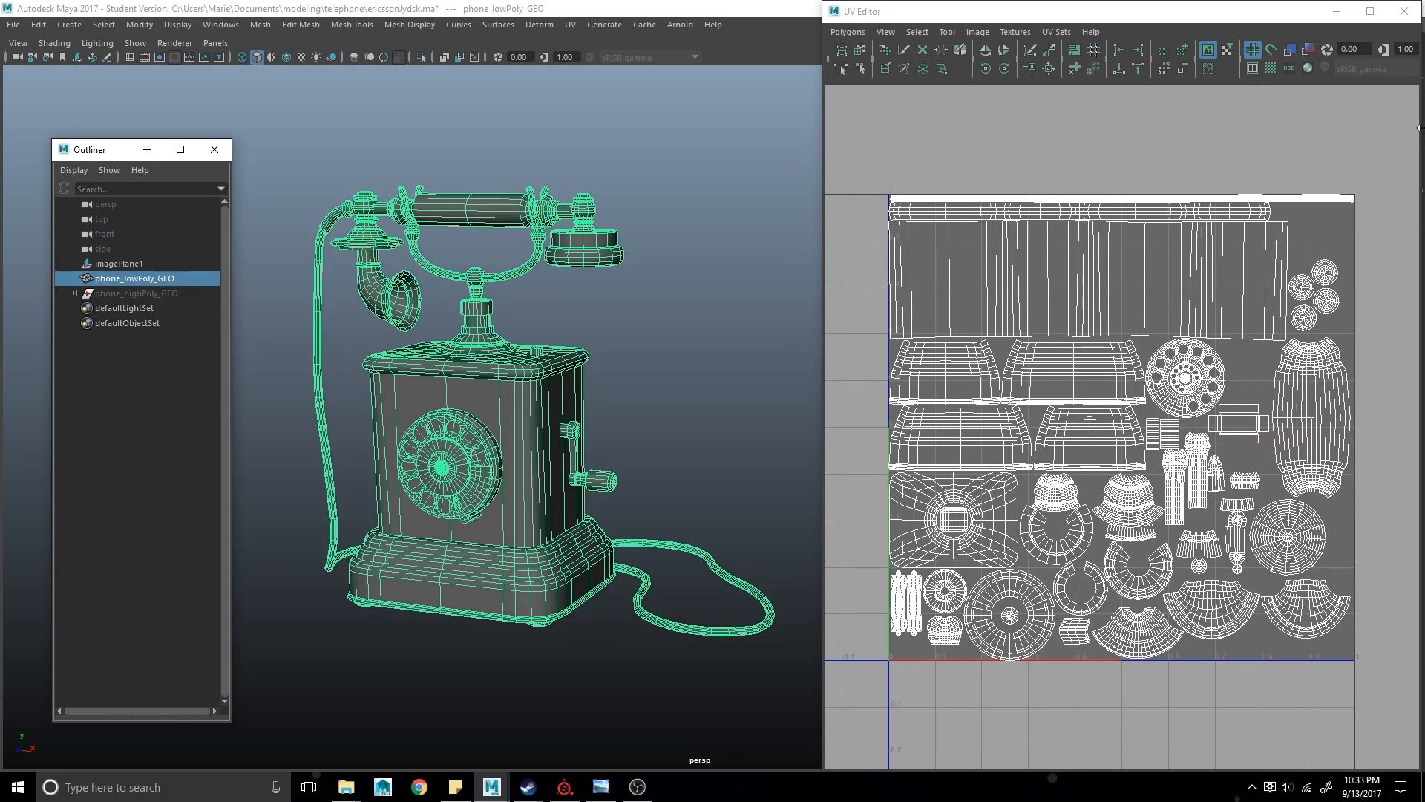
- Close the UV Editor and export the selected low-poly phone as telephone_lowPoly.obj into objExports, overwriting the existing file
left_click(1336, 11)
middle_click_drag(669, 481, 912, 489, "alt")
scroll(1017, 475, "down", 1)
scroll(1019, 486, "up", 3)
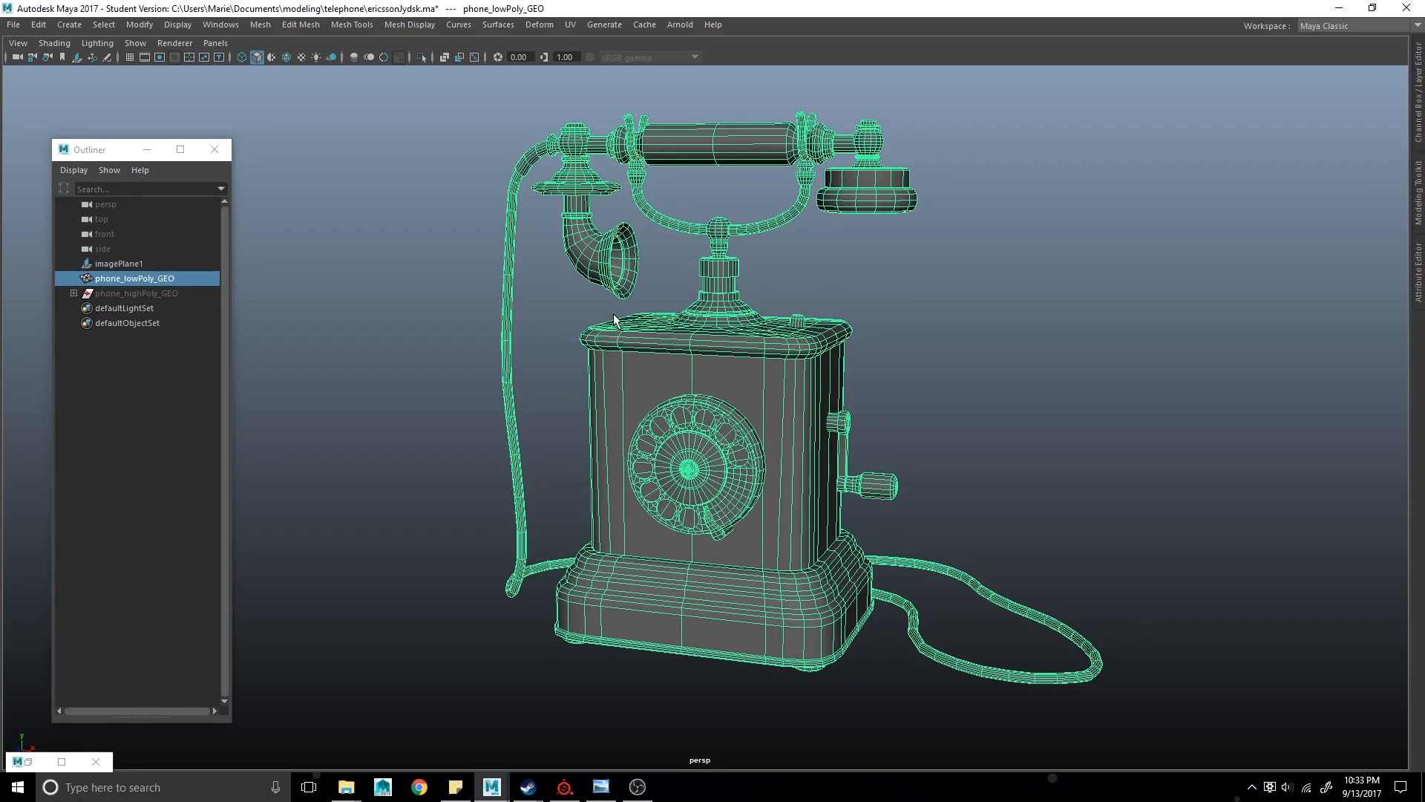
left_click(13, 25)
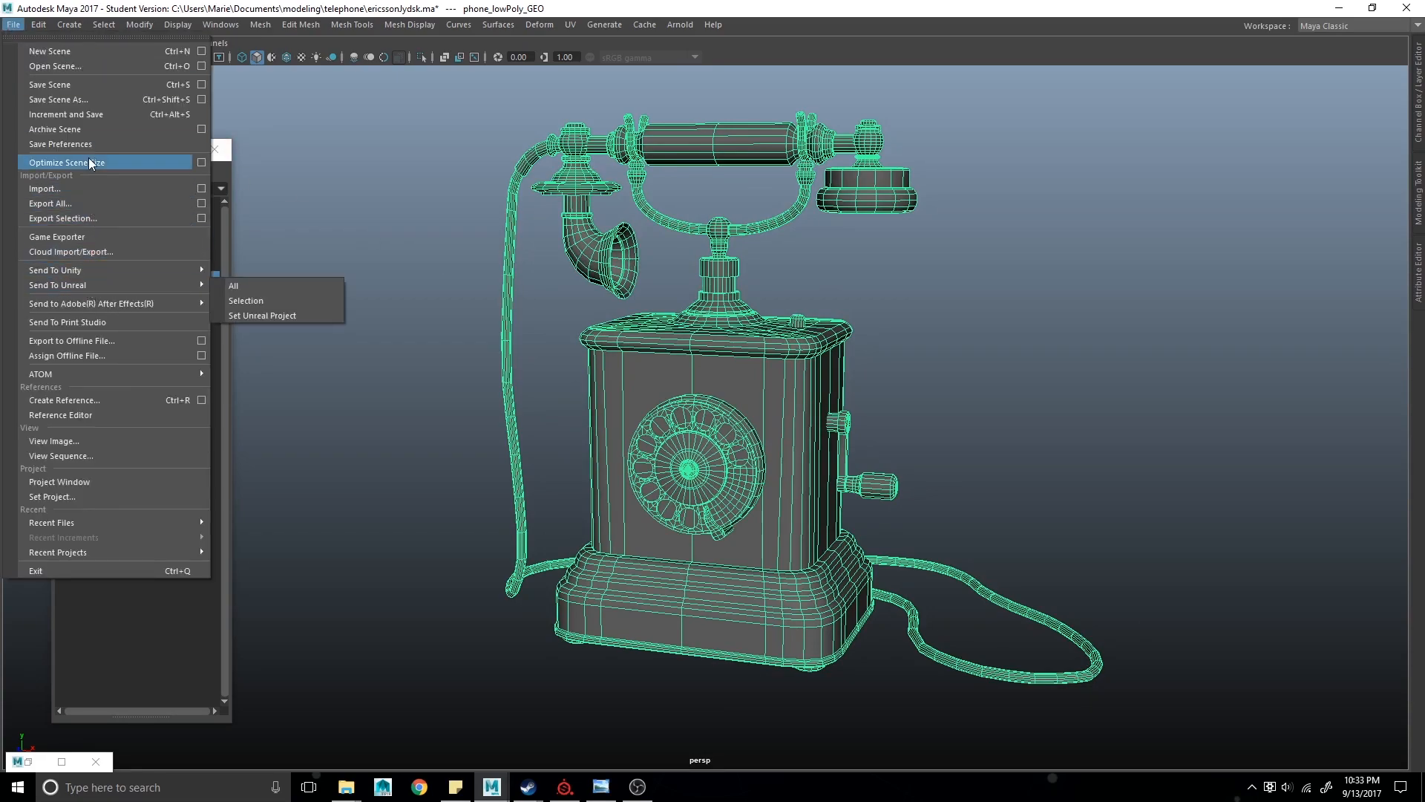
left_click(95, 218)
left_click(366, 121)
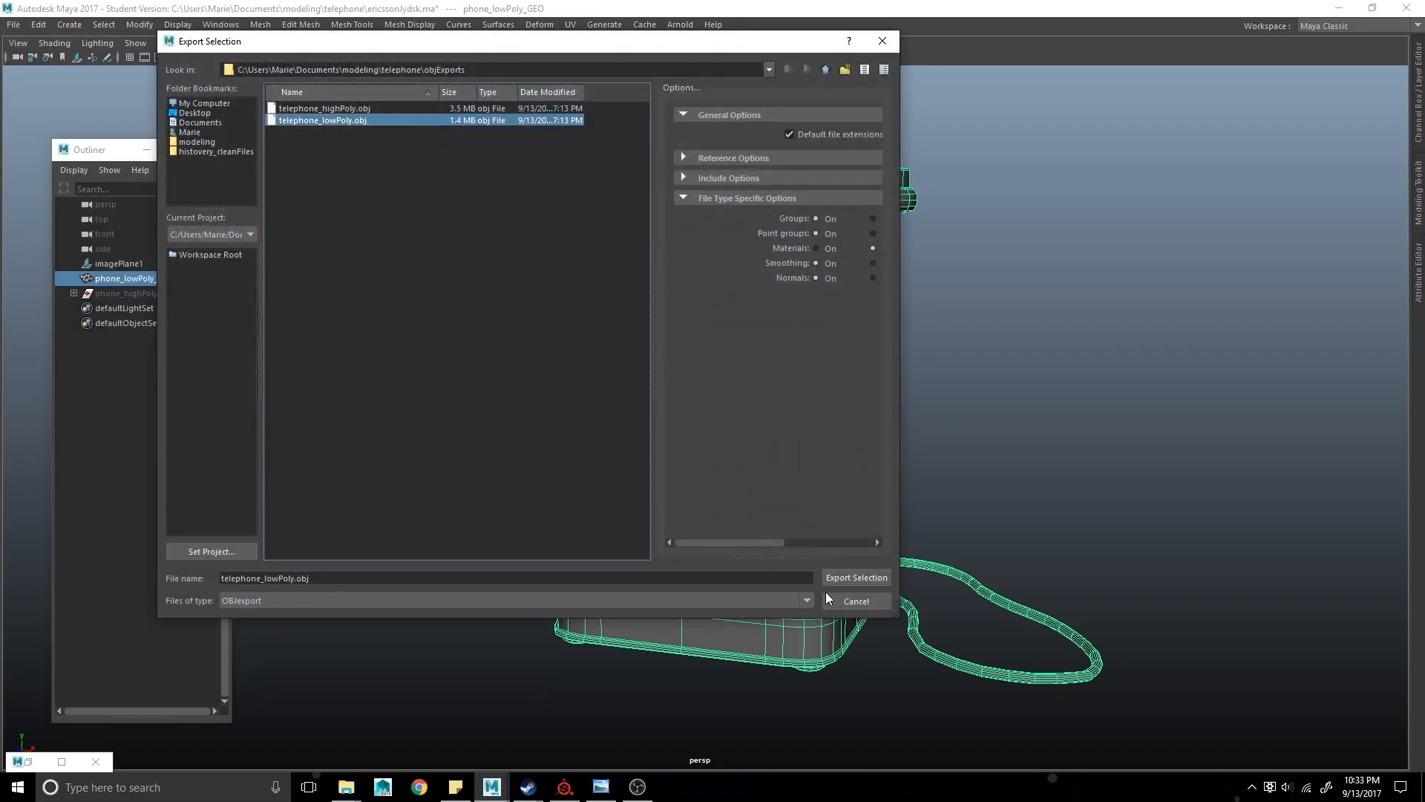
left_click(849, 579)
left_click(505, 356)
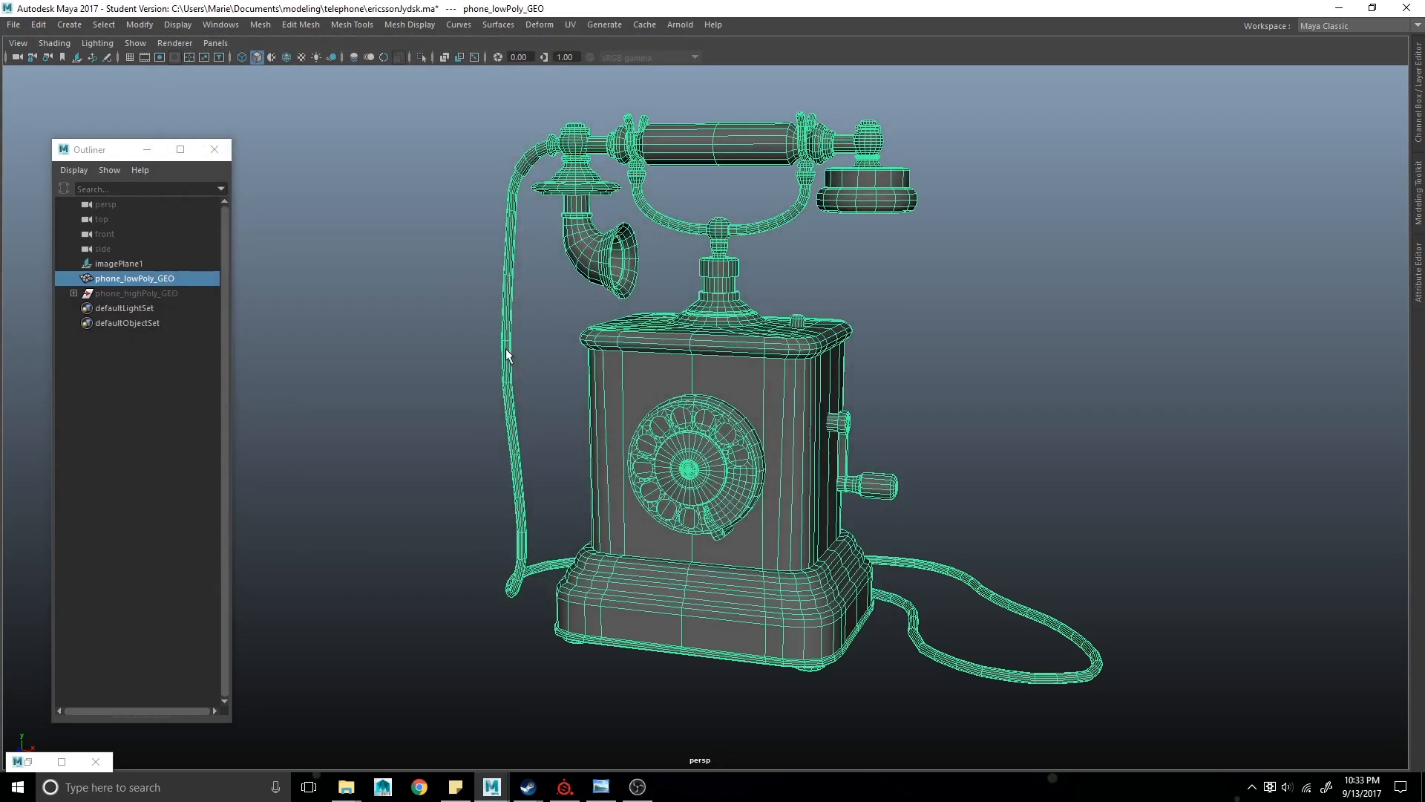
- Unhide the high-poly phone and select its group together with all its child meshes
left_click(137, 293)
key("shift+h")
left_click(72, 294)
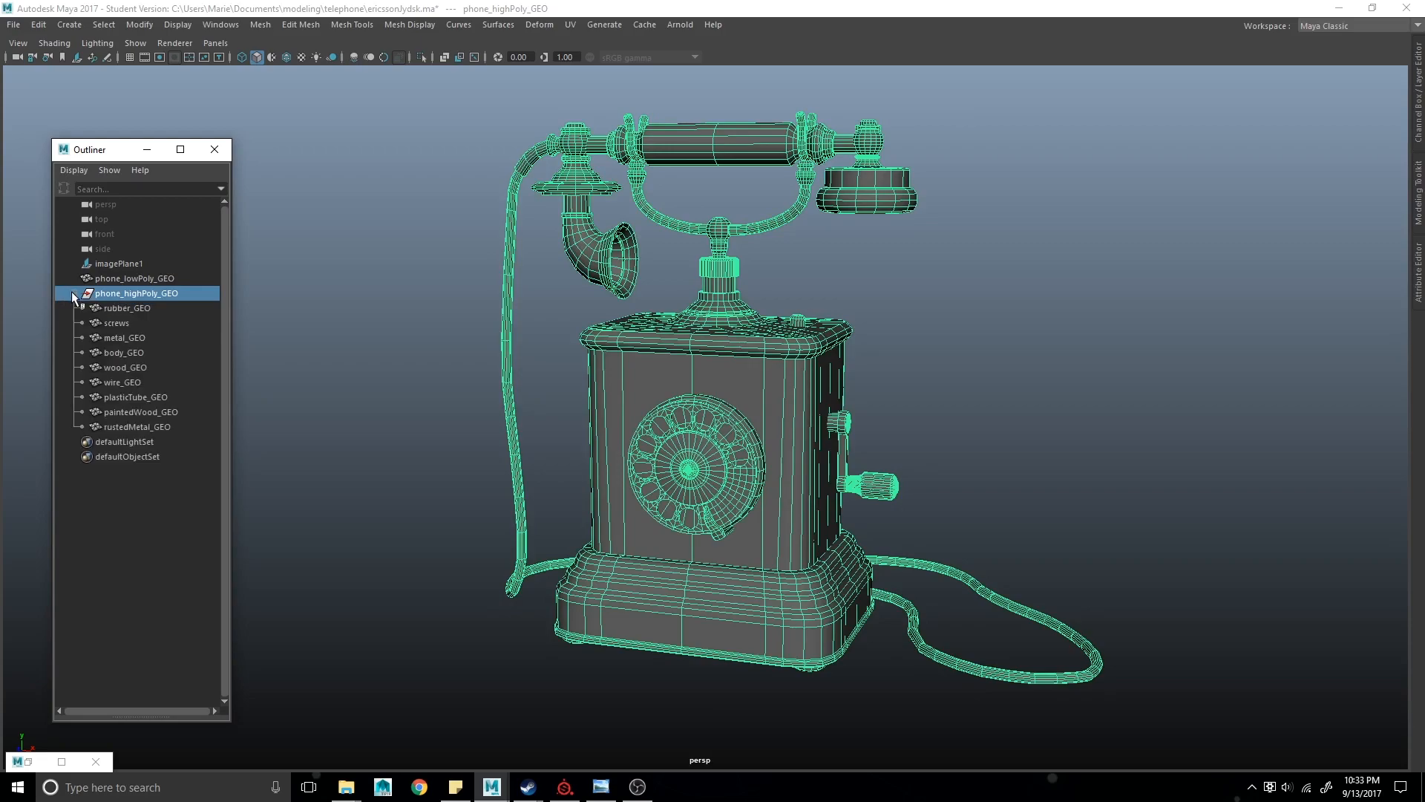
left_click(175, 429, "shift")
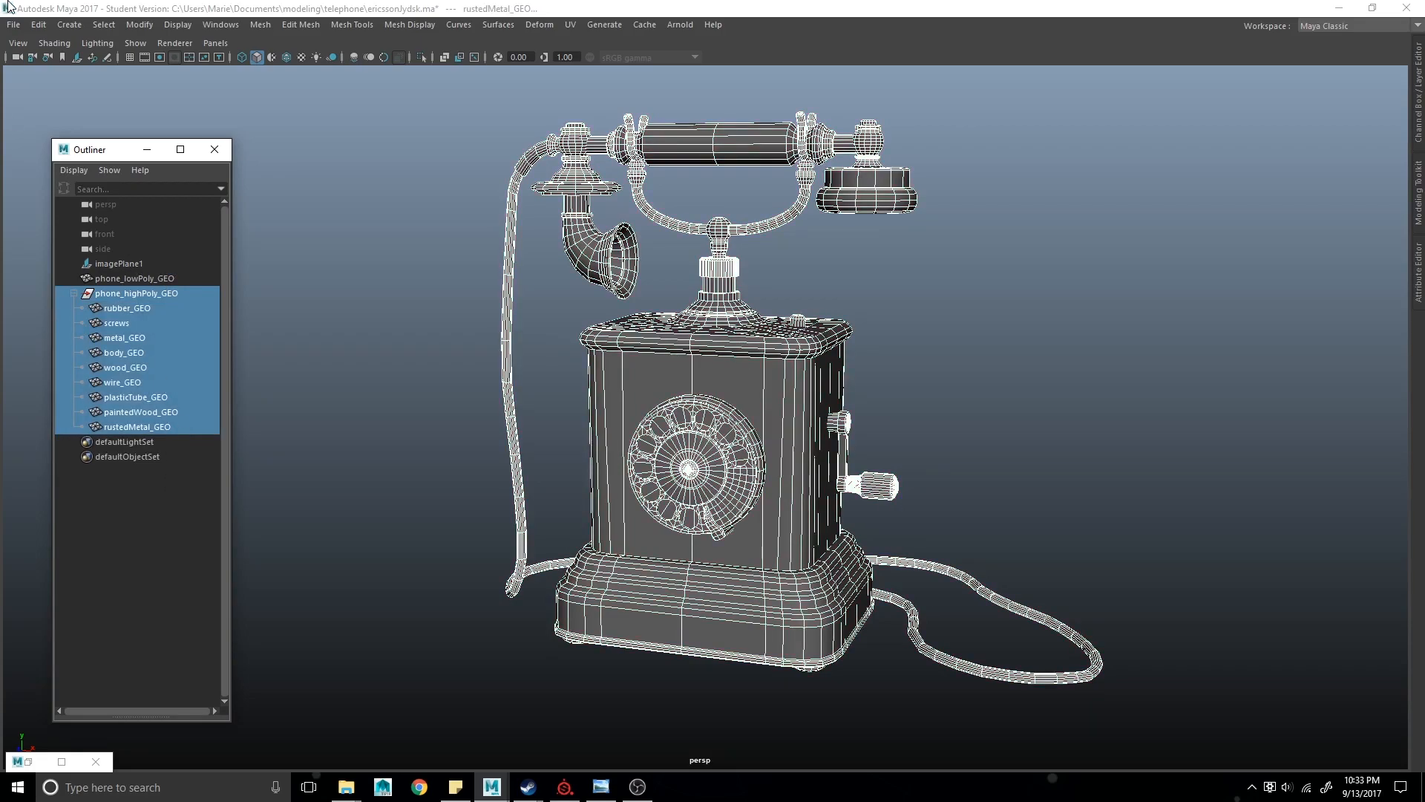
- Export the selected high-poly meshes as telephone_highPoly.obj into objExports, overwriting the existing file
left_click(13, 24)
left_click(95, 219)
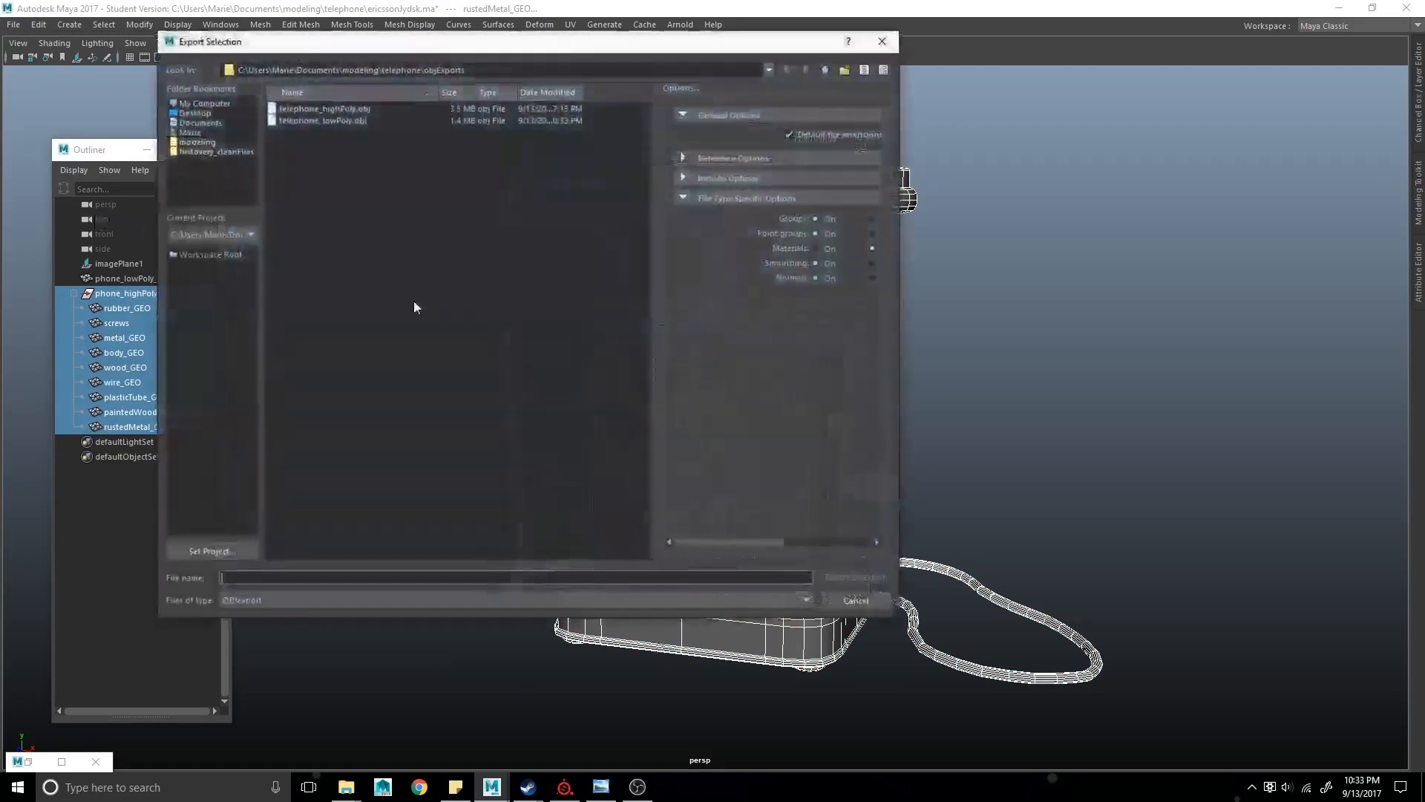
left_click(335, 110)
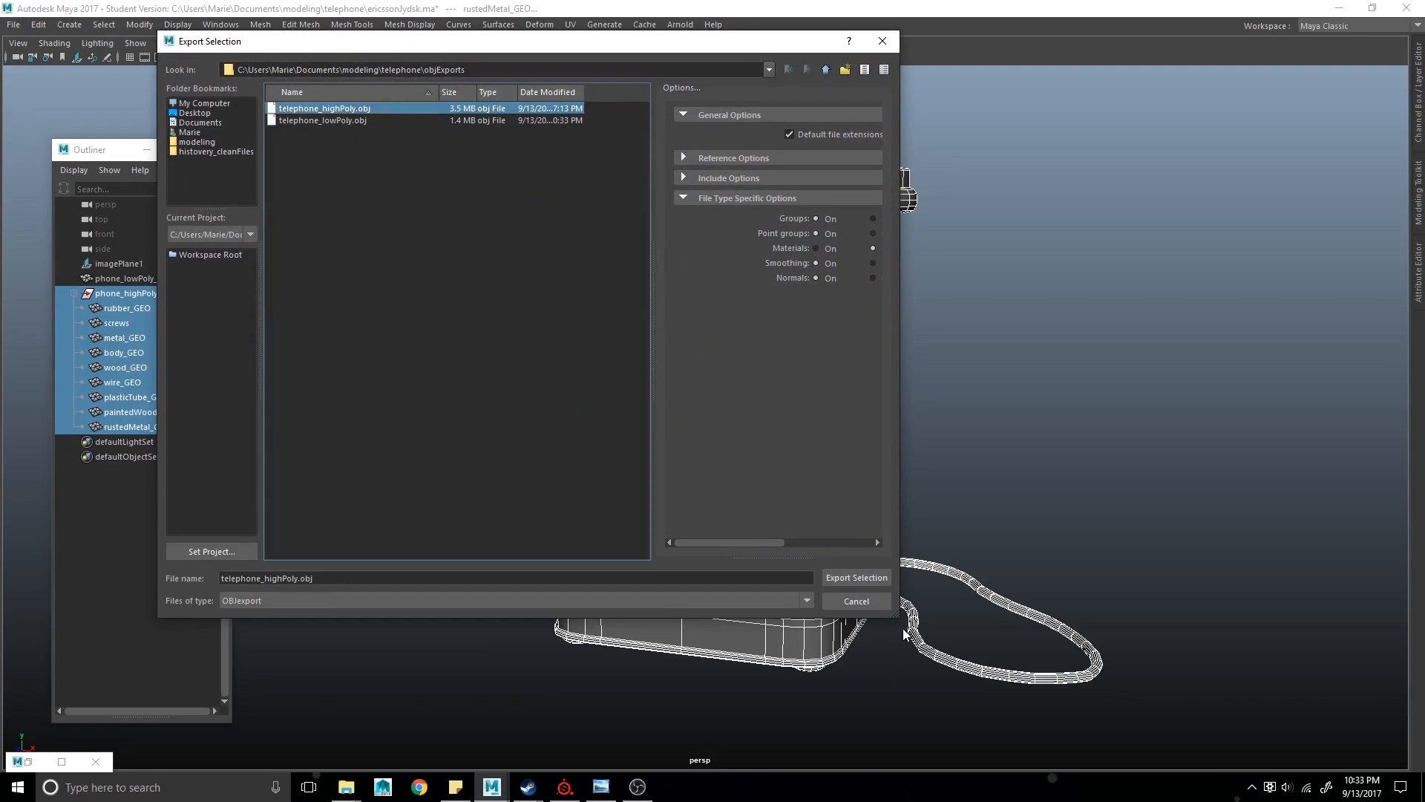
left_click(856, 577)
left_click(506, 348)
left_click(457, 523)
left_click_drag(457, 522, 509, 523, "alt")
scroll(513, 513, "down", 2)
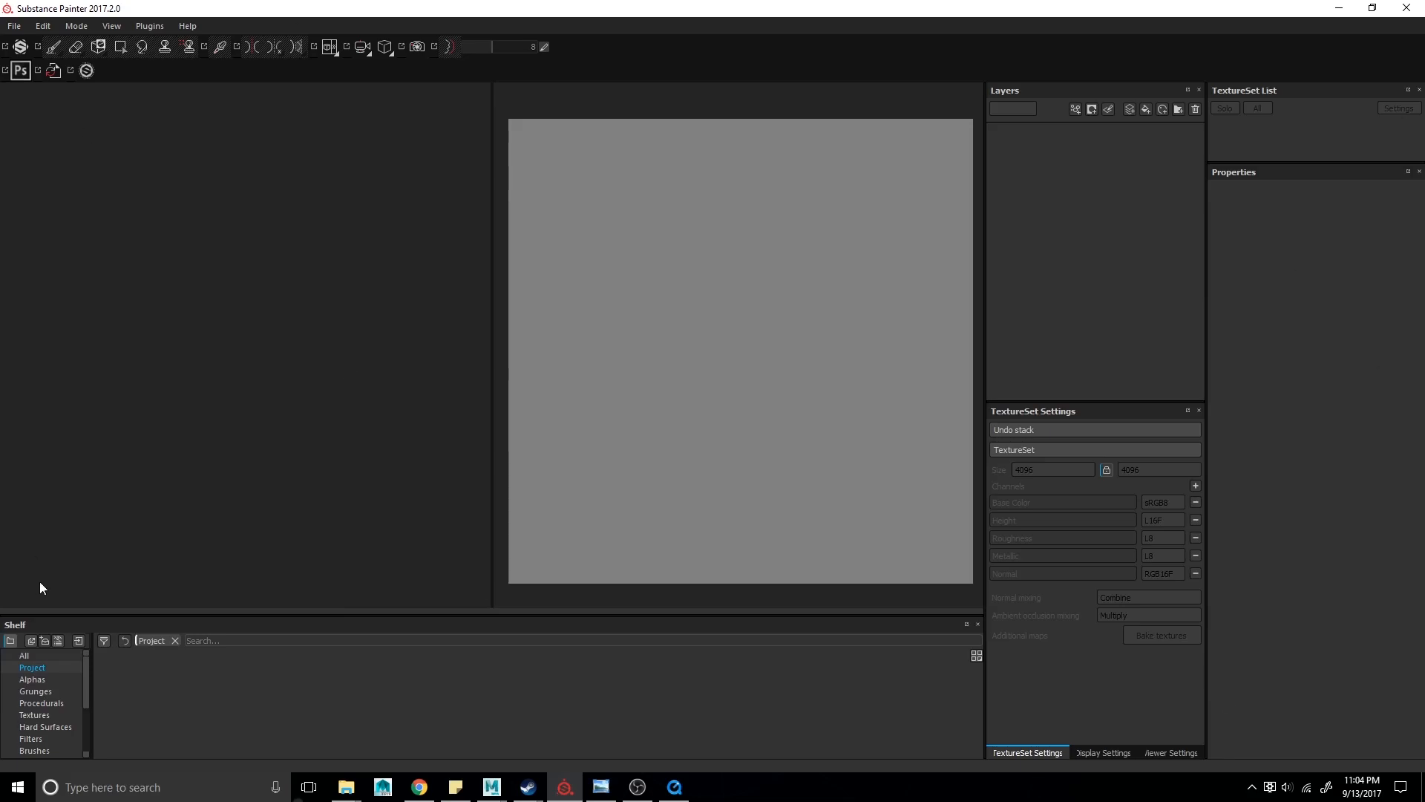
- Start a new project and keep the Unreal Engine 4 (allegorithmic) template
left_click(13, 28)
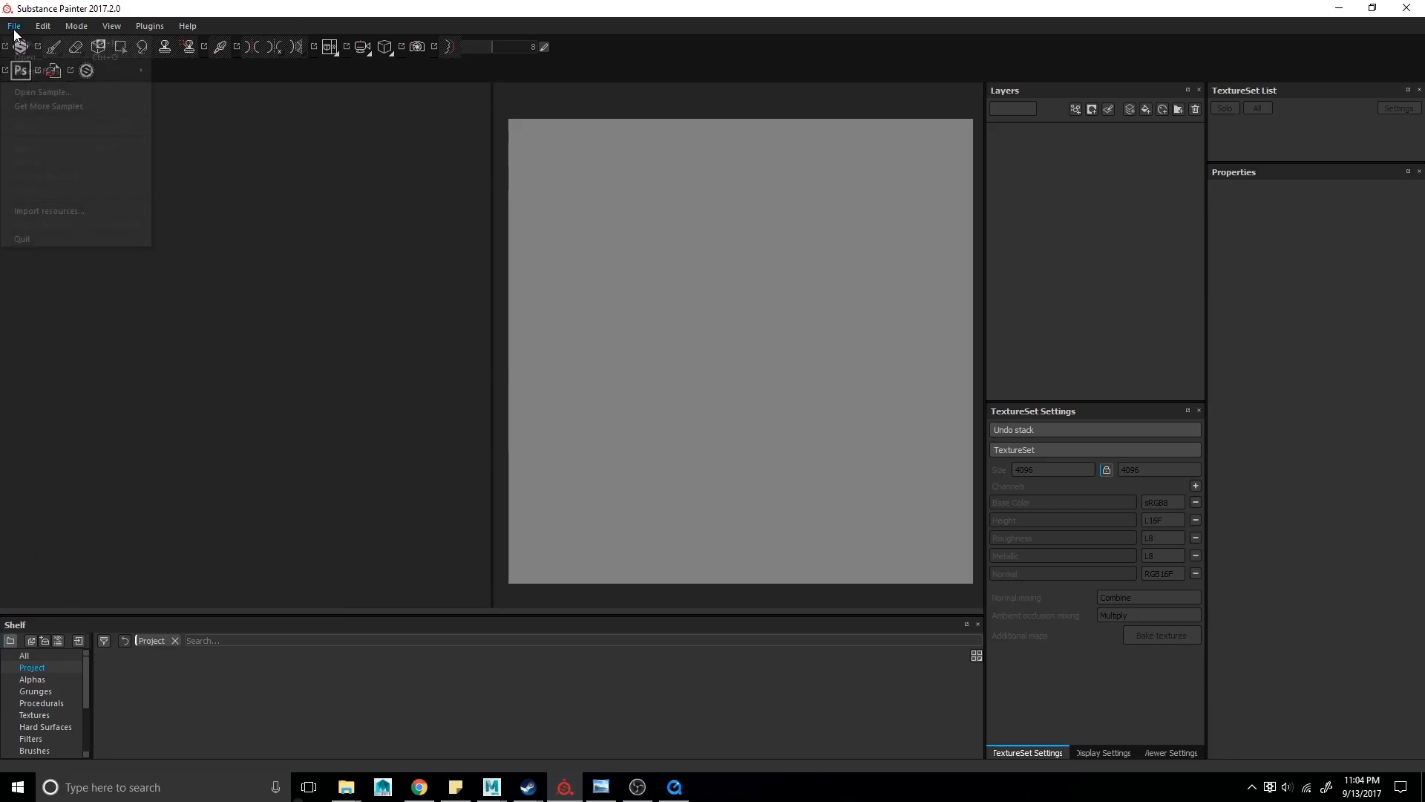
left_click(20, 44)
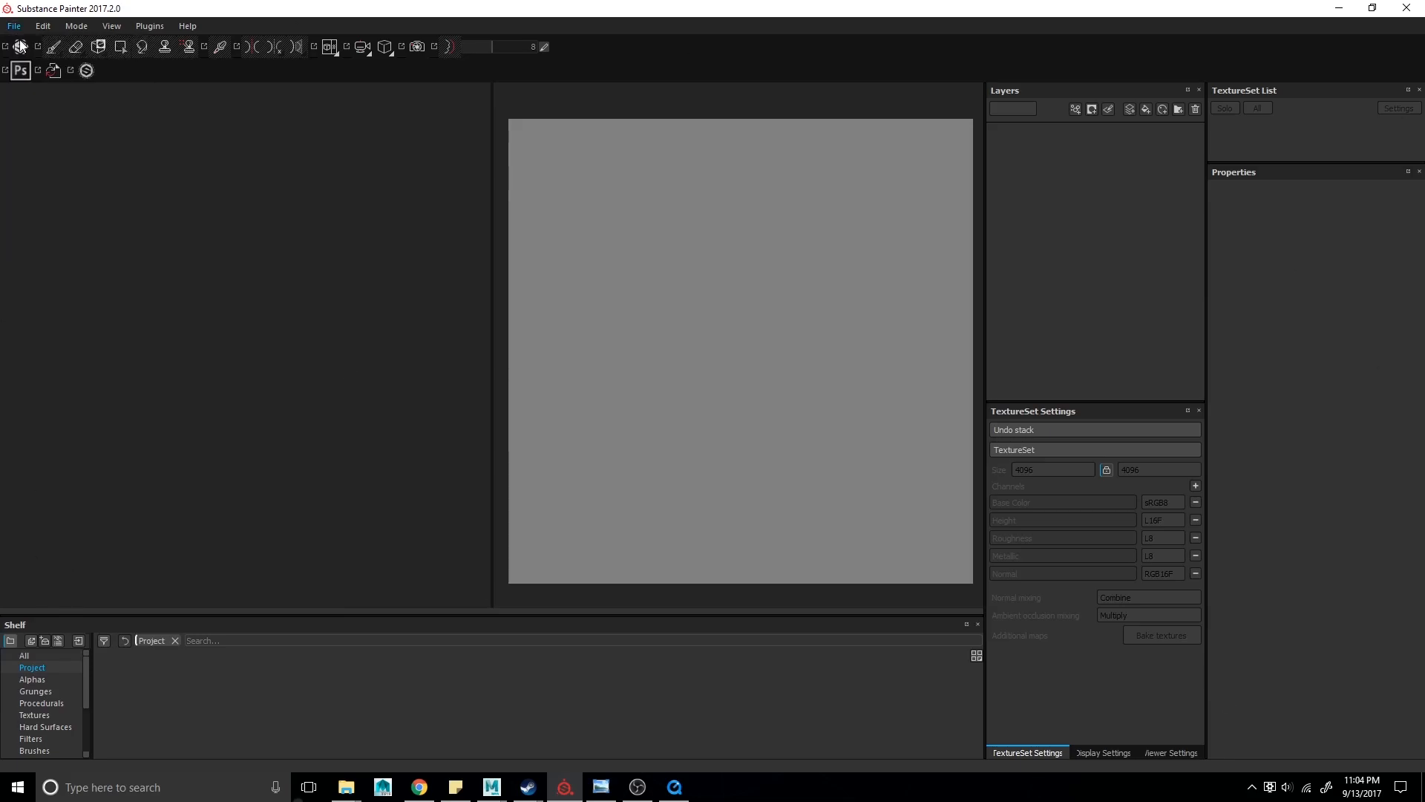
left_click_drag(656, 208, 679, 175)
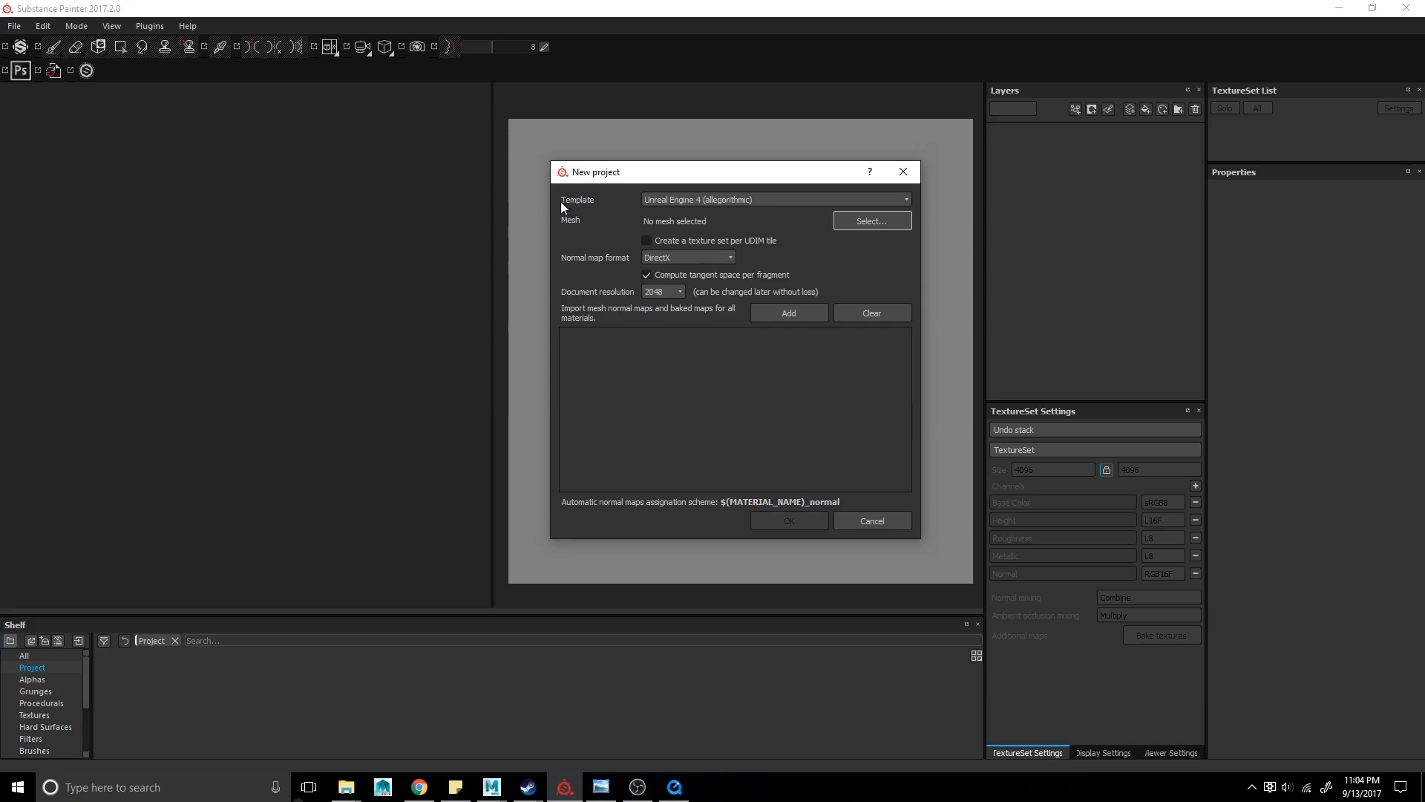
left_click(659, 202)
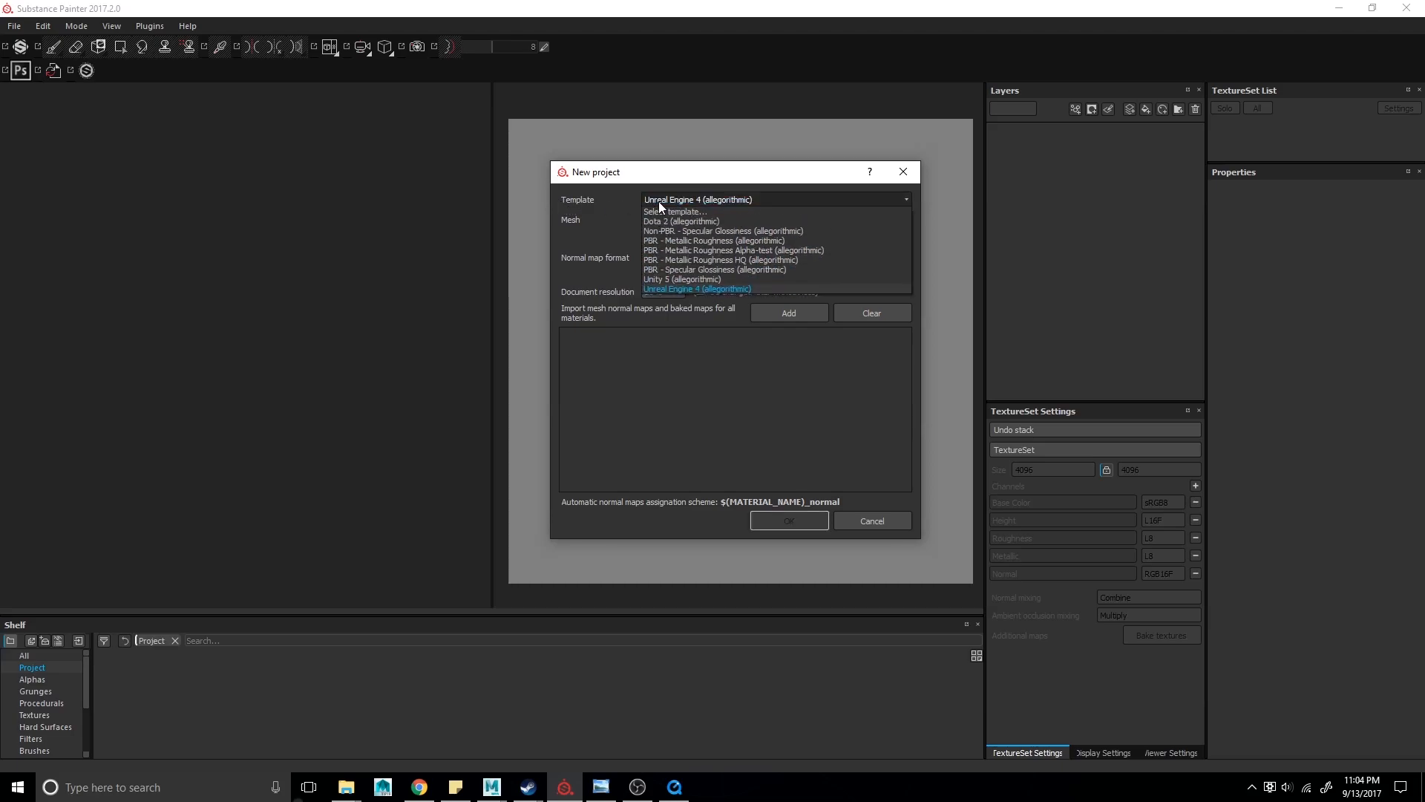
left_click(703, 241)
left_click(676, 290)
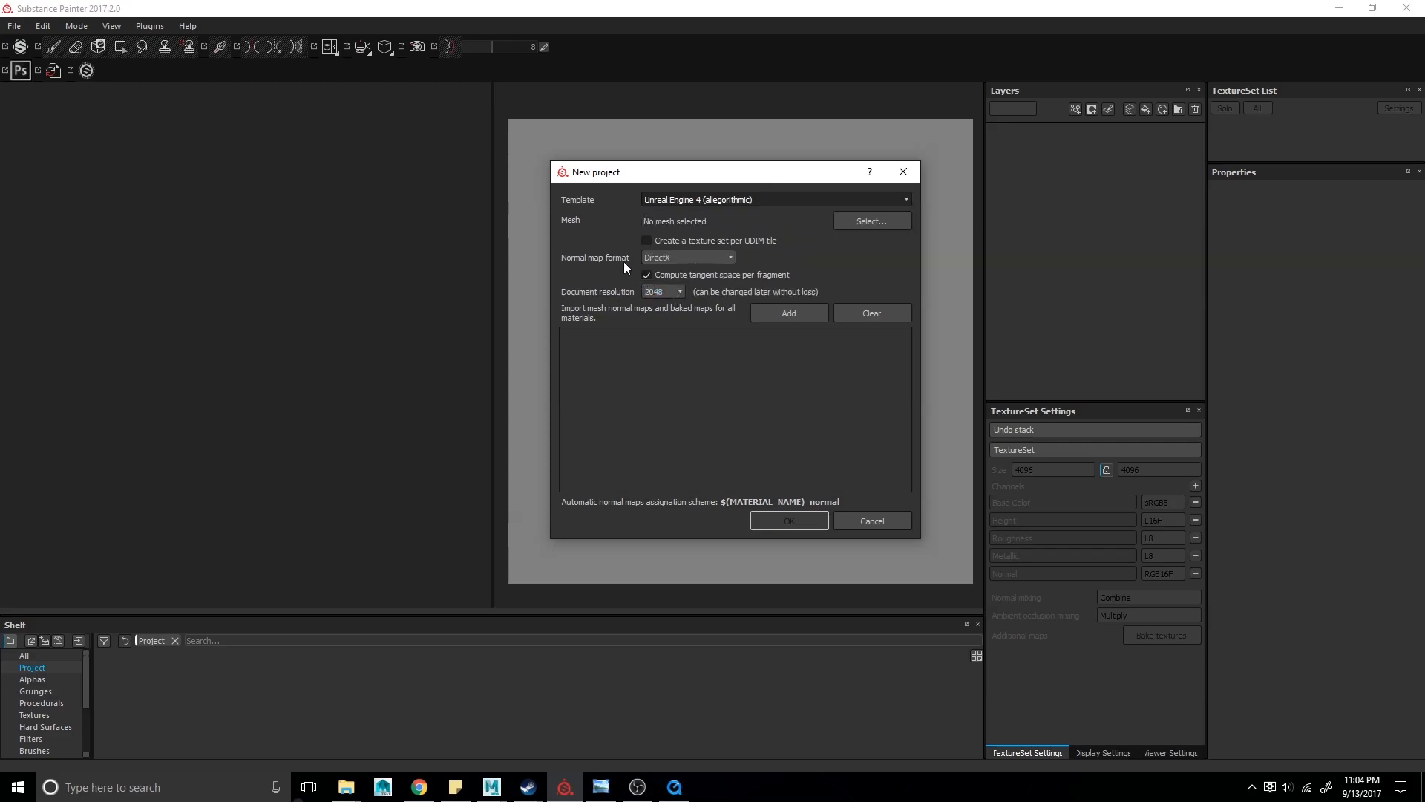
- Choose telephone_lowPoly.obj from the objExports folder as the project mesh
left_click(869, 221)
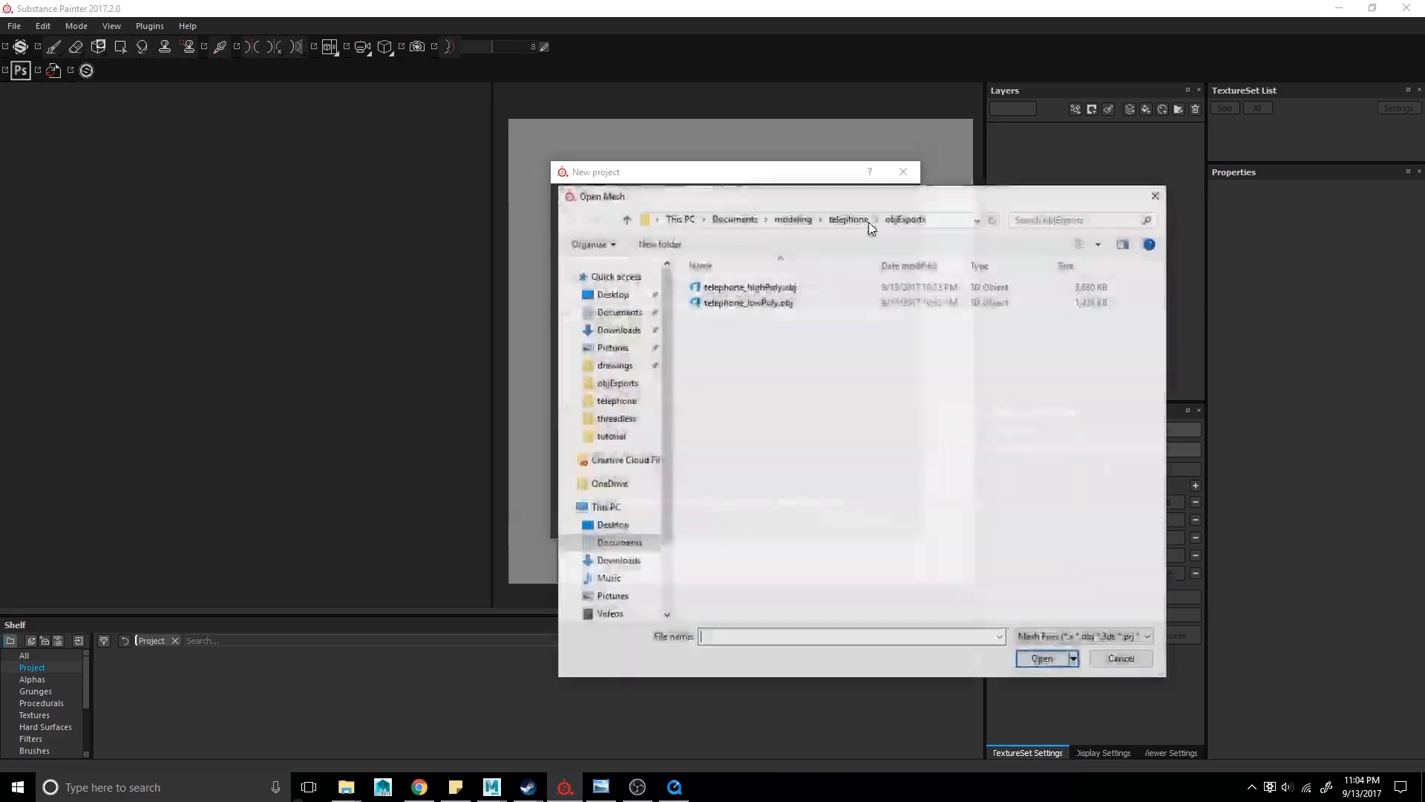
left_click(776, 303)
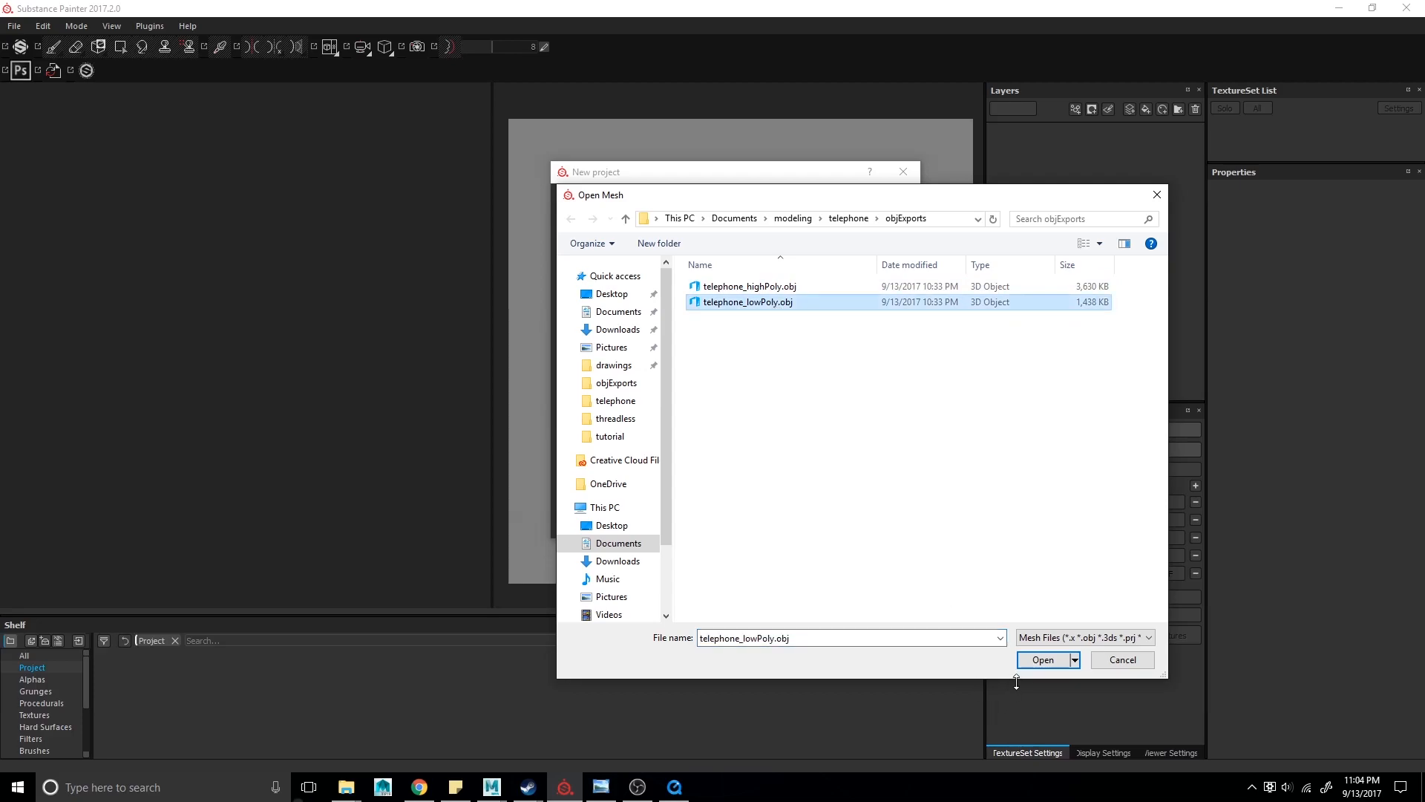
left_click(1033, 663)
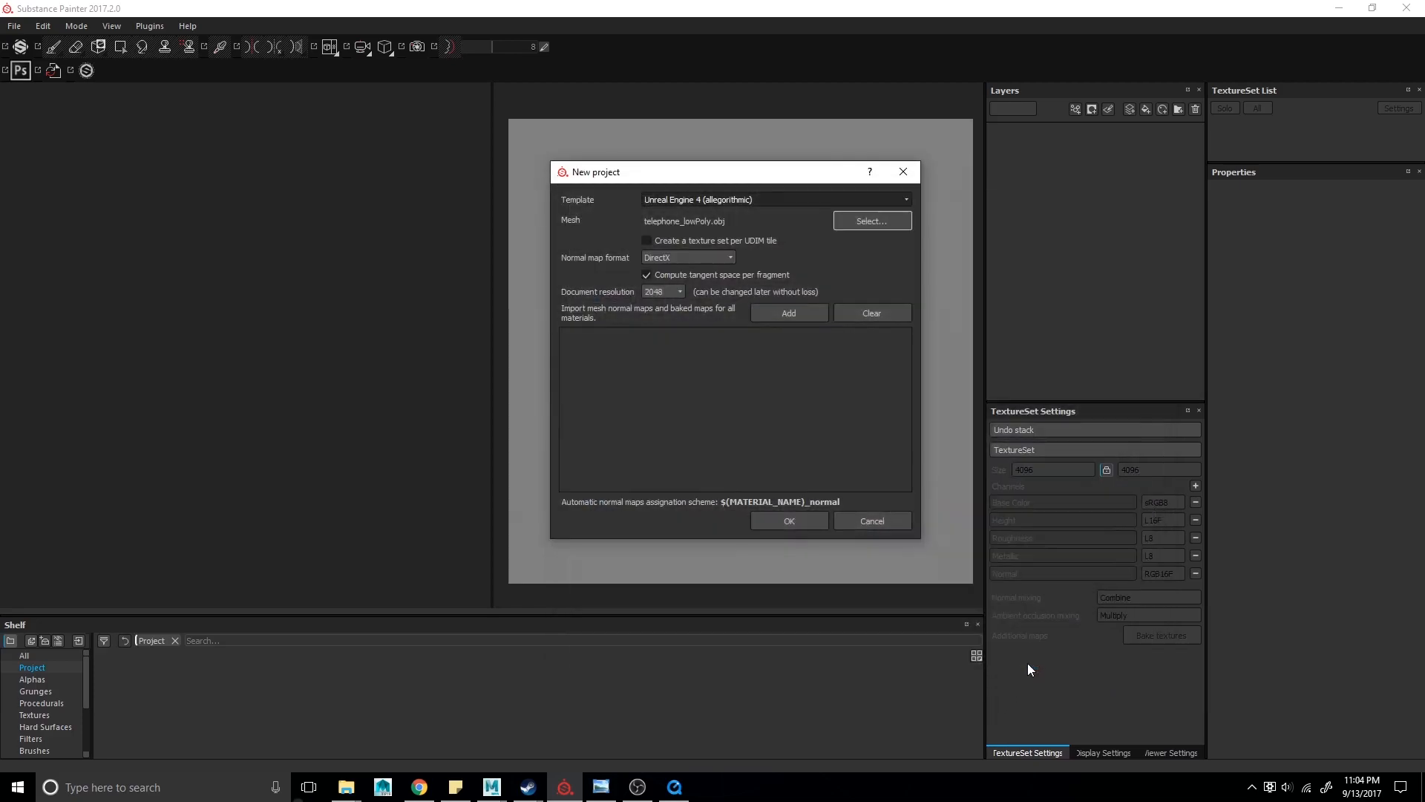
- Set the document resolution to 4096 and create the project
left_click(661, 295)
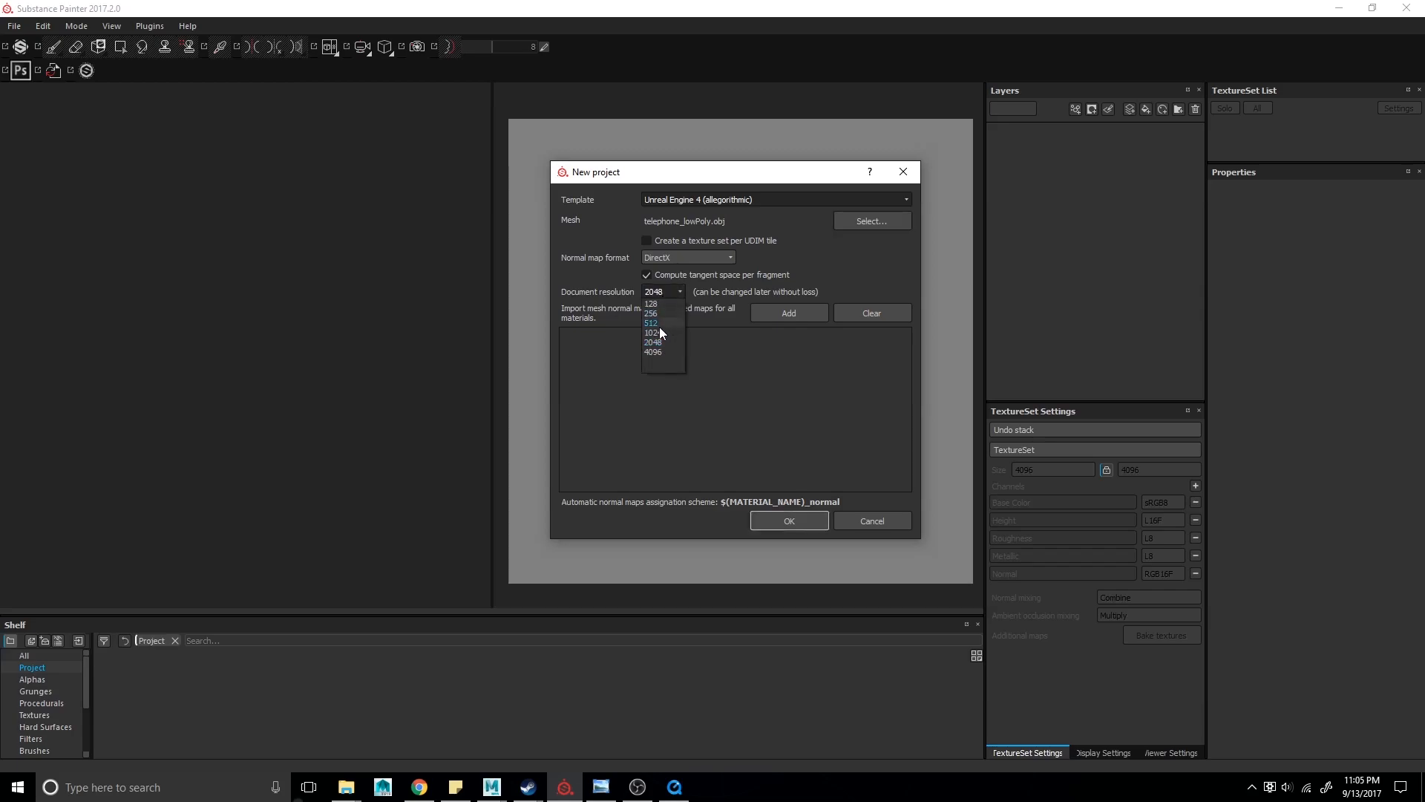
left_click(659, 348)
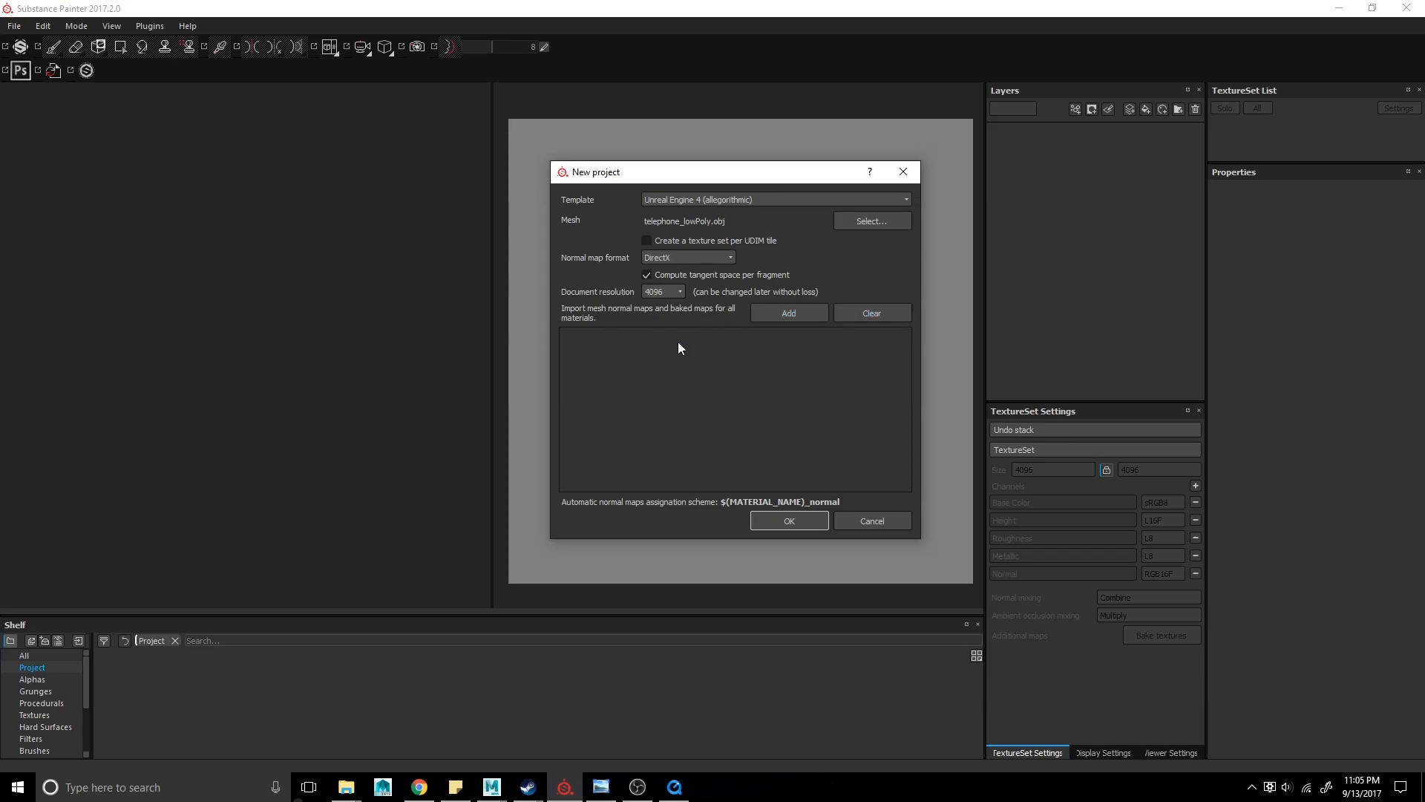
left_click(770, 516)
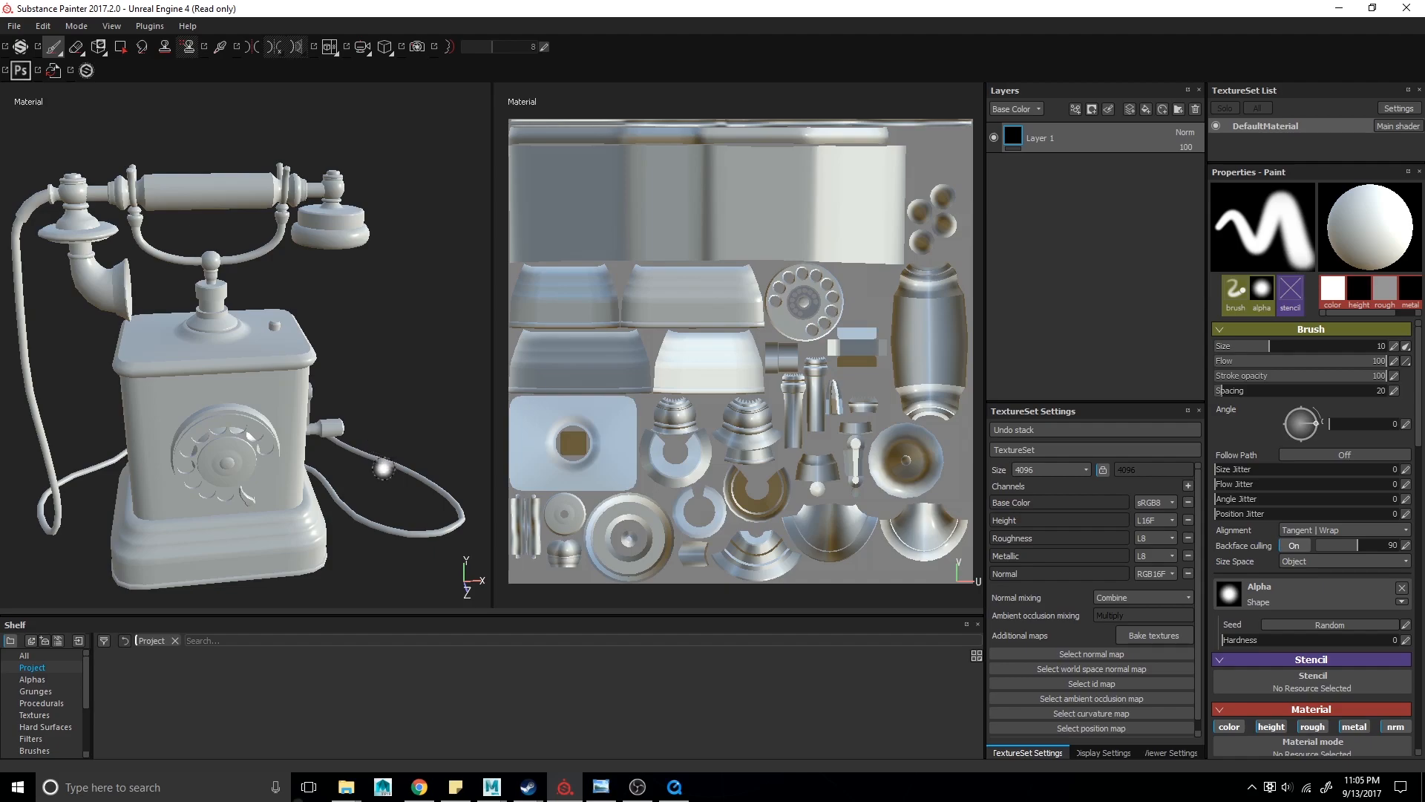
- Inspect the imported phone in the 3D and UV views, switching between 3D-only, 2D-only and split layouts
left_click_drag(398, 417, 358, 423, "alt")
mouse_move(713, 437)
middle_mouse_down("alt")
mouse_move(728, 423)
mouse_move(776, 450)
mouse_move(719, 435)
middle_mouse_up("alt")
middle_click_drag(346, 357, 365, 338, "alt")
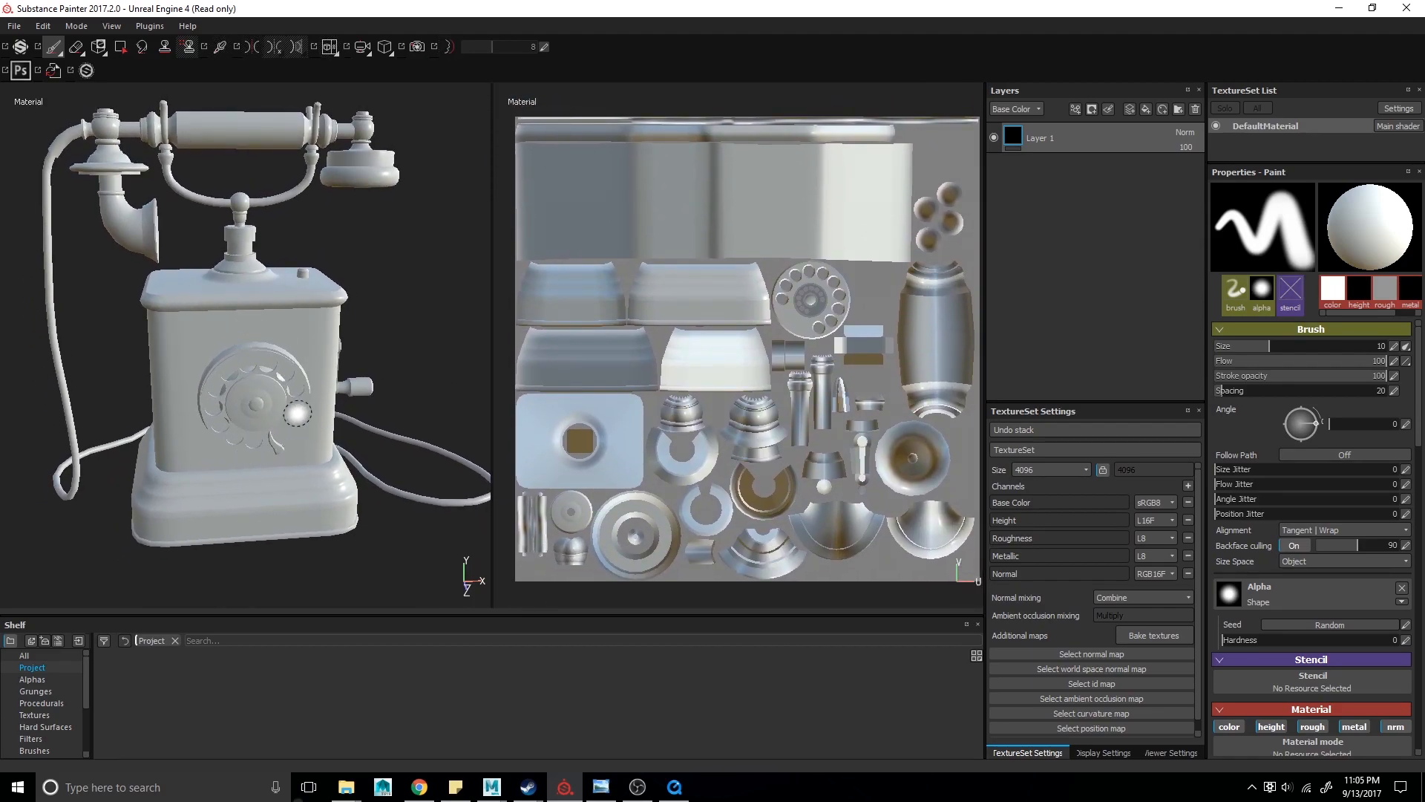
left_click_drag(415, 374, 385, 373, "alt")
right_click_drag(385, 373, 256, 298, "alt")
middle_click_drag(256, 299, 209, 300, "alt")
left_click_drag(209, 299, 266, 293, "alt")
middle_click_drag(266, 293, 297, 313, "alt")
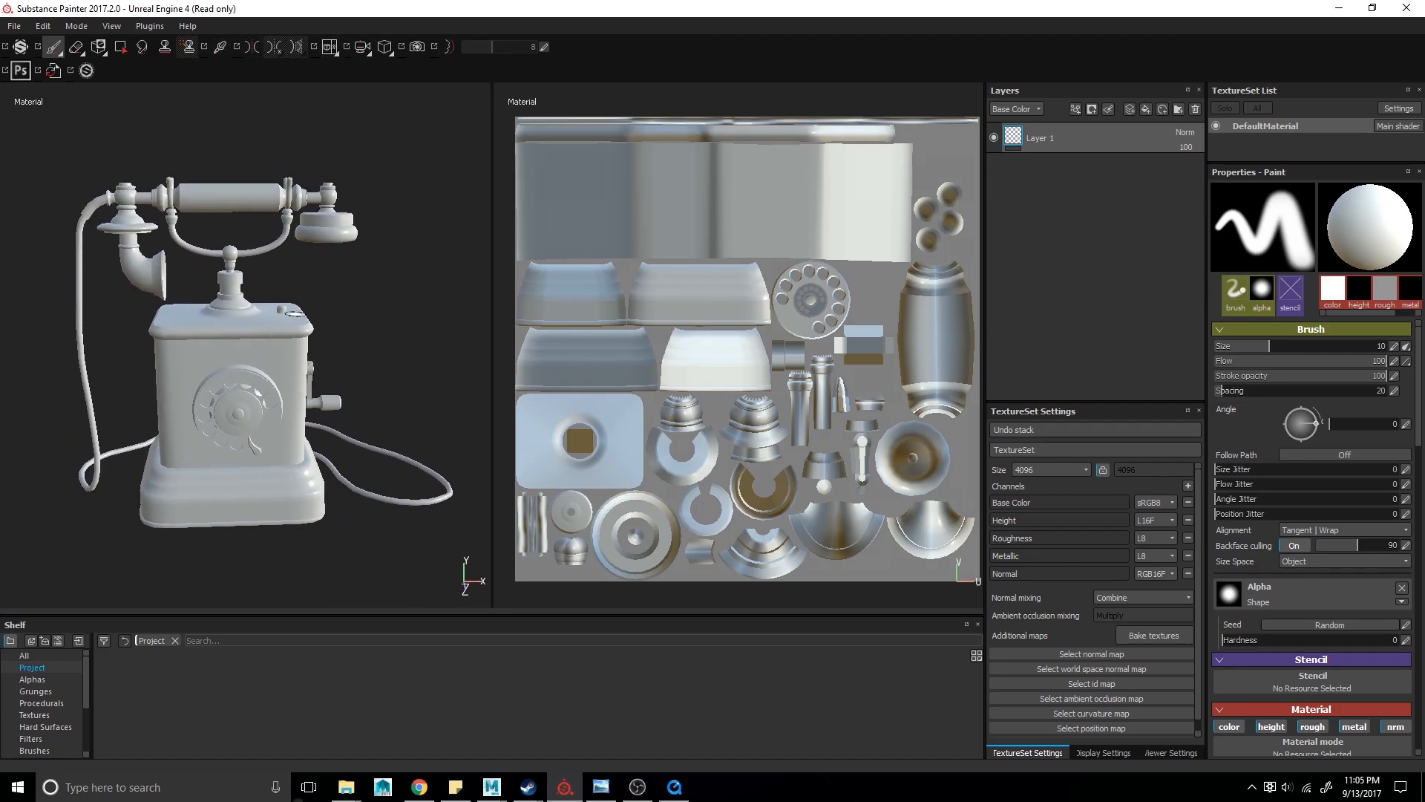
left_click_drag(340, 341, 359, 335, "alt")
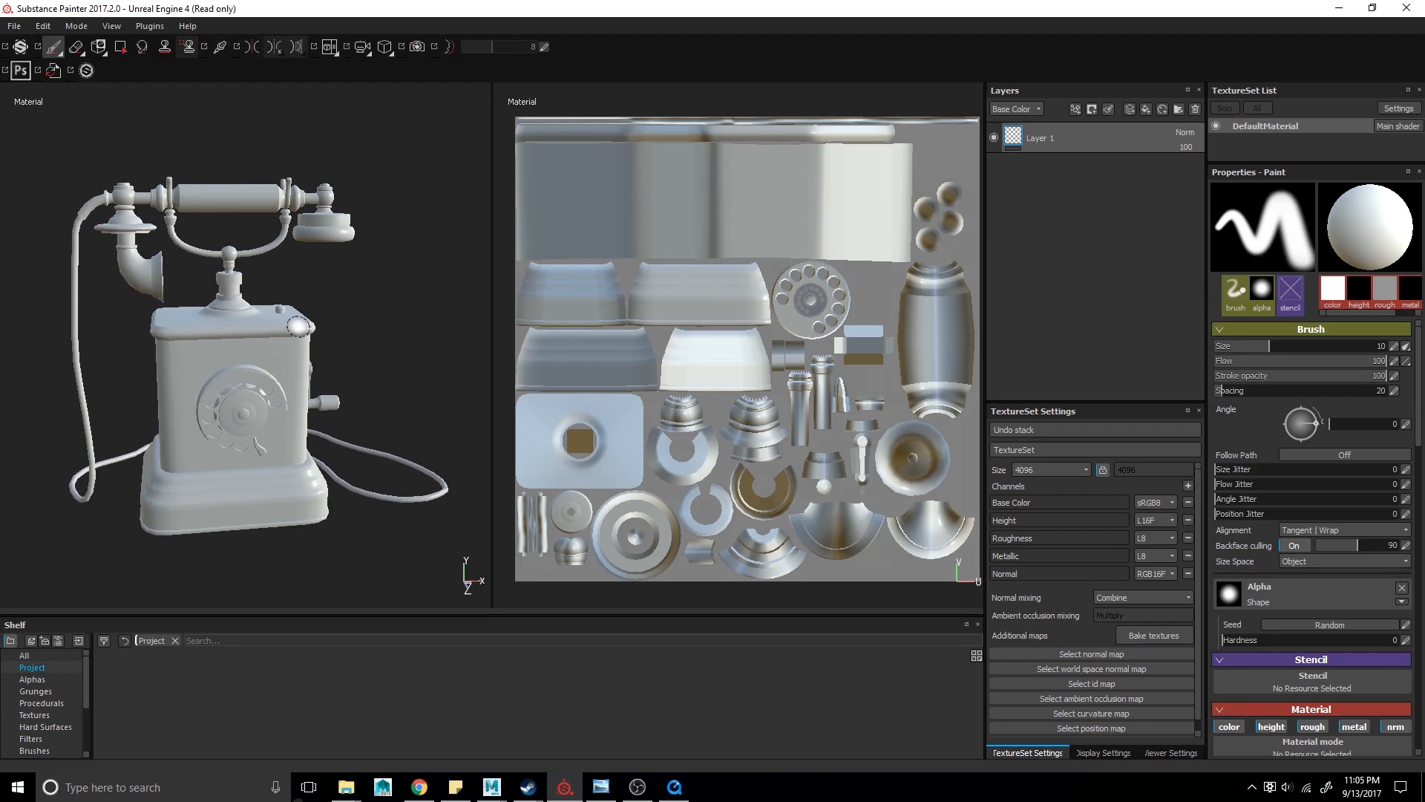
left_click_drag(279, 393, 320, 414, "alt")
middle_click_drag(859, 359, 850, 362, "alt")
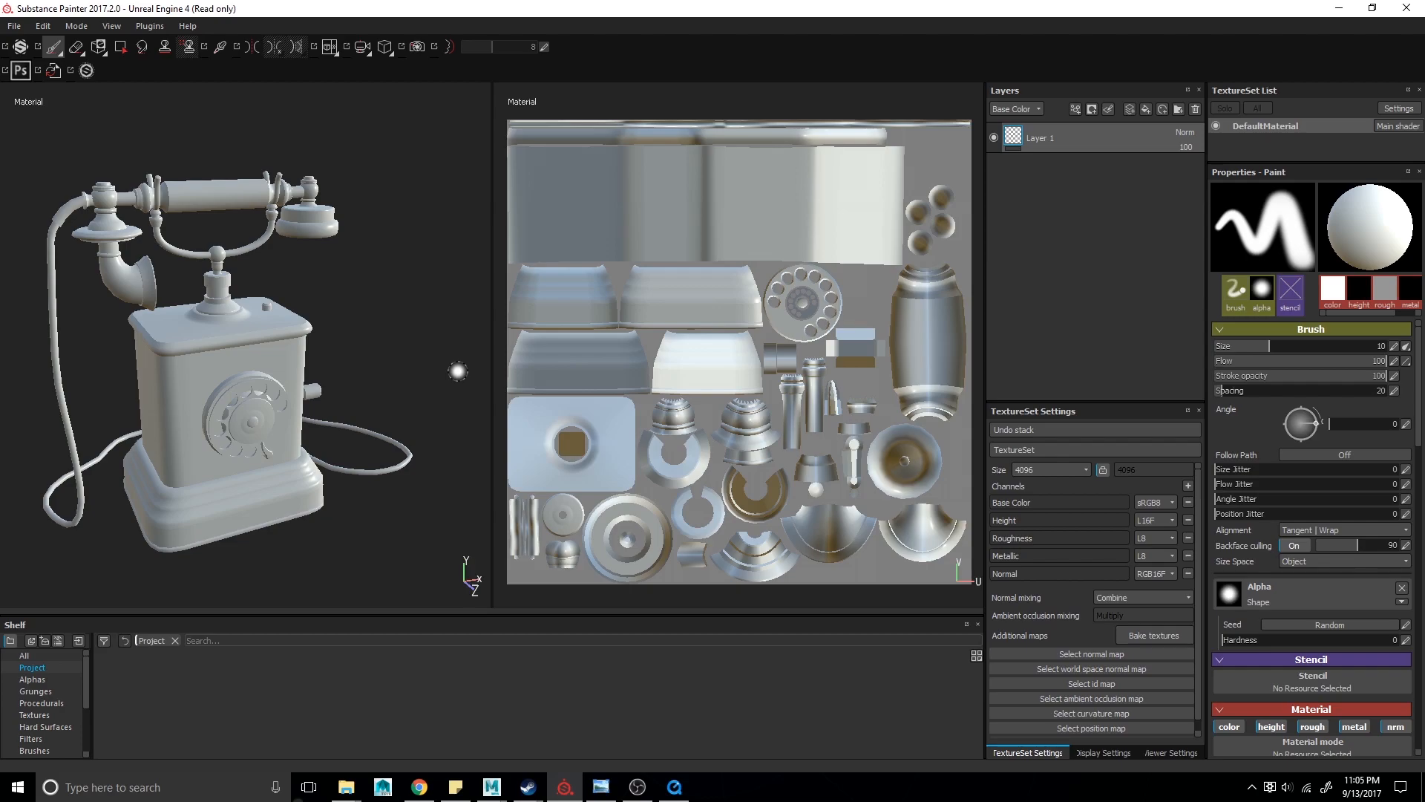
key("F2")
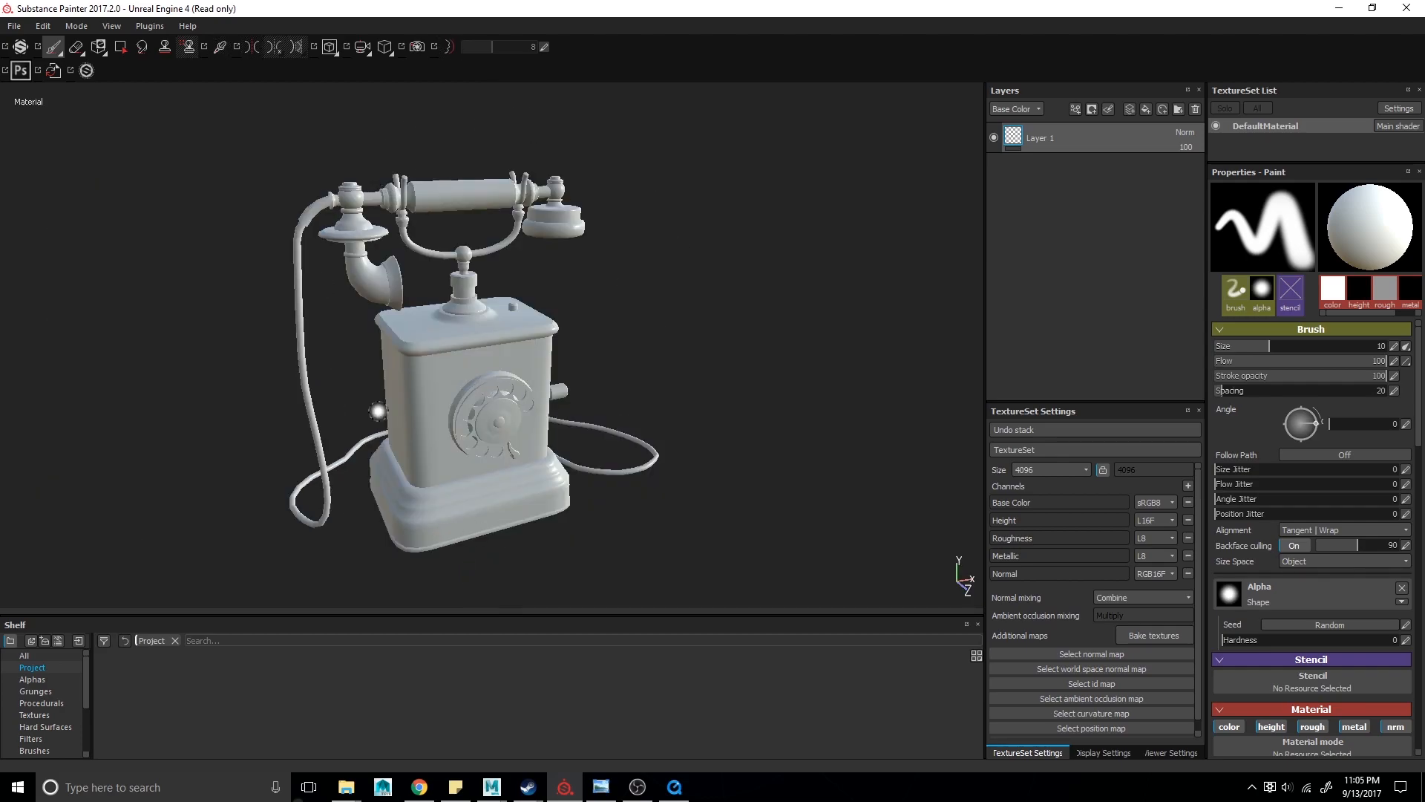
key("F3")
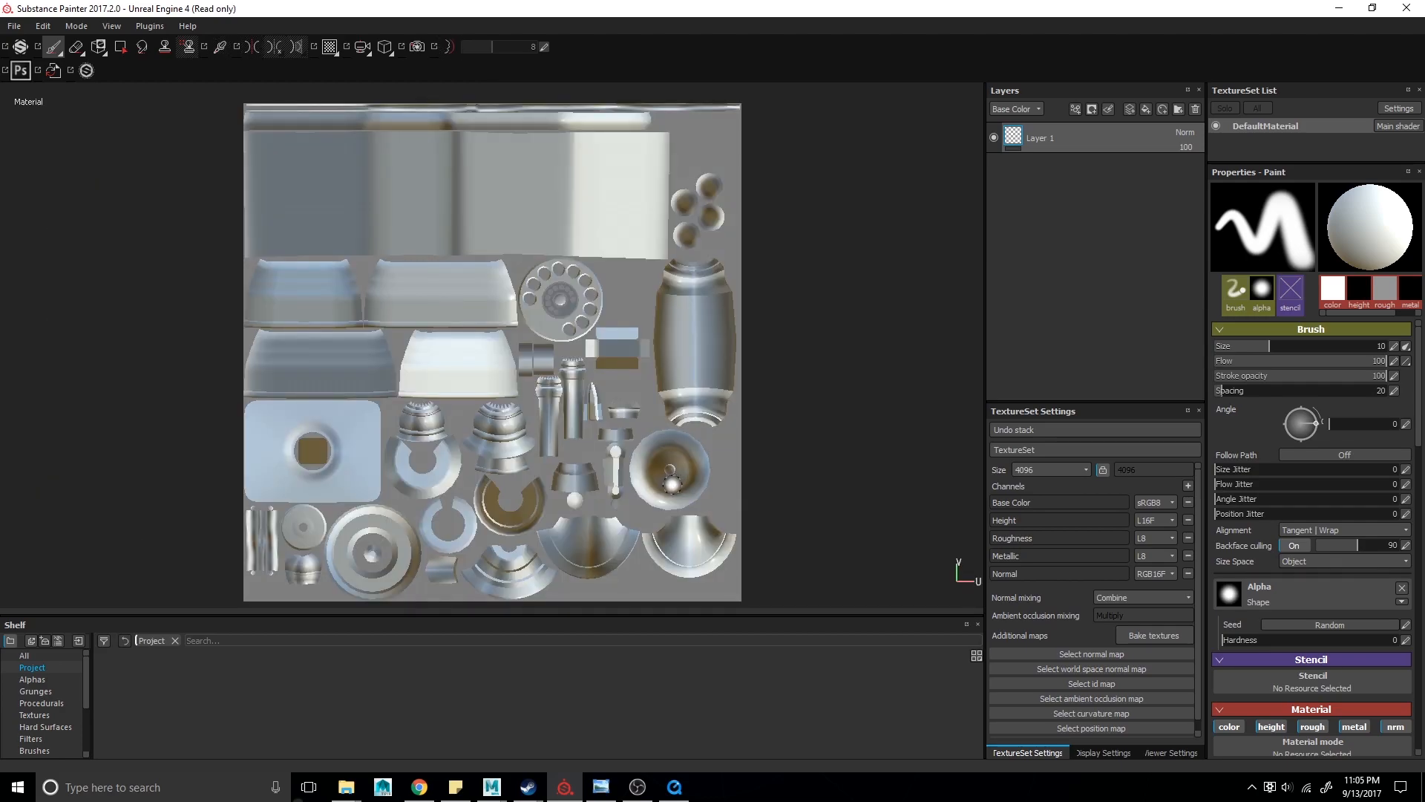
key("F1")
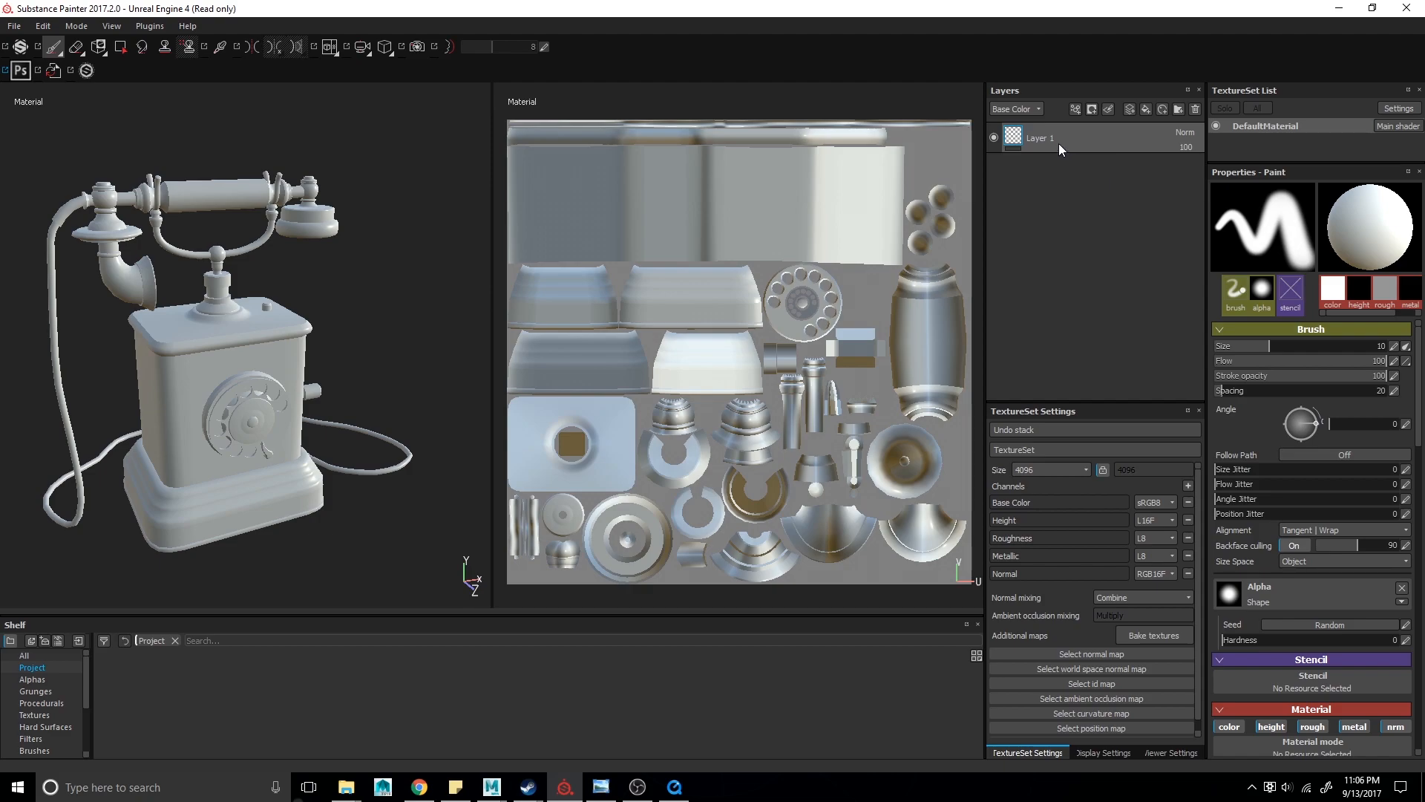
- Look through the channels available in the layer channel selector, keeping Base Color
left_click(1011, 109)
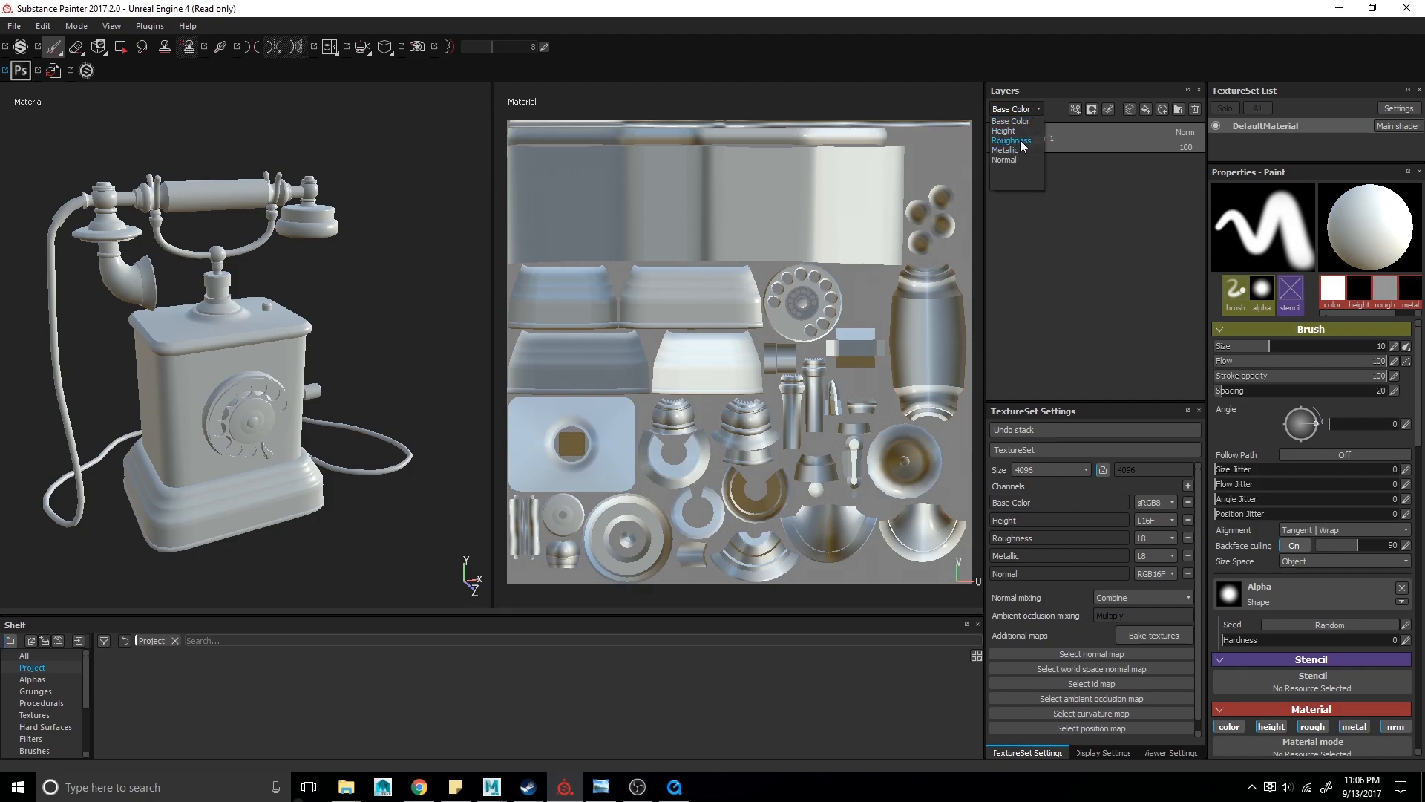
left_click(1020, 139)
left_click(1017, 112)
left_click(1018, 121)
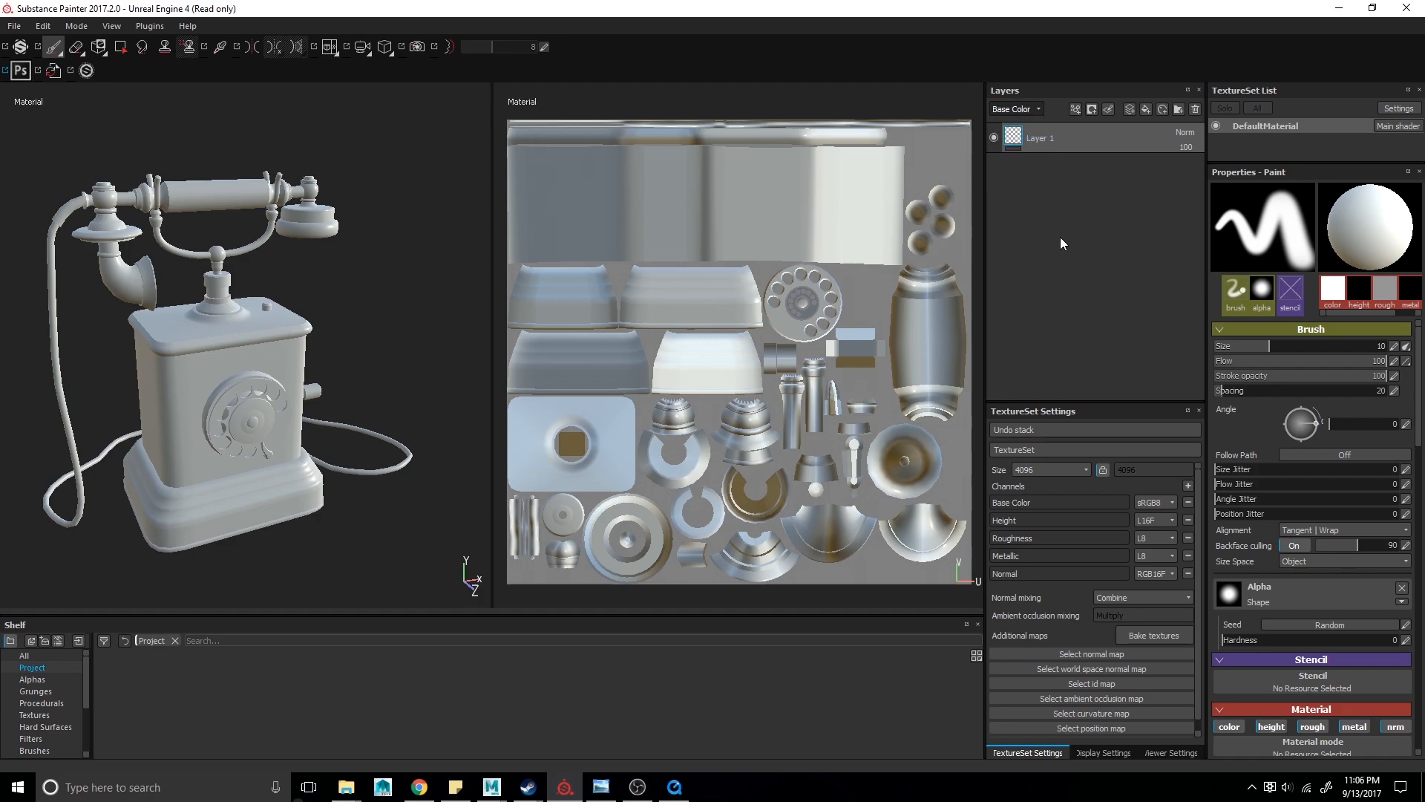
- Enlarge the TextureSet Settings panel and review the texture set size of 4096
left_click_drag(1080, 407, 1101, 234)
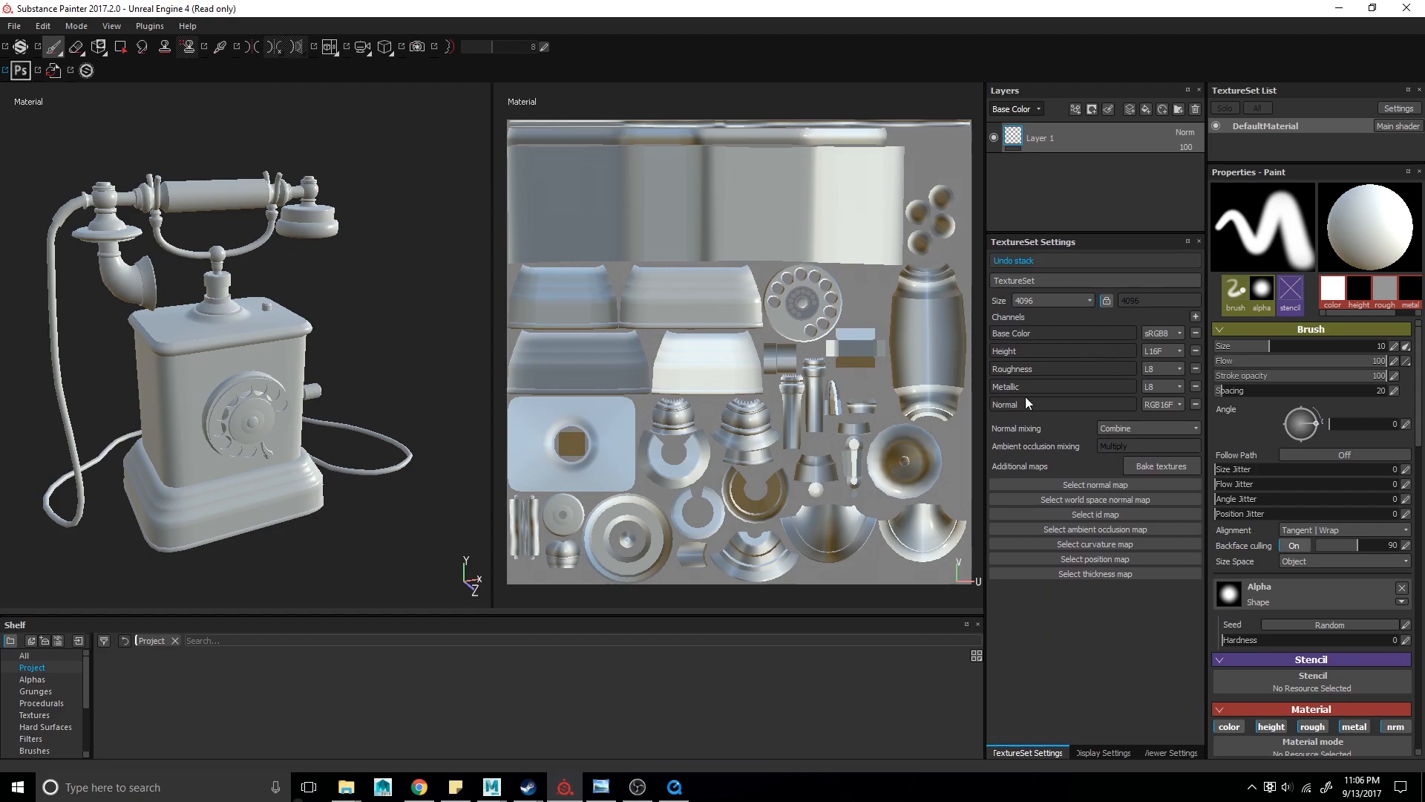
double_click(1023, 300)
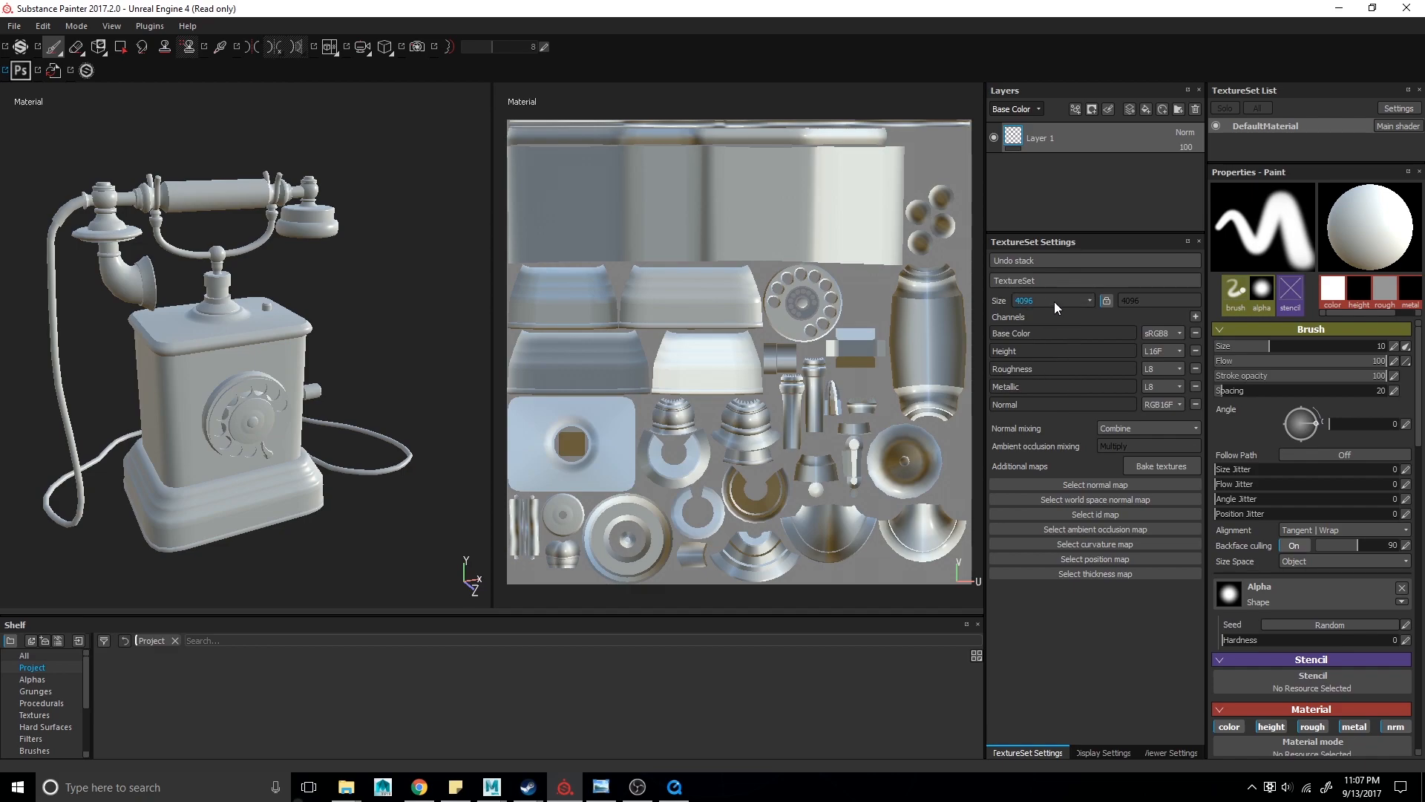
left_click_drag(1067, 234, 1060, 249)
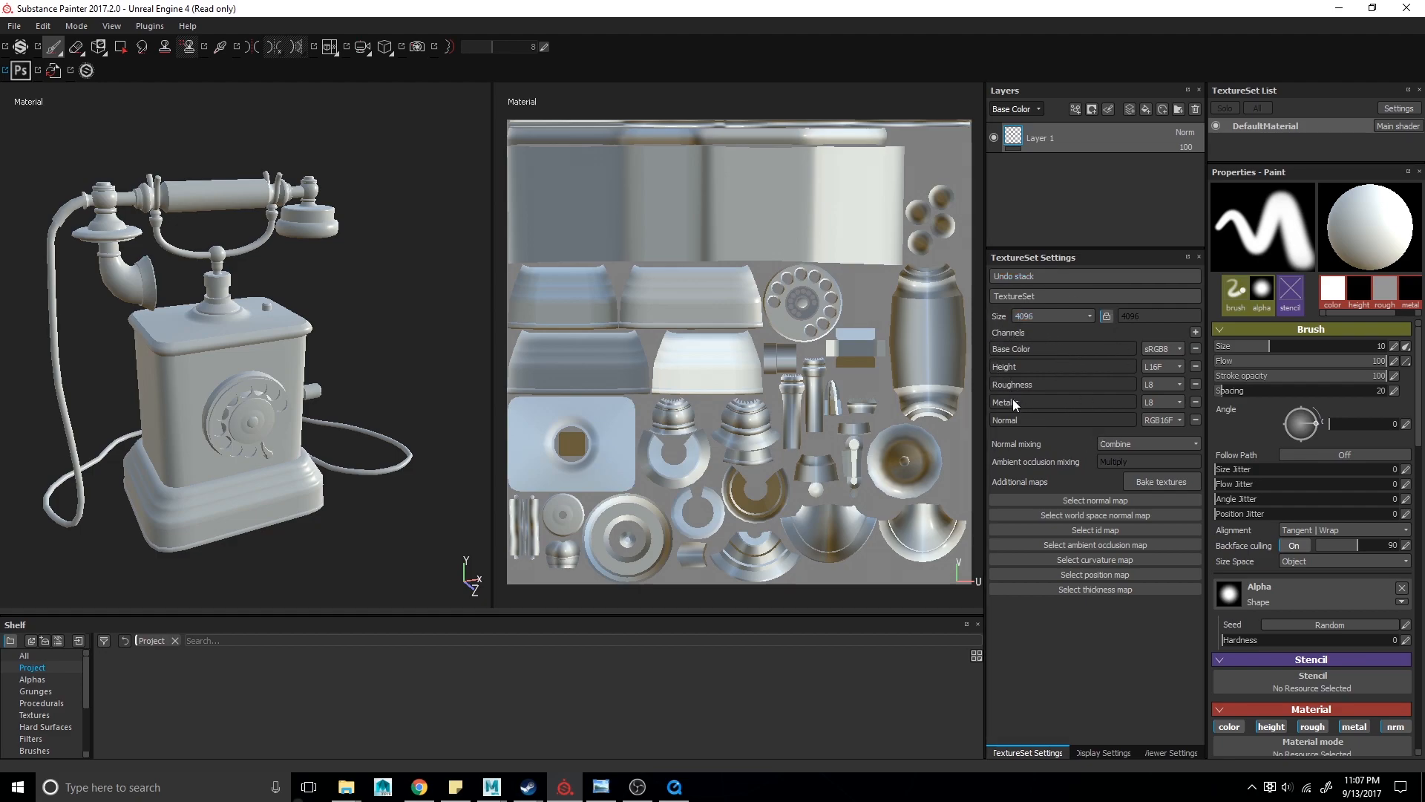
left_click(1062, 319)
left_click_drag(1130, 248, 1120, 445)
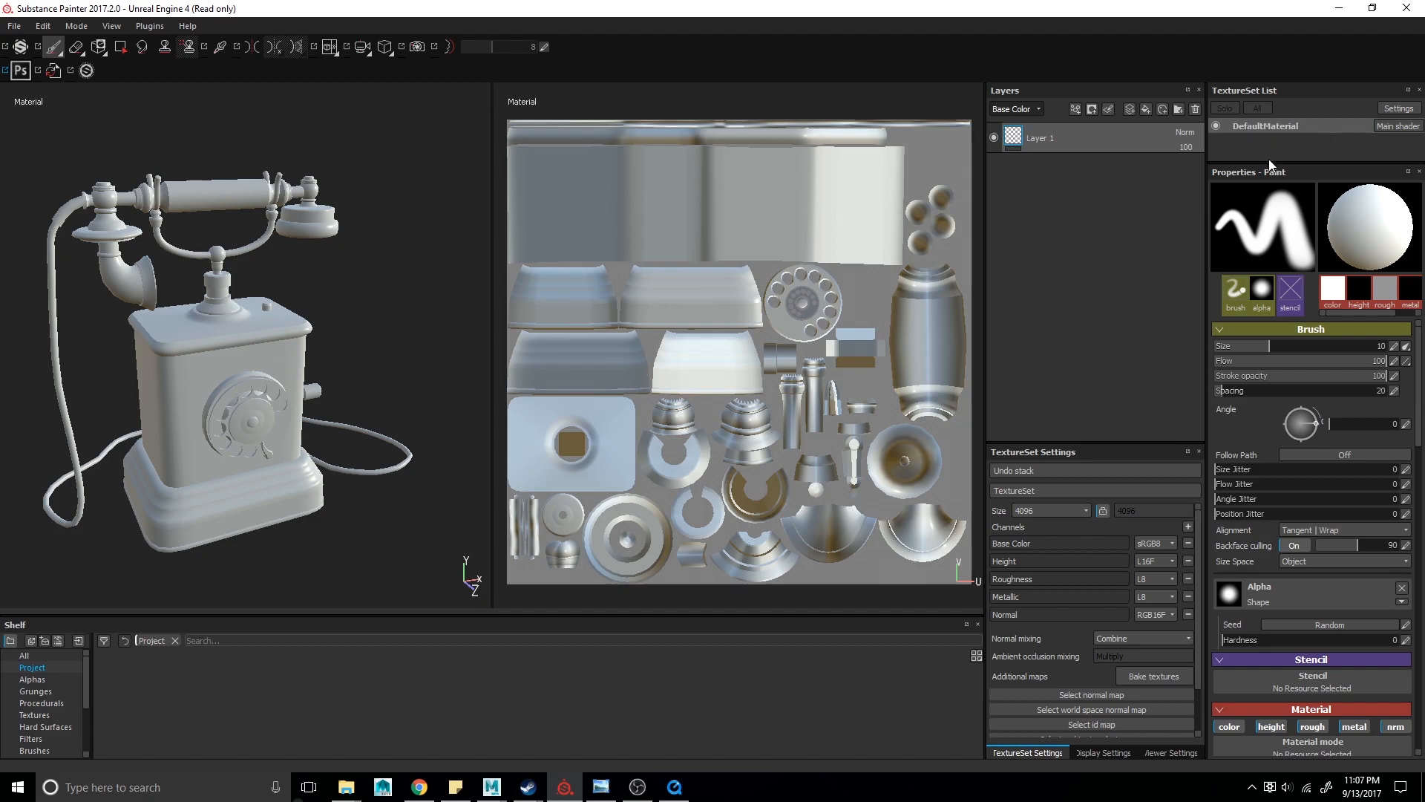
- Set the brush size to 13 and scroll through the paint brush, stencil and material properties
scroll(1325, 678, "down", 5)
scroll(1324, 686, "up", 5)
mouse_move(1279, 349)
left_mouse_down()
mouse_move(1307, 347)
mouse_move(1277, 349)
left_mouse_up()
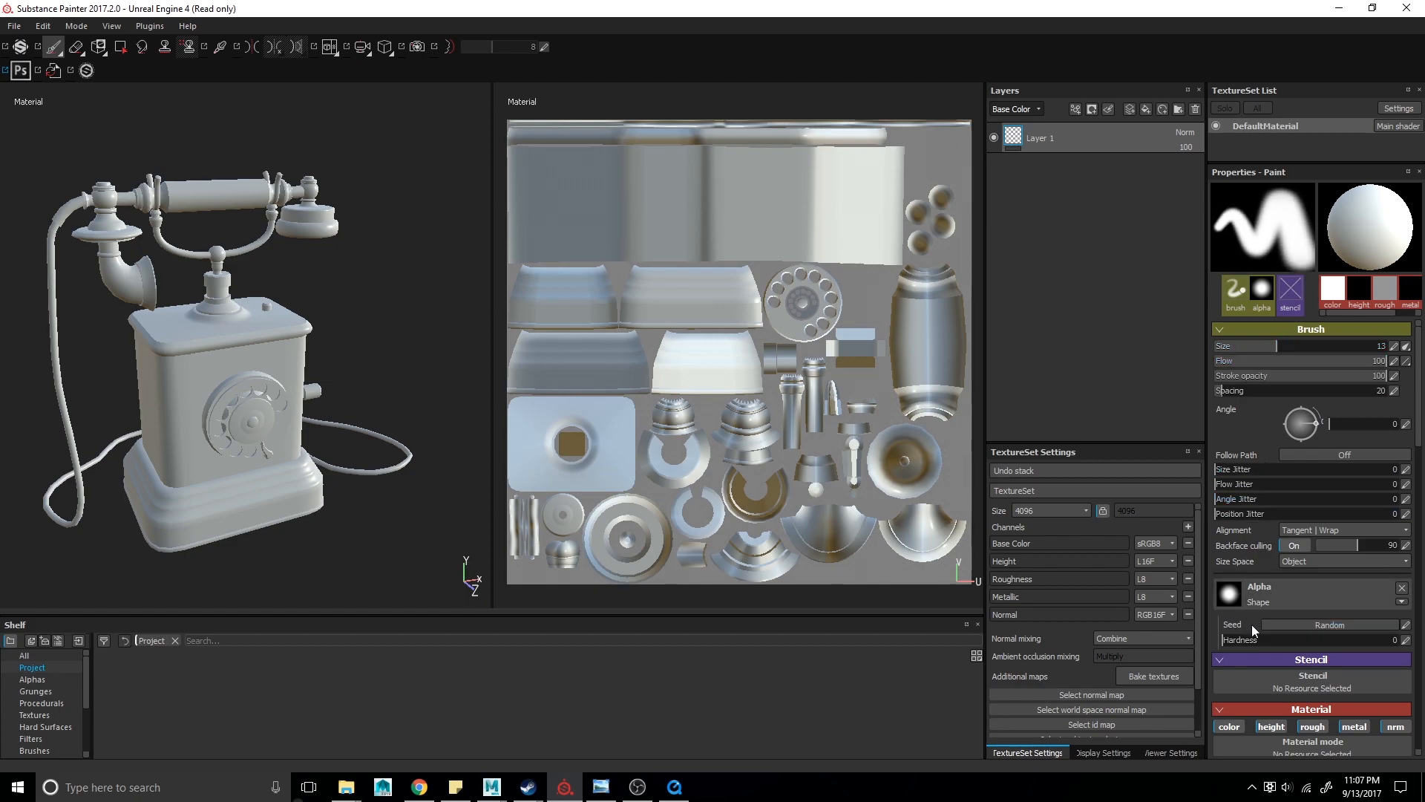
mouse_move(1271, 645)
left_mouse_down()
mouse_move(1370, 632)
mouse_move(1094, 644)
mouse_move(1202, 643)
left_mouse_up()
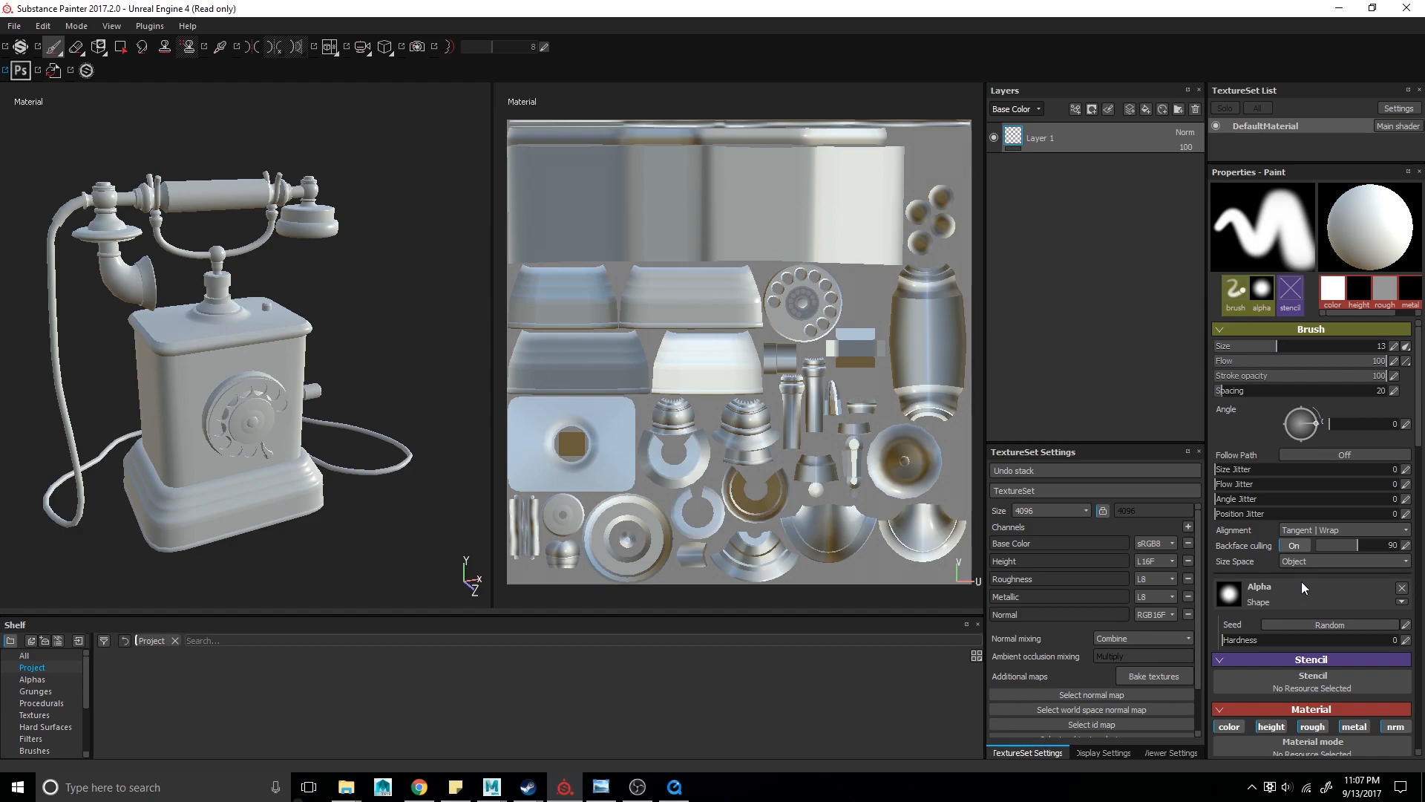
scroll(1304, 570, "down", 2)
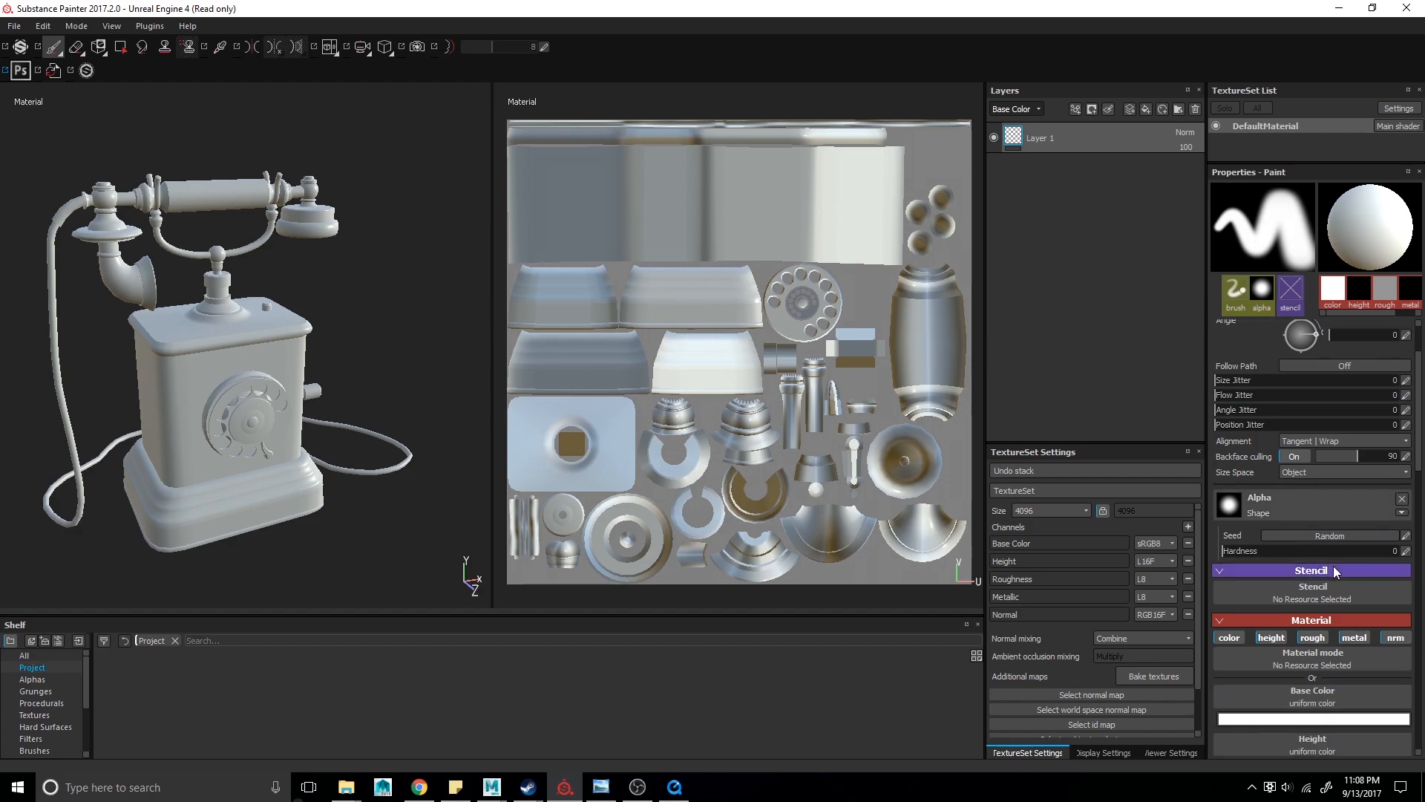
scroll(1334, 570, "down", 1)
scroll(1294, 542, "down", 4)
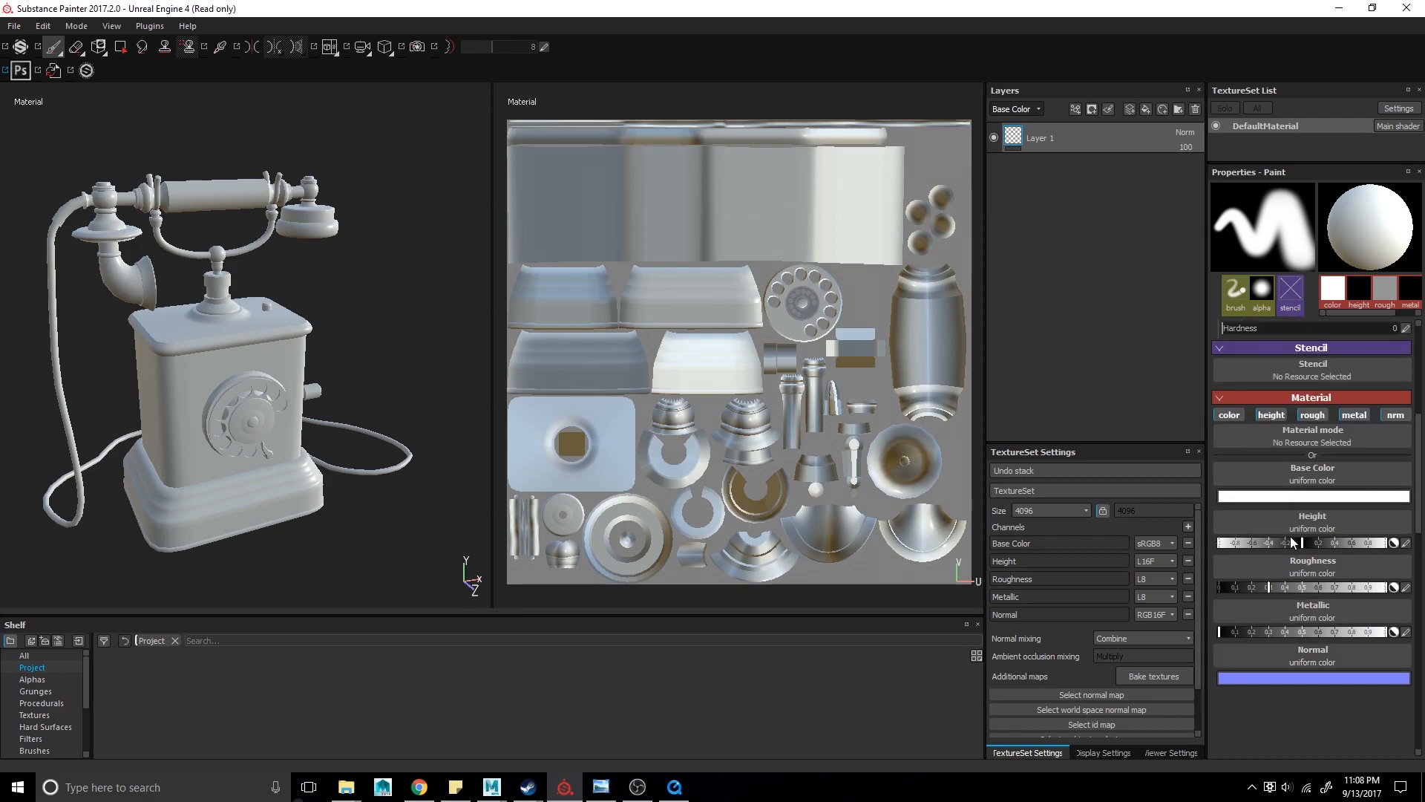
scroll(1290, 536, "up", 5)
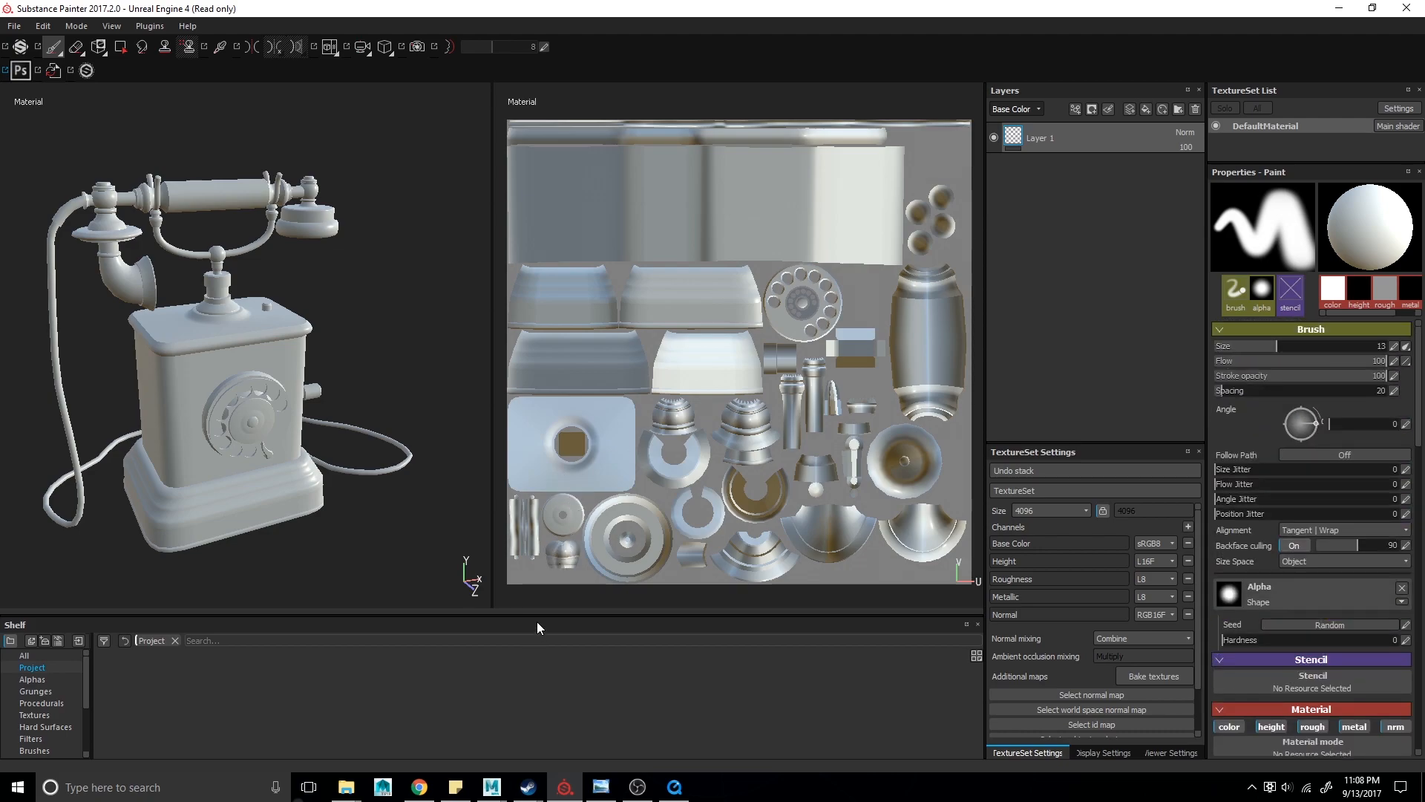
- Enlarge the shelf and browse its Alphas, Grunges, Procedurals, Hard Surfaces and Filters categories
left_click_drag(536, 616, 566, 449)
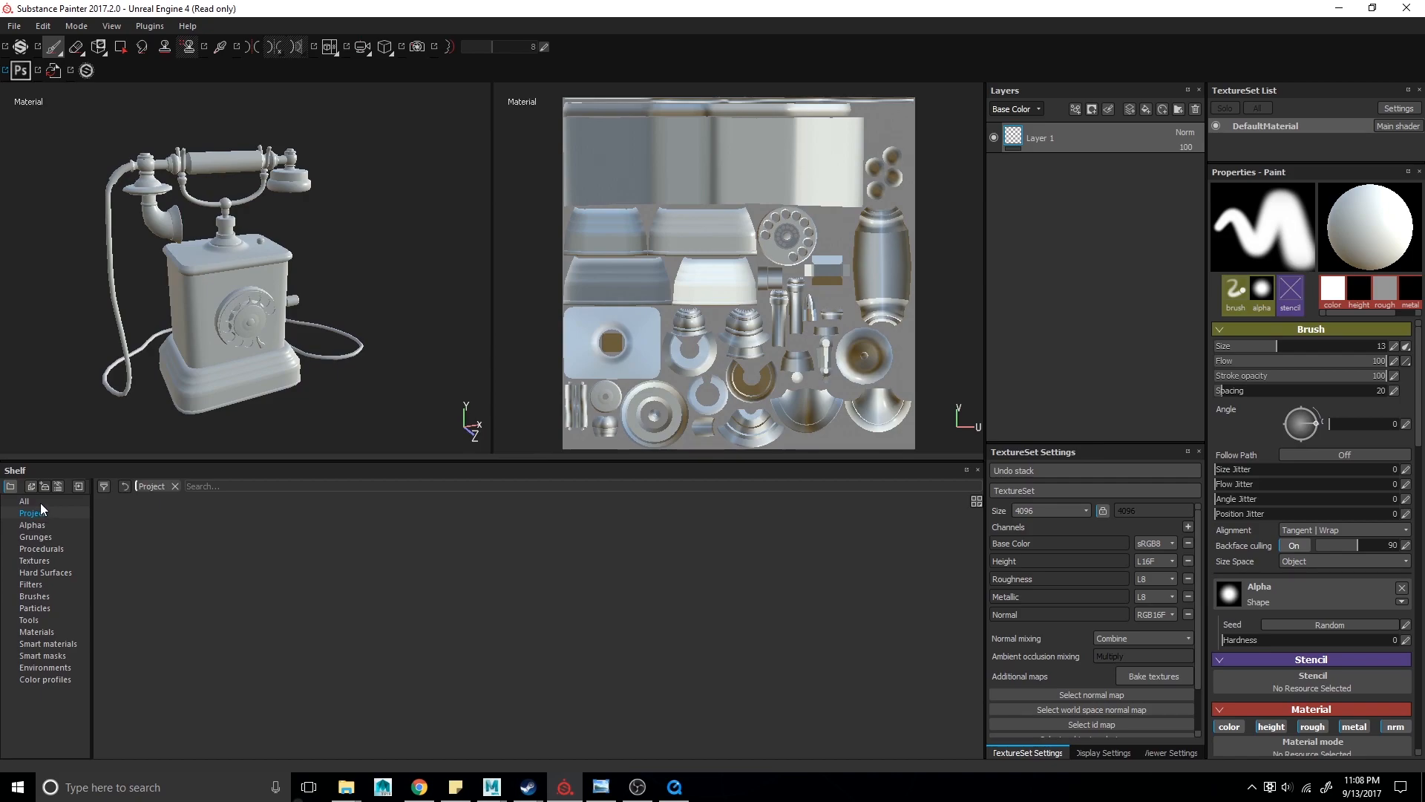
left_click(33, 526)
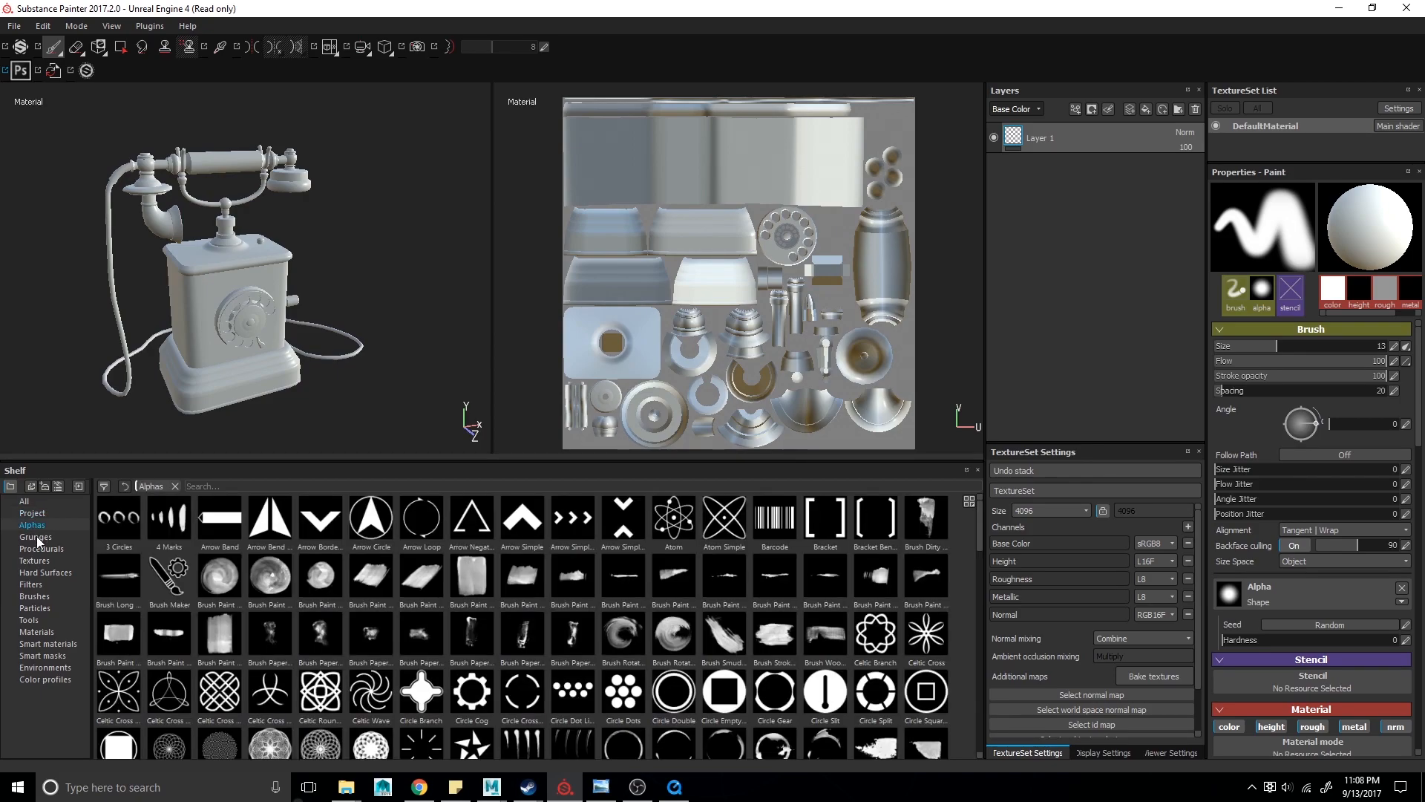
left_click(36, 538)
left_click(35, 547)
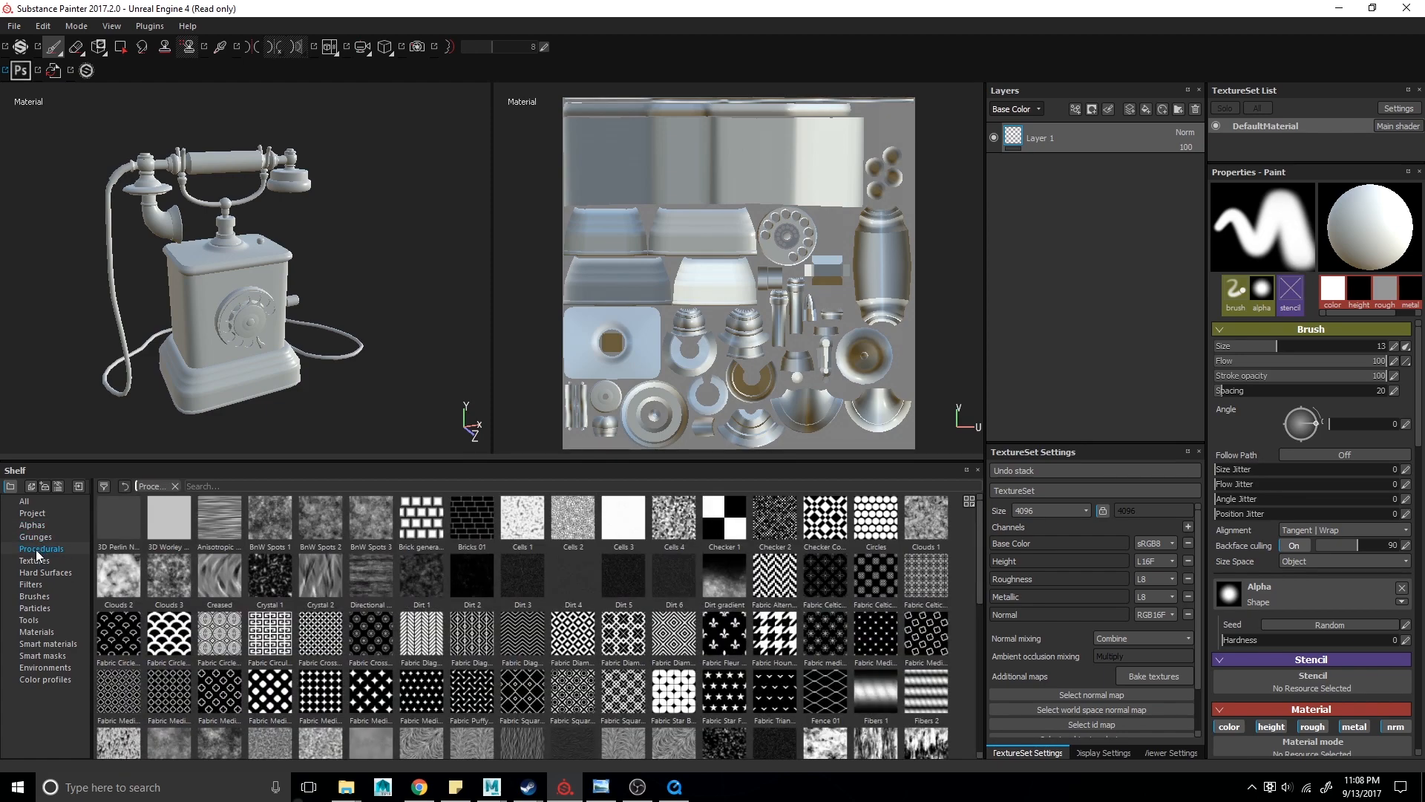
left_click(37, 570)
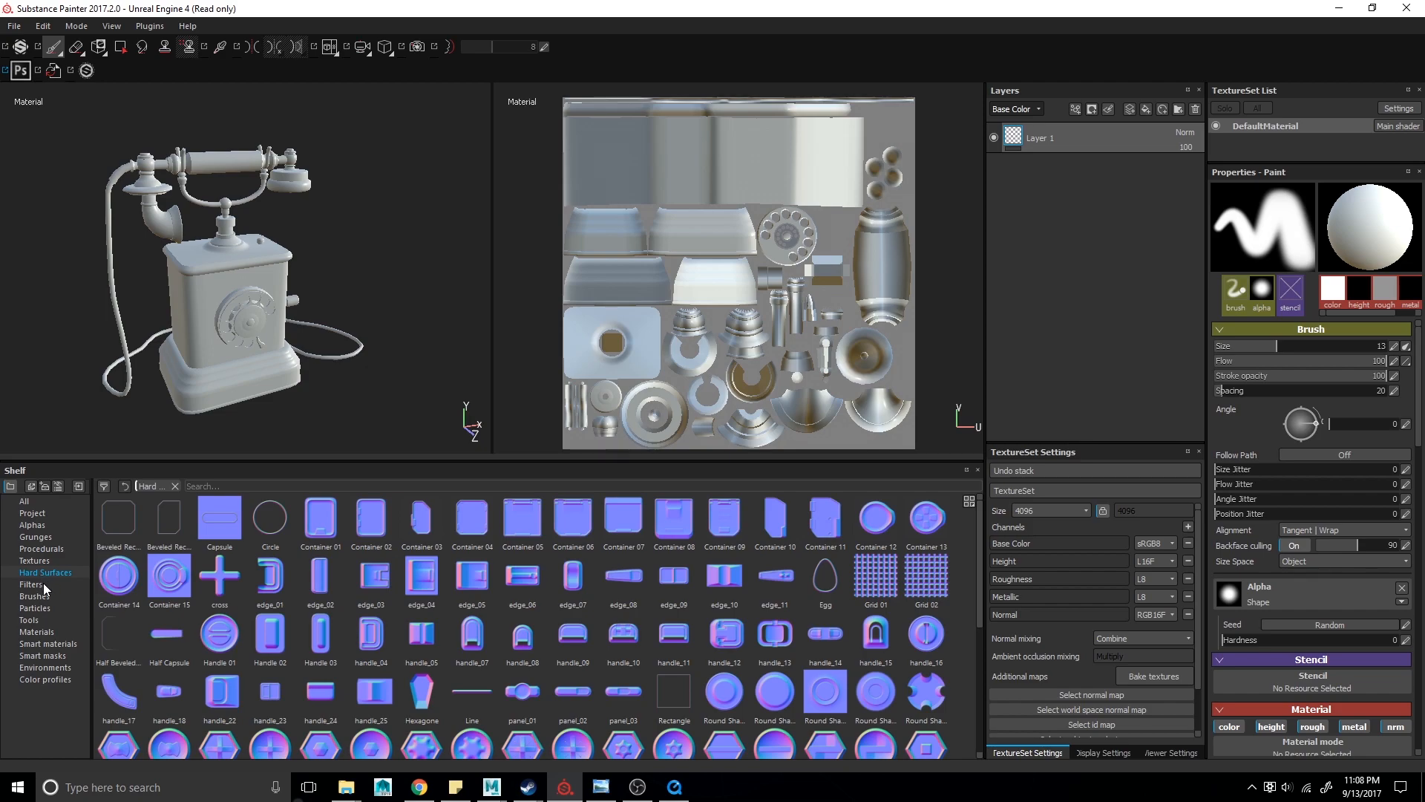
left_click(42, 583)
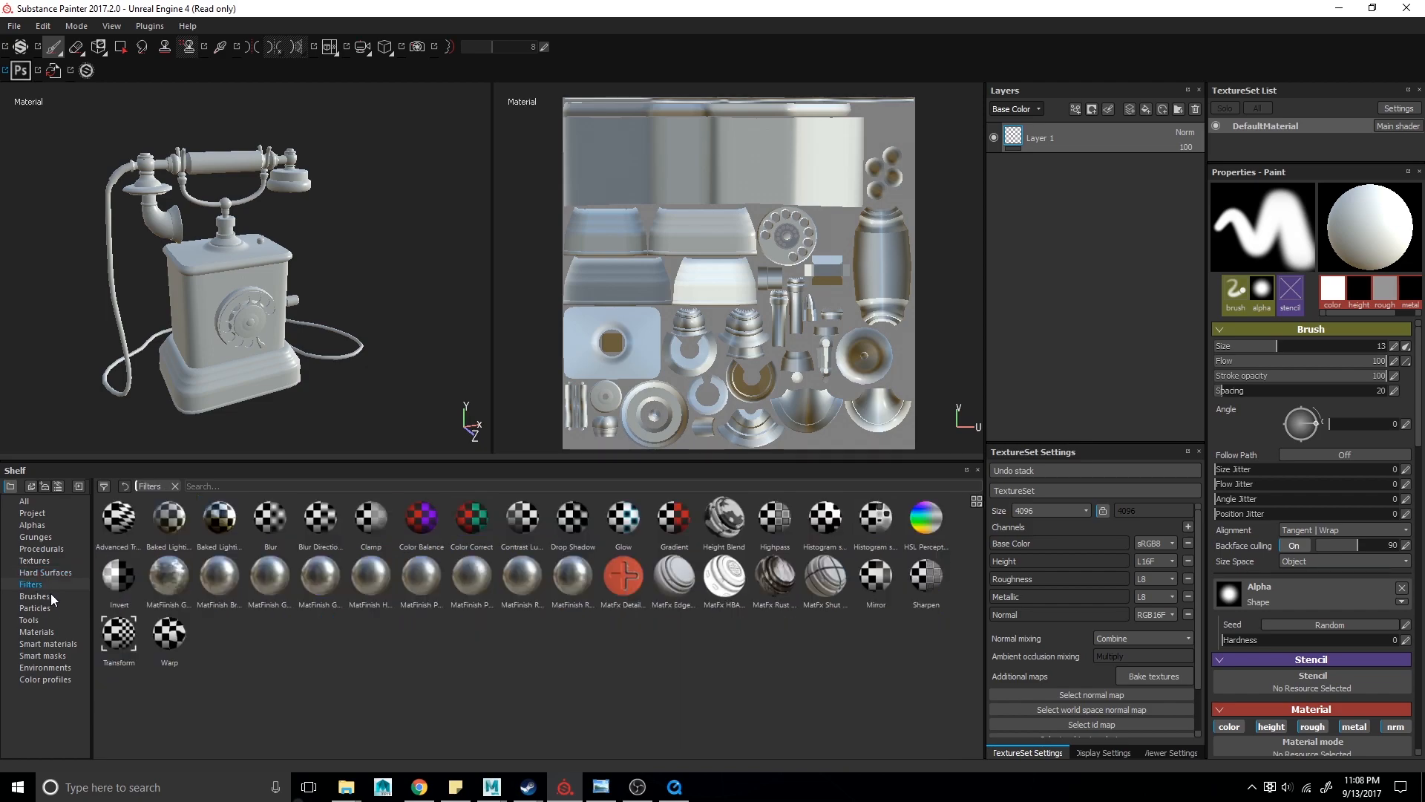
- Browse the shelf's Brushes, Particles, Tools, Materials, Smart materials, Smart masks, Environments and Color profiles categories, returning to All
left_click(55, 597)
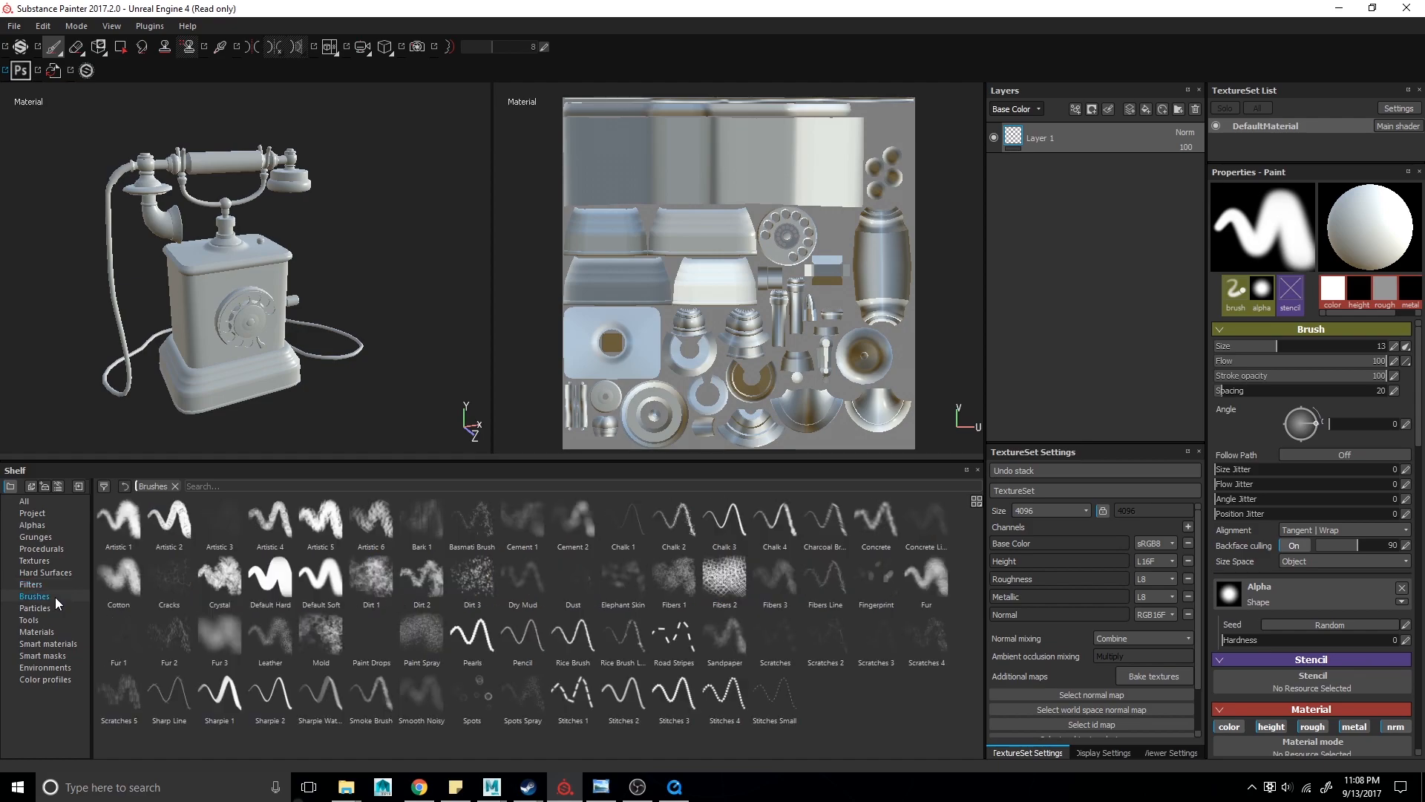
left_click(55, 608)
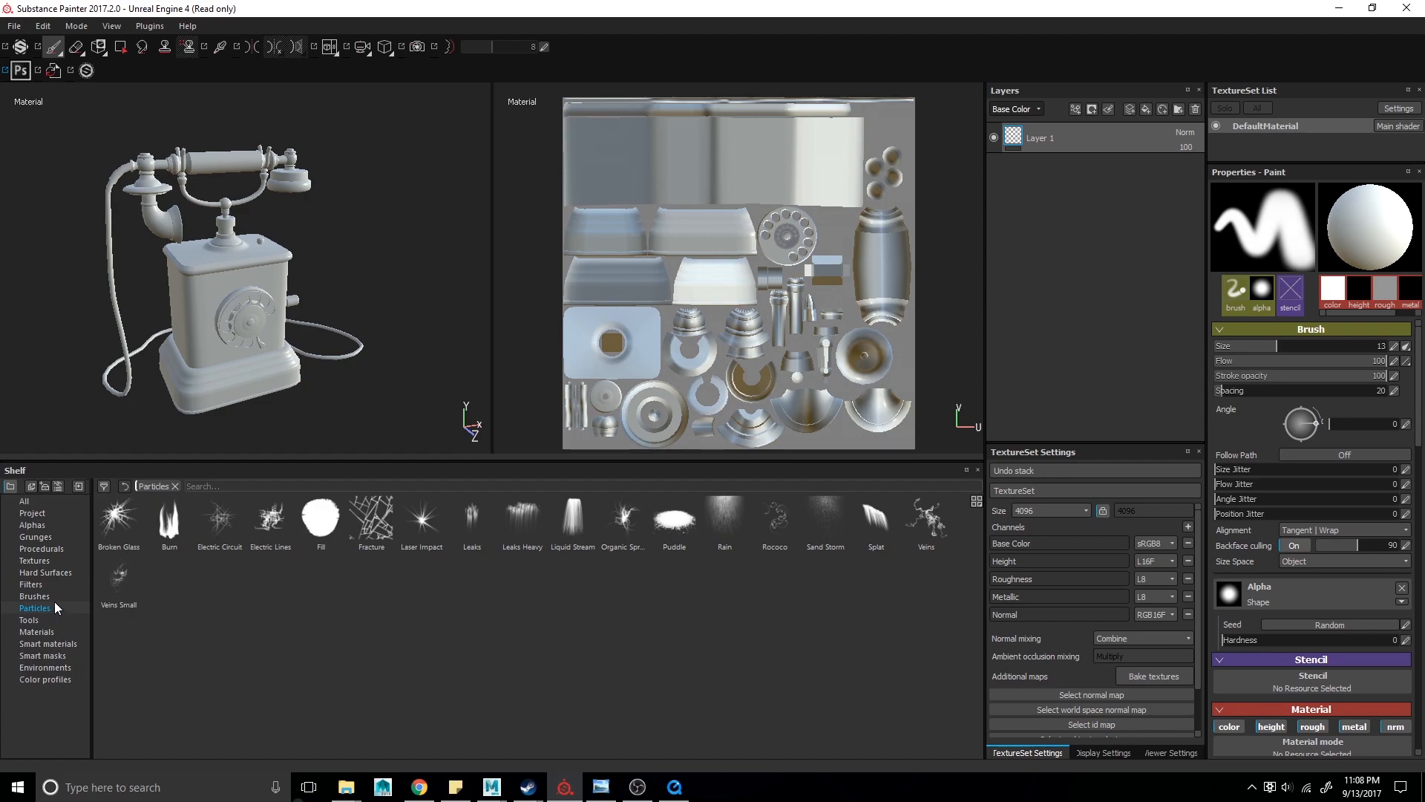
left_click(53, 620)
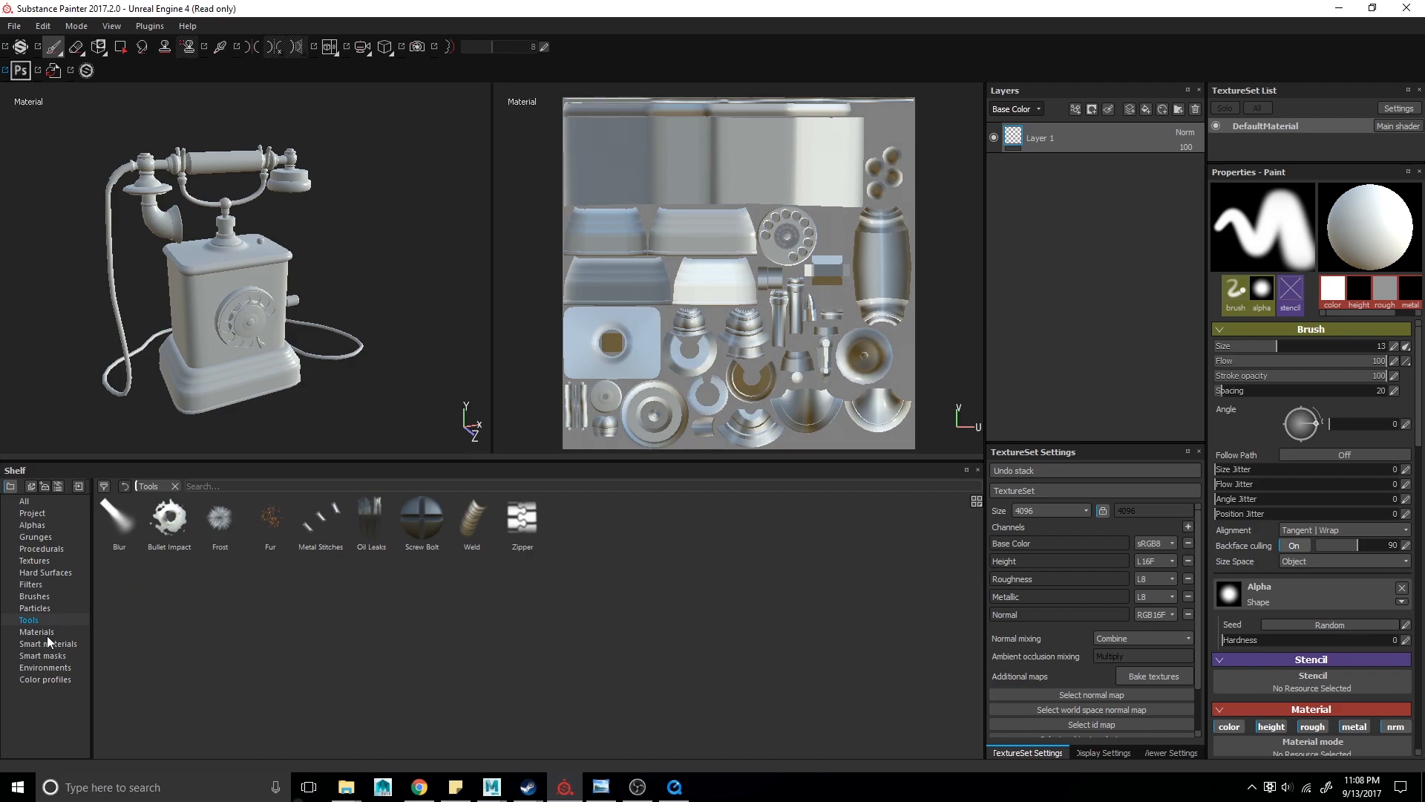
left_click(47, 634)
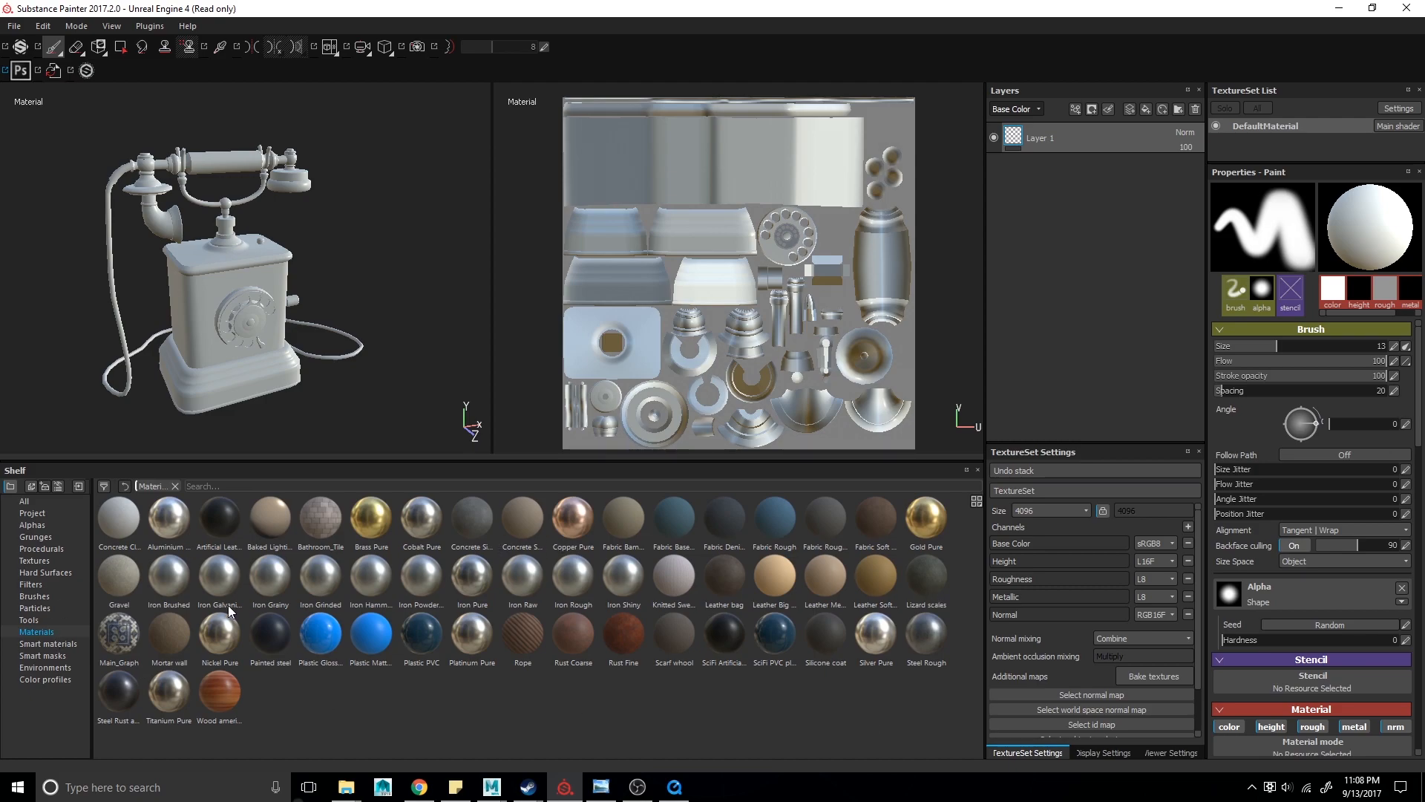
left_click(59, 645)
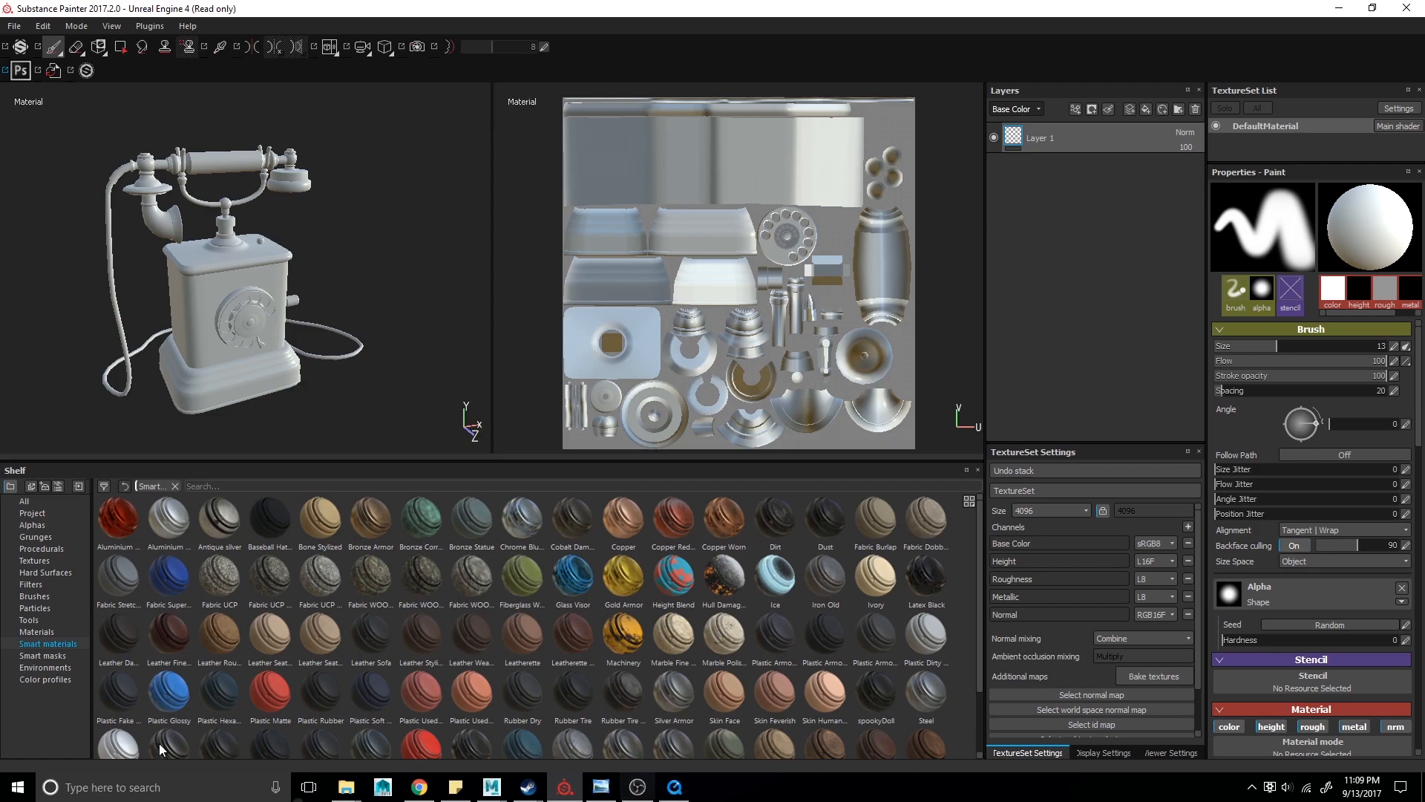
left_click(69, 655)
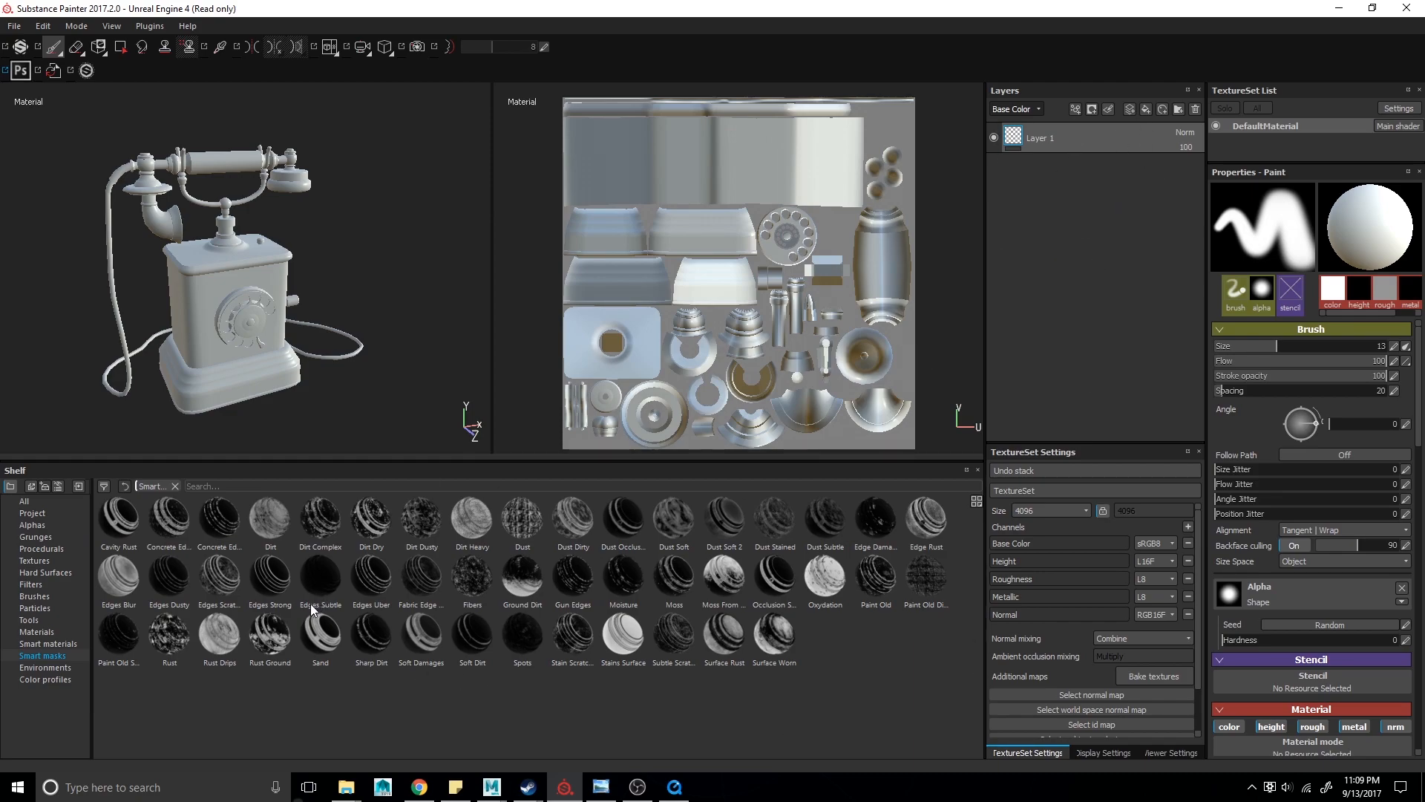
left_click(44, 668)
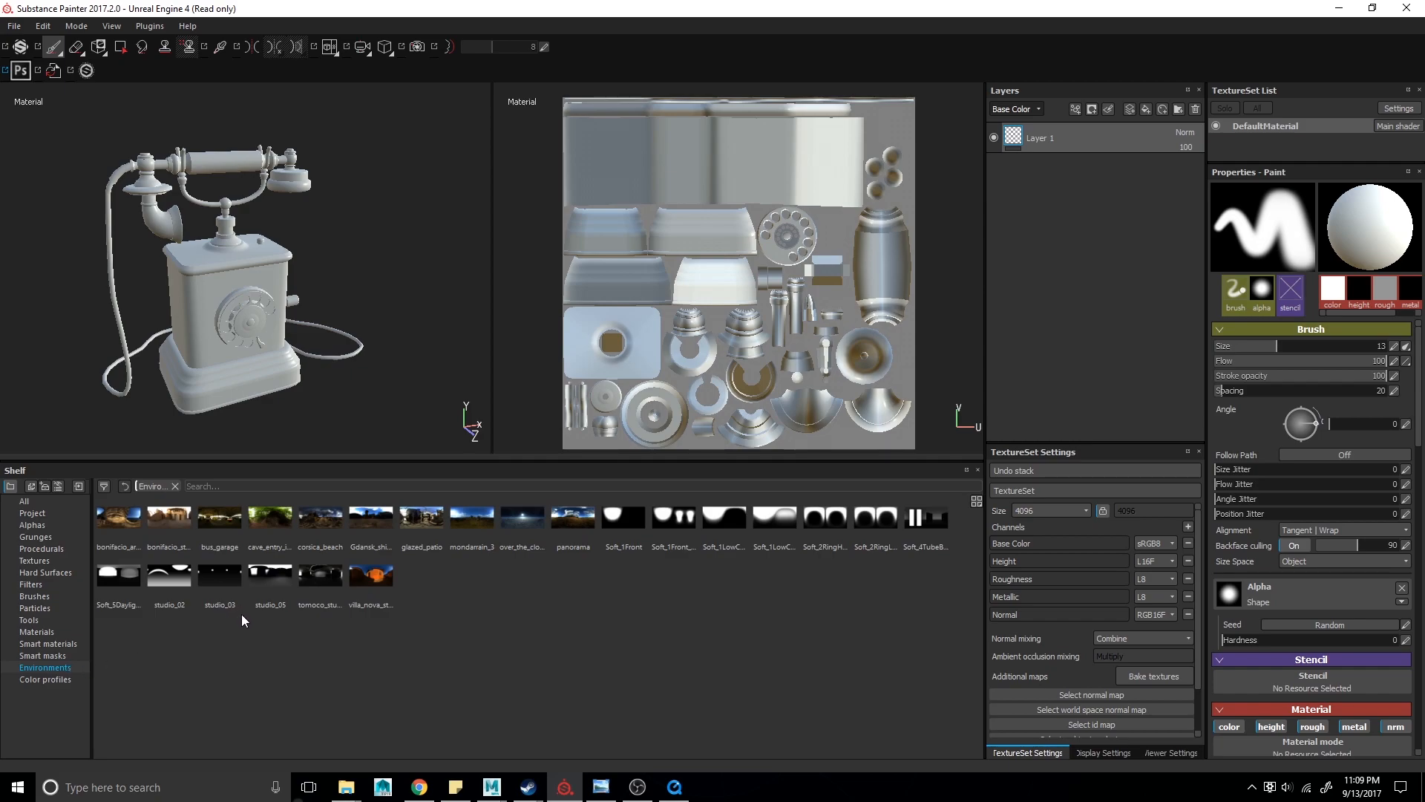
left_click_drag(208, 595, 16, 95)
mouse_move(570, 523)
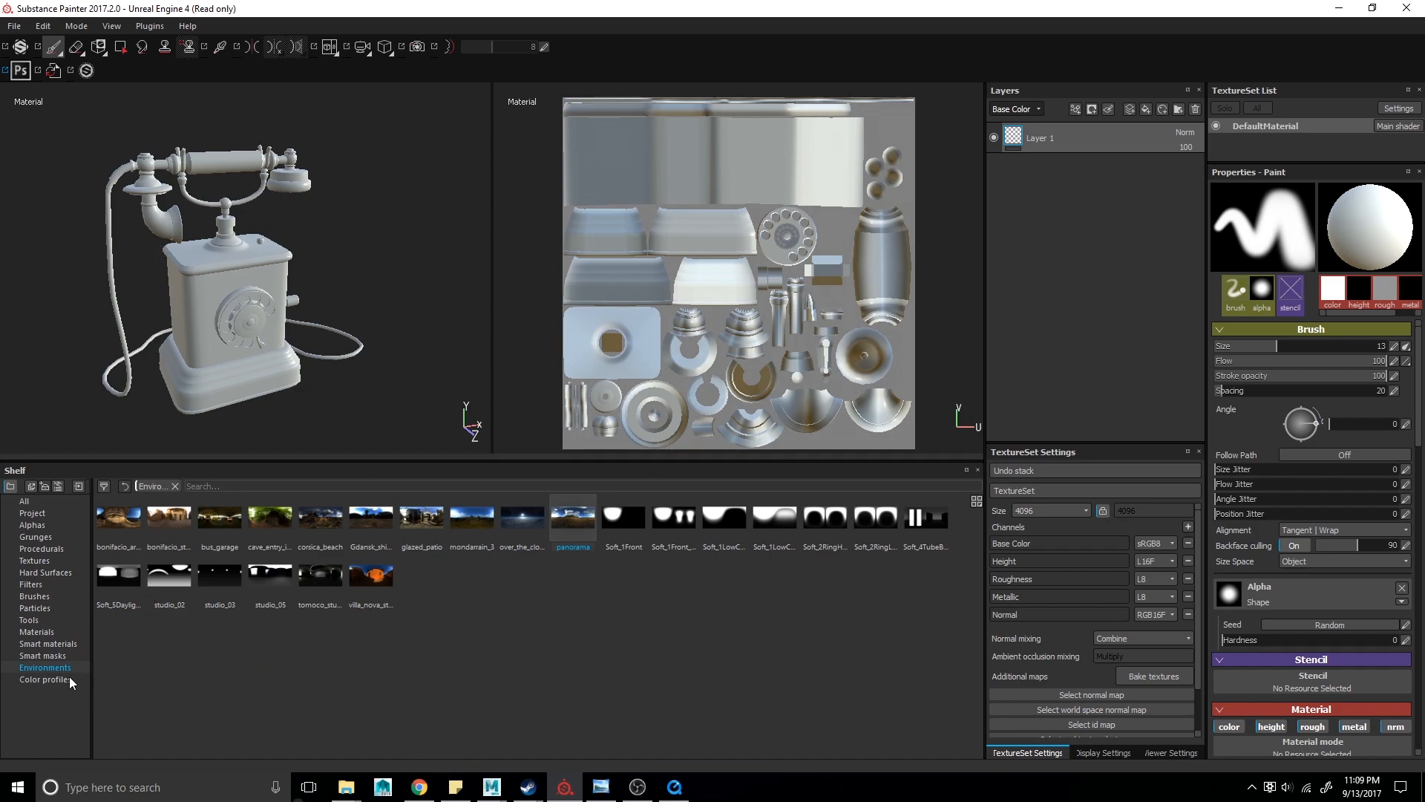
left_click(47, 680)
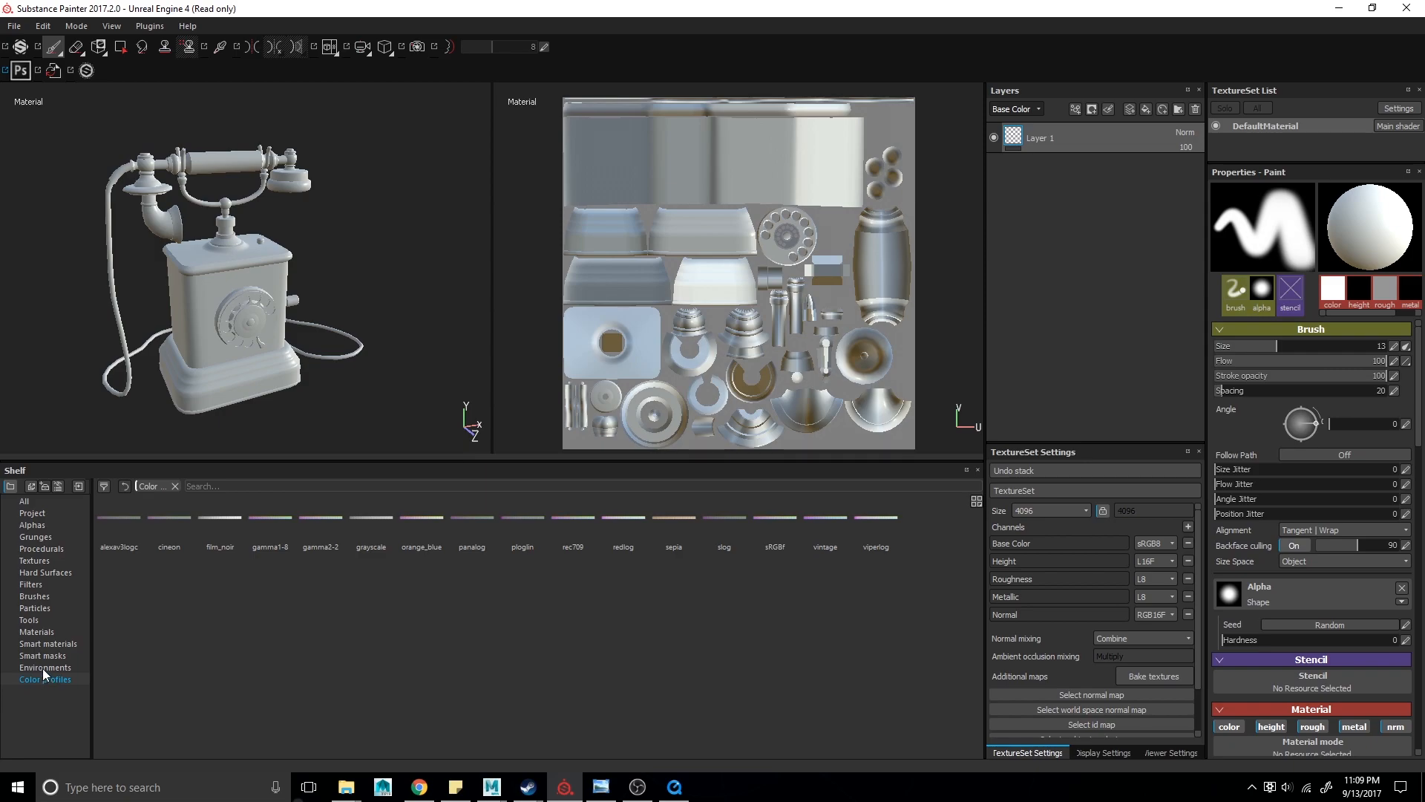
left_click(46, 502)
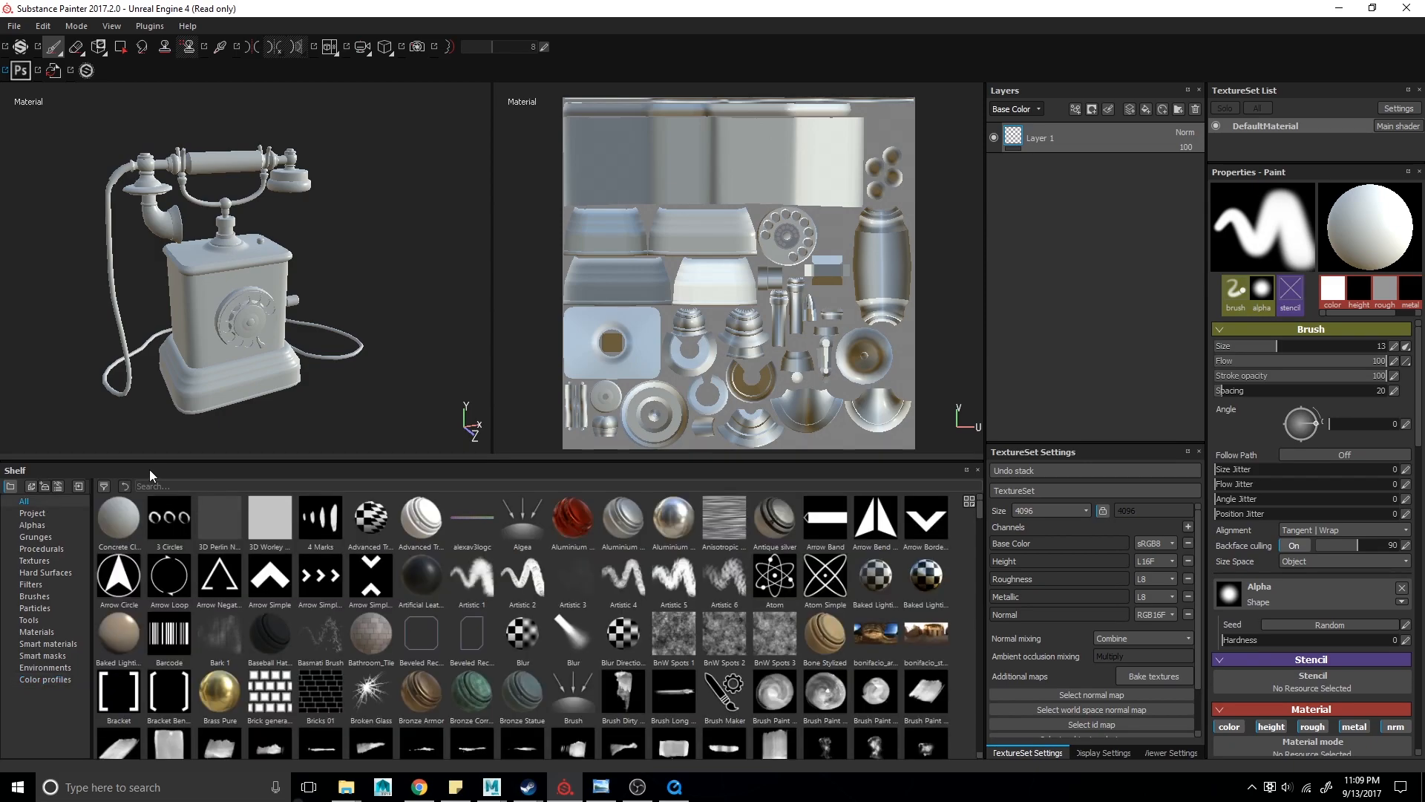
- Shrink the shelf panel and review the Display Settings camera, post-effect and color profile options
left_click_drag(151, 462, 152, 529)
left_click_drag(171, 643, 172, 647)
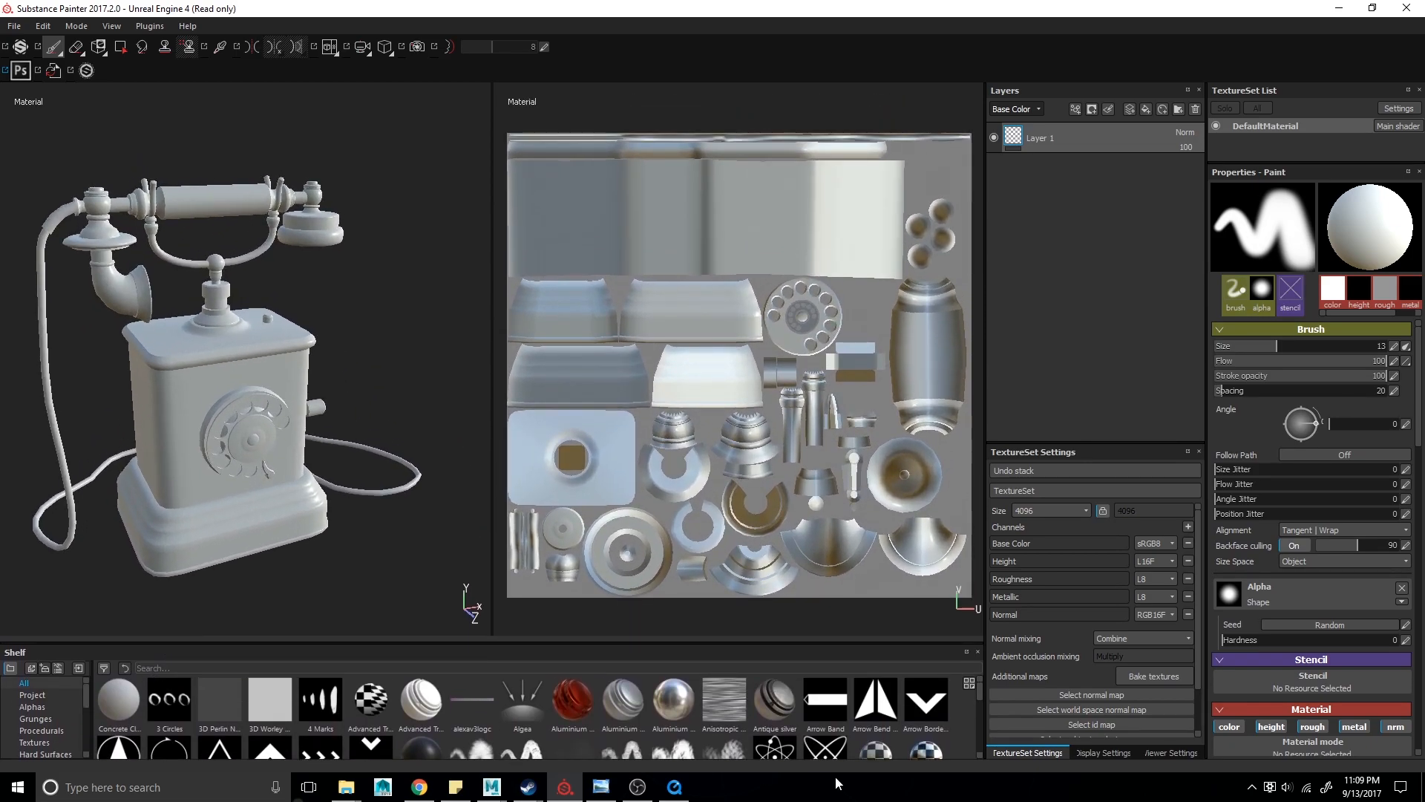
left_click(1113, 753)
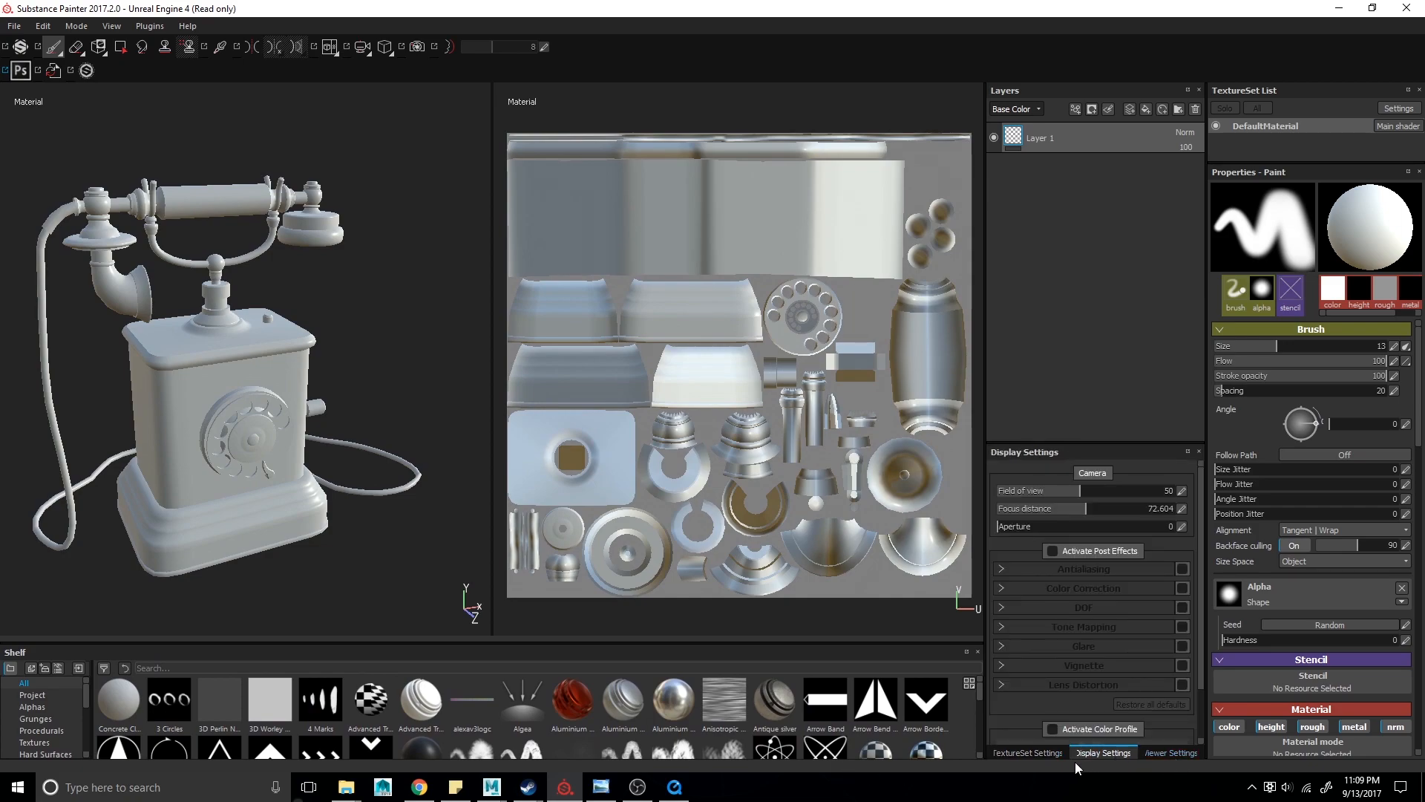
left_click(1028, 754)
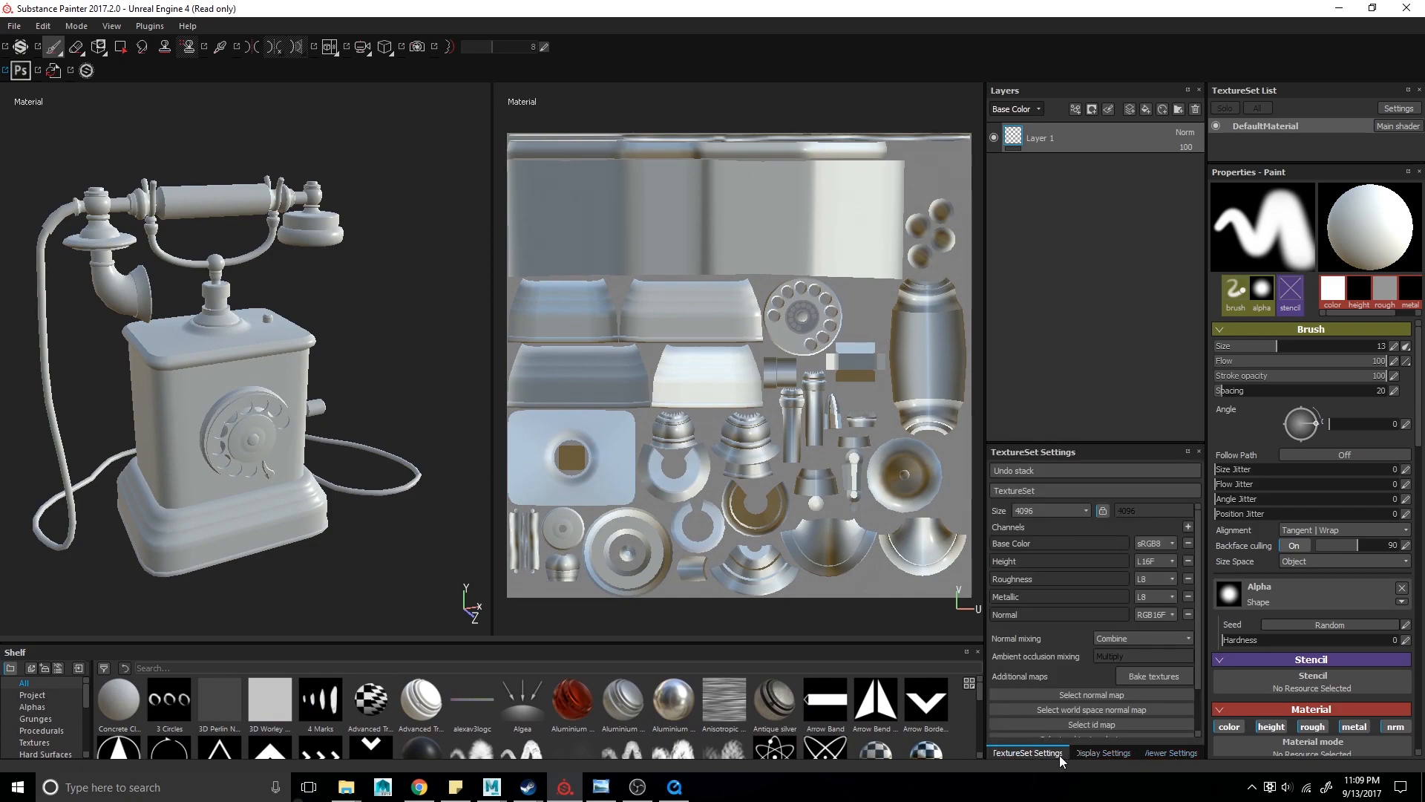
left_click(1088, 753)
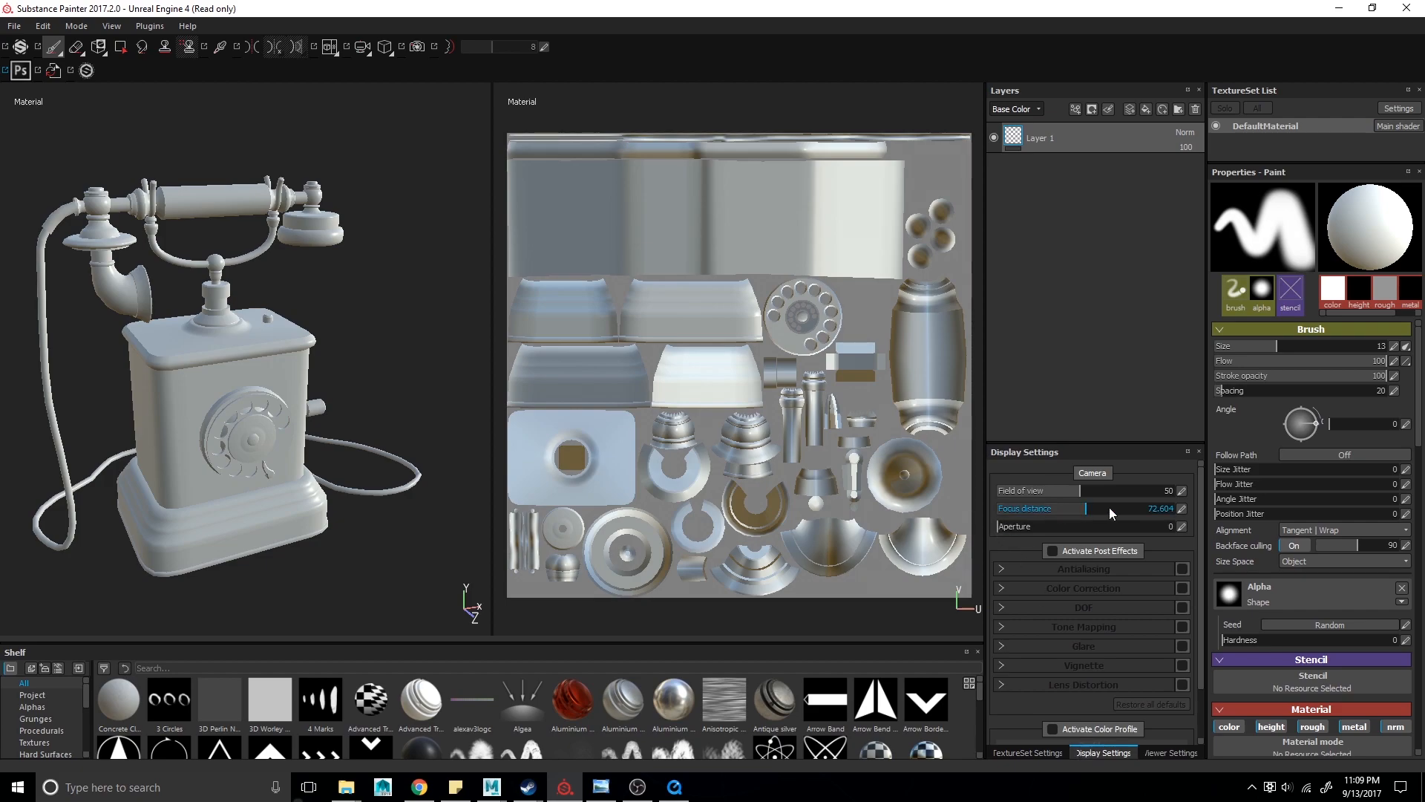
scroll(1070, 508, "down", 2)
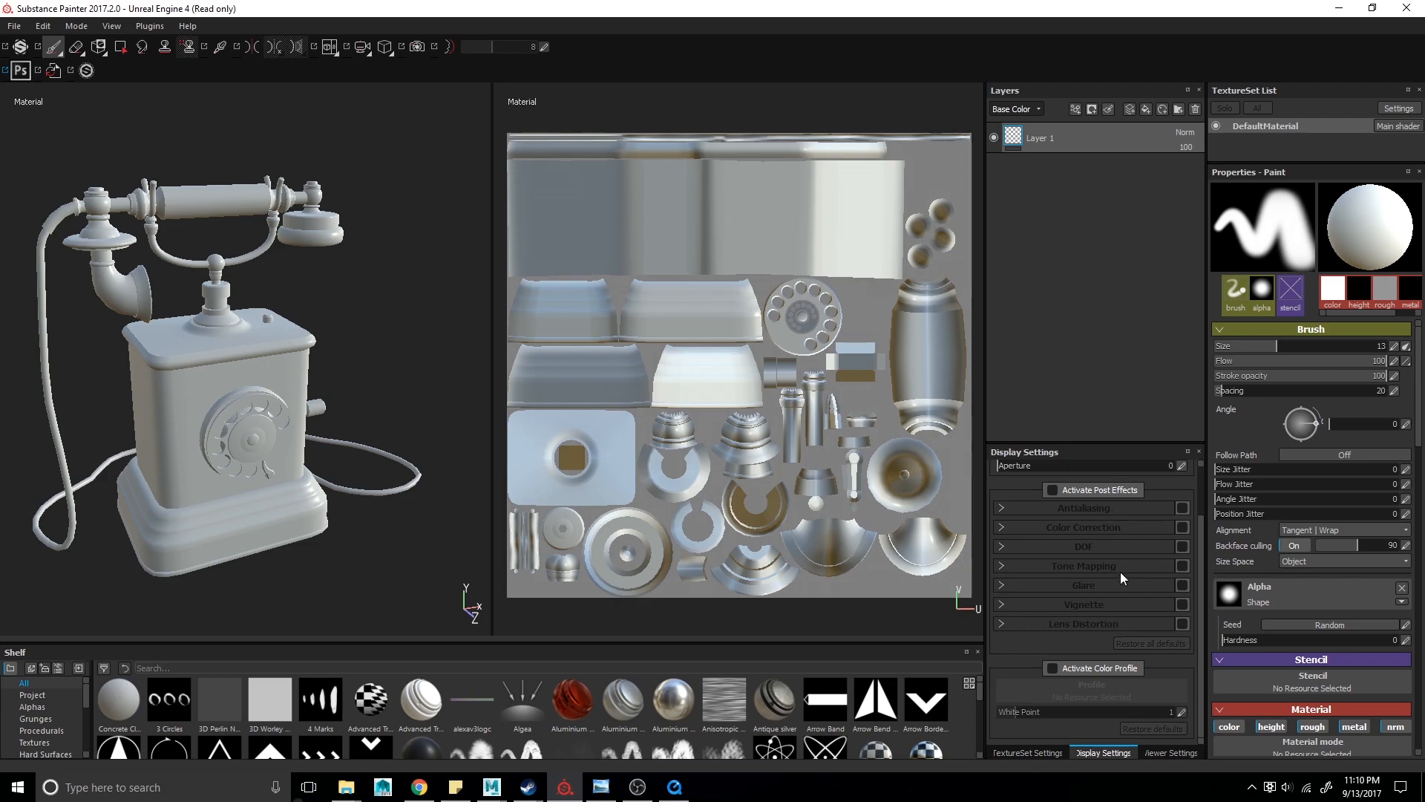
- Try the cave_entry_in_the_forest environment map in Viewer Settings, then switch it back to panorama
left_click(1160, 751)
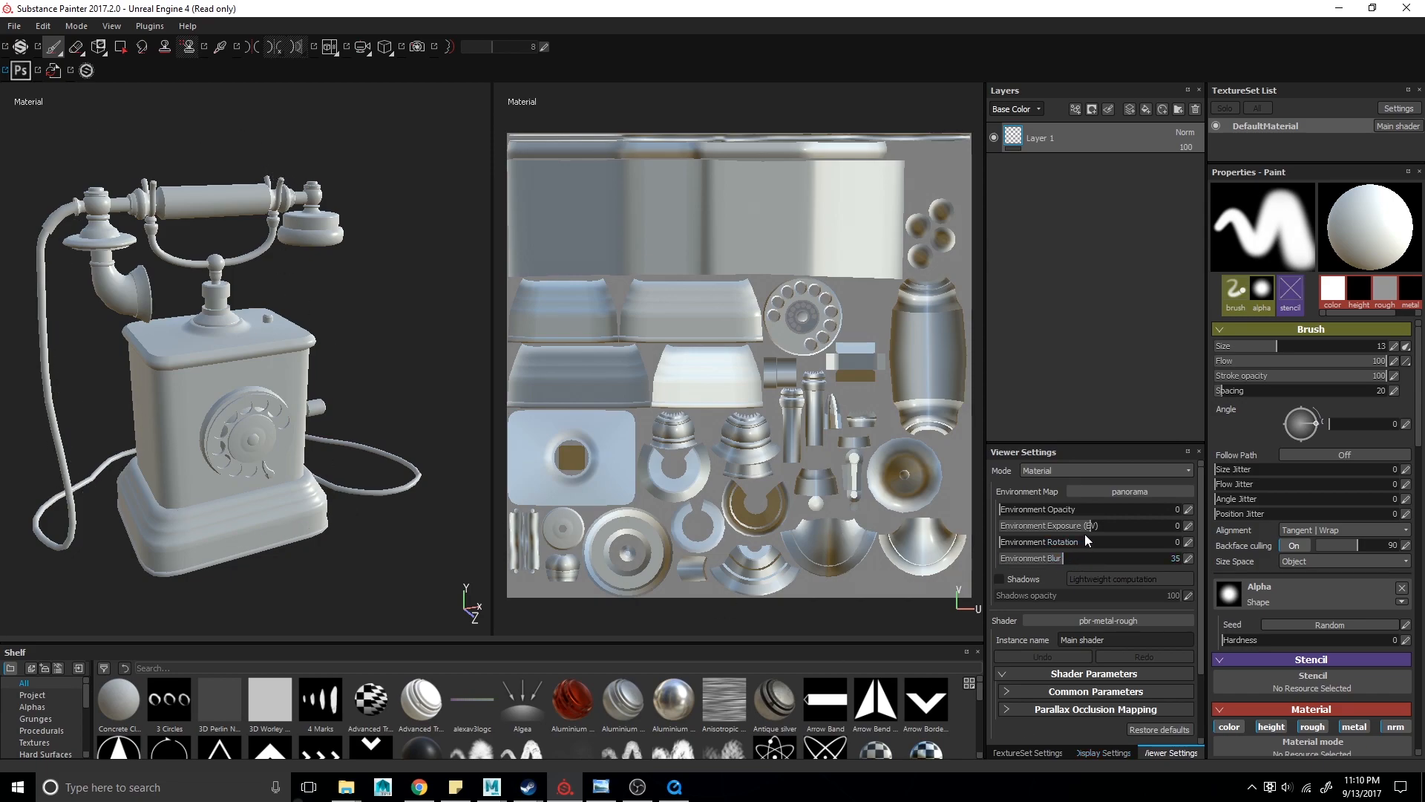
left_click(1101, 488)
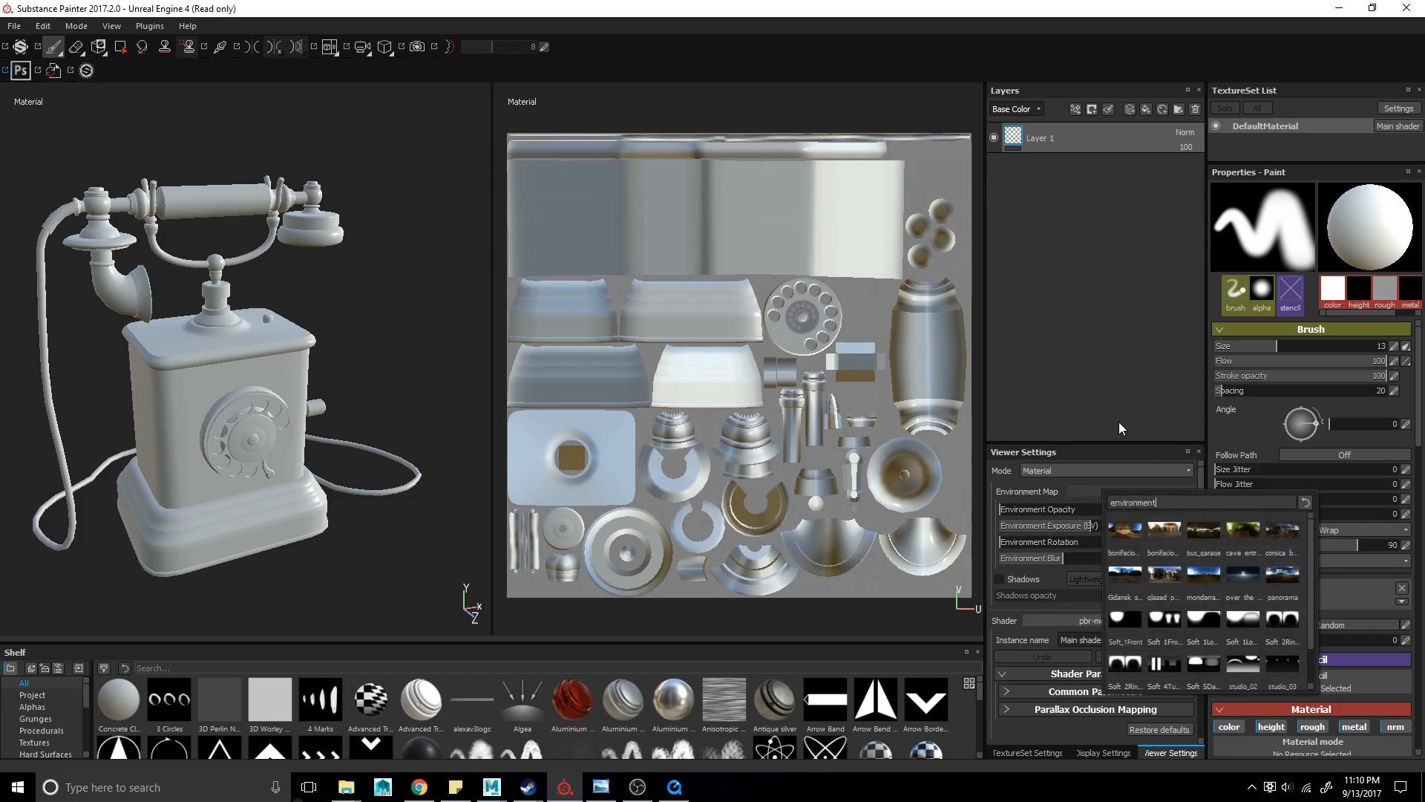
left_click(1247, 530)
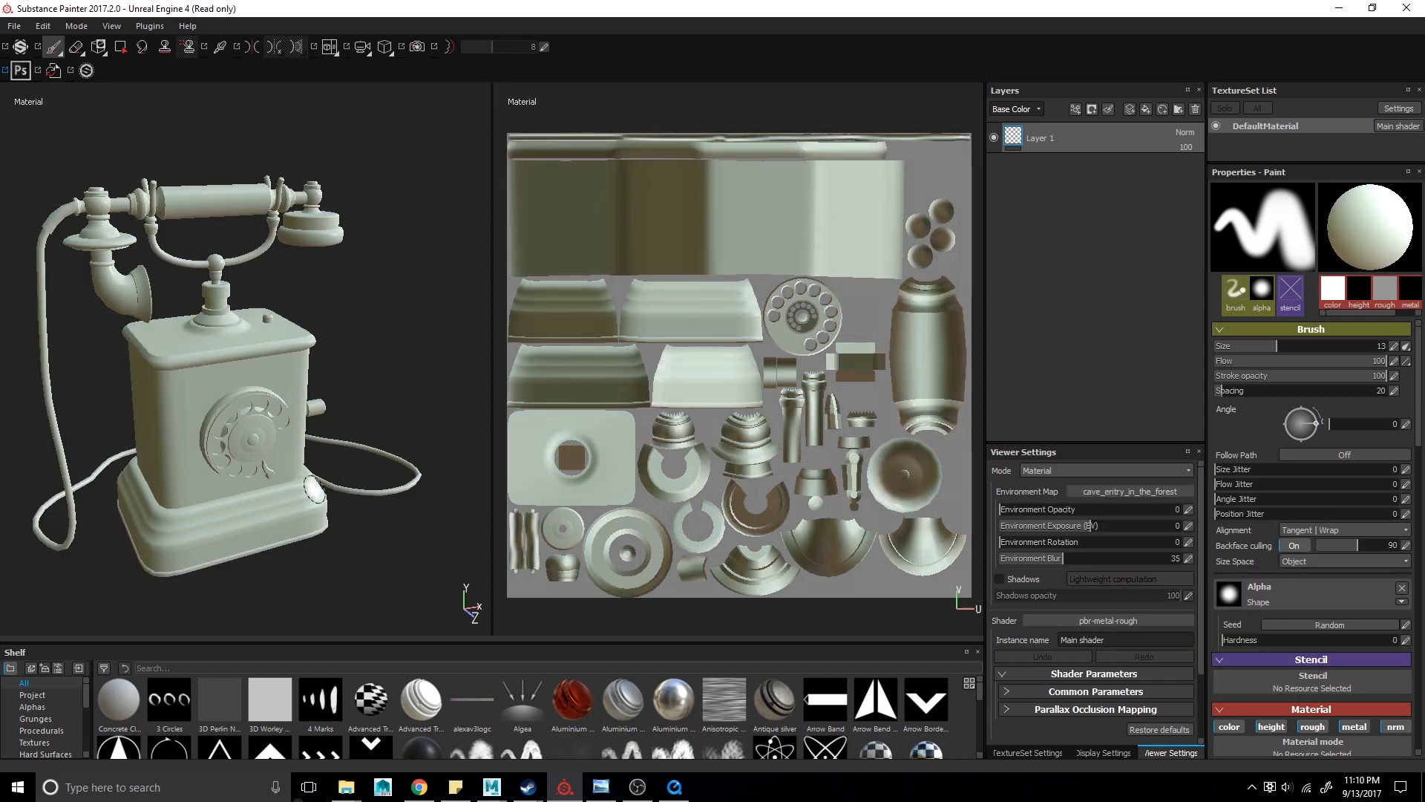
left_click(1123, 491)
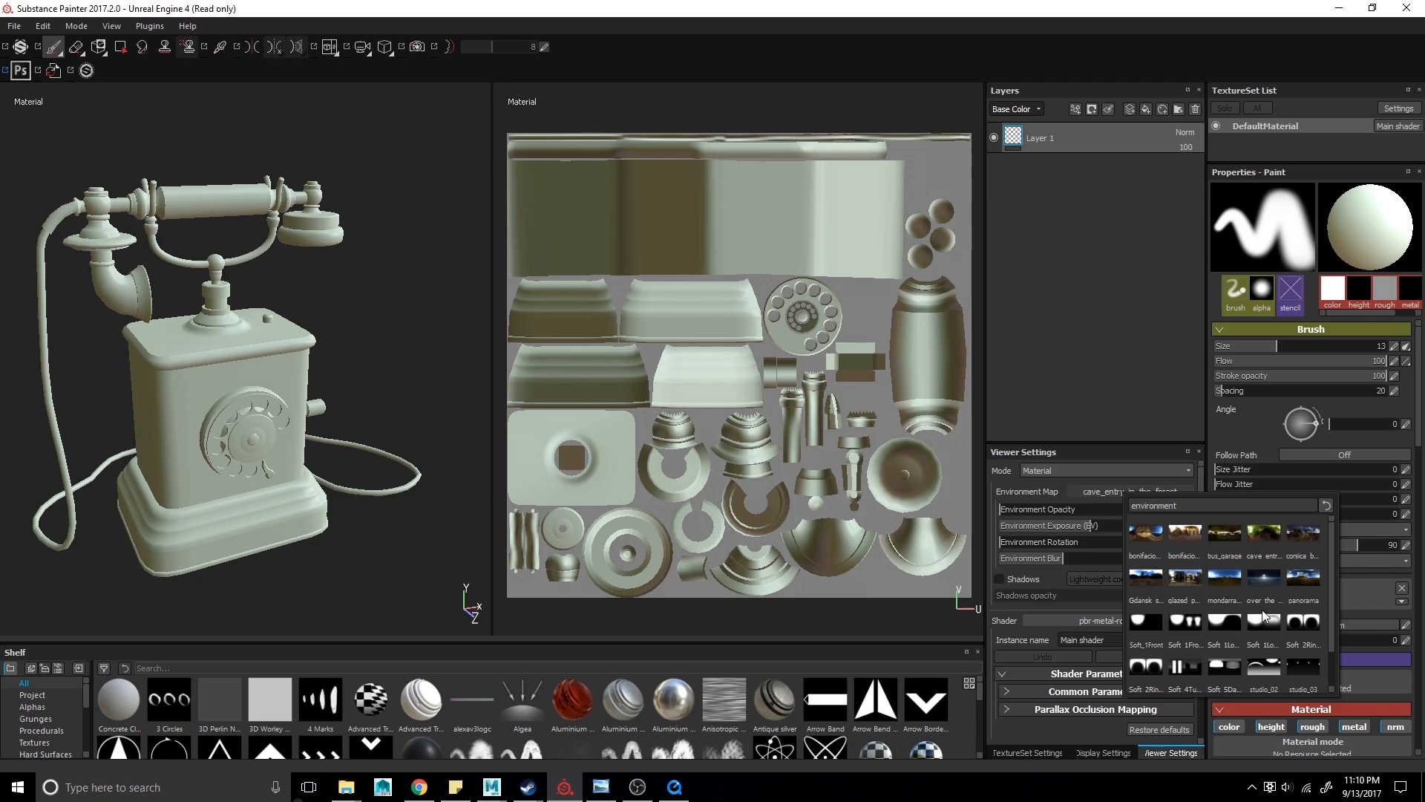
left_click(1309, 582)
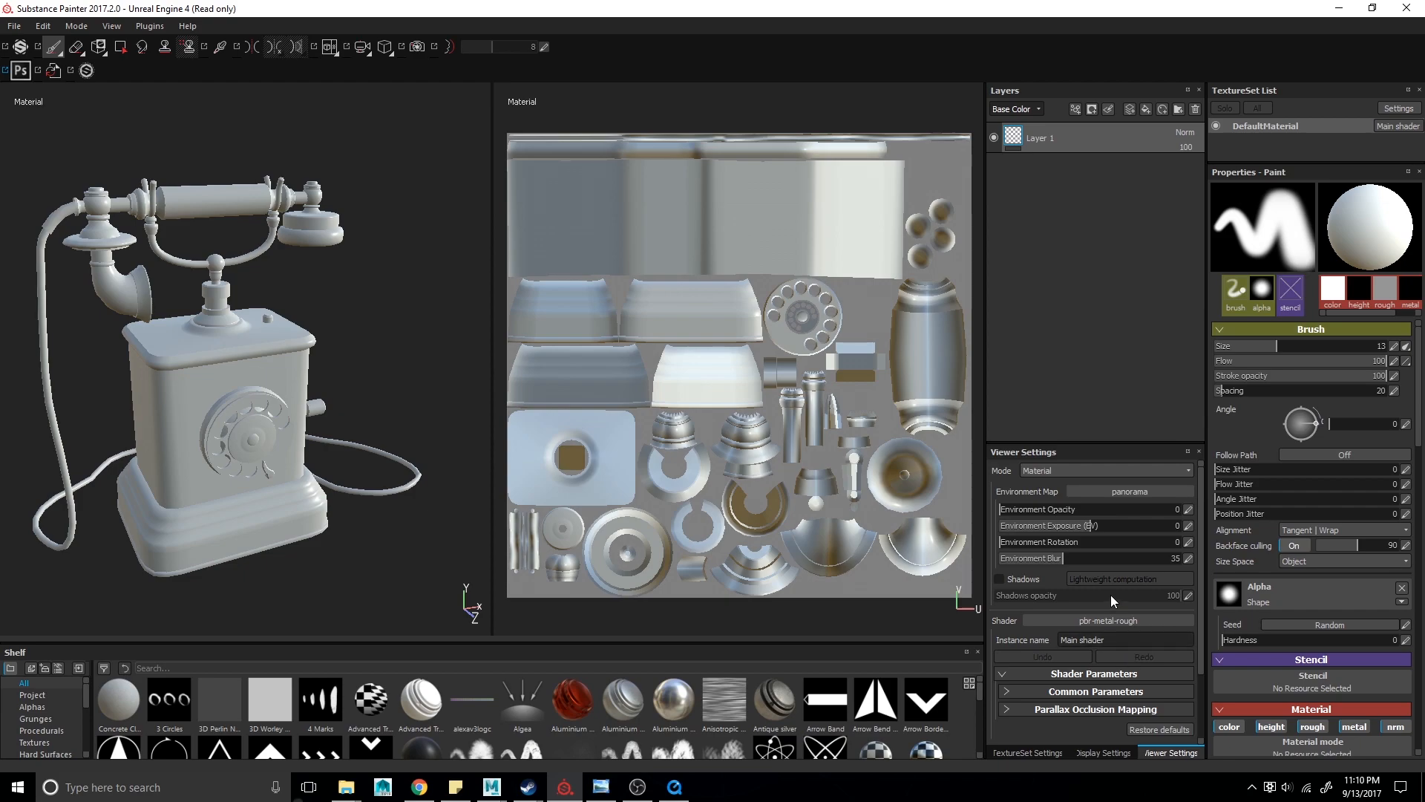
- Review the viewer's environment sliders, shader choices and stencil options, then return to TextureSet Settings
left_click_drag(1008, 508, 883, 543)
left_click_drag(1013, 541, 970, 571)
scroll(1017, 582, "down", 1)
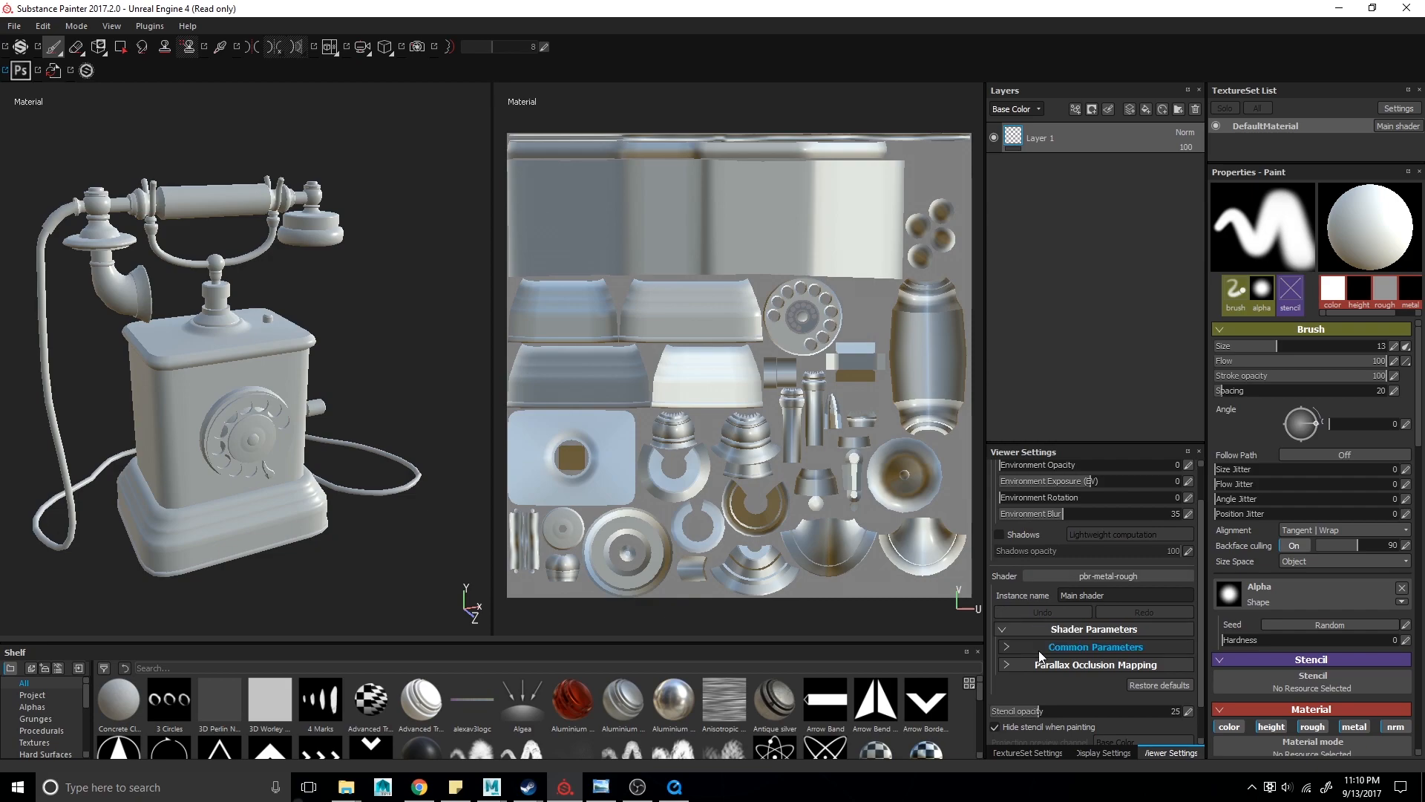
left_click(1110, 578)
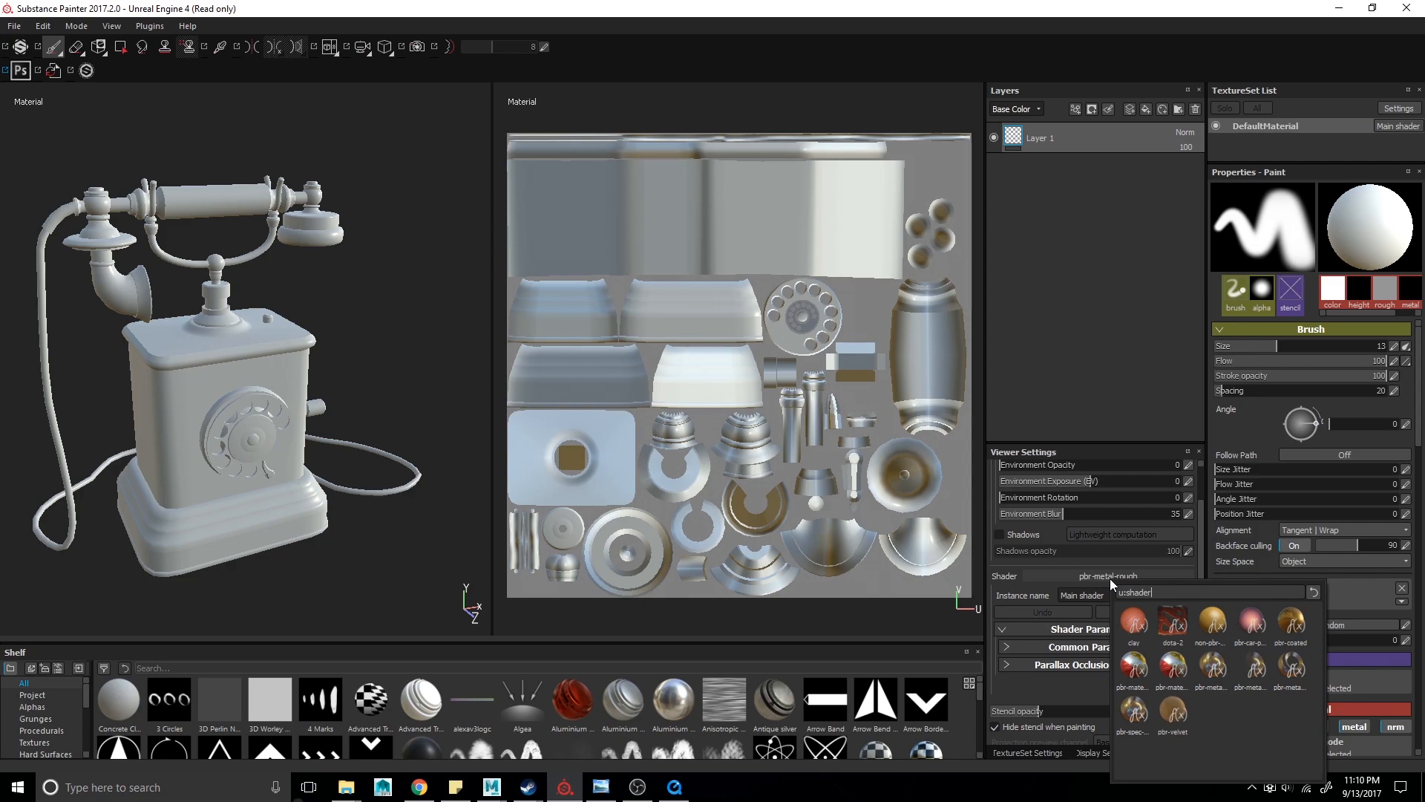
left_click(1082, 685)
scroll(1080, 689, "down", 1)
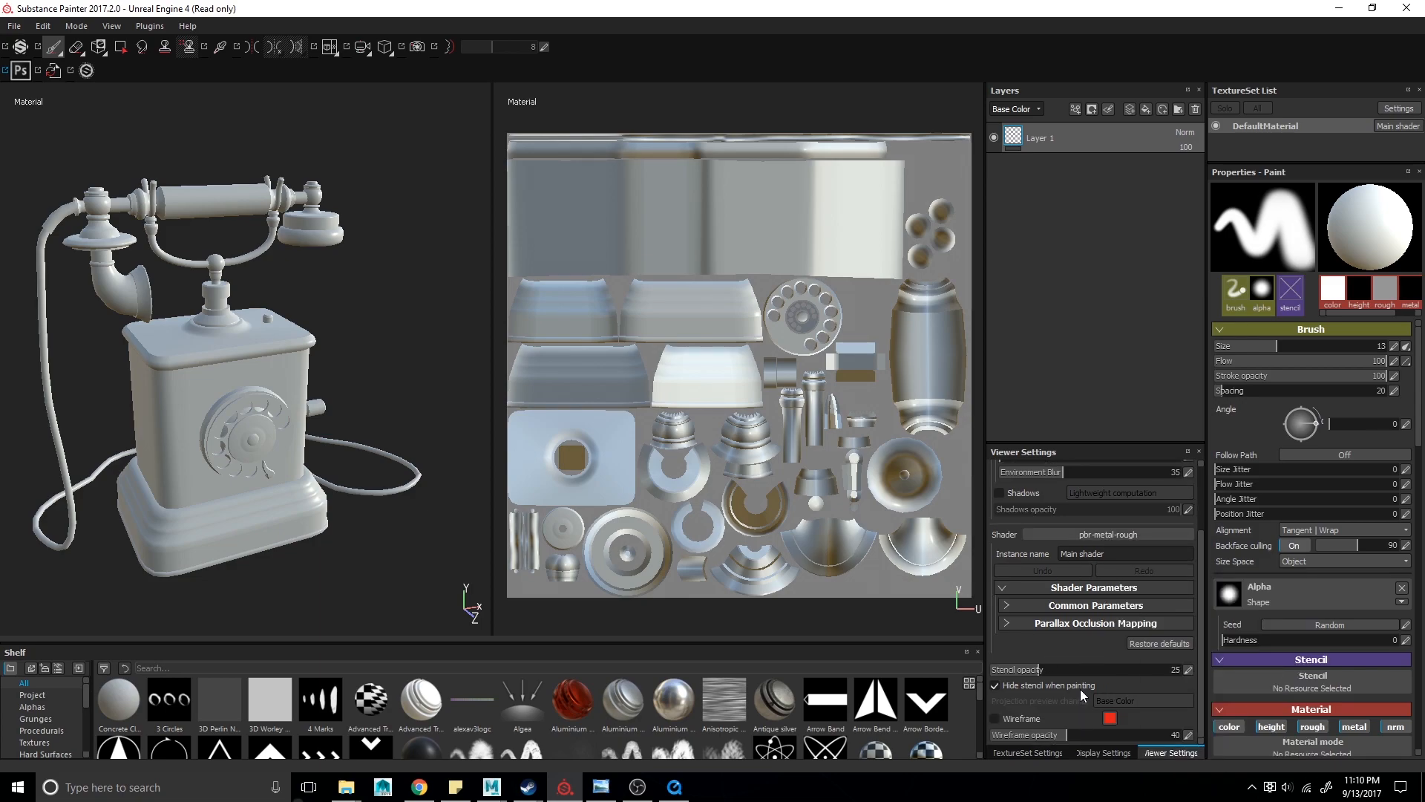
scroll(1087, 705, "up", 3)
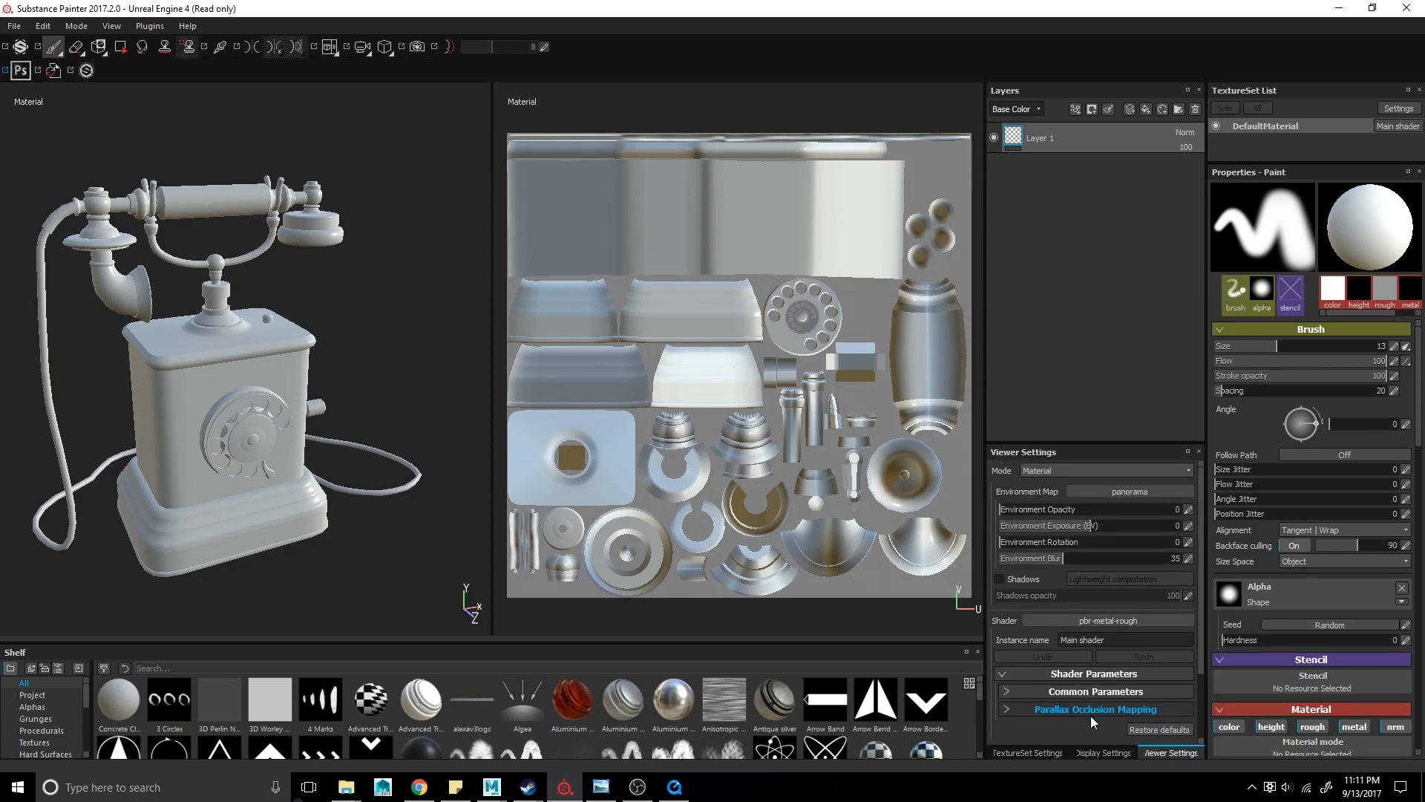
left_click(1026, 752)
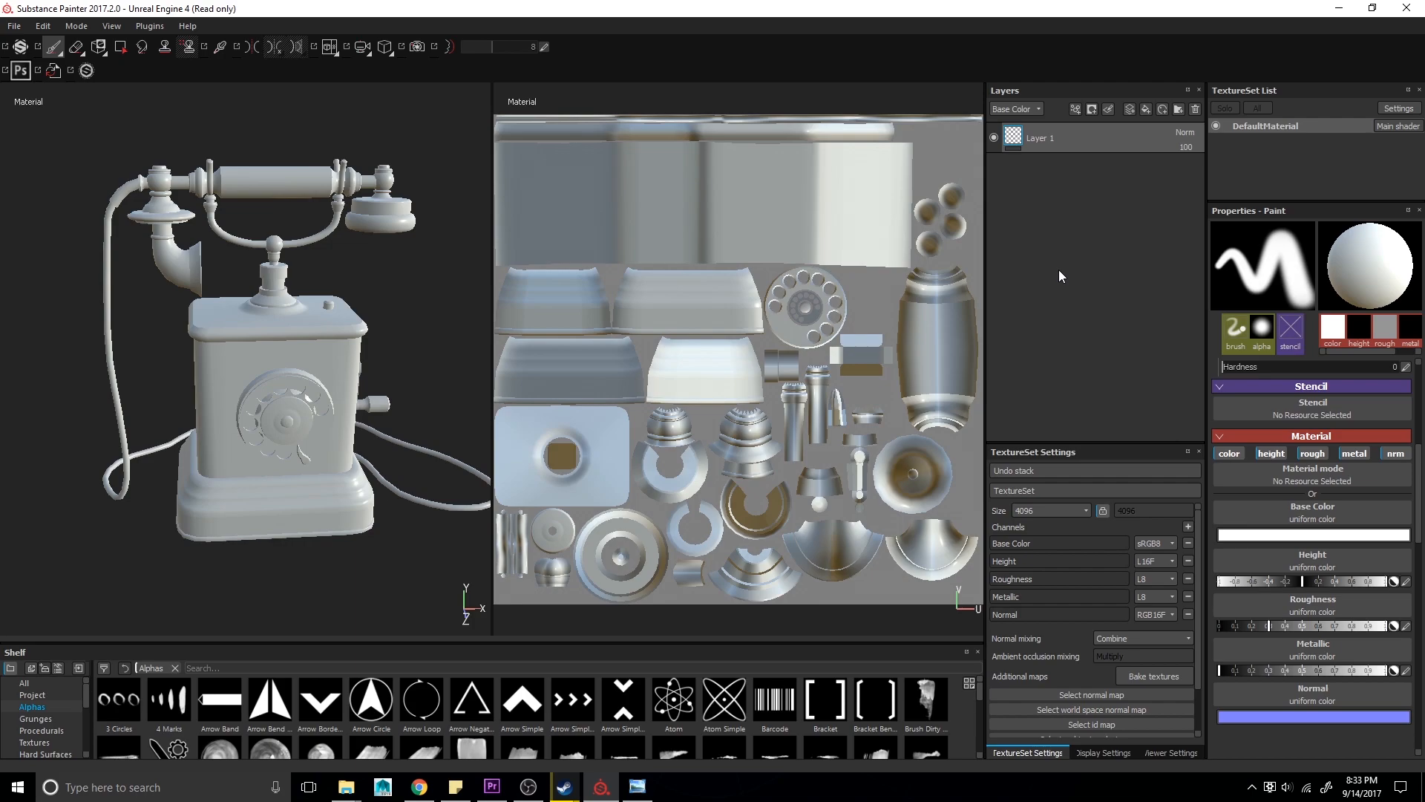
- Add a new paint layer above Layer 1
left_click(1039, 109)
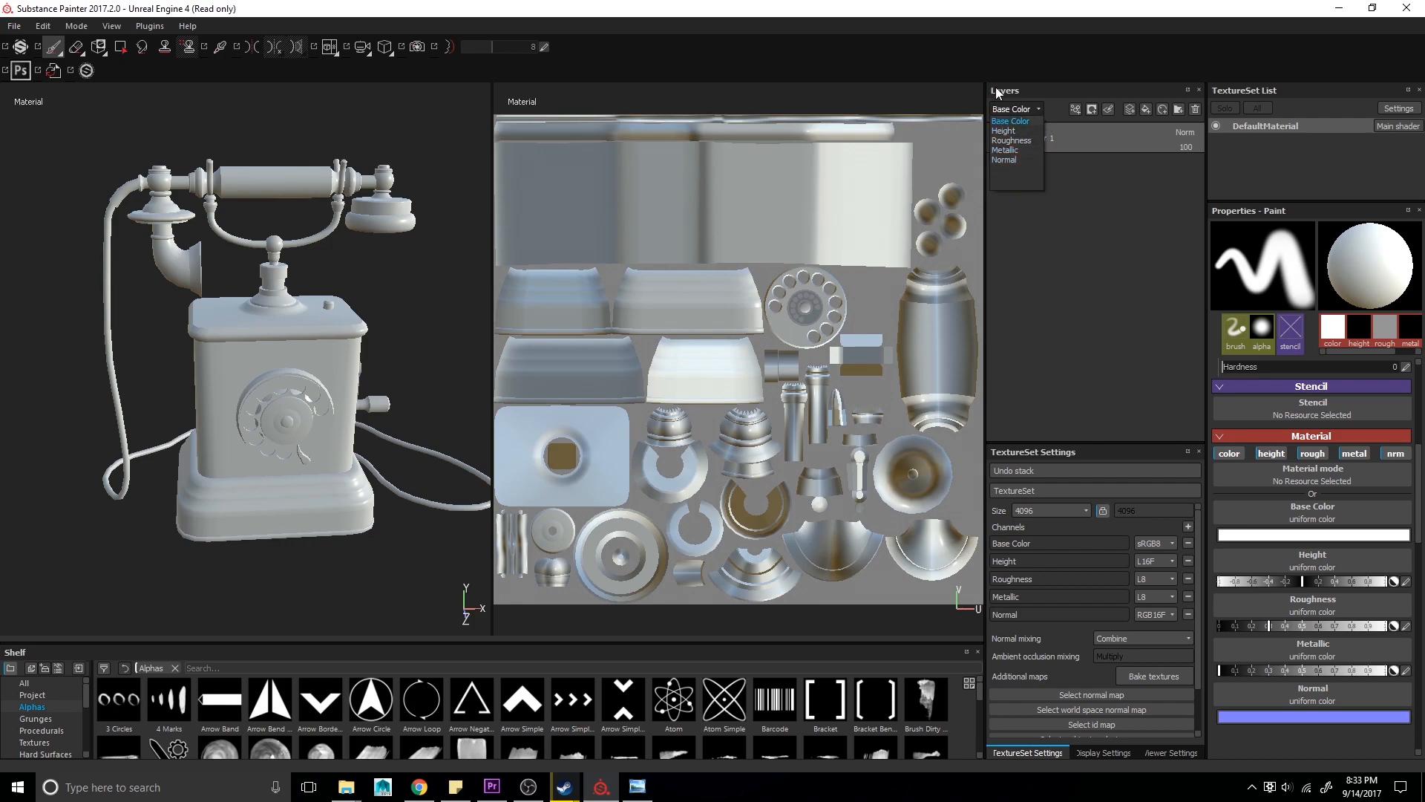
left_click(1020, 83)
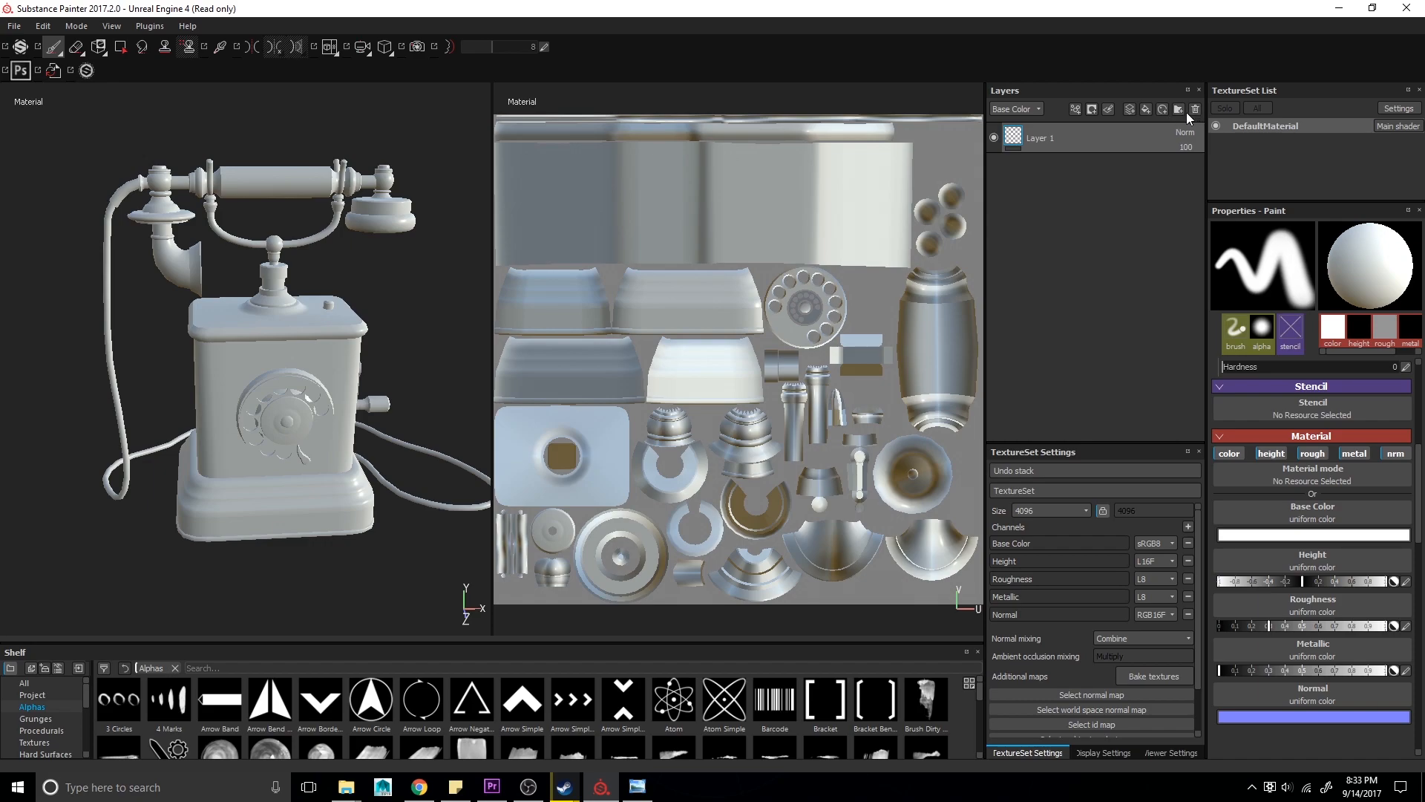
left_click(1129, 111)
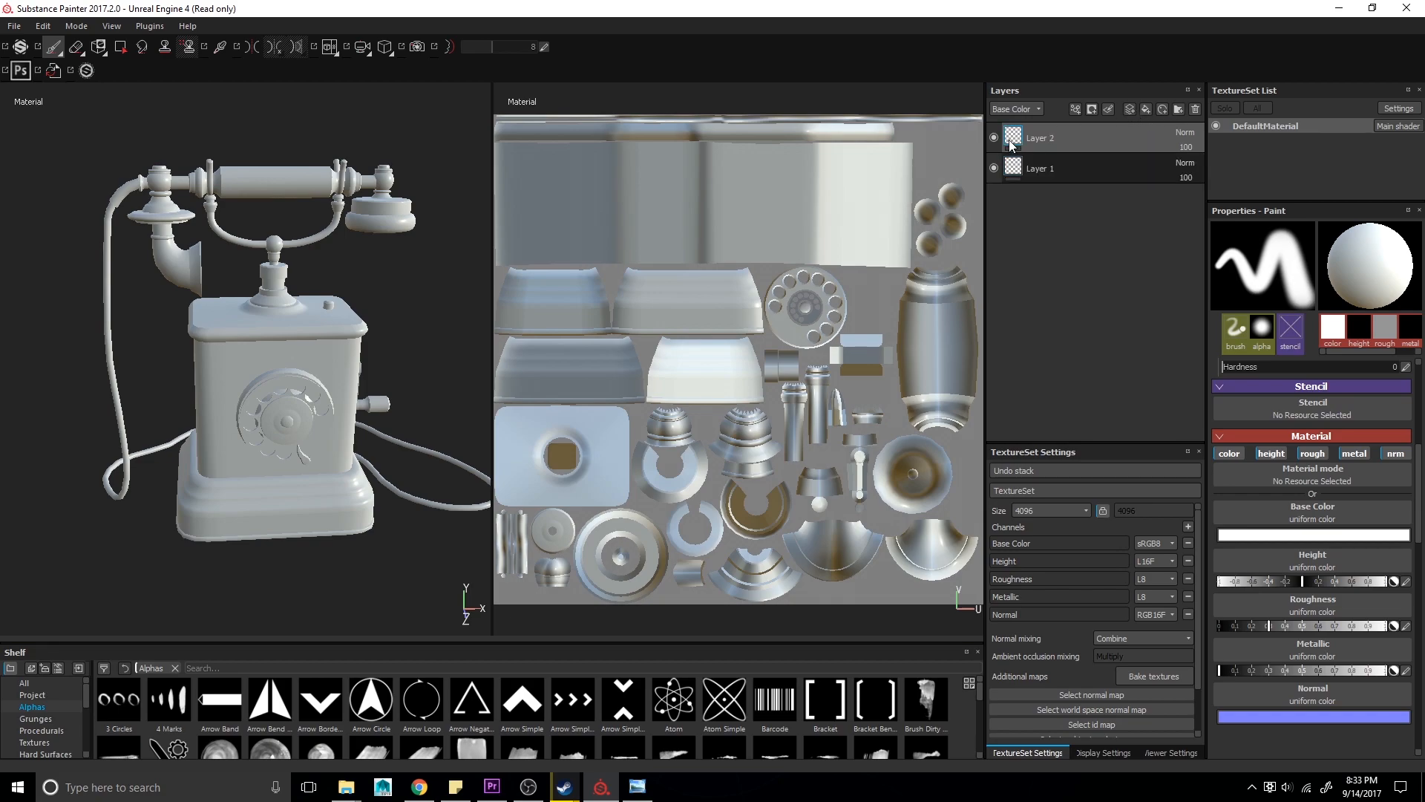
- Cycle the new layer's channel selector through Roughness and Metallic, returning to Base Color
left_click(1027, 110)
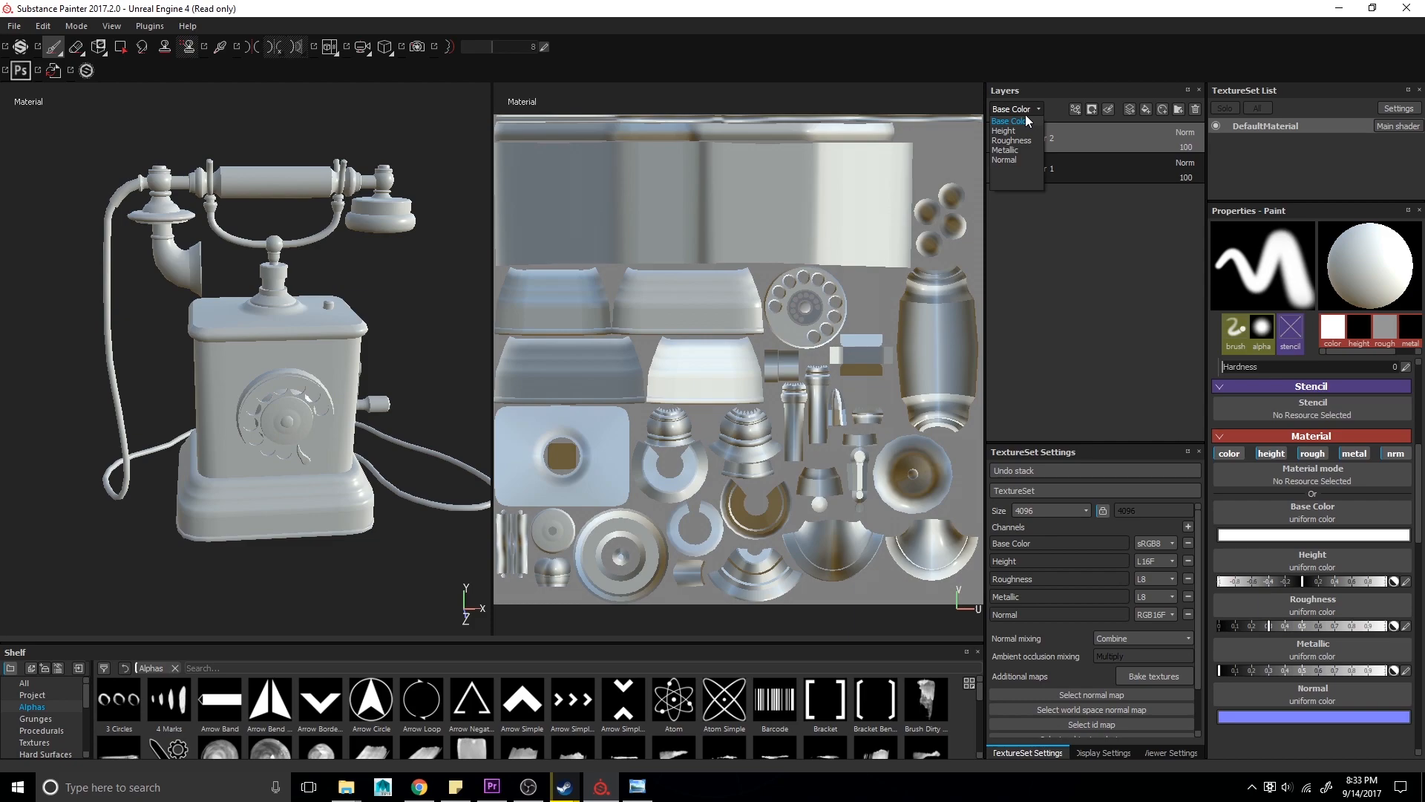
left_click(1027, 141)
left_click(1027, 109)
left_click(1025, 152)
left_click(1027, 109)
left_click(1022, 121)
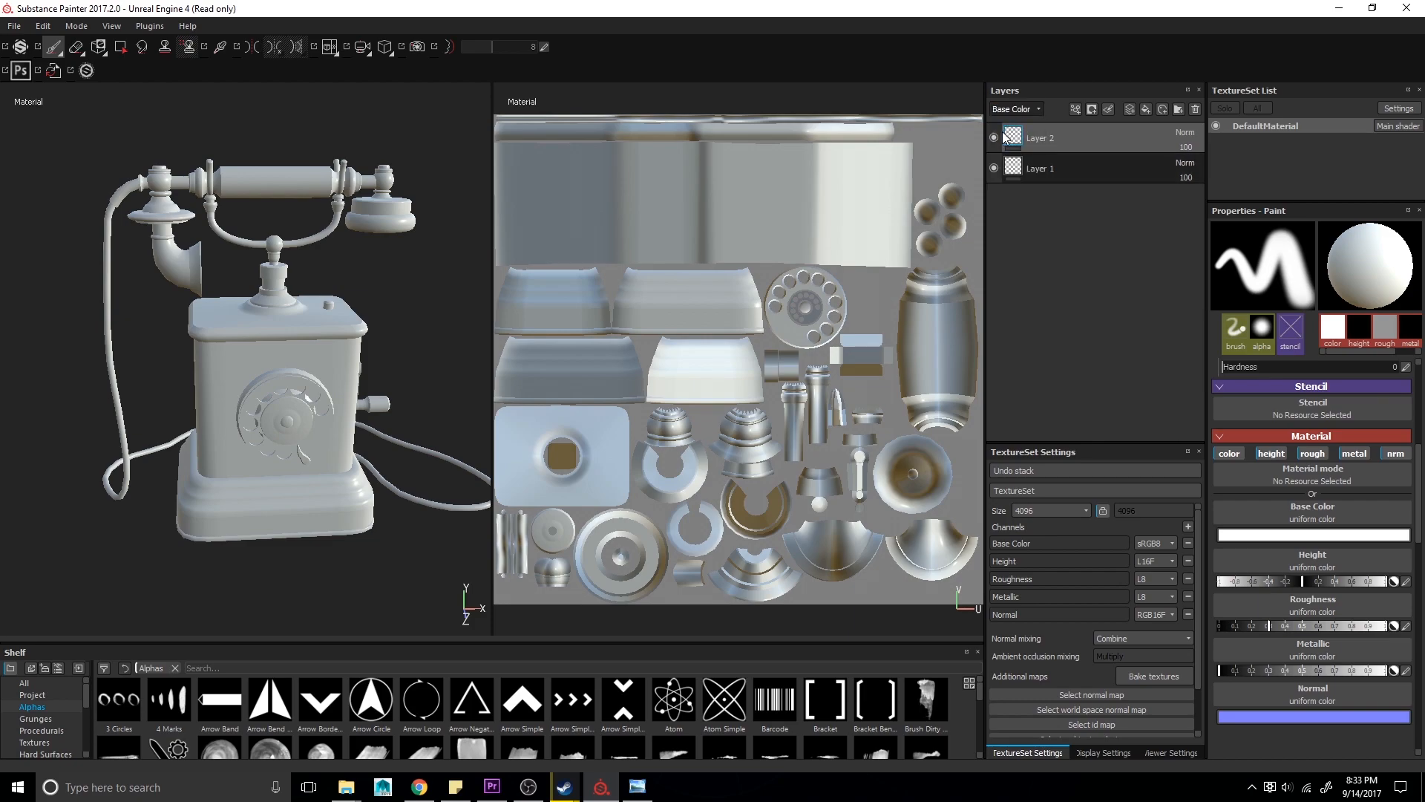
- Set the paint material's base color to red
left_click(1284, 536)
left_click_drag(1271, 647, 1412, 593)
left_click(1394, 587)
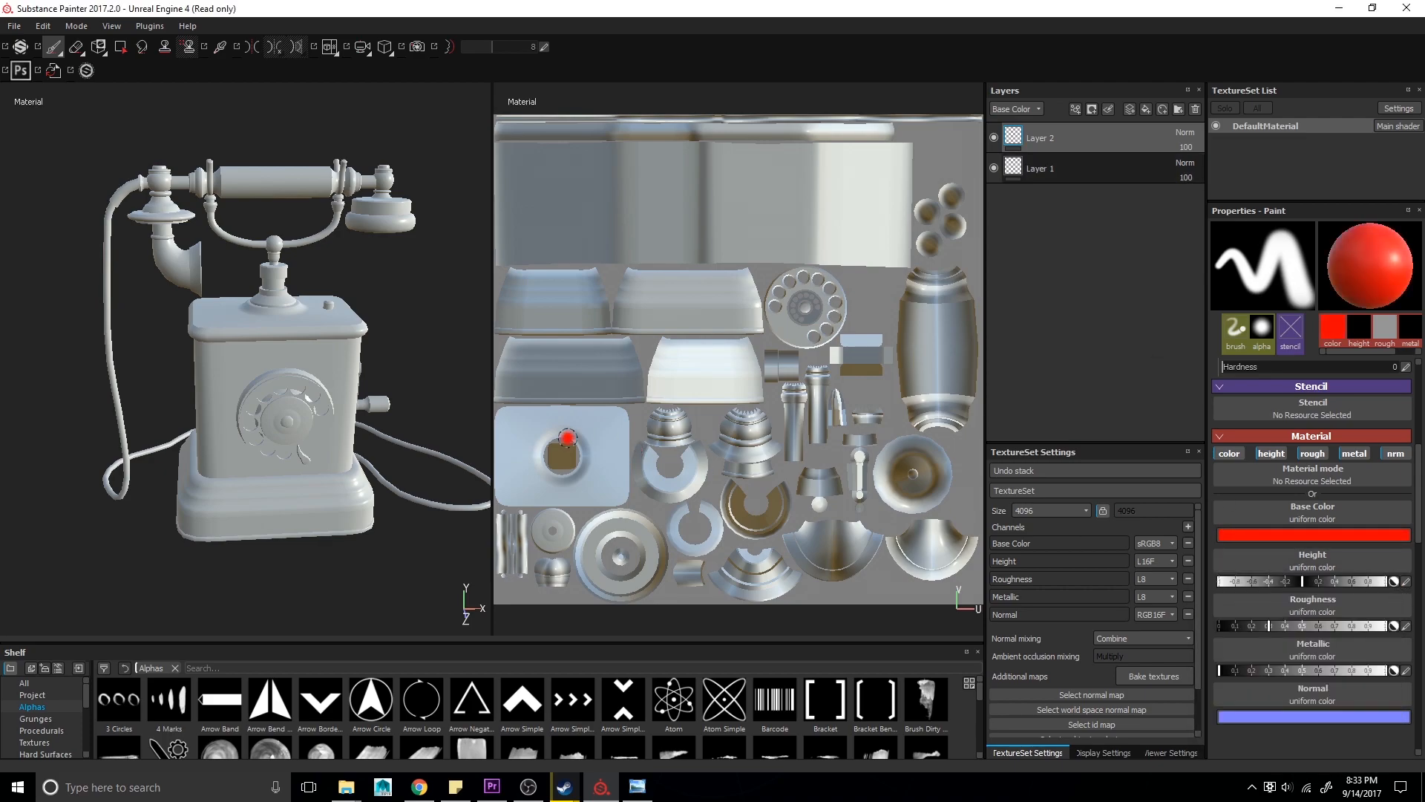
- Paint red test strokes across the telephone body's front and around the dial on the new layer
mouse_move(299, 376)
left_mouse_down("alt")
mouse_move(218, 361)
mouse_move(235, 362)
left_mouse_up("alt")
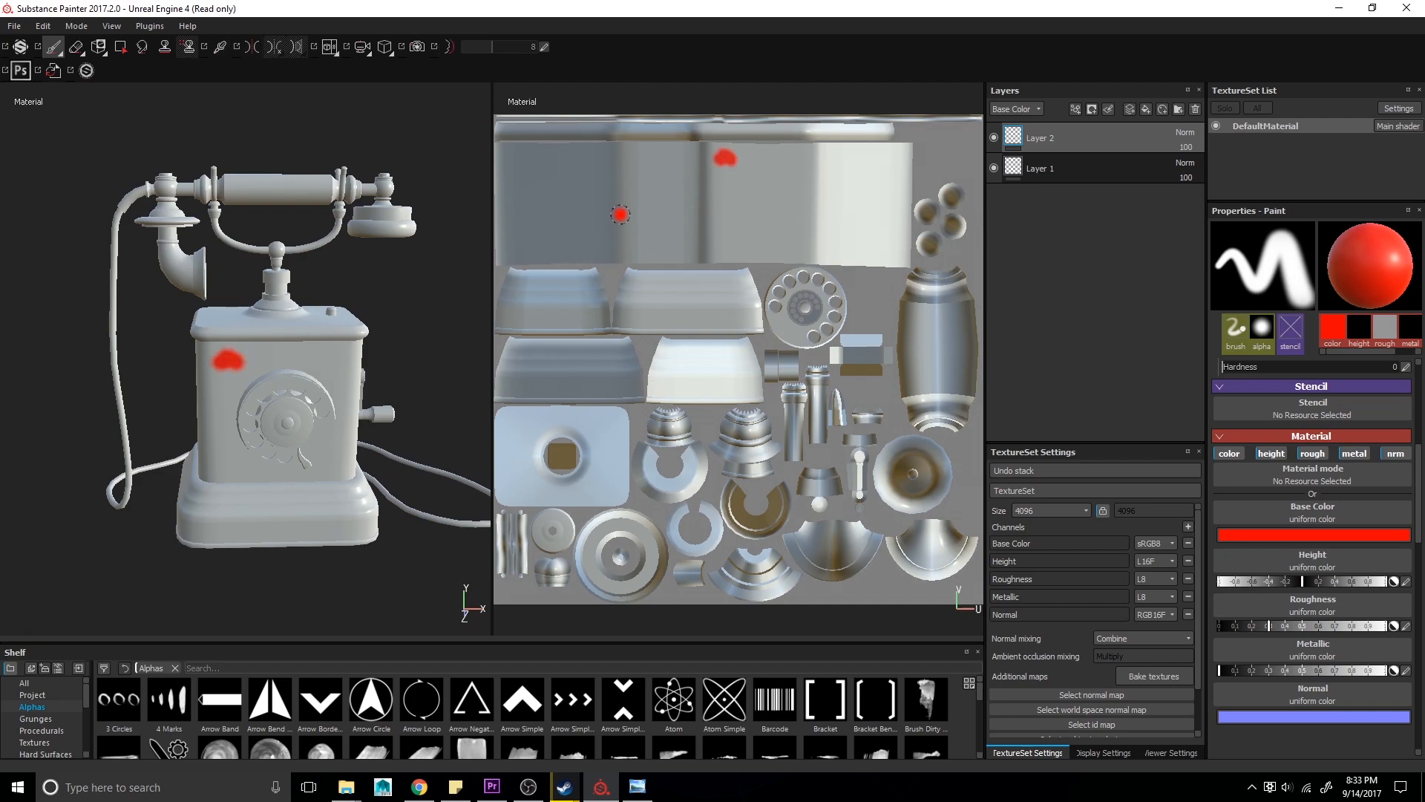
left_click_drag(666, 201, 838, 208)
mouse_move(323, 408)
left_mouse_down("alt")
mouse_move(290, 394)
mouse_move(344, 477)
left_mouse_up("alt")
right_click_drag(318, 442, 349, 516, "alt")
left_click_drag(368, 529, 319, 541, "alt")
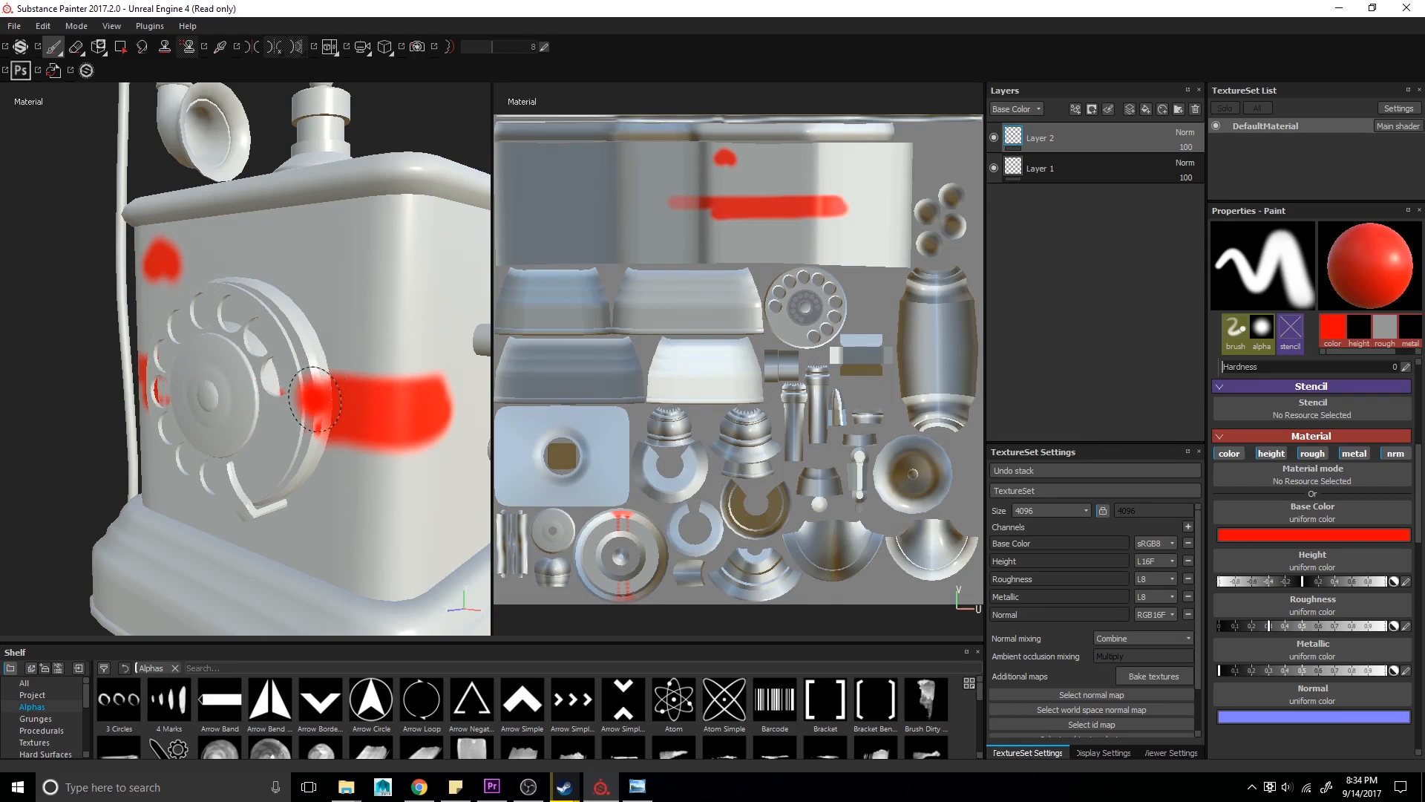
left_click_drag(279, 303, 287, 318, "alt")
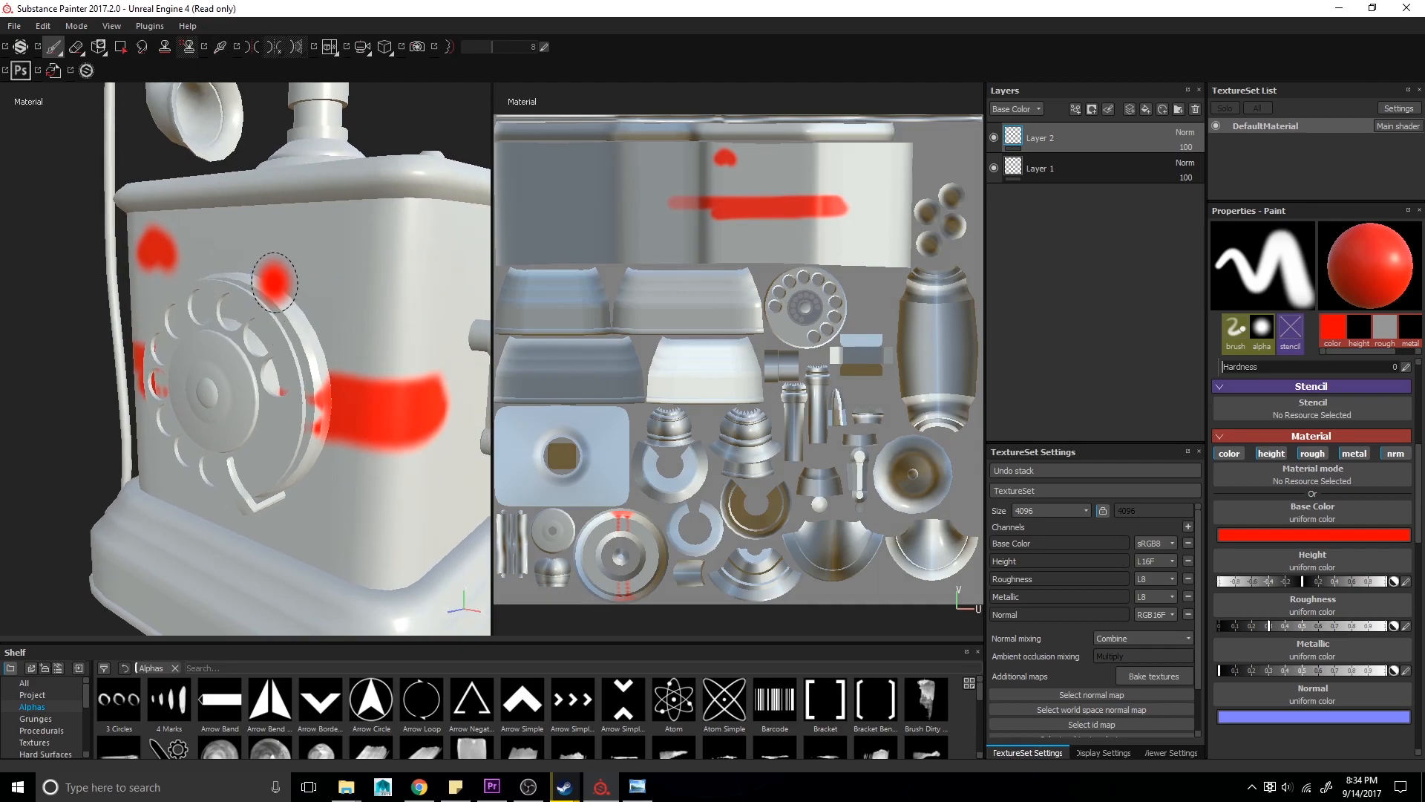
mouse_move(267, 272)
left_mouse_down()
mouse_move(314, 334)
mouse_move(258, 276)
mouse_move(326, 384)
mouse_move(260, 293)
mouse_move(272, 278)
left_mouse_up()
left_click_drag(307, 367, 360, 342, "alt")
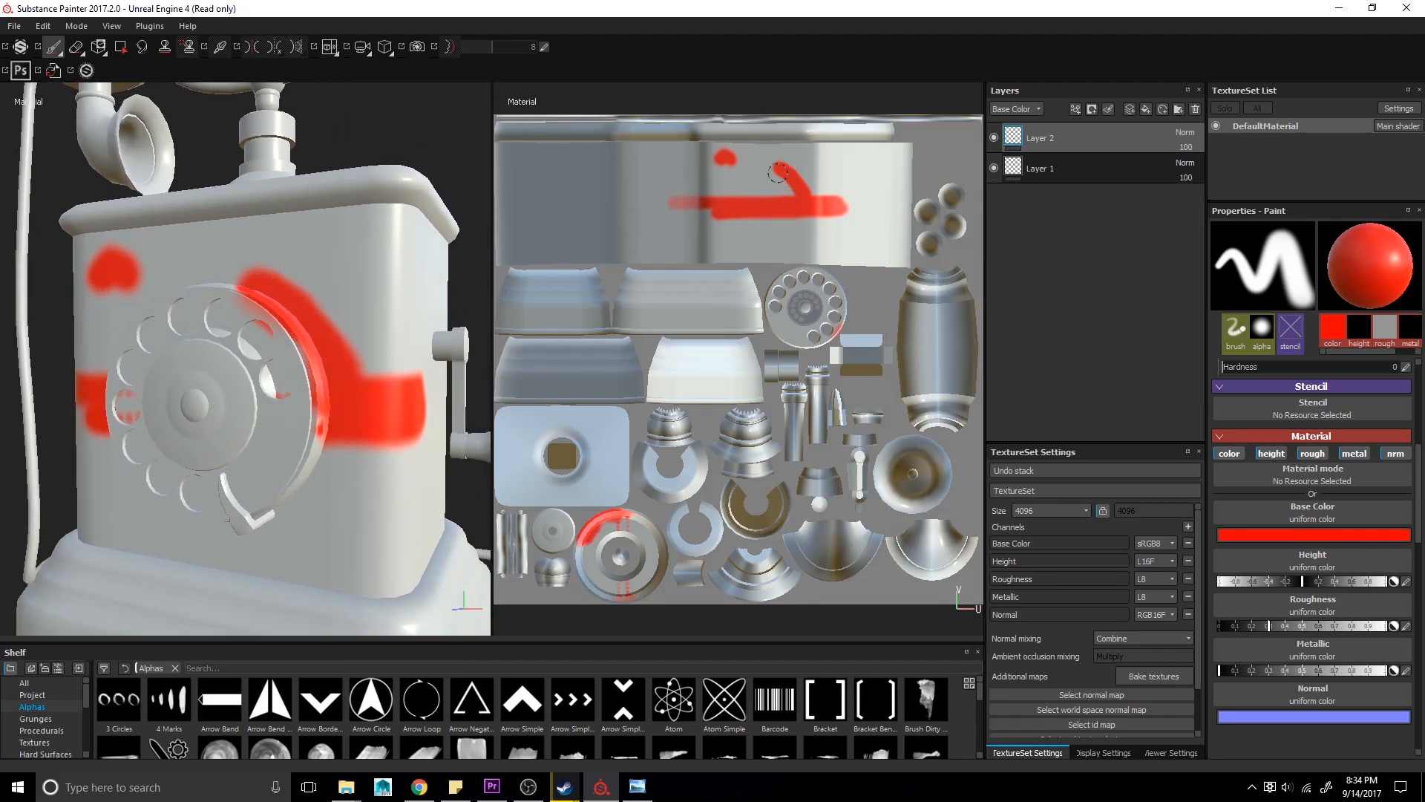
- Paint a short red stroke on the telephone body's UV island directly in the 2D texture view
mouse_move(764, 165)
left_mouse_down()
mouse_move(776, 173)
mouse_move(752, 171)
mouse_move(766, 175)
left_mouse_up()
left_click_drag(284, 365, 361, 412, "alt")
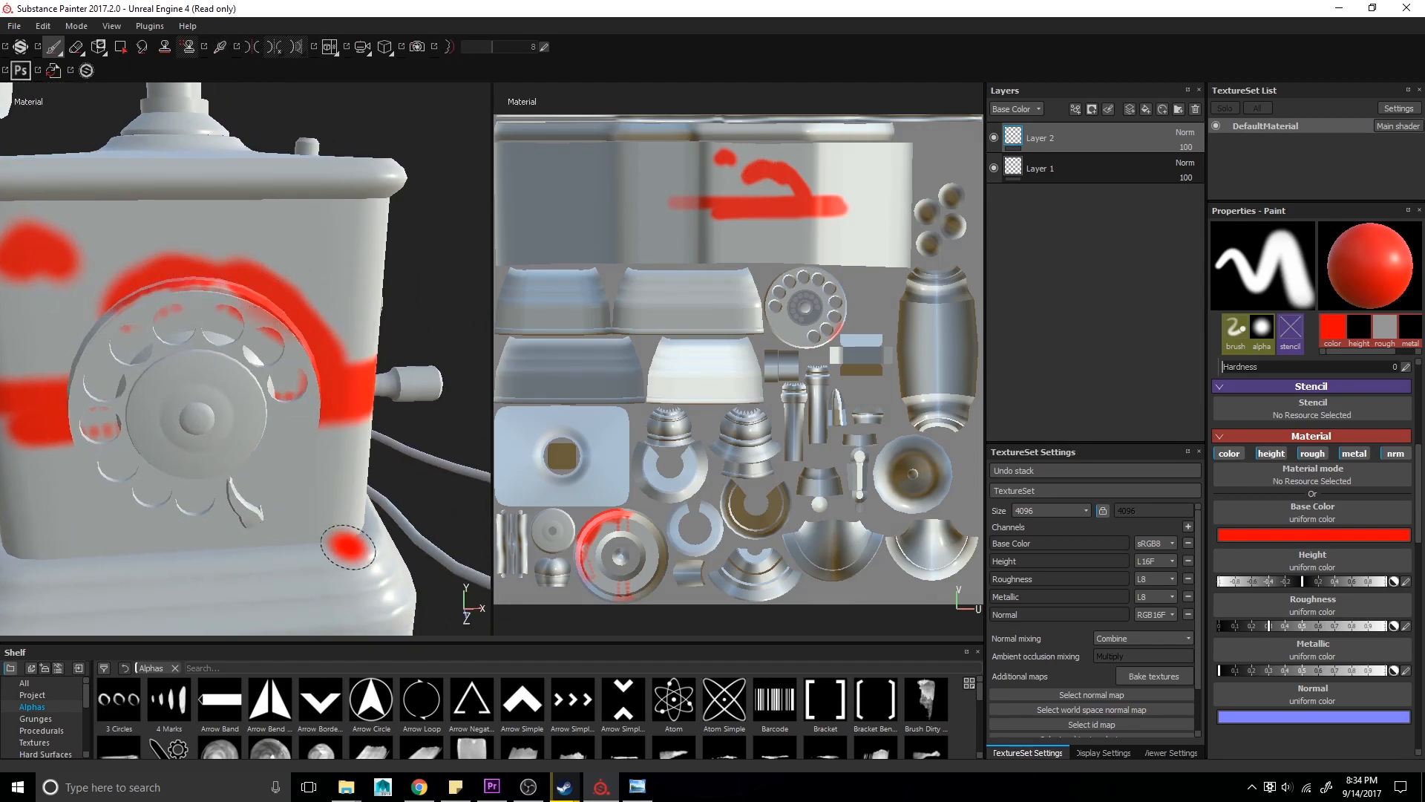
scroll(221, 390, "down", 1)
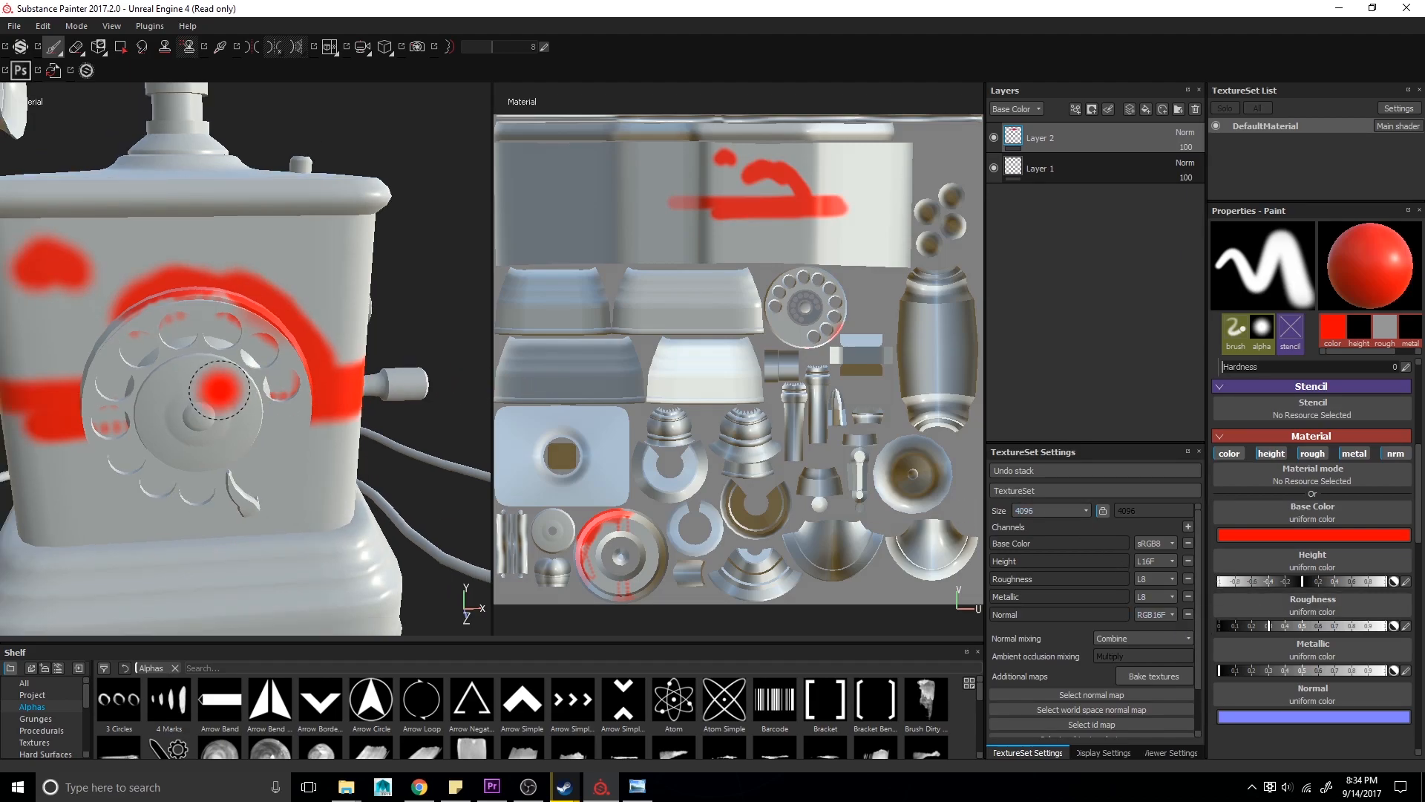
left_click_drag(363, 455, 336, 447, "alt")
mouse_move(283, 389)
left_mouse_down("alt")
mouse_move(282, 405)
mouse_move(209, 373)
left_mouse_up("alt")
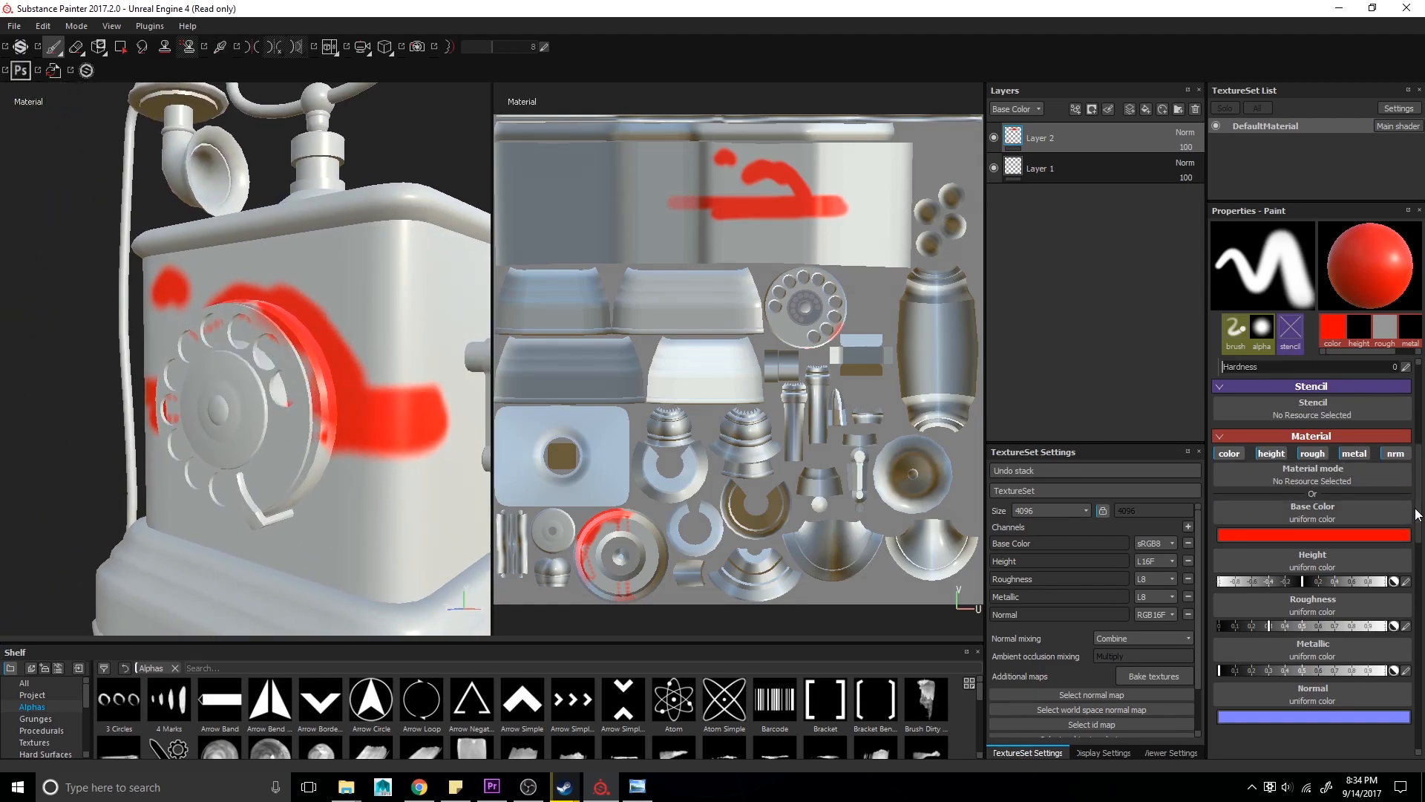
- Set the brush alignment to UV and paint a horizontal stroke across the body's UV island in the 2D view
scroll(1322, 453, "up", 4)
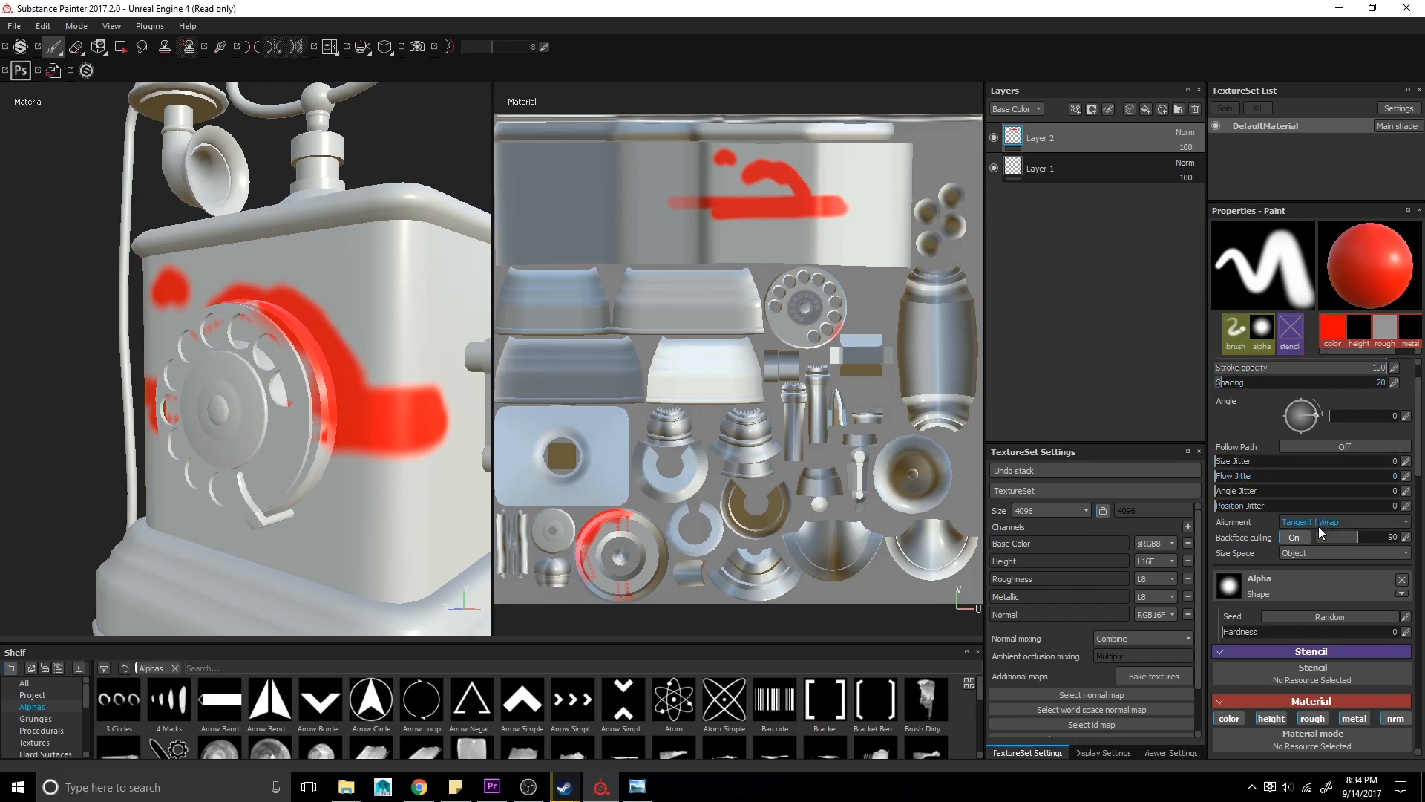
left_click(1344, 519)
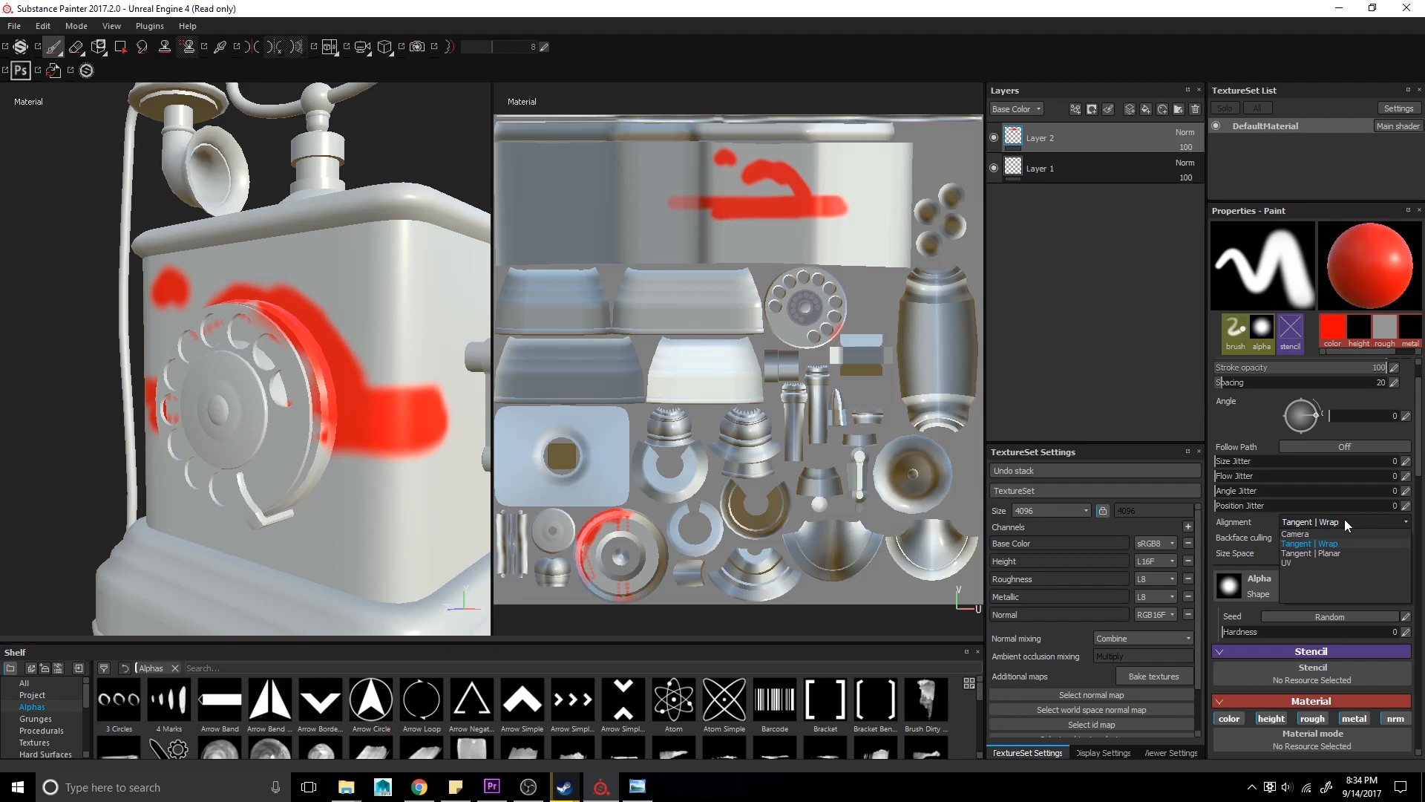
left_click(1283, 559)
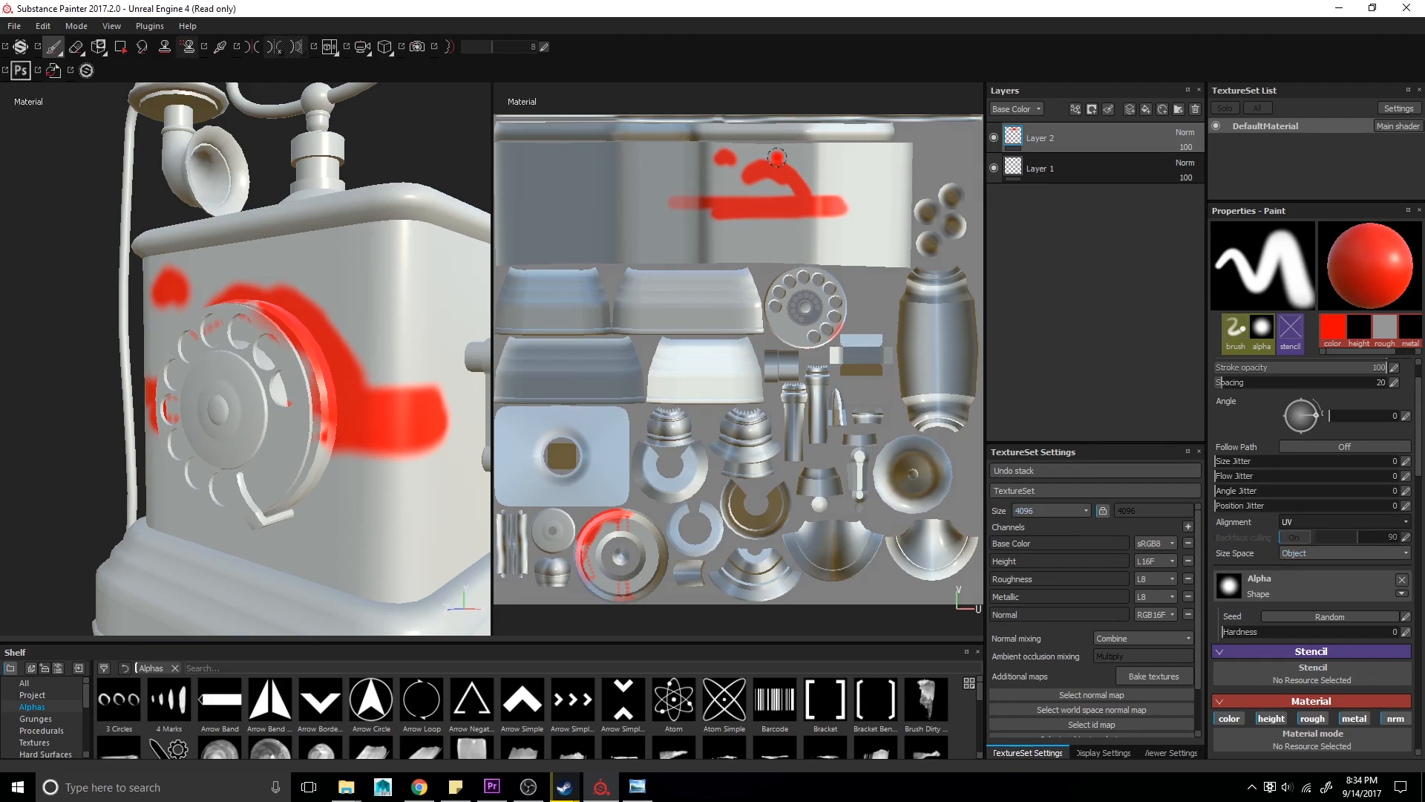
left_click_drag(720, 220, 830, 238)
mouse_move(294, 449)
left_mouse_down("alt")
mouse_move(289, 395)
mouse_move(477, 413)
mouse_move(280, 435)
mouse_move(299, 433)
left_mouse_up("alt")
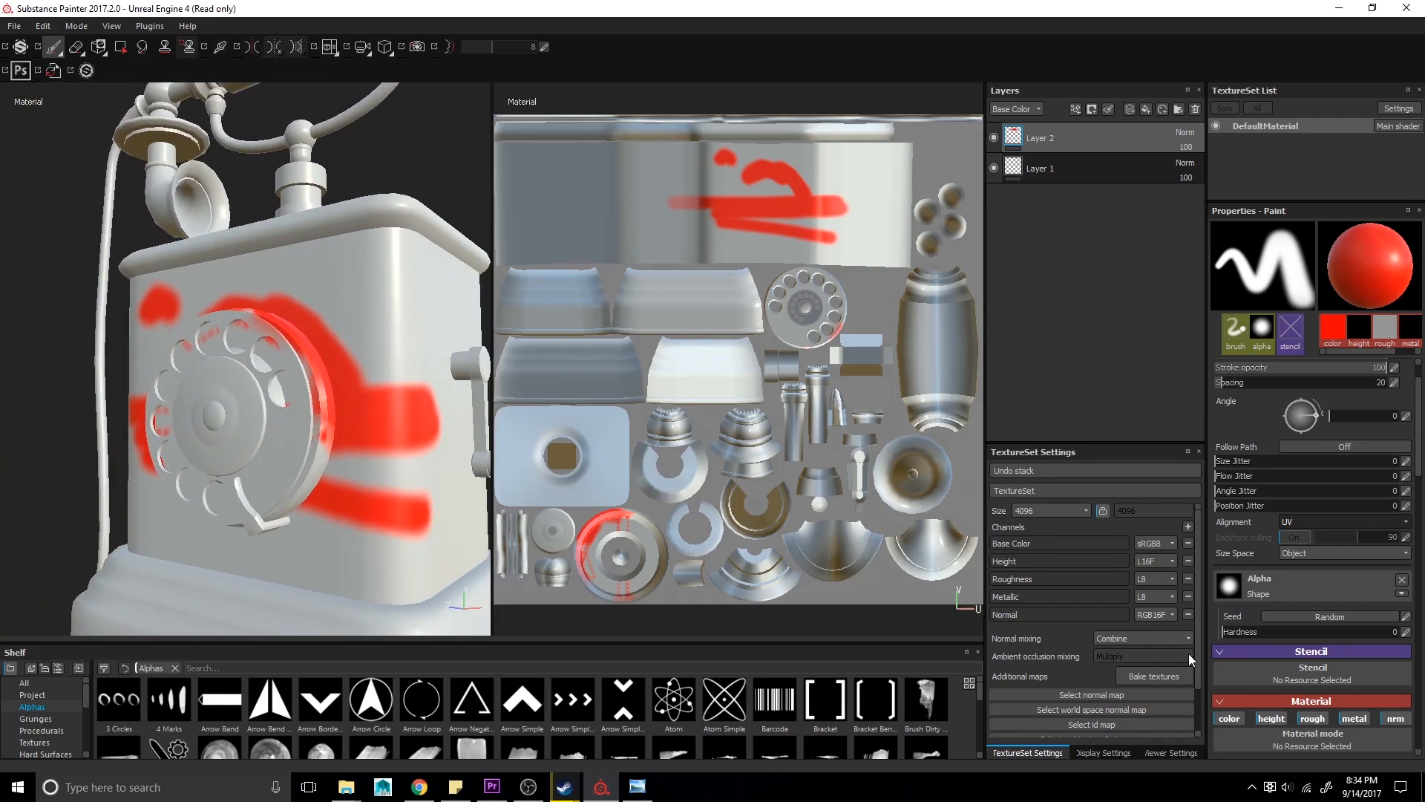
- Set the brush's size space to Viewport
left_click(1347, 551)
left_click(1347, 551)
middle_click_drag(292, 166, 271, 361, "alt")
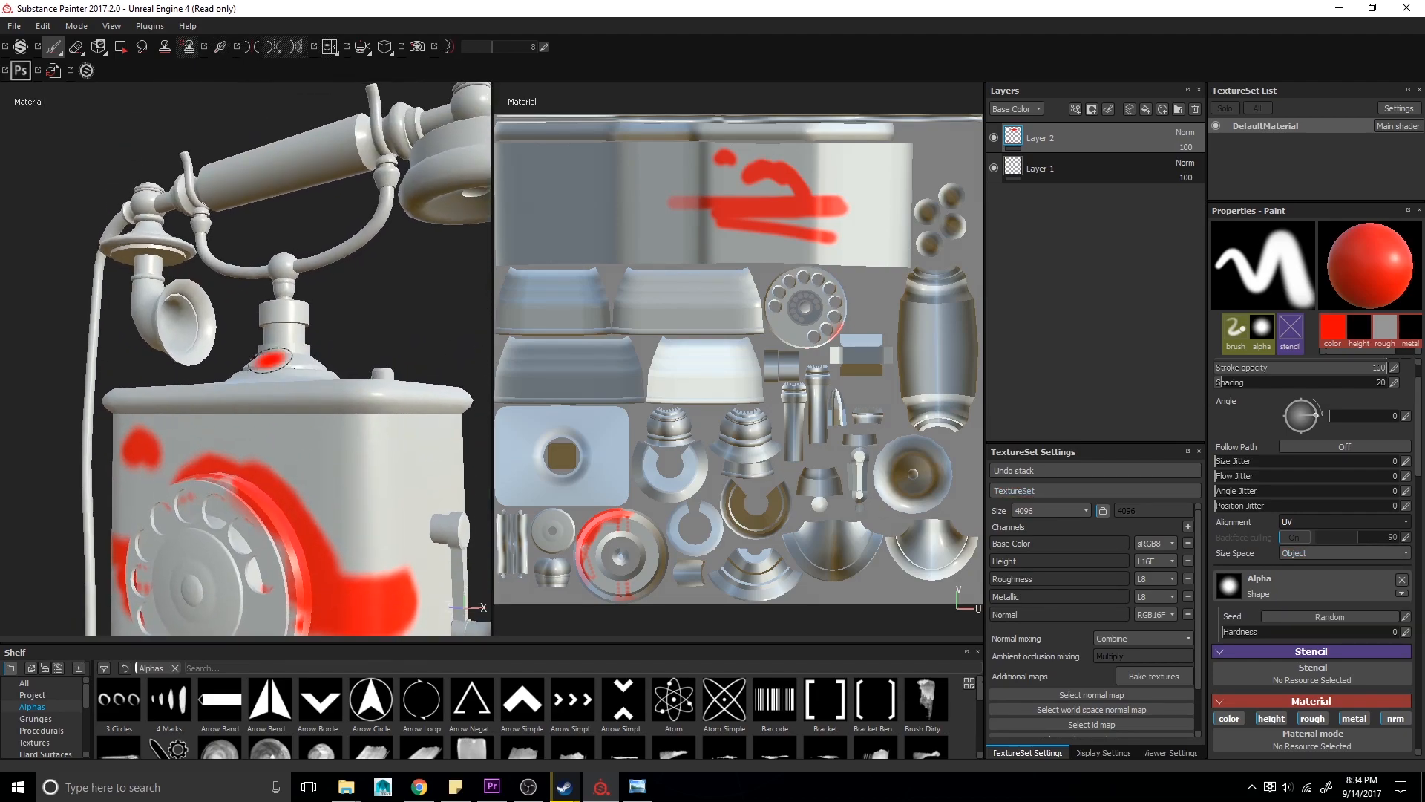
left_click(1341, 554)
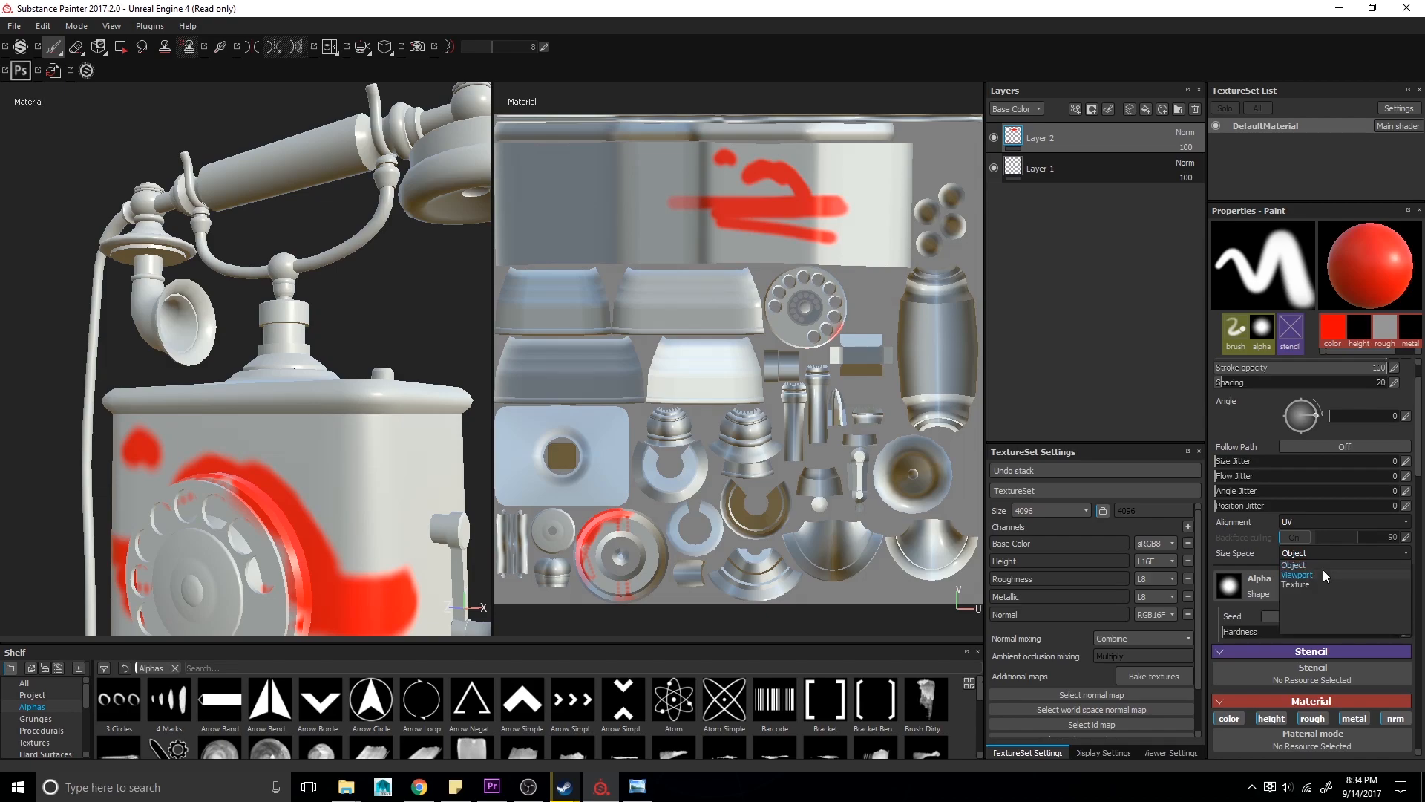
left_click(1322, 573)
scroll(348, 310, "up", 8)
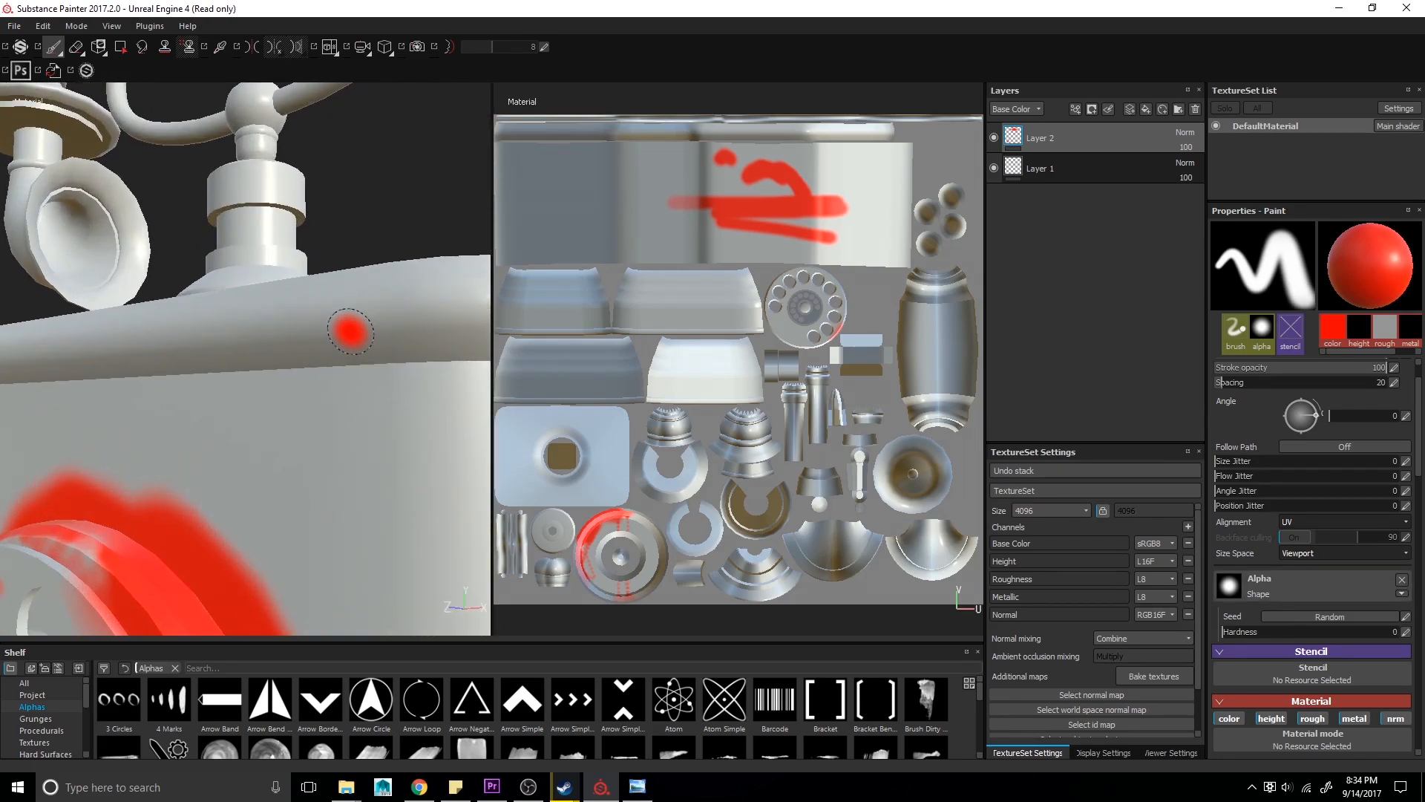
scroll(355, 422, "down", 10)
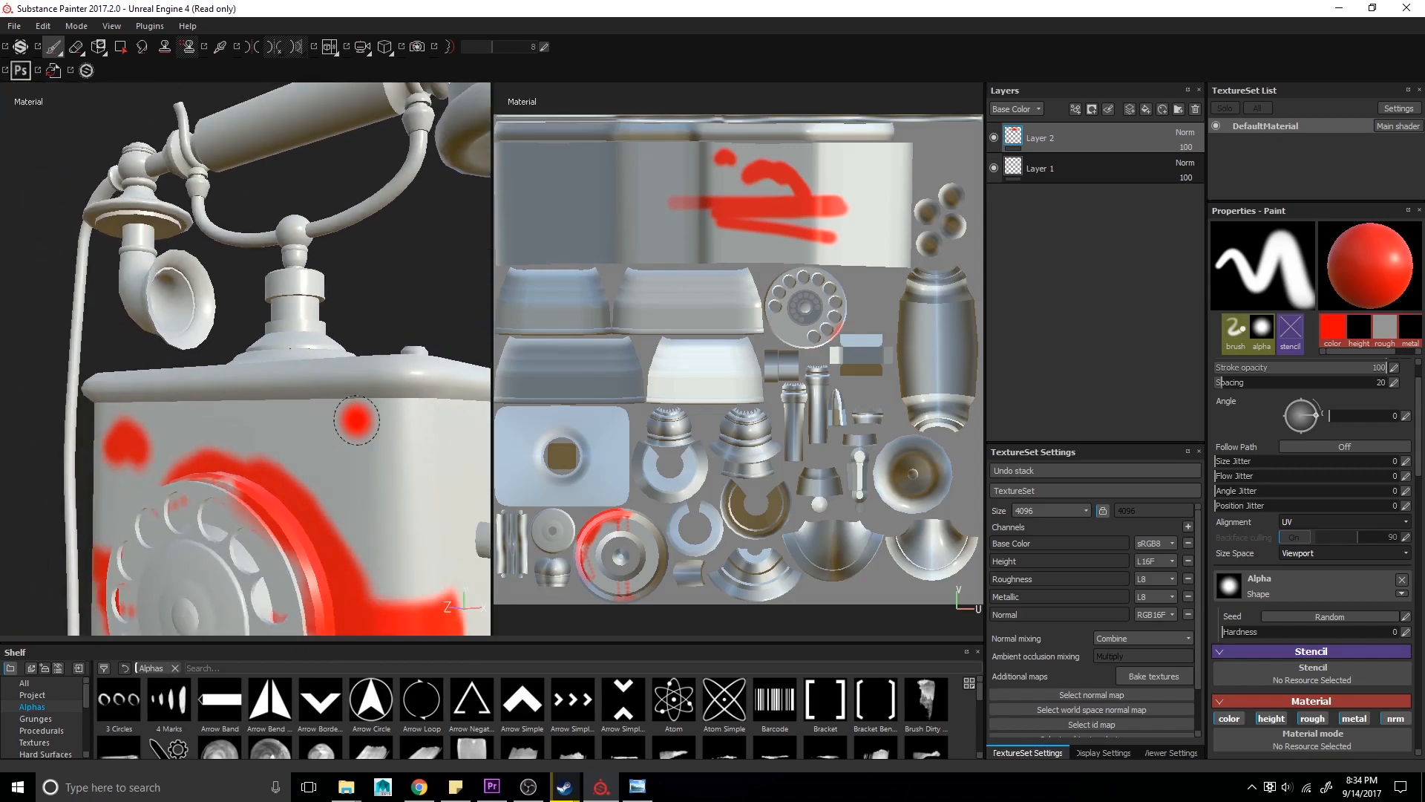
- Change the brush's size space to Texture
left_click(1344, 552)
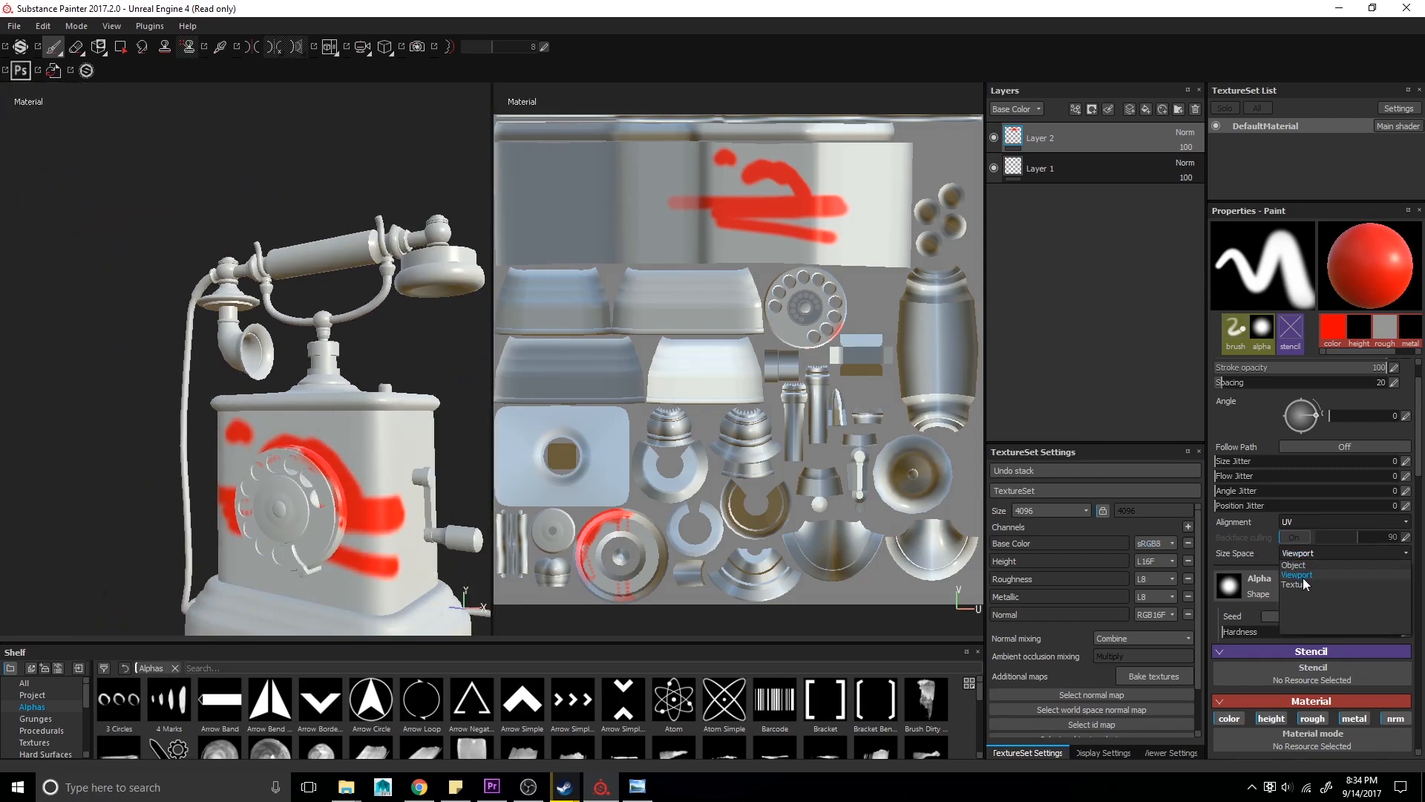
left_click(1306, 589)
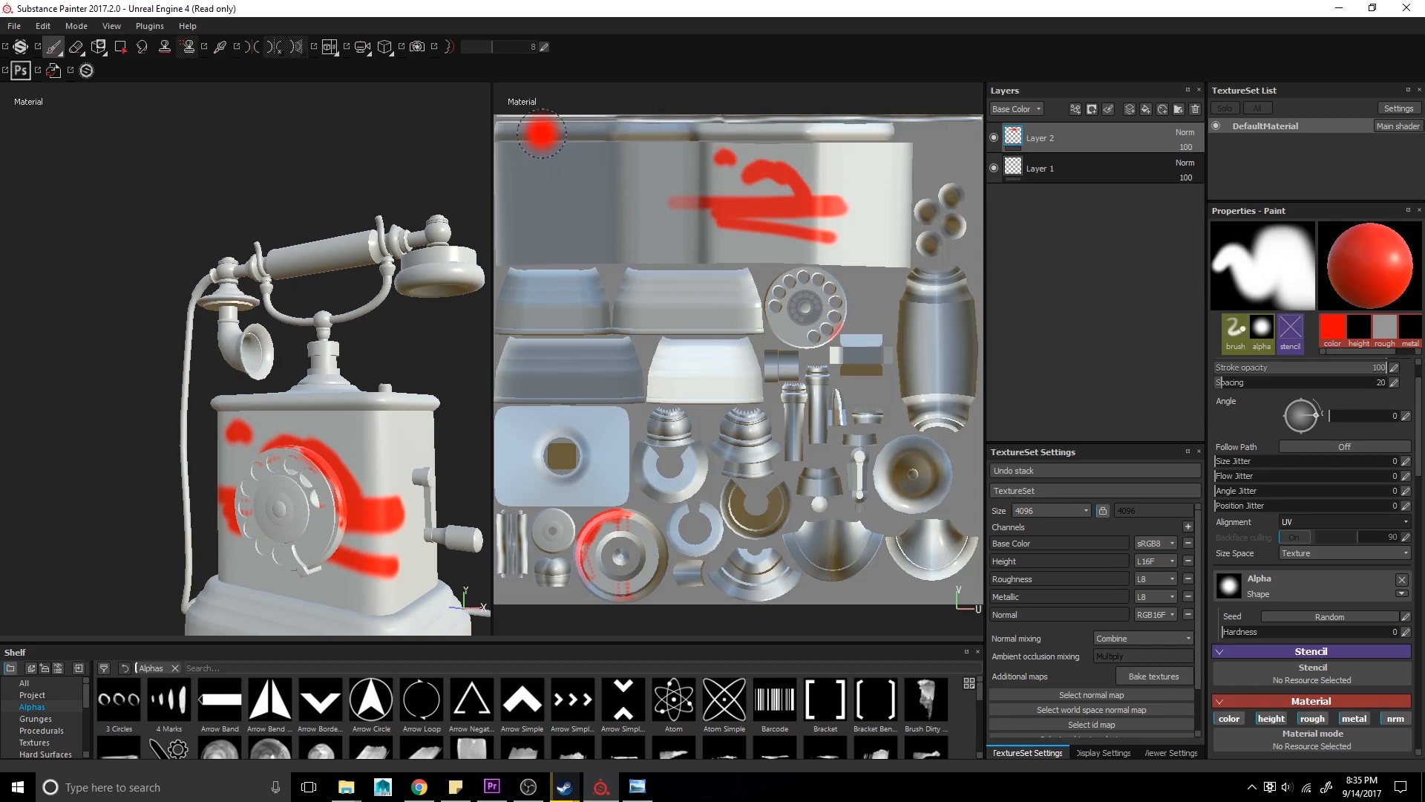
mouse_move(419, 410)
left_mouse_down("alt")
mouse_move(353, 413)
mouse_move(404, 423)
mouse_move(384, 429)
mouse_move(387, 407)
left_mouse_up("alt")
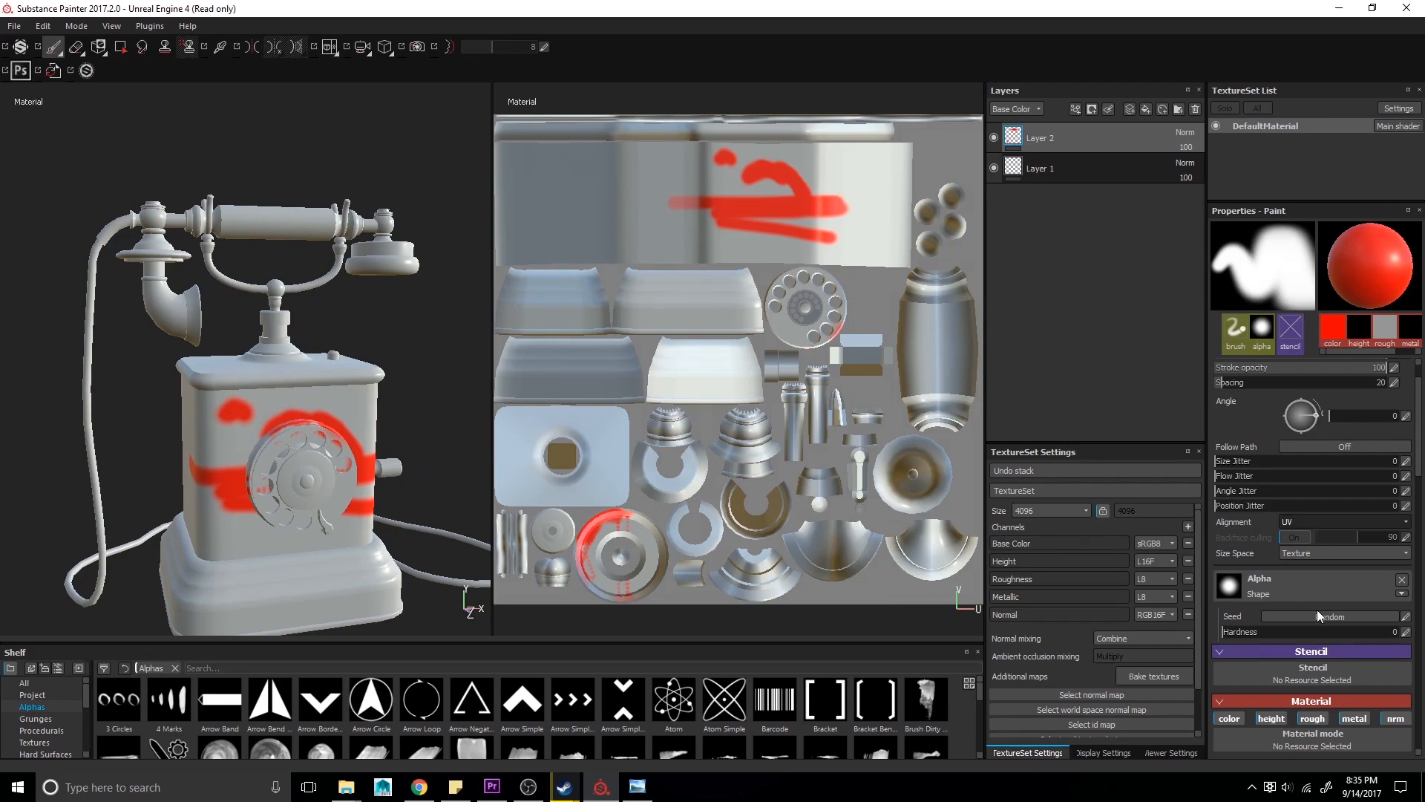
- Set the paint material's metallic to maximum and lower its roughness to near zero
scroll(1321, 613, "down", 5)
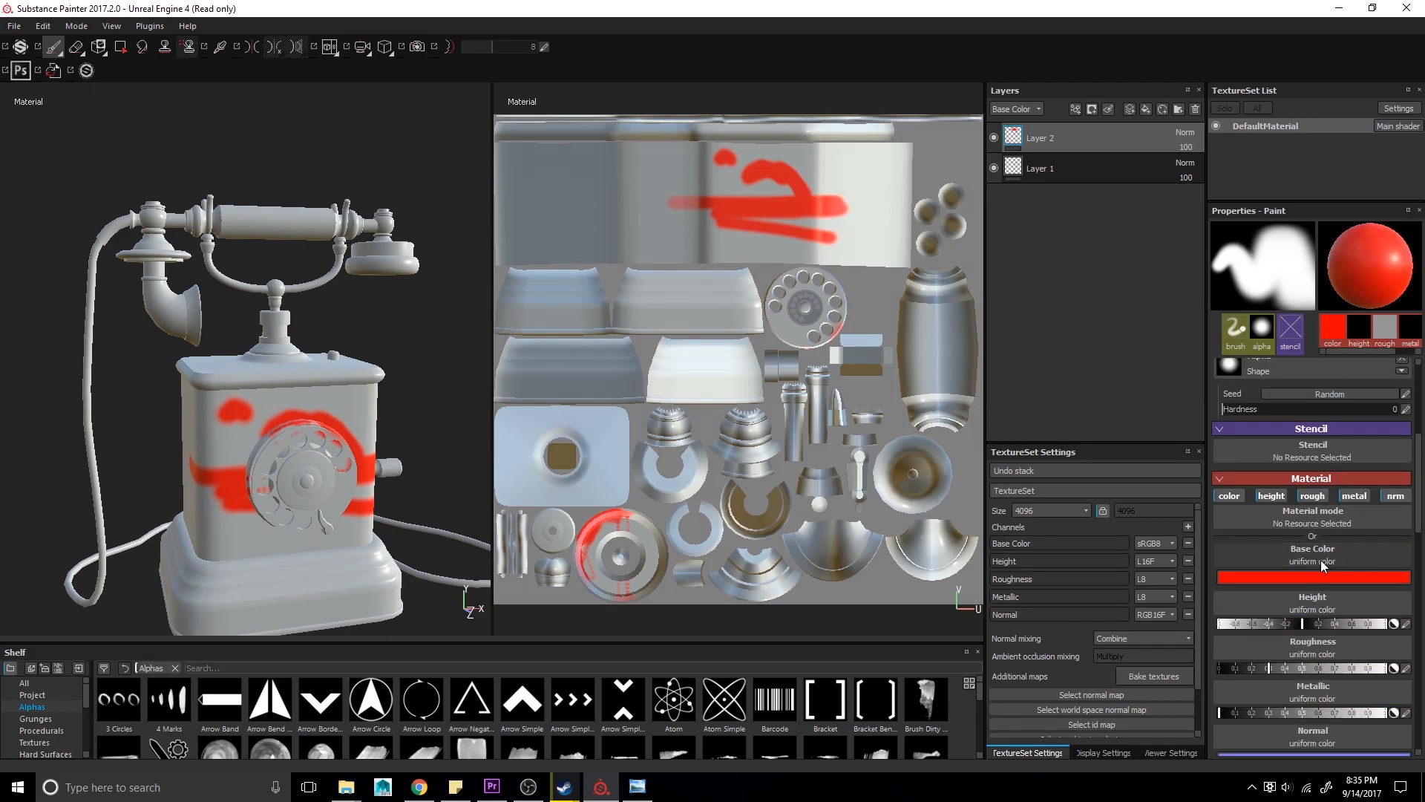
scroll(1321, 560, "down", 1)
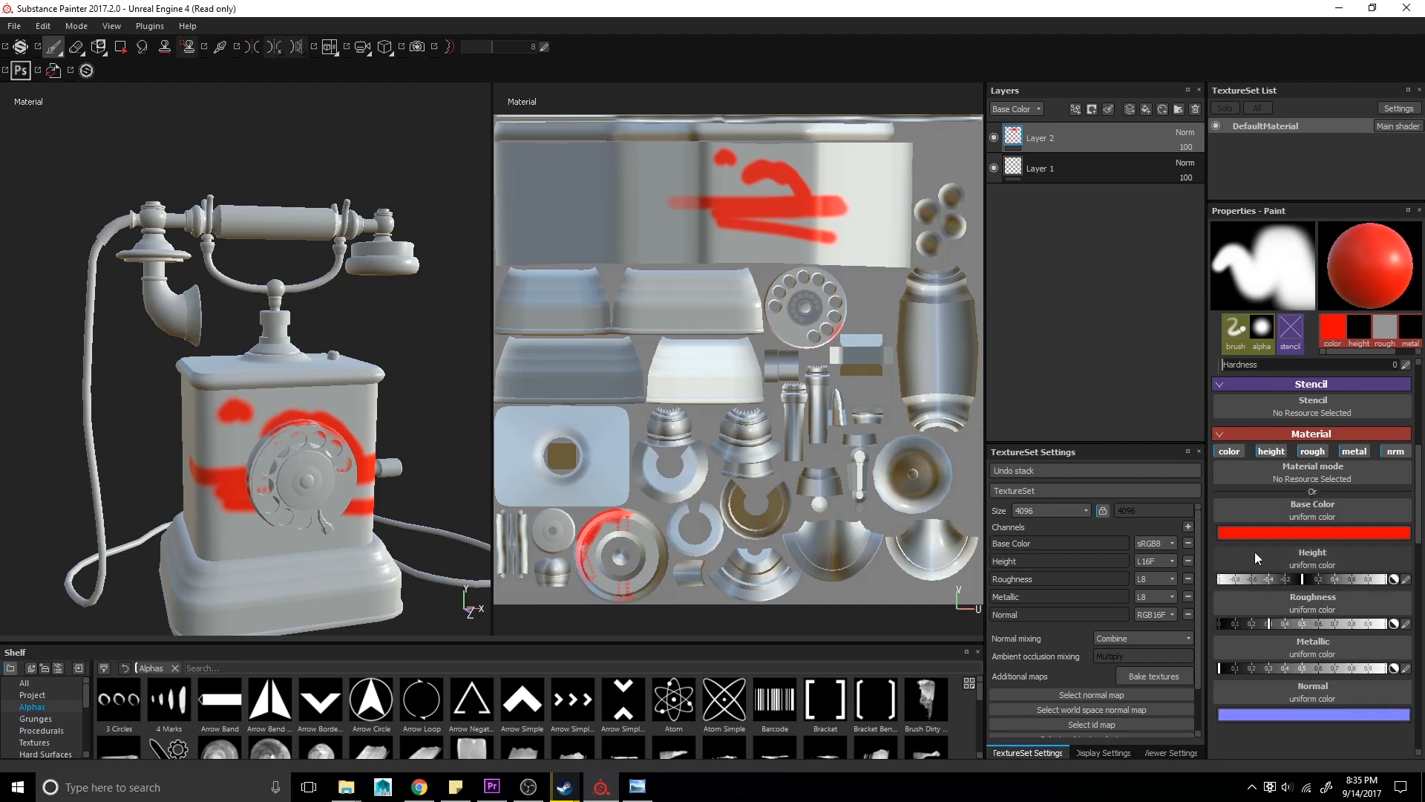
left_click_drag(297, 534, 259, 547, "alt")
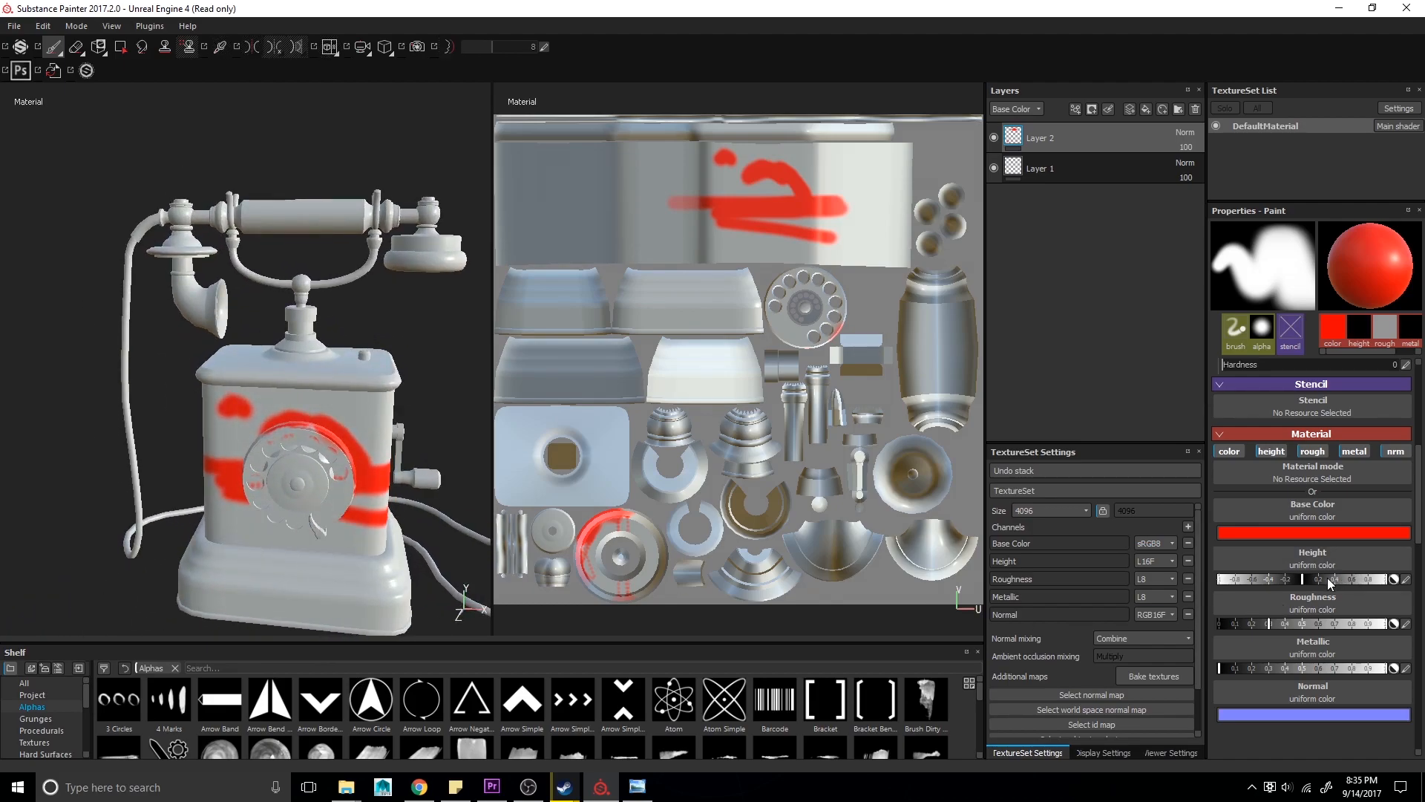
left_click_drag(1233, 668, 1367, 668)
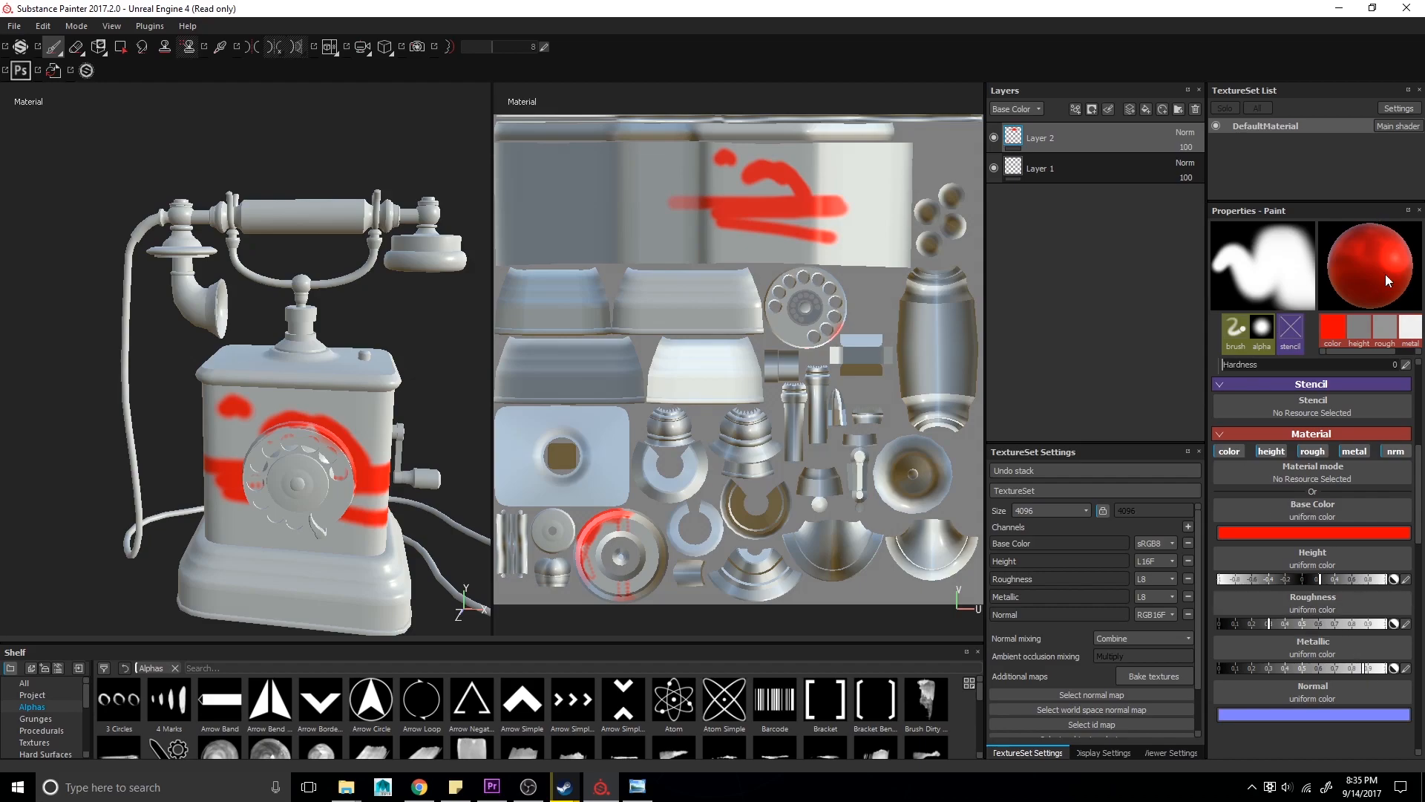
left_click_drag(1269, 624, 1239, 624)
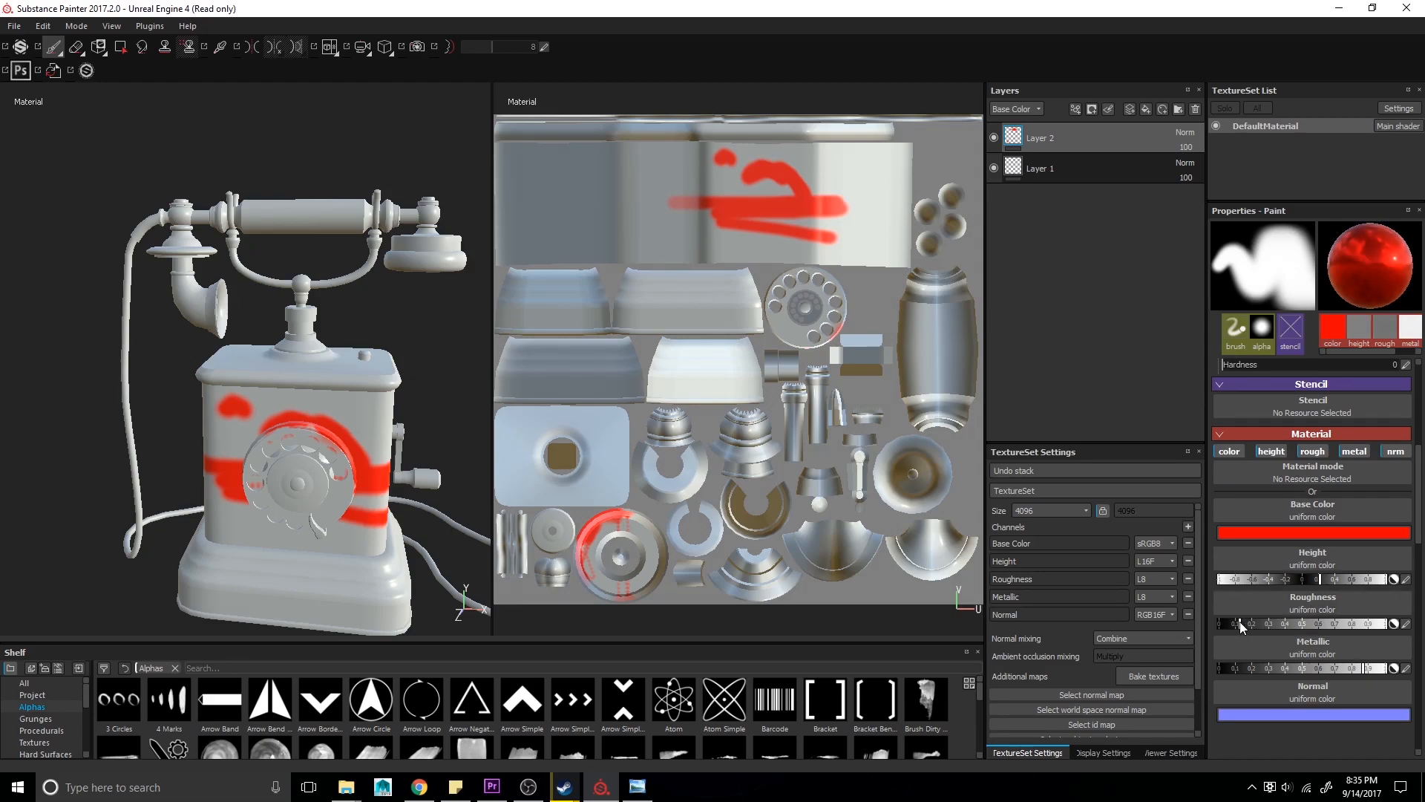
- Paint glossy red metallic strokes over the body's top around the handset stem and on the lower body
left_click_drag(350, 375, 343, 426, "alt")
scroll(328, 327, "down", 2)
mouse_move(325, 327)
left_mouse_down()
mouse_move(327, 342)
mouse_move(289, 356)
mouse_move(267, 342)
mouse_move(297, 330)
mouse_move(286, 334)
left_mouse_up()
mouse_move(285, 327)
right_mouse_down("alt")
mouse_move(238, 398)
mouse_move(303, 375)
mouse_move(349, 309)
right_mouse_up("alt")
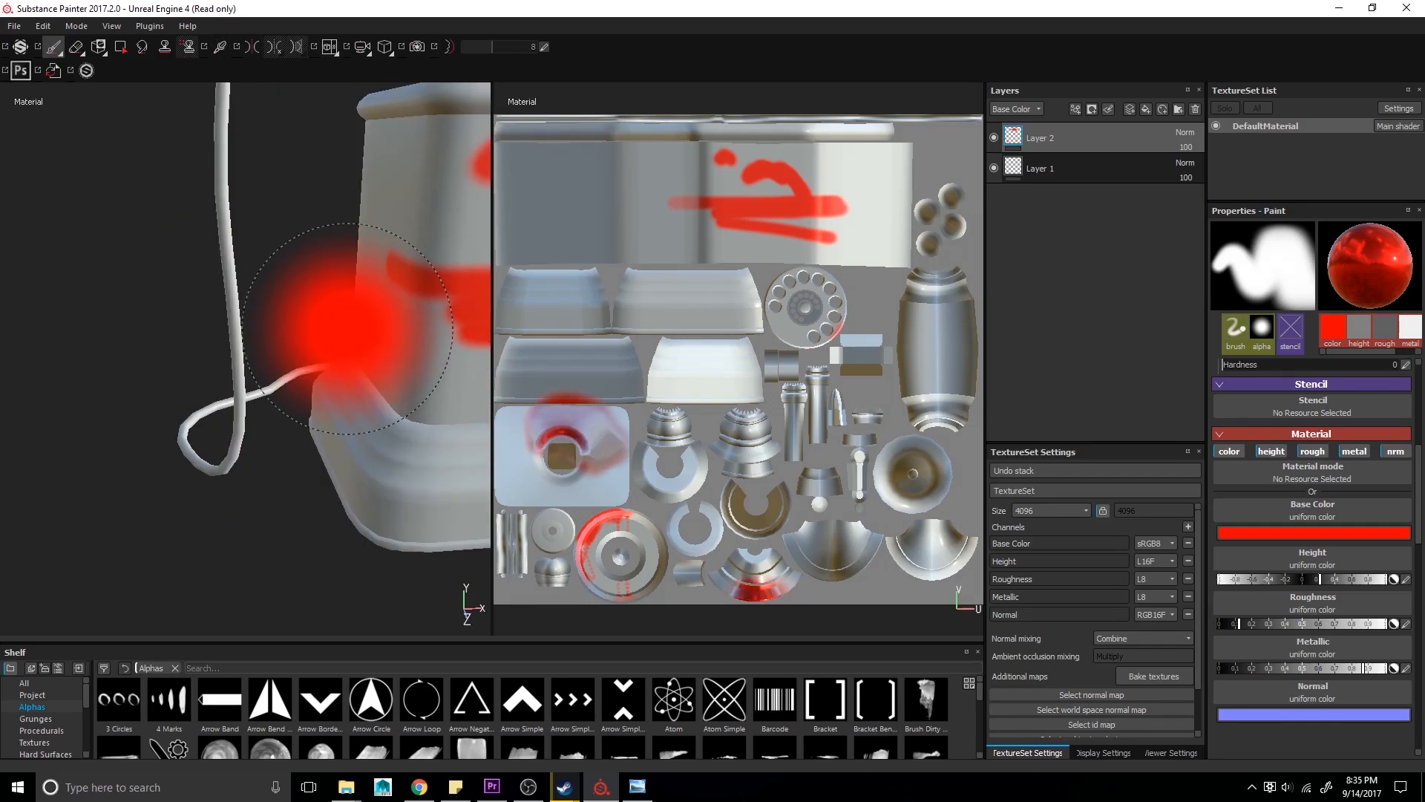
middle_click_drag(350, 308, 178, 434, "alt")
mouse_move(178, 434)
left_mouse_down("alt")
mouse_move(234, 423)
mouse_move(133, 388)
mouse_move(313, 473)
left_mouse_up("alt")
right_click_drag(313, 473, 244, 393, "alt")
mouse_move(245, 393)
middle_mouse_down("alt")
mouse_move(207, 261)
mouse_move(243, 297)
middle_mouse_up("alt")
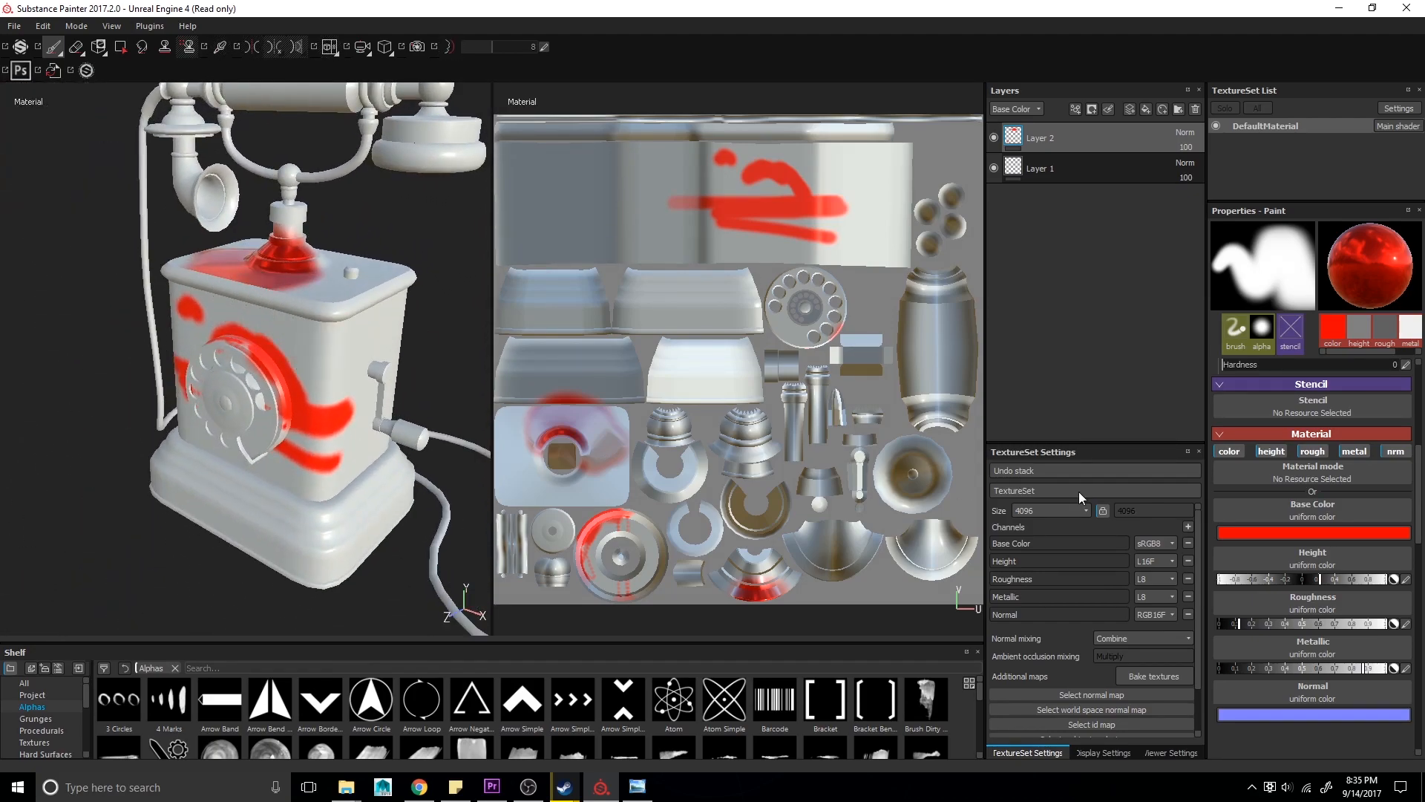
- Switch the viewports to display the Base Color channel alone and paint a spot on the body's left side
mouse_move(378, 373)
left_mouse_down("alt")
mouse_move(344, 410)
mouse_move(342, 387)
left_mouse_up("alt")
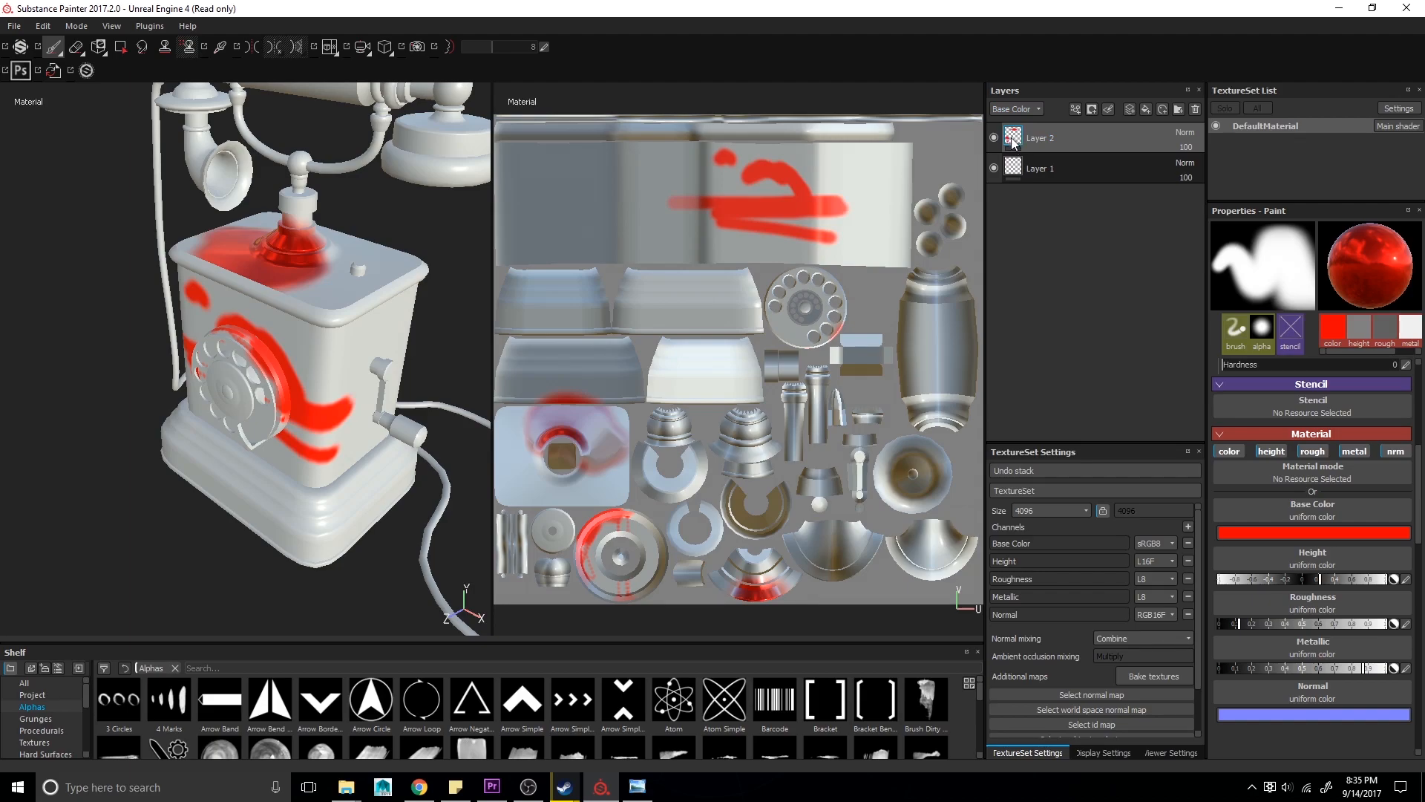
left_click(1037, 107)
left_click(1019, 134)
left_click(1019, 117)
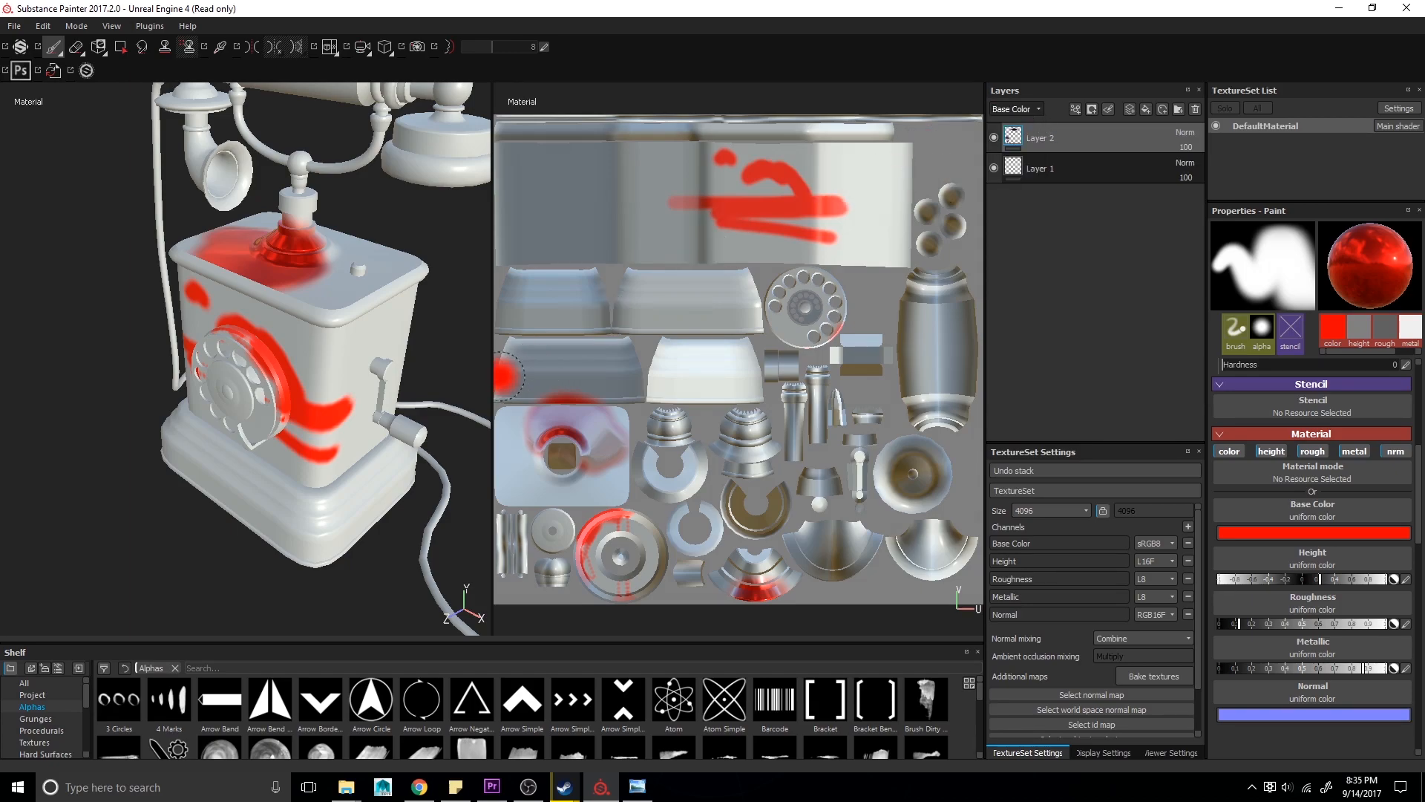
mouse_move(371, 388)
left_mouse_down("alt")
mouse_move(346, 357)
mouse_move(338, 380)
mouse_move(456, 370)
left_mouse_up("alt")
key("c")
left_click_drag(9, 358, 103, 339, "alt")
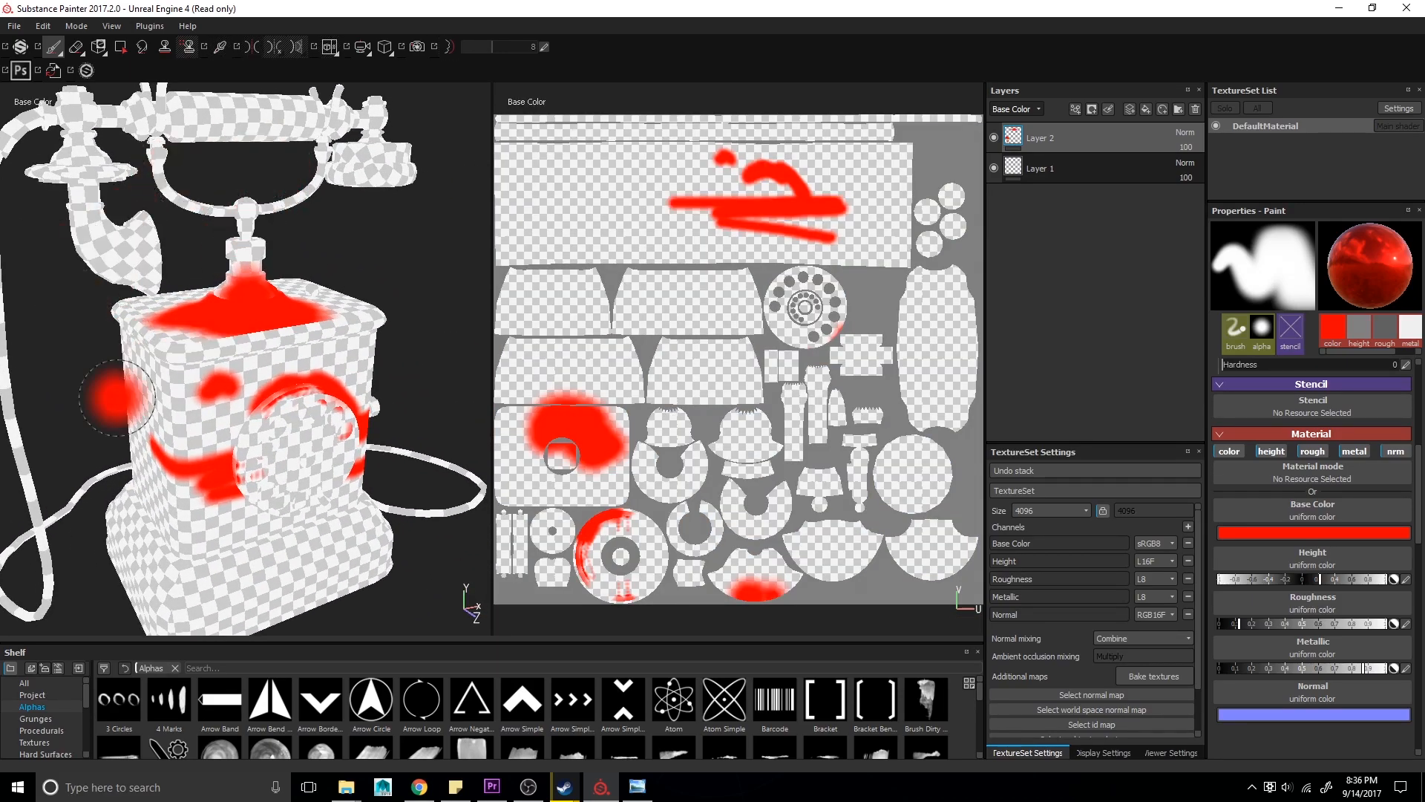
- Cycle the viewport display through the Roughness, Metallic, Normal and Base Color channels to inspect the painted strokes
key("c")
left_click_drag(386, 445, 419, 441, "alt")
key("c")
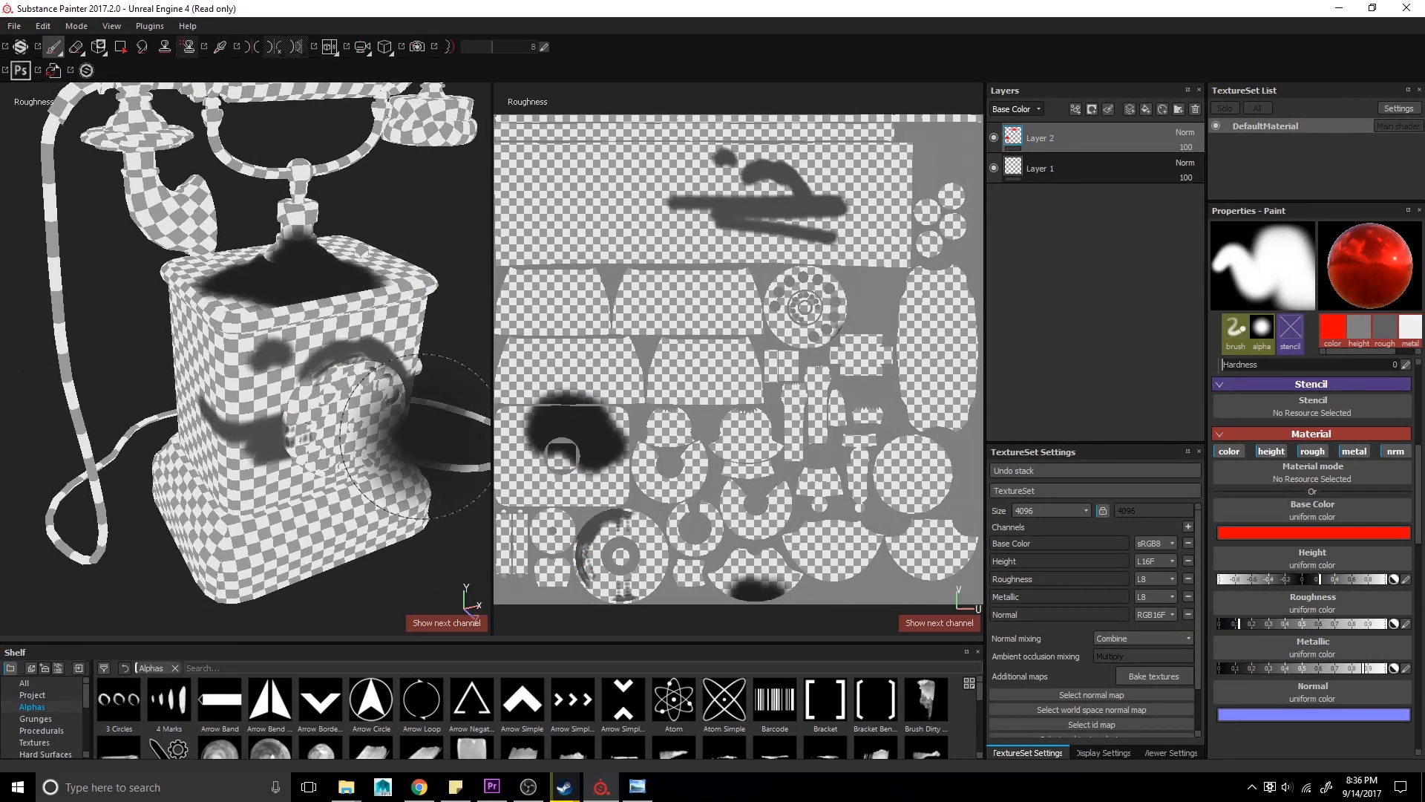
key("c")
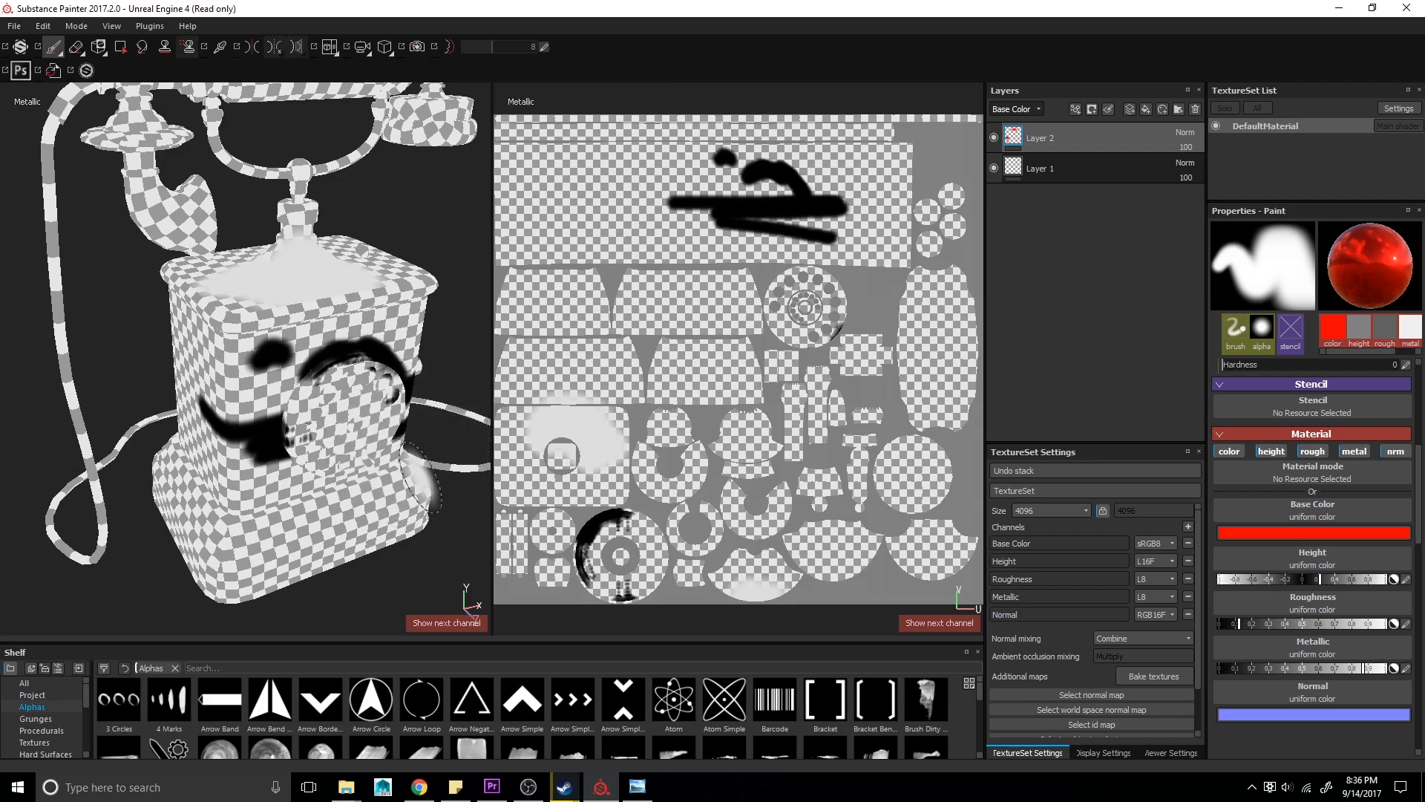
key("c")
key("c")
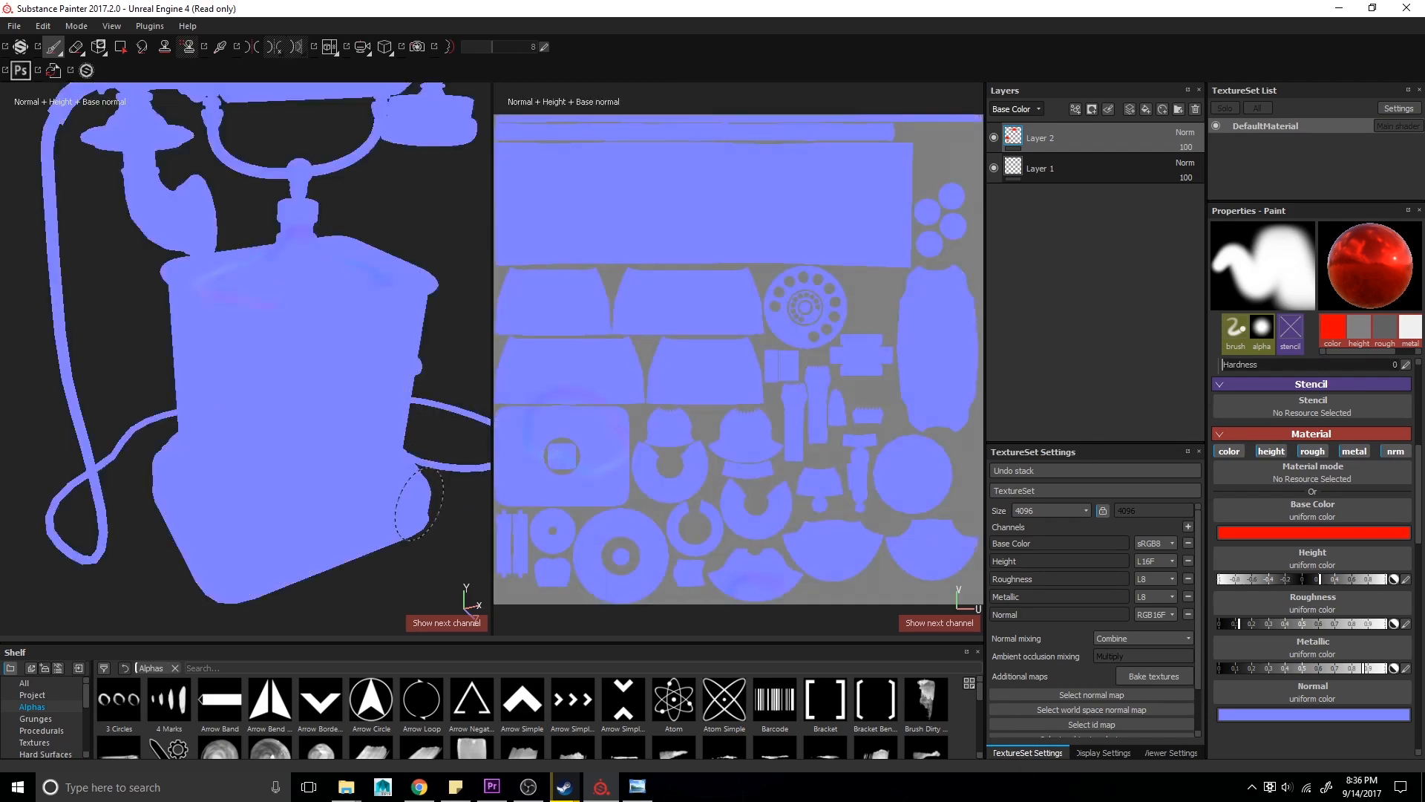
key("c")
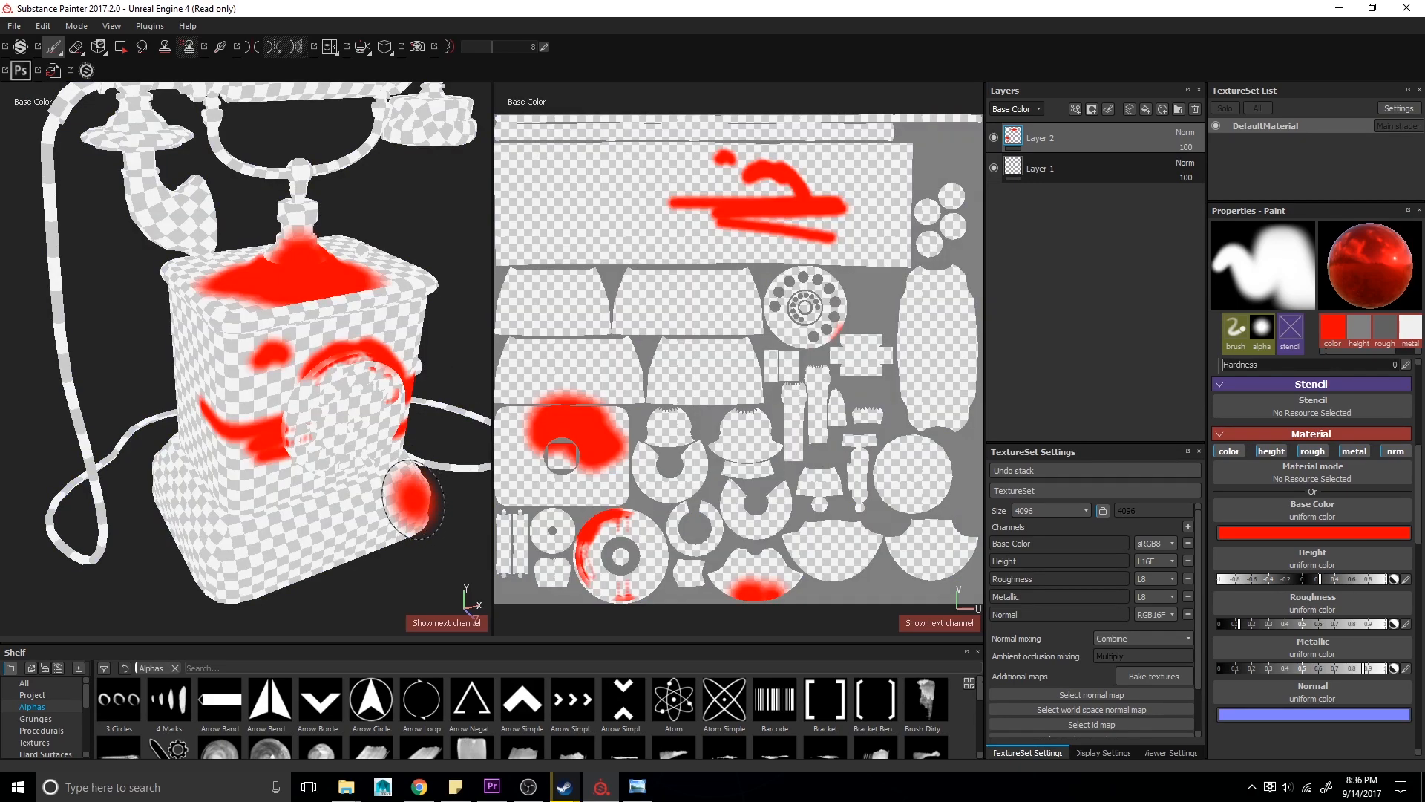
key("m")
left_click_drag(301, 459, 234, 473, "alt")
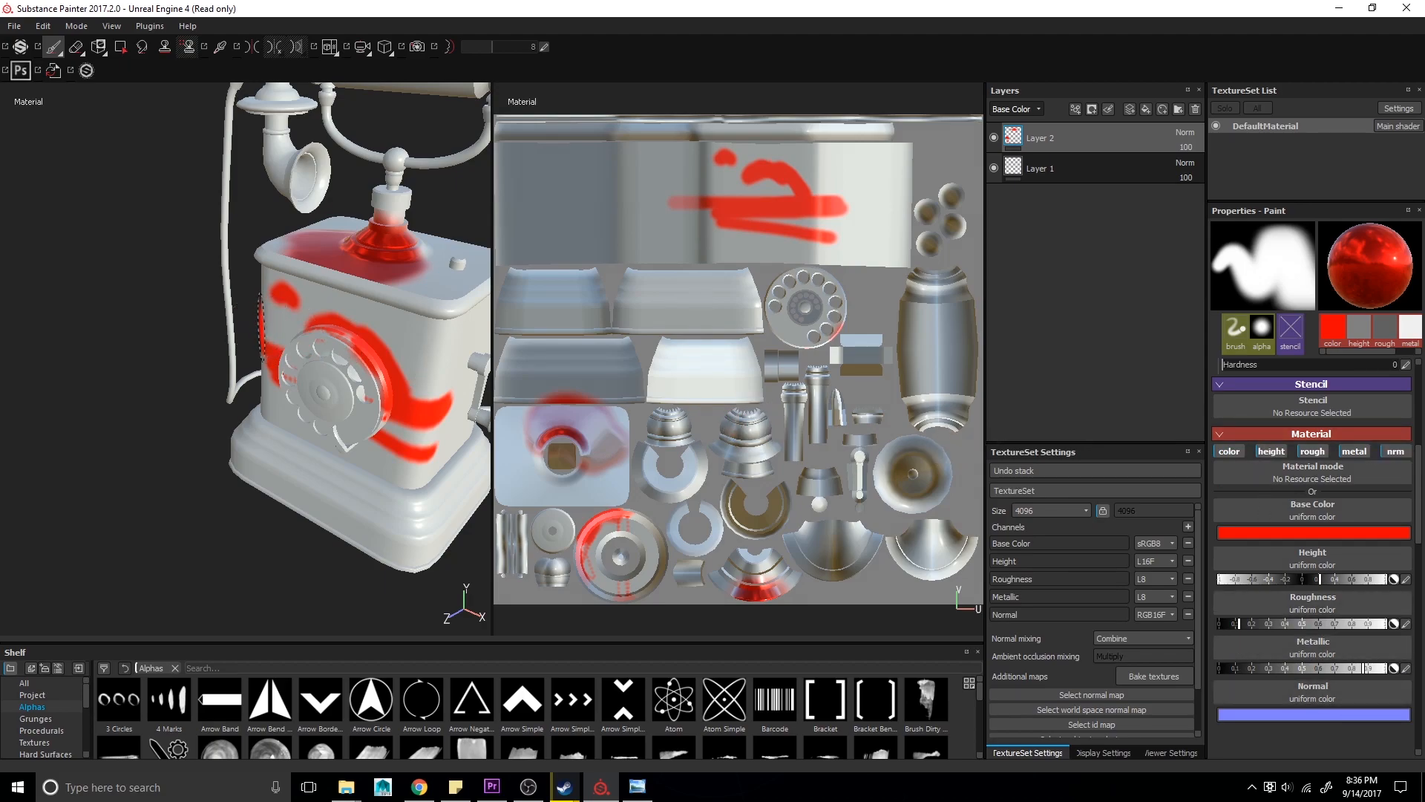
key("c")
key("c")
key("c")
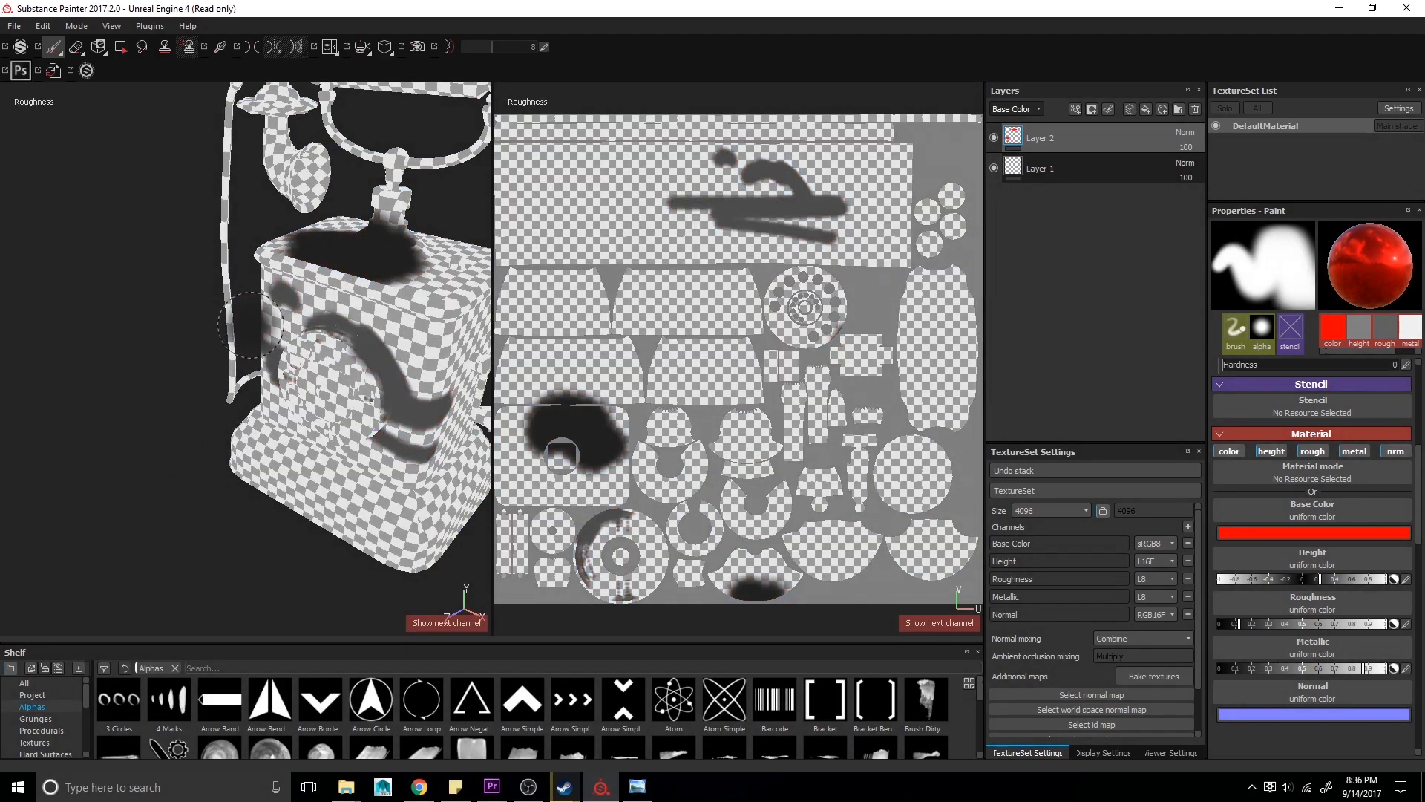
key("c")
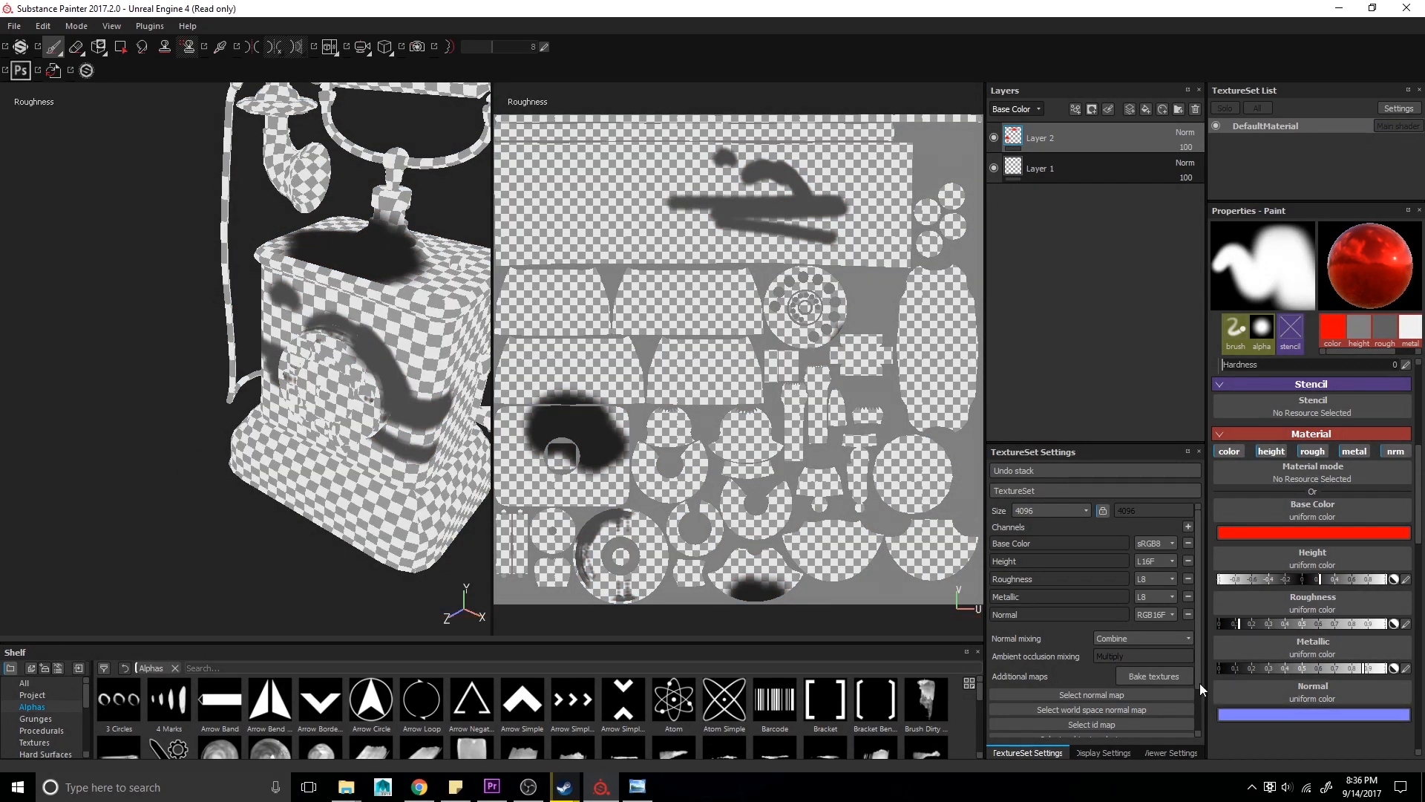
key("c")
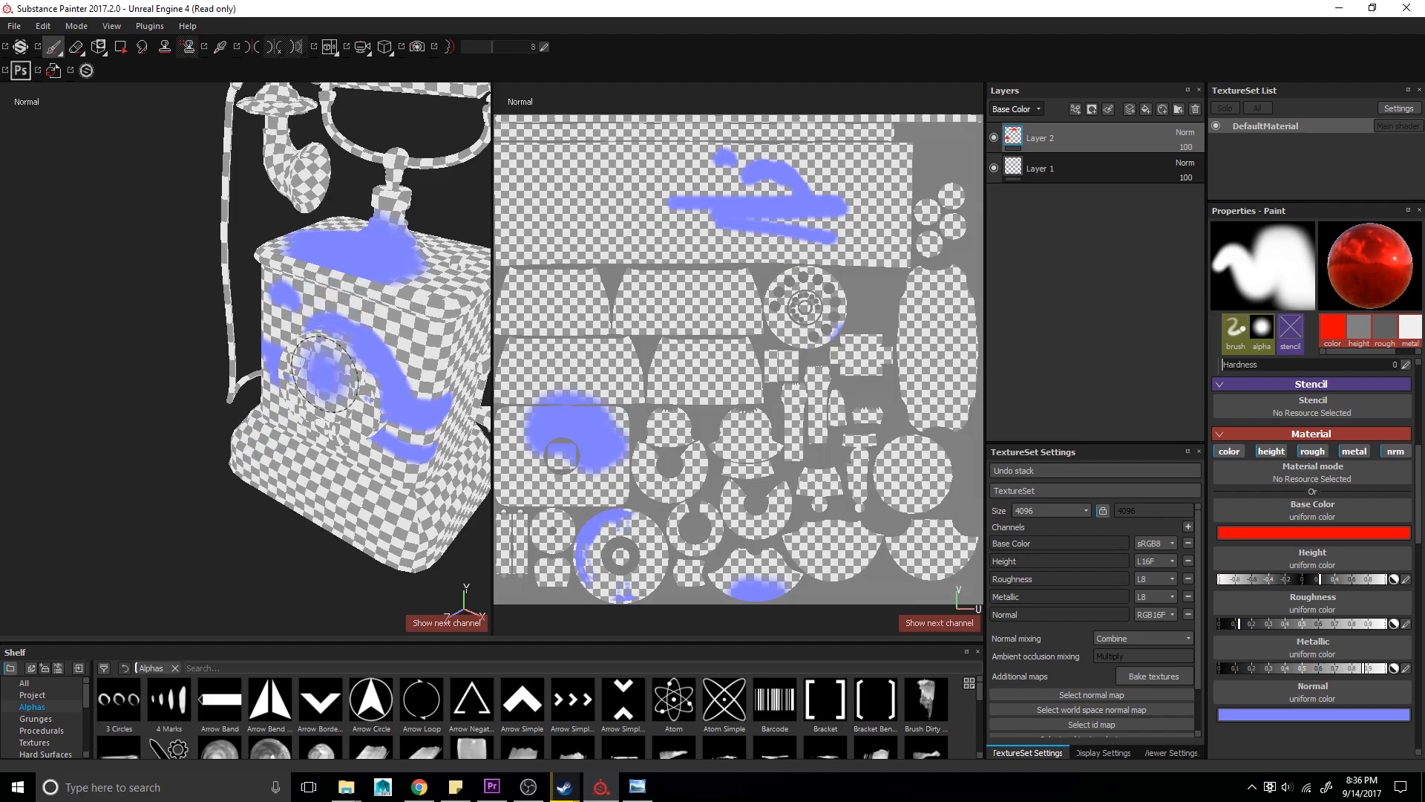
- Disable the color, height and roughness channels of the paint material, leaving metal and normal active
middle_click_drag(395, 296, 296, 293, "alt")
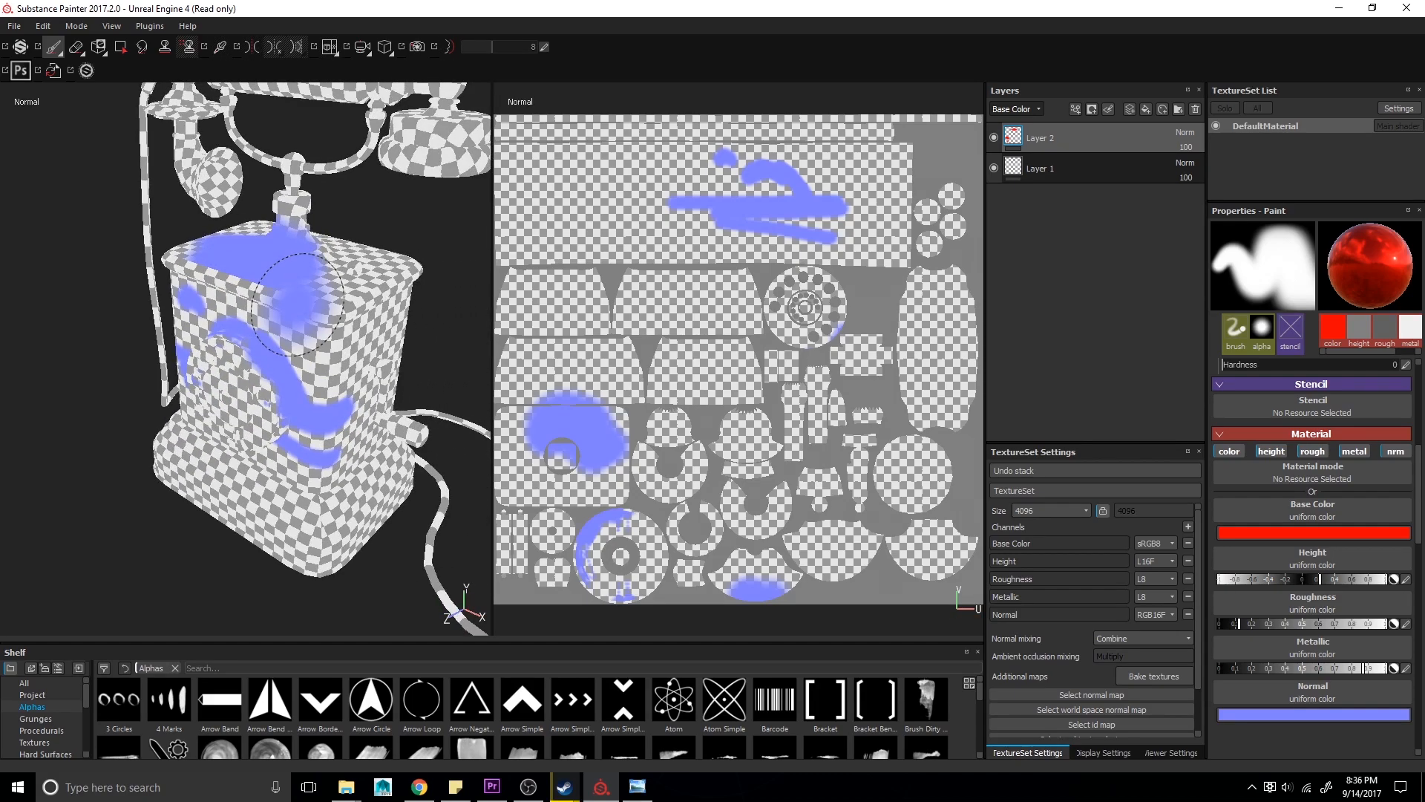
left_click_drag(288, 291, 328, 341, "alt")
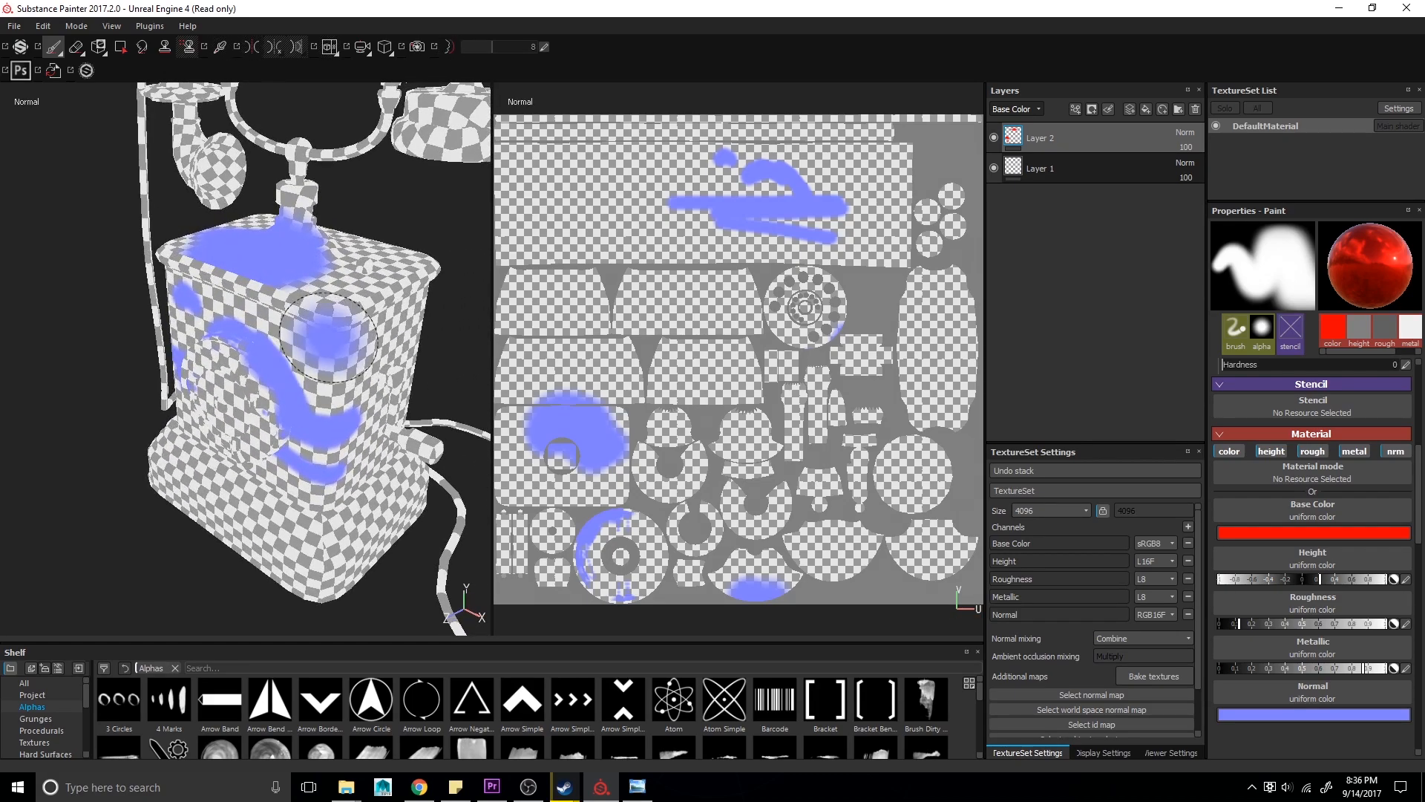
left_click(1312, 451)
left_click(1271, 452)
left_click(1229, 451)
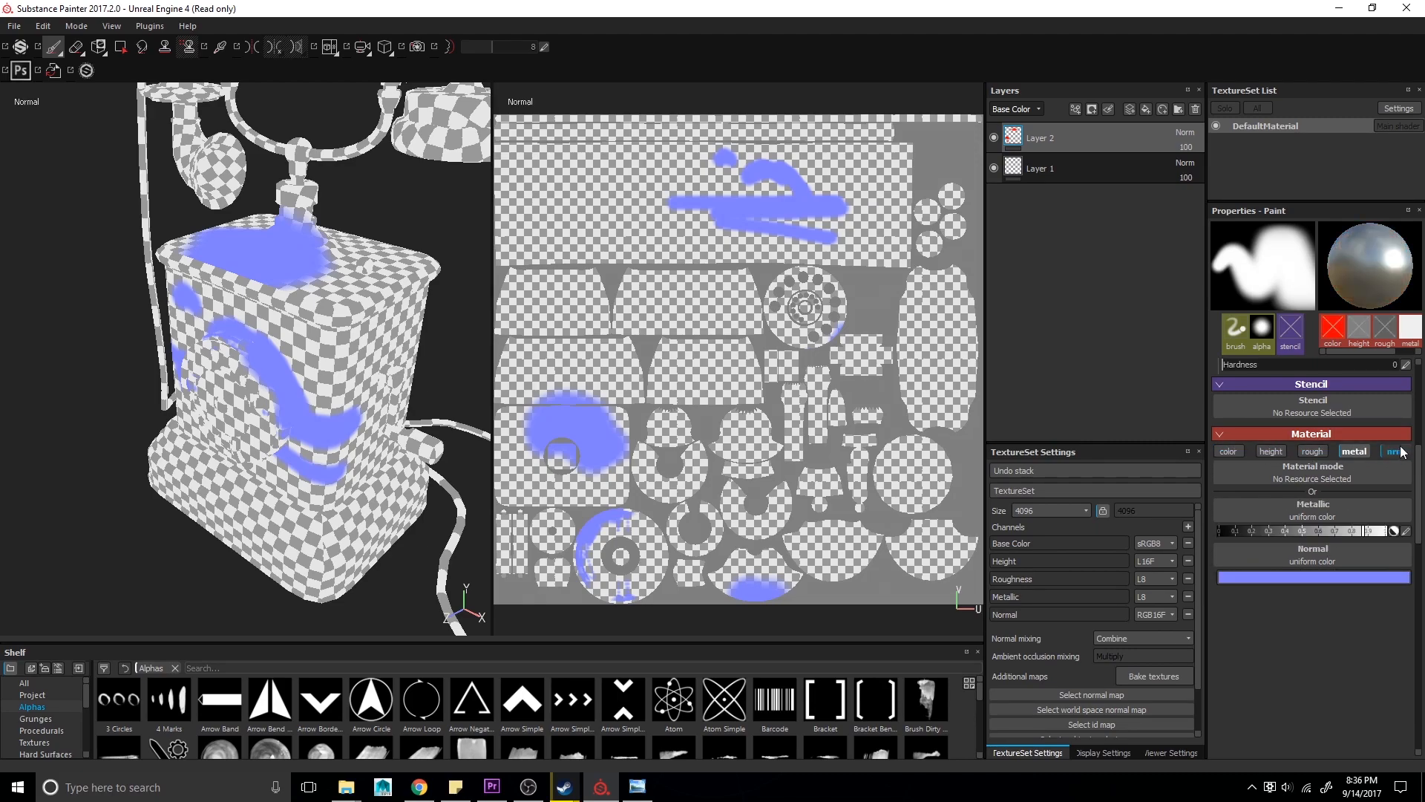
- Disable the paint material's normal channel and paint metal-only strokes along the top edge of the telephone body
left_click(1399, 451)
left_click(1015, 110)
left_click(1017, 121)
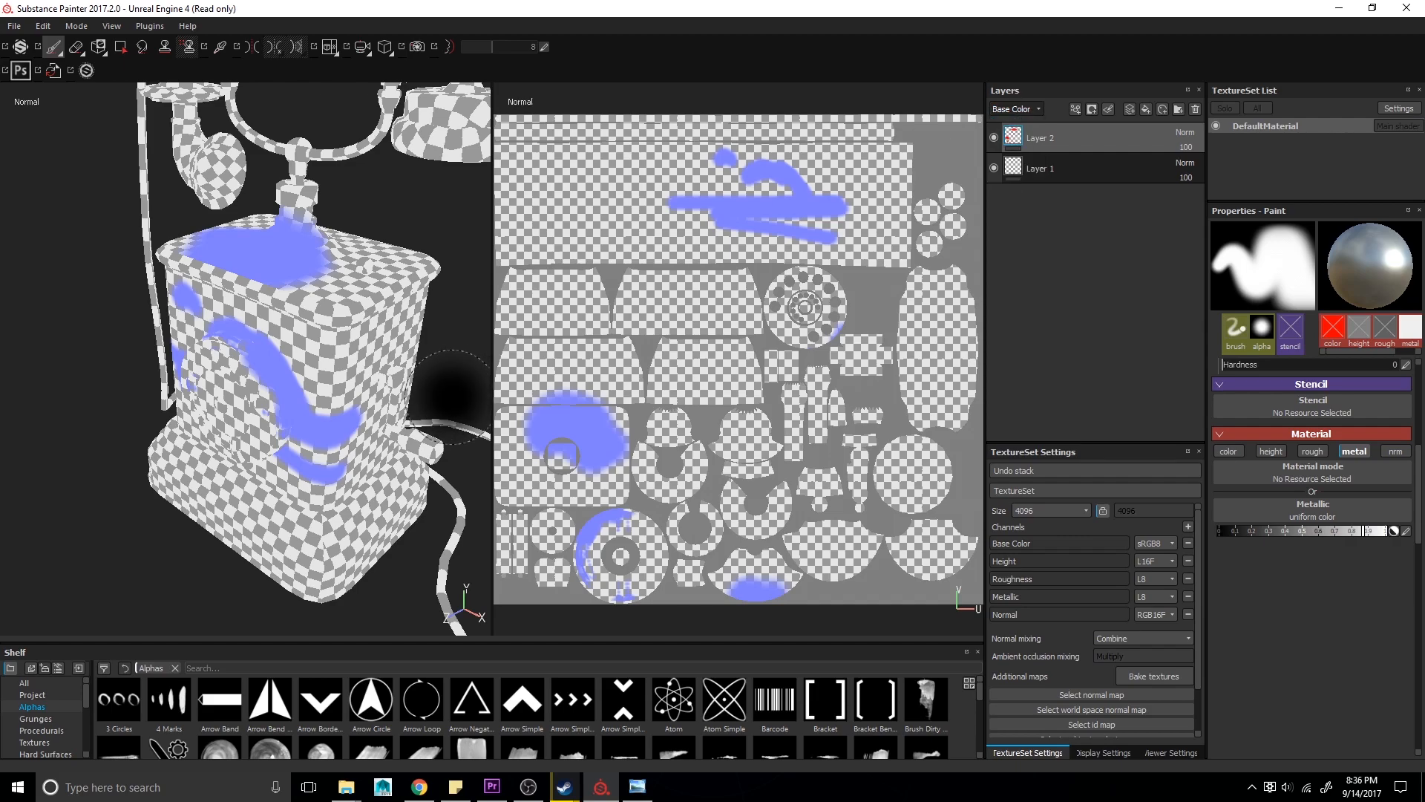
key("m")
left_click_drag(370, 431, 334, 388, "alt")
middle_click_drag(334, 389, 276, 502, "alt")
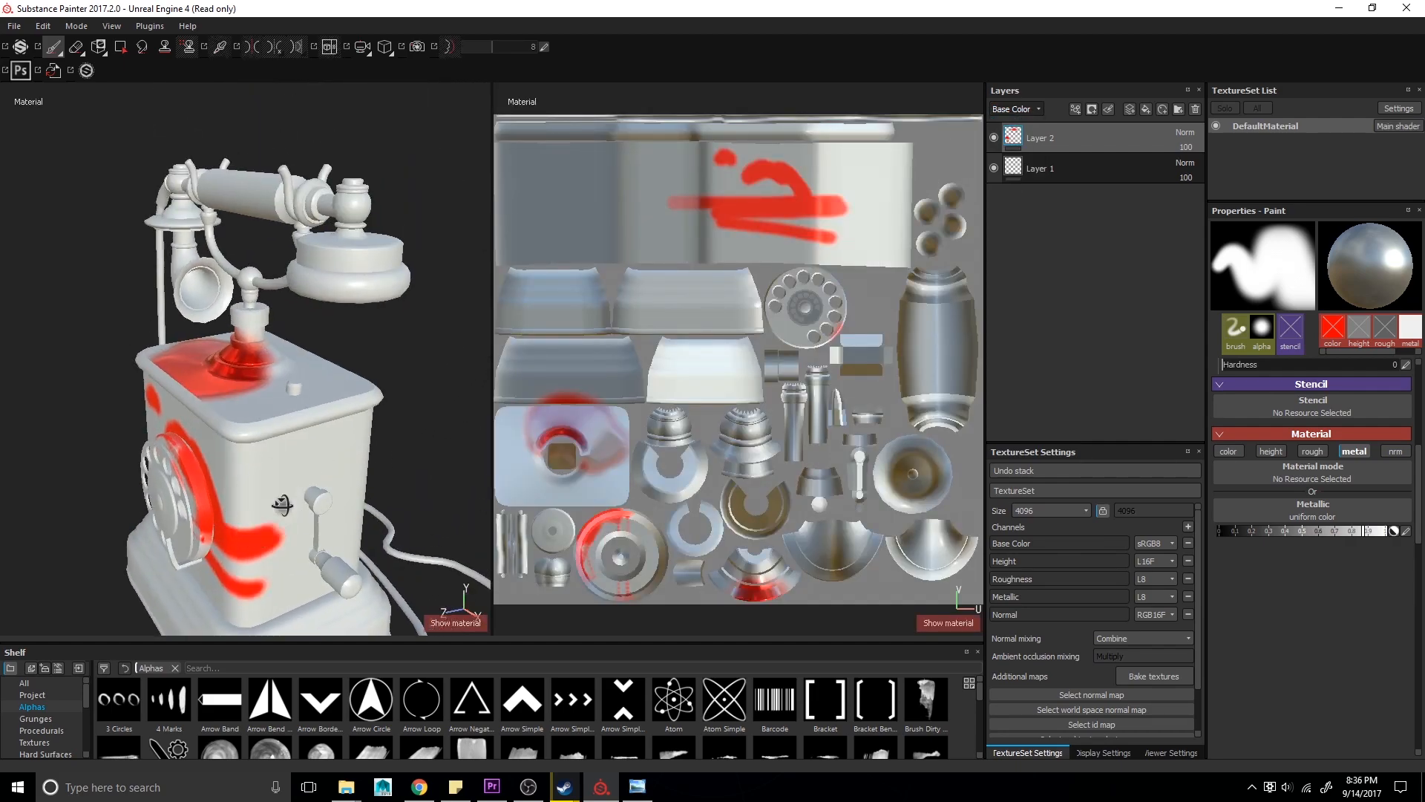
left_click_drag(277, 502, 268, 386, "alt")
scroll(249, 408, "up", 3)
scroll(243, 413, "up", 3)
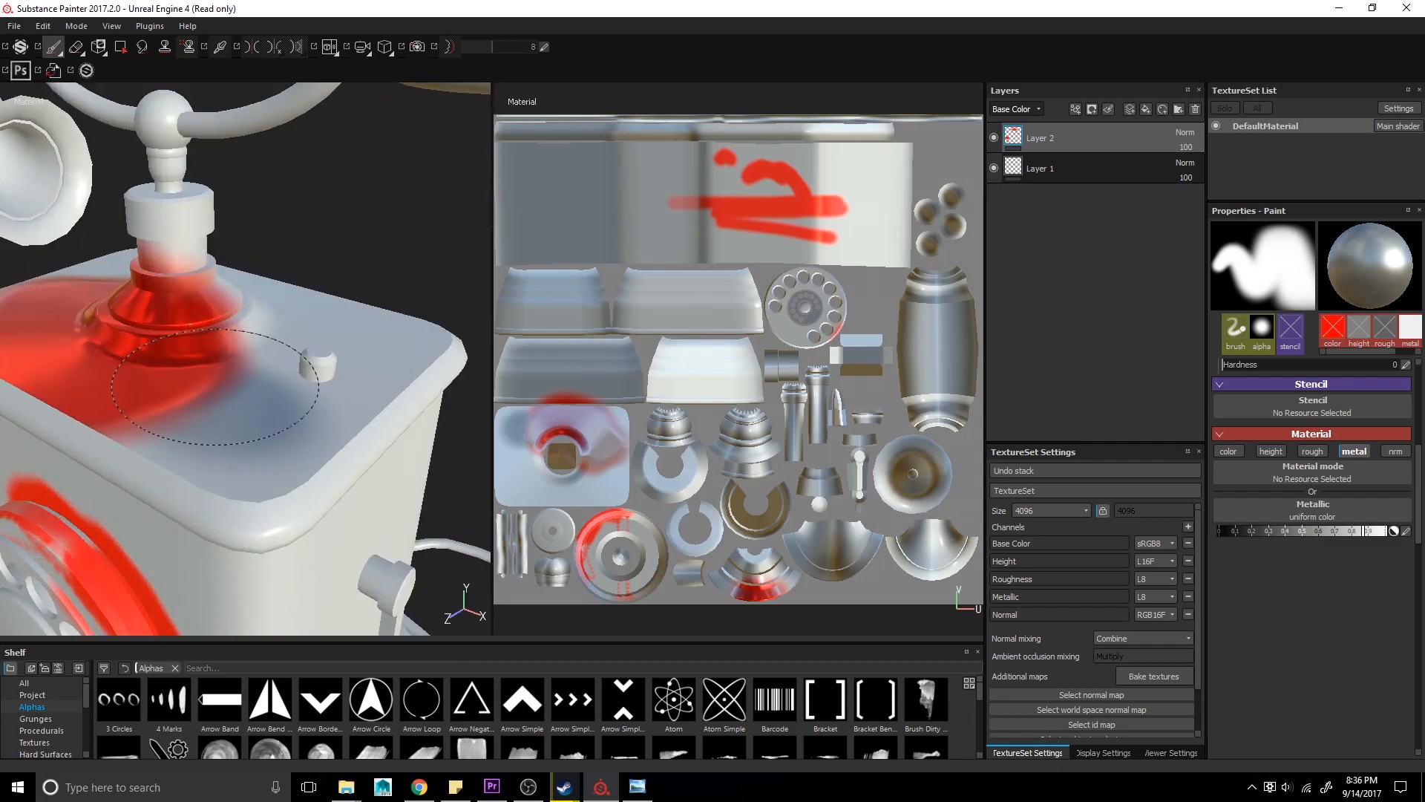
left_click_drag(280, 416, 92, 369, "alt")
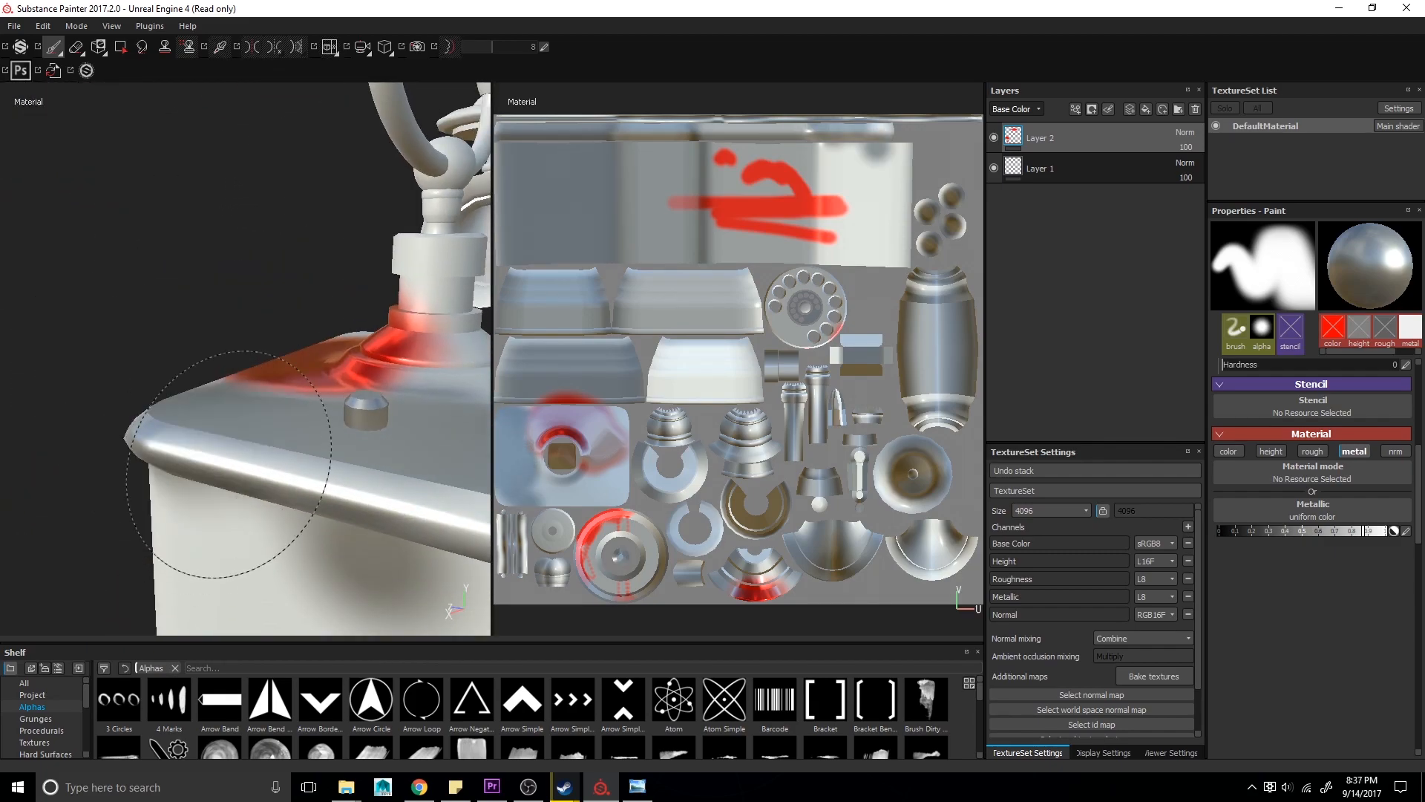
left_click_drag(318, 487, 238, 261, "alt")
- Cycle the viewport through the texture channels to inspect the metal-only strokes
key("c")
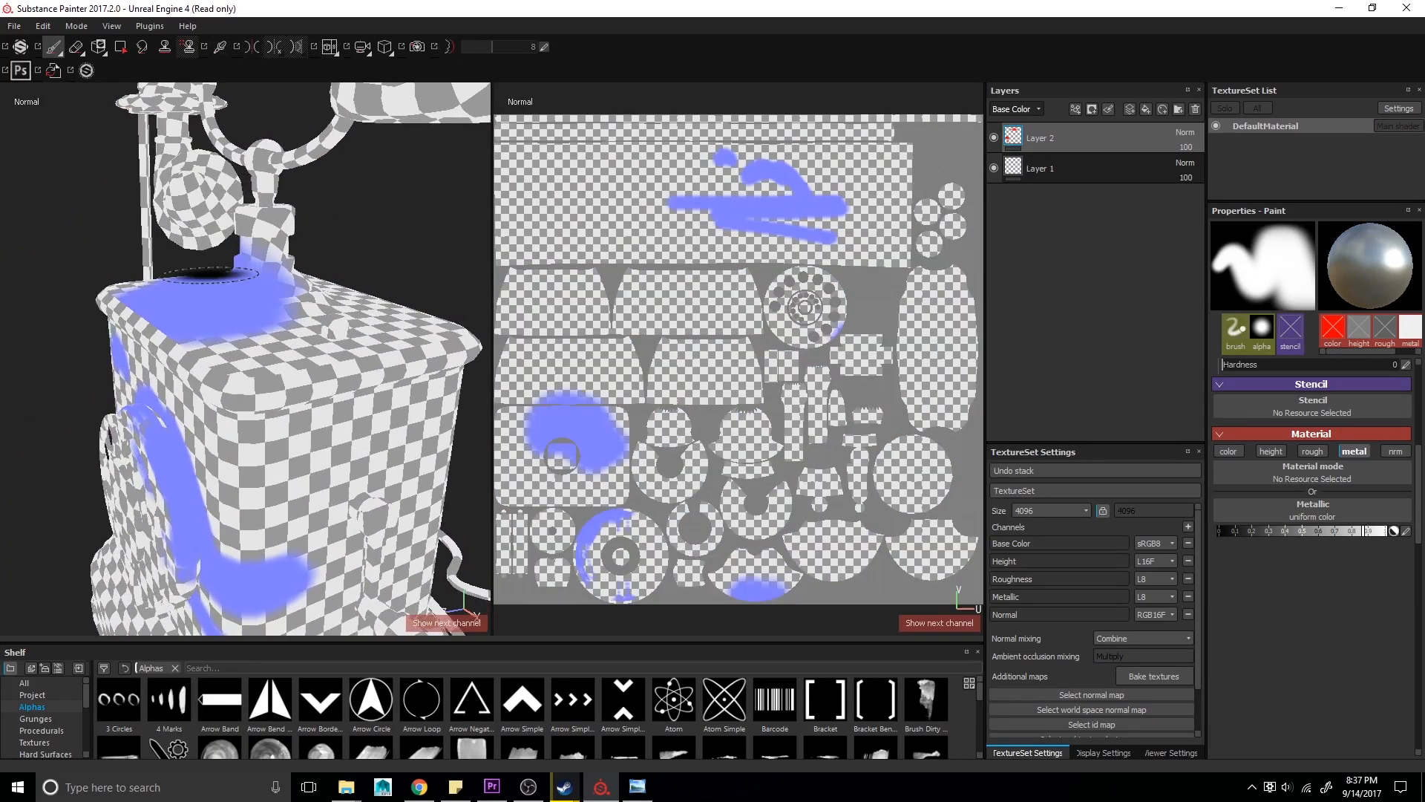
key("c")
key("c")
key("c")
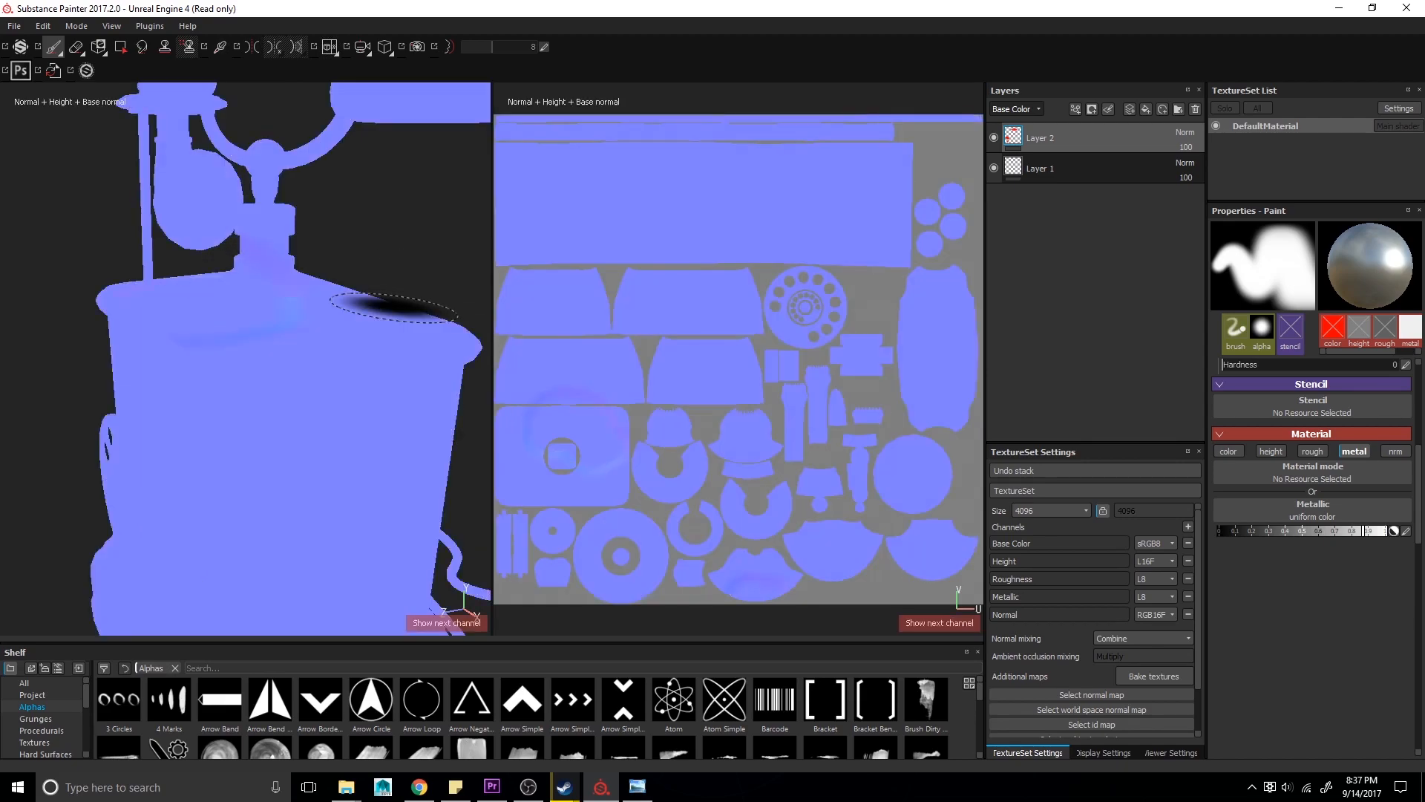
key("c")
key("c")
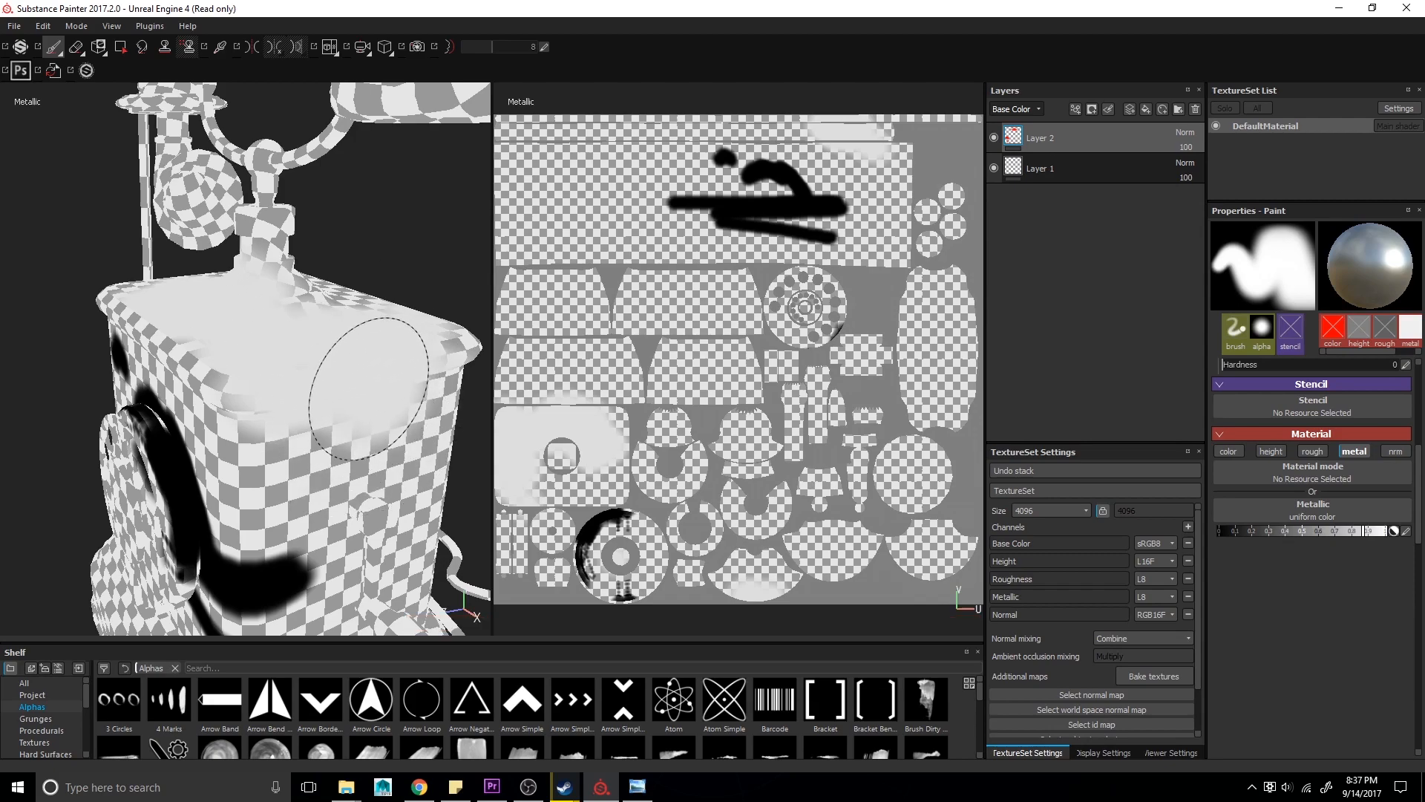
- Re-enable the color and height channels of the paint material and return to the full material view
left_click(1228, 451)
left_click(1271, 451)
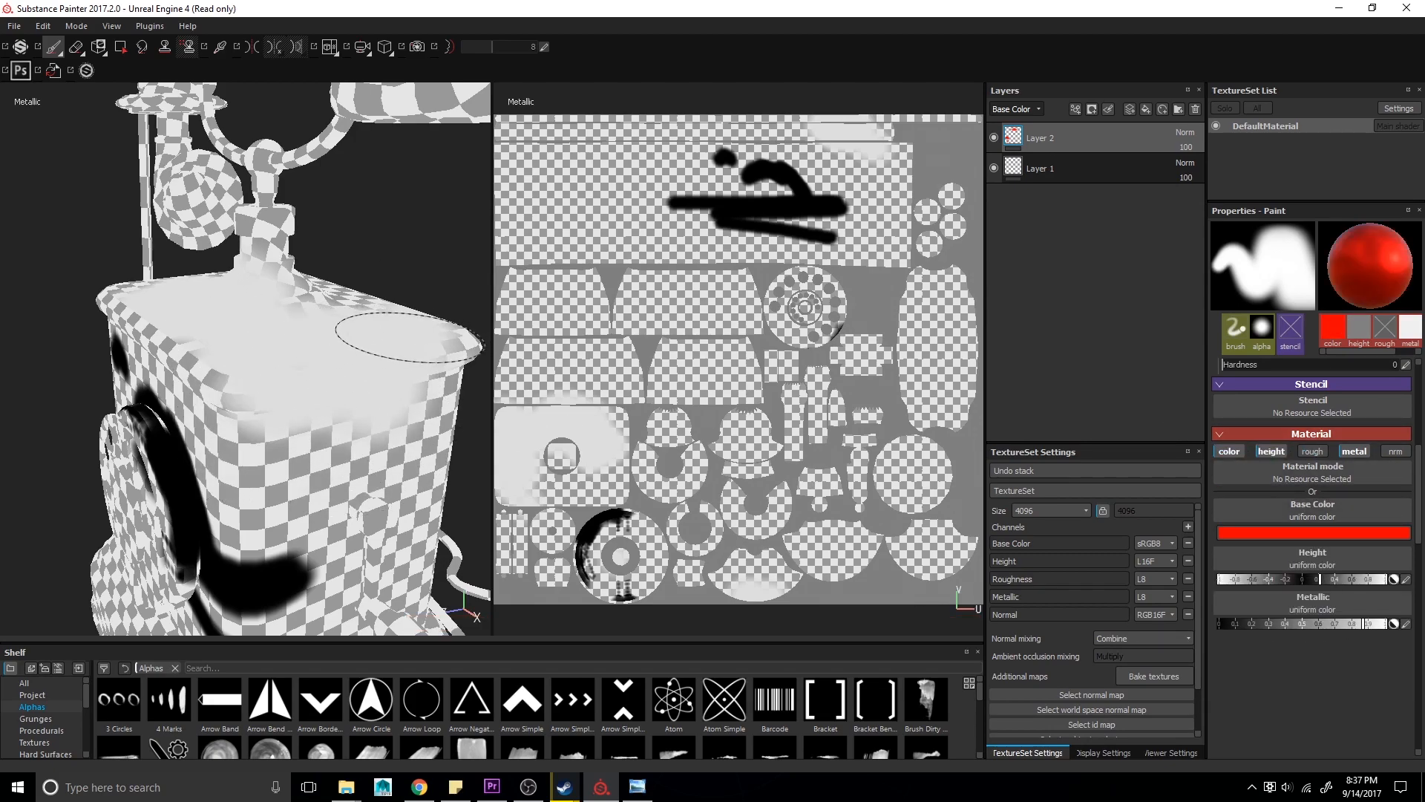
key("m")
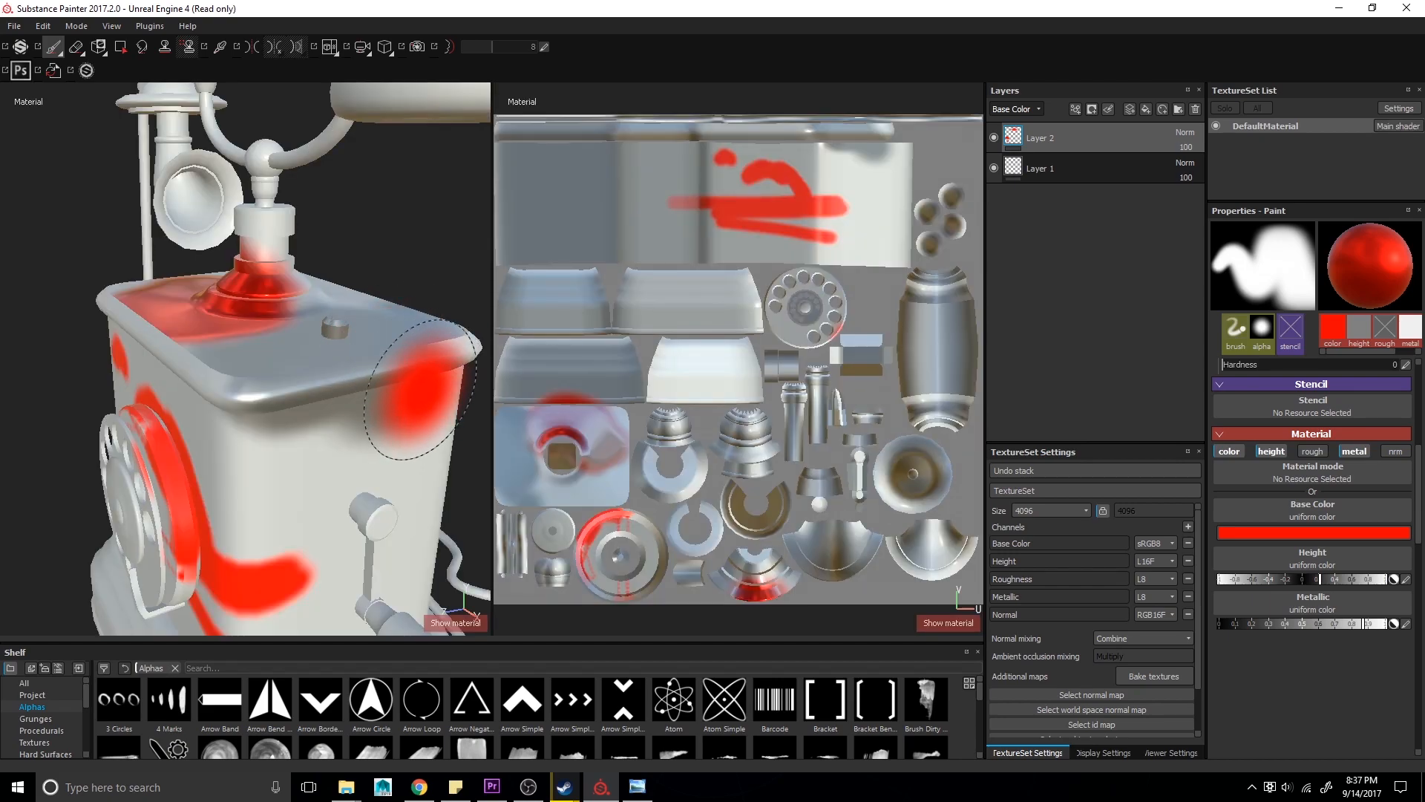
- Delete the painted layer from the layer stack
left_click_drag(334, 381, 363, 360, "alt")
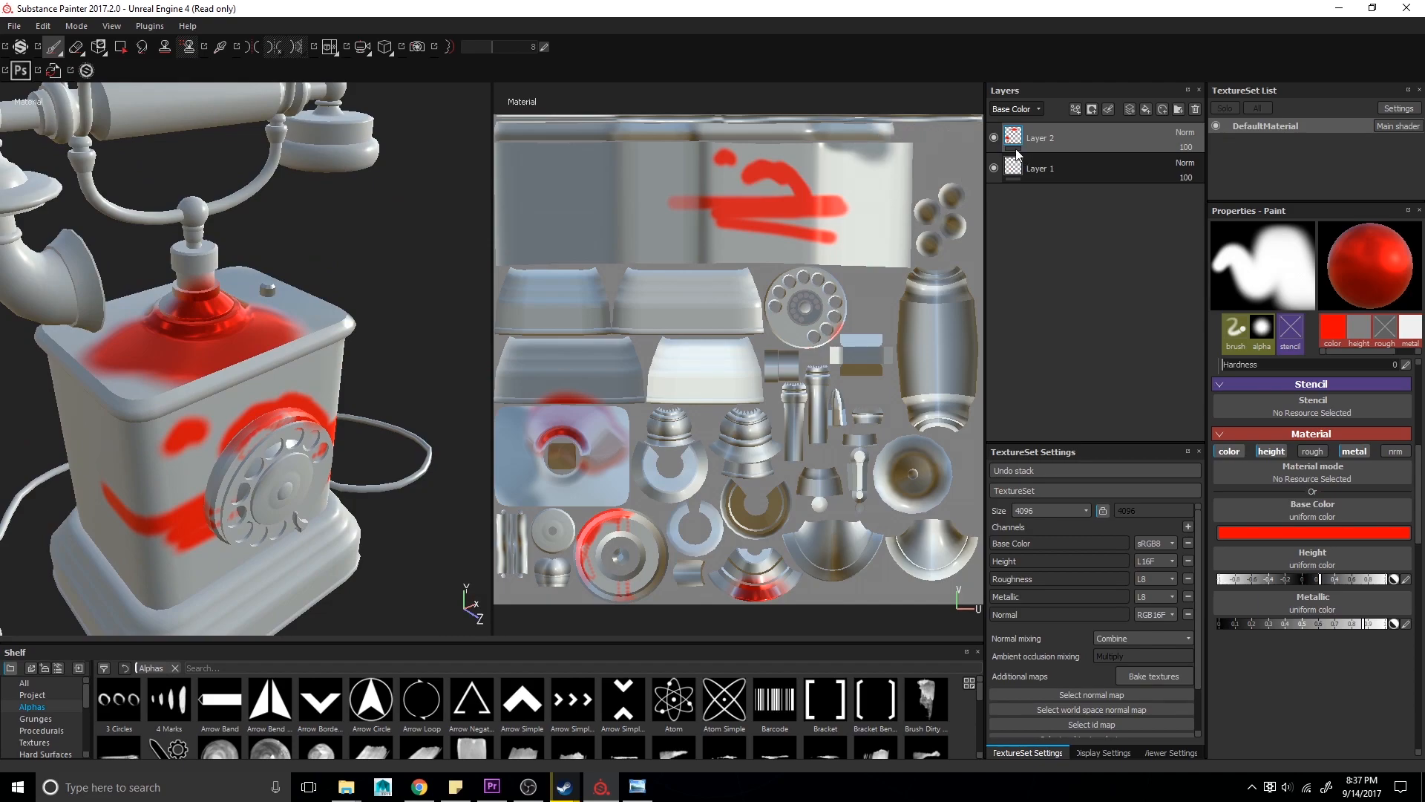
key("Delete")
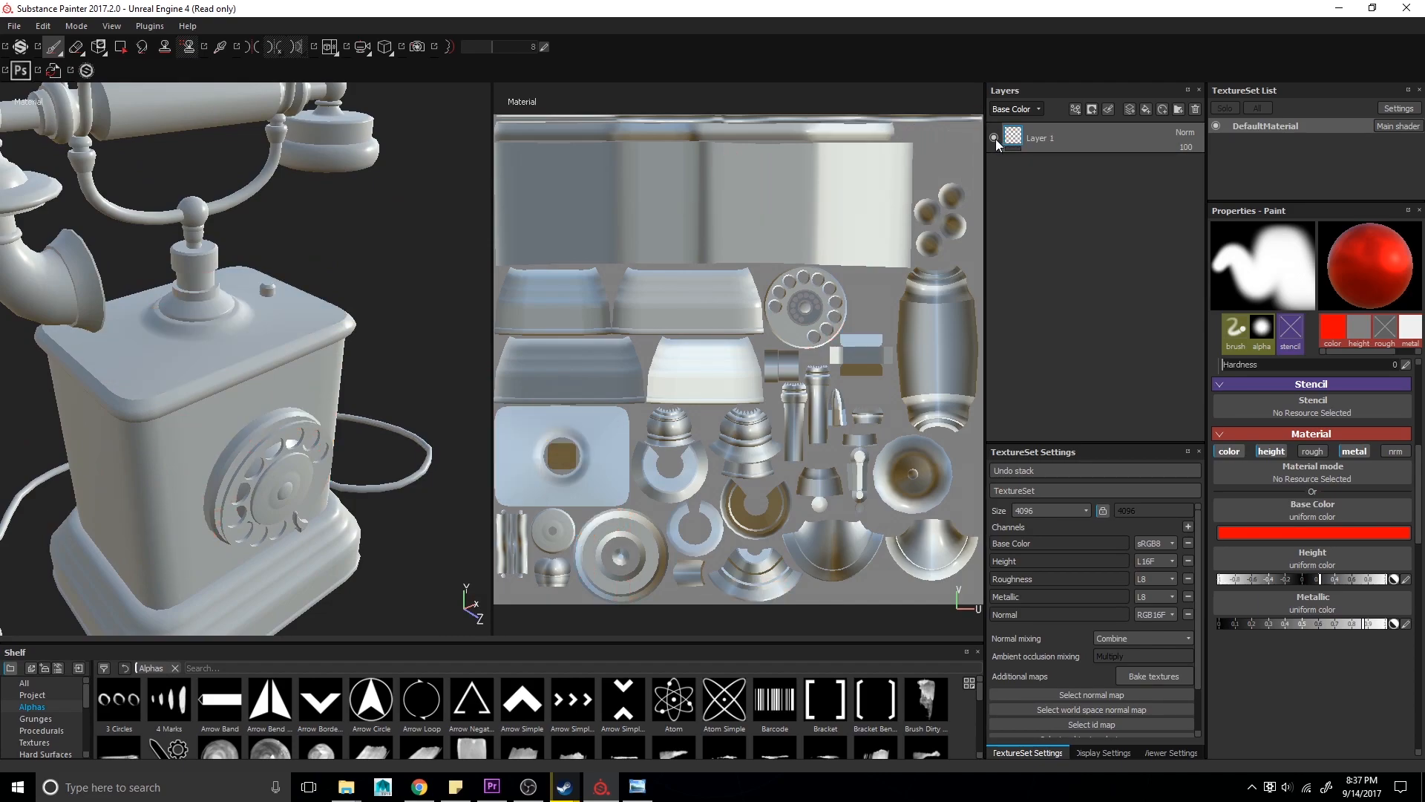
mouse_move(382, 280)
left_mouse_down("alt")
mouse_move(356, 269)
mouse_move(362, 204)
left_mouse_up("alt")
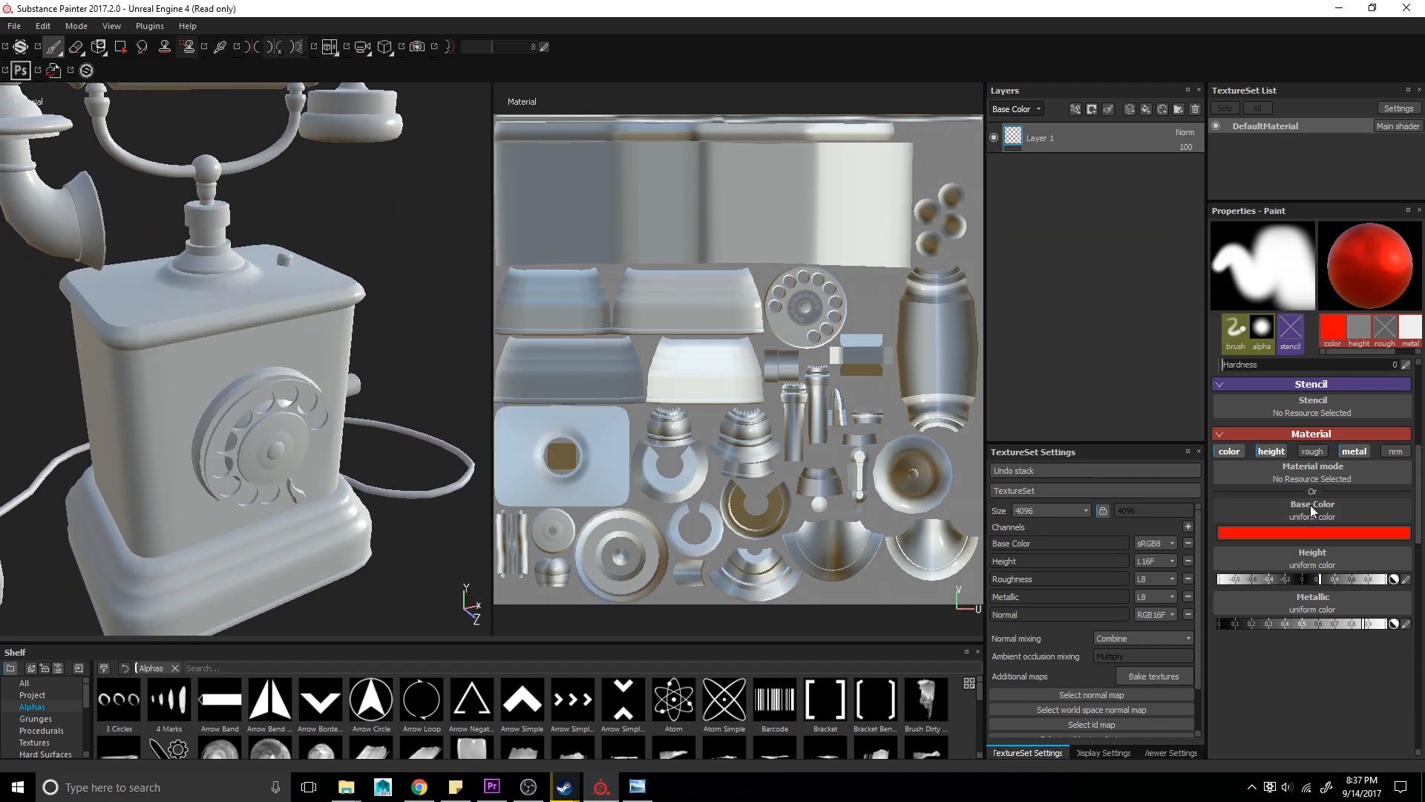
- Disable the color, height and metal channels of the paint material, leaving only roughness active
left_click(1231, 452)
left_click(1275, 449)
left_click(1350, 450)
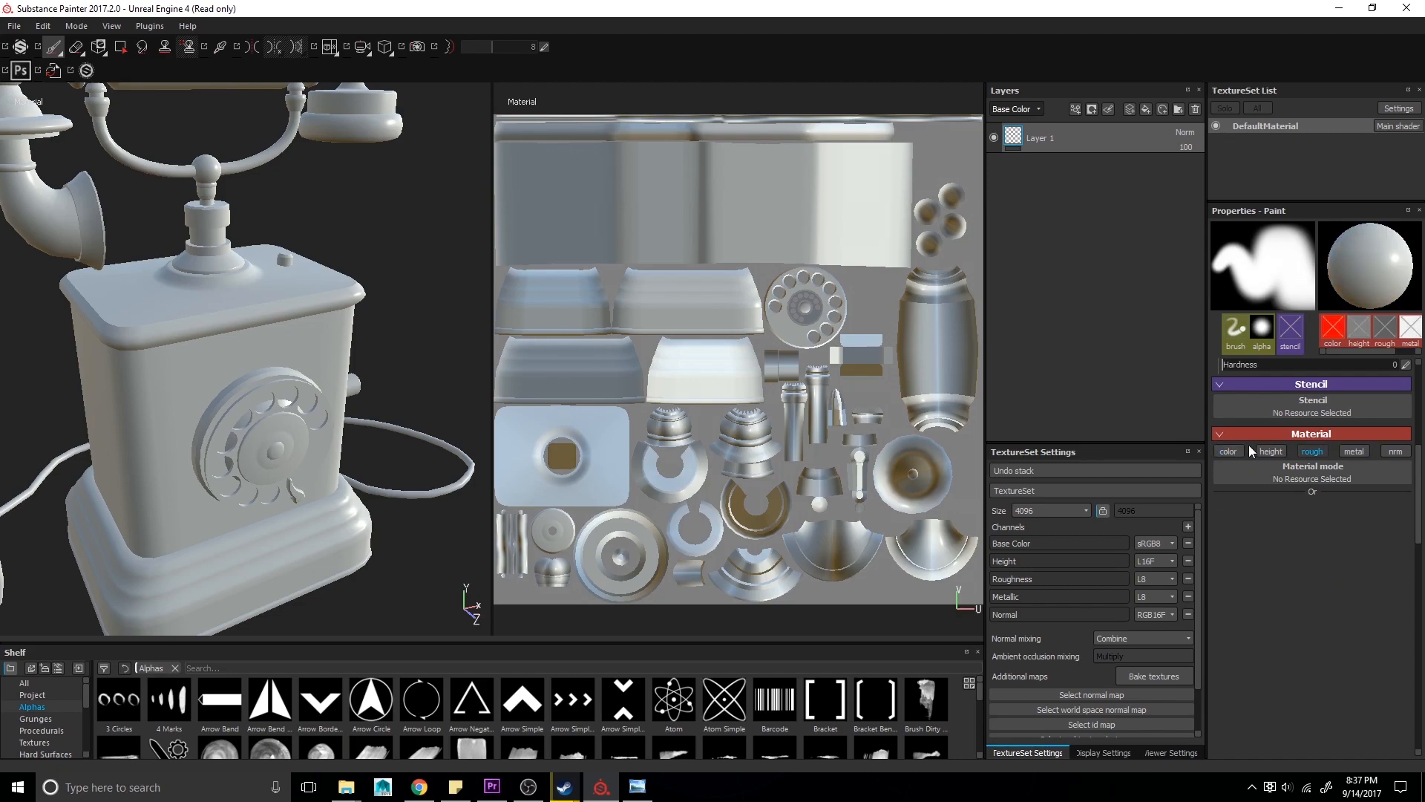
- Add a fill layer and set its base color to a dark red
left_click(1146, 109)
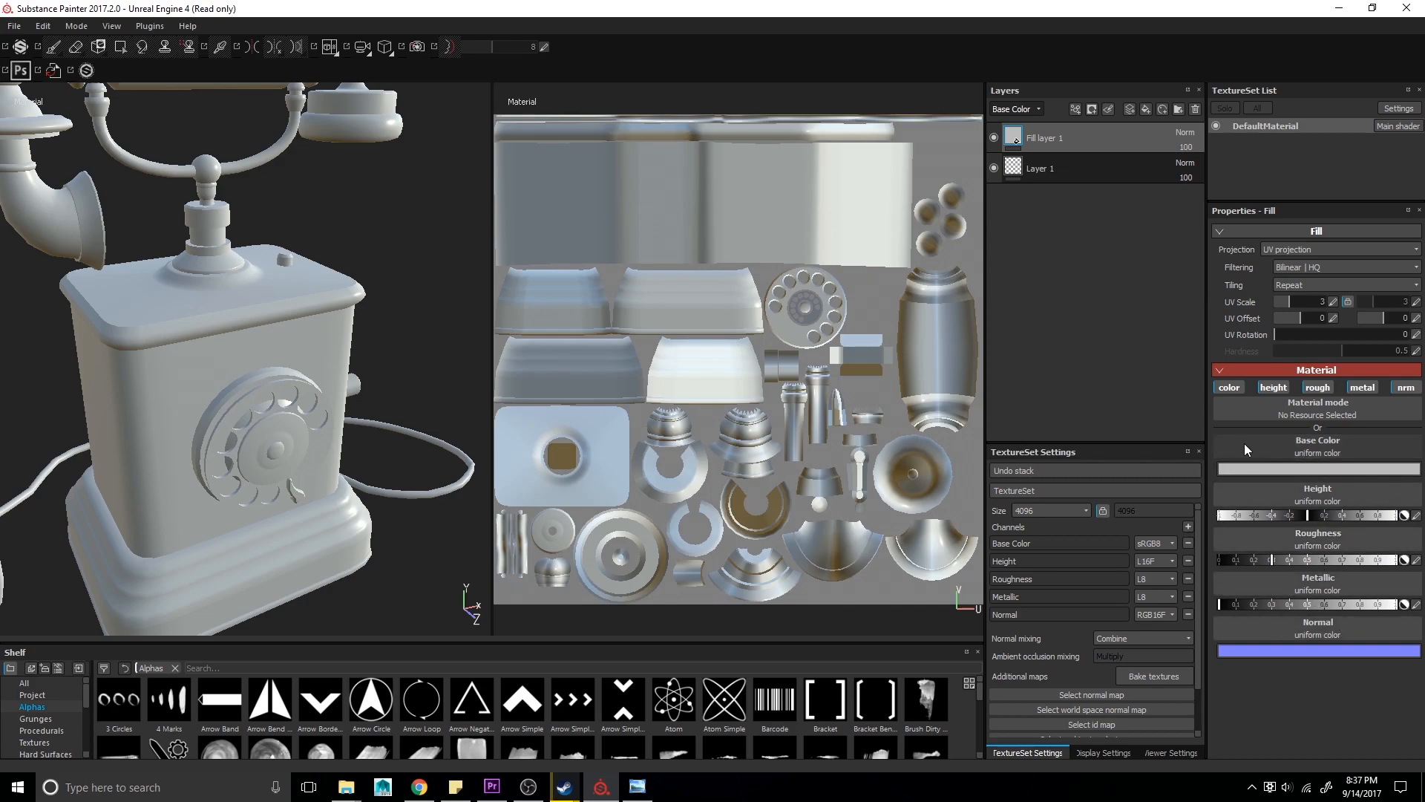
left_click(1241, 474)
left_click(1225, 475)
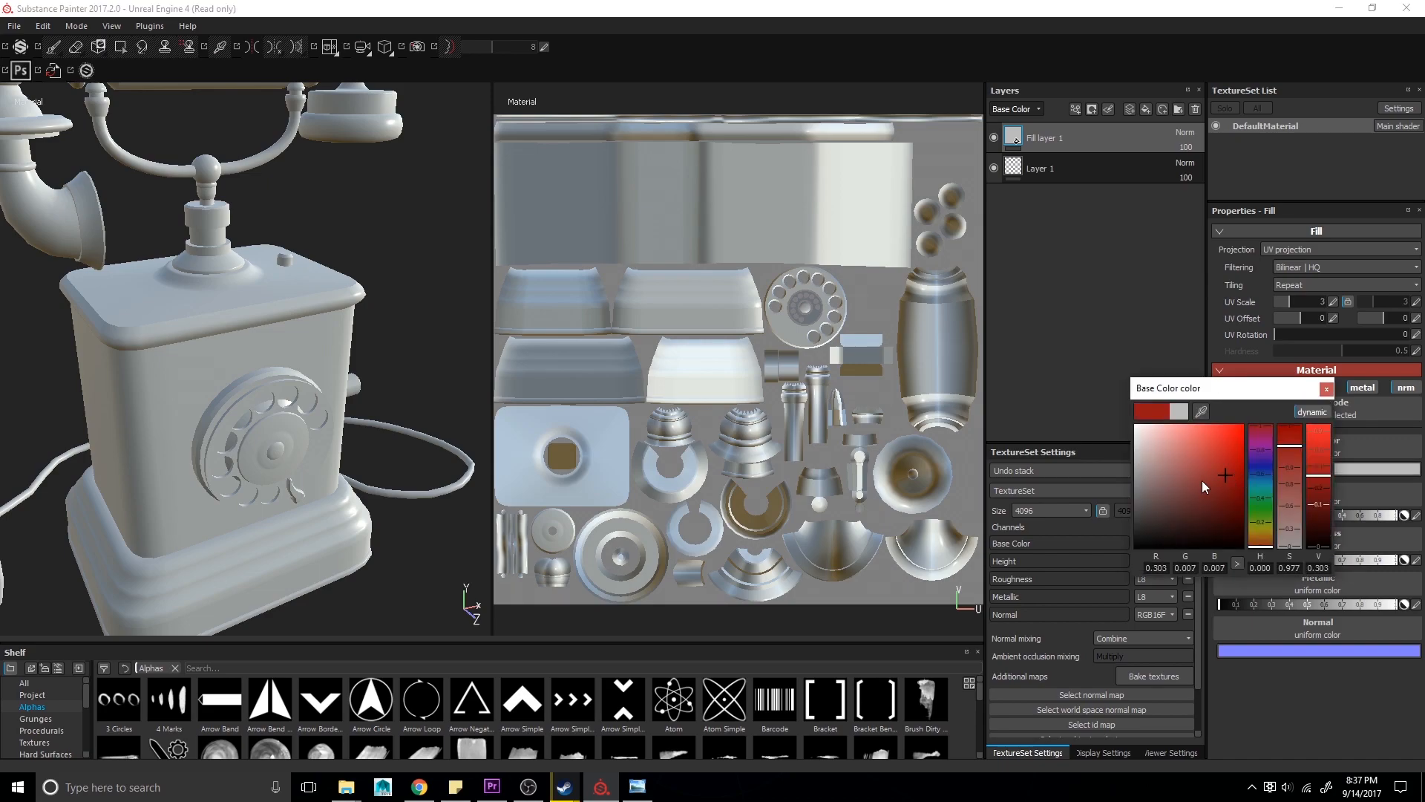
left_click(1325, 388)
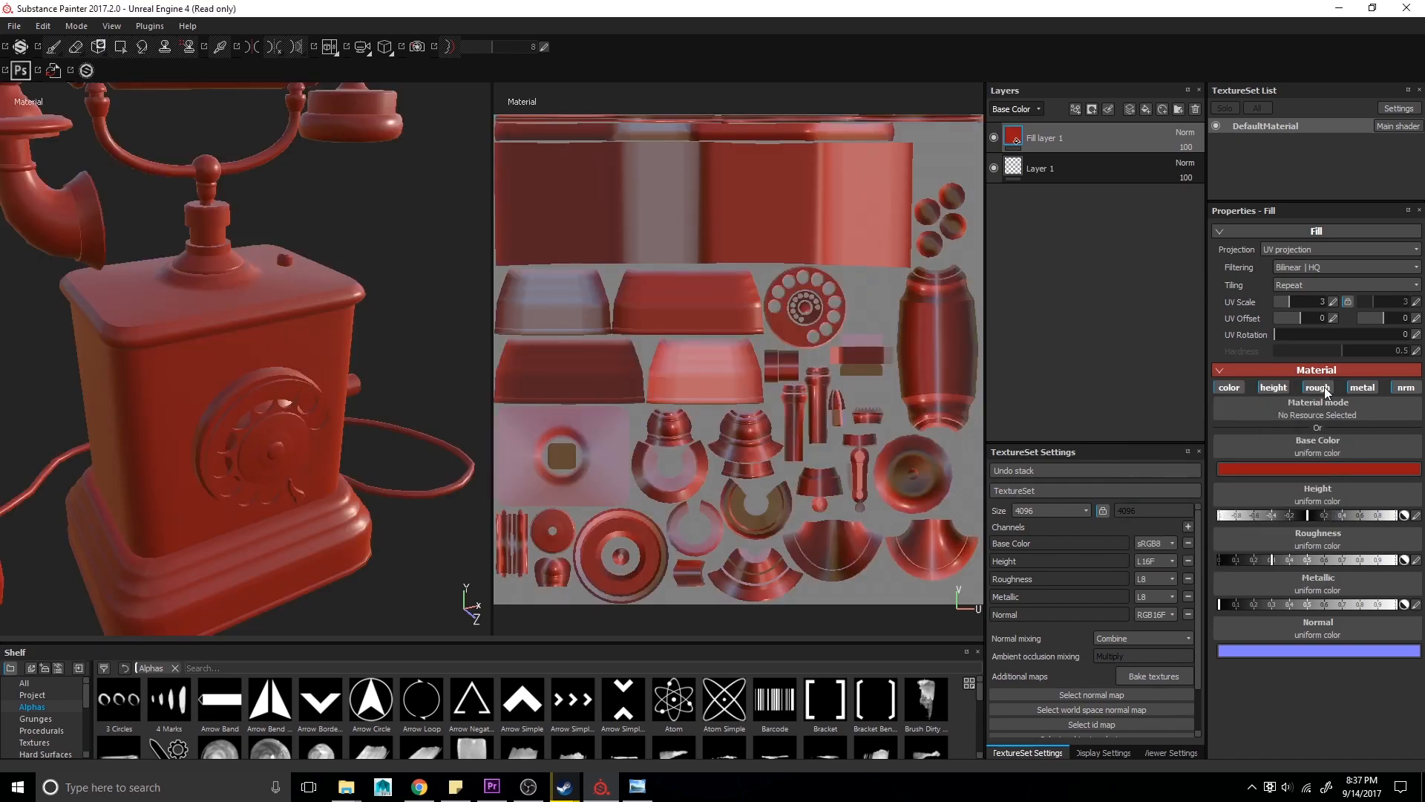
- Raise the fill layer's height and roughness values
left_click_drag(438, 394, 334, 389, "alt")
left_click(1321, 514)
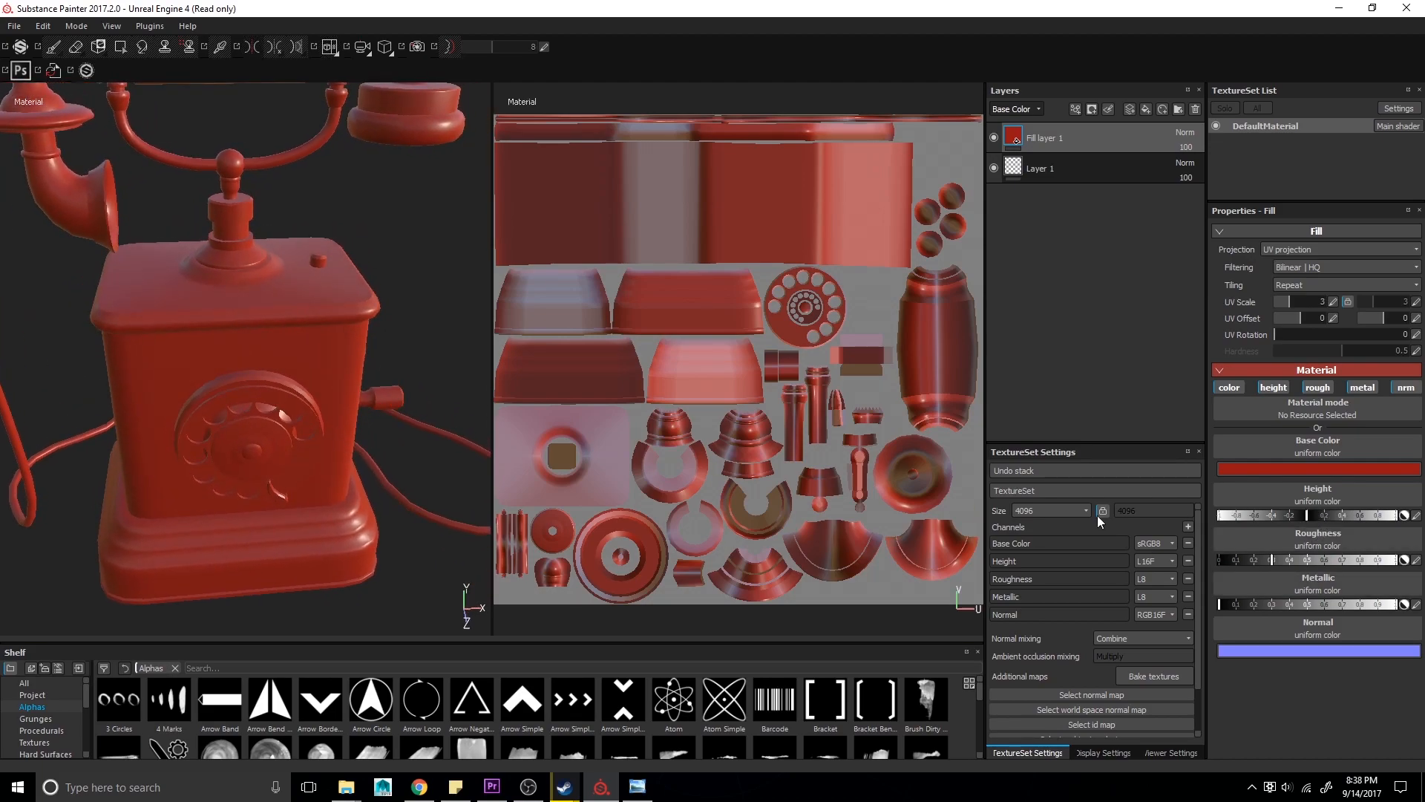
left_click(1318, 560)
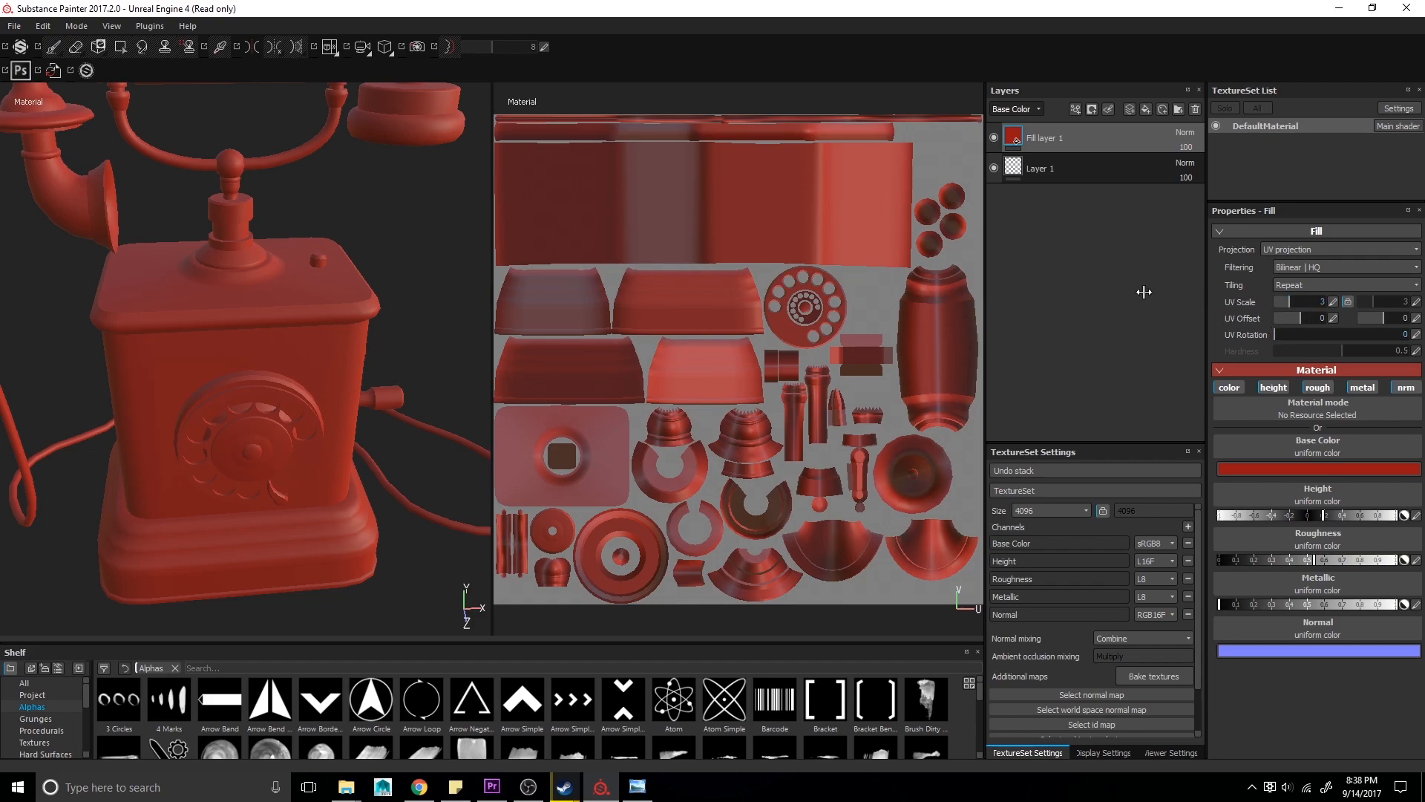
- Assign the Grunge Scratches Rough procedural texture to the fill layer's base color
left_click_drag(280, 212, 784, 353, "alt")
middle_click_drag(299, 236, 223, 254, "alt")
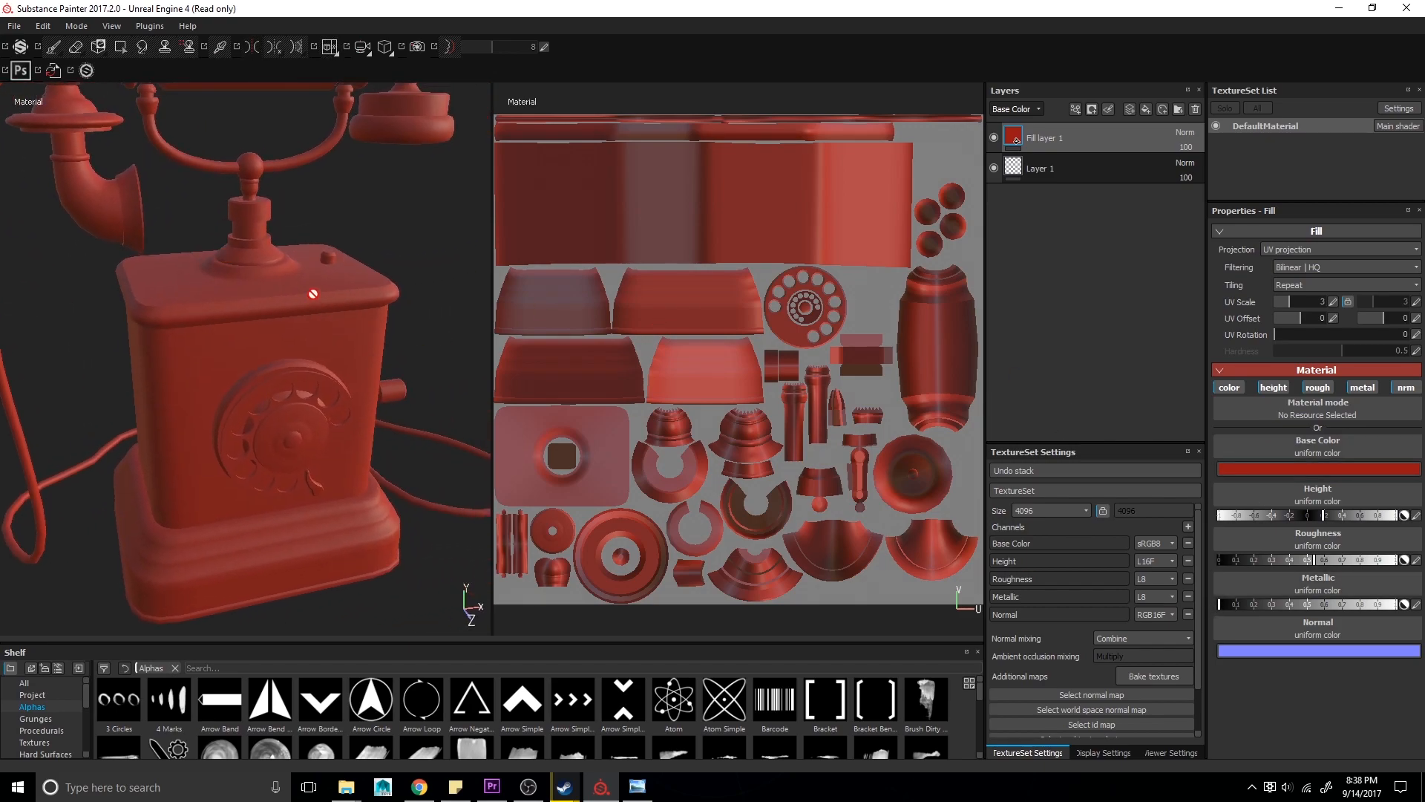
left_click_drag(188, 448, 313, 334, "alt")
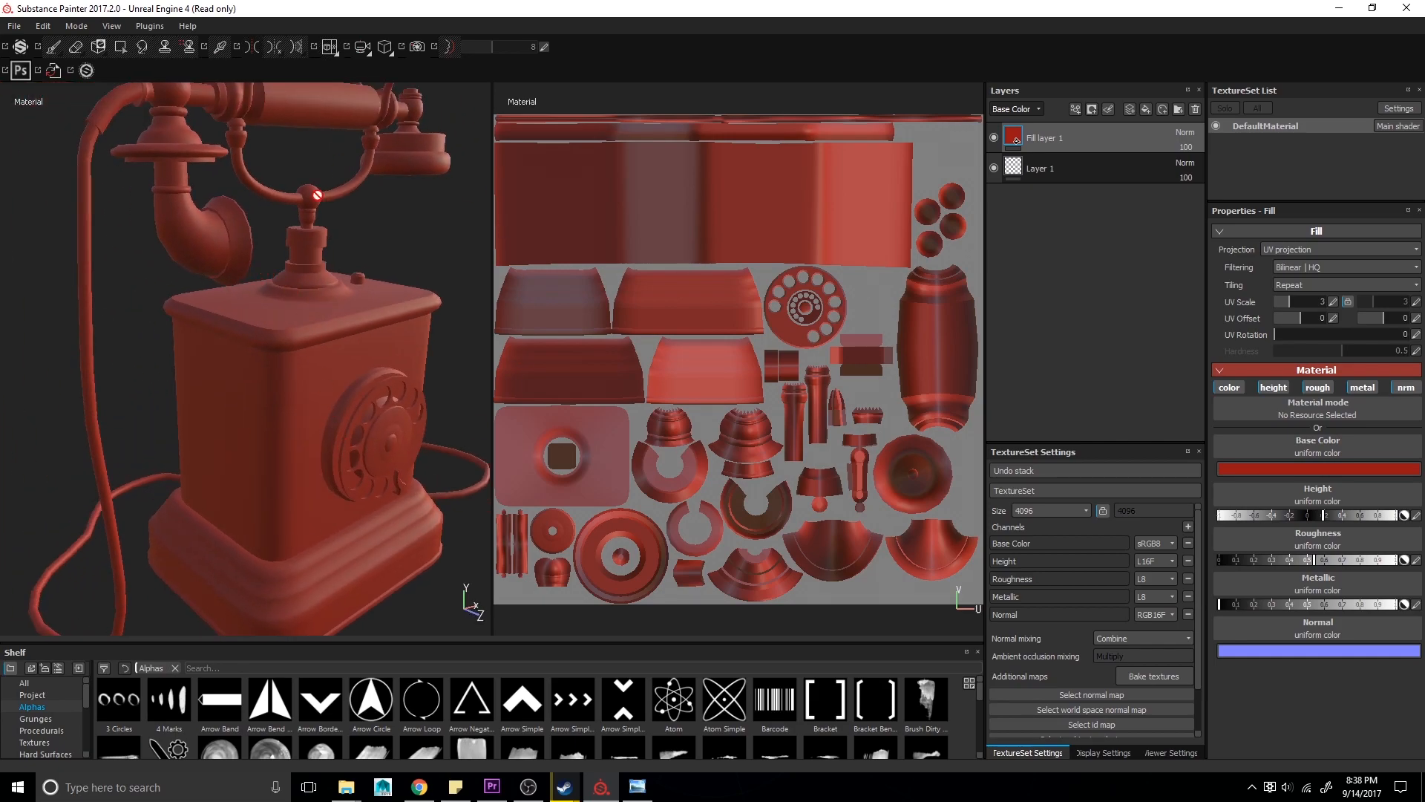
left_click_drag(314, 252, 305, 299, "alt")
right_click_drag(305, 300, 270, 294, "alt")
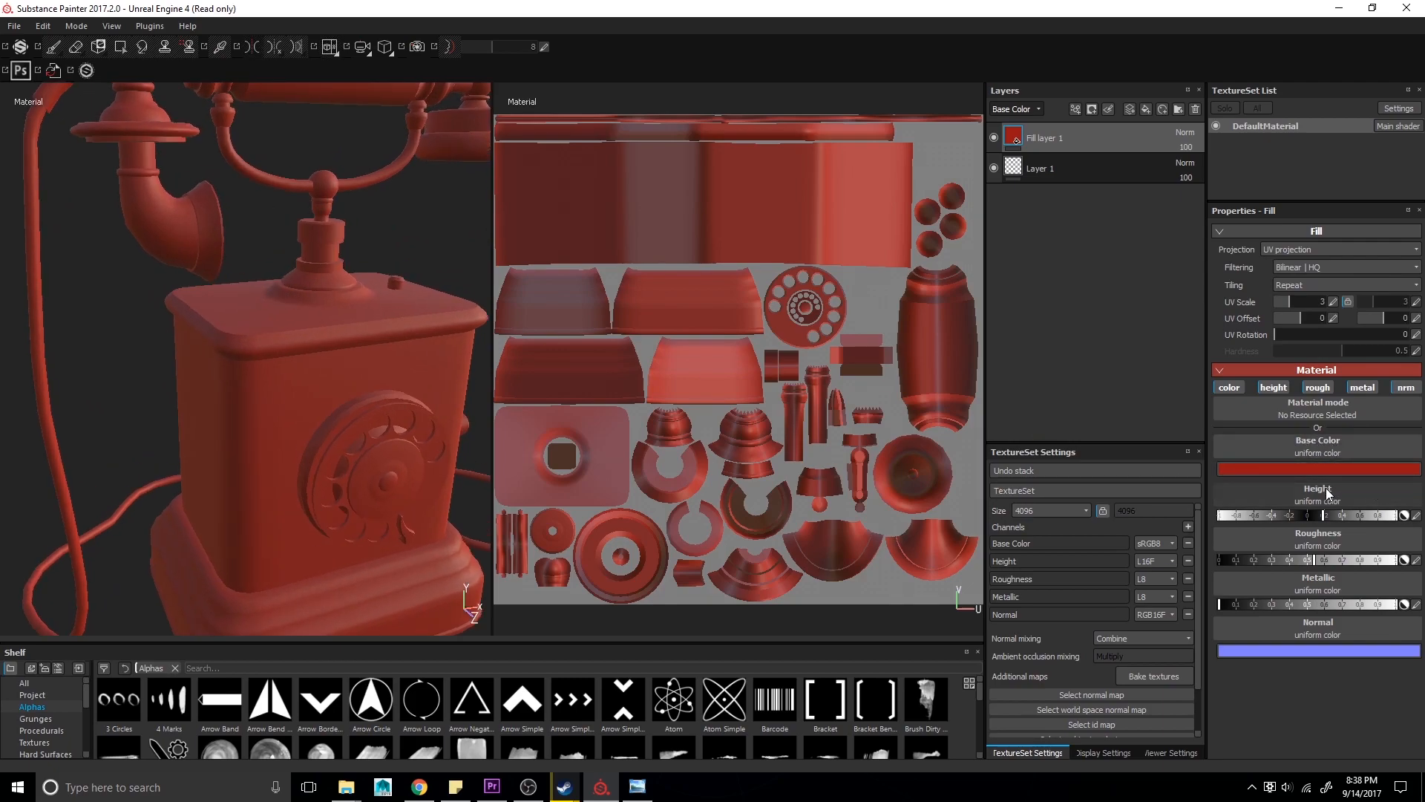
left_click(1309, 447)
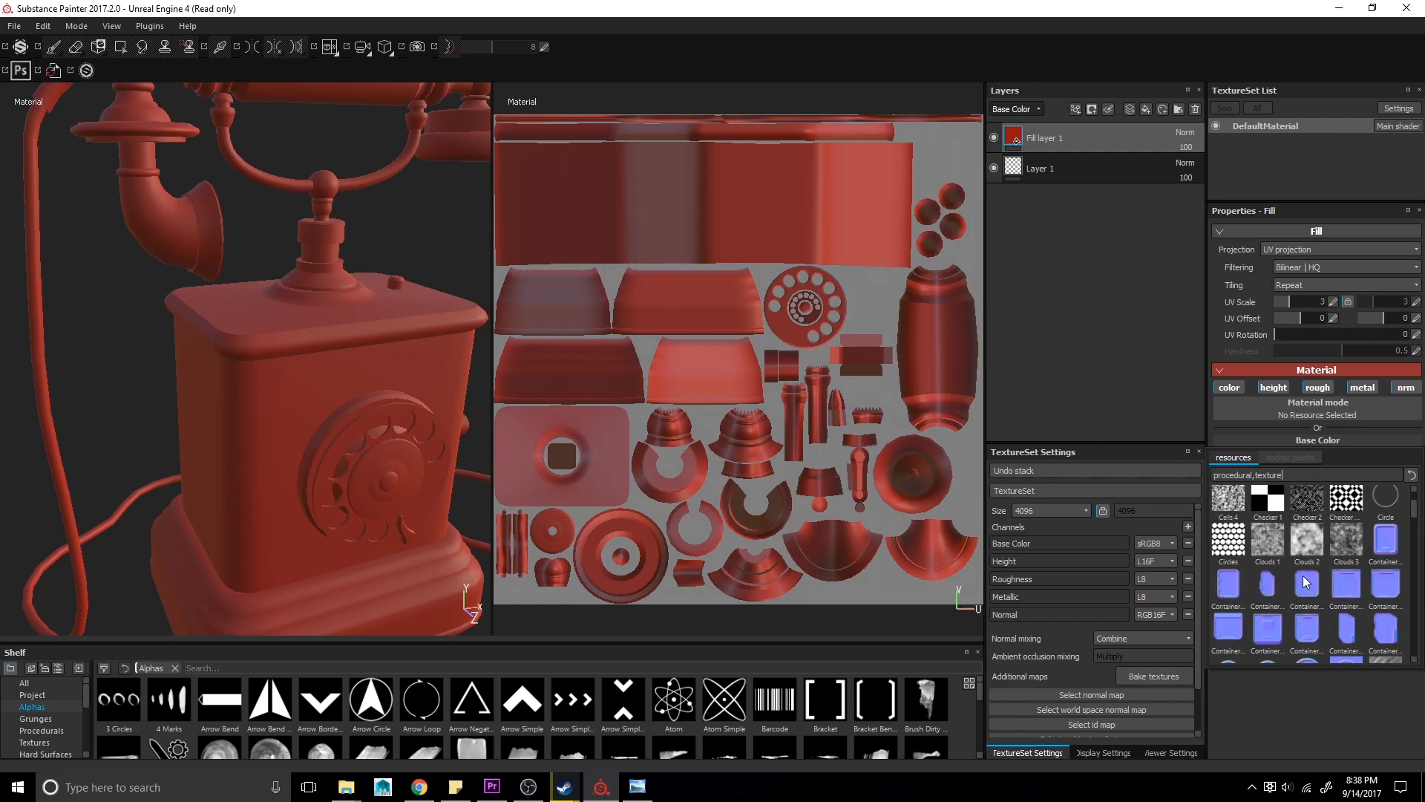
scroll(1303, 576, "down", 3)
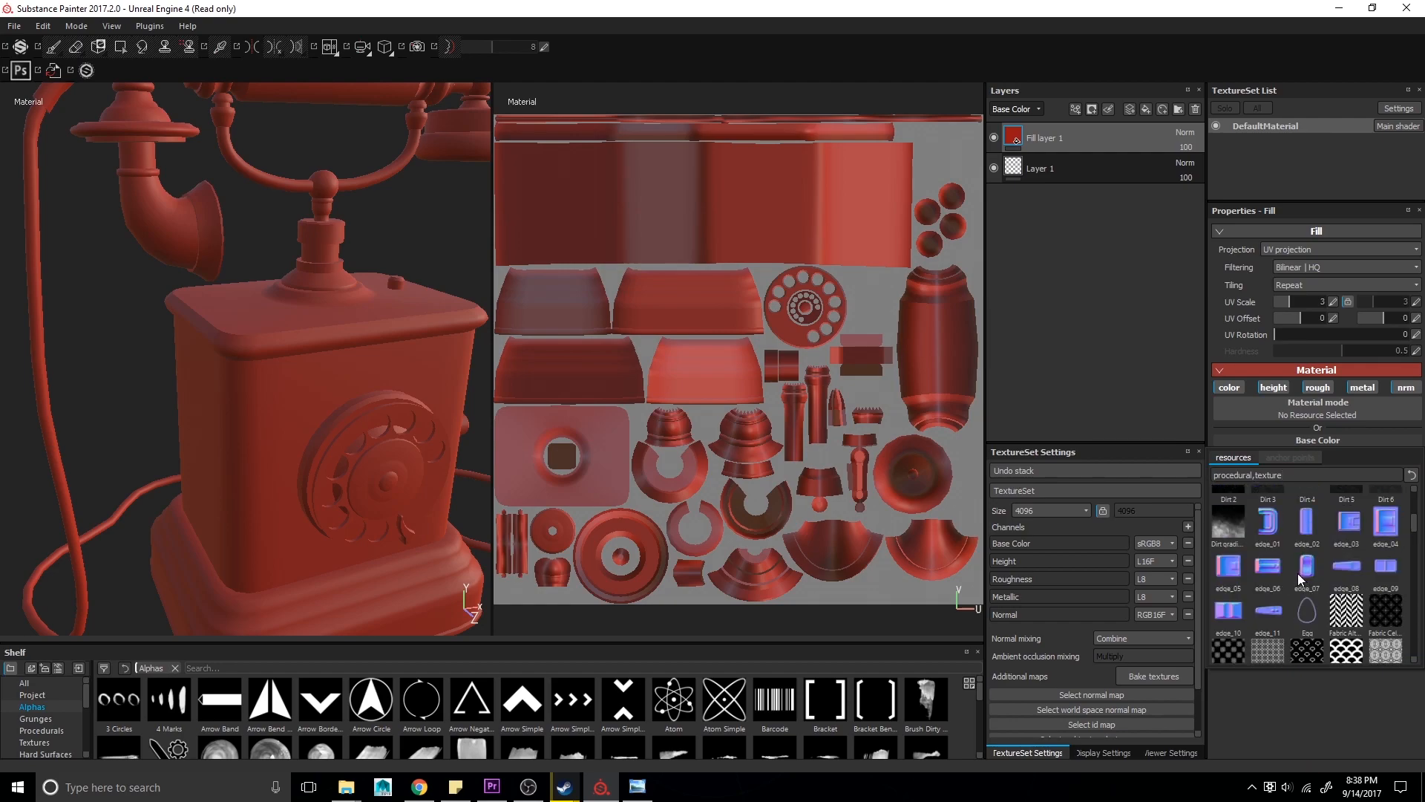
scroll(1299, 579, "down", 3)
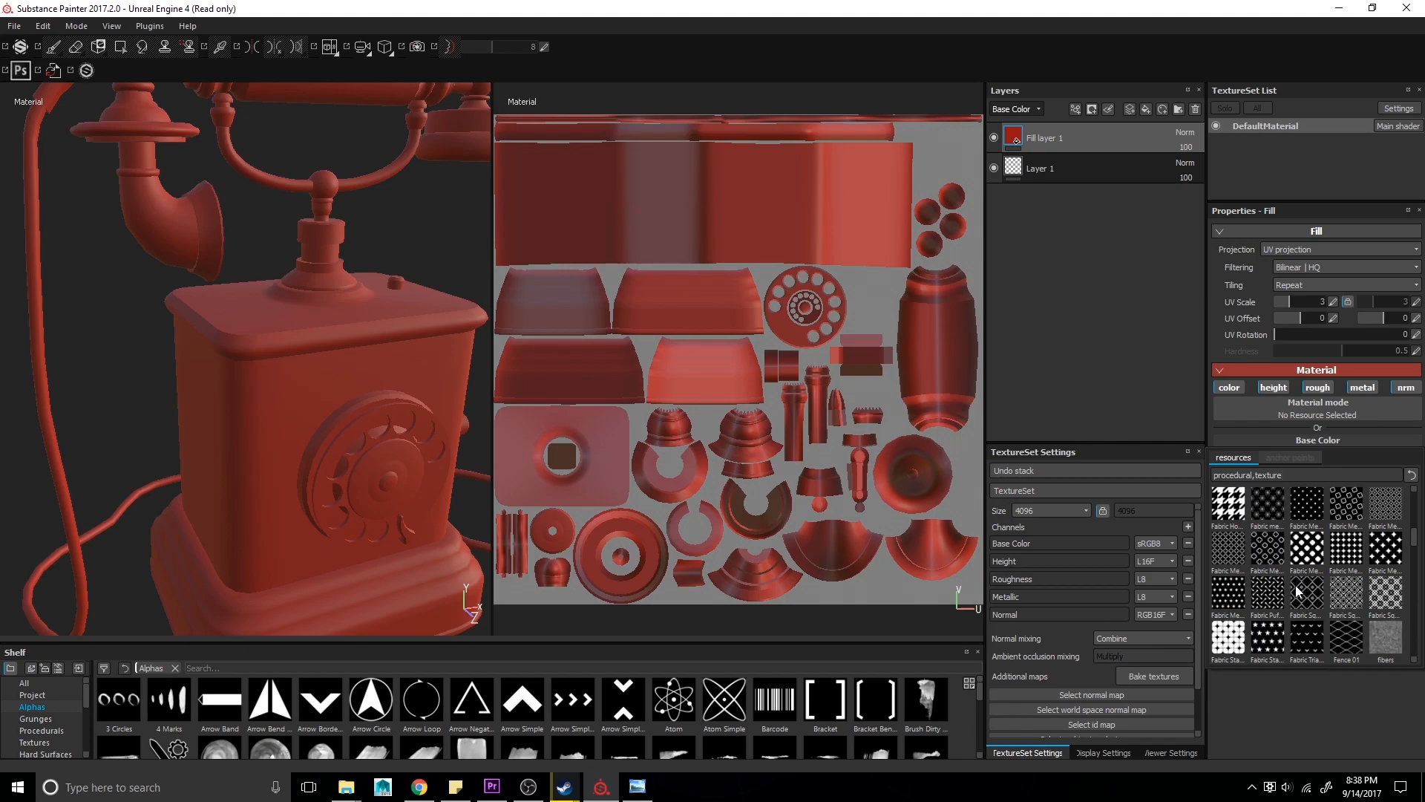
mouse_move(1299, 589)
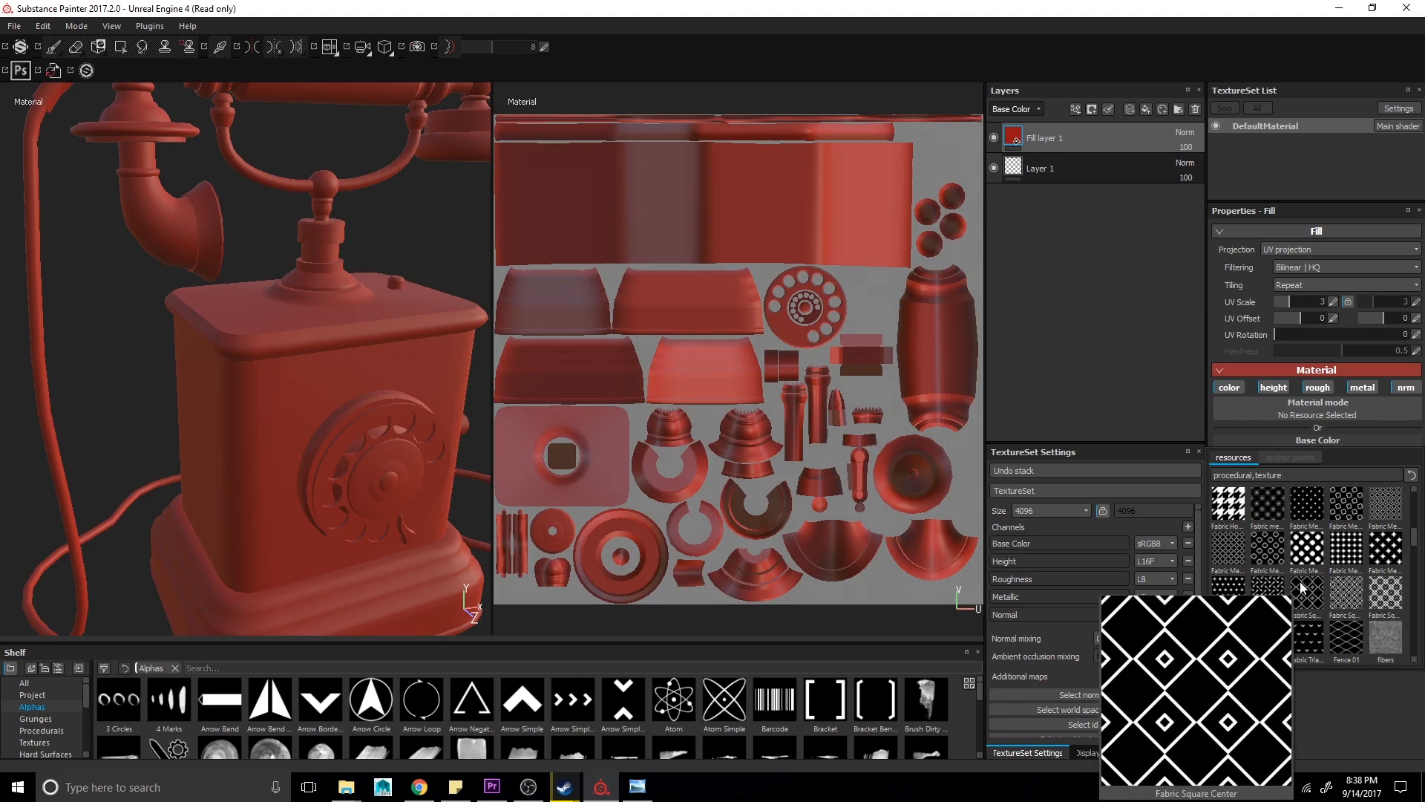
scroll(1300, 587, "down", 5)
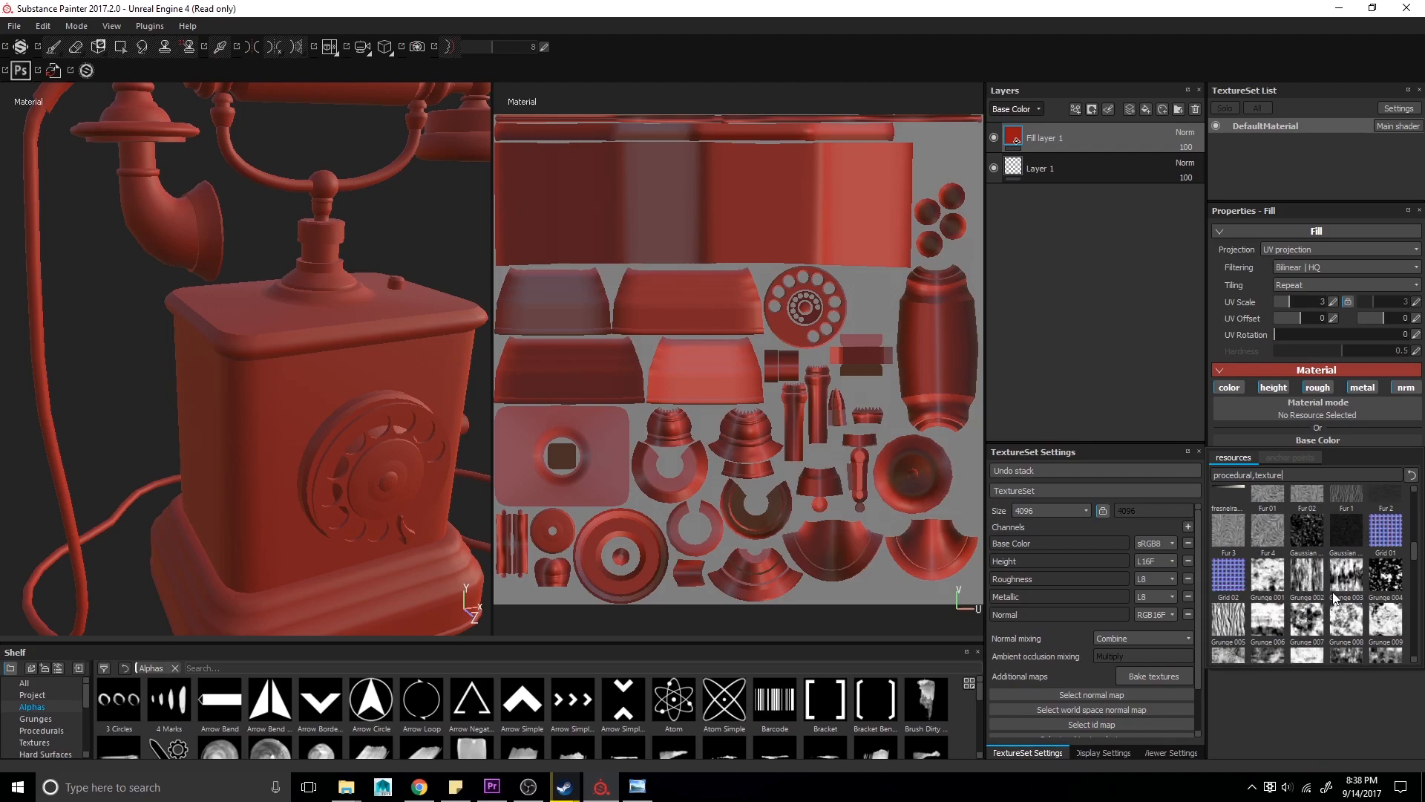
scroll(1333, 591, "down", 5)
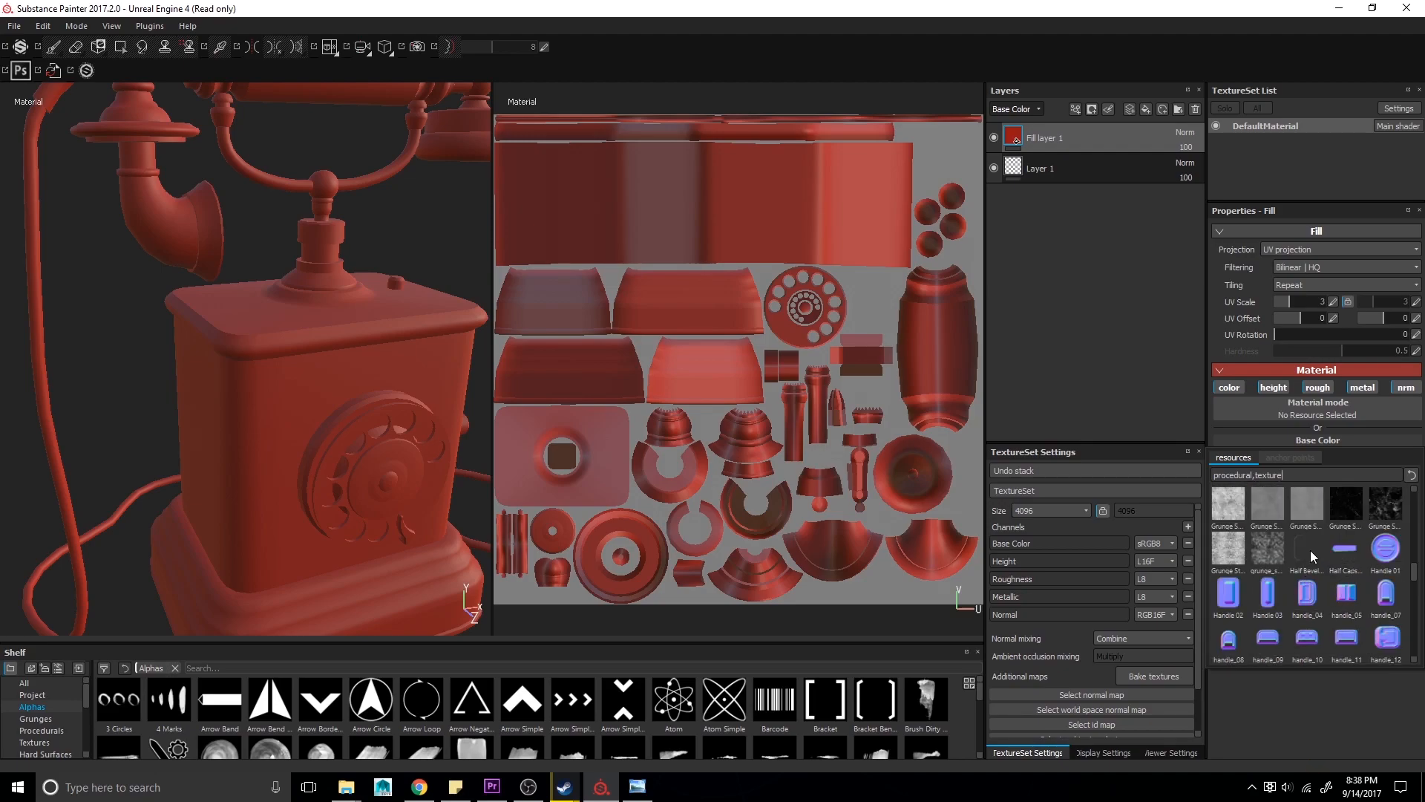
left_click(1352, 495)
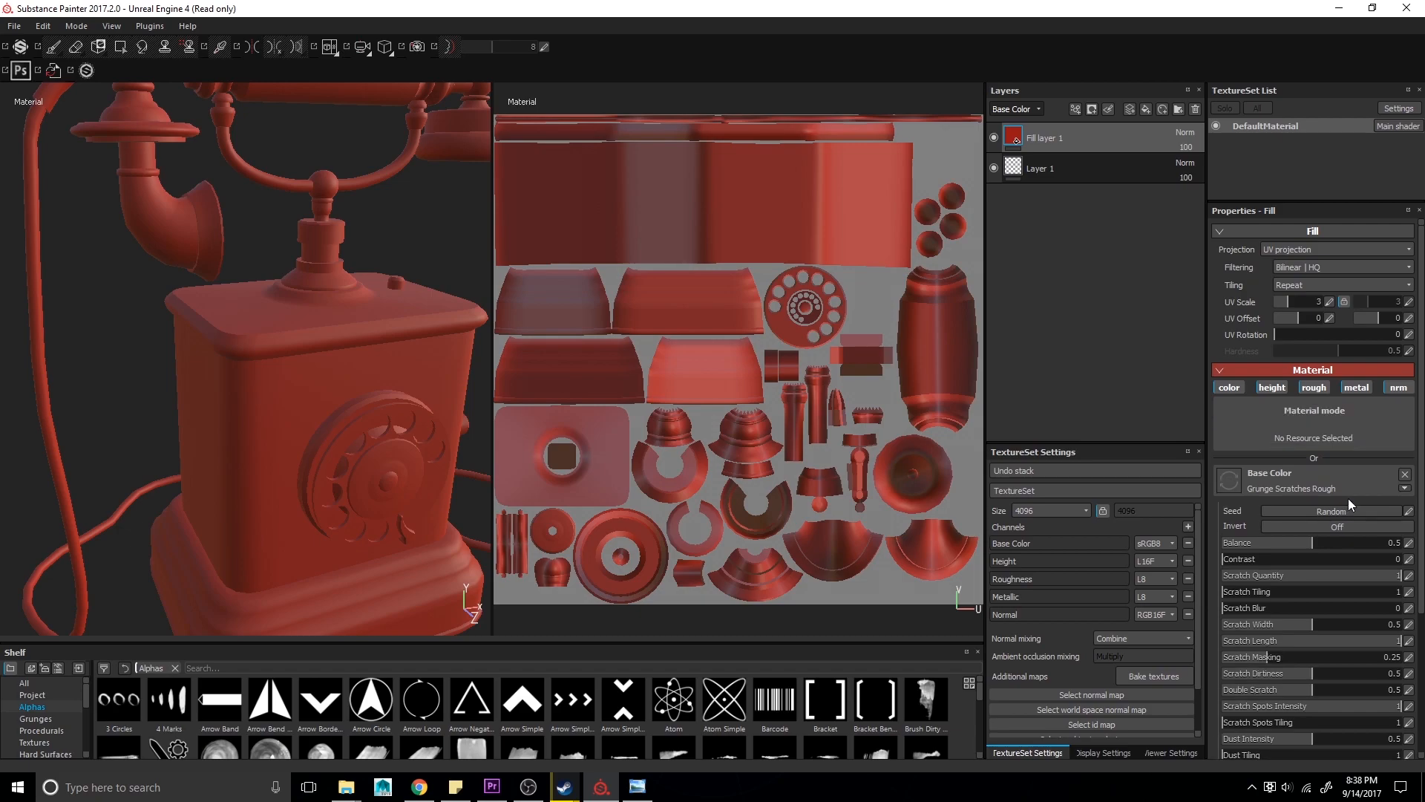
- Set the fill layer's UV scale to 5.95 and UV offset to 0.16
scroll(1349, 496, "down", 3)
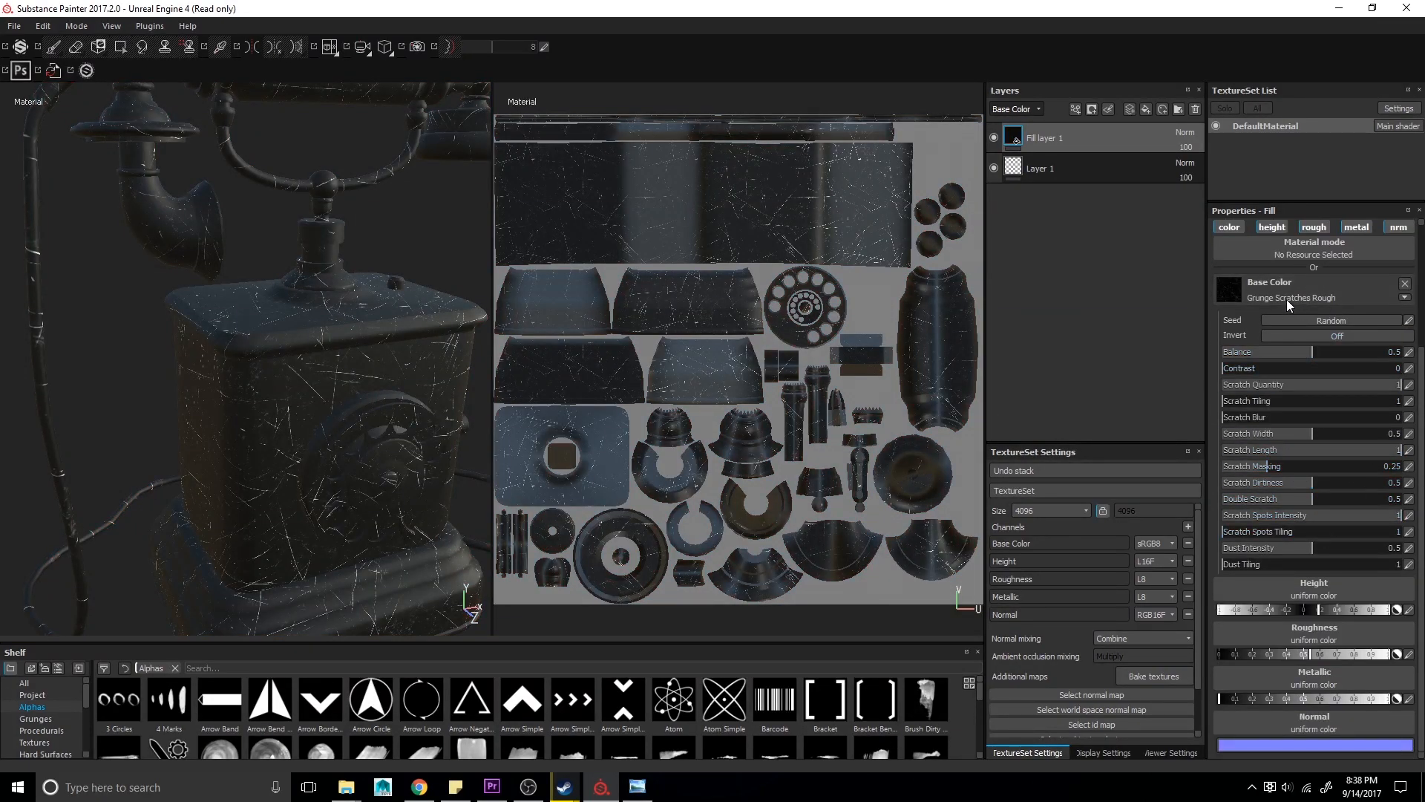
left_click_drag(391, 381, 408, 410, "alt")
left_click_drag(445, 363, 350, 380, "alt")
scroll(1333, 411, "up", 3)
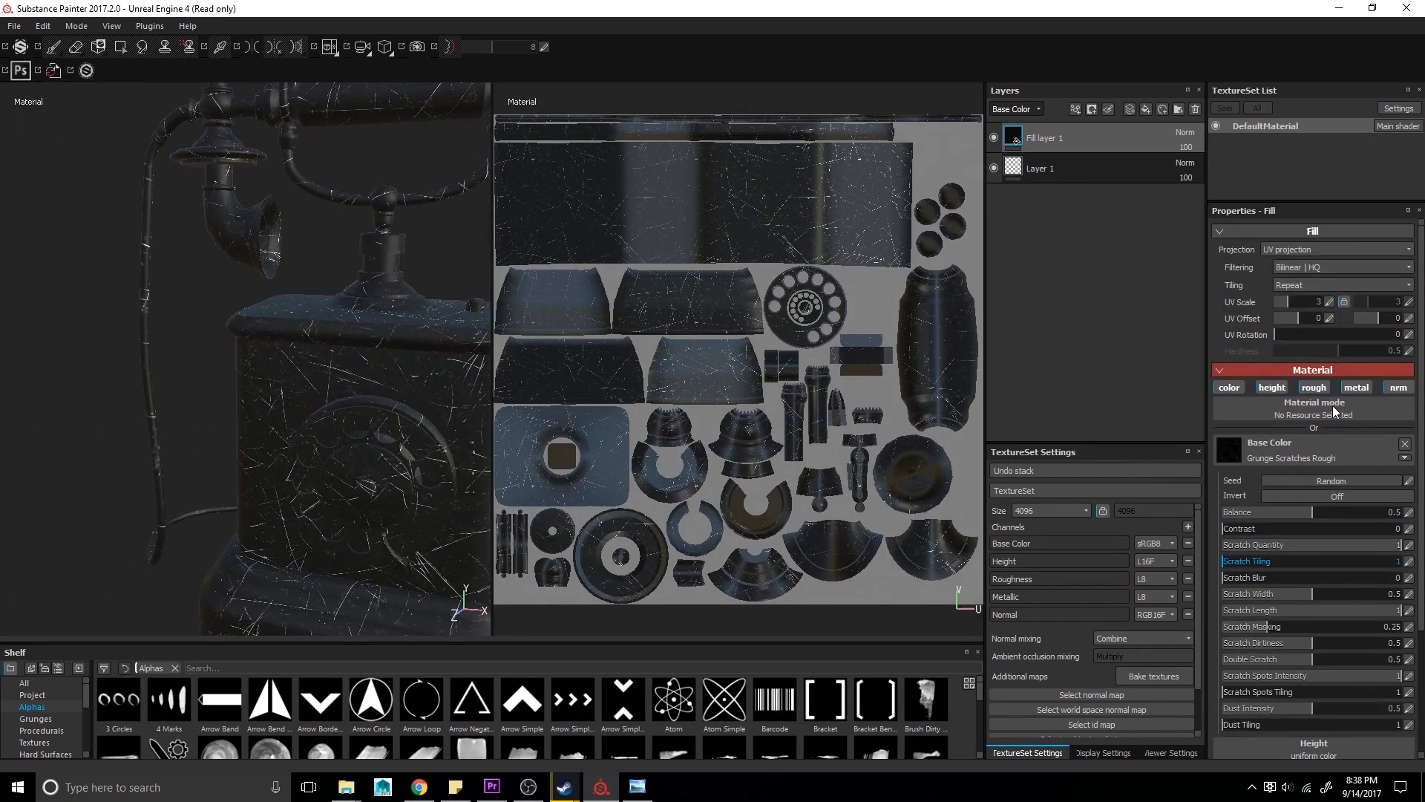
left_click(1298, 300)
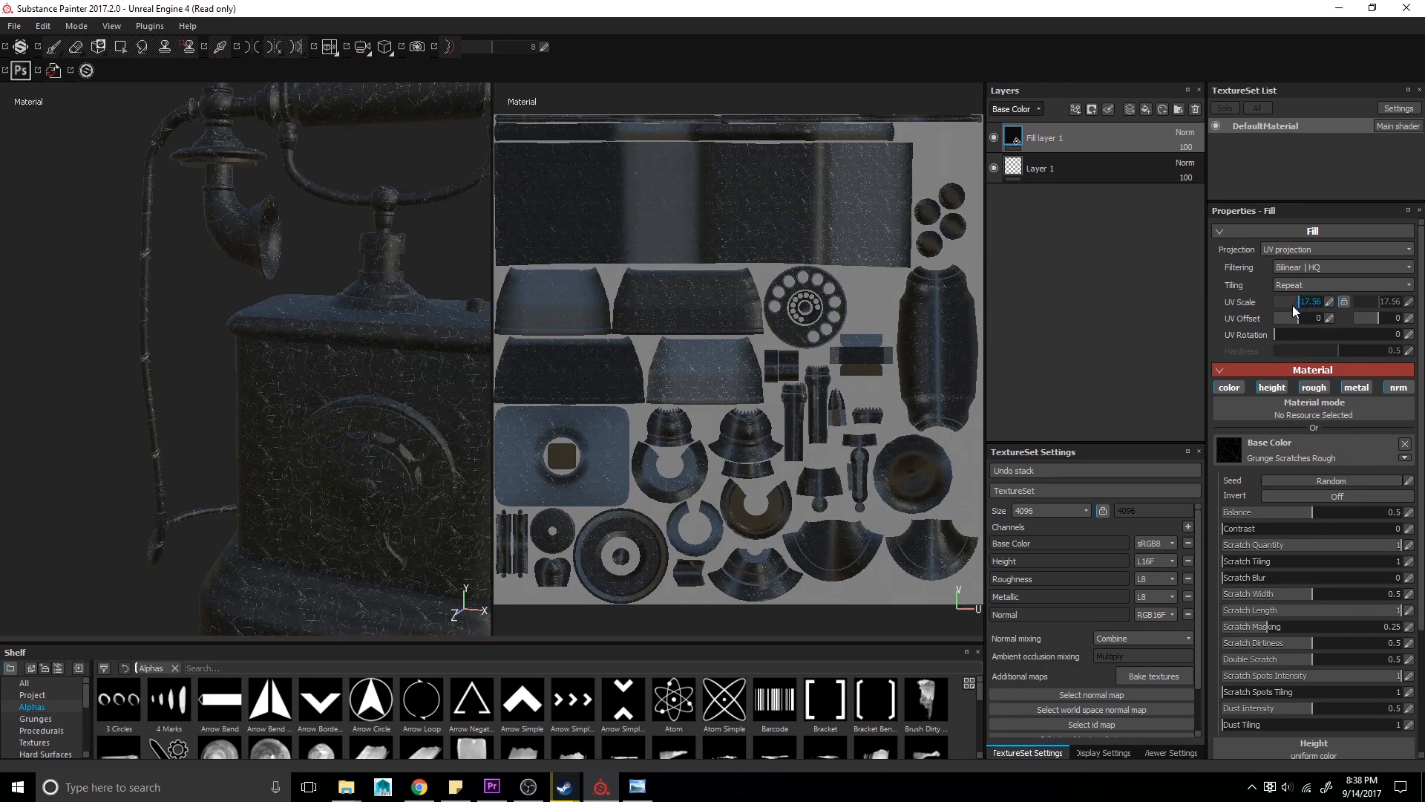
left_click(1290, 300)
left_click(1307, 318)
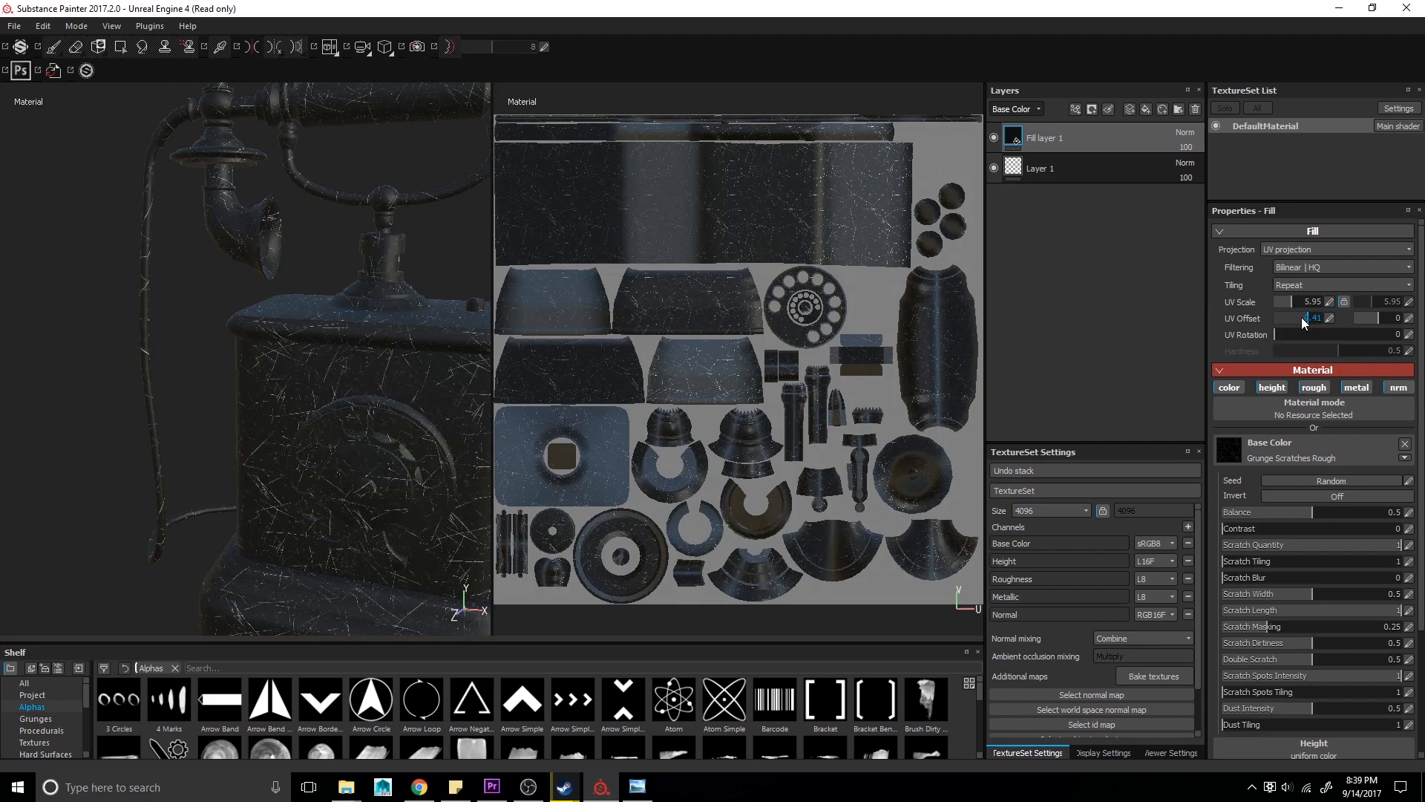
- Clear the base color texture and assign the Crystal 1 texture to the fill layer's roughness channel
scroll(1300, 429, "down", 3)
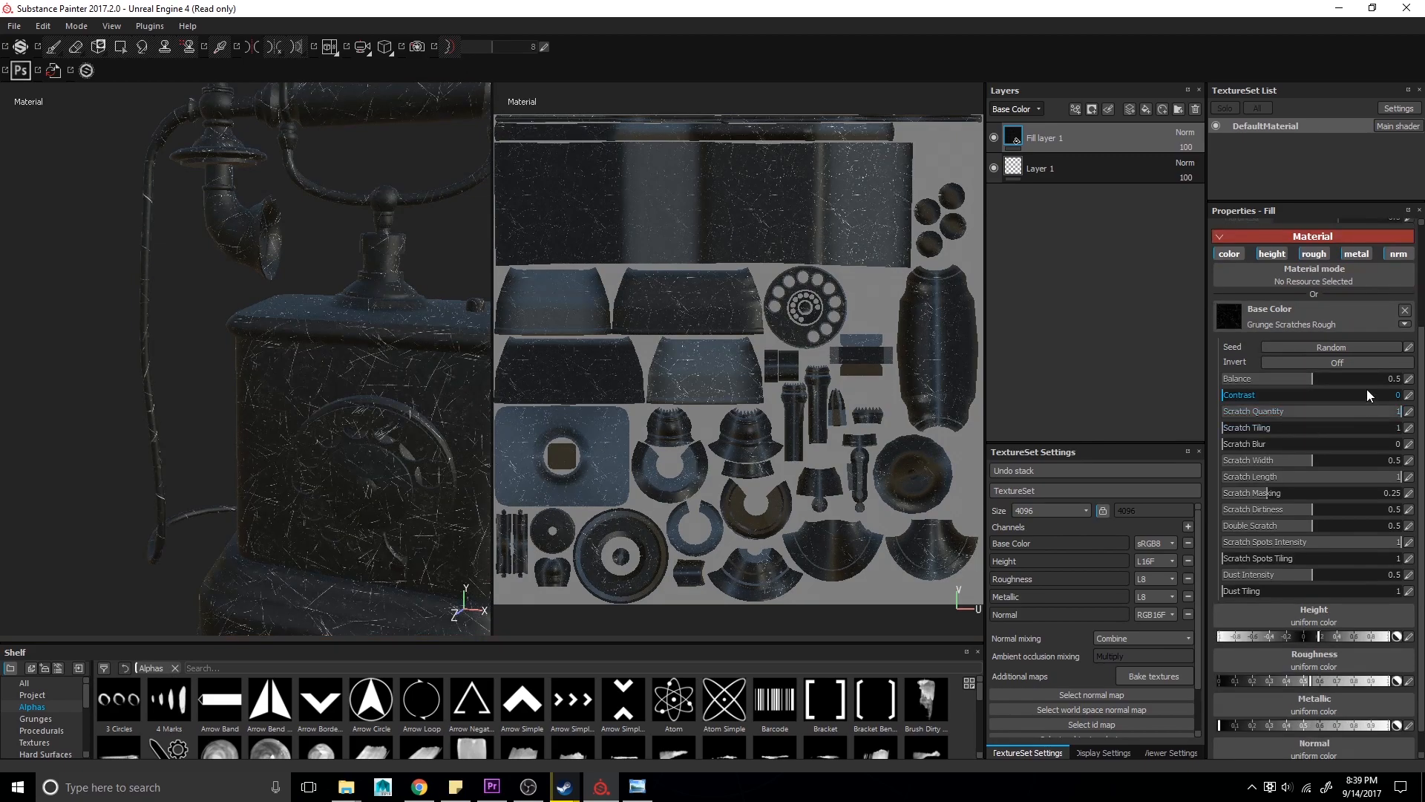
left_click(1405, 310)
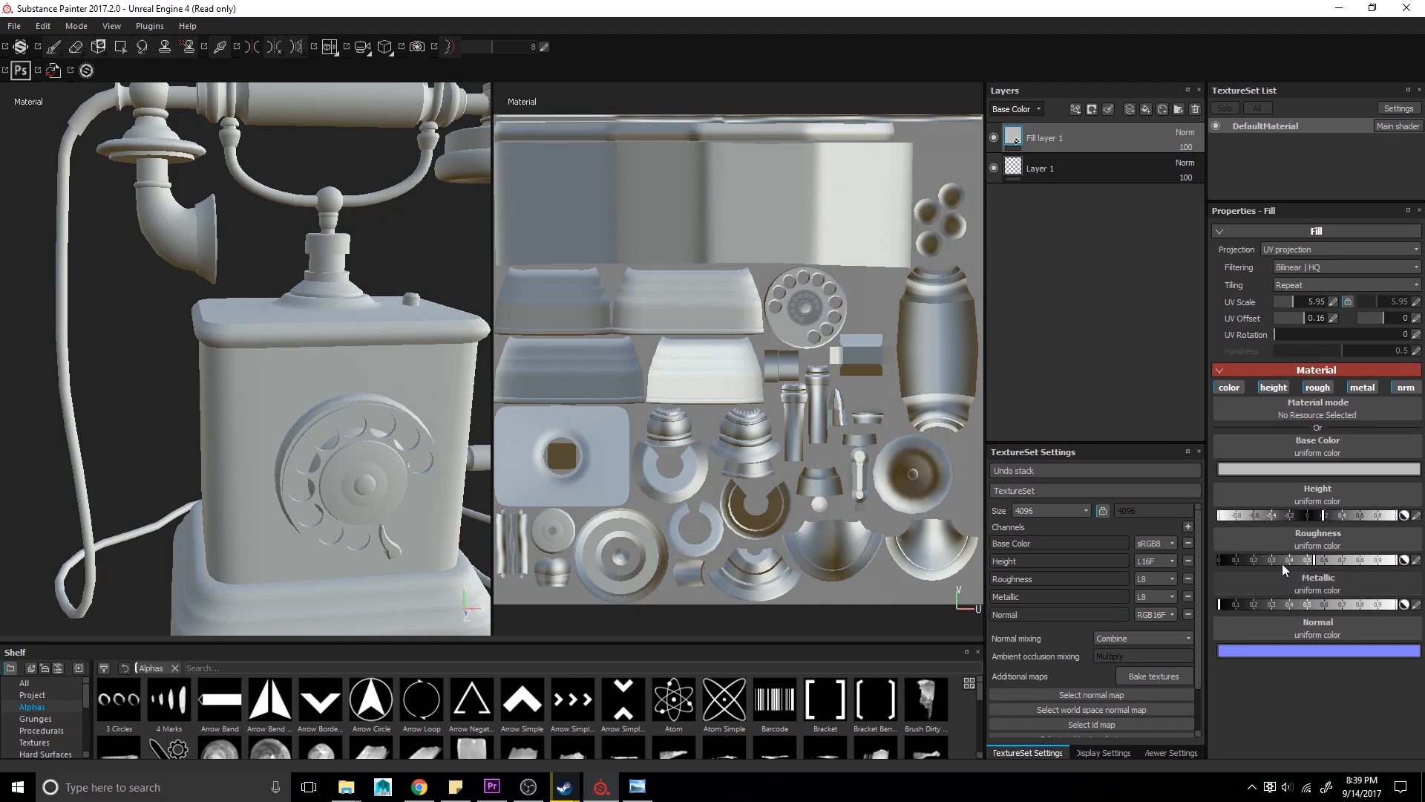
left_click(1247, 547)
scroll(1298, 707, "down", 3)
left_click(1299, 686)
- Orbit and frame the telephone to inspect the Crystal 1 roughness effect
left_click_drag(242, 499, 551, 535, "alt")
key("f")
left_click_drag(416, 483, 270, 467, "alt")
middle_click_drag(91, 491, 31, 471, "alt")
left_click_drag(31, 471, 405, 511, "alt")
middle_click_drag(97, 512, 271, 515, "alt")
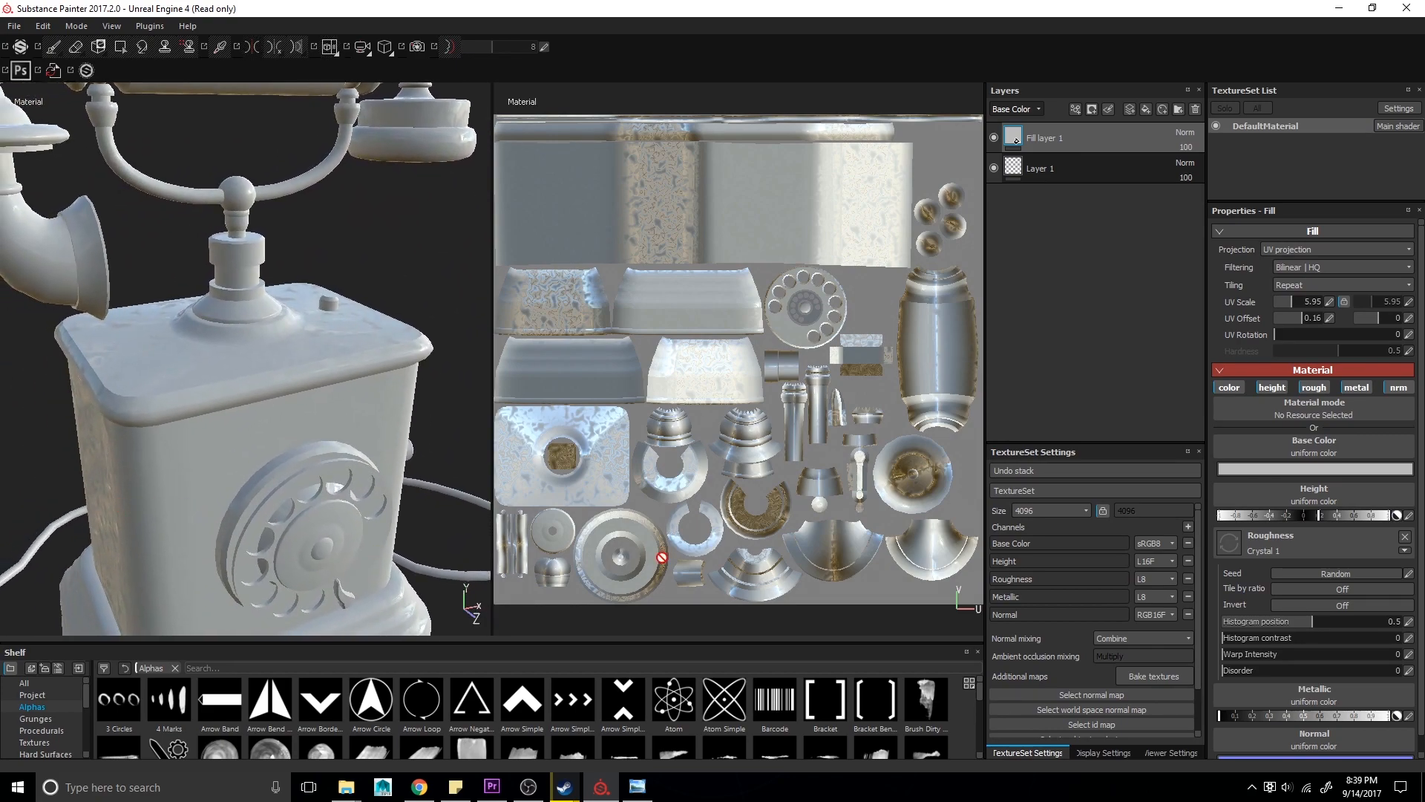
- Assign the Crystal 1 procedural texture to the fill layer's base color
left_click(1291, 471)
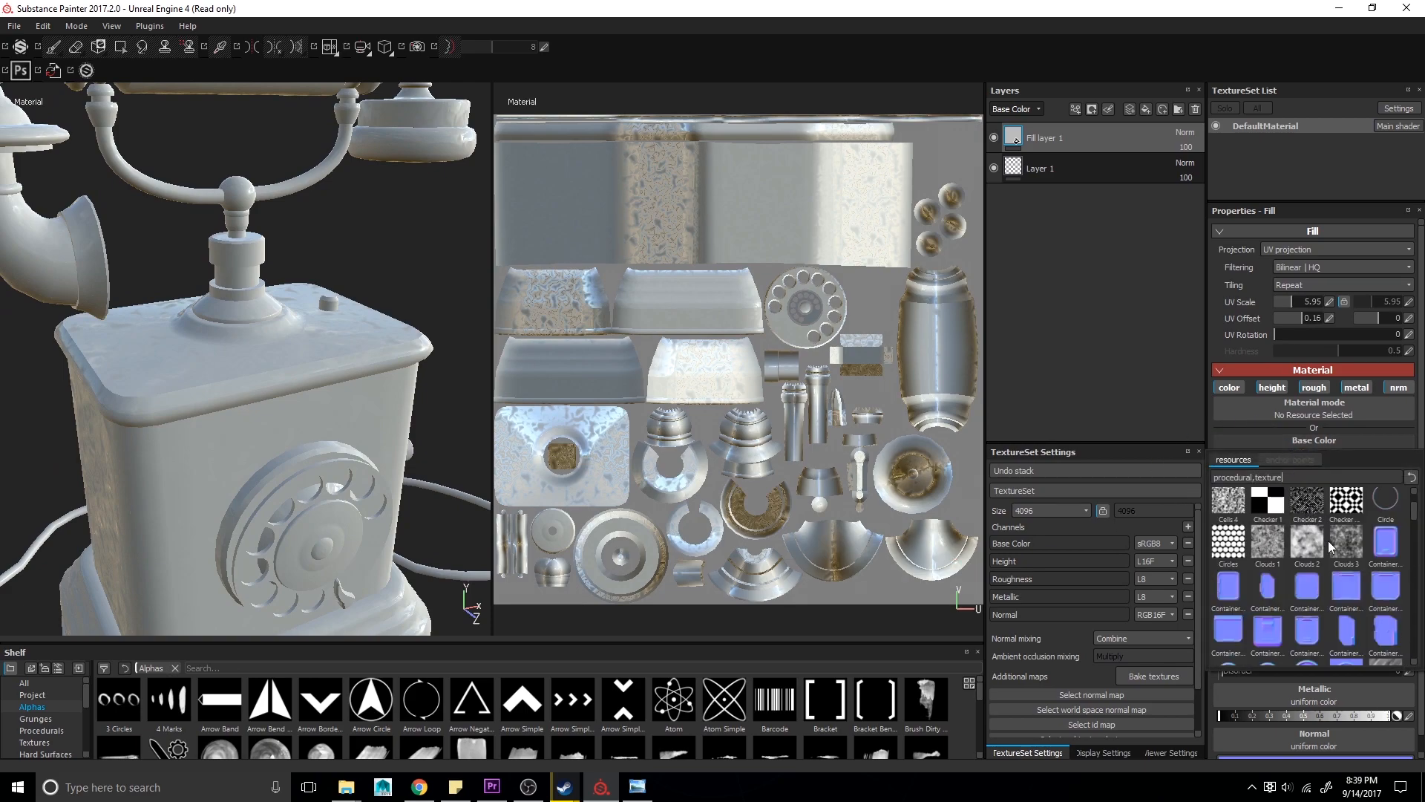
scroll(1329, 544, "down", 4)
left_click(1267, 579)
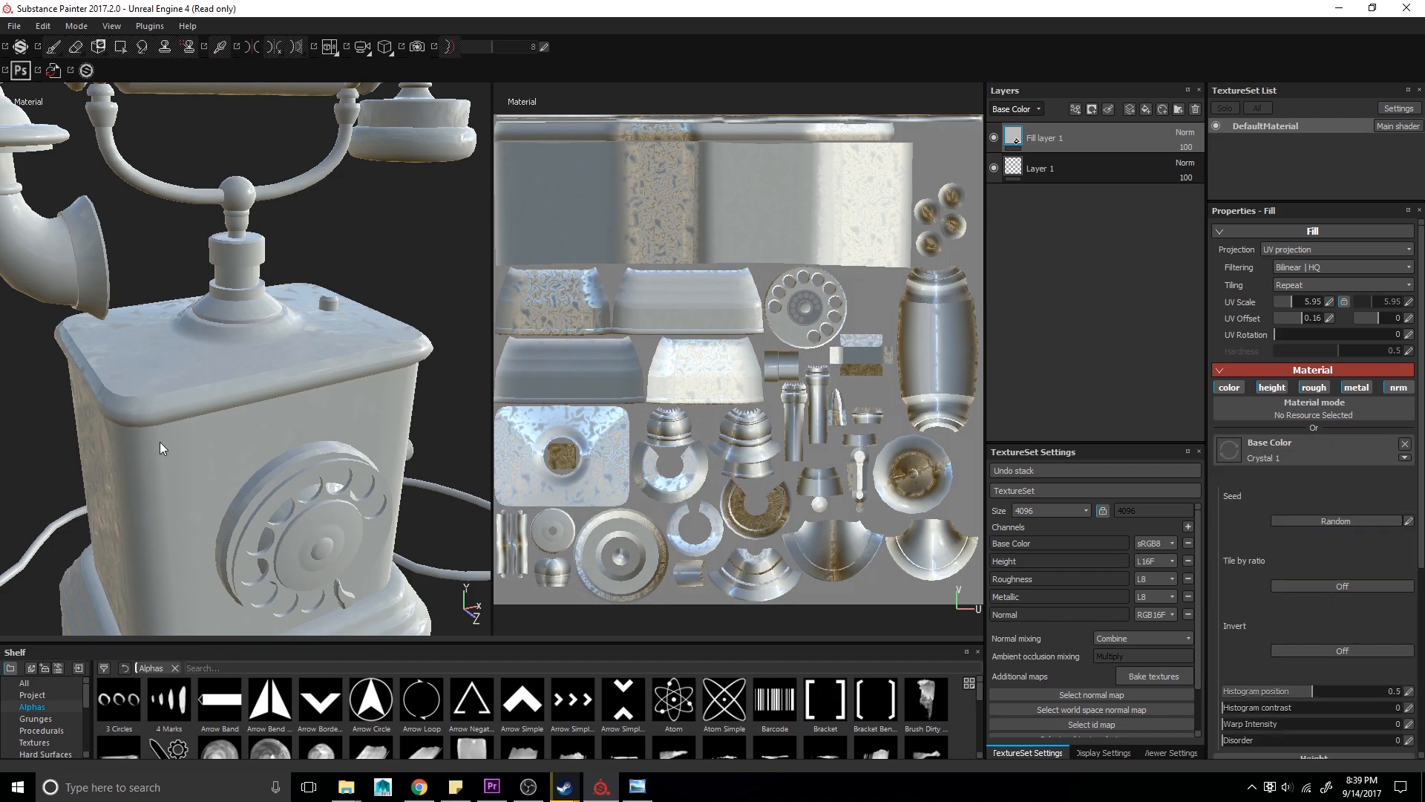
scroll(198, 451, "down", 4)
scroll(203, 452, "up", 7)
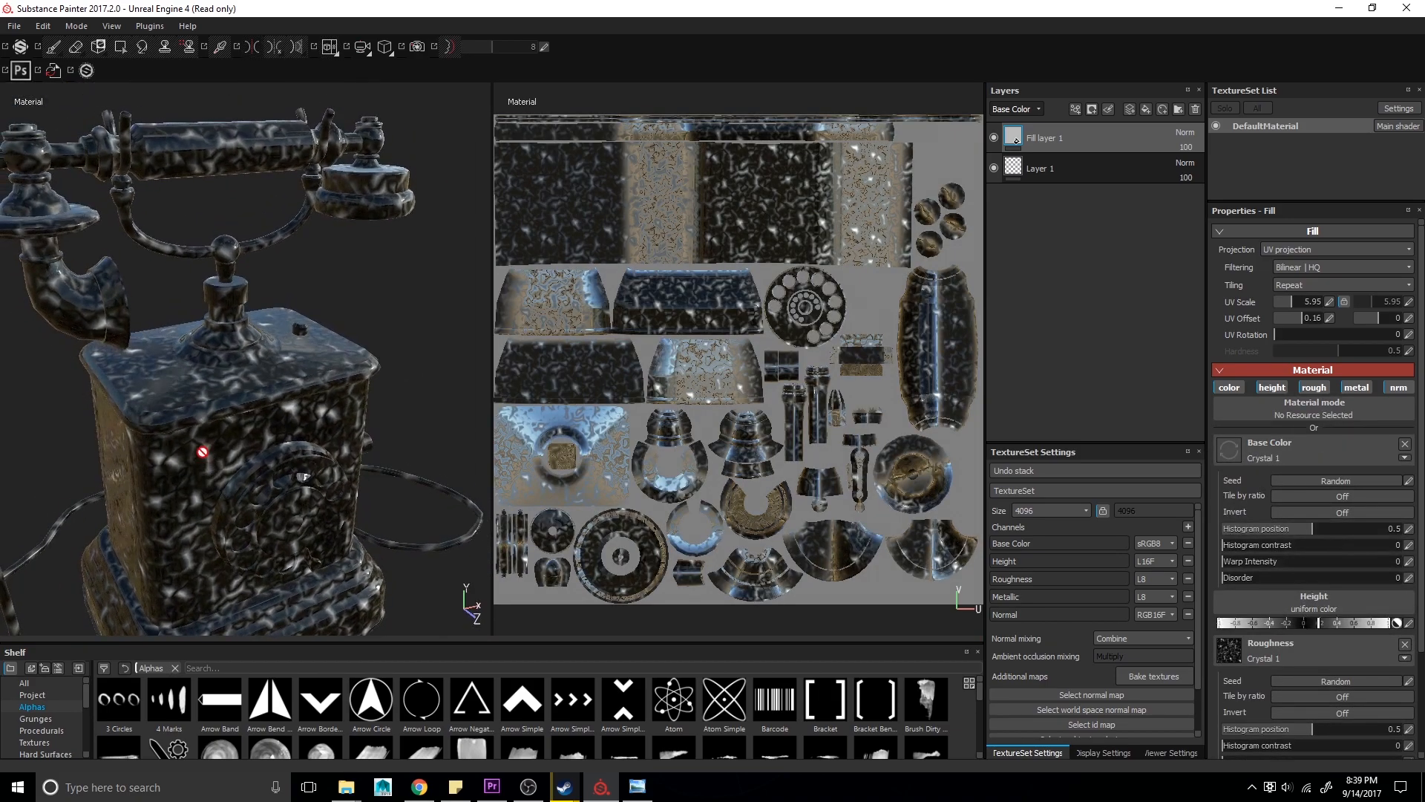
- Remove the Crystal 1 textures from the fill layer's roughness and base color channels
left_click_drag(217, 413, 238, 380, "alt")
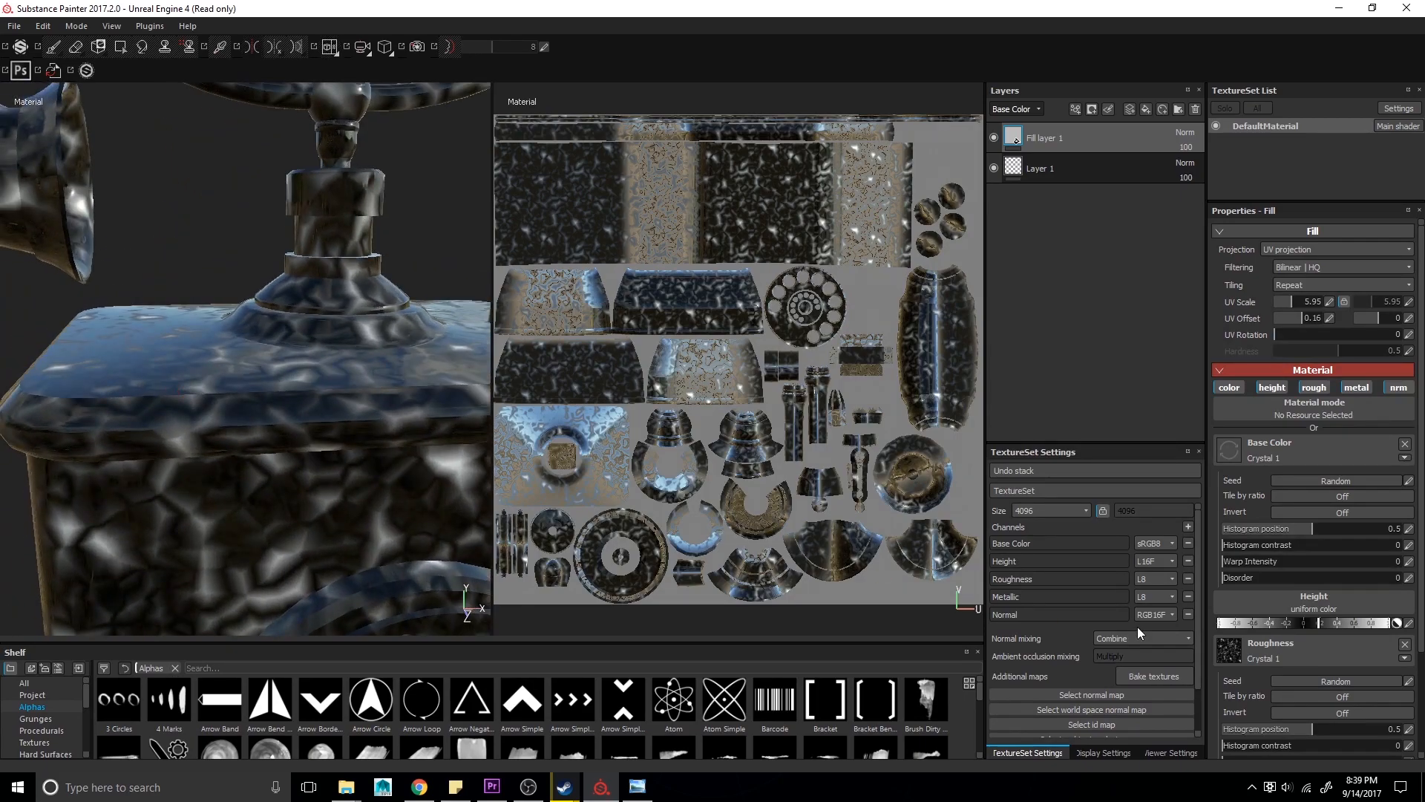
scroll(1390, 667, "down", 3)
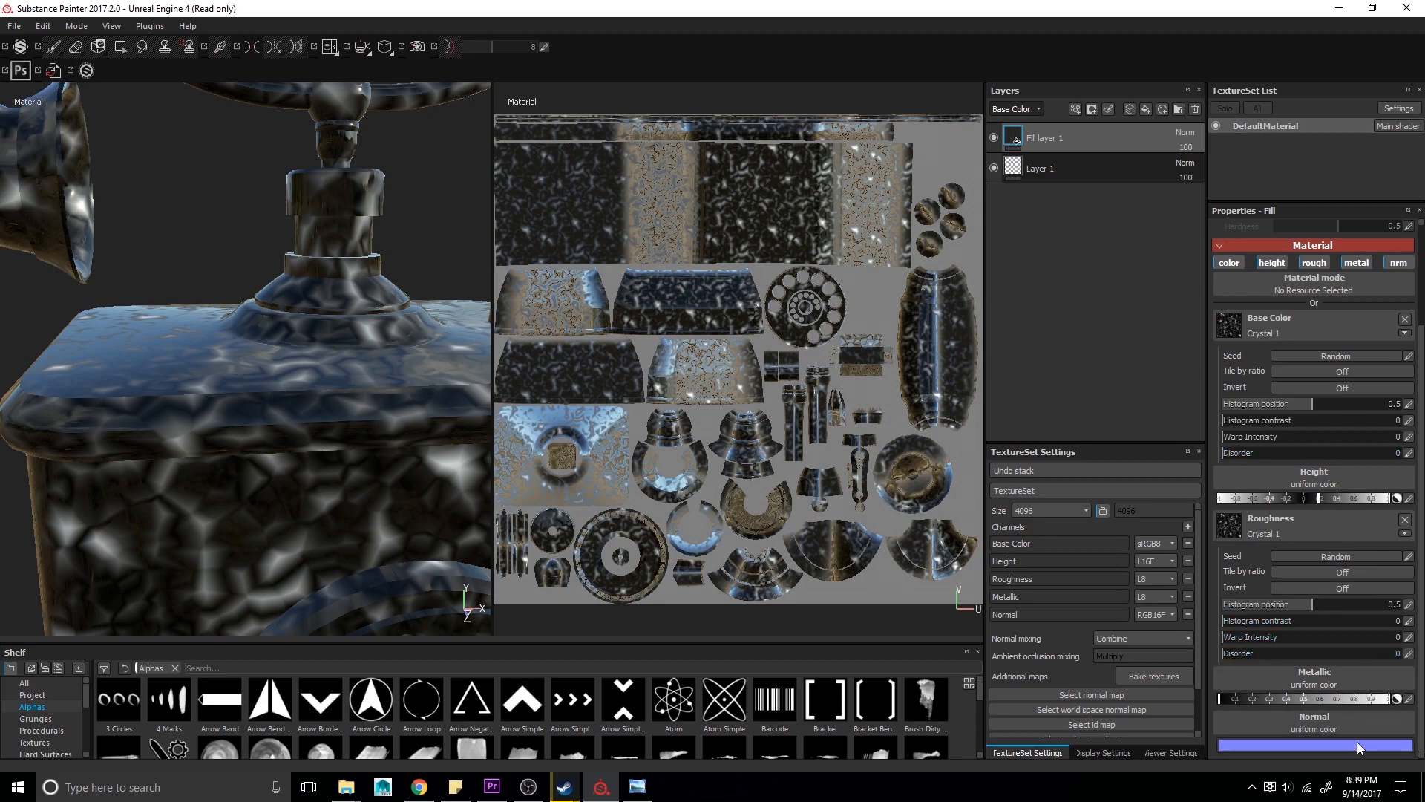
scroll(1336, 653, "up", 3)
scroll(1295, 567, "down", 1)
left_click_drag(261, 392, 262, 379, "alt")
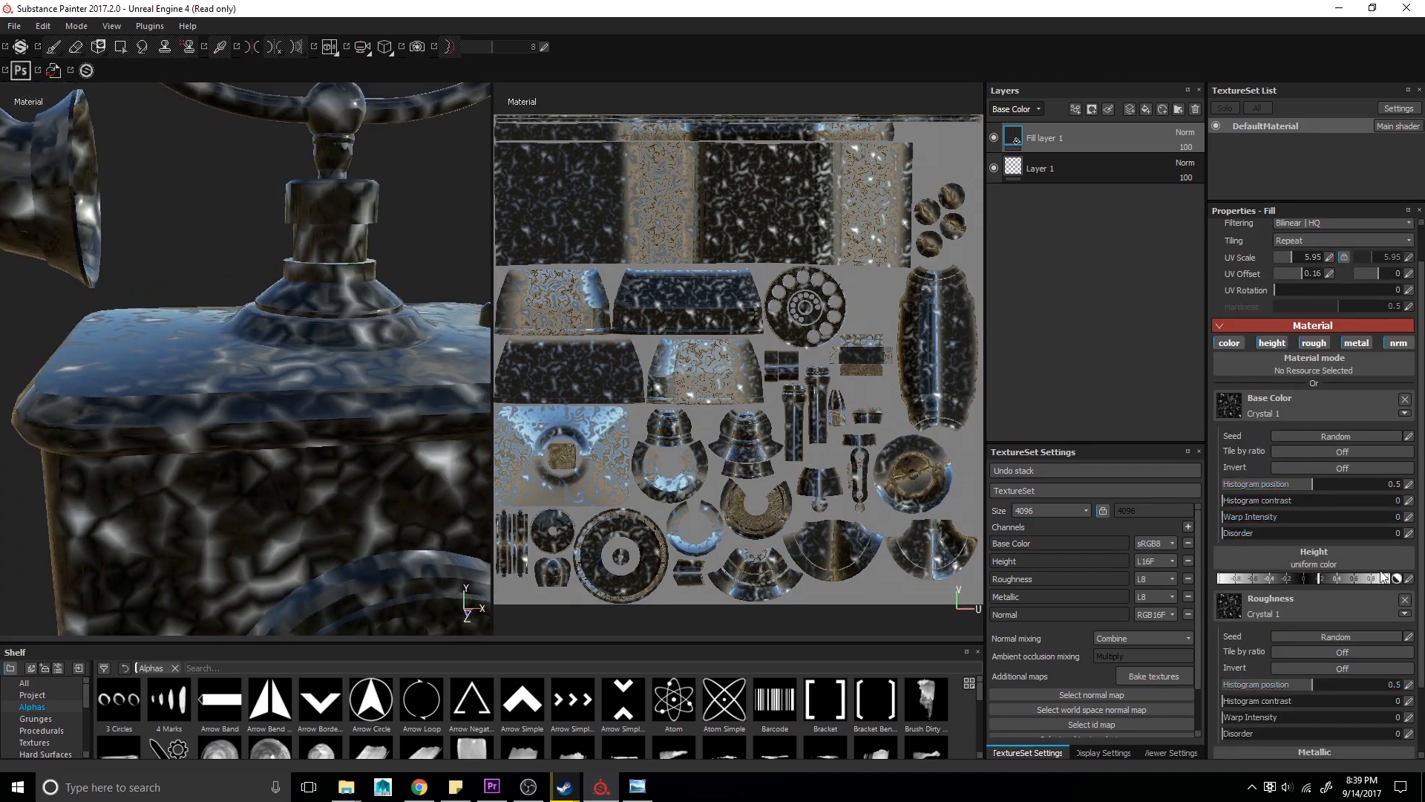
left_click(1403, 597)
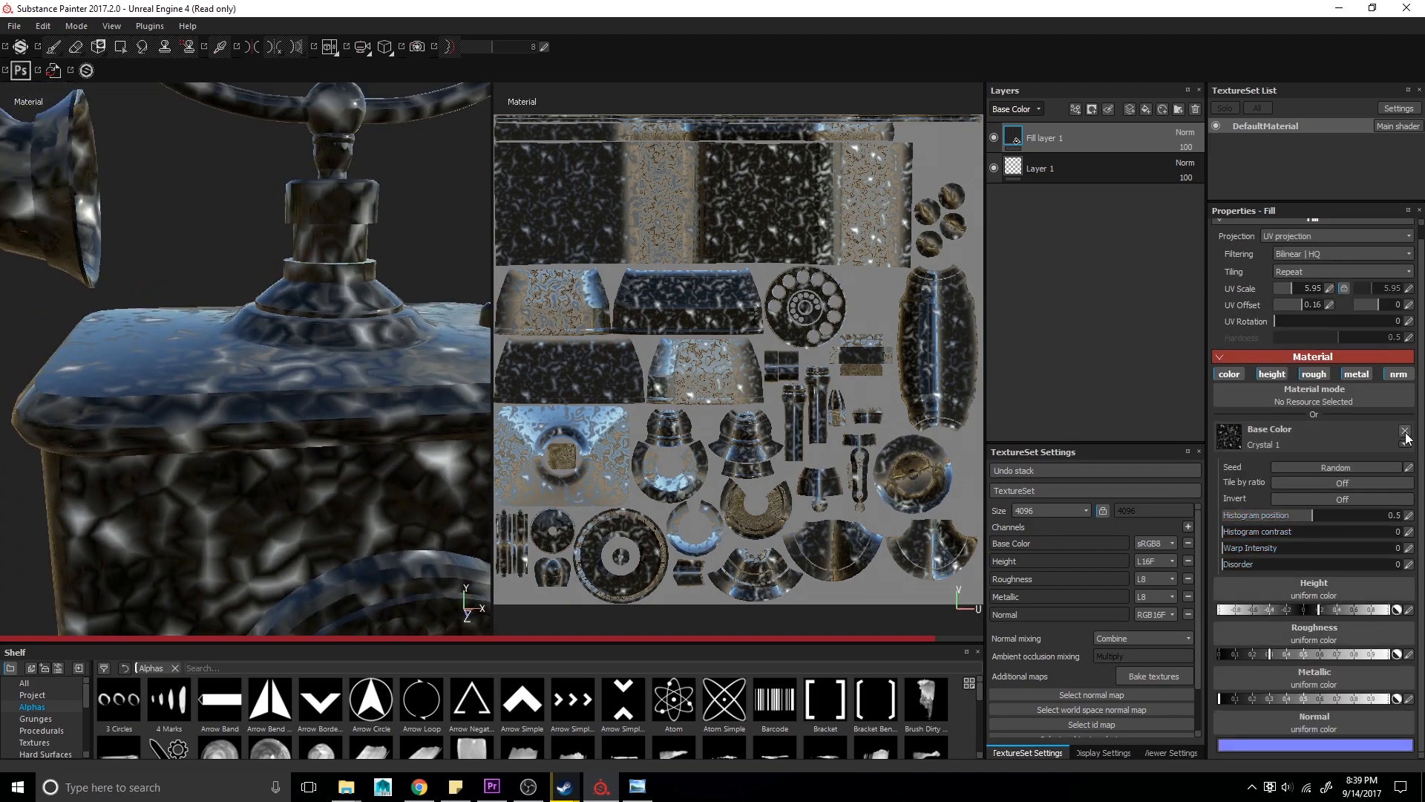
left_click(1404, 433)
- Set the fill layer's base color to a dark red
left_click(1304, 473)
left_click(1305, 478)
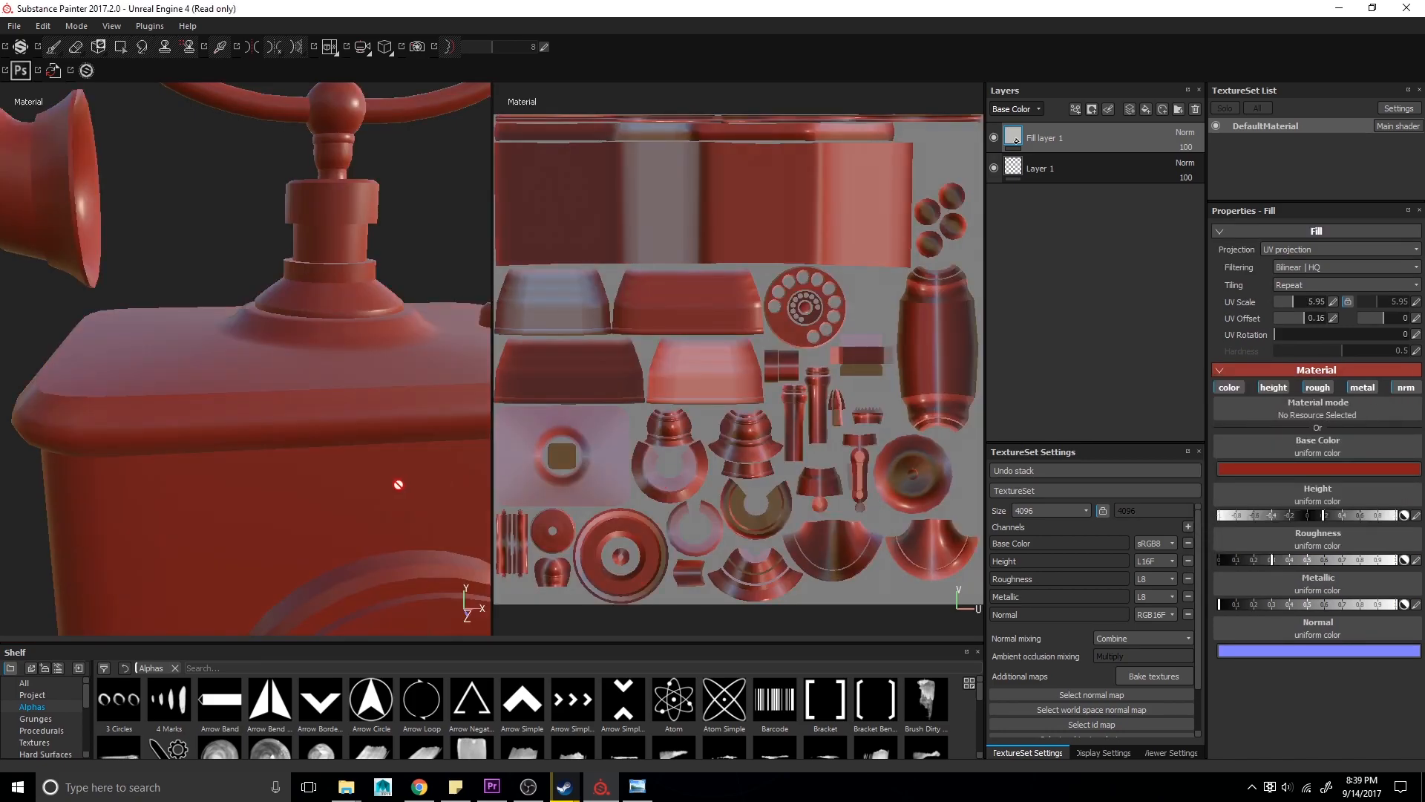
left_click_drag(399, 485, 369, 492, "alt")
right_click_drag(369, 493, 216, 414, "alt")
left_click_drag(212, 415, 168, 337, "alt")
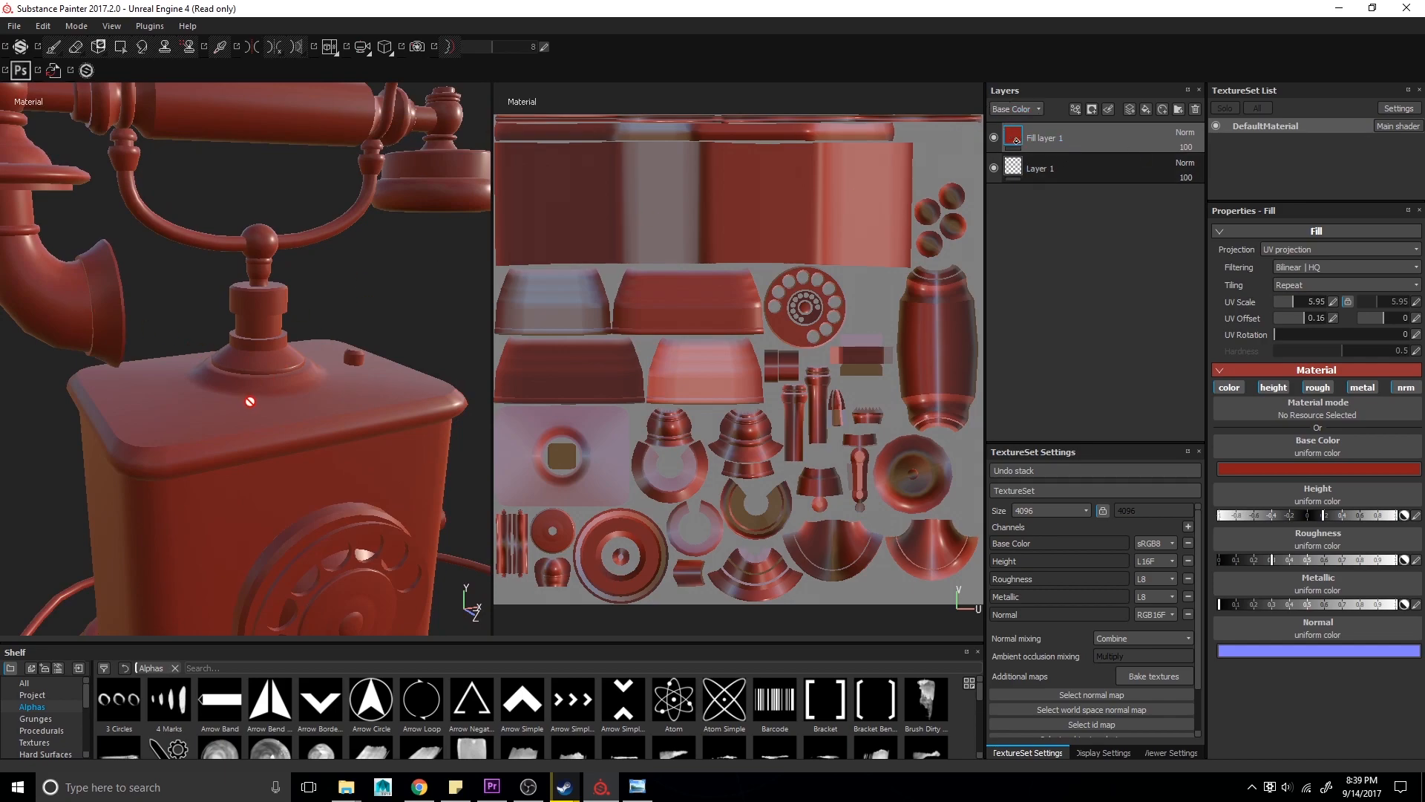
- Add a white mask to the fill layer and paint a spot on the telephone body
right_click_drag(285, 341, 311, 363, "alt")
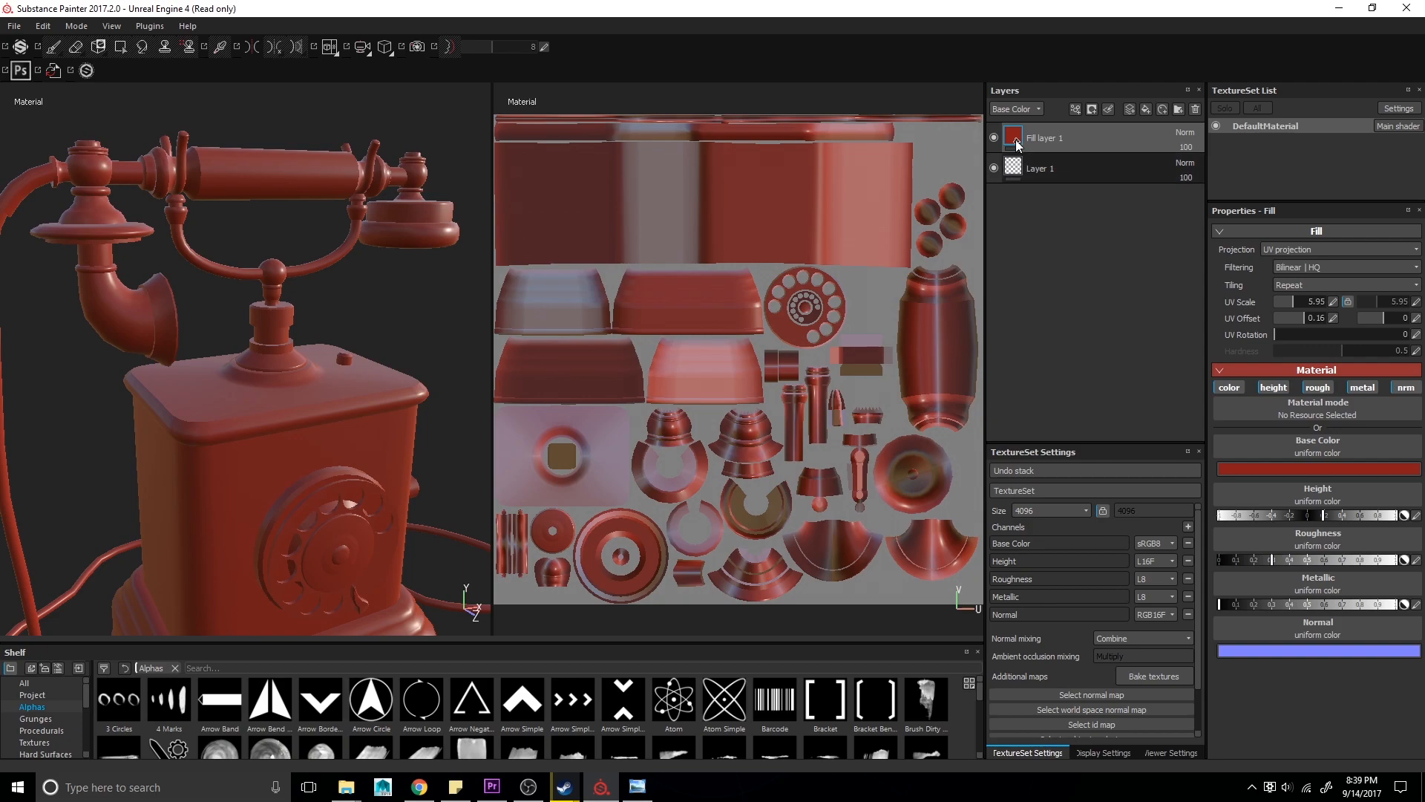
right_click(1015, 136)
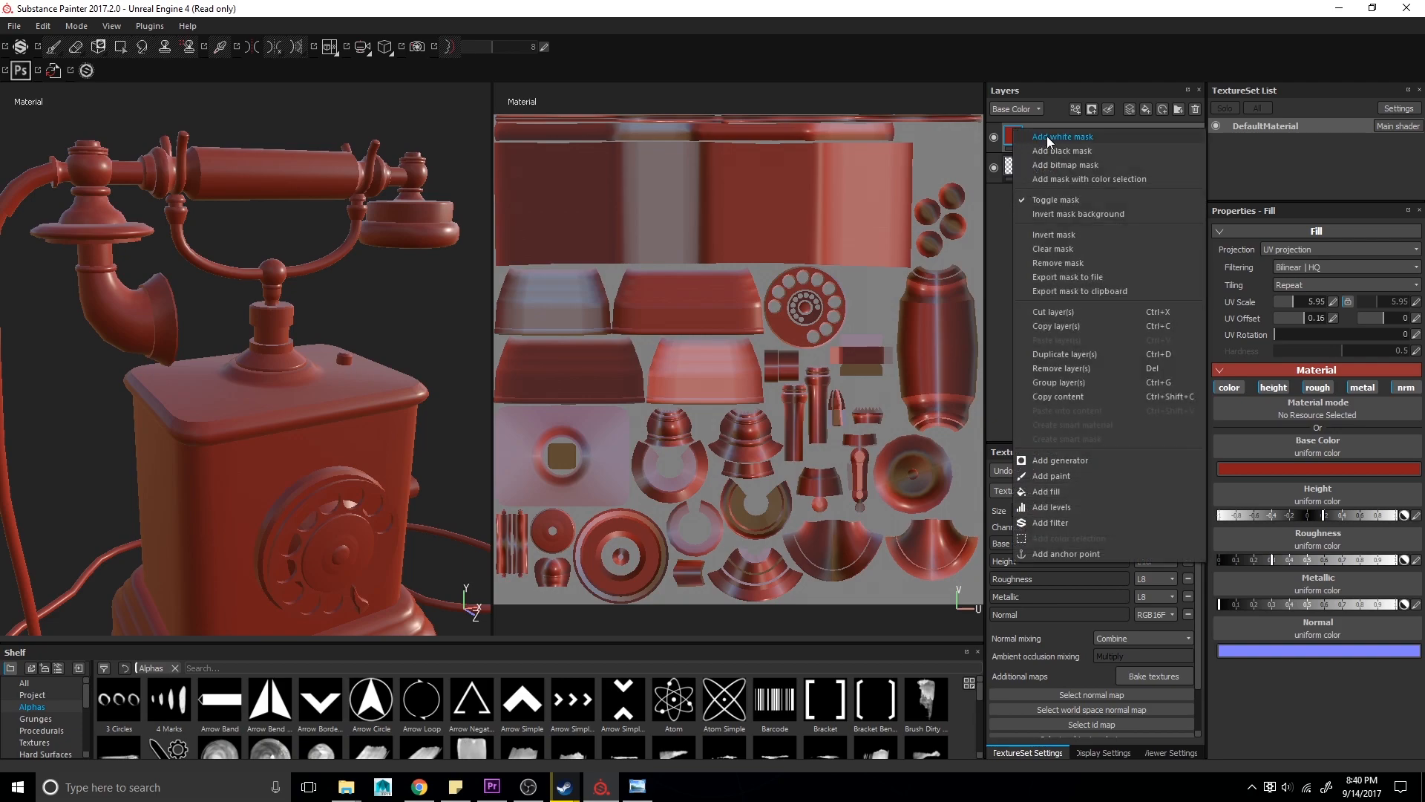
left_click(1067, 136)
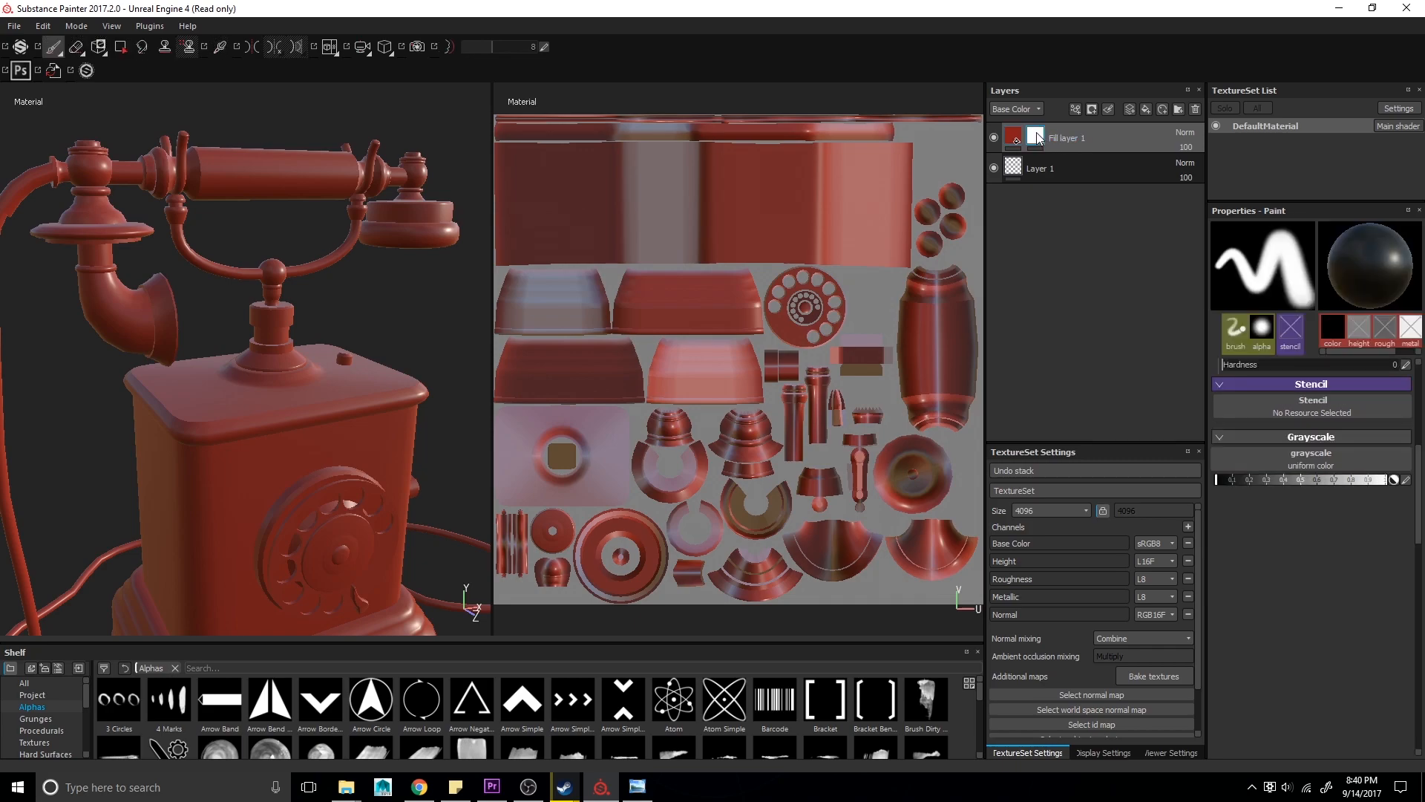
left_click_drag(291, 442, 261, 481)
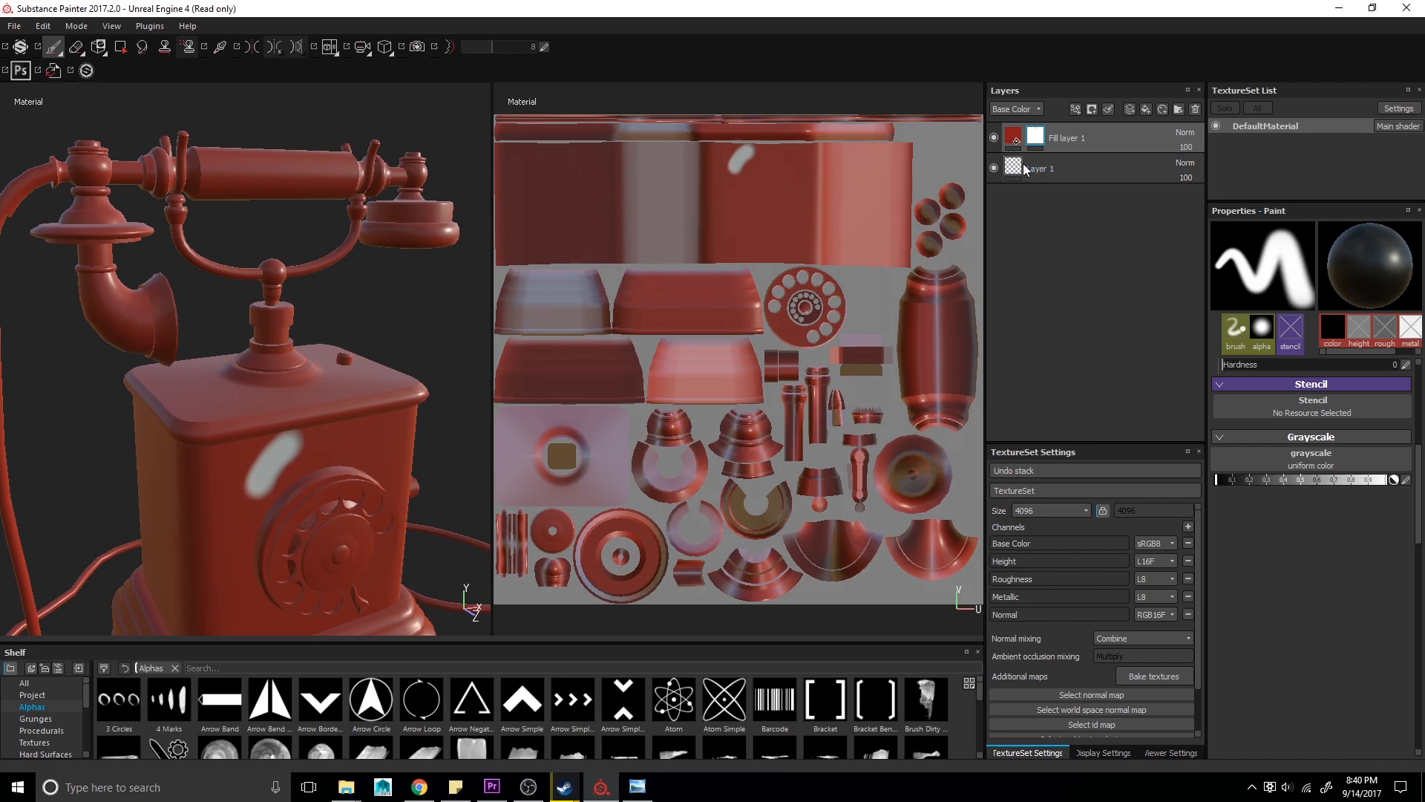
- Add a black mask to the fill layer, set the brush grayscale to white, and undo a test stroke
right_click(1050, 140)
left_click(1056, 153)
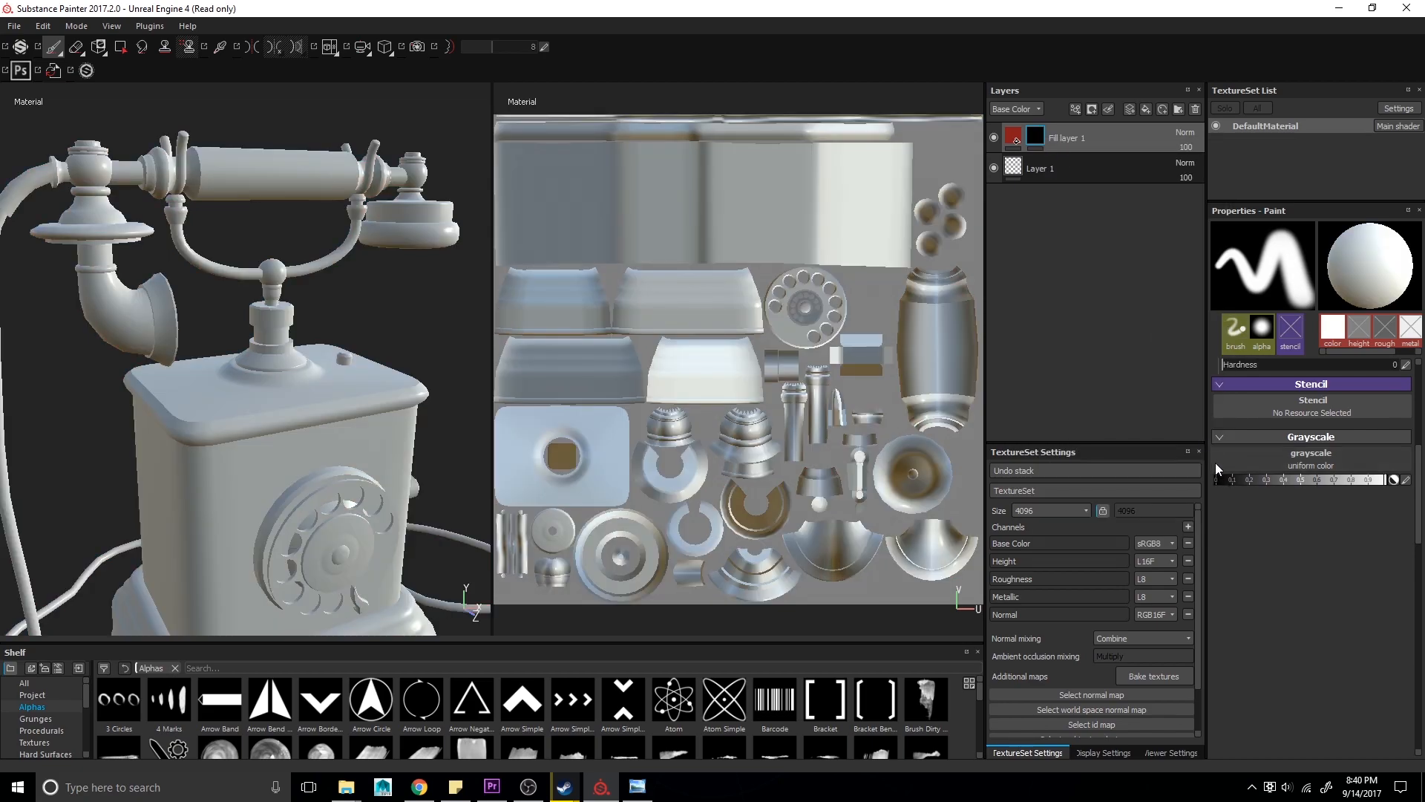
left_click_drag(1230, 477, 1384, 480)
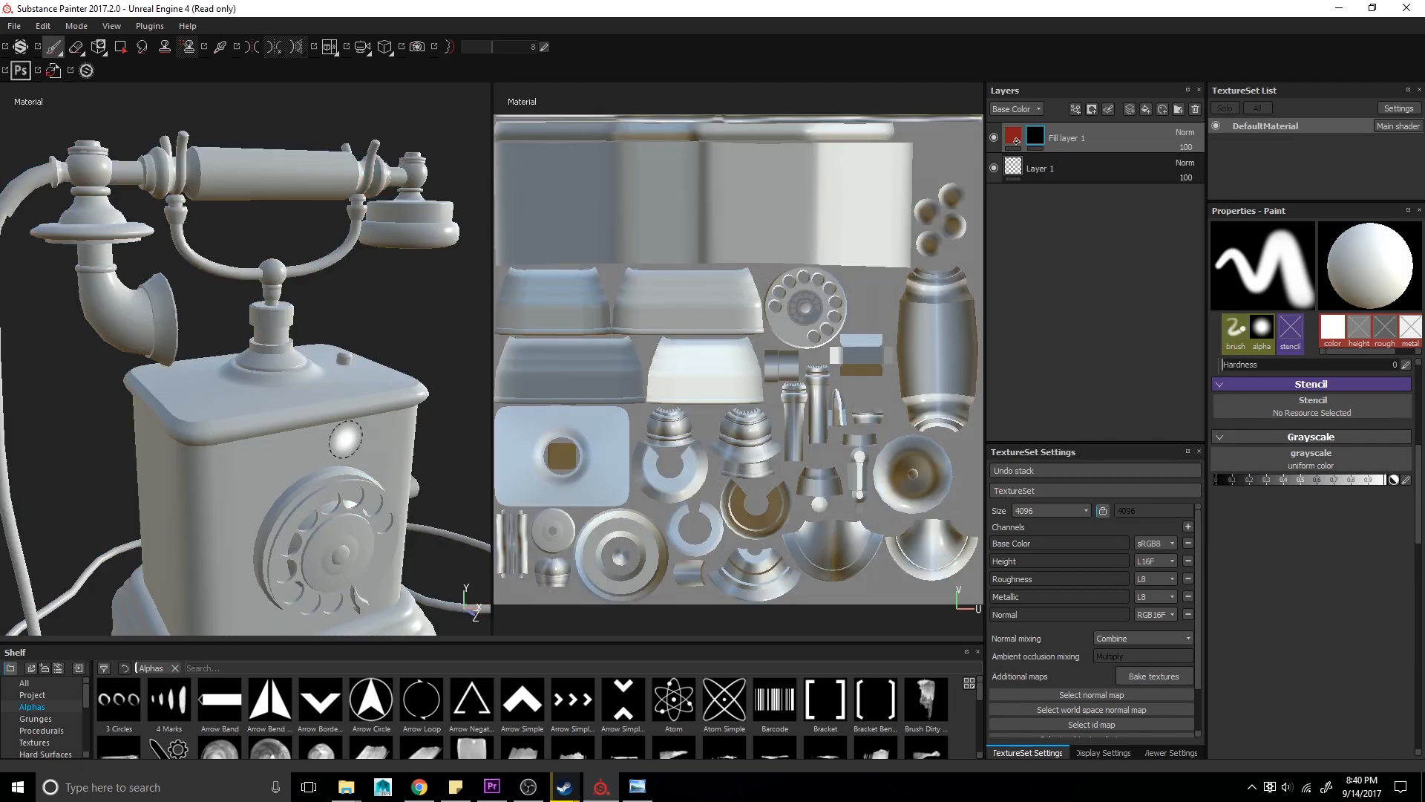
left_click_drag(327, 444, 258, 475)
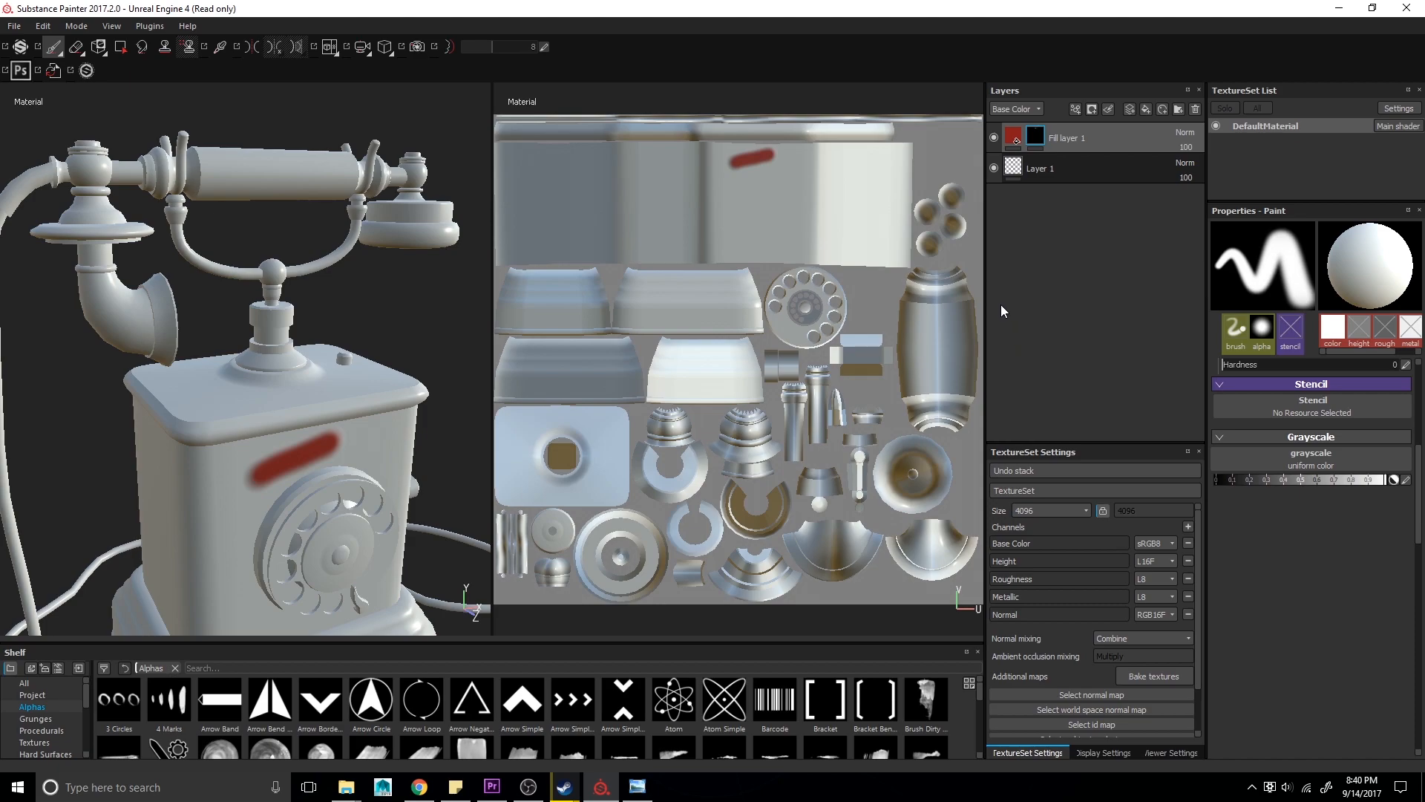
key("ctrl+z")
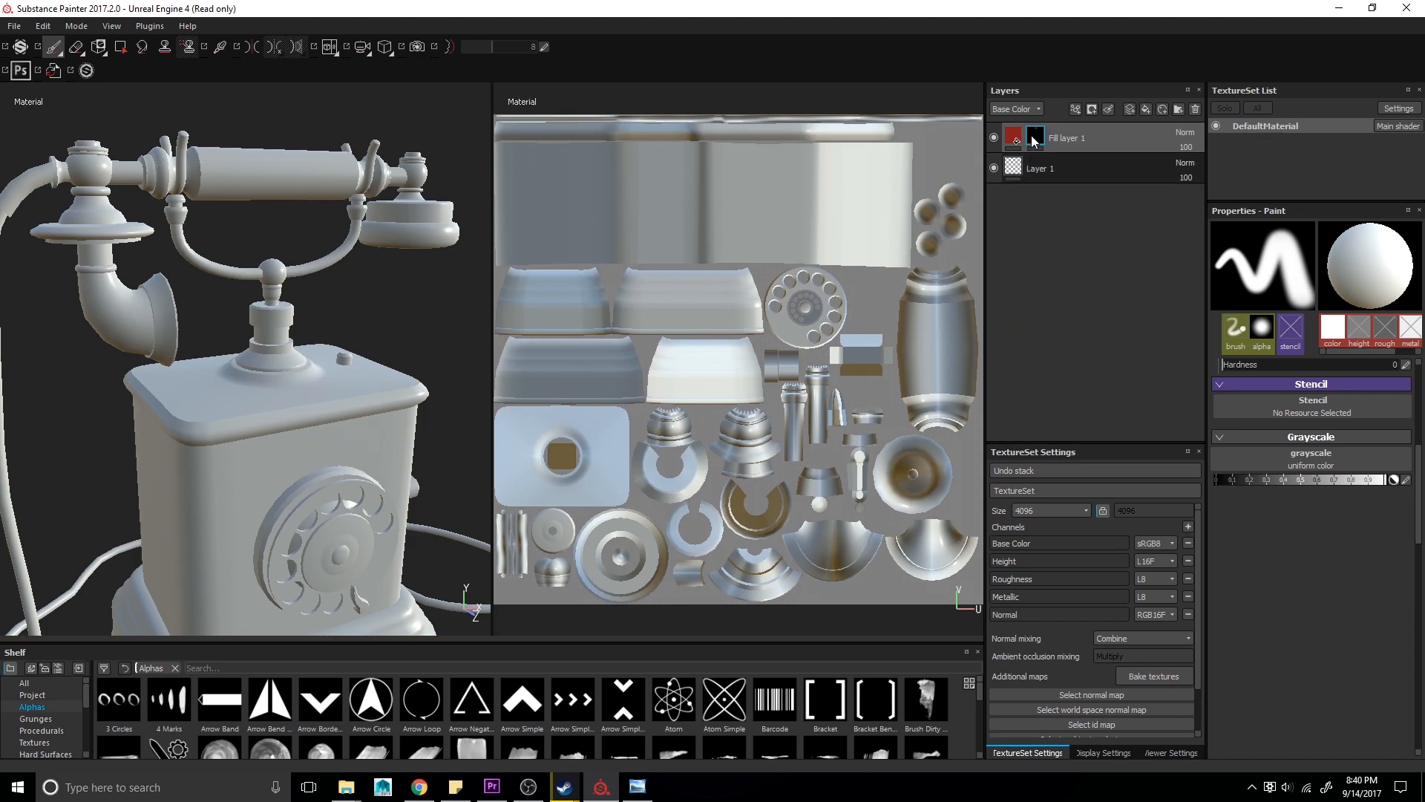
- Add a black mask again and paint a red stroke down the telephone body's front
right_click(1034, 141)
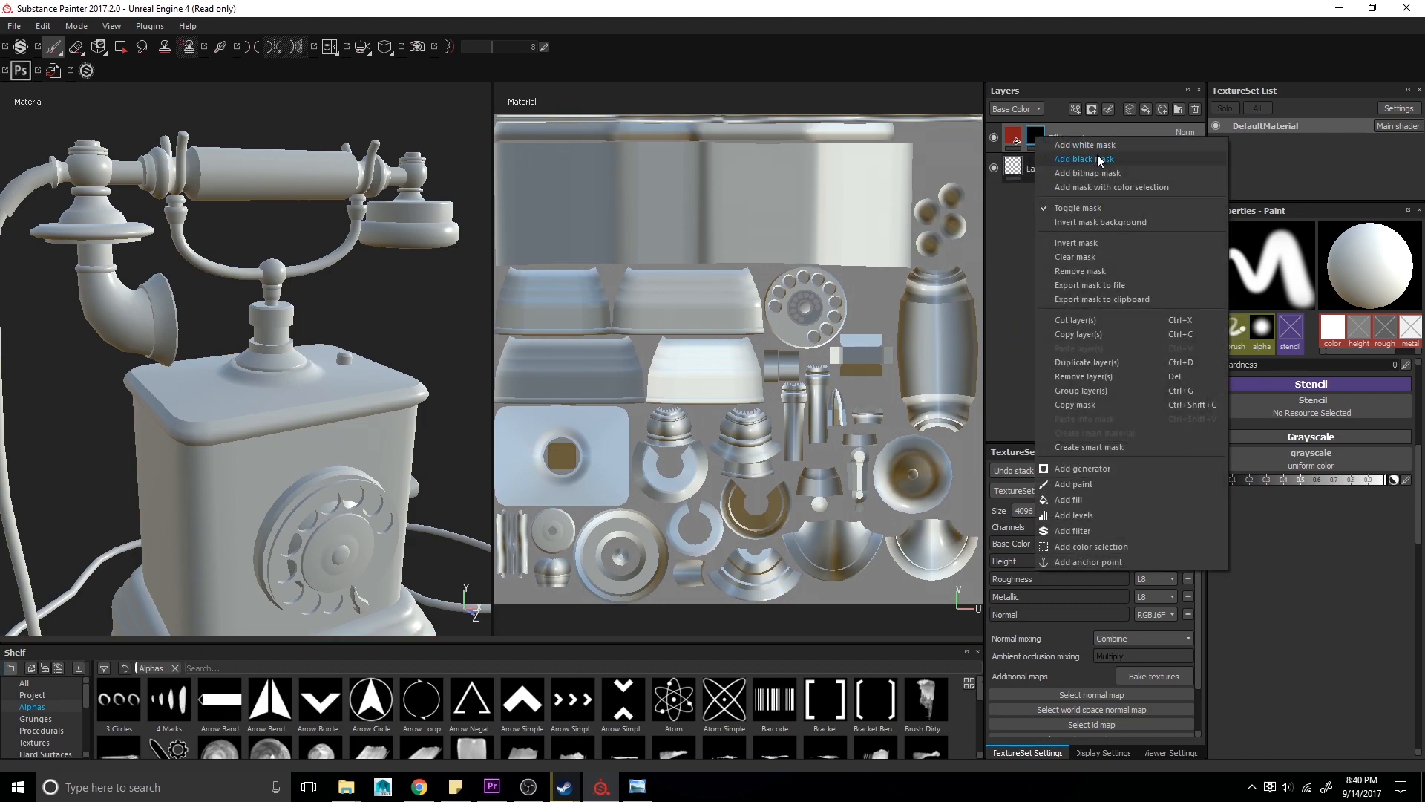
left_click(1094, 147)
mouse_move(368, 395)
left_mouse_down("alt")
mouse_move(336, 399)
mouse_move(359, 439)
mouse_move(240, 375)
mouse_move(251, 436)
mouse_move(236, 368)
mouse_move(275, 438)
left_mouse_up("alt")
- Add a fill effect to the mask and assign the Checker 2 procedural texture to it
right_click(1035, 136)
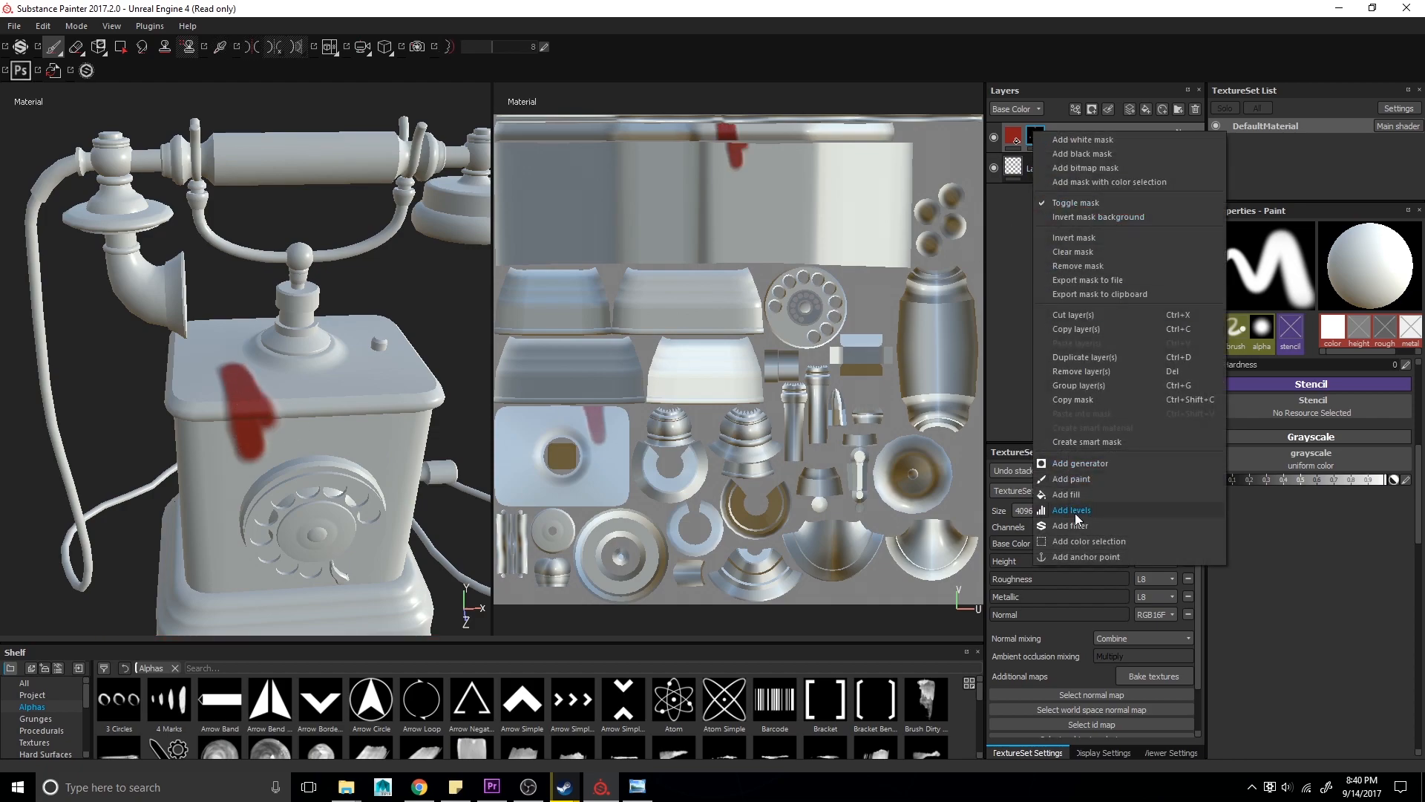
left_click(1066, 494)
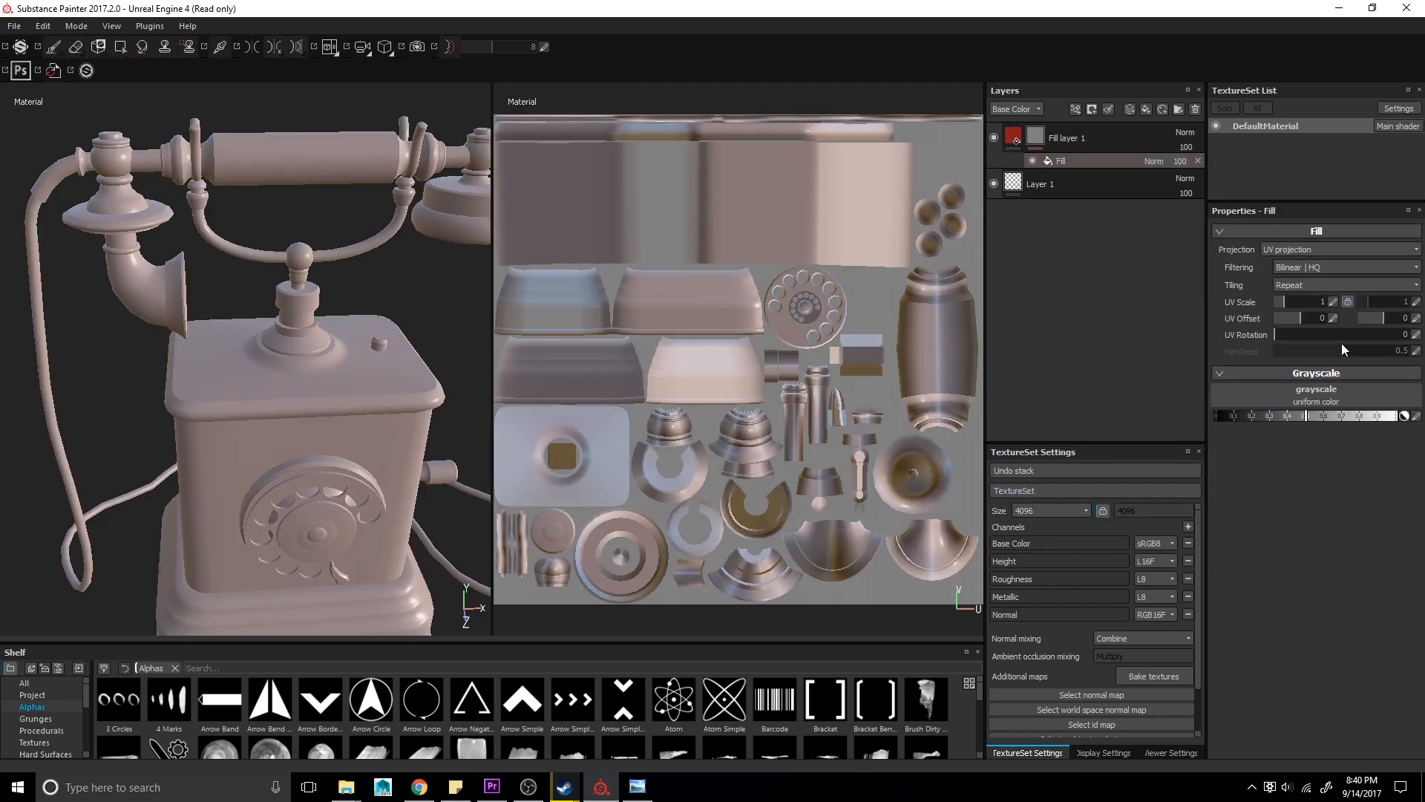
left_click(1316, 402)
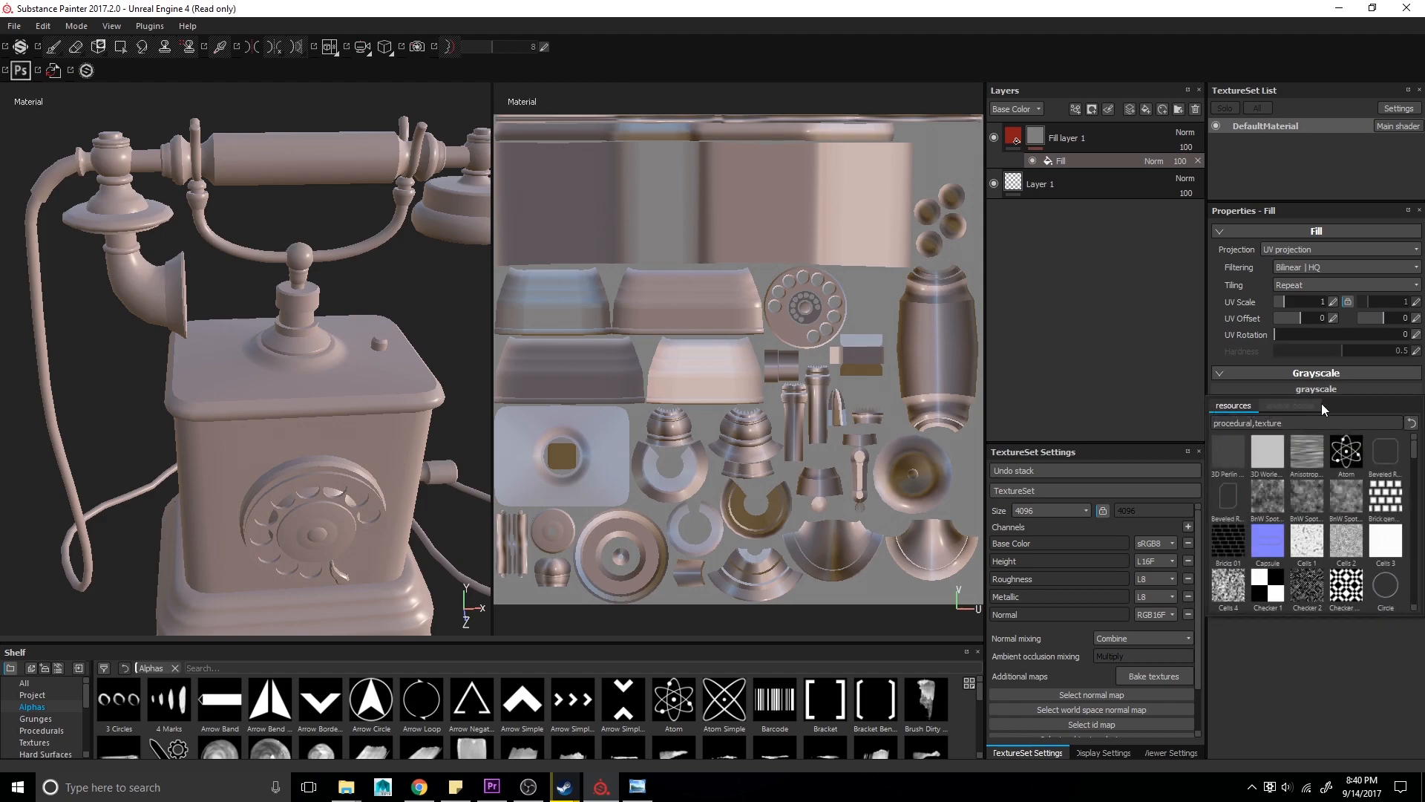
left_click(1307, 585)
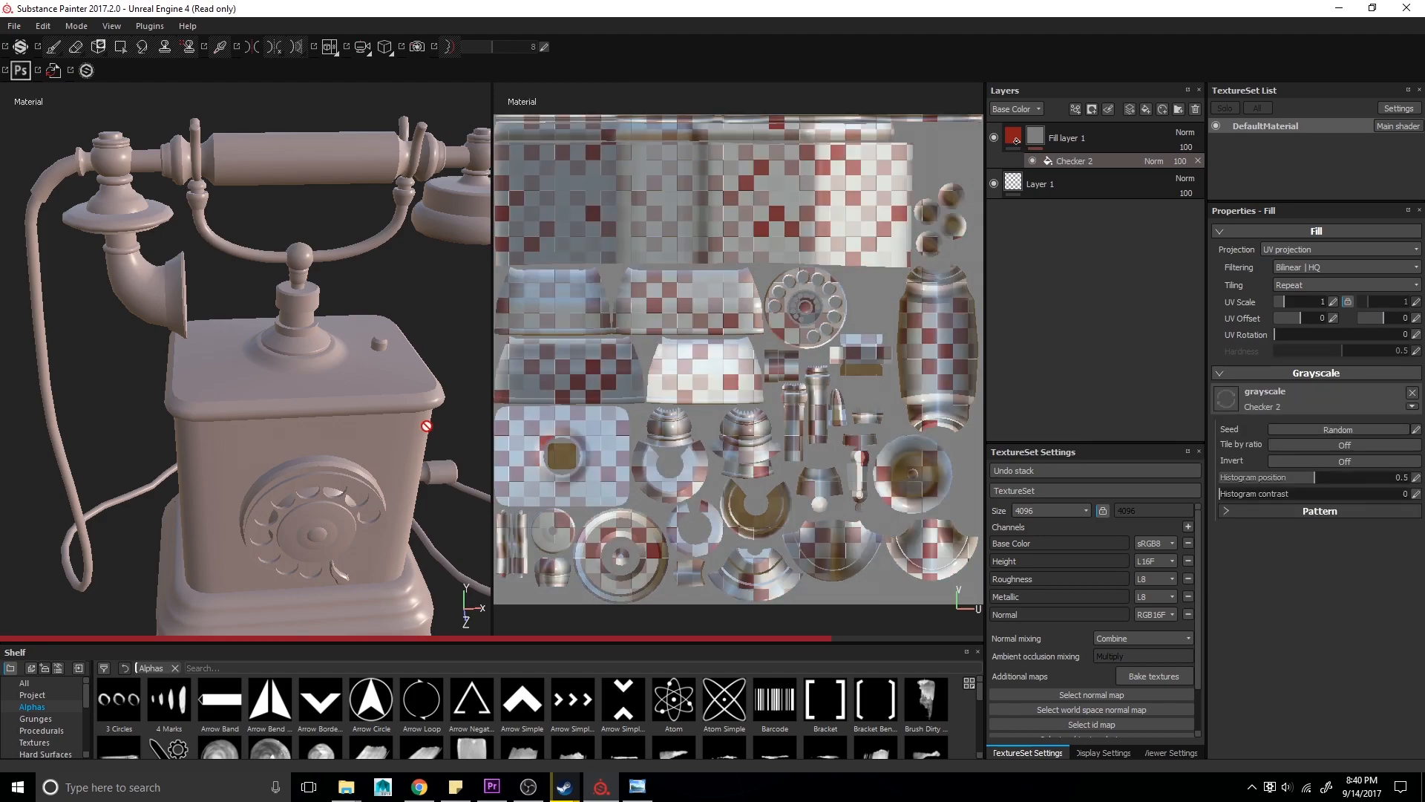
left_click_drag(274, 378, 327, 257, "alt")
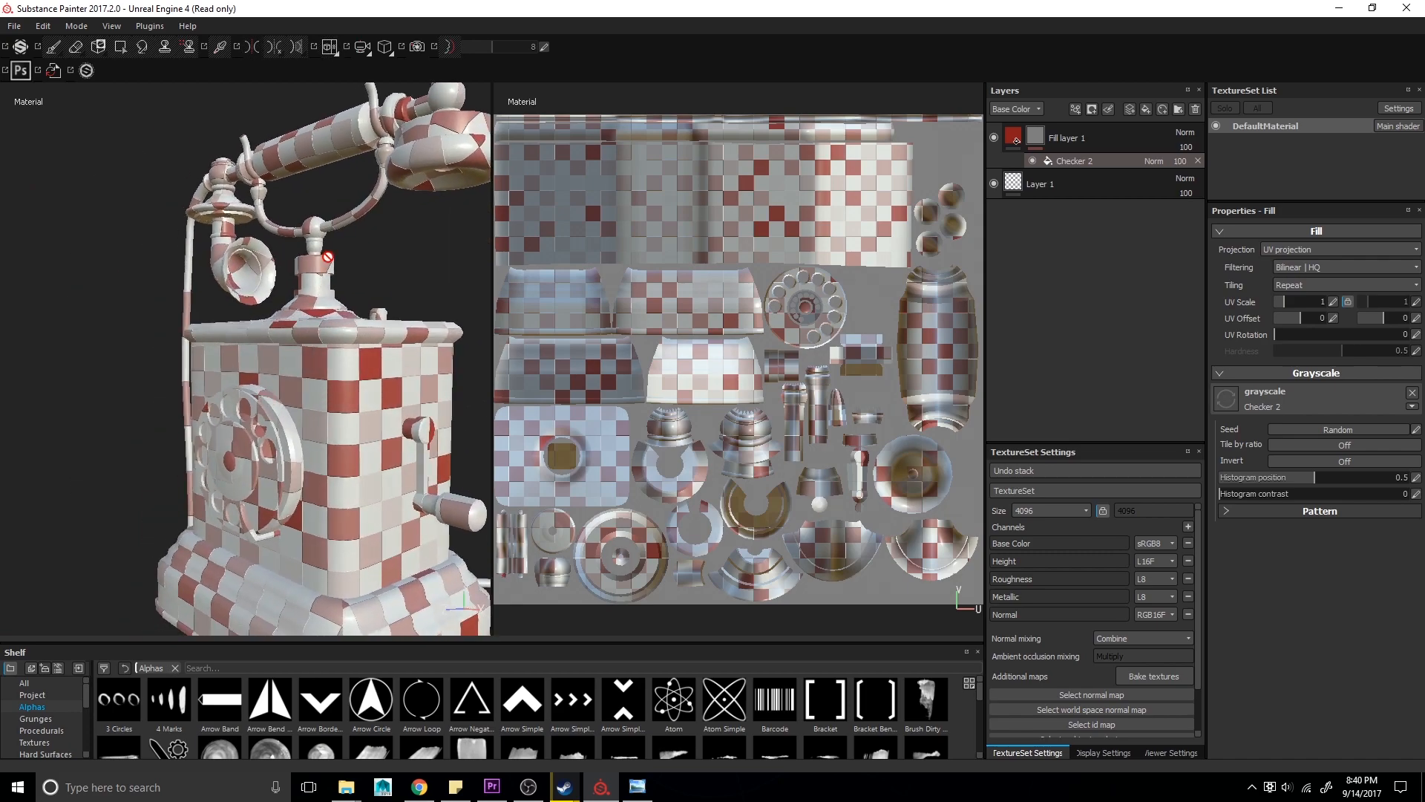
- Set the fill layer's base color to green
left_click(1035, 148)
left_click_drag(303, 328, 268, 489, "alt")
middle_click_drag(202, 397, 198, 310, "alt")
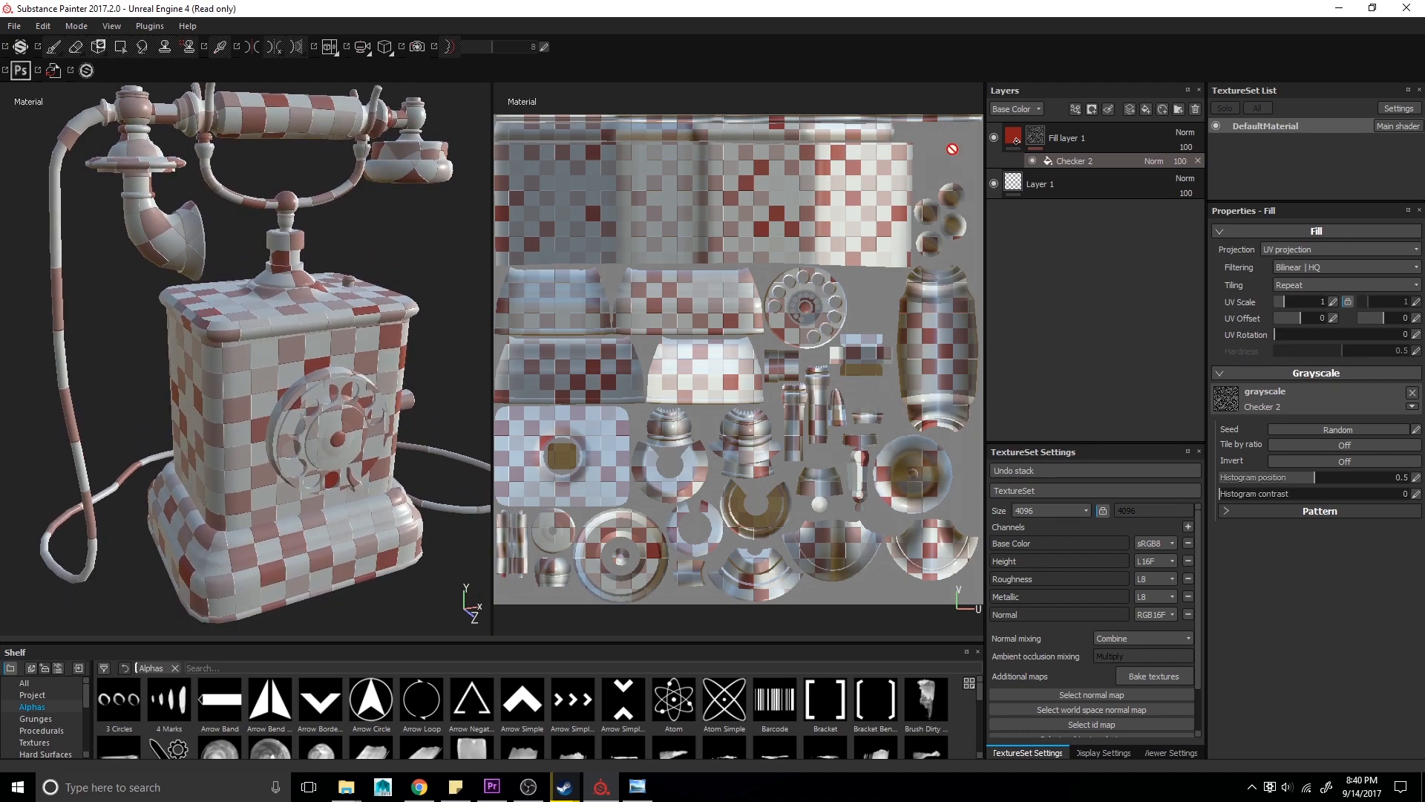
left_click(1012, 142)
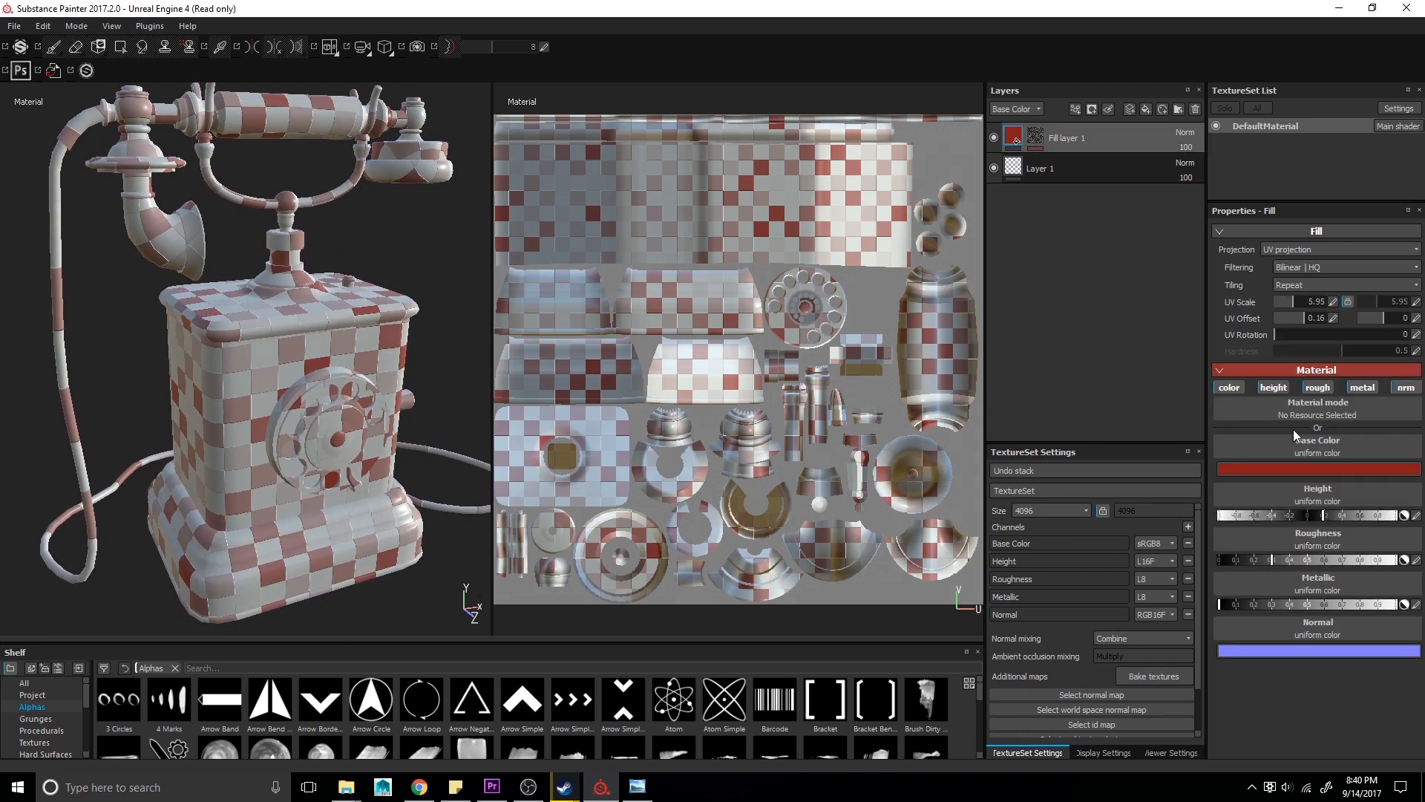
left_click(1289, 469)
left_click(1300, 511)
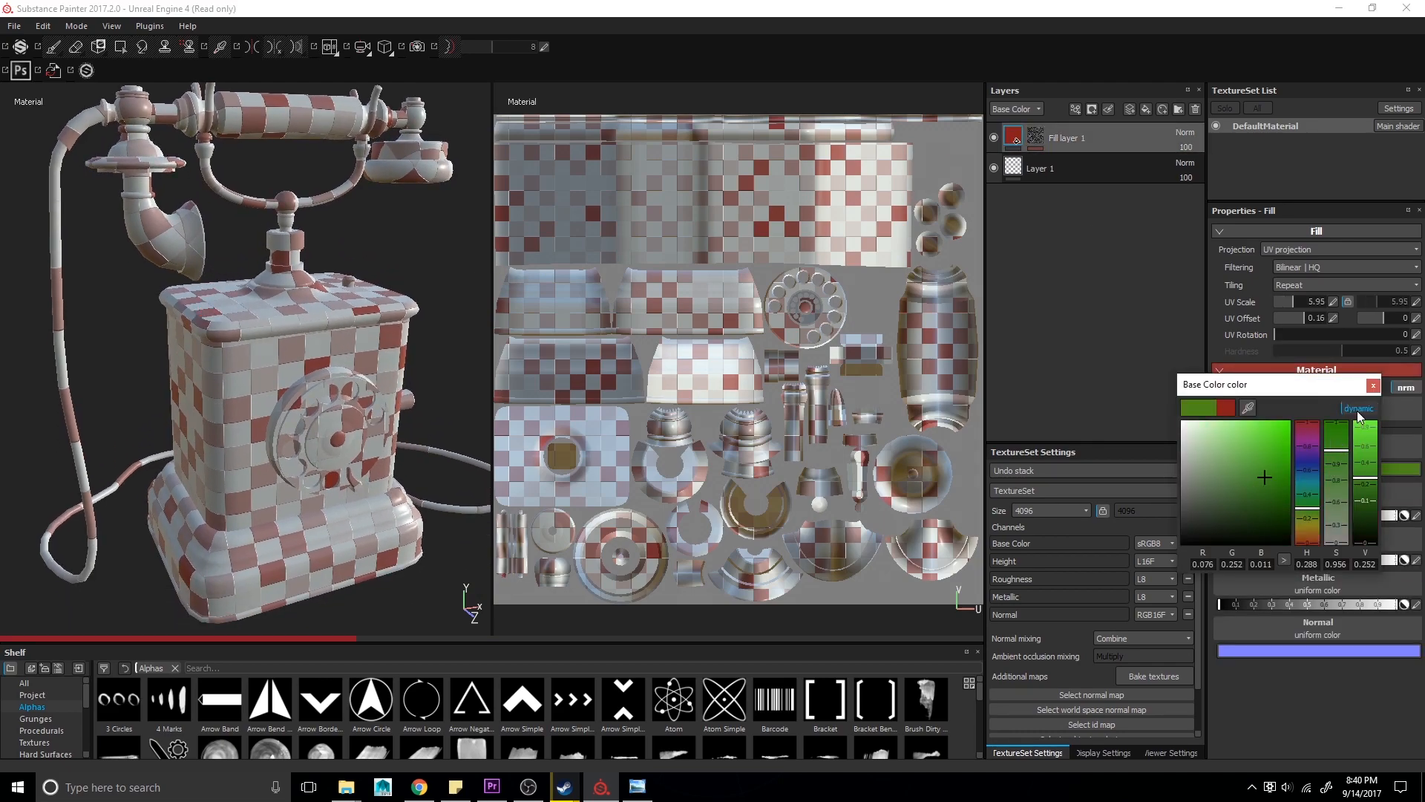
- Replace the mask fill's Checker 2 texture with the Fabric Puffy Line procedural texture
left_click(1036, 138)
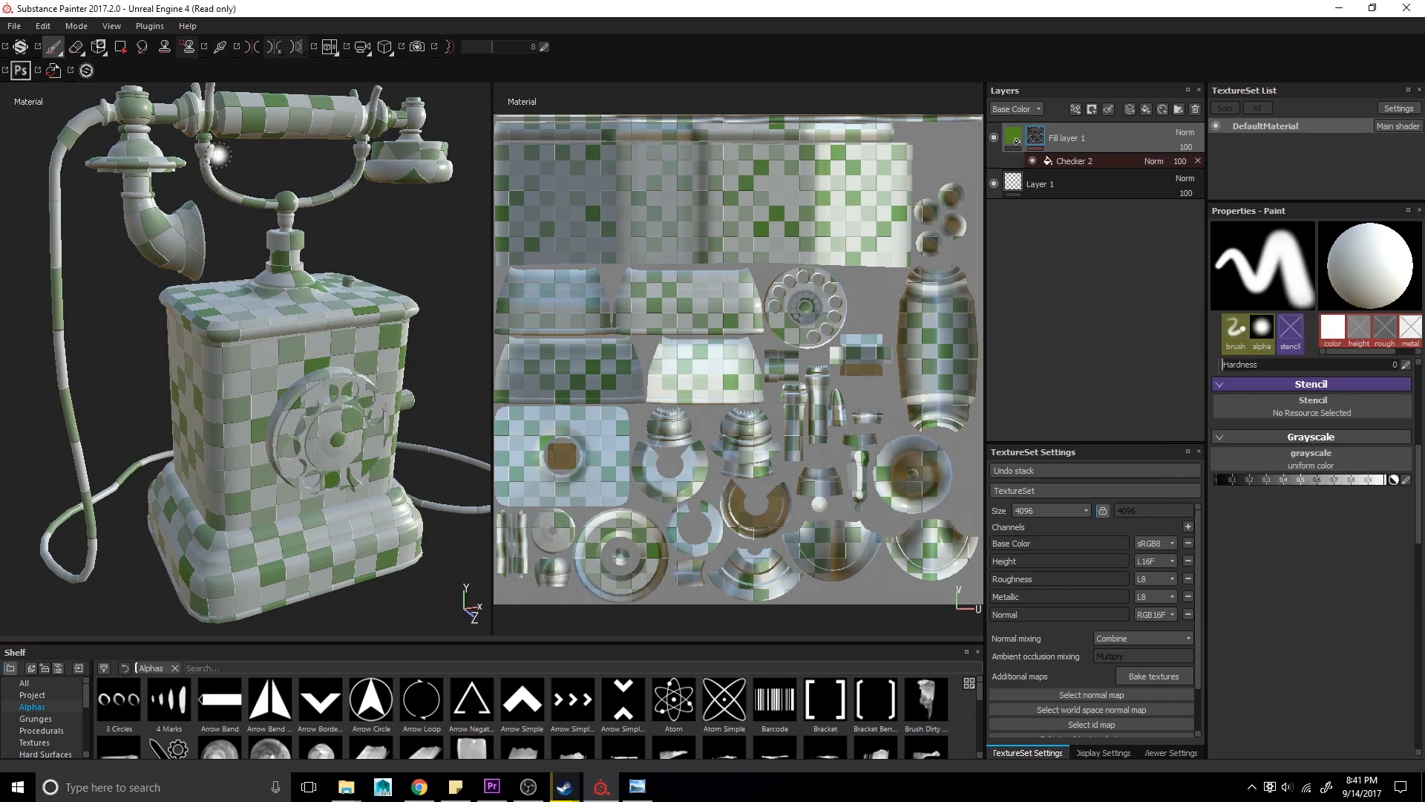
left_click_drag(291, 429, 349, 425, "alt")
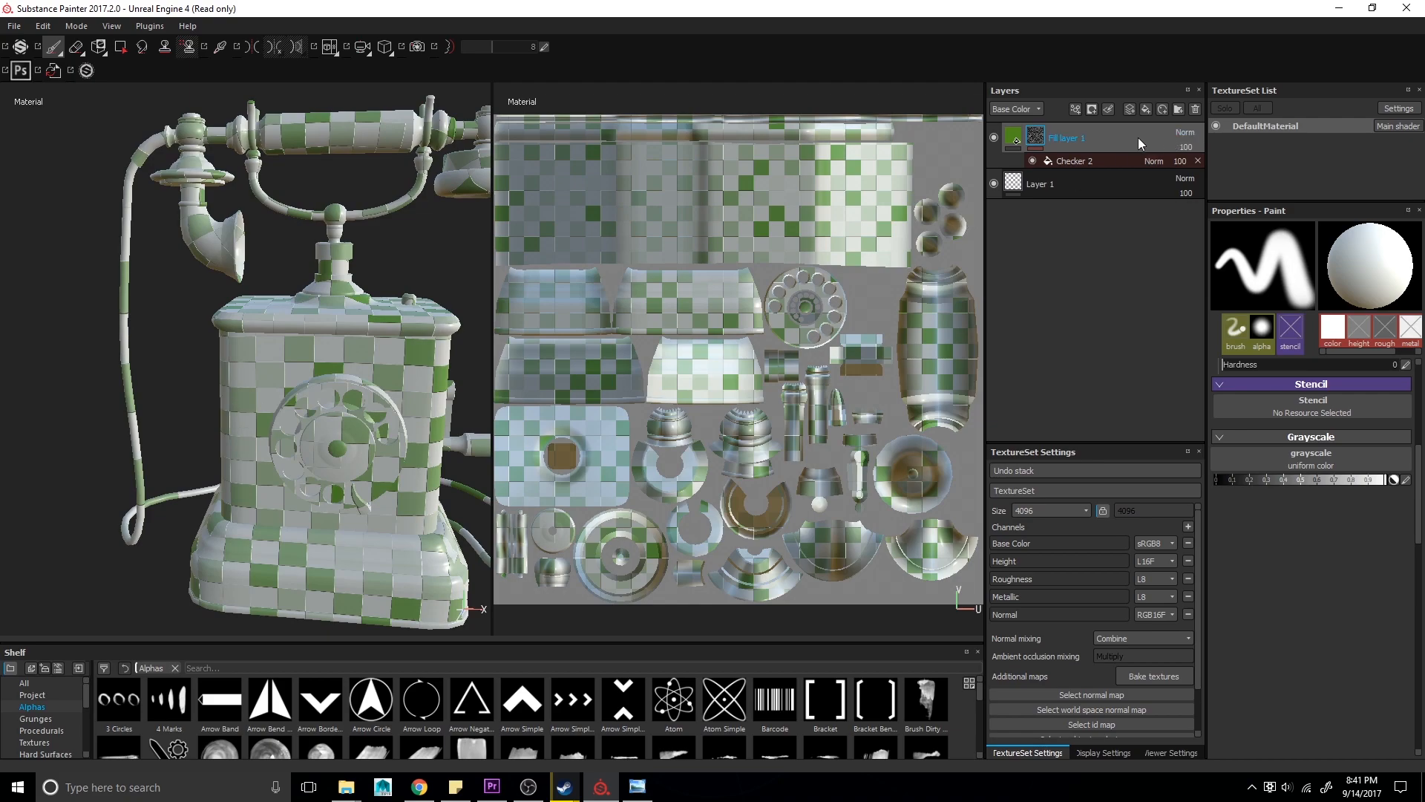
left_click(1074, 160)
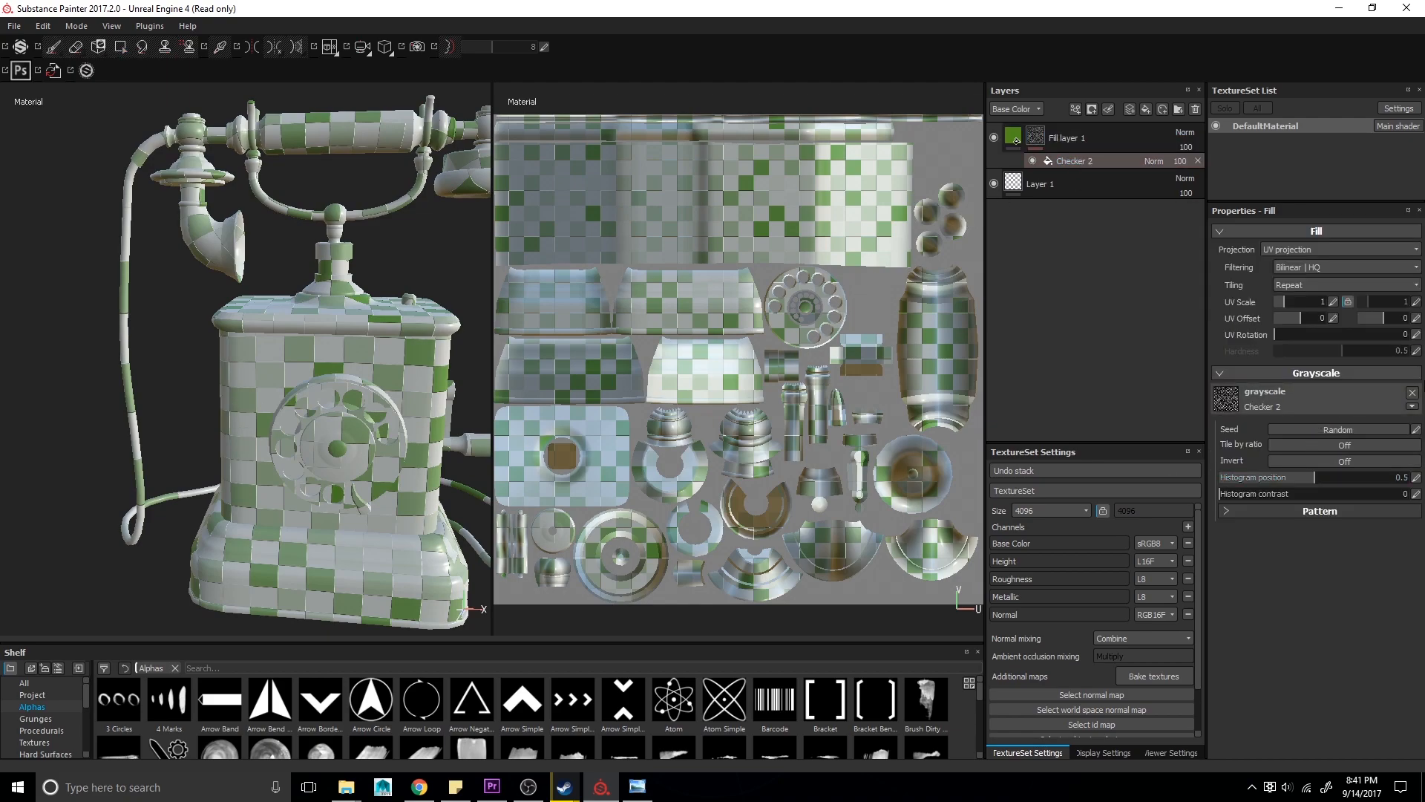
left_click(1412, 391)
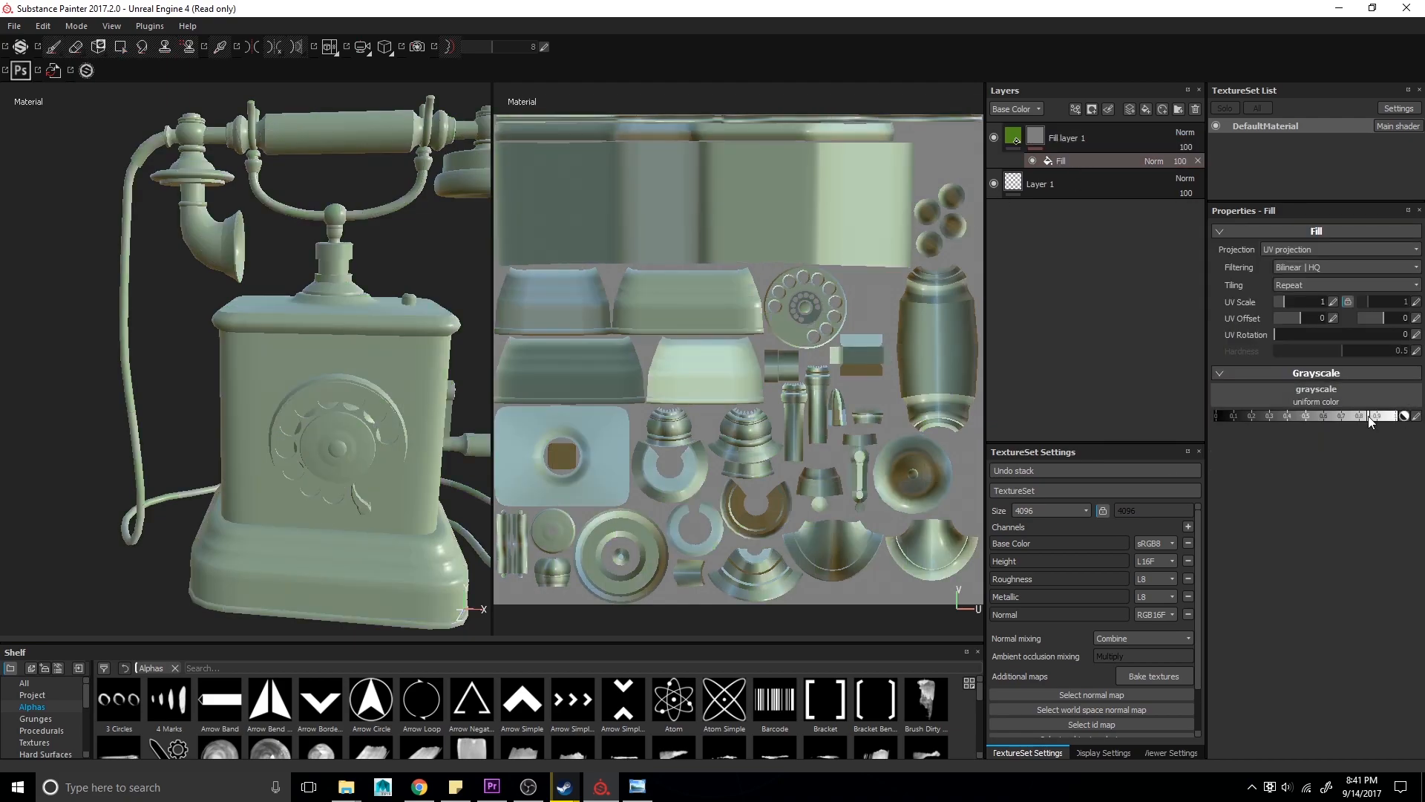
left_click(1399, 403)
scroll(1236, 540, "down", 5)
left_click(1271, 540)
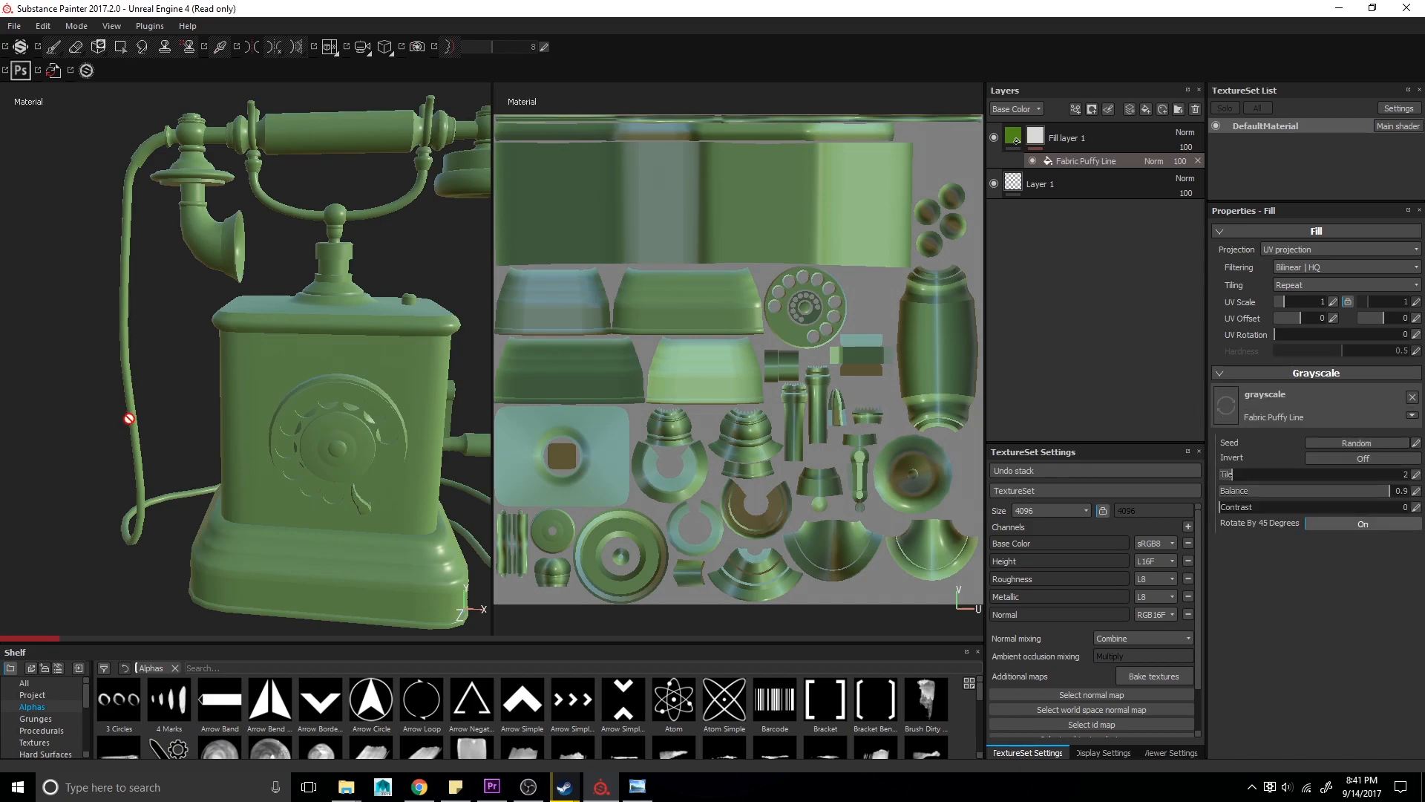
- Increase the mask fill's UV scale to tile the Fabric Puffy Line pattern more finely
left_click_drag(153, 424, 159, 462, "alt")
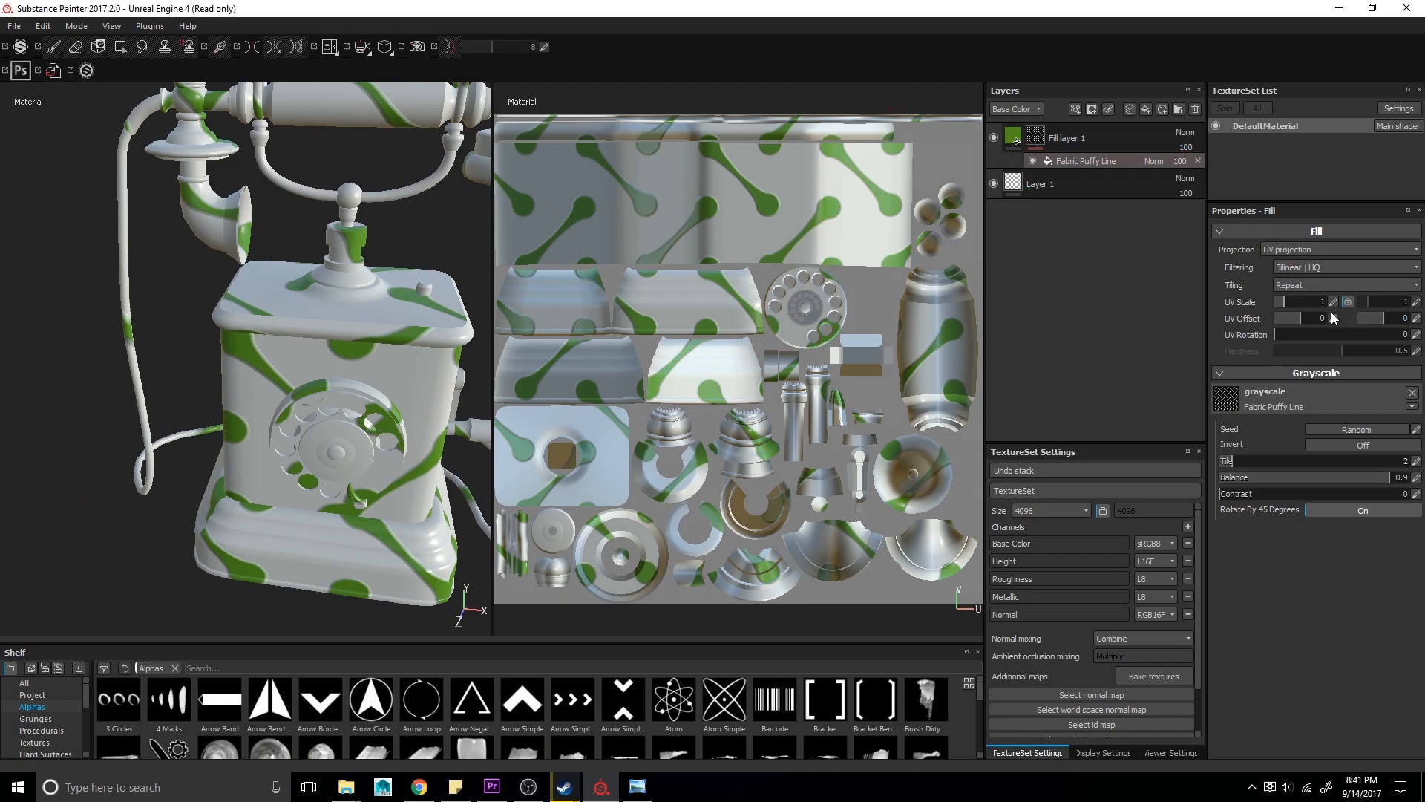
left_click(1012, 134)
left_click_drag(397, 405, 364, 409, "alt")
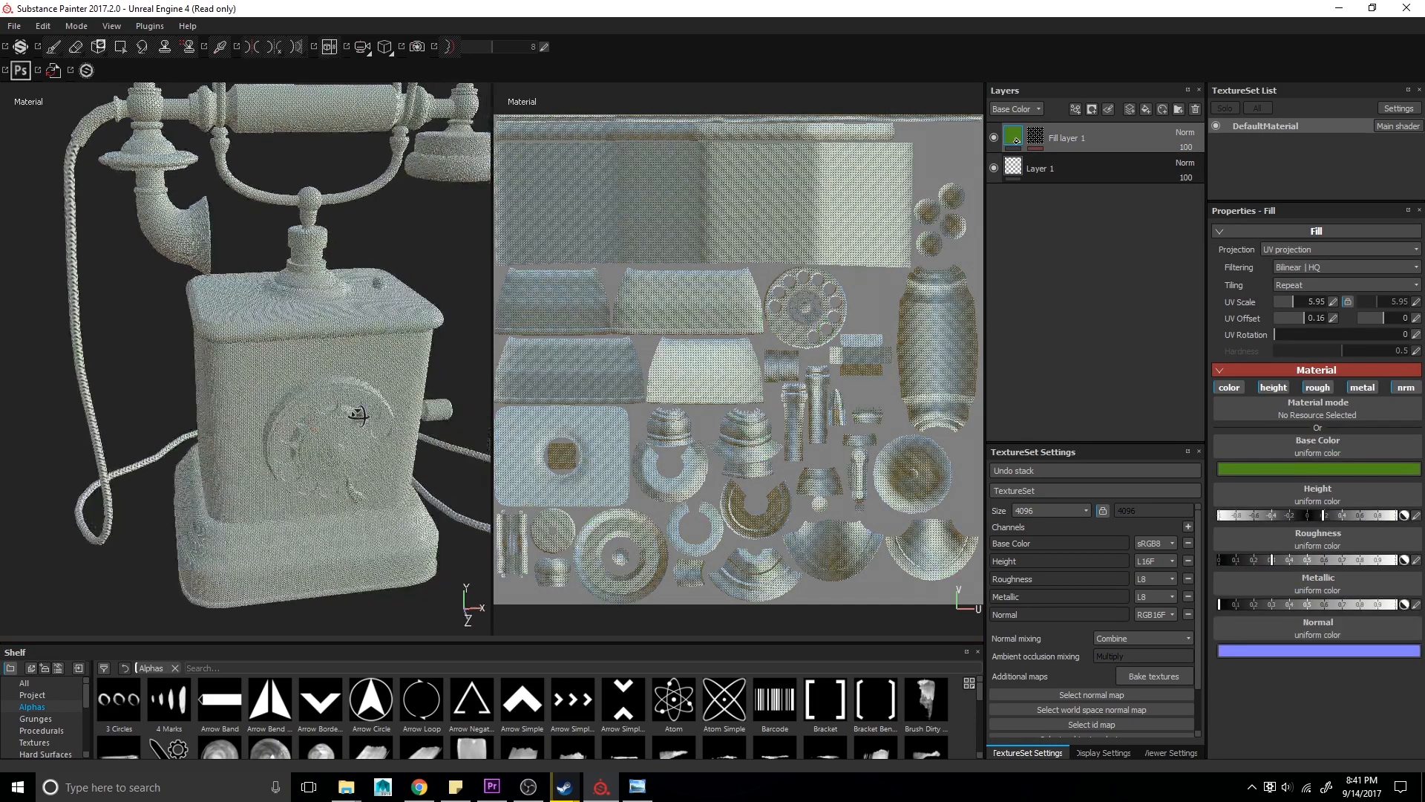
left_click(1033, 138)
left_click(1084, 160)
left_click(1298, 301)
- Set the fill layer's base color to a yellow tone
left_click(1014, 136)
left_click(1302, 467)
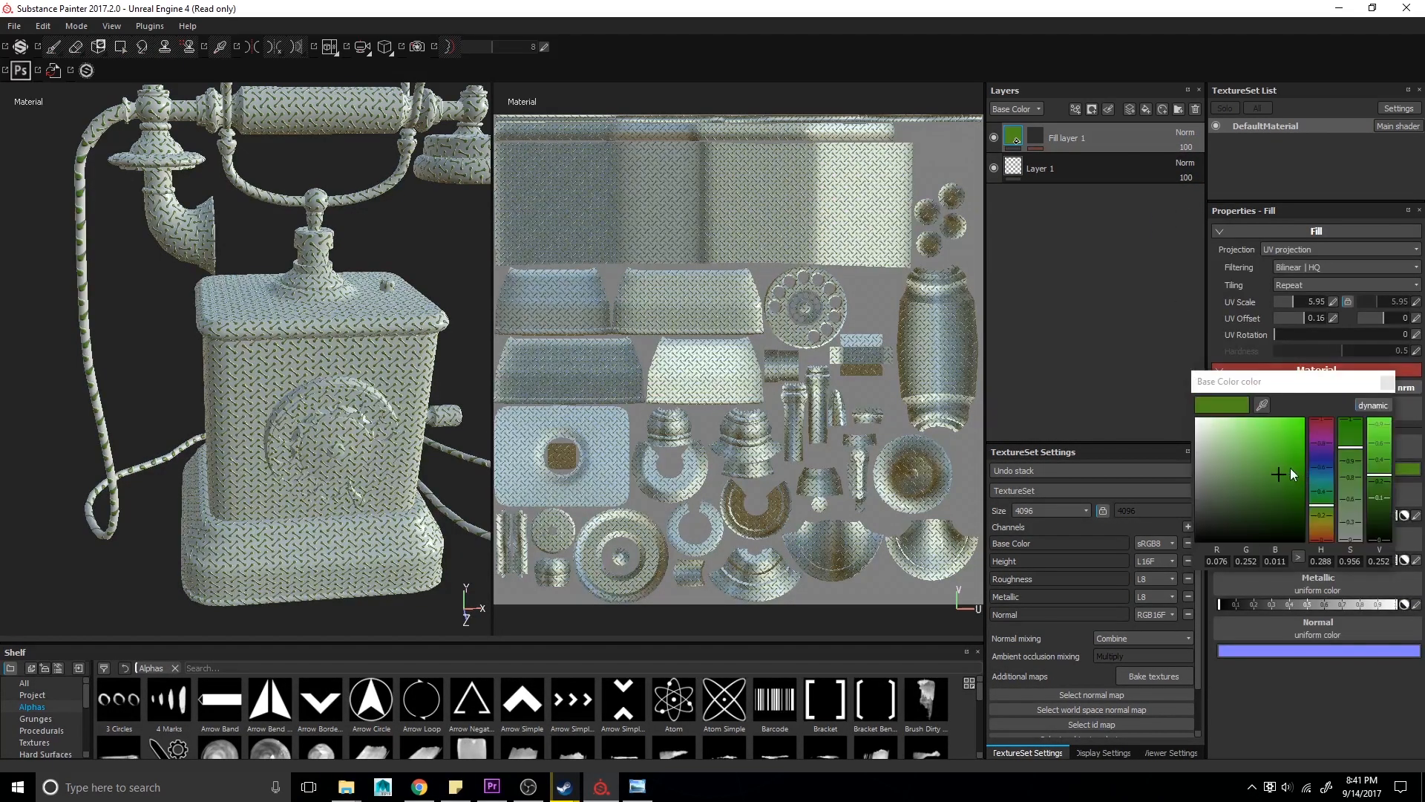
left_click(1316, 524)
right_click_drag(367, 407, 311, 426, "alt")
left_click_drag(311, 426, 220, 327, "alt")
middle_click_drag(220, 327, 255, 343, "alt")
right_click_drag(256, 344, 253, 338, "alt")
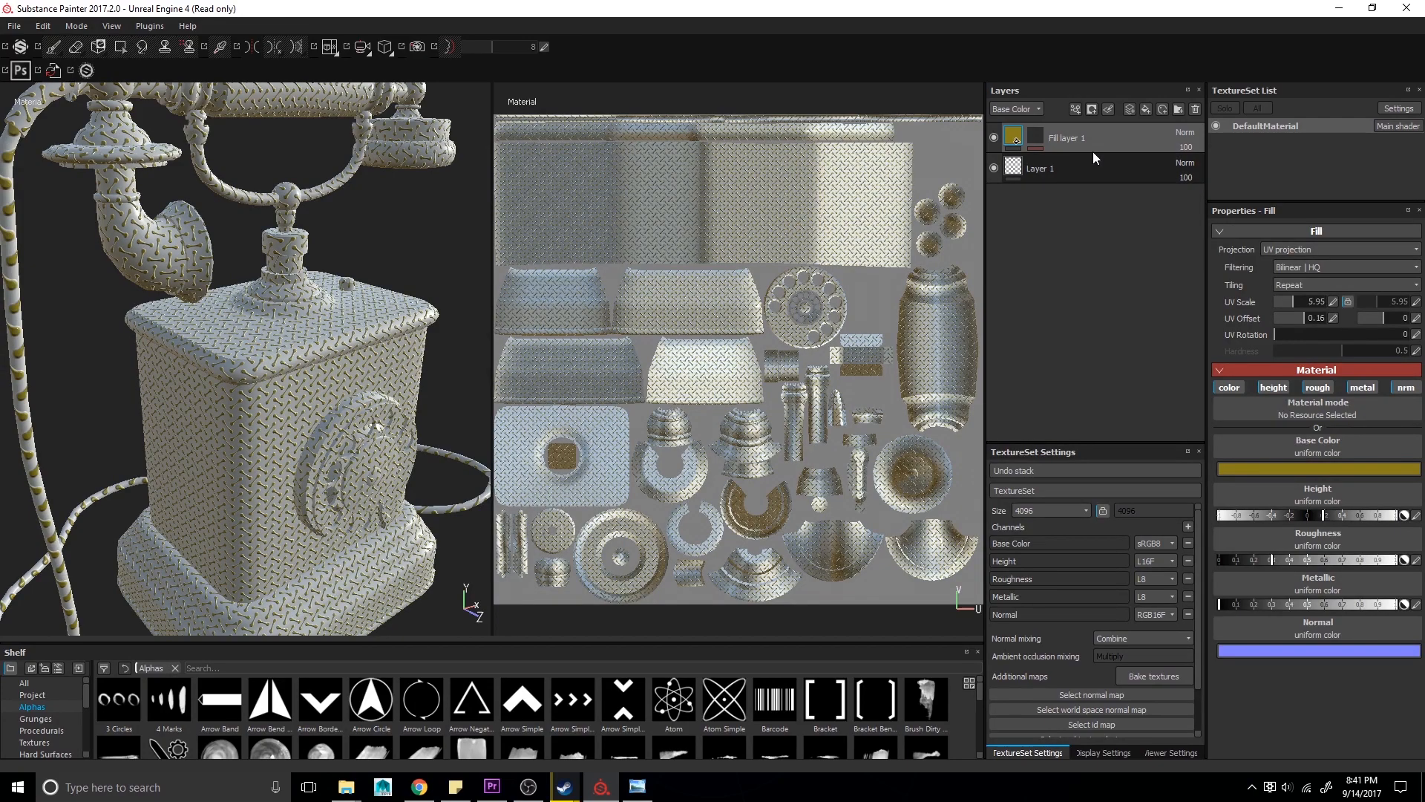
- Add a paint effect to the fill layer's mask and paint a spot on the side of the telephone body
right_click(1039, 143)
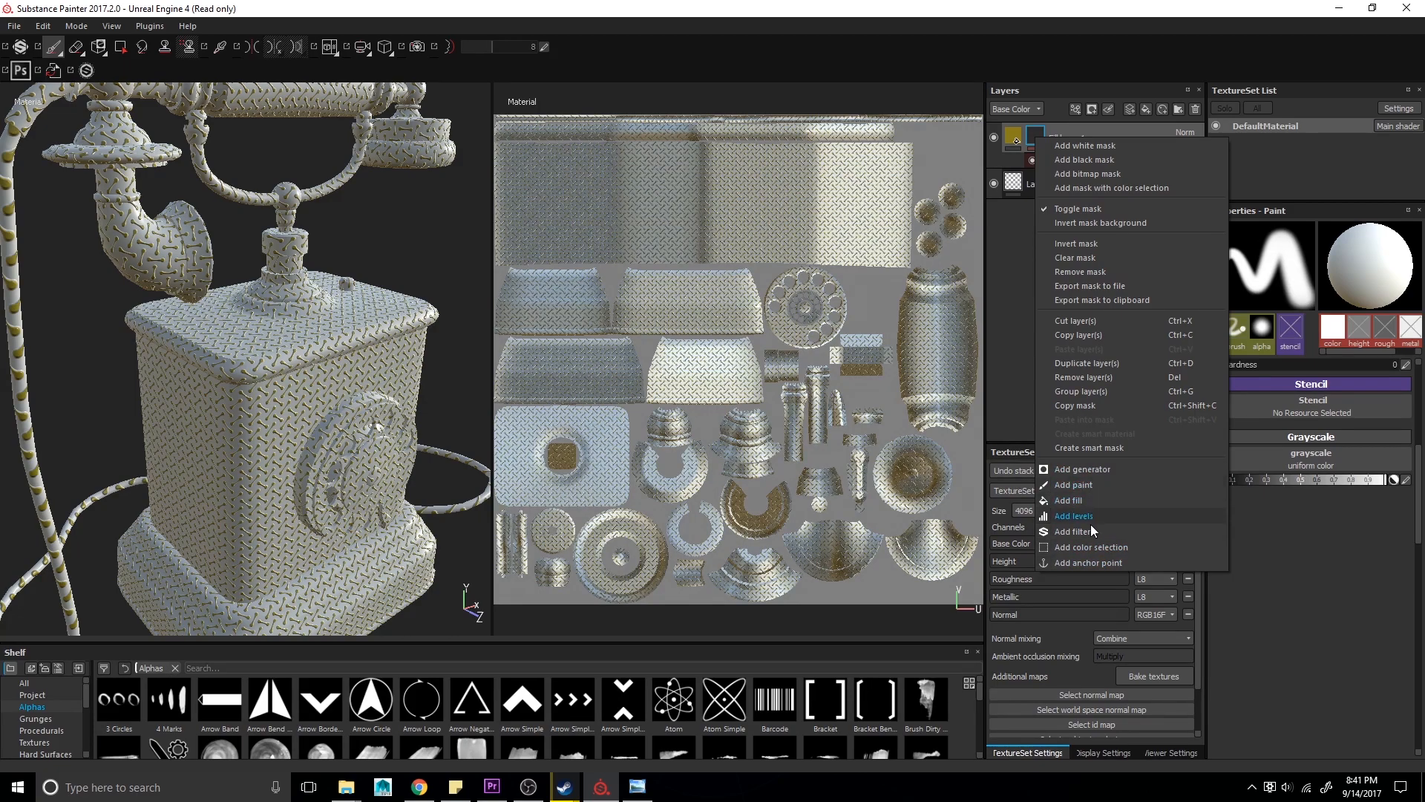
left_click(1080, 486)
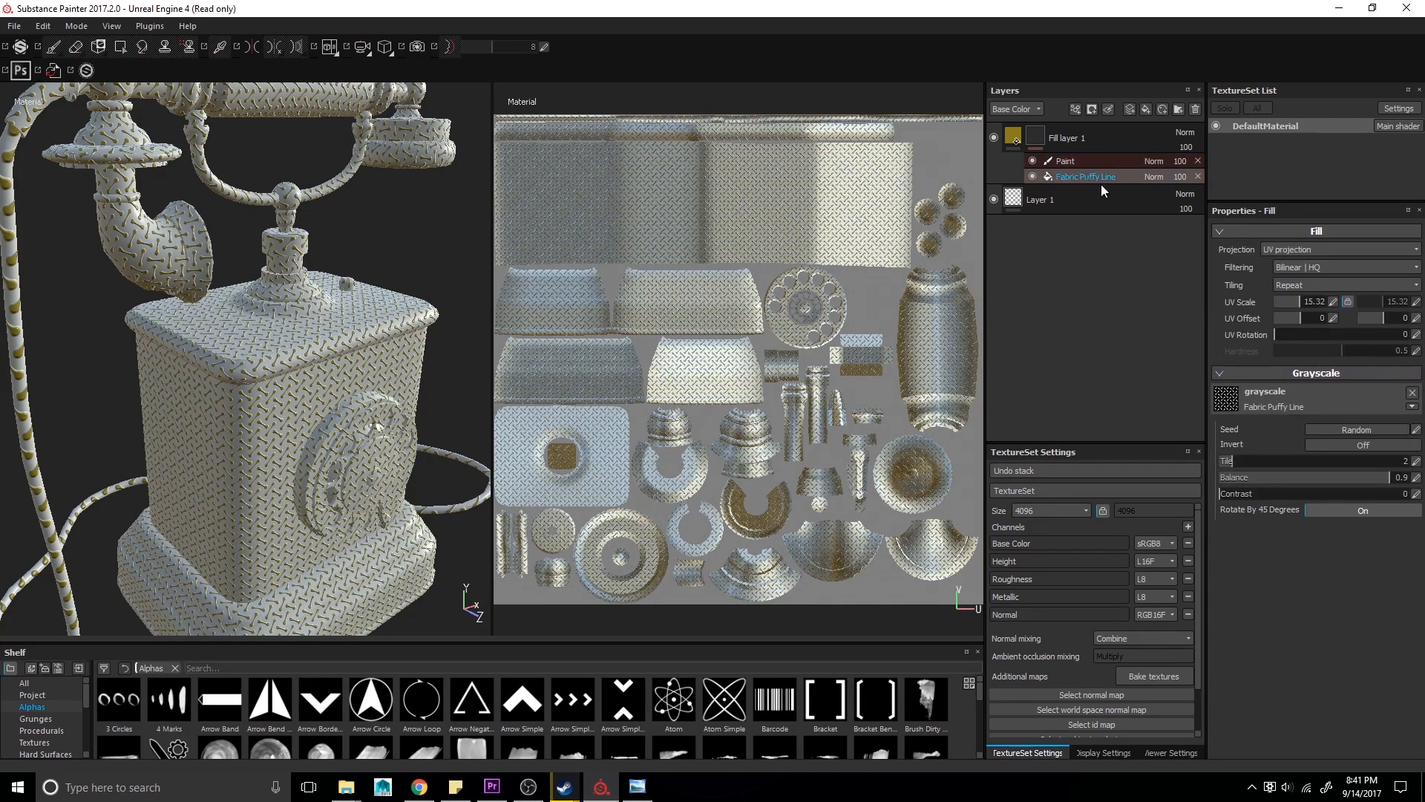
left_click(1066, 161)
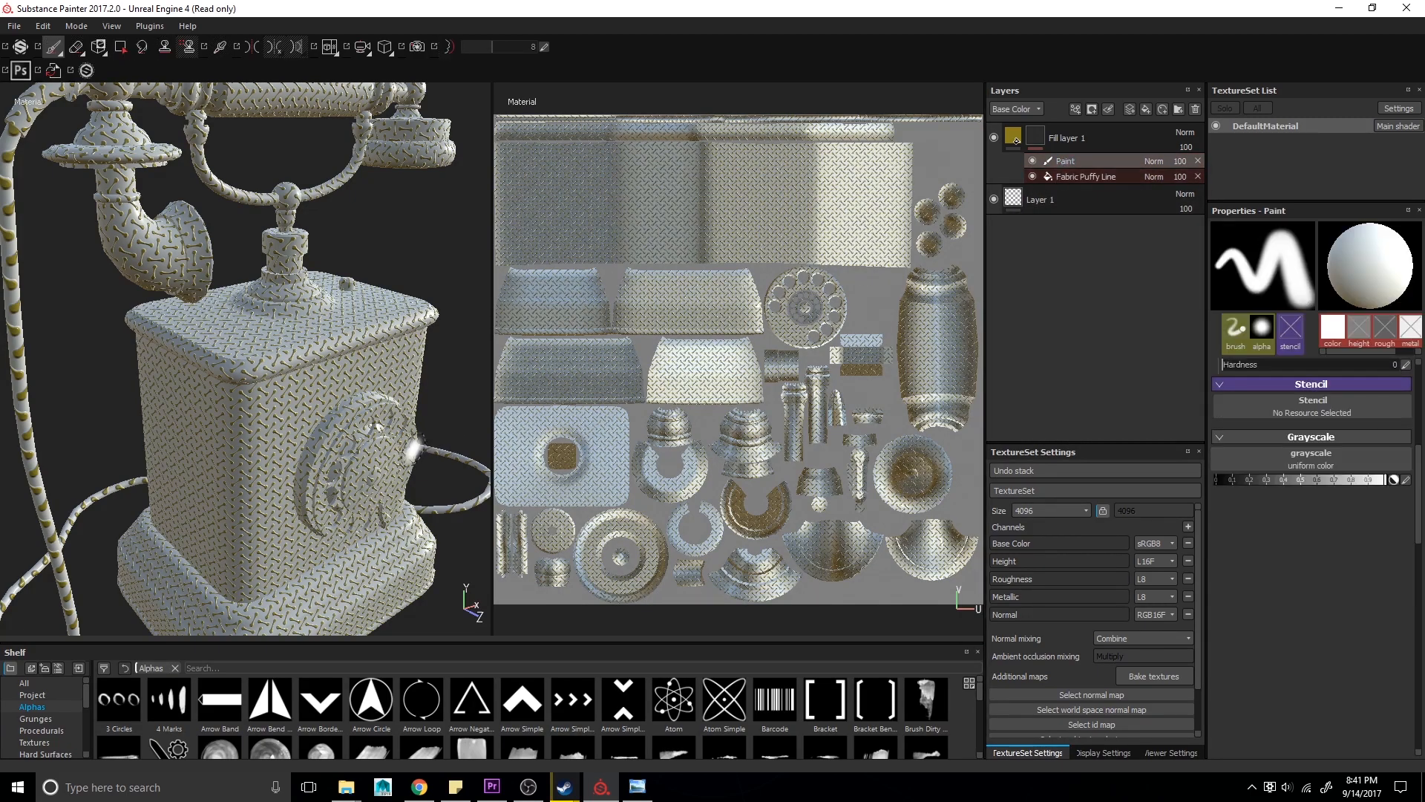
left_click(283, 409)
left_click_drag(283, 409, 278, 445)
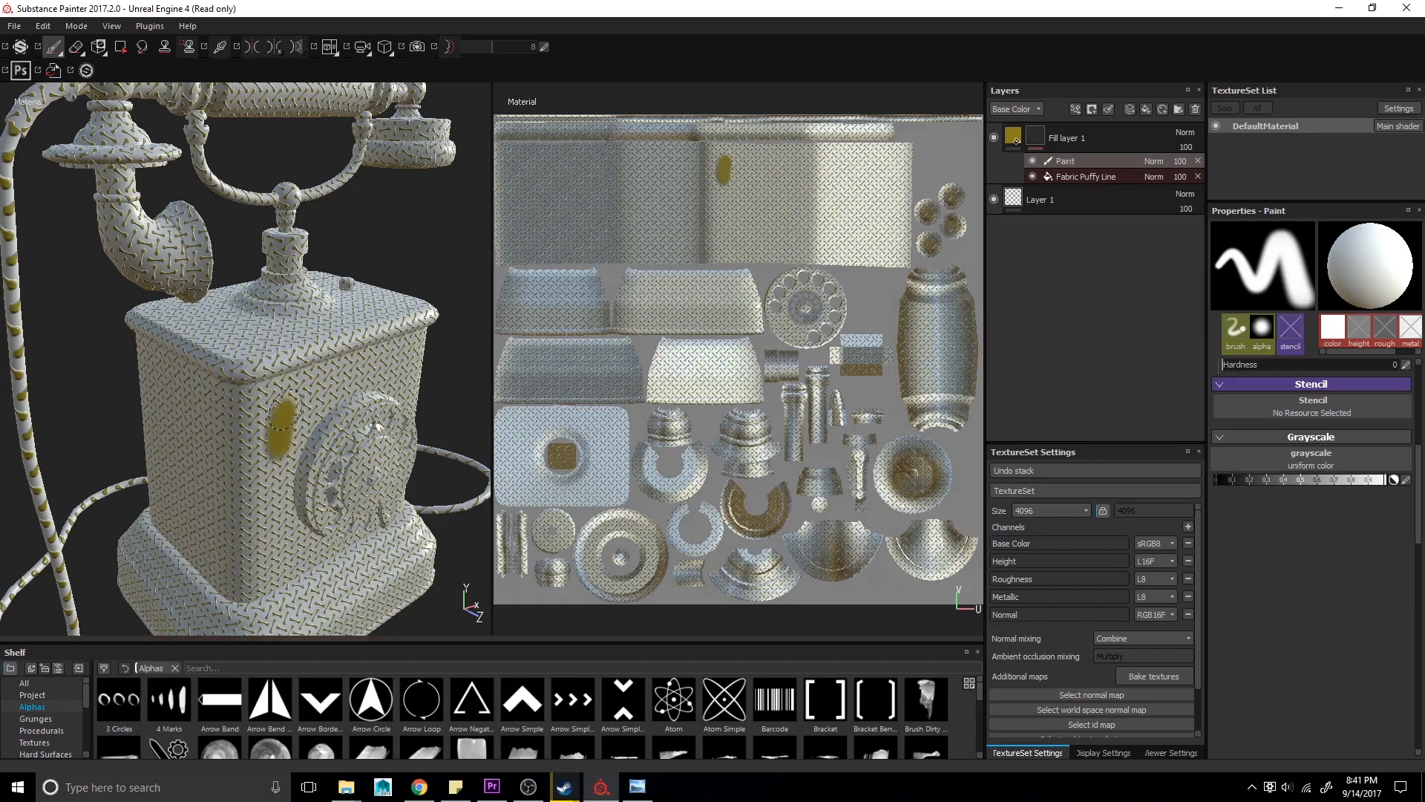
left_click(295, 427)
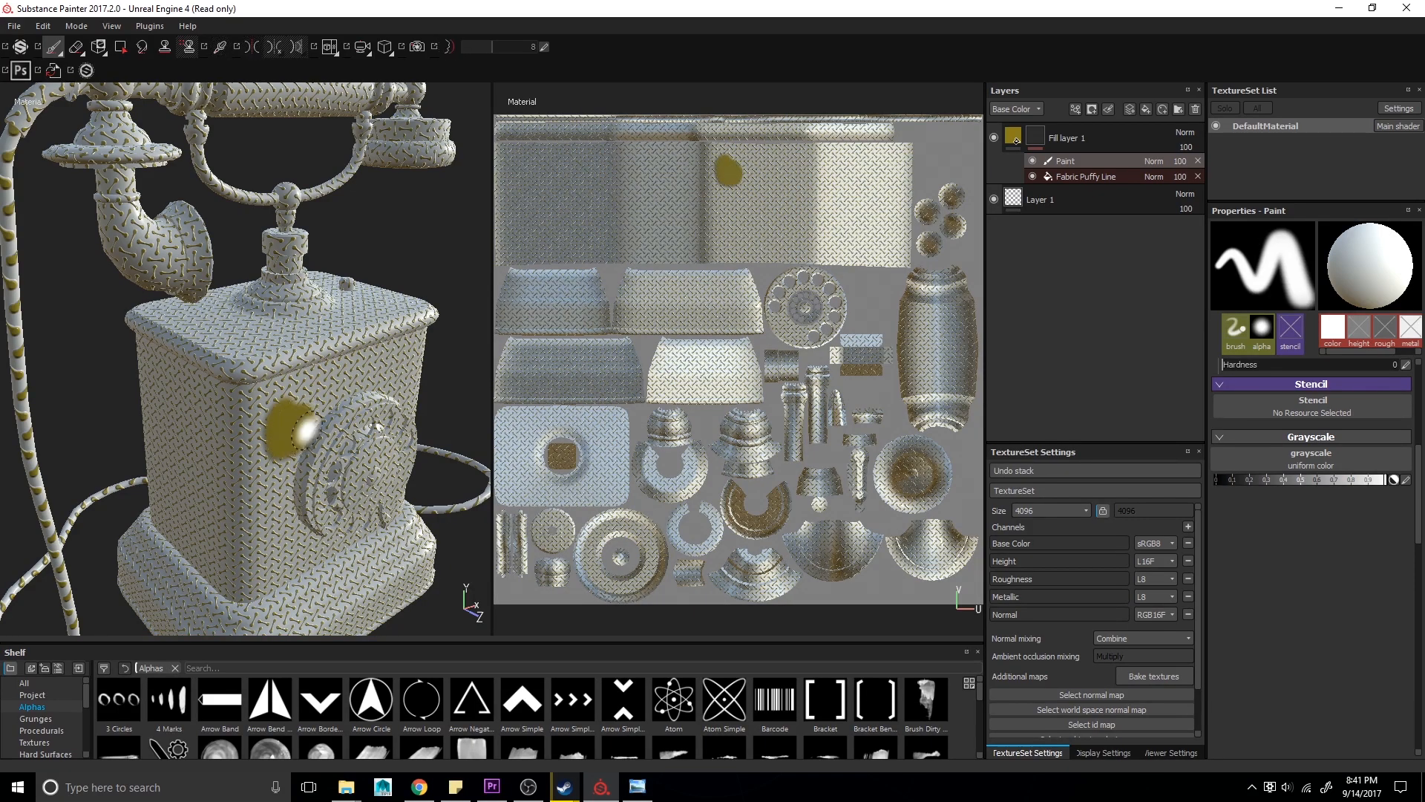
- Add a Blur filter to the fill layer's mask
right_click(1037, 136)
left_click(1136, 532)
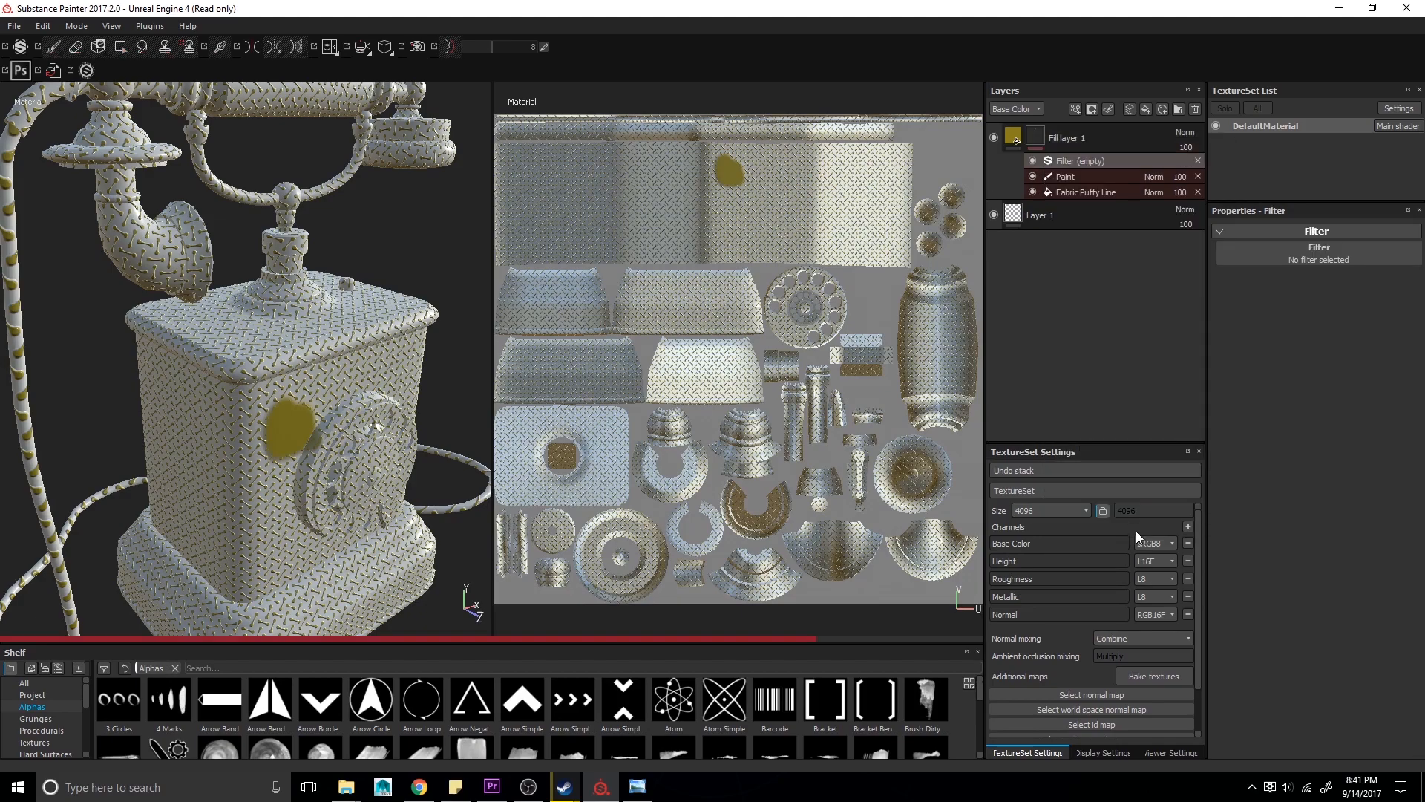
left_click(1350, 247)
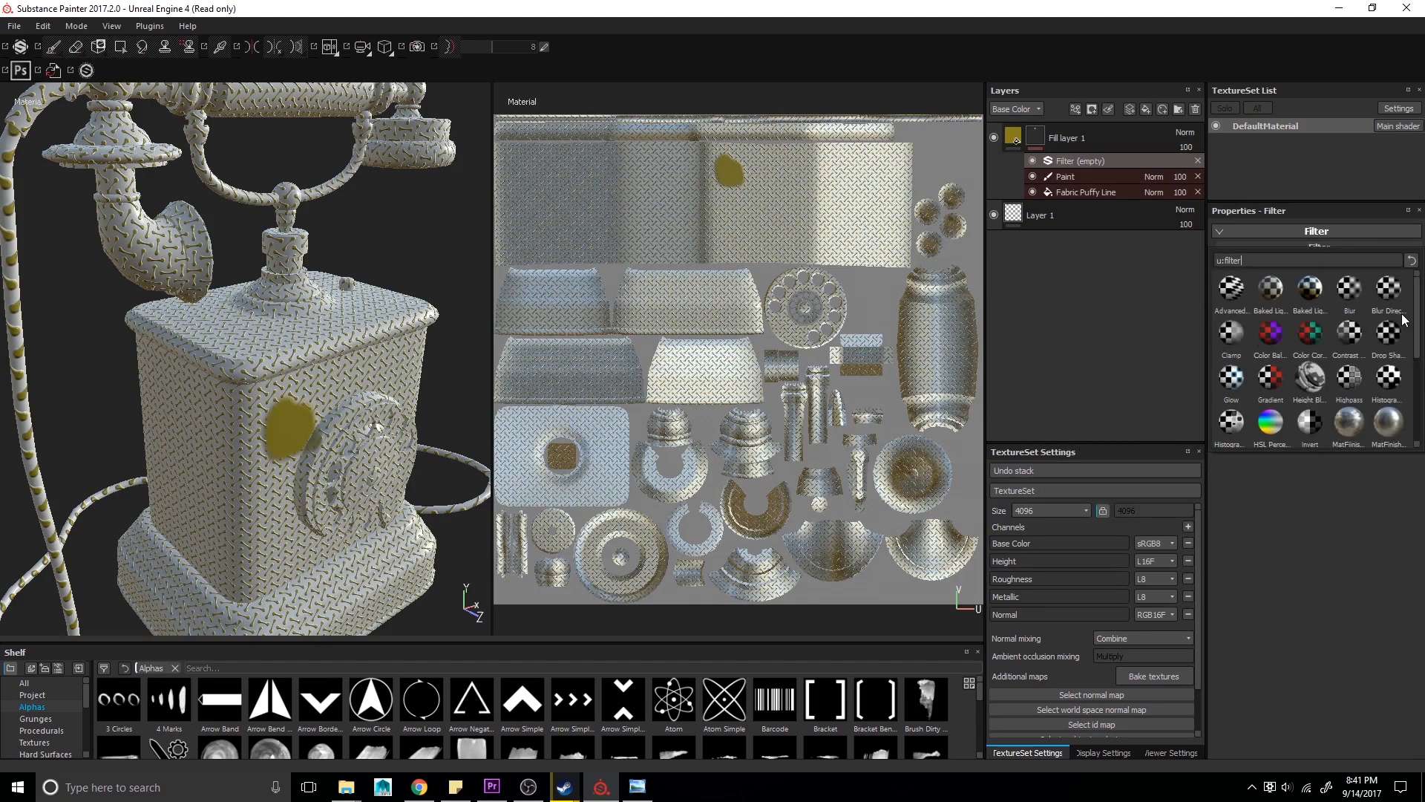
left_click(1350, 288)
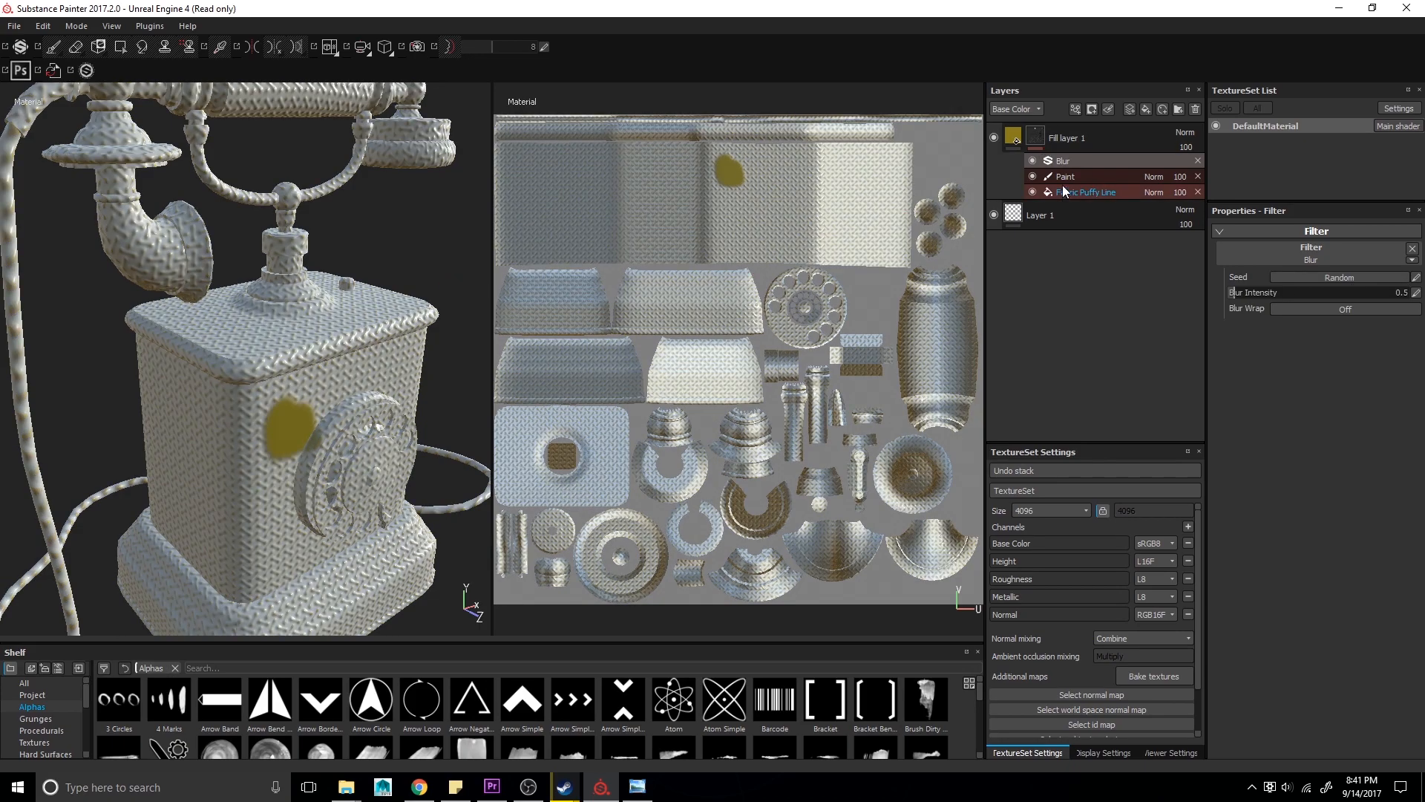
- Add a Levels effect to the mask and raise its input black point to about 0.237
right_click(1038, 141)
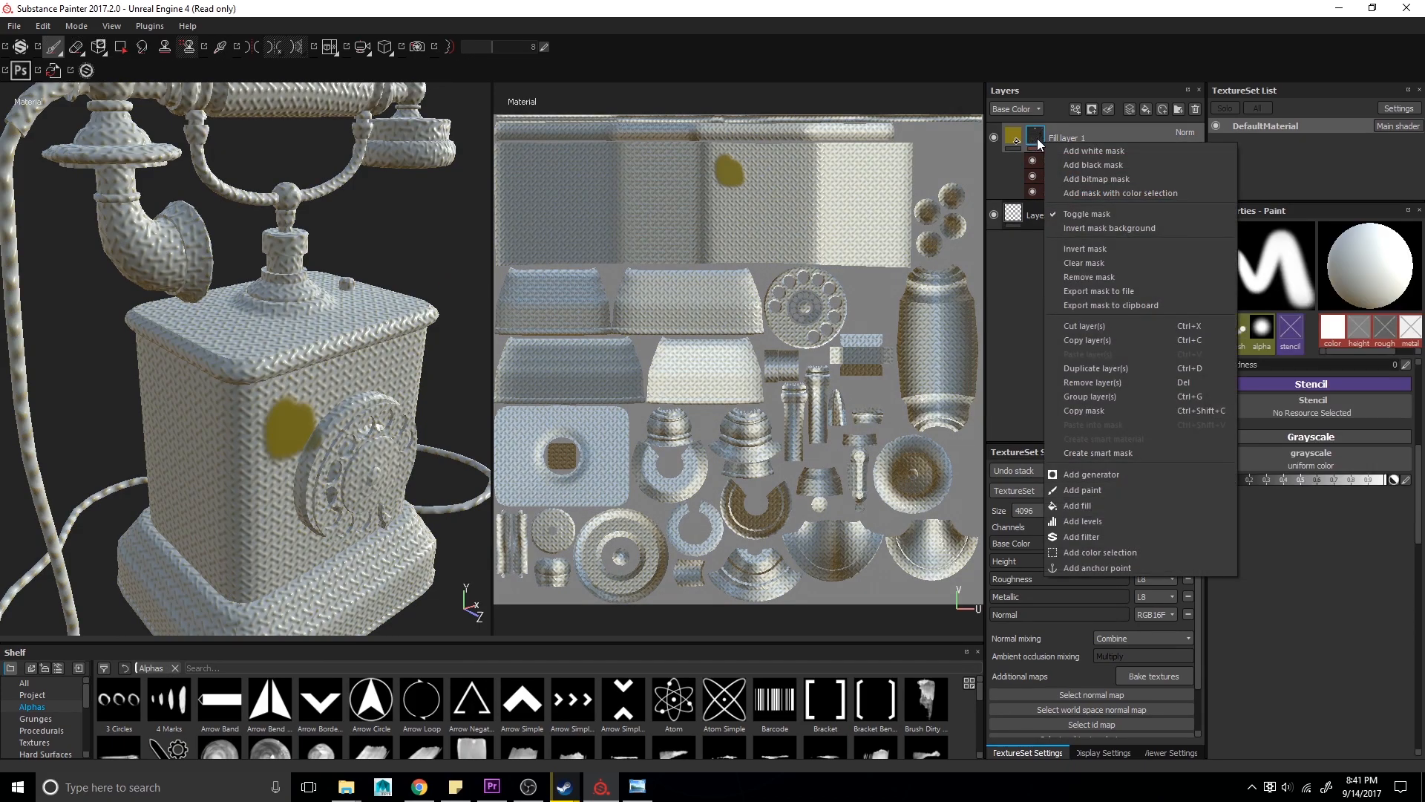
left_click(1083, 521)
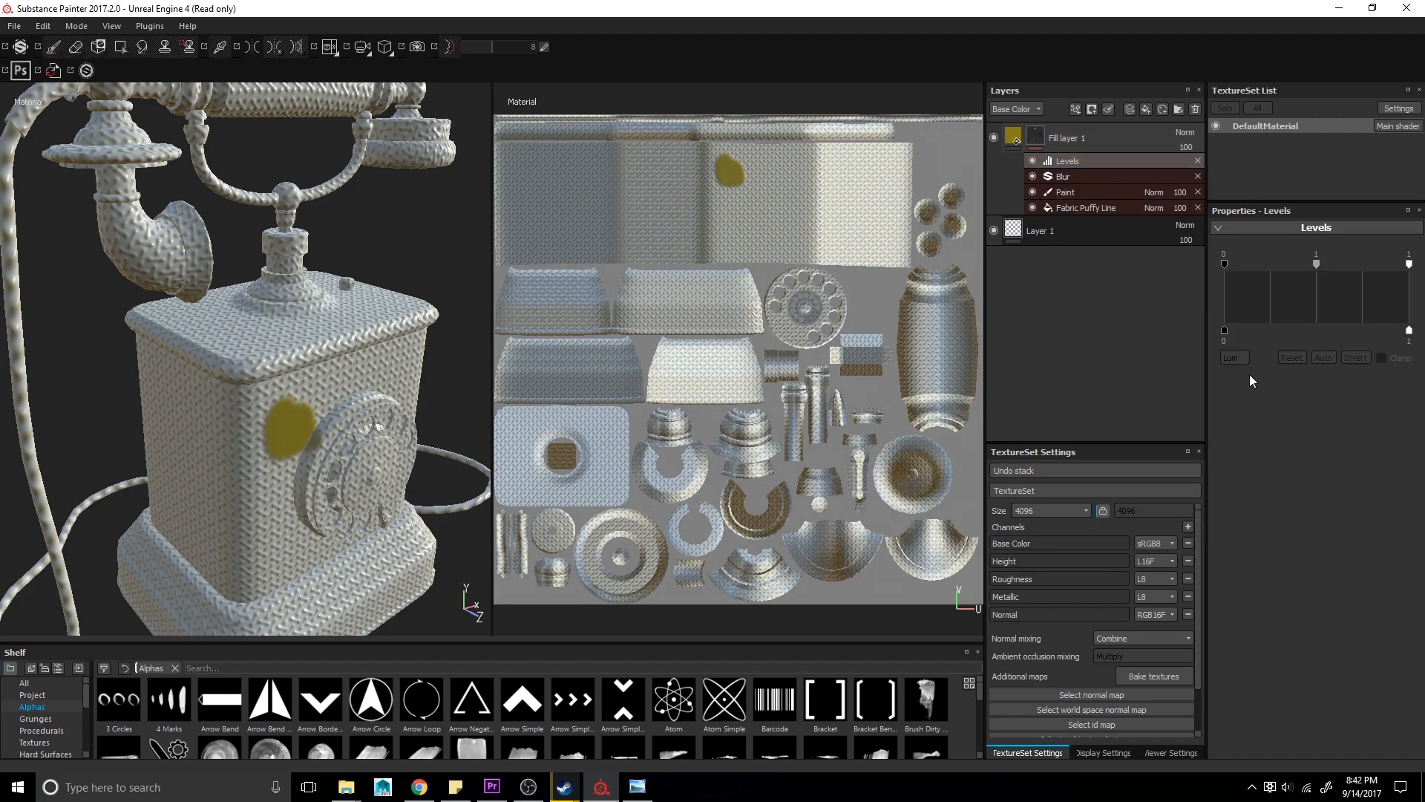
left_click_drag(1224, 332, 1268, 331)
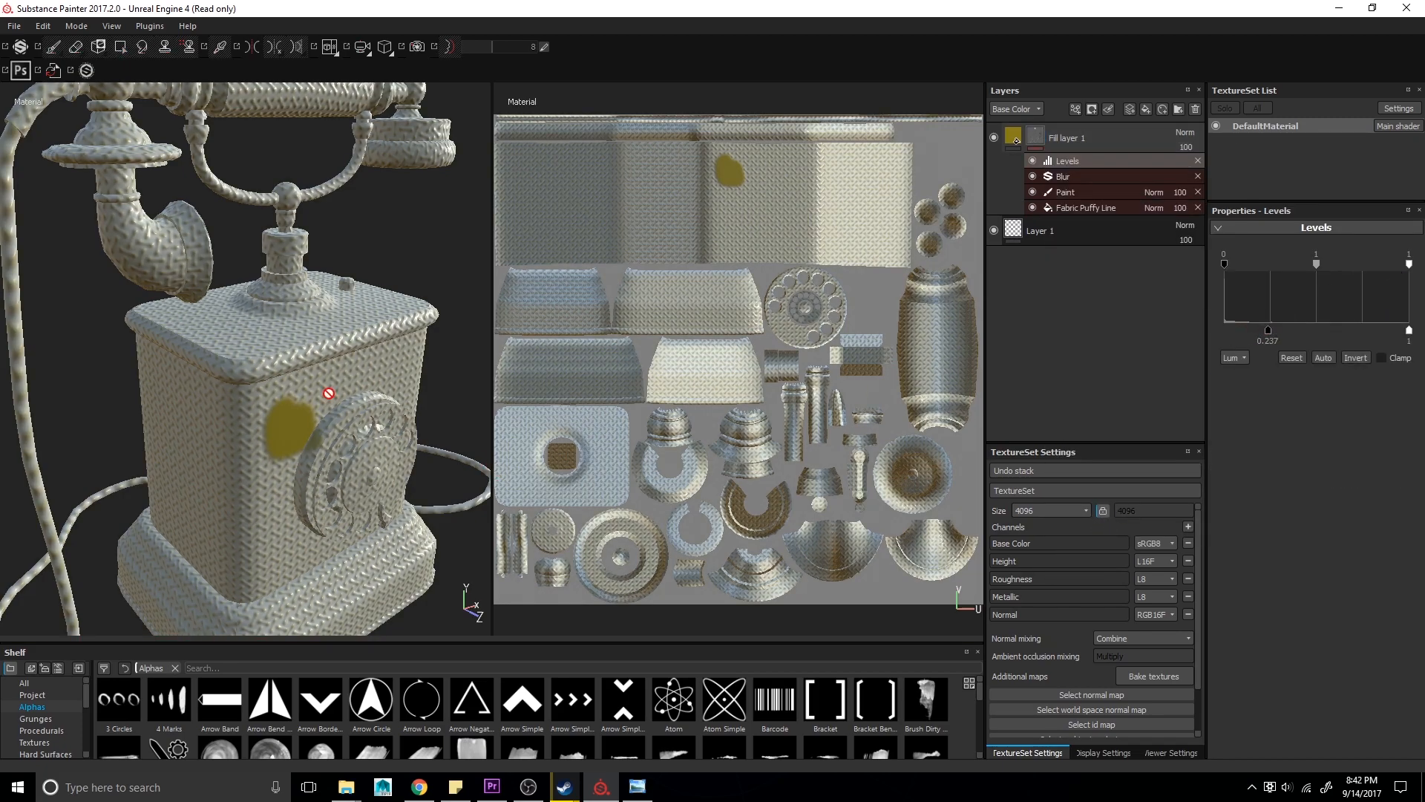
- Add a paint effect to the fill layer's content and, with a smaller brush, paint a stroke over the spot in the UV view
right_click(1037, 145)
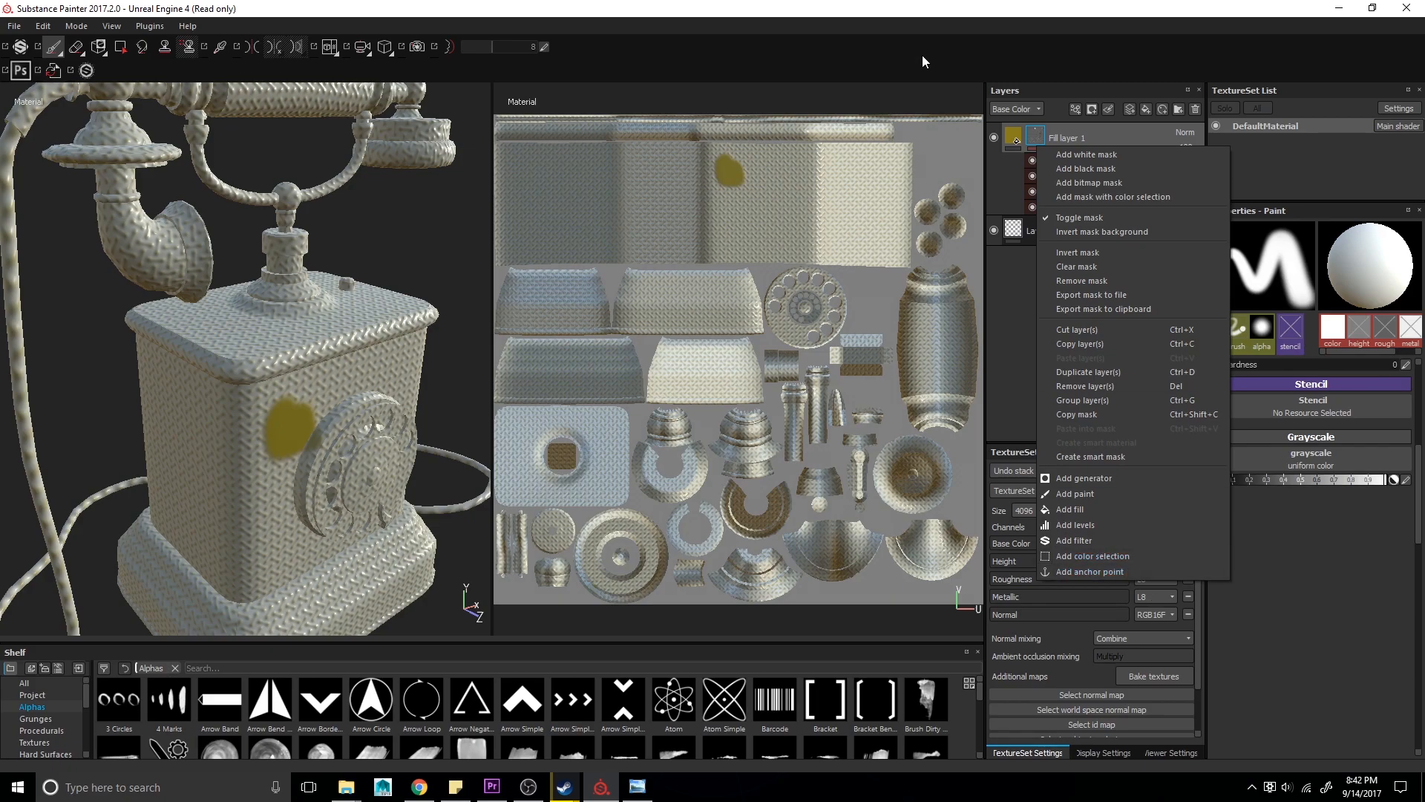
left_click(1010, 134)
left_click(1010, 134)
left_click(1030, 133)
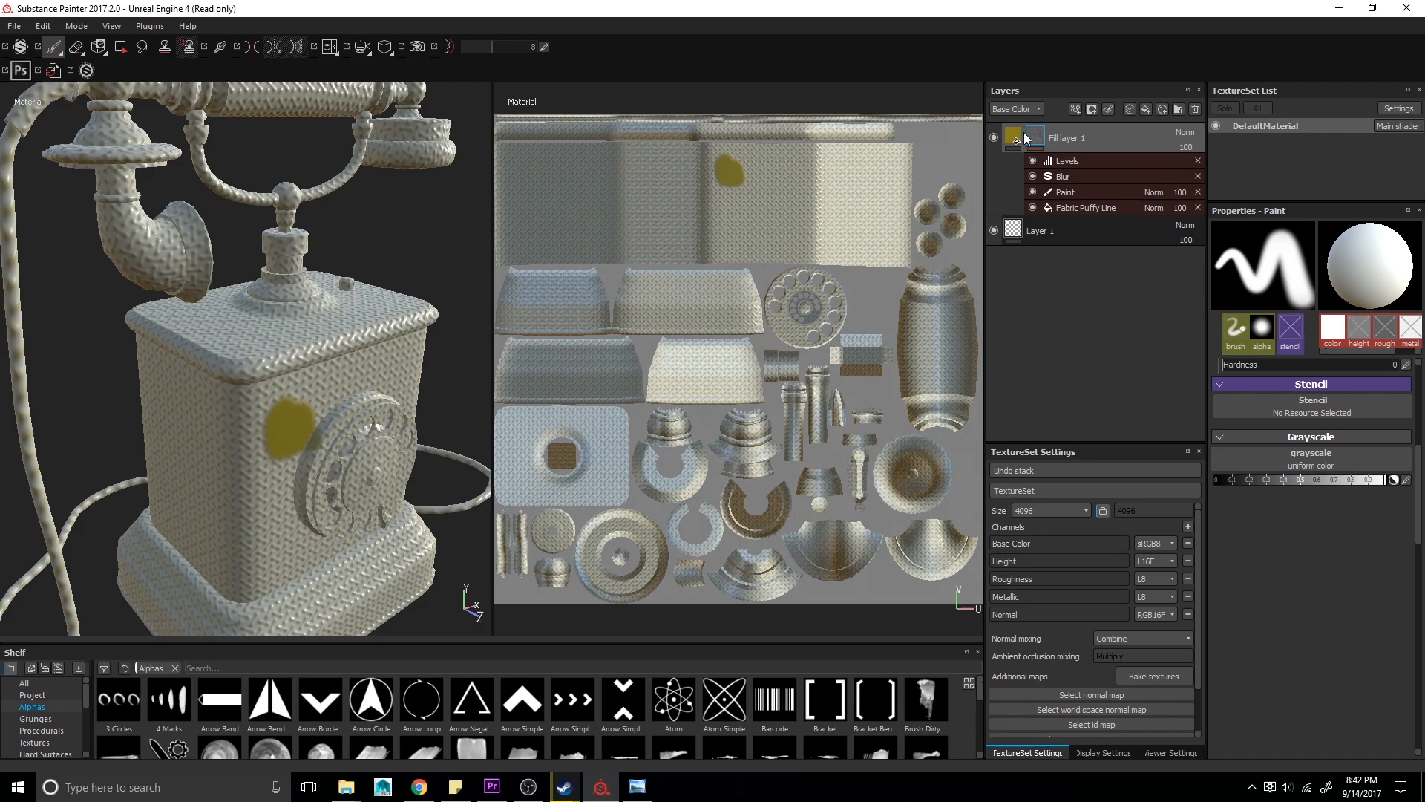
left_click(1014, 140)
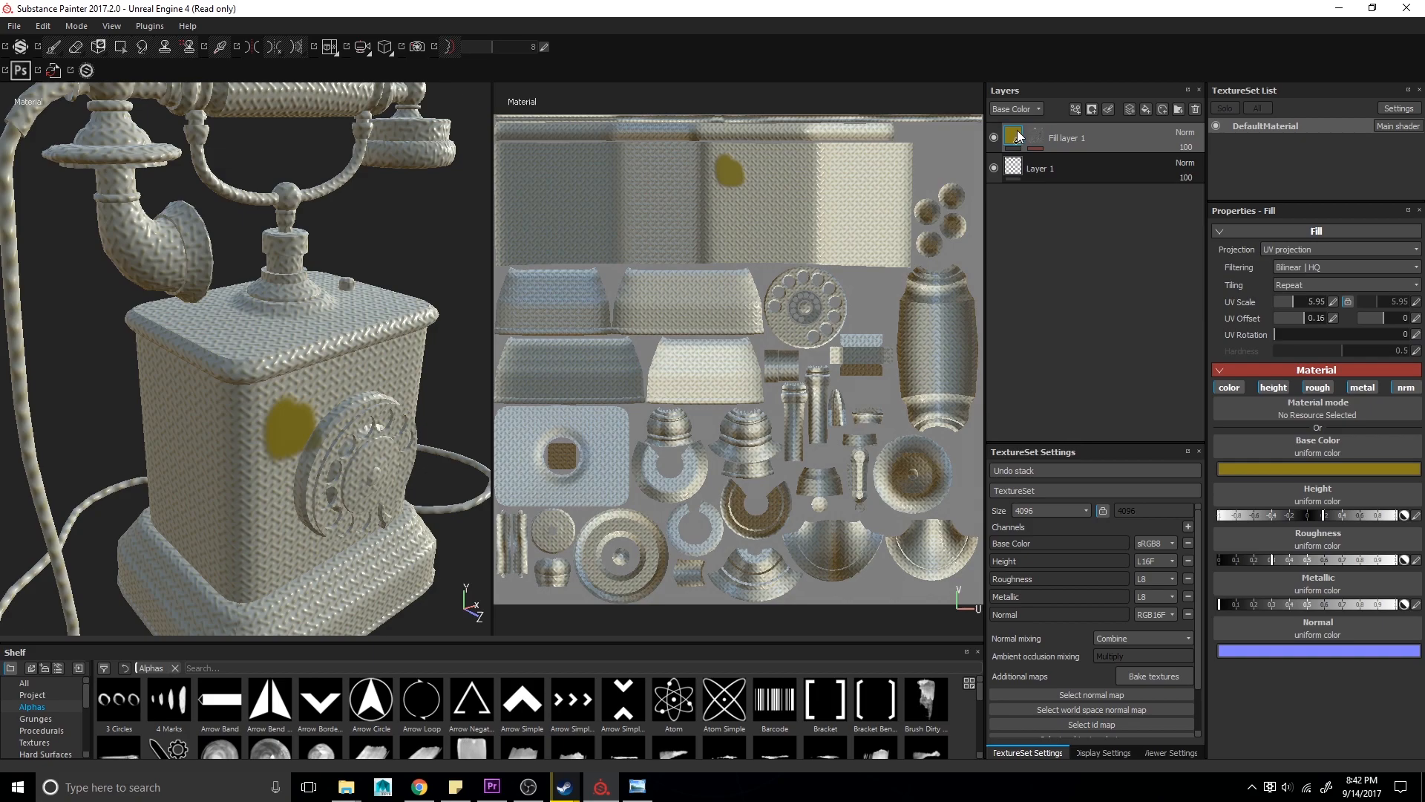
right_click(1015, 138)
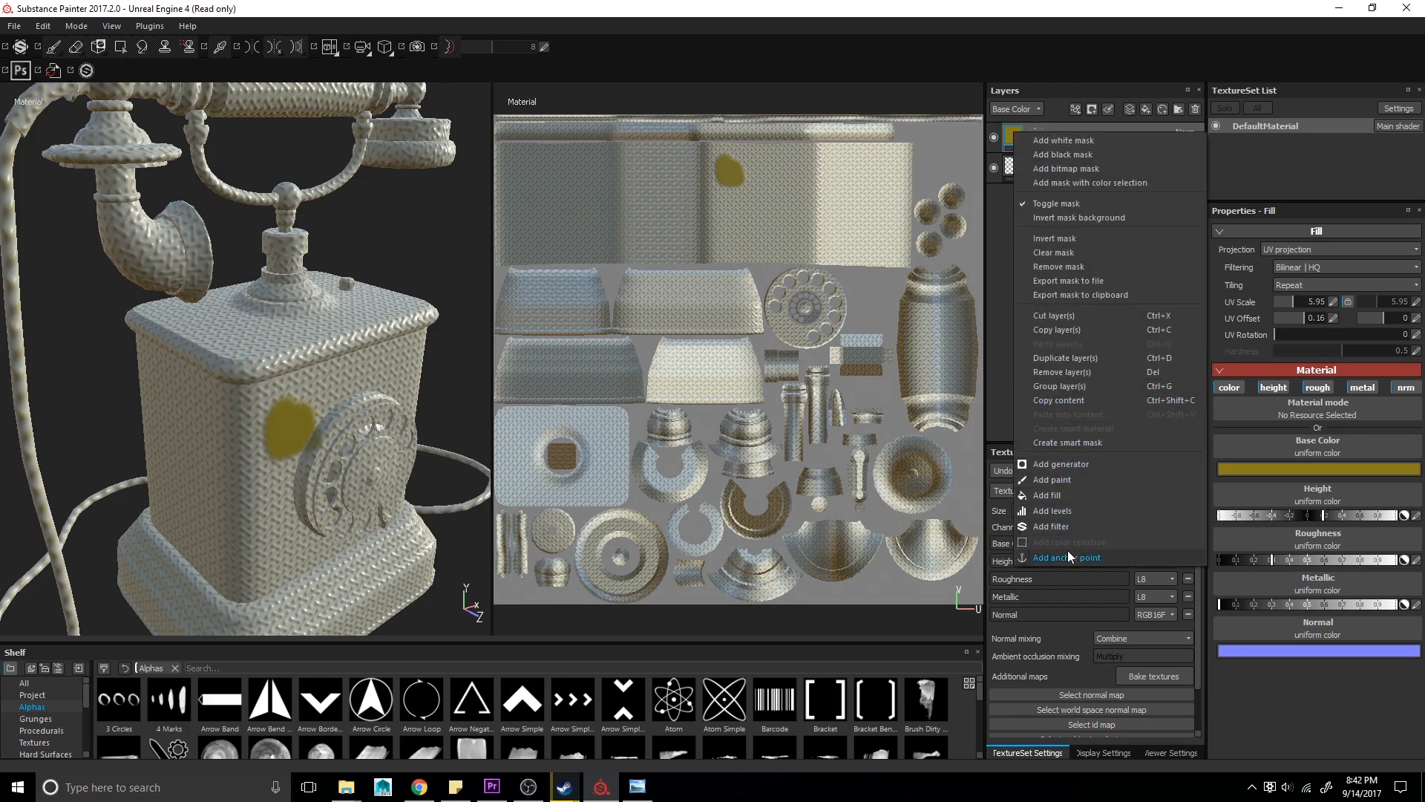
left_click(1062, 481)
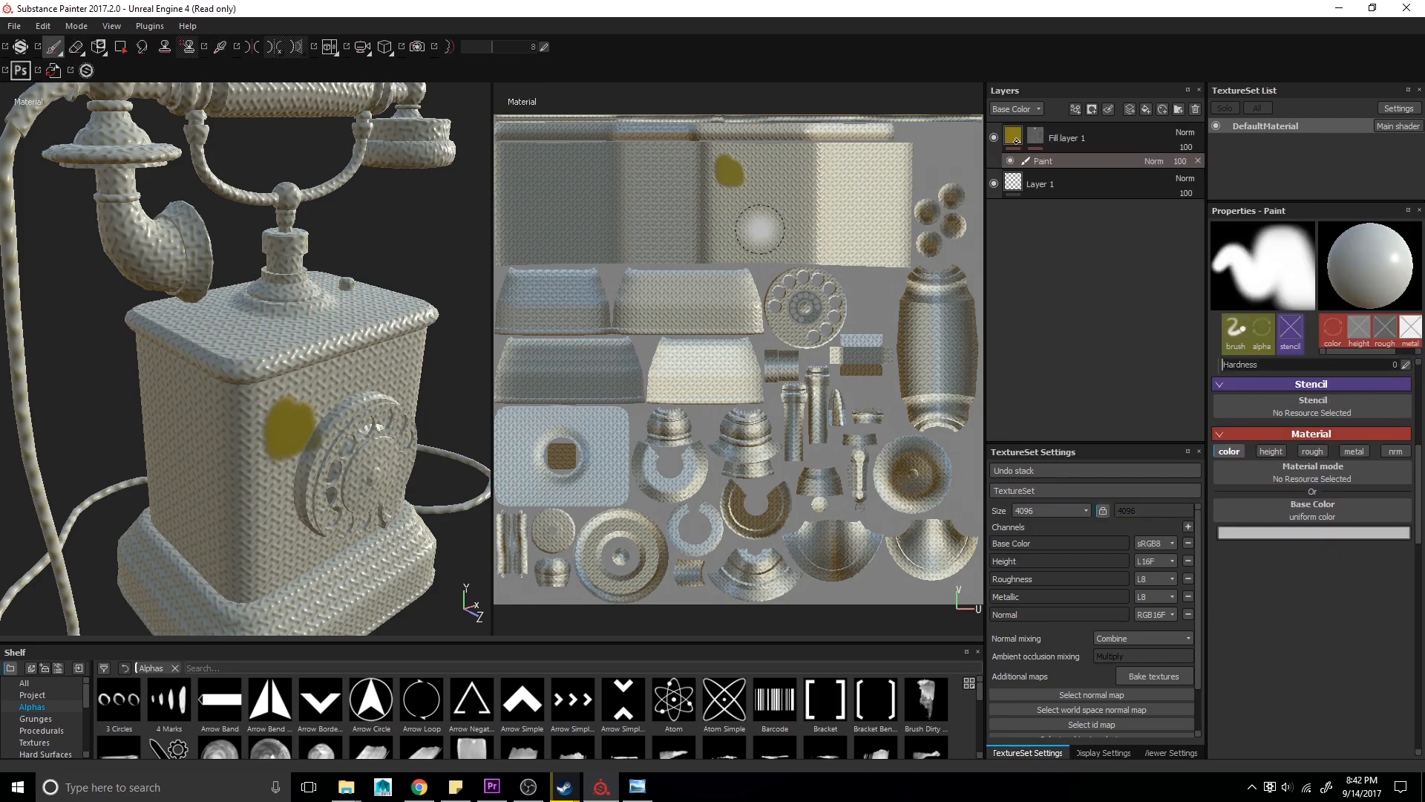
key("bracketleft")
key("bracketleft")
key("bracketleft")
key("bracketleft")
key("bracketleft")
key("bracketleft")
mouse_move(694, 186)
left_mouse_down()
mouse_move(798, 168)
mouse_move(614, 187)
left_mouse_up()
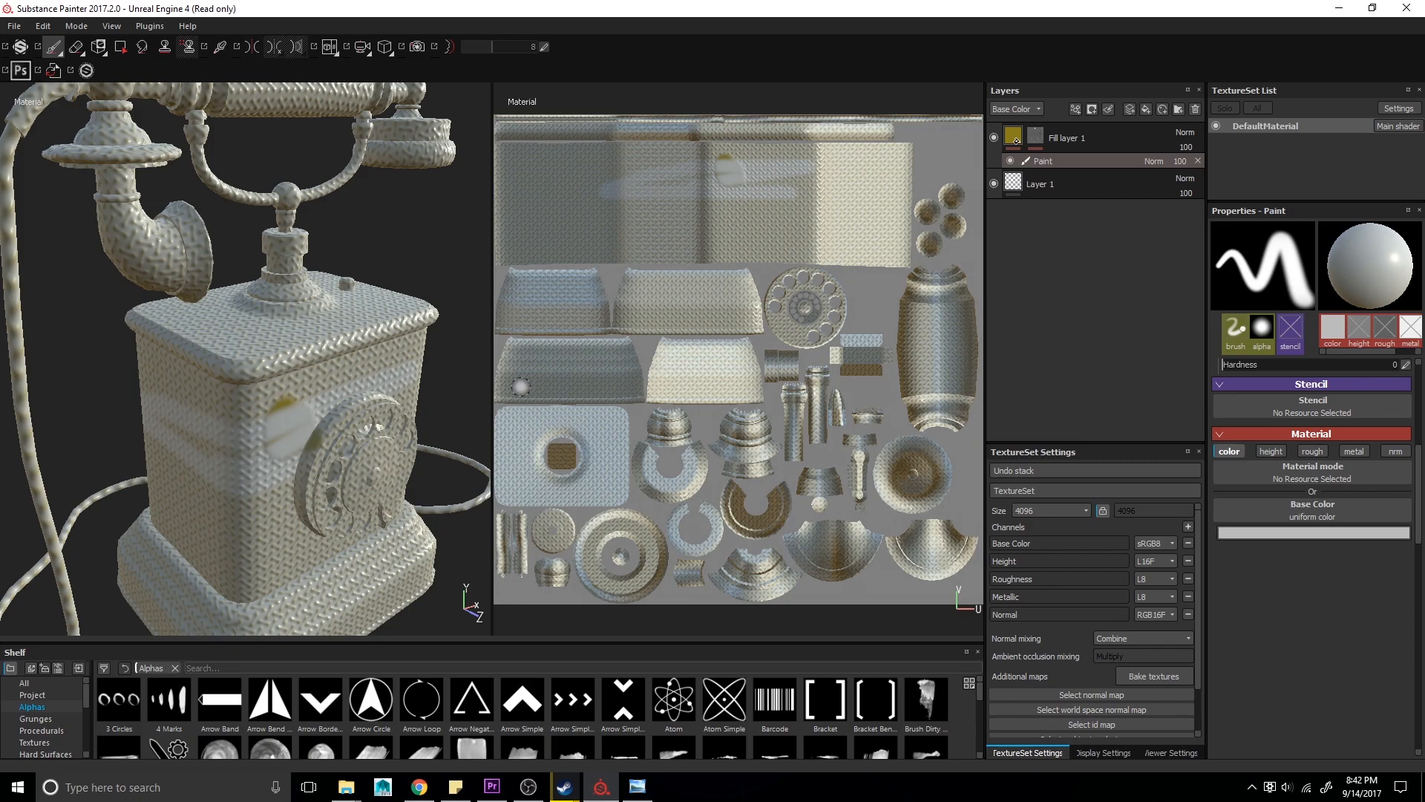
- Delete the Levels effect from the fill layer's mask
left_click(1015, 138)
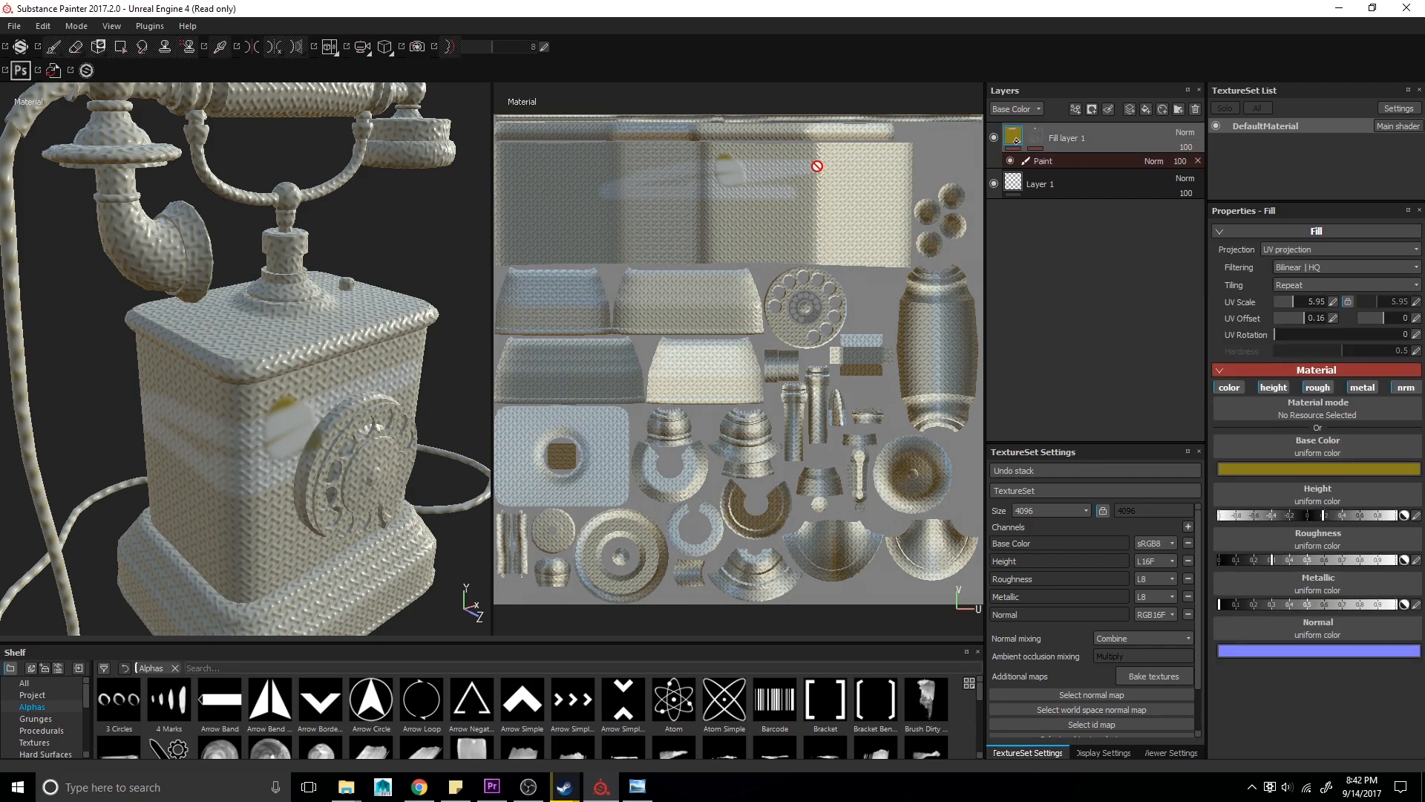
scroll(653, 258, "up", 5)
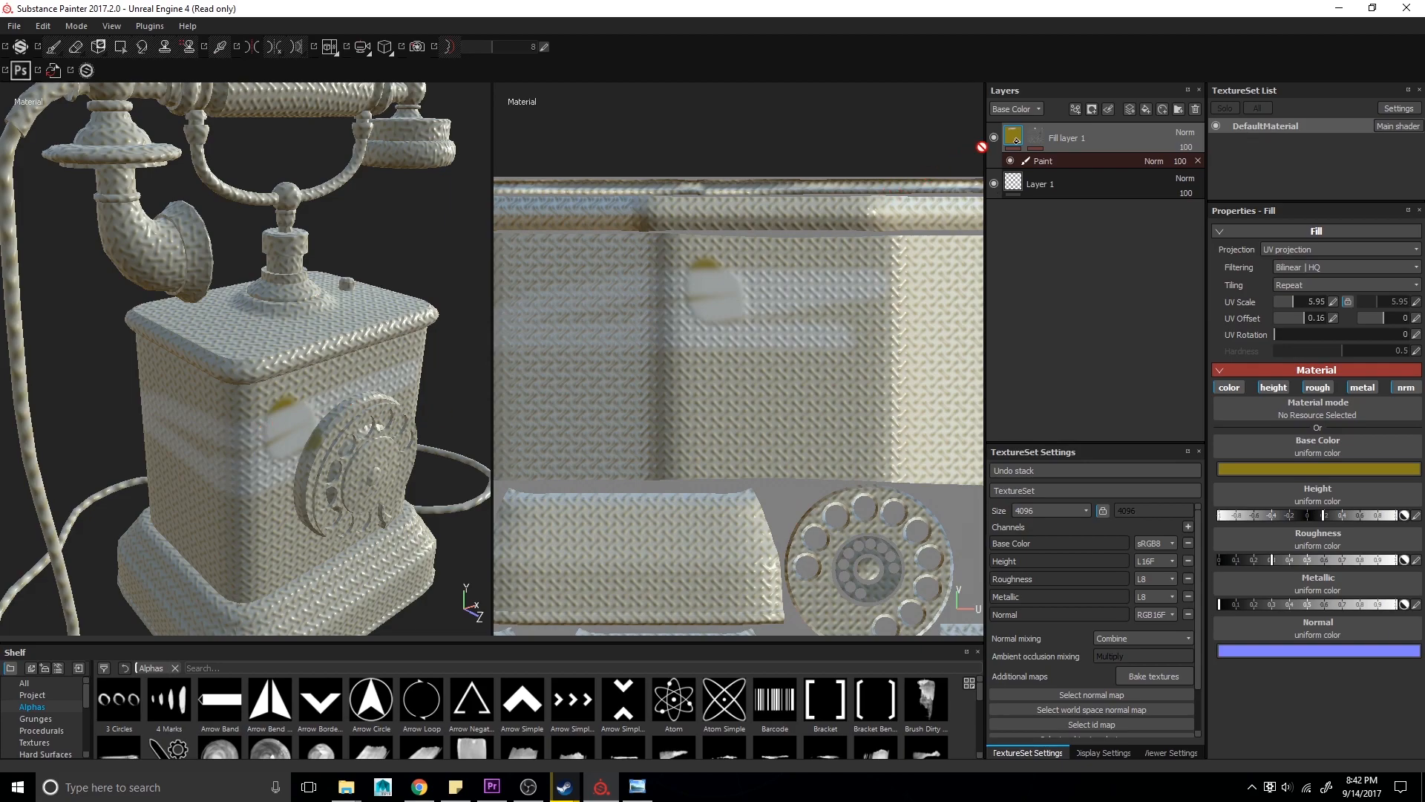
right_click(1019, 141)
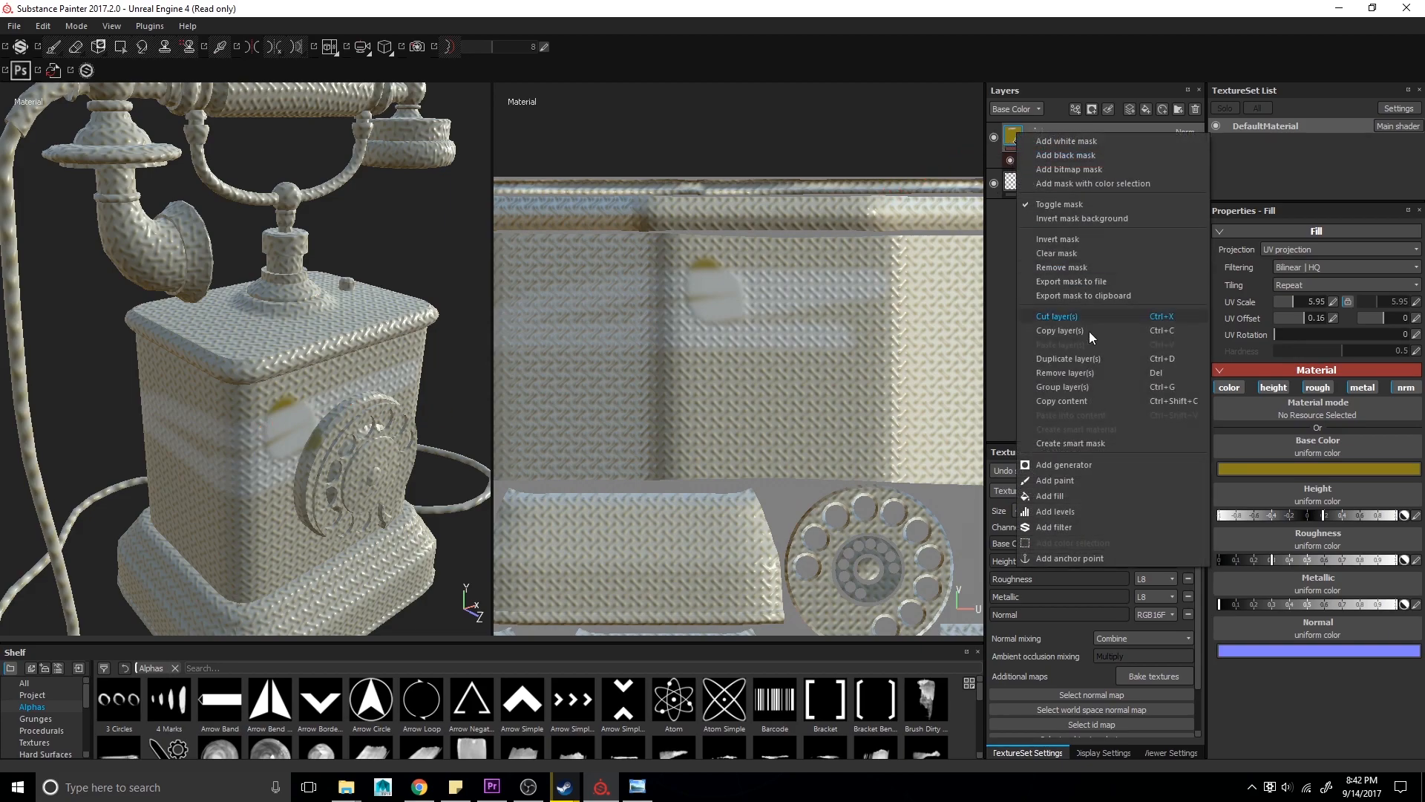
left_click(1039, 140)
left_click(1034, 136)
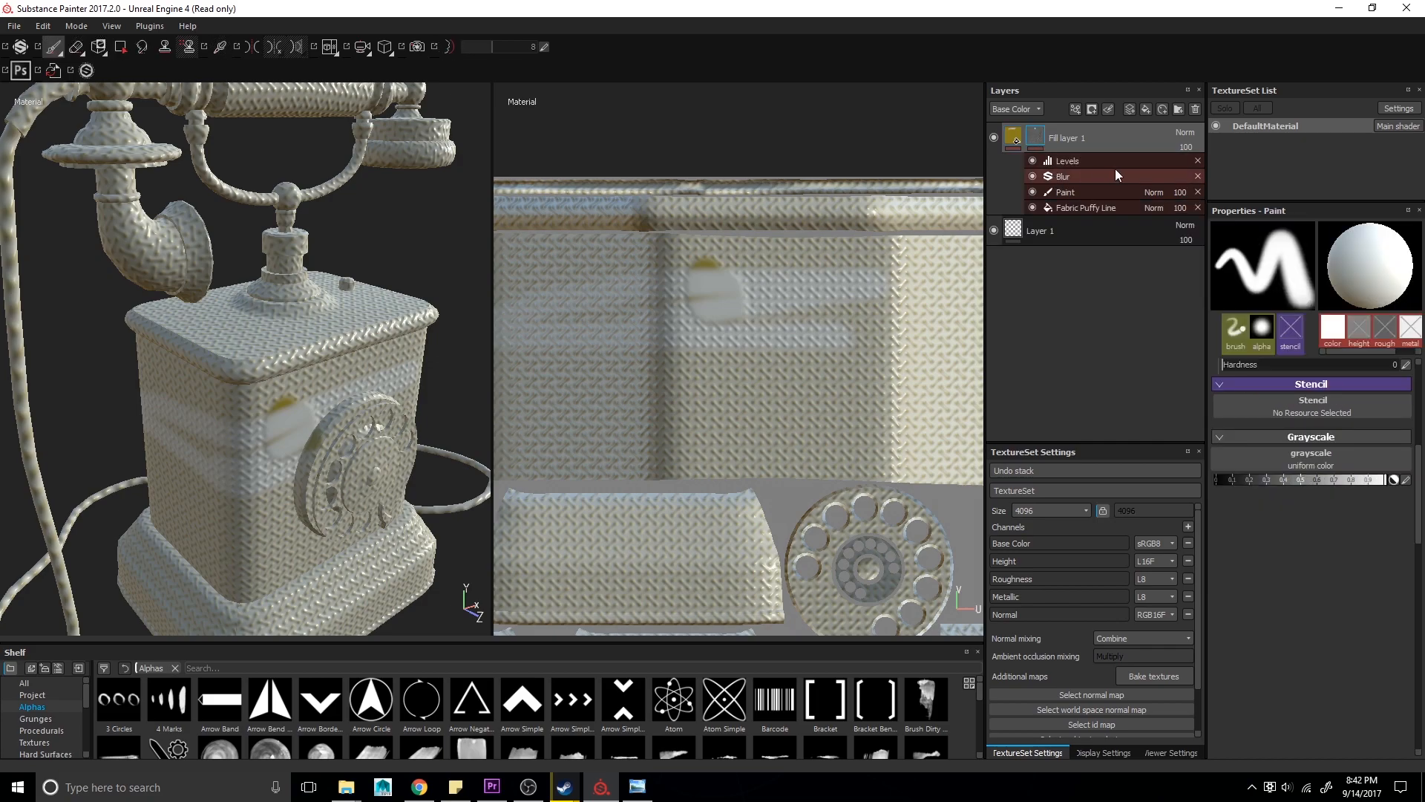
left_click(1198, 161)
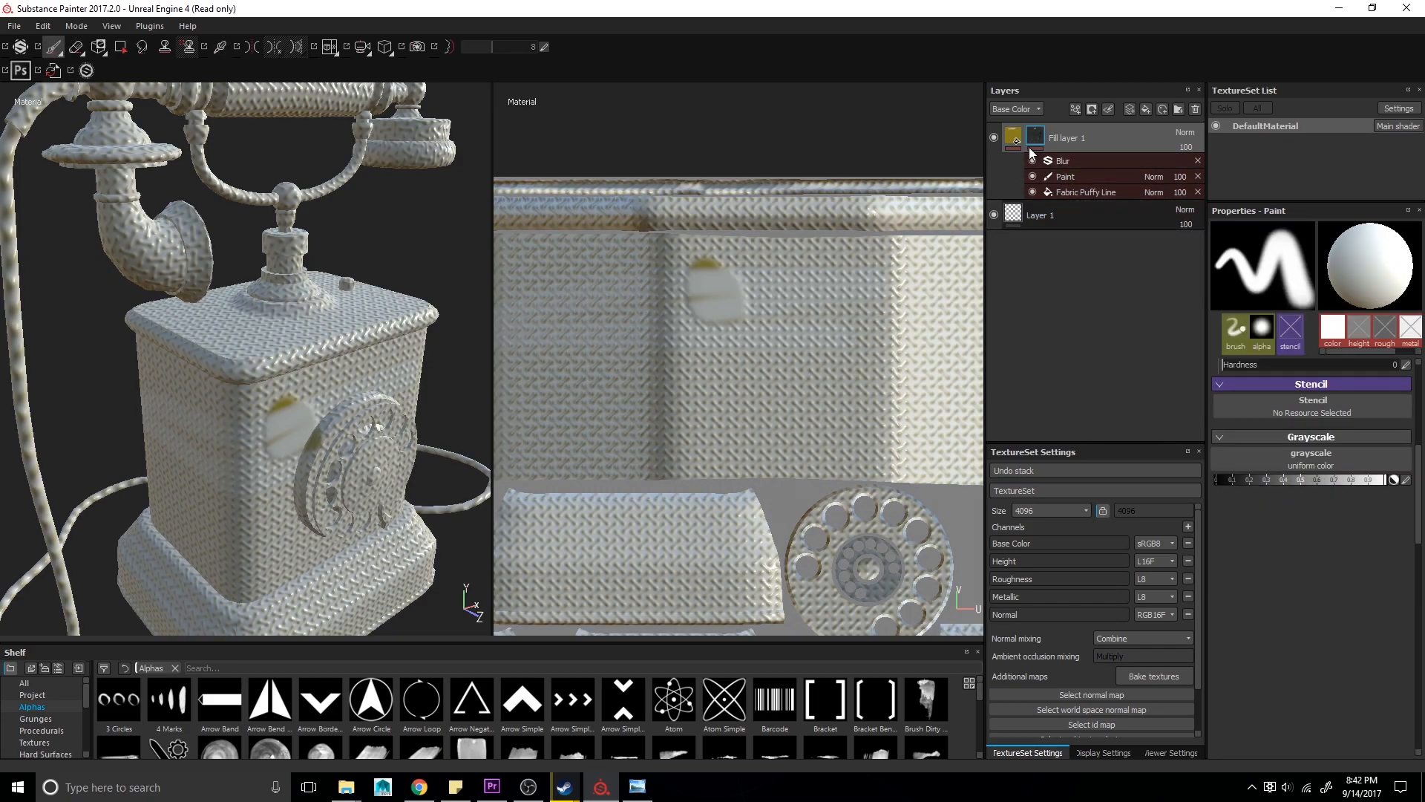
- Toggle the visibility of the mask's Blur and Paint effects on and off to compare their influence
left_click(1014, 136)
right_click(1017, 134)
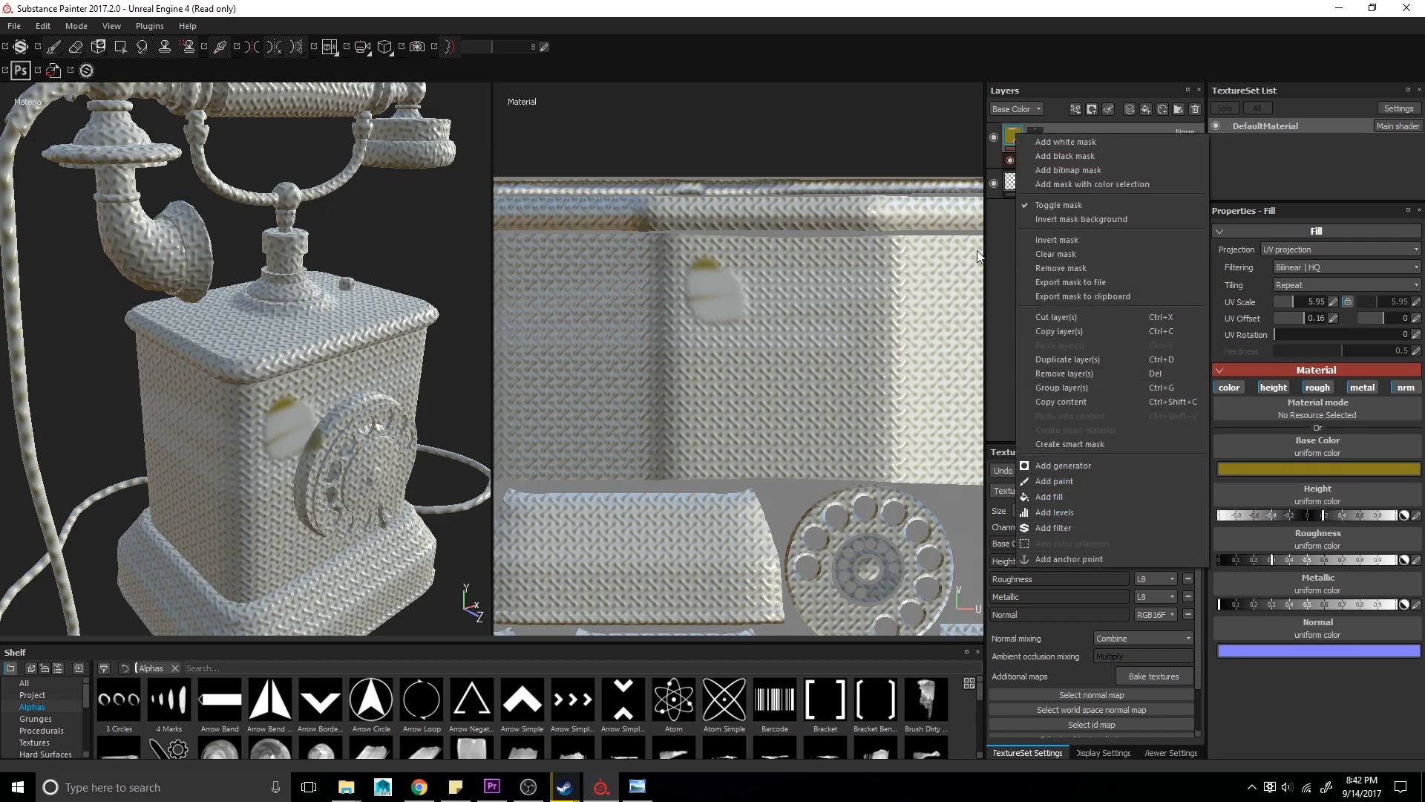
left_click(995, 265)
left_click(1038, 139)
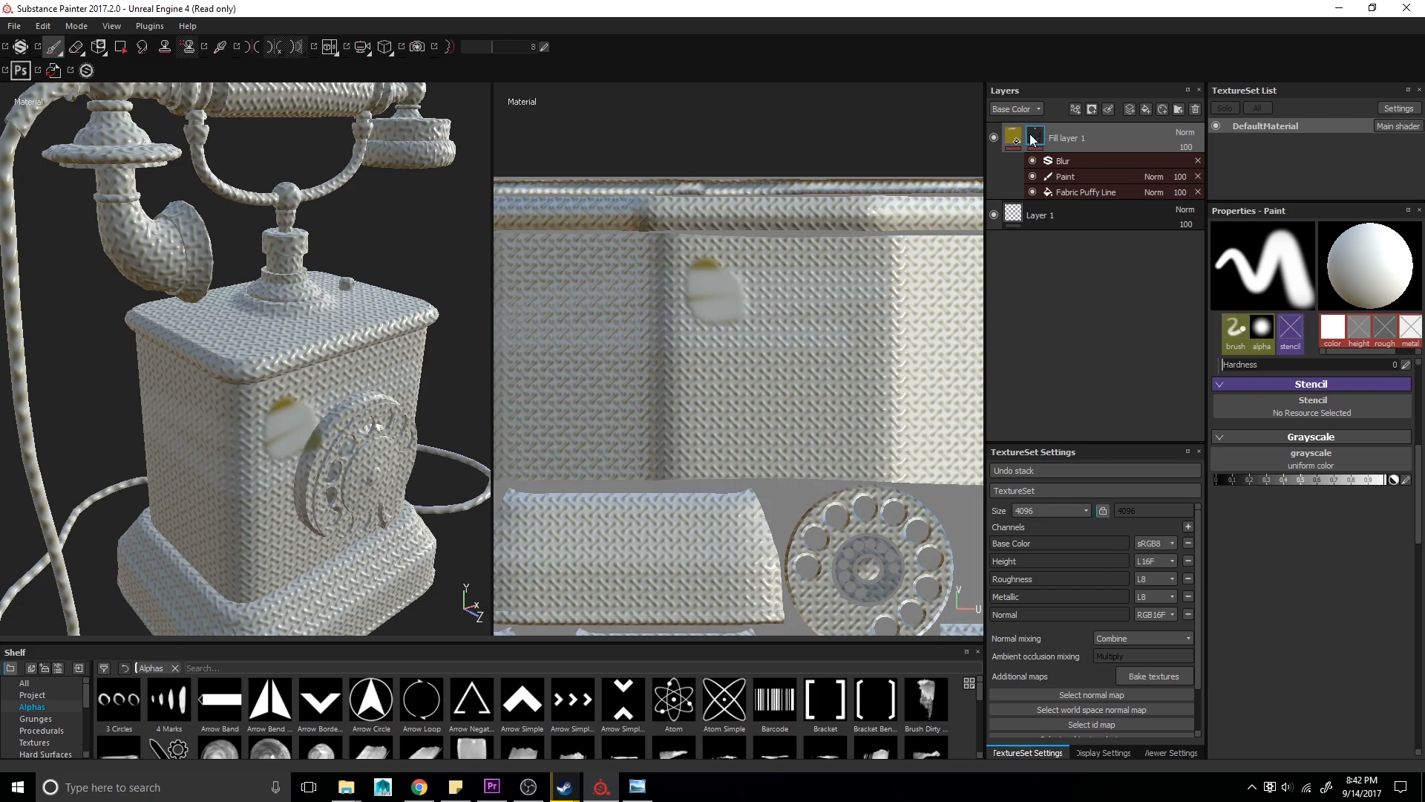
left_click(1033, 161)
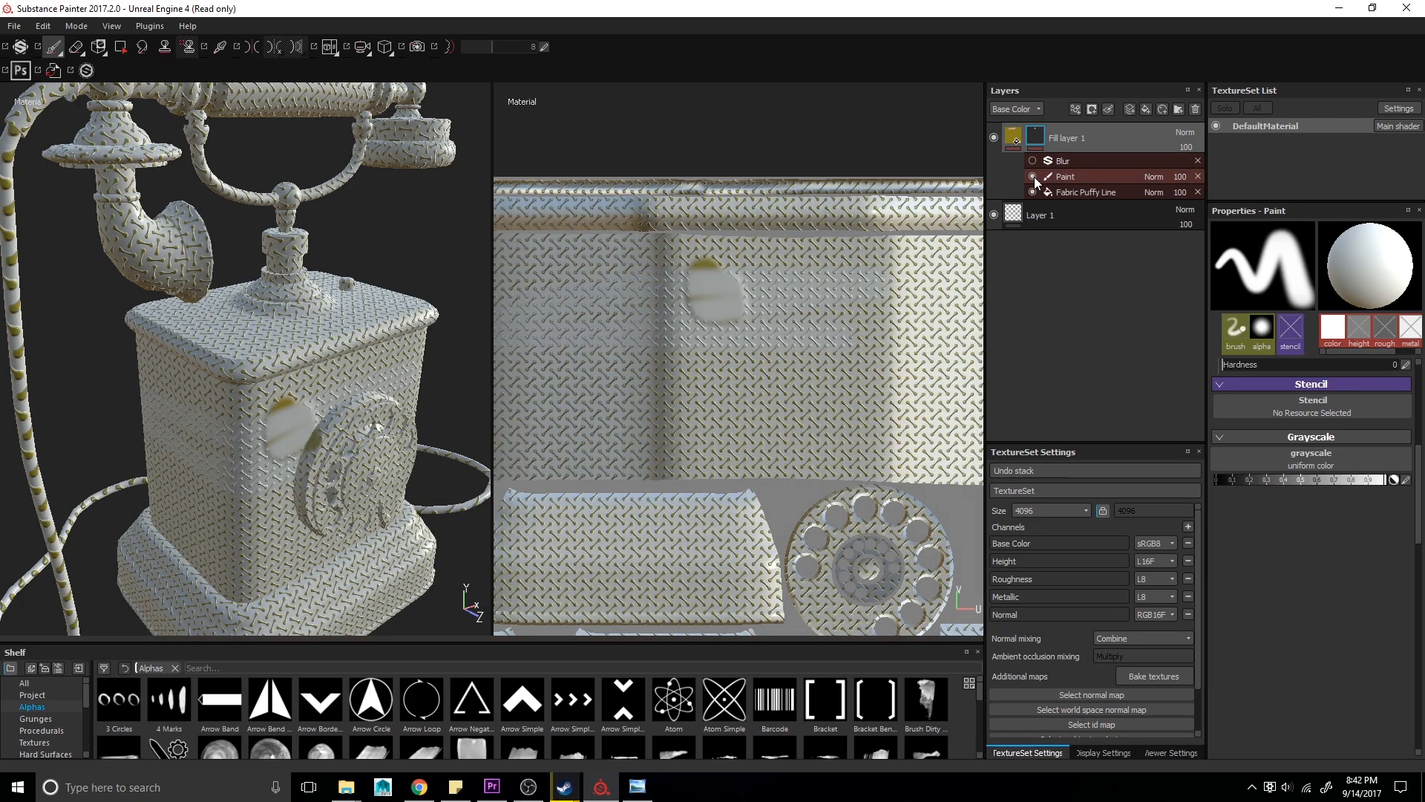
left_click(1033, 176)
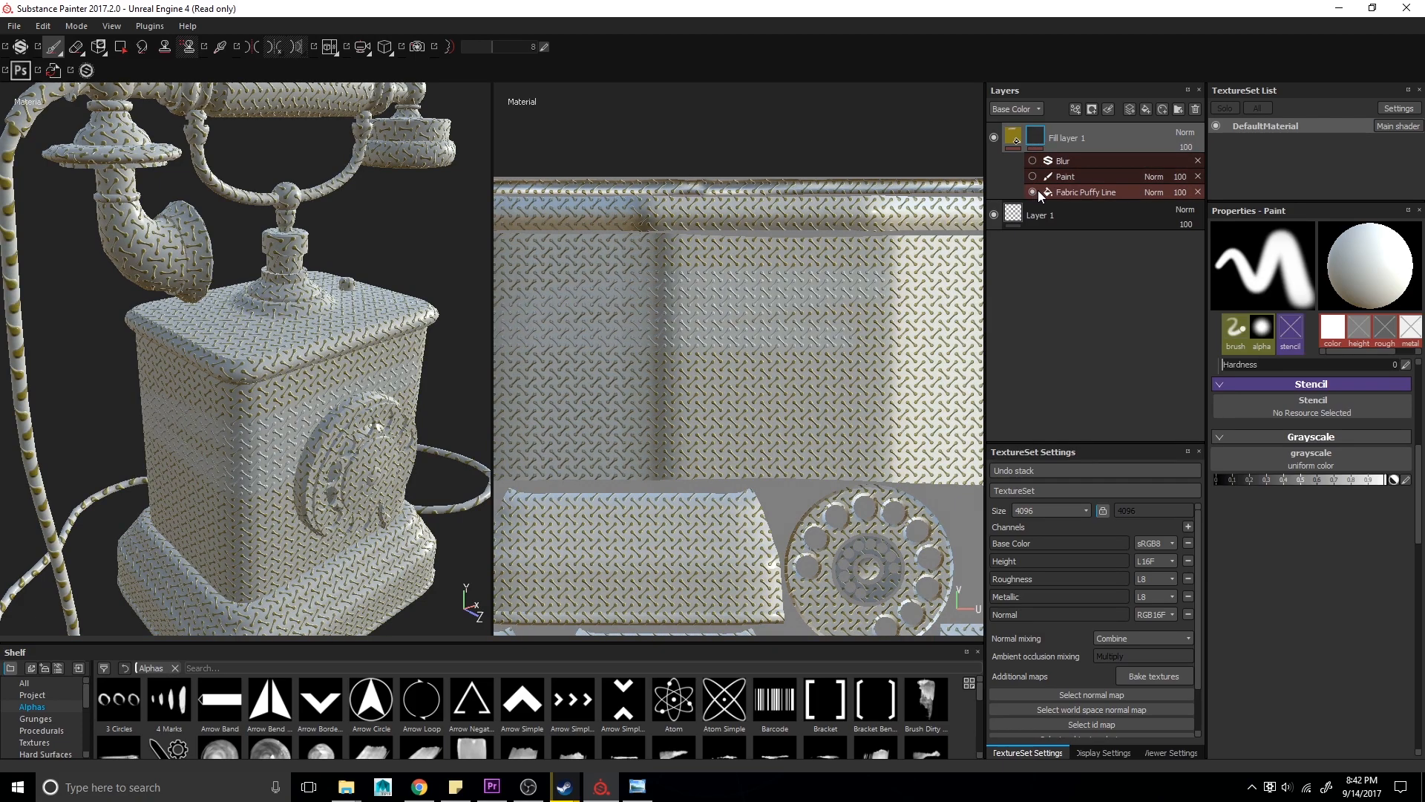
left_click(1032, 178)
left_click(1032, 176)
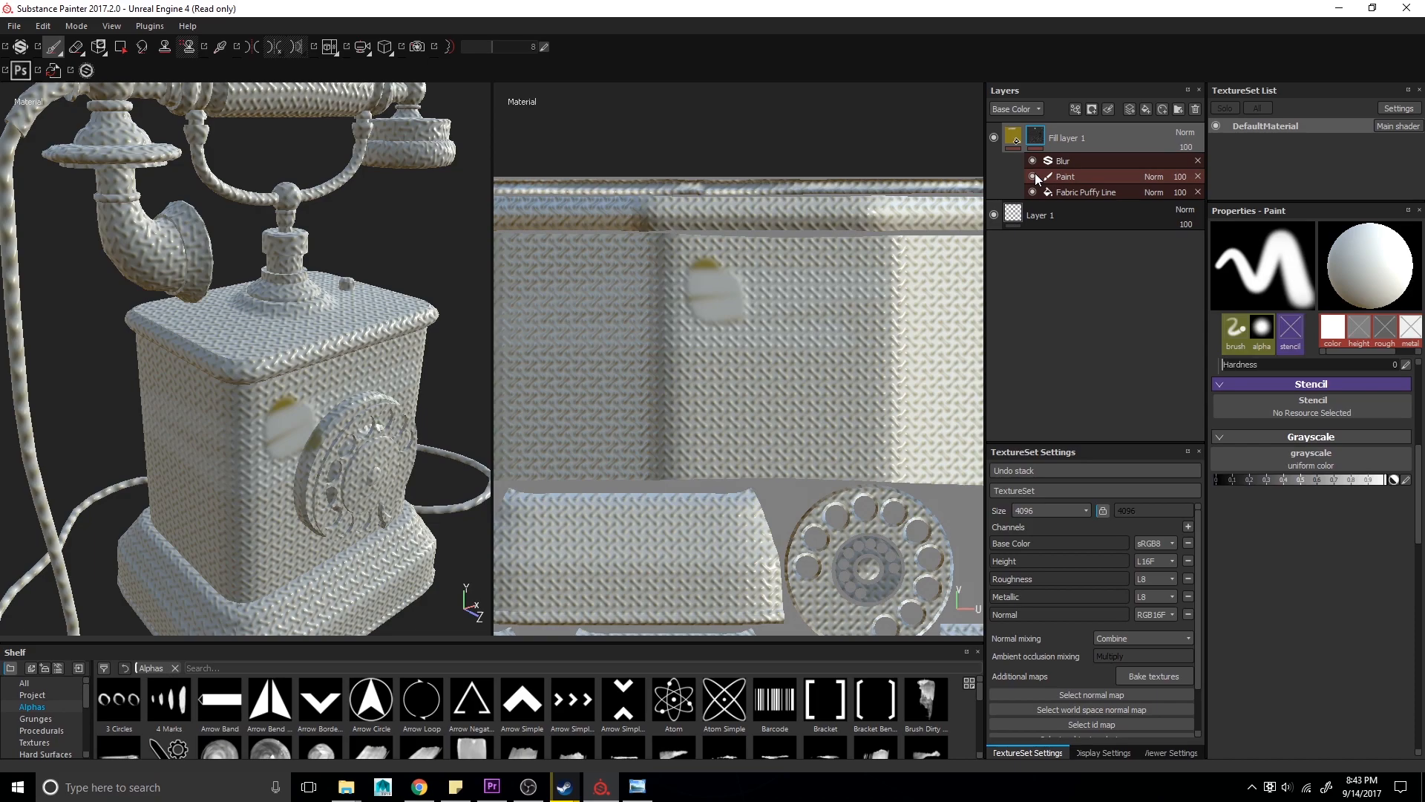
left_click(1033, 178)
left_click(1034, 178)
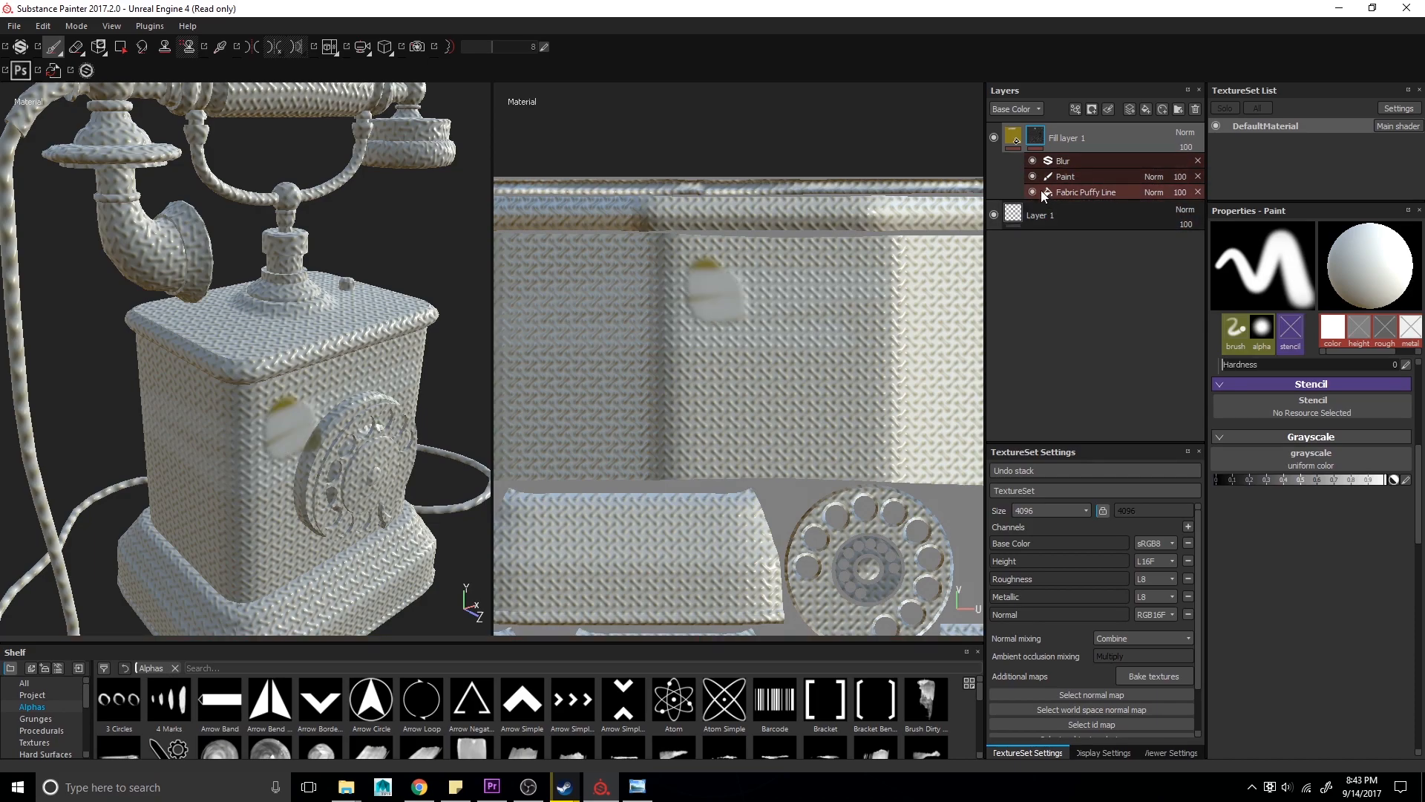
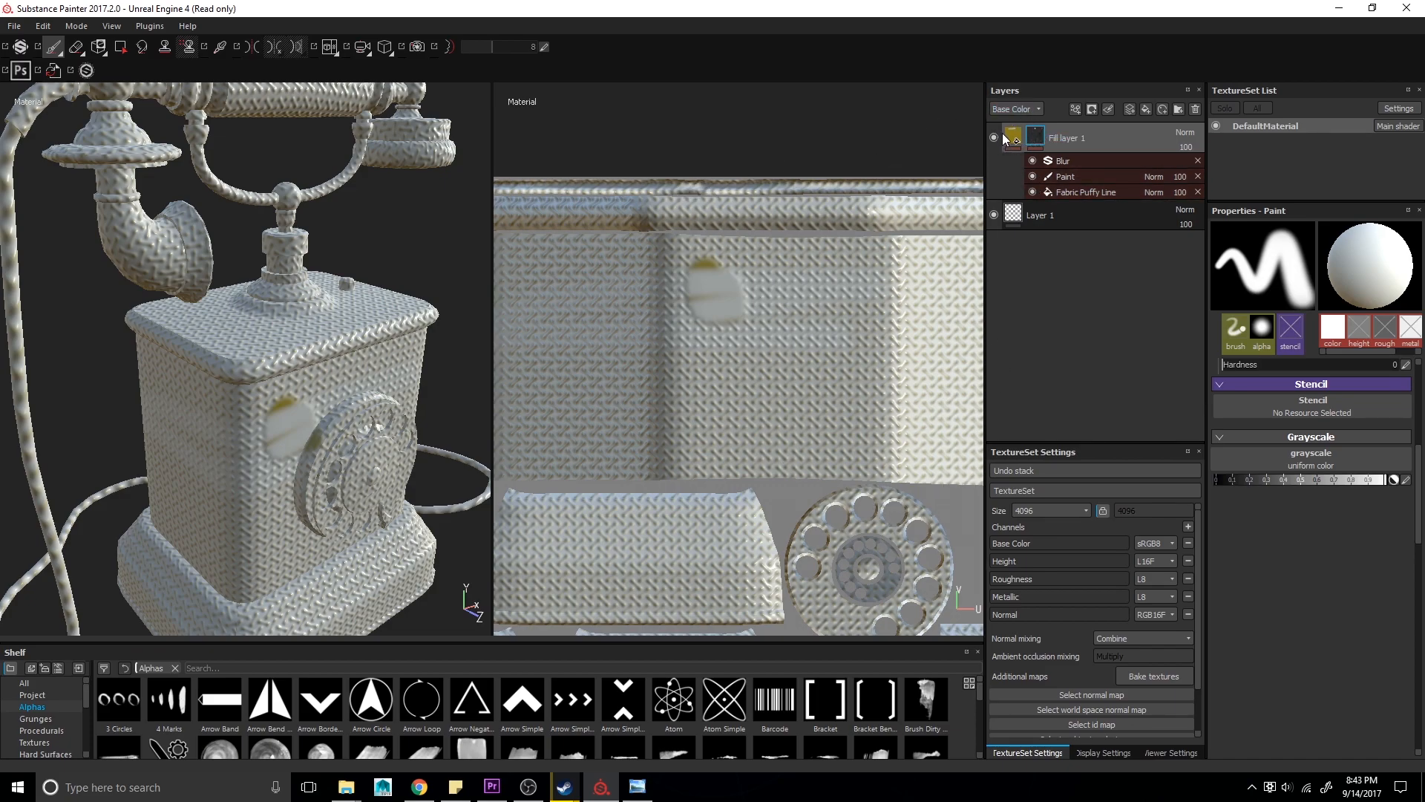
- Delete the fabric fill layer from the layer stack
left_click(1013, 141)
left_click(1039, 137)
key("Delete")
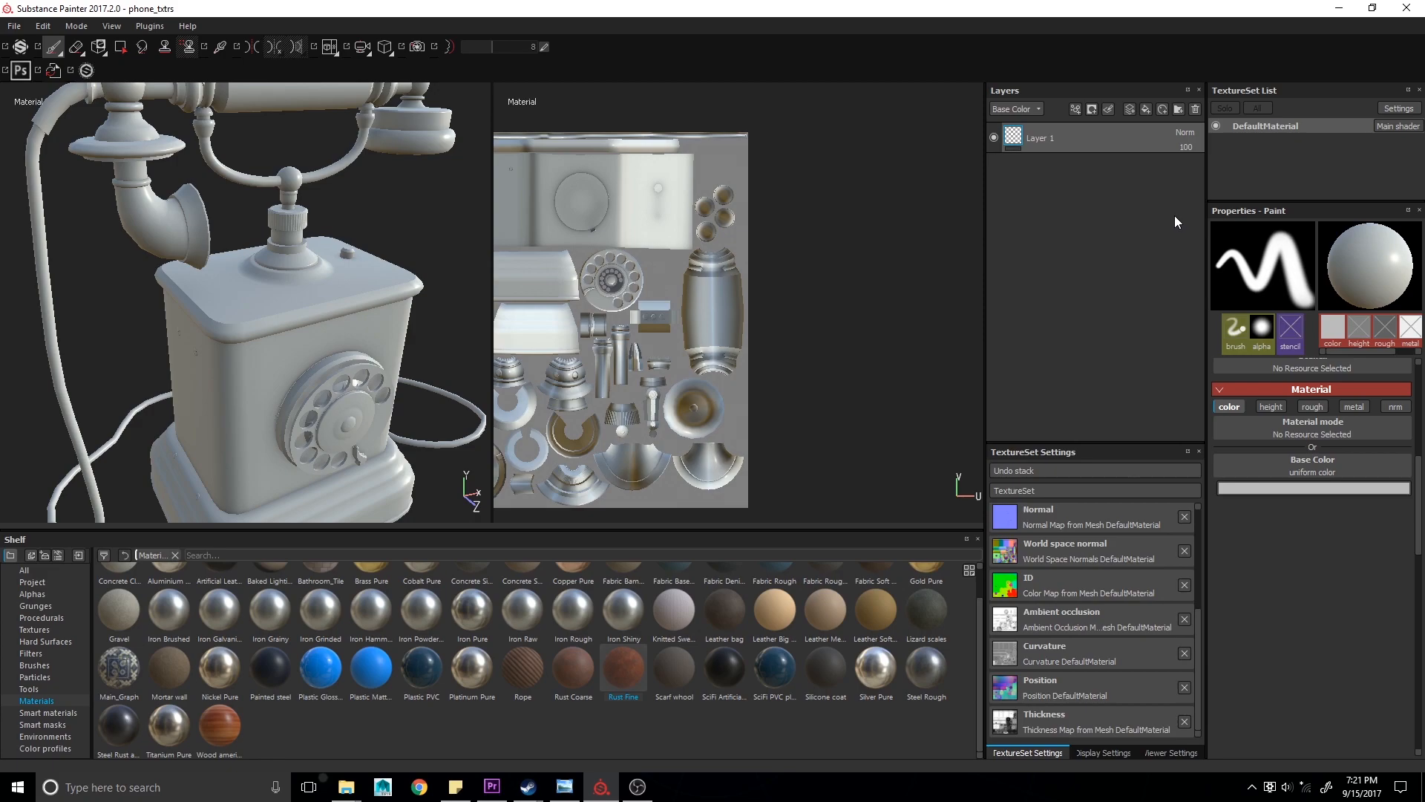
- Examine the layer stack's channel selector options and the layer blend mode list
left_click(1021, 106)
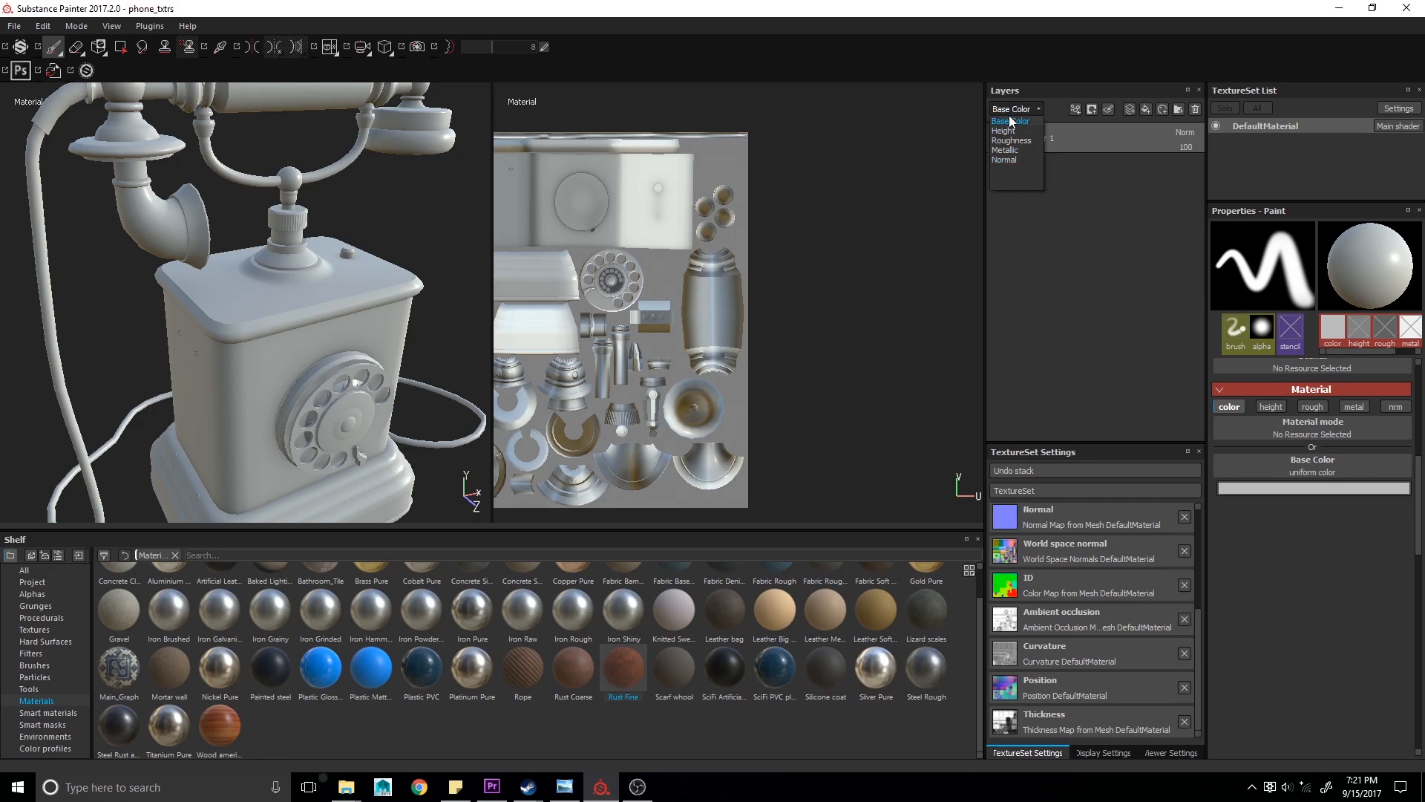
left_click(1064, 225)
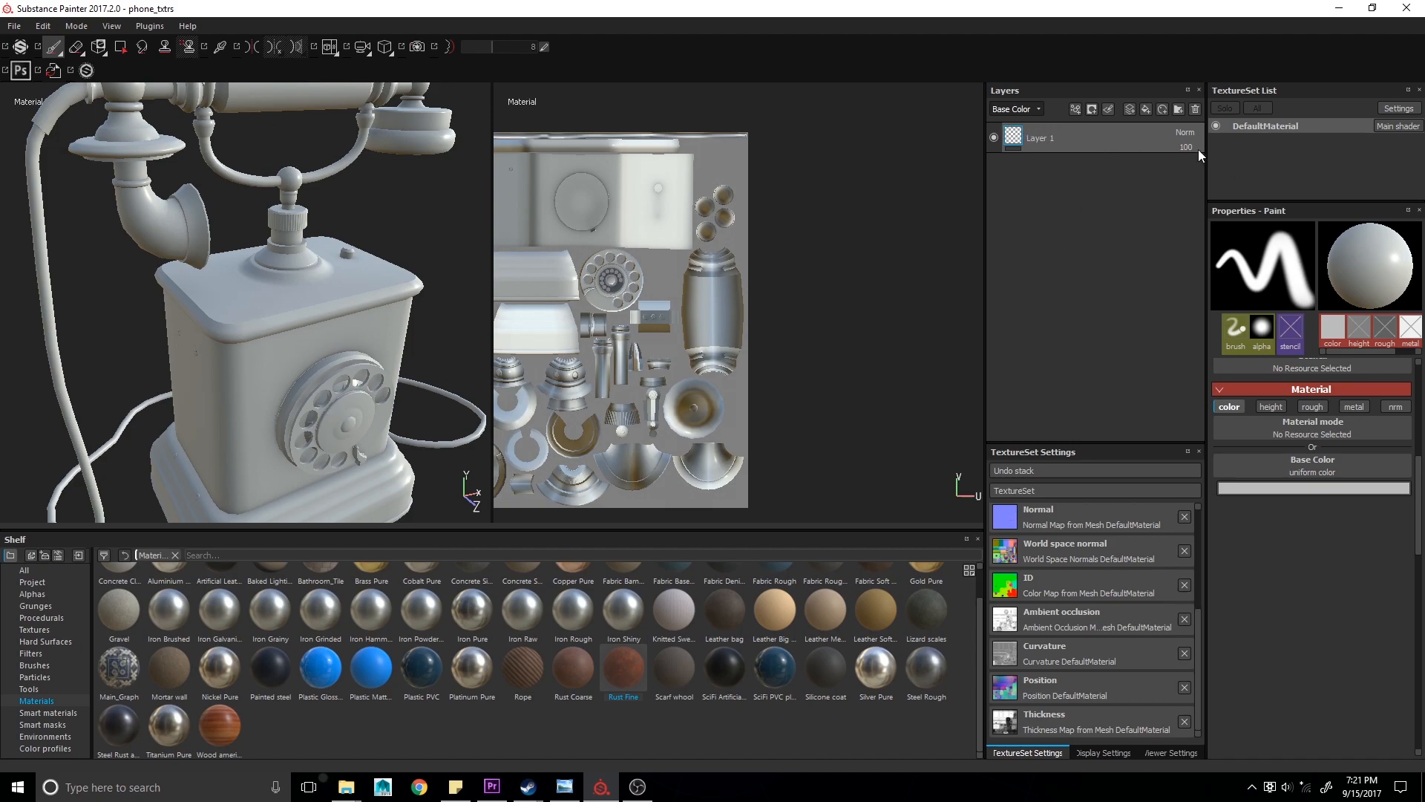
left_click(1028, 110)
left_click(1017, 113)
left_click_drag(170, 340, 205, 358, "alt")
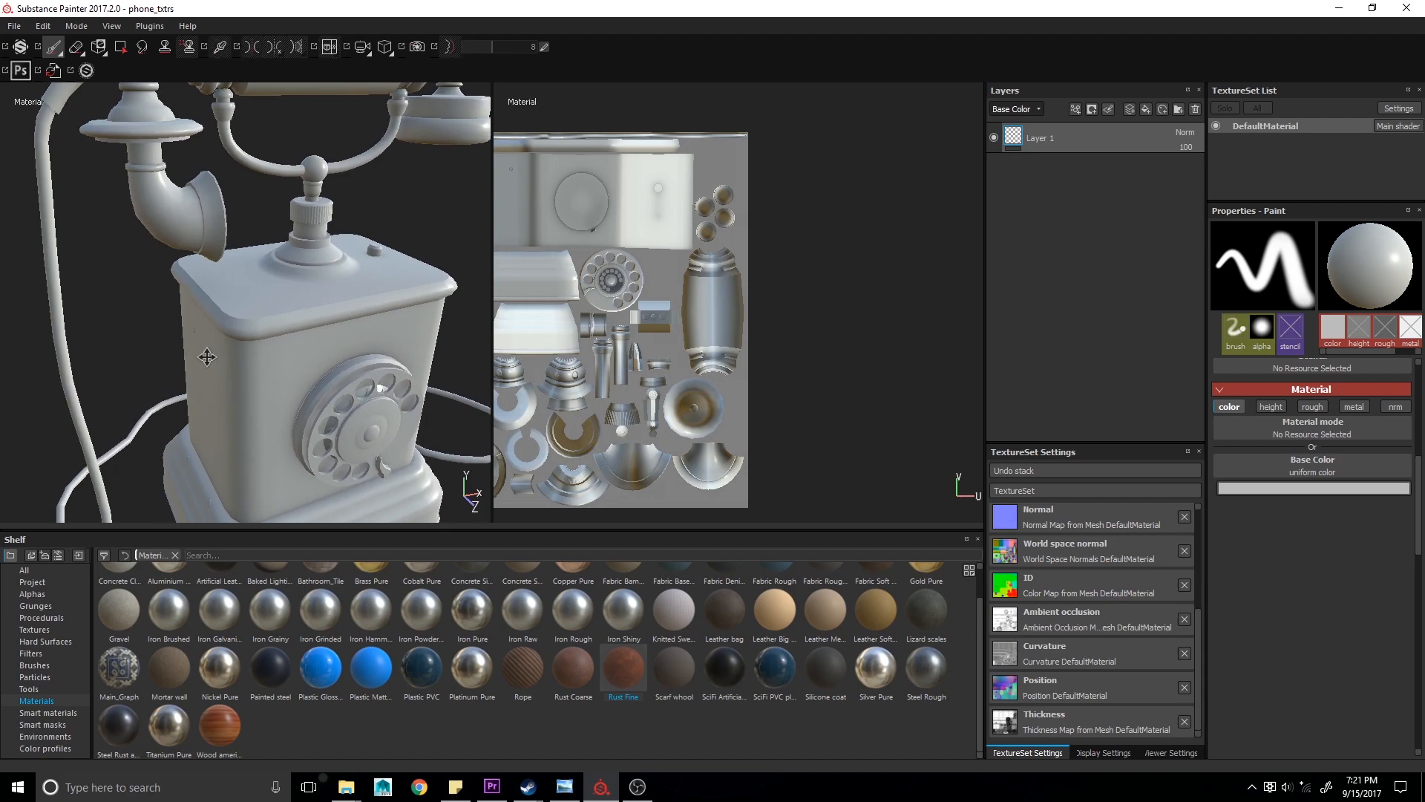
scroll(199, 361, "up", 1)
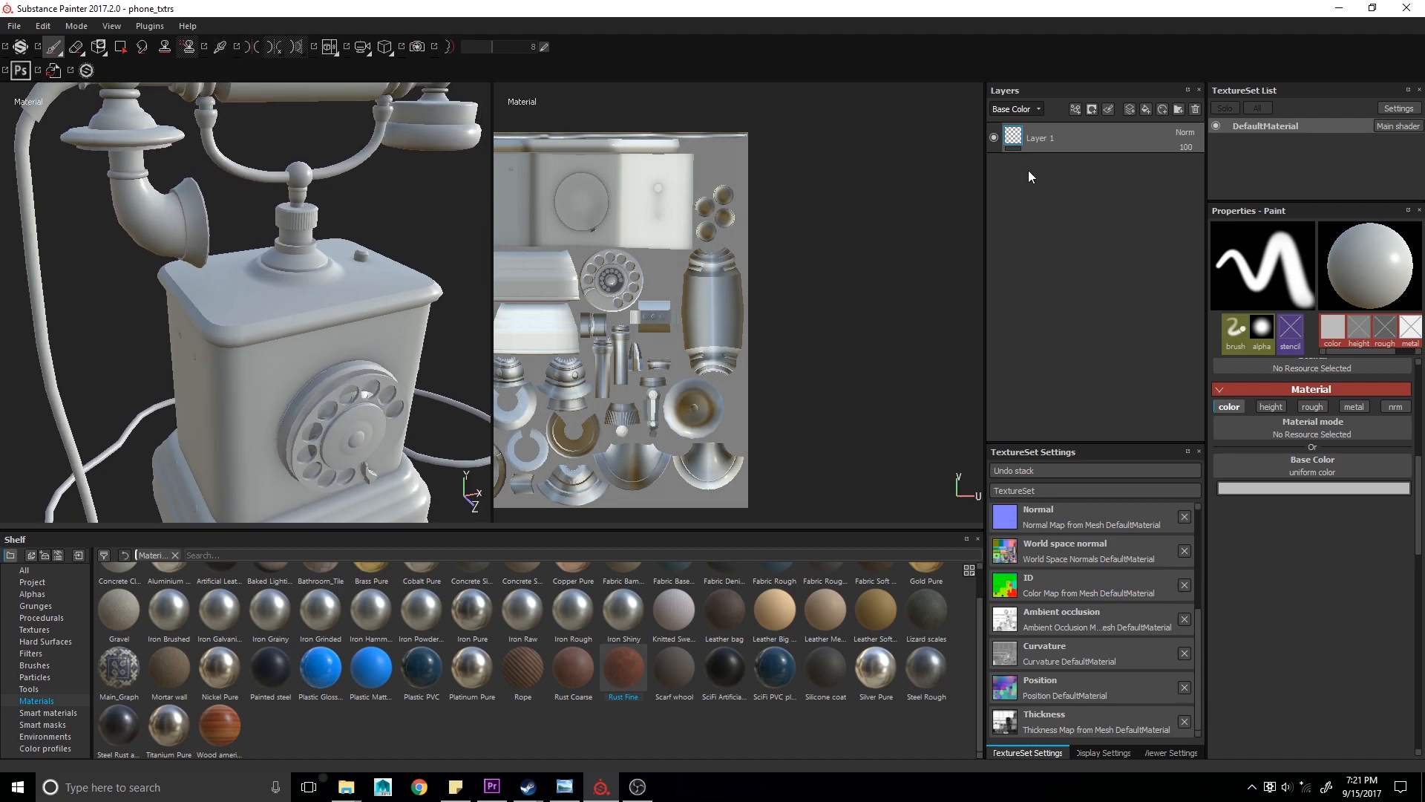
left_click_drag(317, 495, 303, 484, "alt")
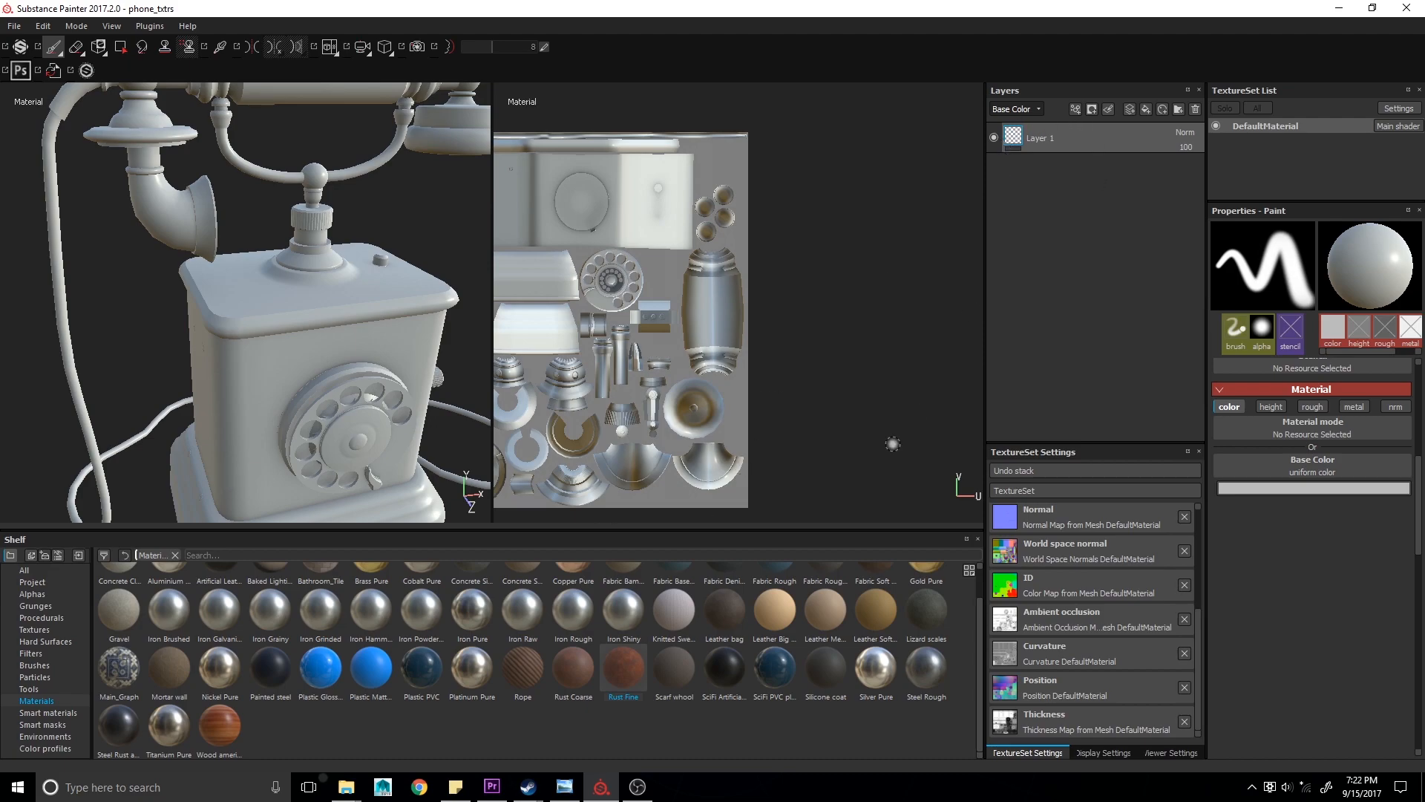
left_click(1012, 111)
left_click(1018, 124)
left_click(1018, 116)
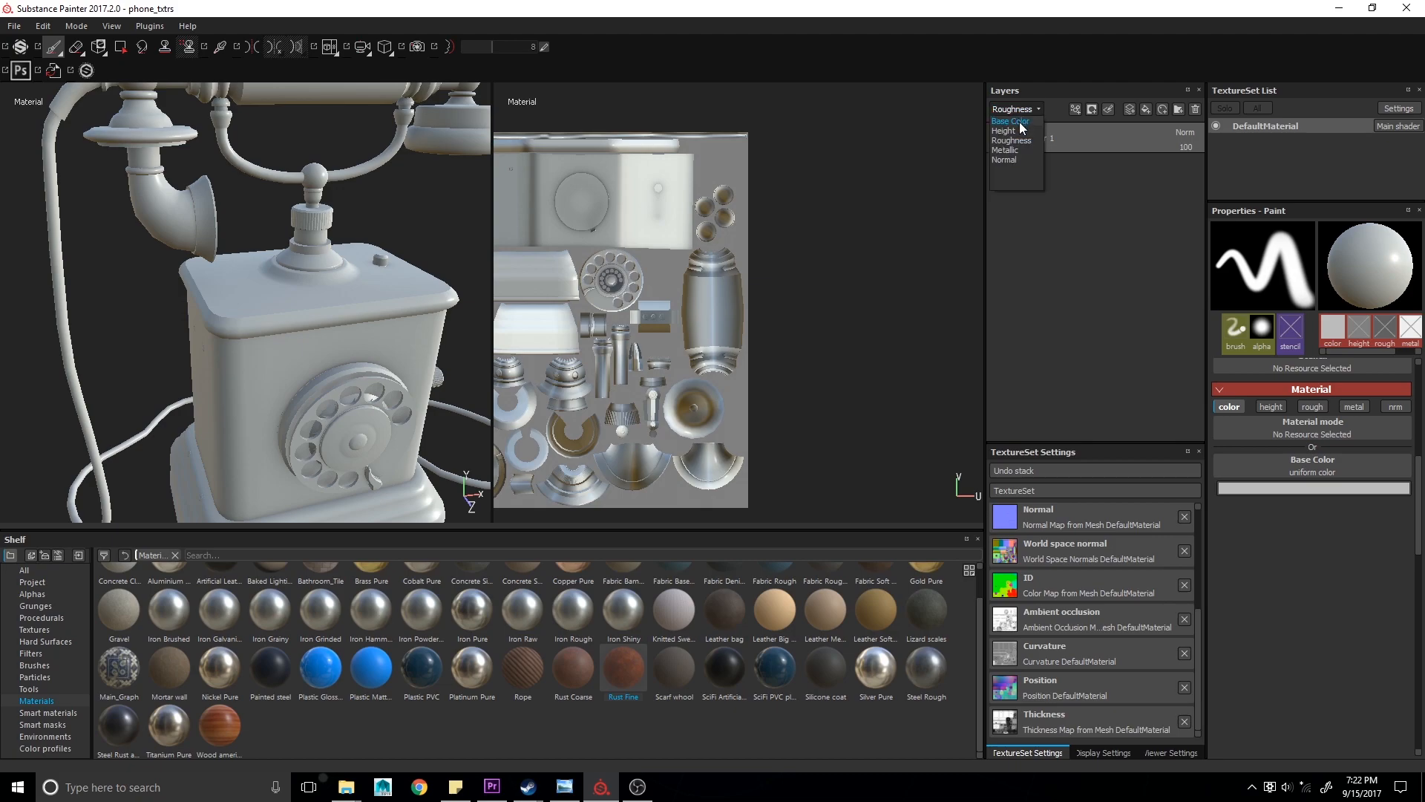
left_click(1186, 135)
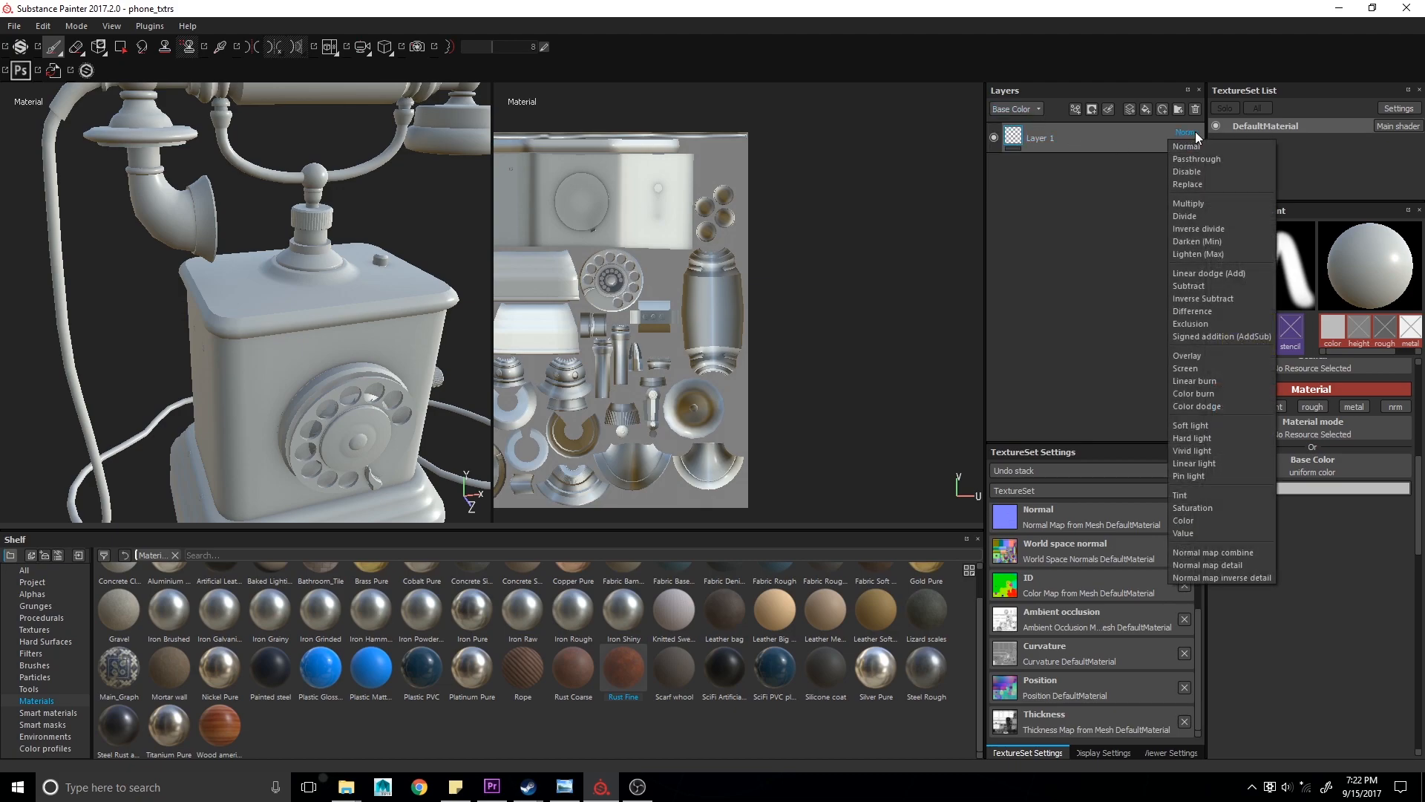
left_click(1041, 195)
left_click(1186, 147)
left_click(1172, 221)
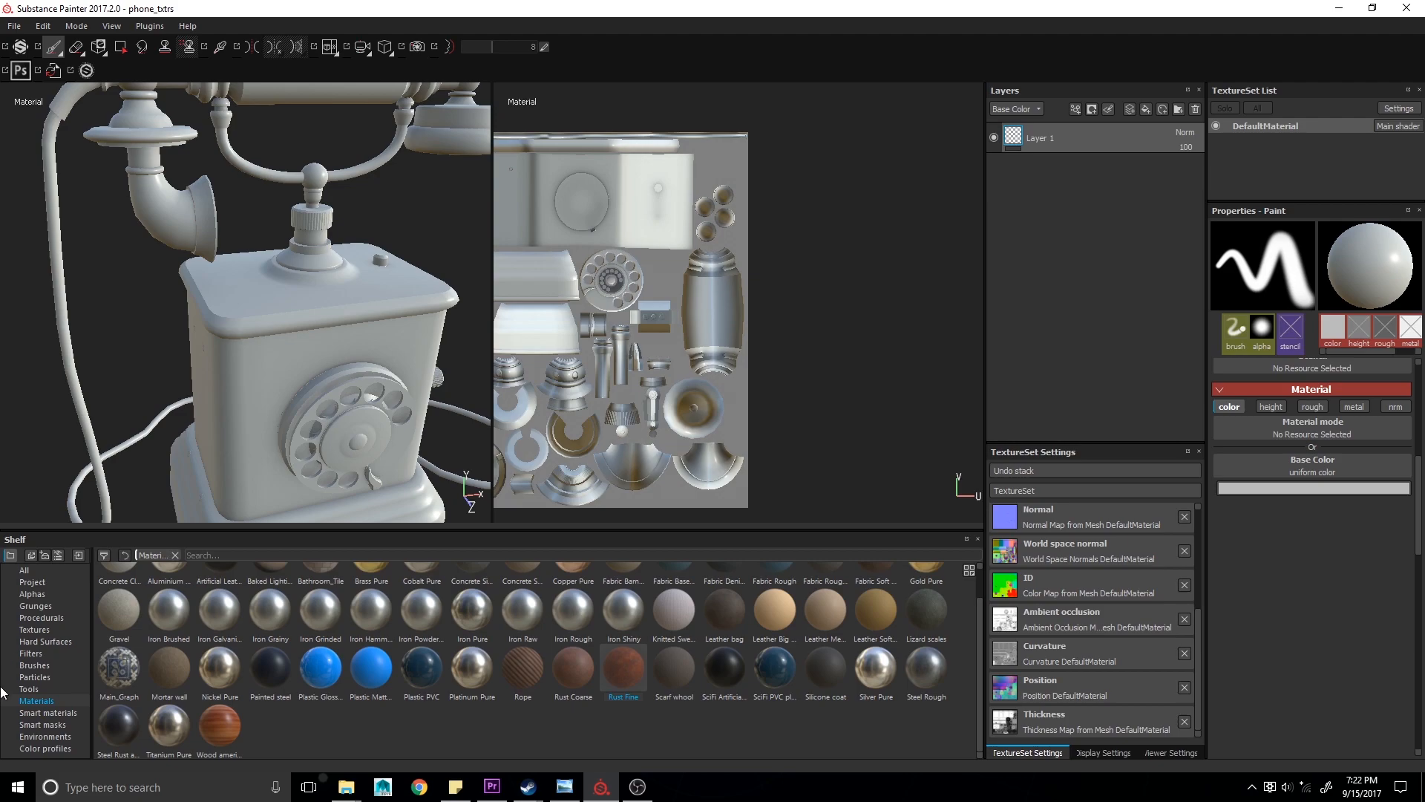
- Add the Plastic Glossy Pure material from the materials shelf as a new layer
left_click(45, 702)
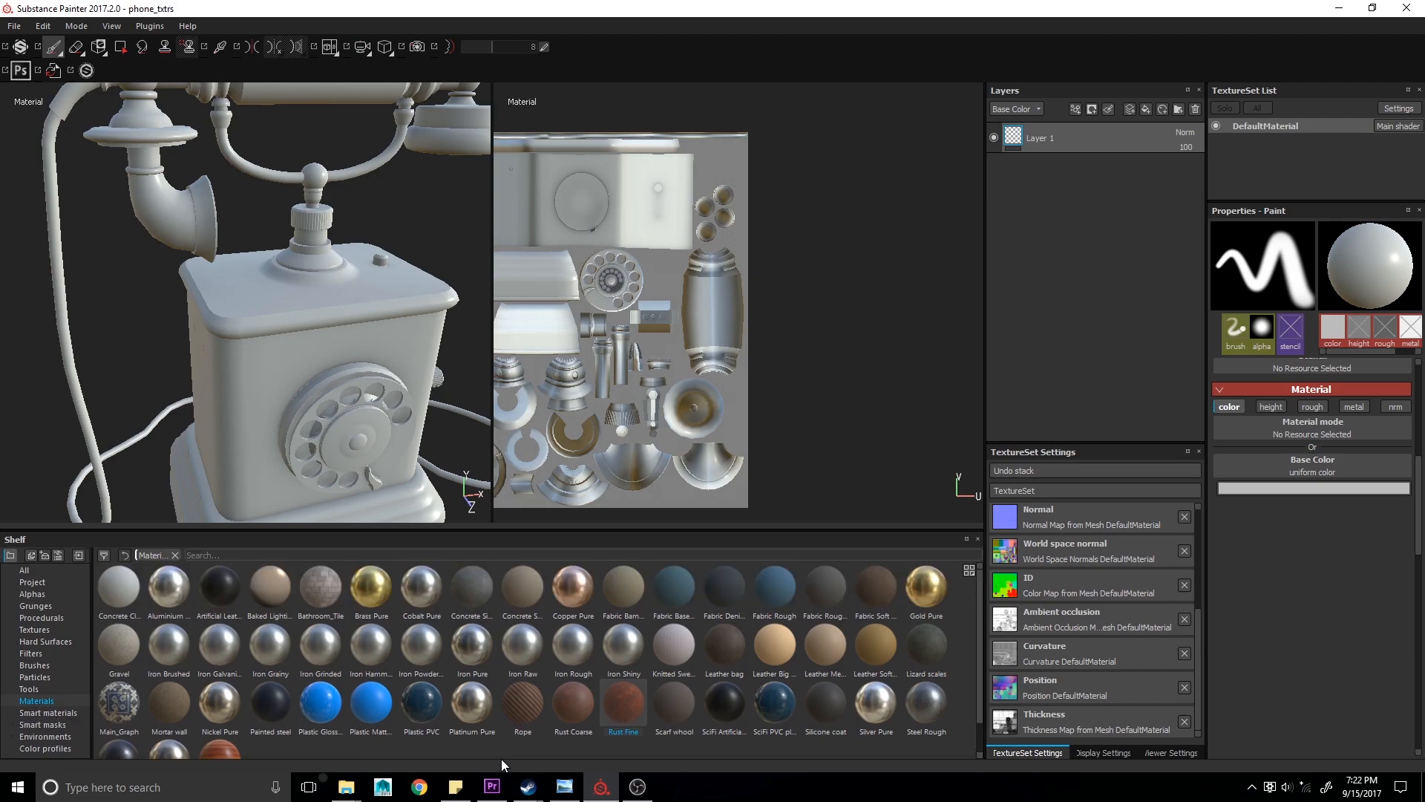
left_click_drag(332, 712, 1046, 134)
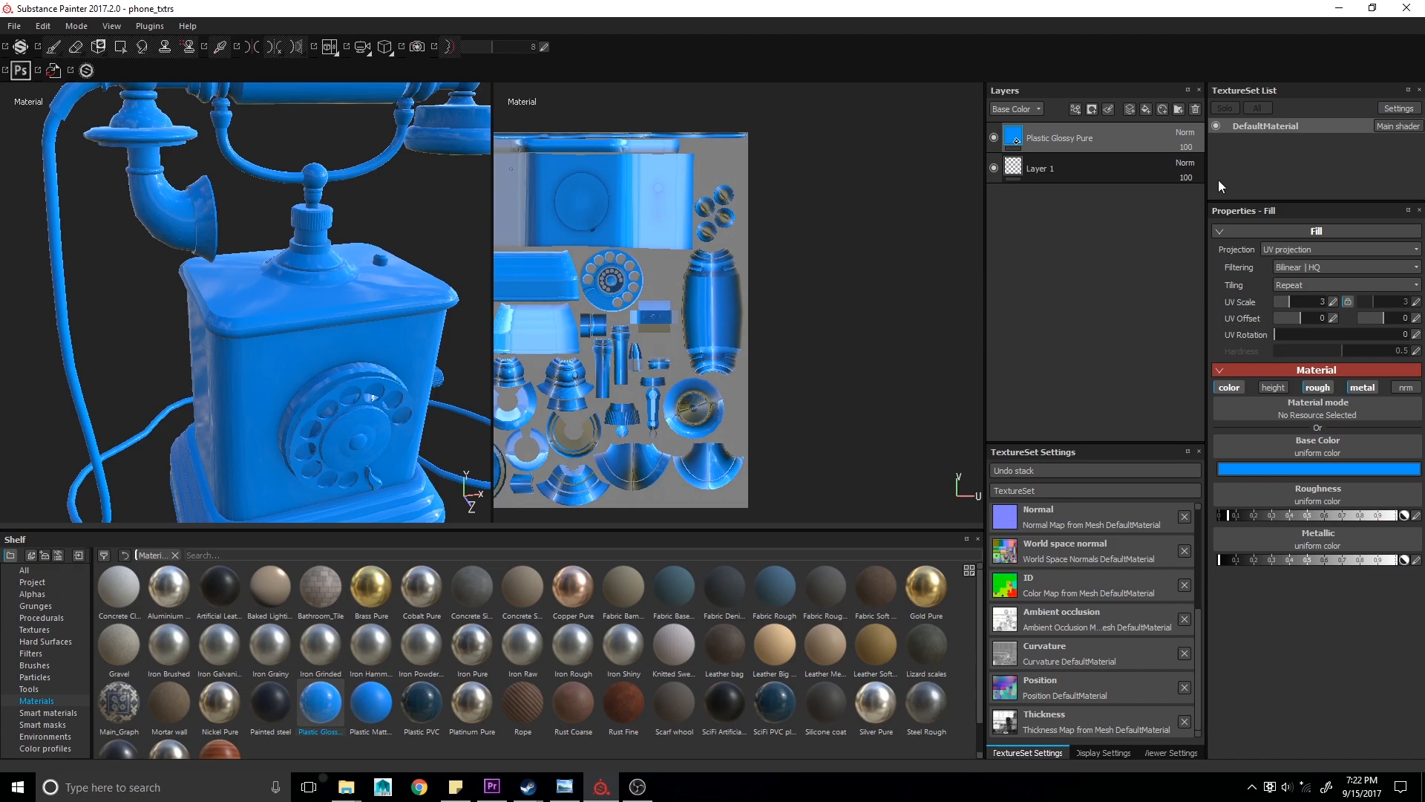
- Lower the Plastic Glossy Pure layer's opacity to 0, then set it back to 100
left_click_drag(1183, 158, 1074, 194)
left_click_drag(492, 355, 398, 367, "alt")
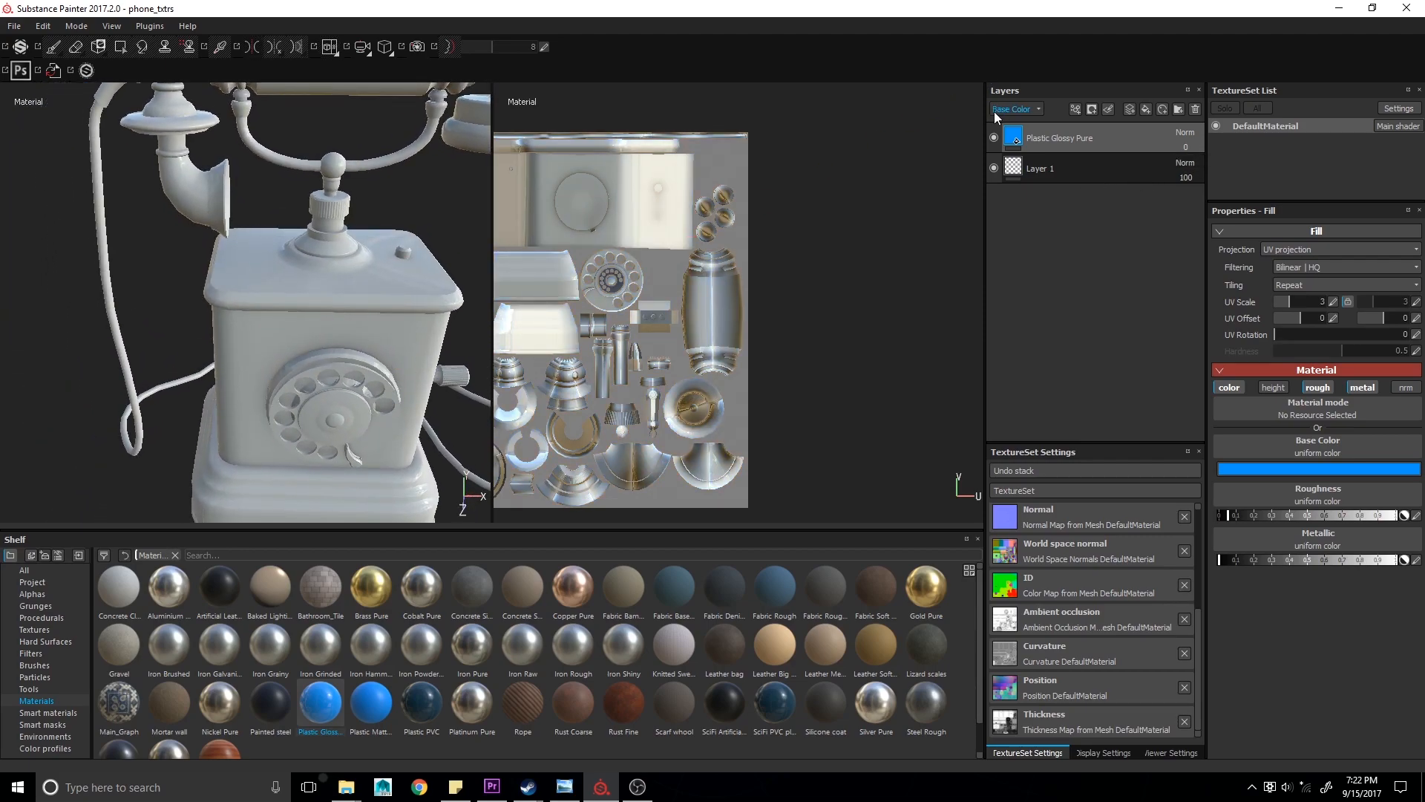
left_click(1183, 145)
type("100")
key("Return")
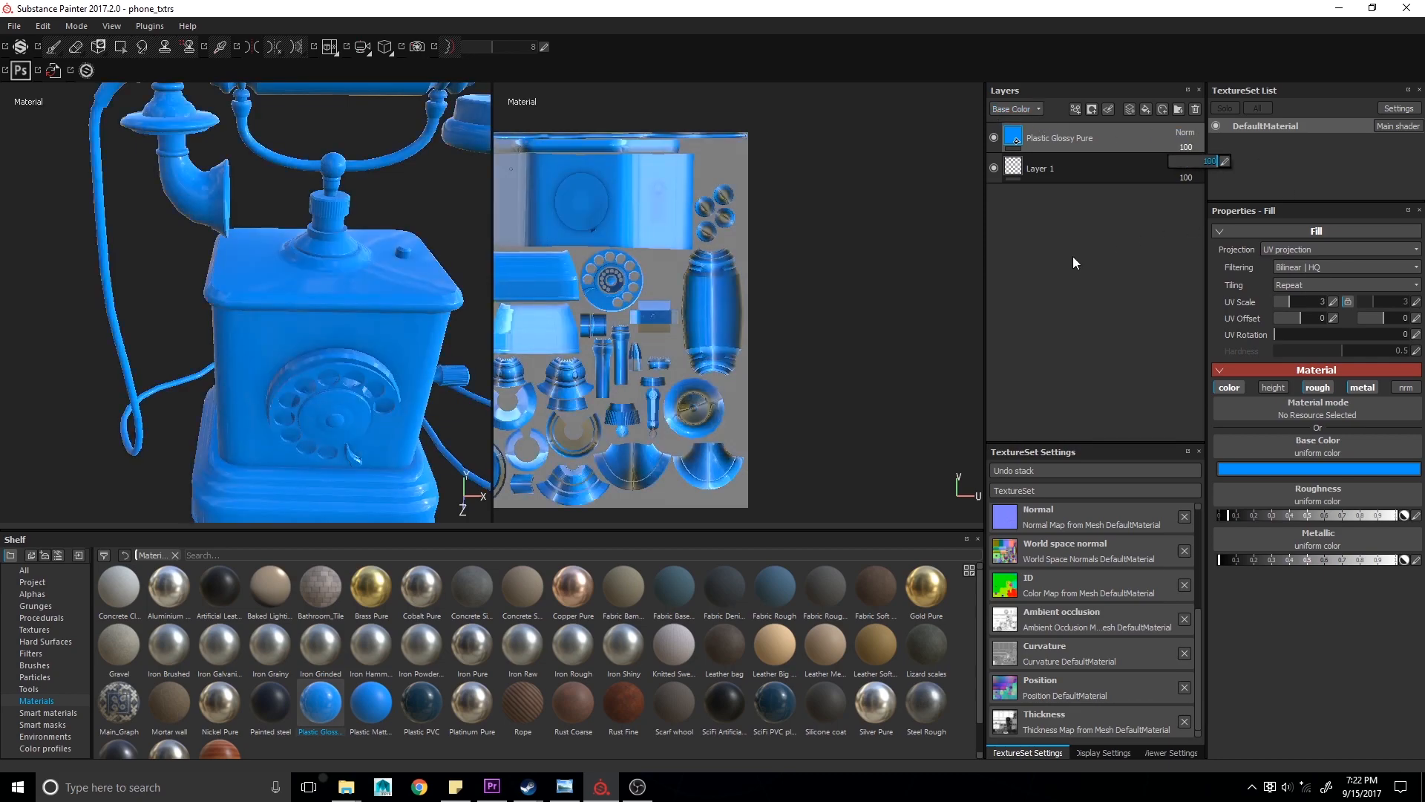
- In the Roughness channel, drop the Plastic Glossy Pure layer's opacity to 0 and raise it back to 100
left_click(1016, 109)
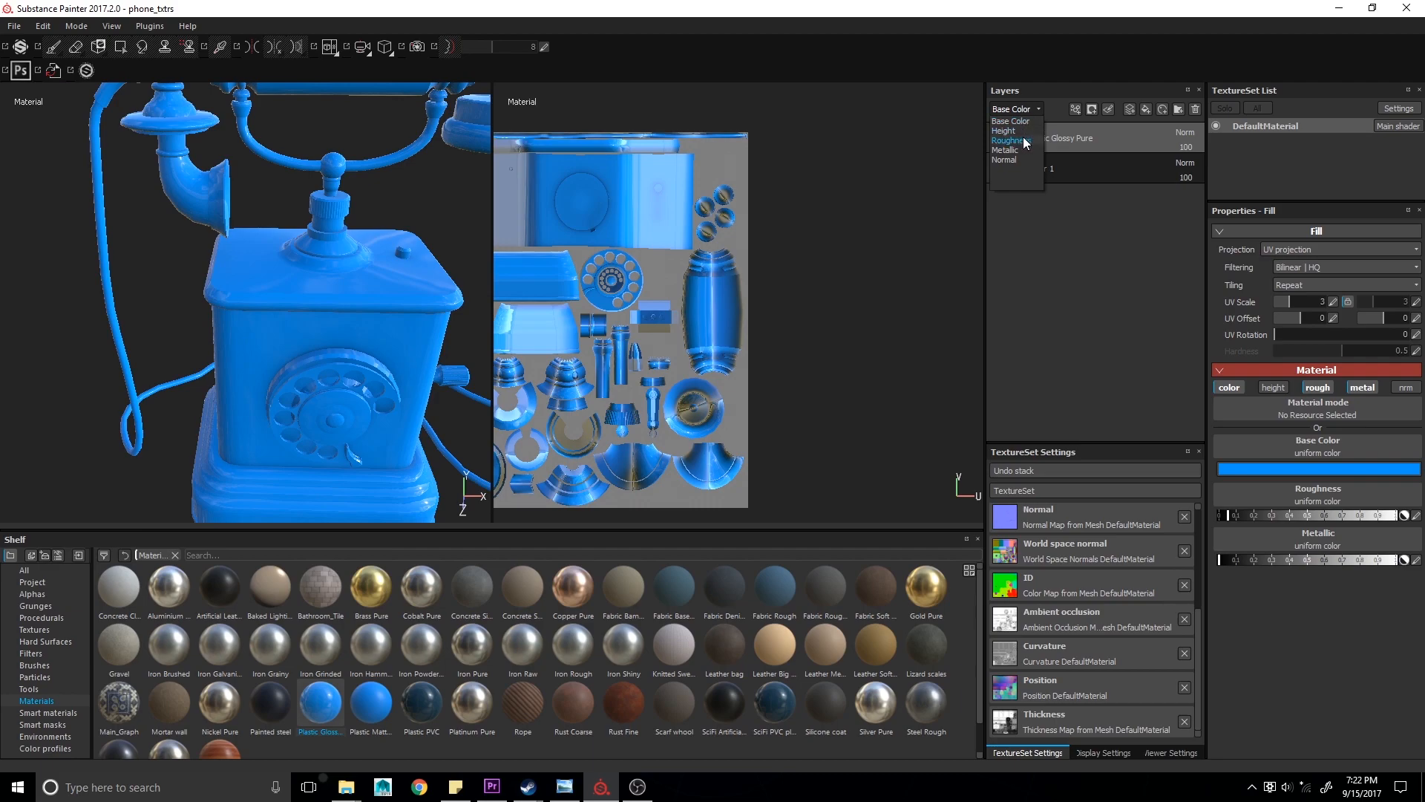
left_click(1023, 141)
left_click_drag(334, 373, 368, 367, "alt")
left_click(1074, 171)
left_click(1021, 139)
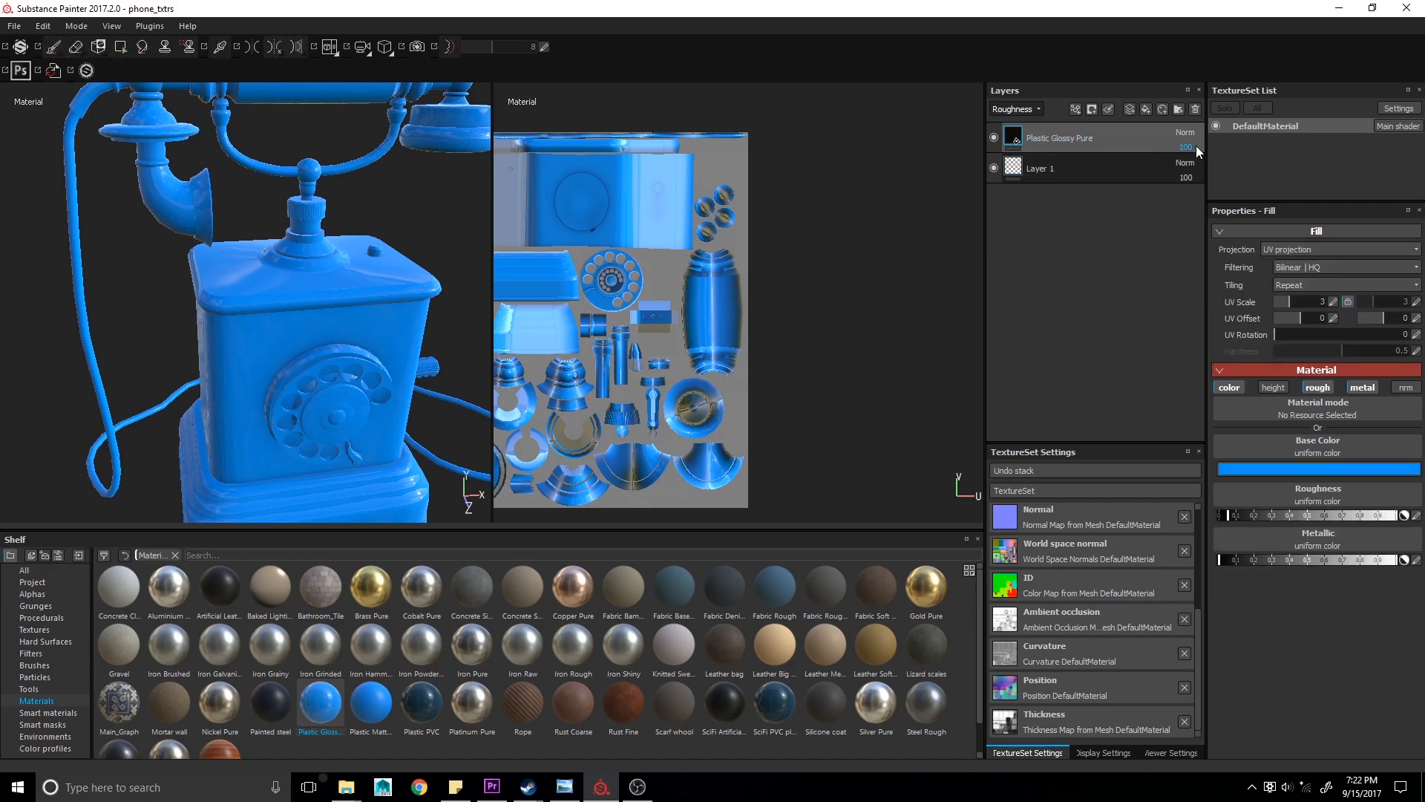
left_click_drag(1210, 165, 1169, 165)
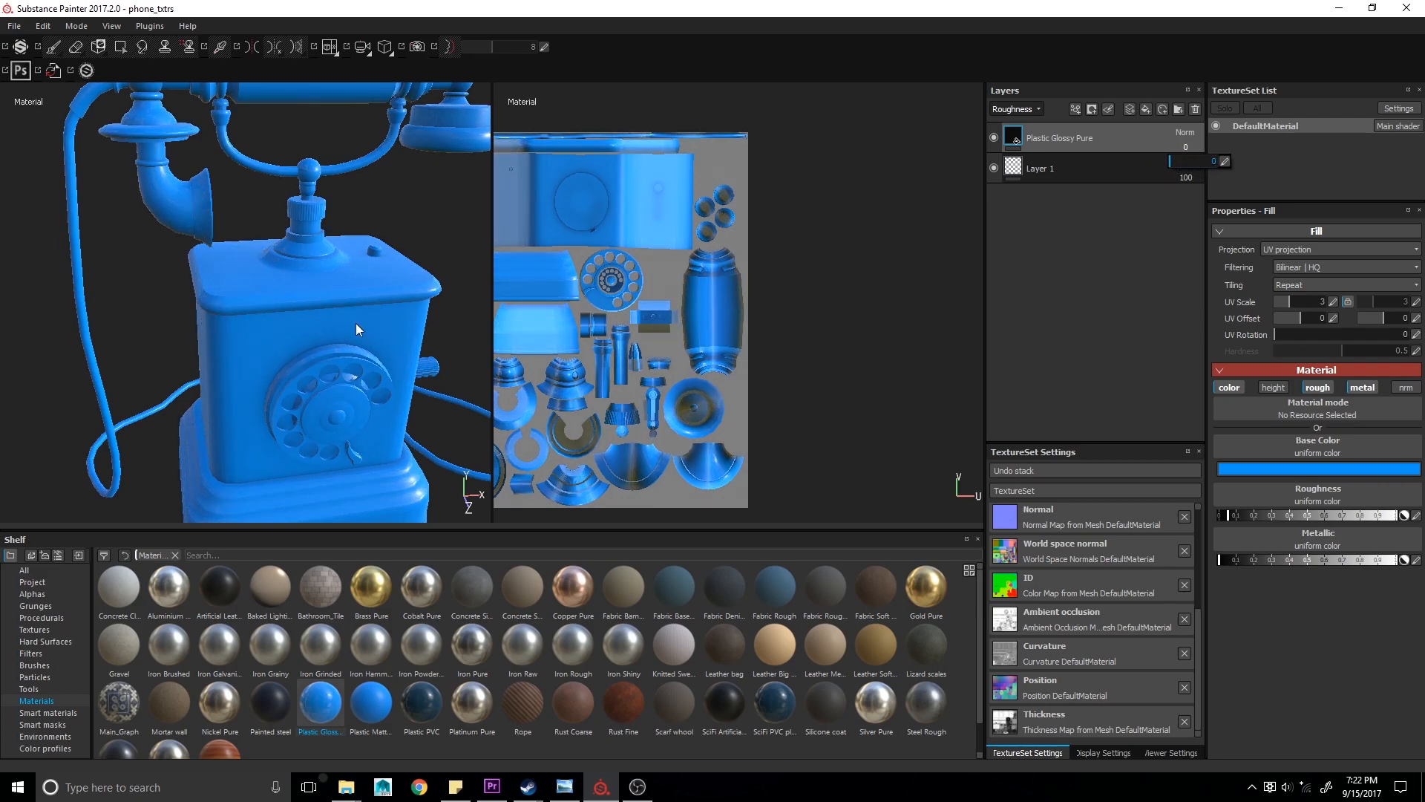
left_click(1112, 173)
mouse_move(149, 319)
left_mouse_down("alt")
mouse_move(245, 303)
mouse_move(244, 334)
mouse_move(170, 297)
mouse_move(108, 309)
mouse_move(188, 307)
mouse_move(193, 323)
left_mouse_up("alt")
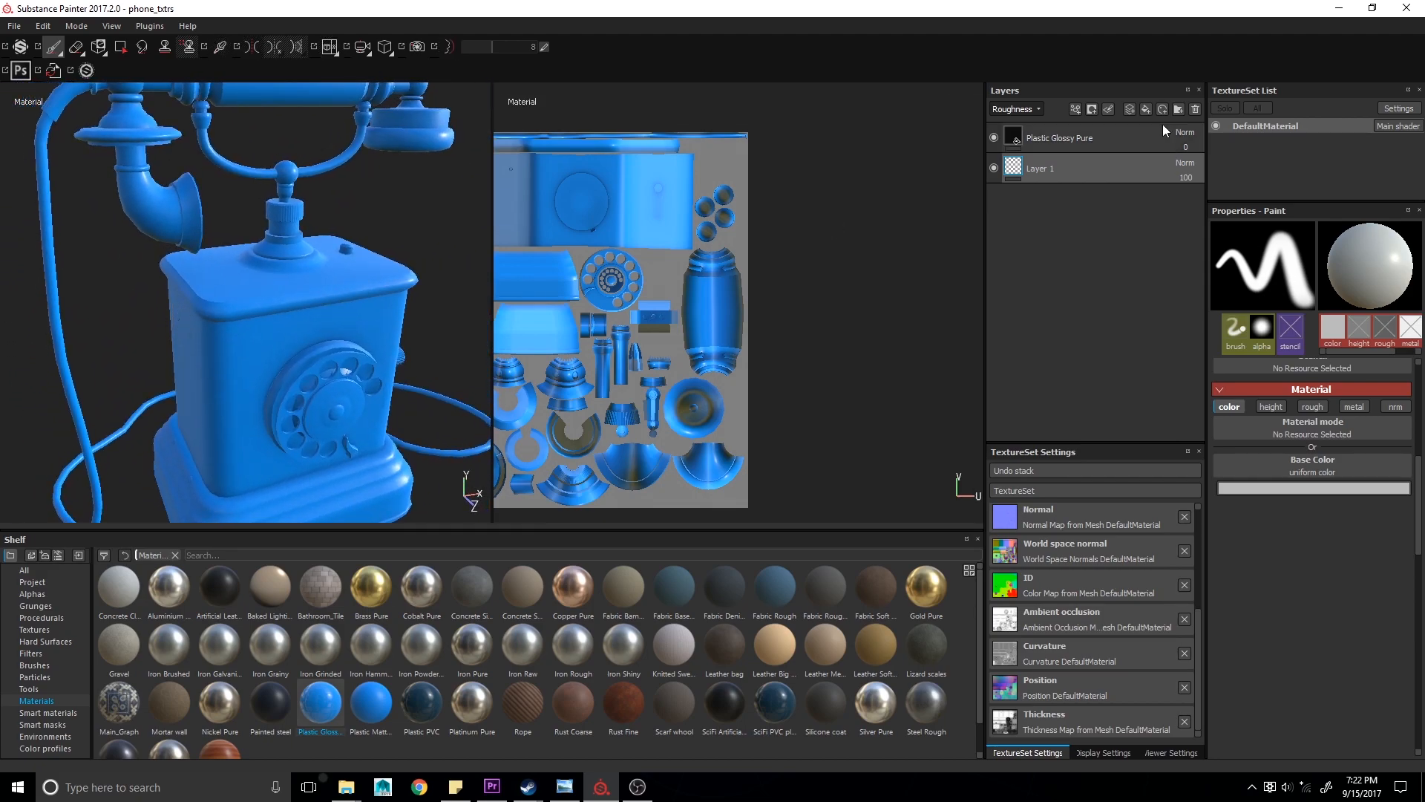
left_click_drag(1201, 159, 1229, 165)
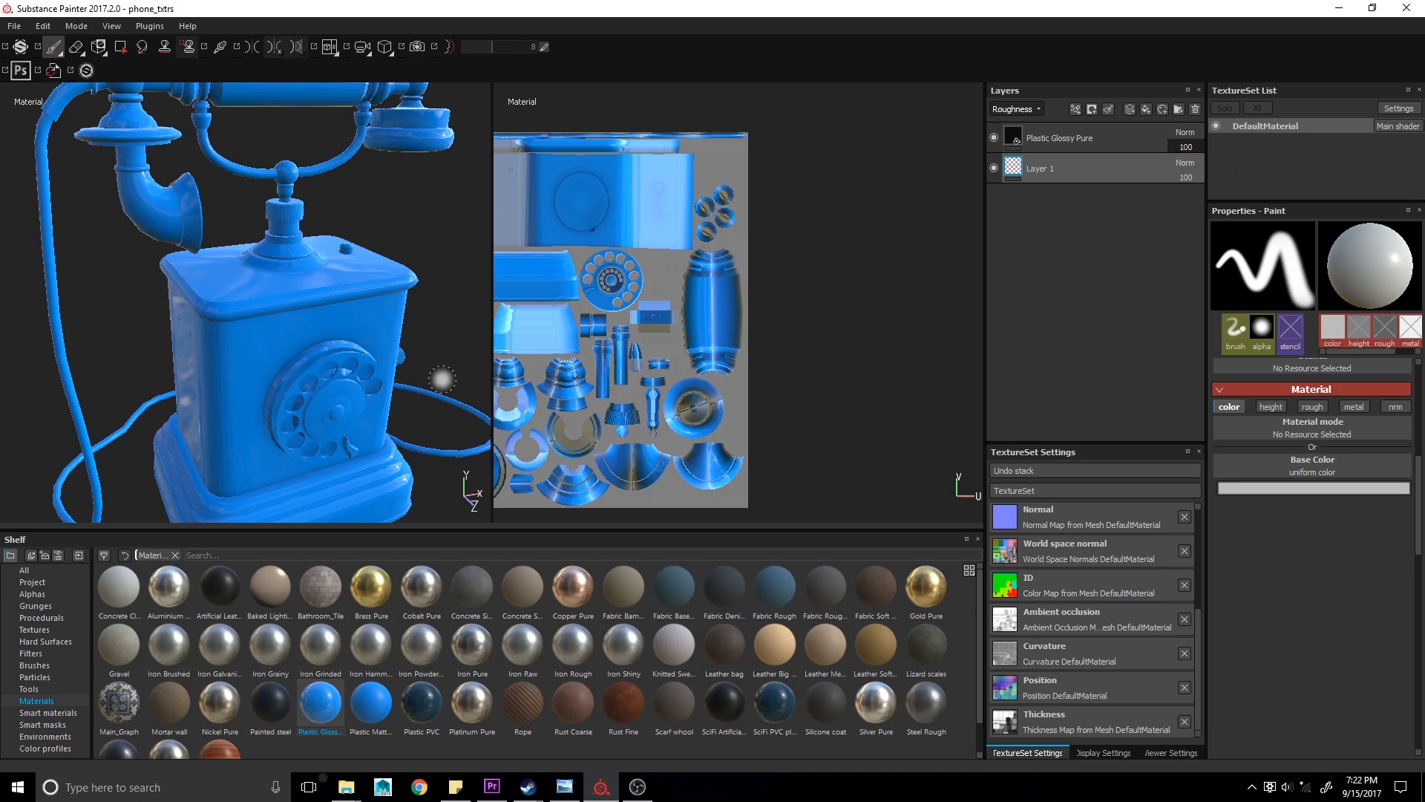
- Return to the Base Color channel, add a fill layer and set its base color to the Checker 2 procedural texture
left_click(1029, 110)
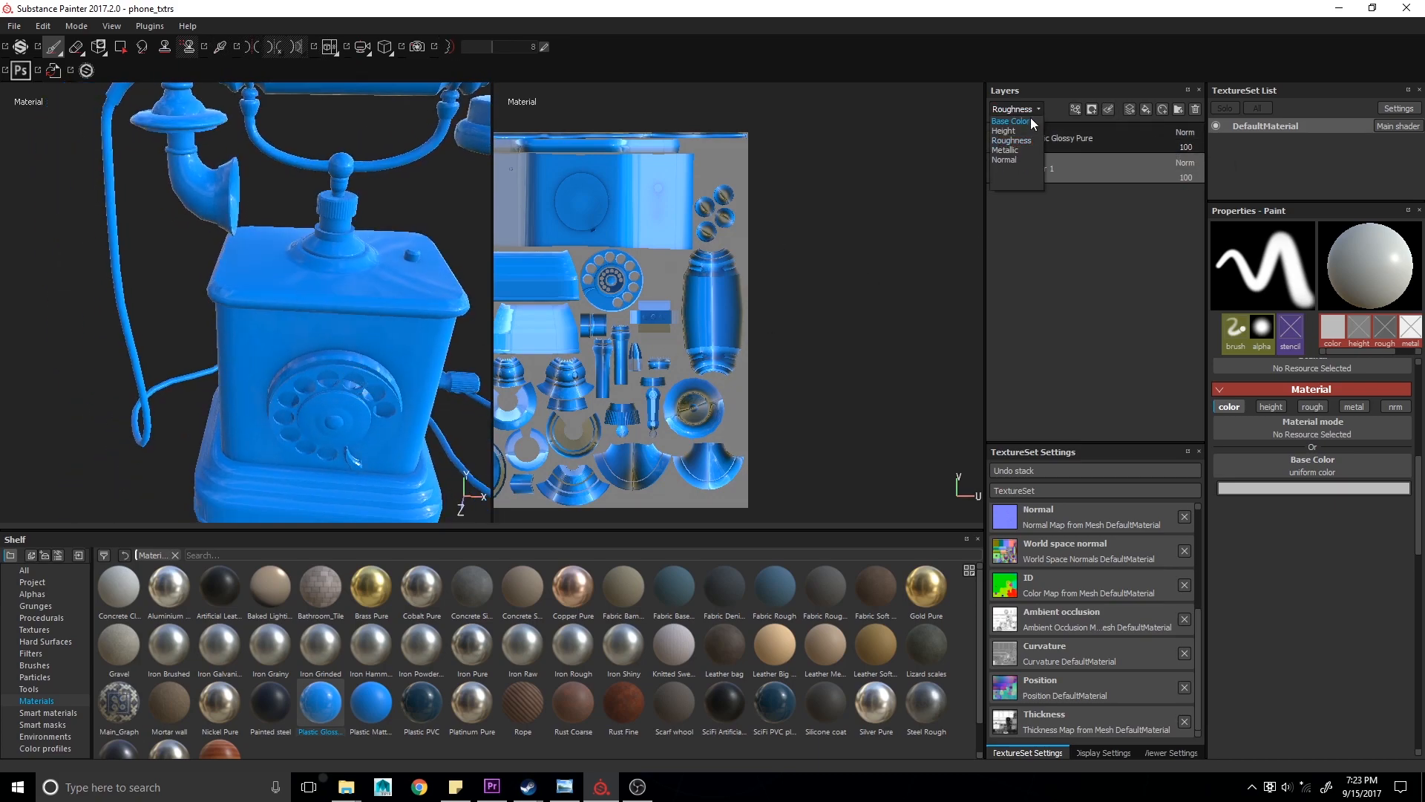
left_click(1026, 122)
left_click(1033, 113)
left_click(1015, 106)
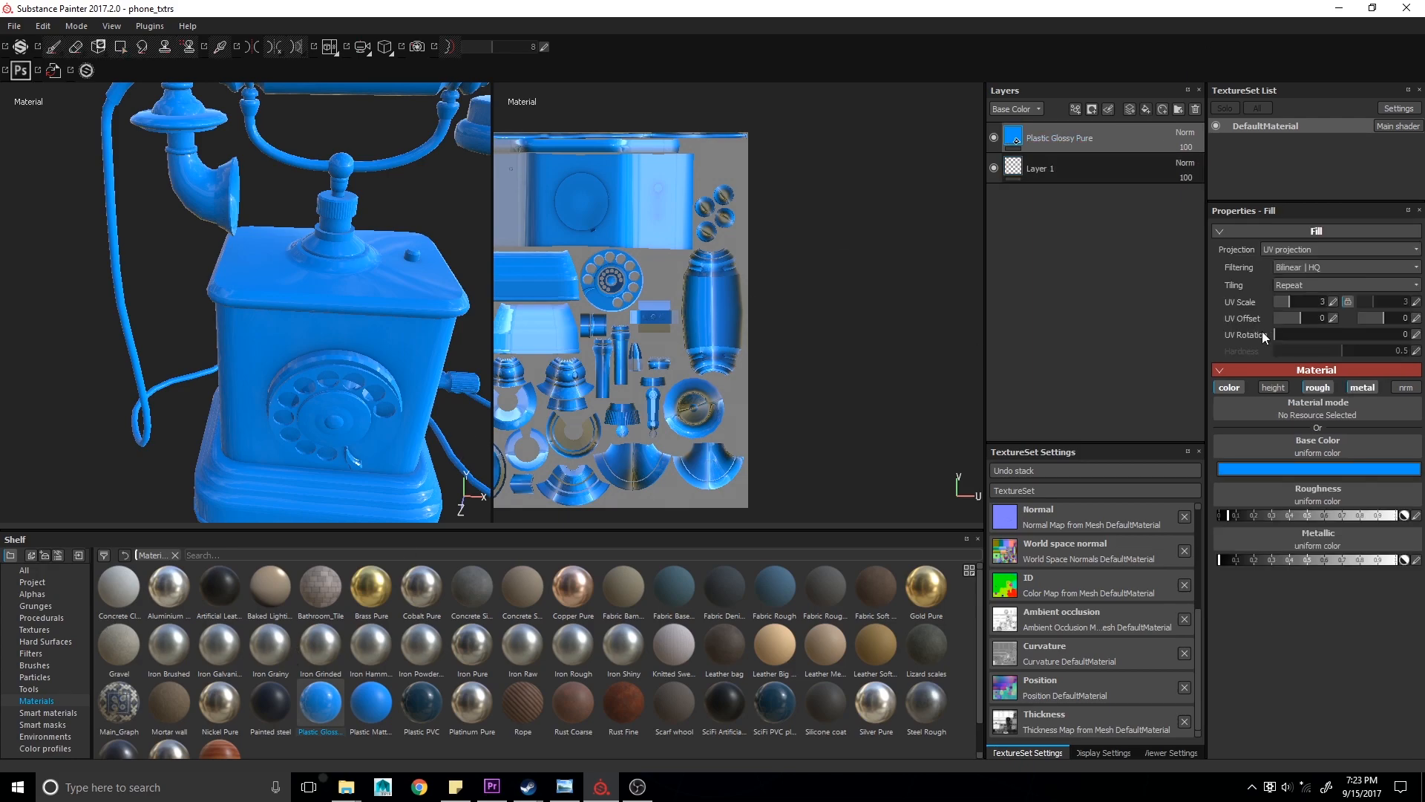
left_click(1146, 109)
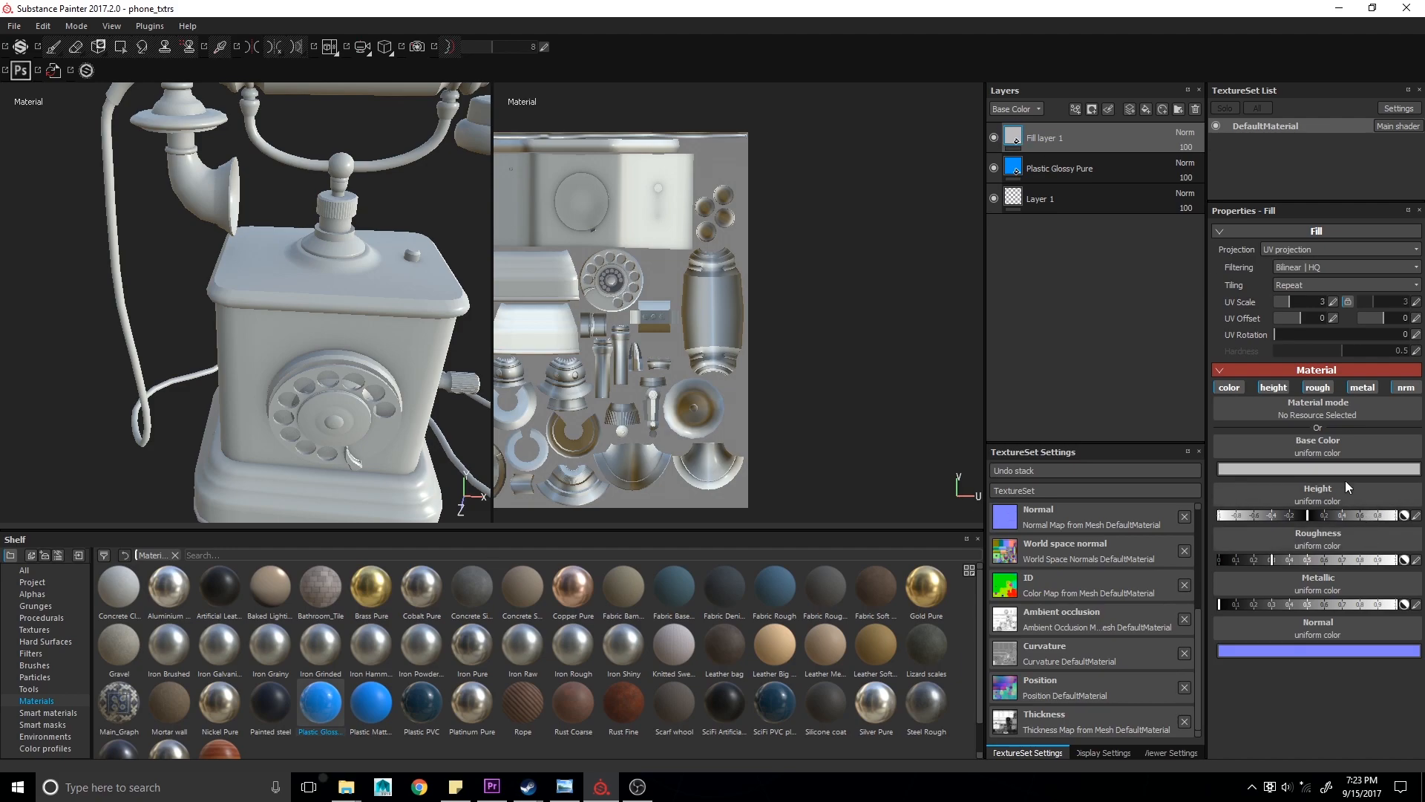
left_click(1346, 456)
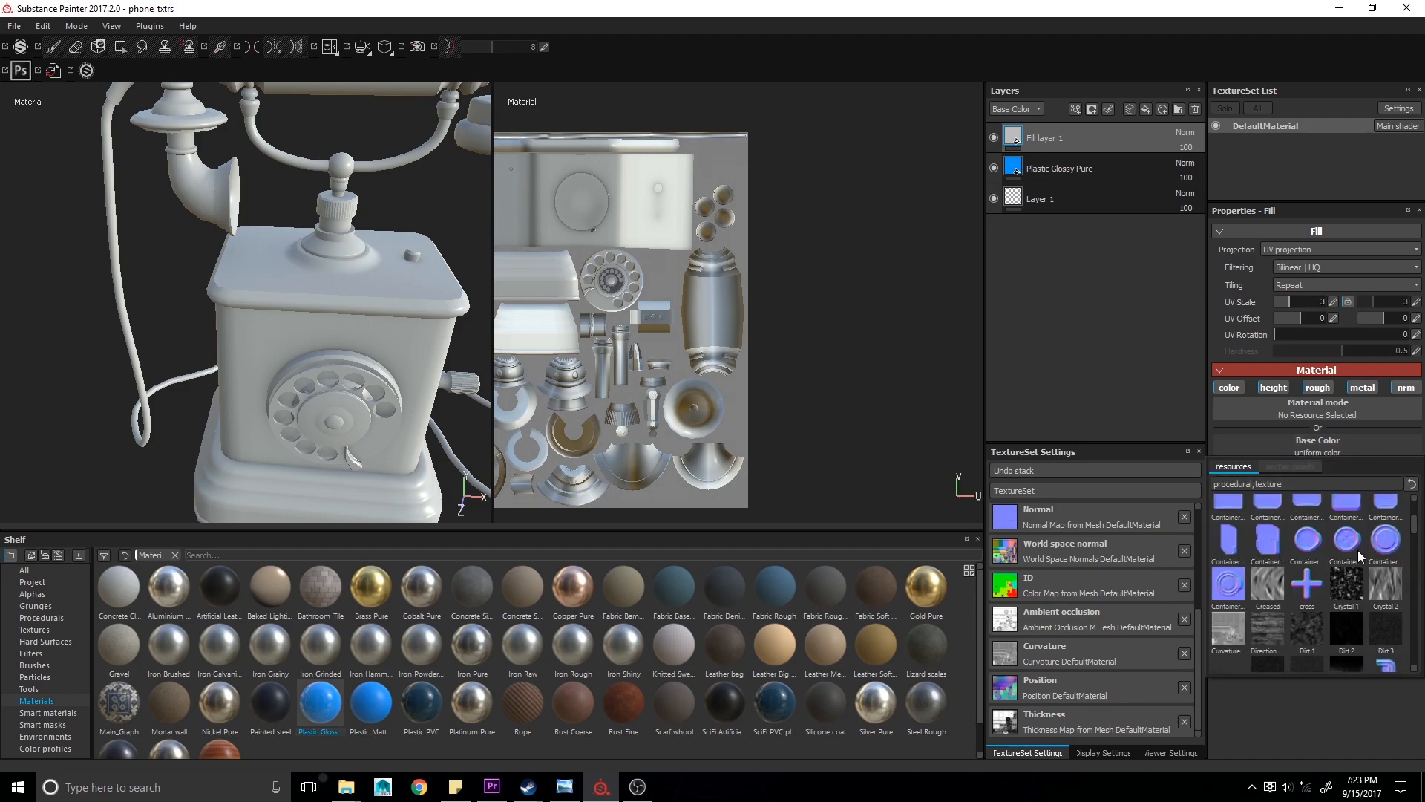
scroll(1356, 550, "up", 4)
key("Escape")
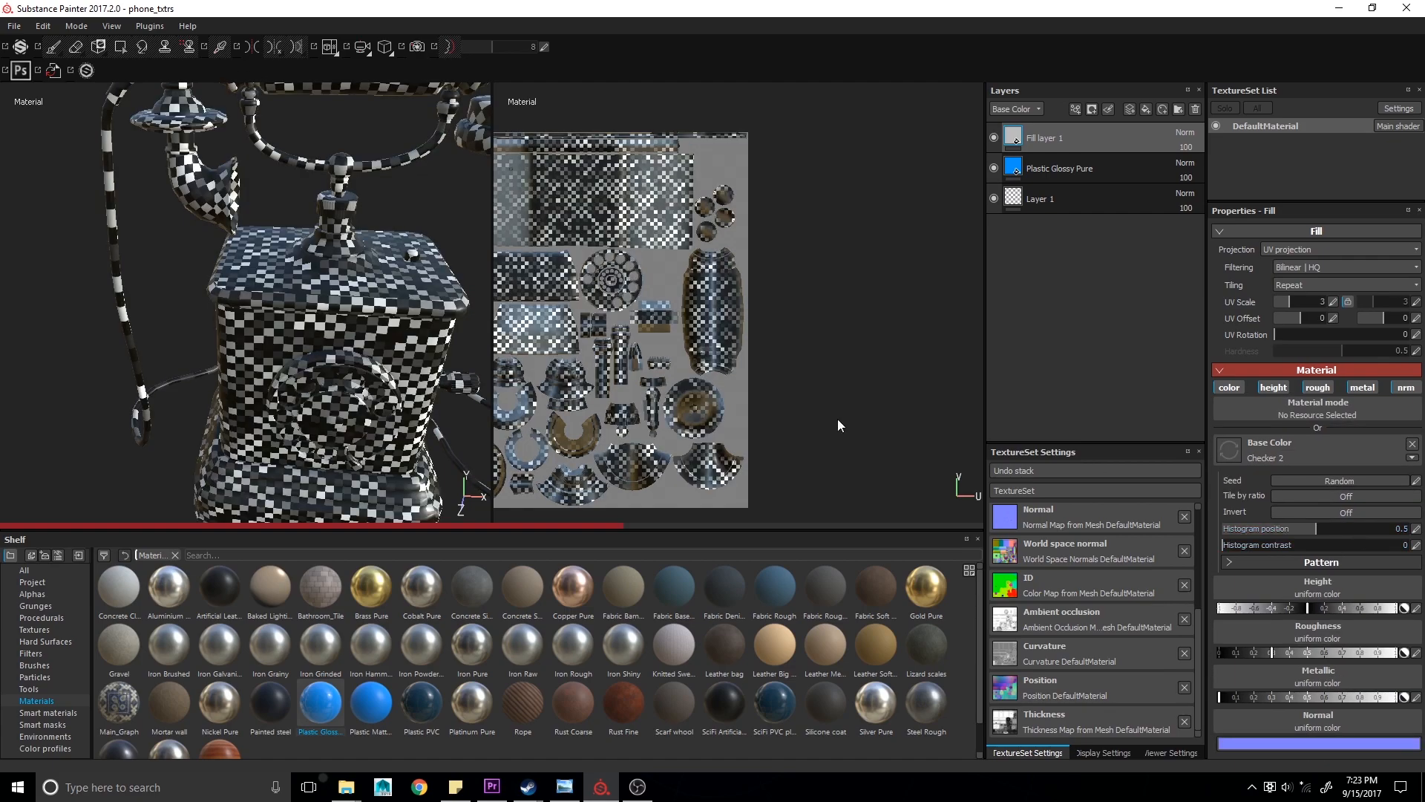
- Disable the checker fill layer's height, roughness, metallic and normal channels
left_click_drag(223, 349, 283, 312, "alt")
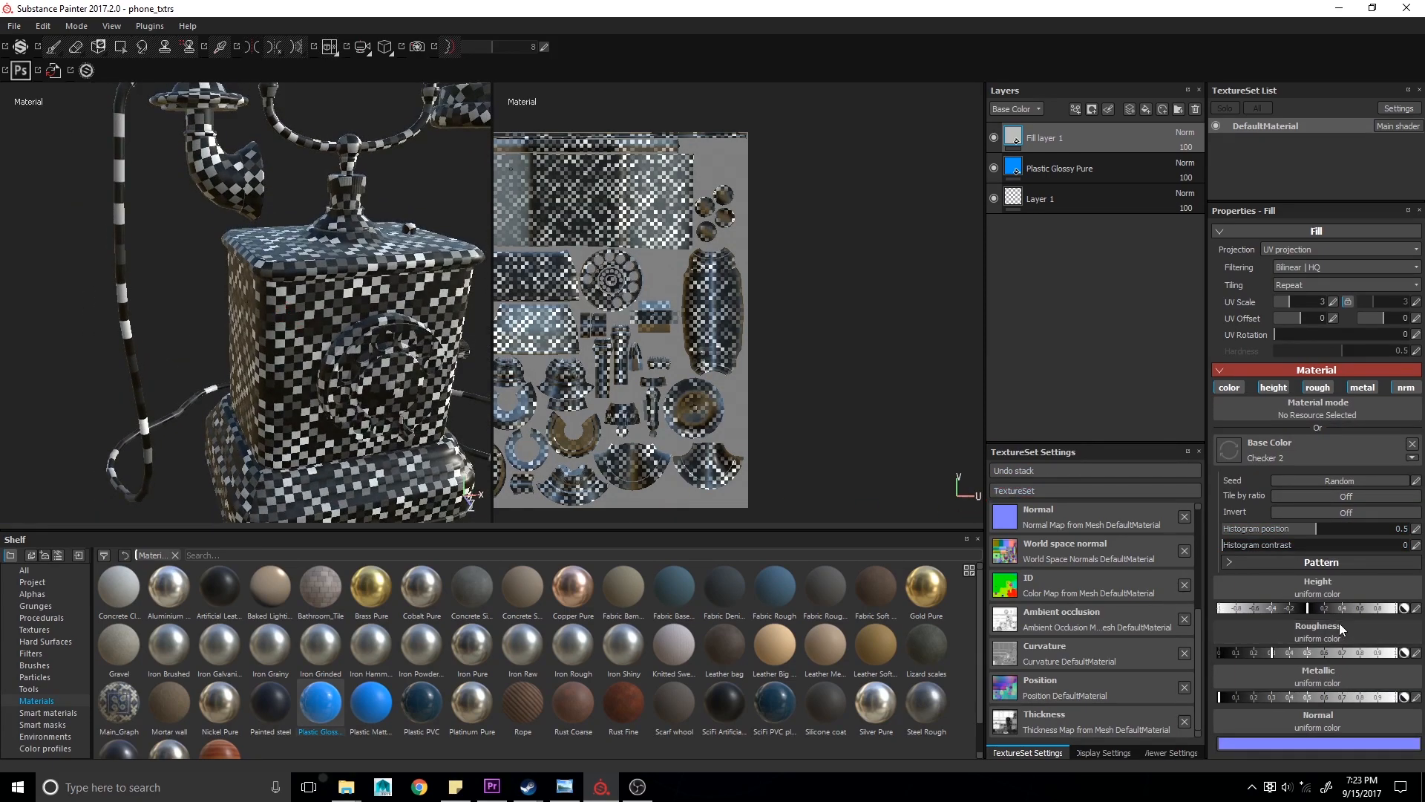
left_click(1272, 387)
left_click(1318, 387)
left_click(1362, 388)
left_click(1405, 387)
left_click_drag(329, 355, 329, 381, "alt")
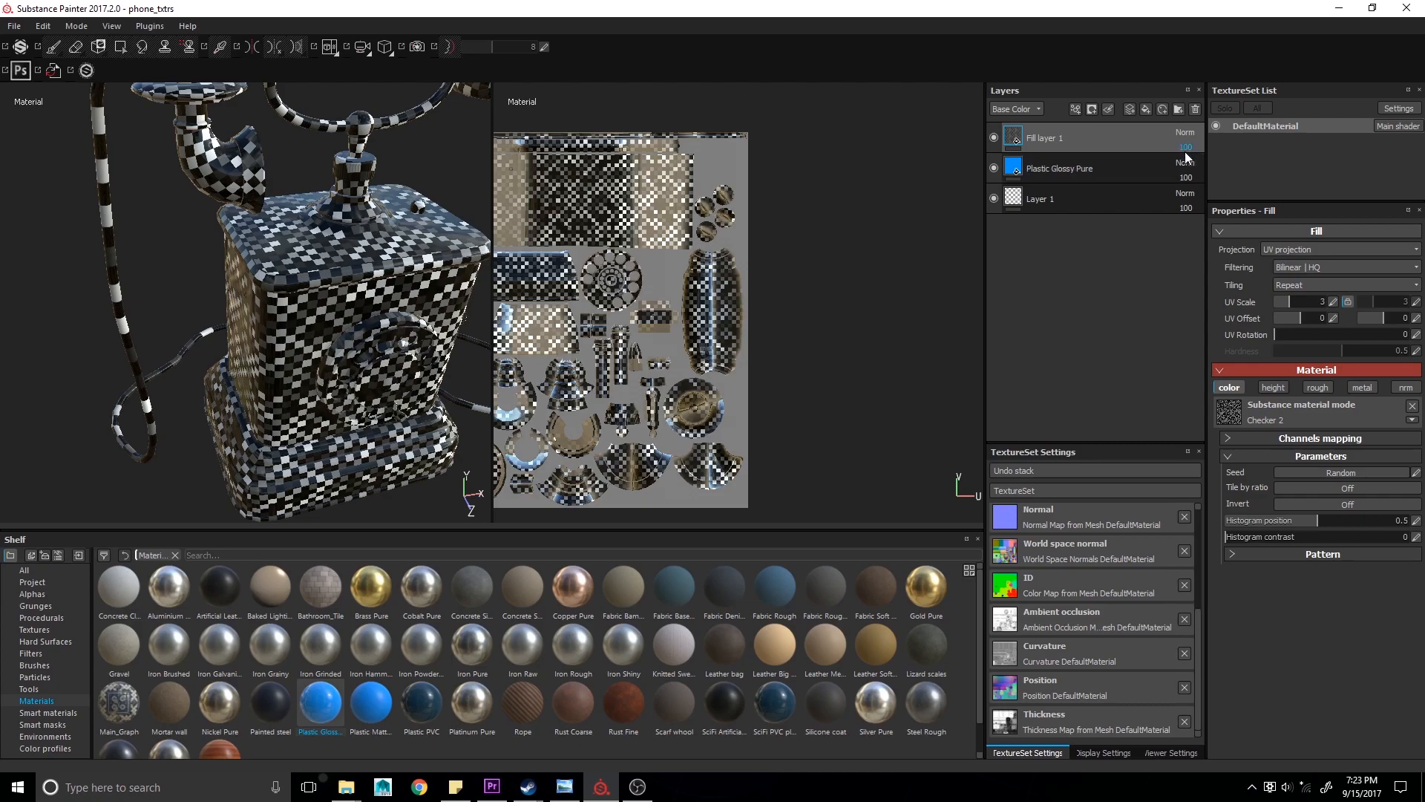
- Set the checker fill layer's opacity to about 39 and its blend mode to Multiply
mouse_move(1186, 157)
left_mouse_down()
mouse_move(1202, 162)
mouse_move(1188, 171)
left_mouse_up()
left_click_drag(290, 309, 286, 348, "alt")
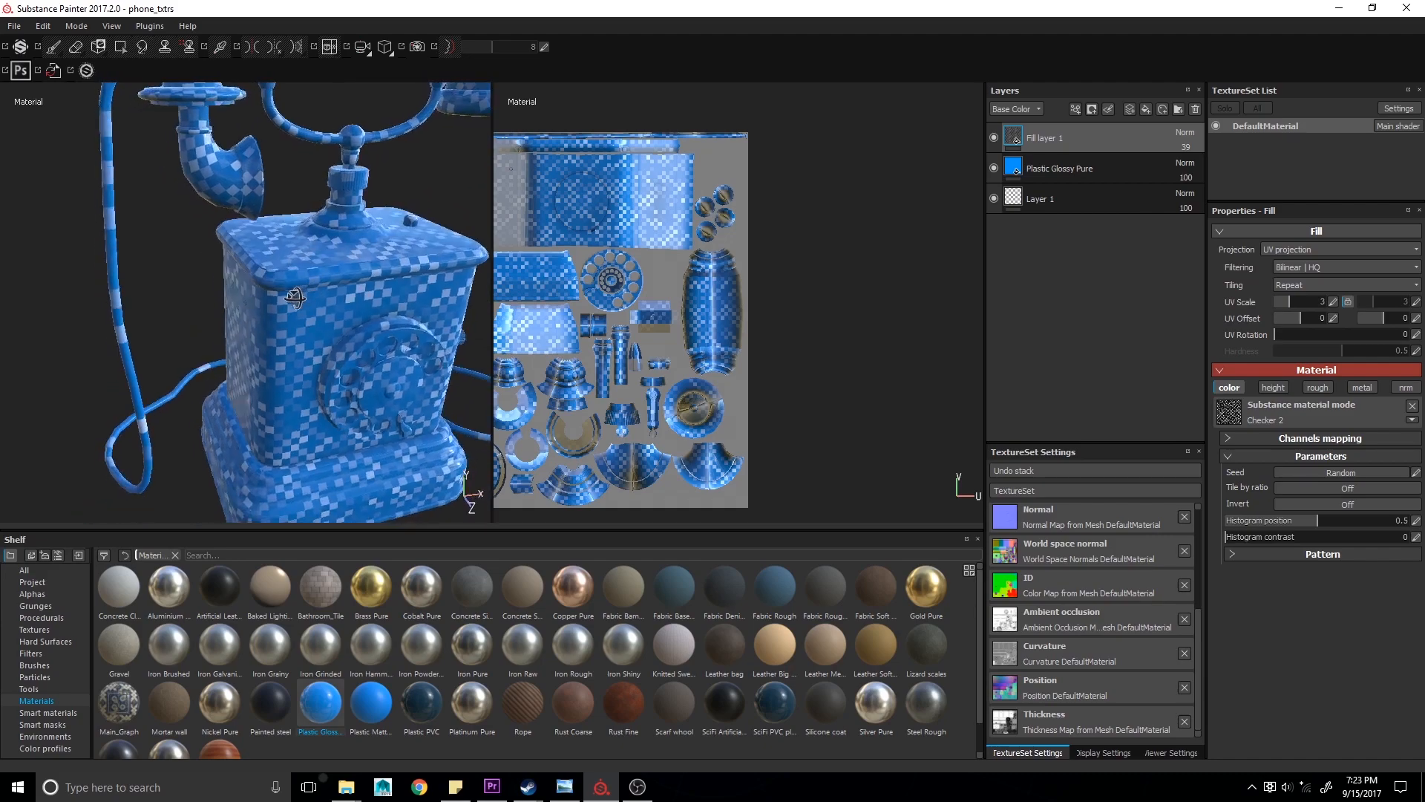
left_click(1185, 133)
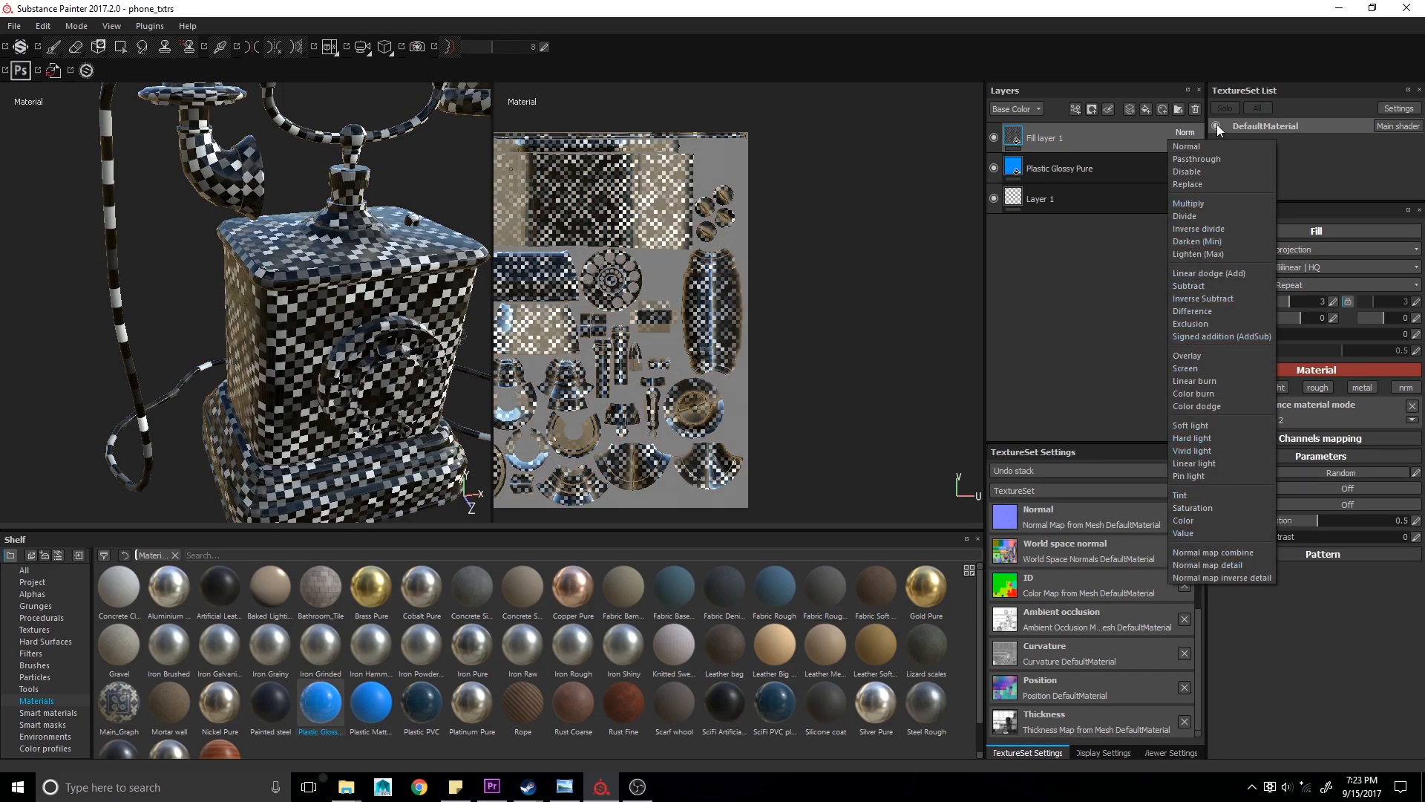
left_click(1209, 202)
left_click_drag(367, 309, 288, 308, "alt")
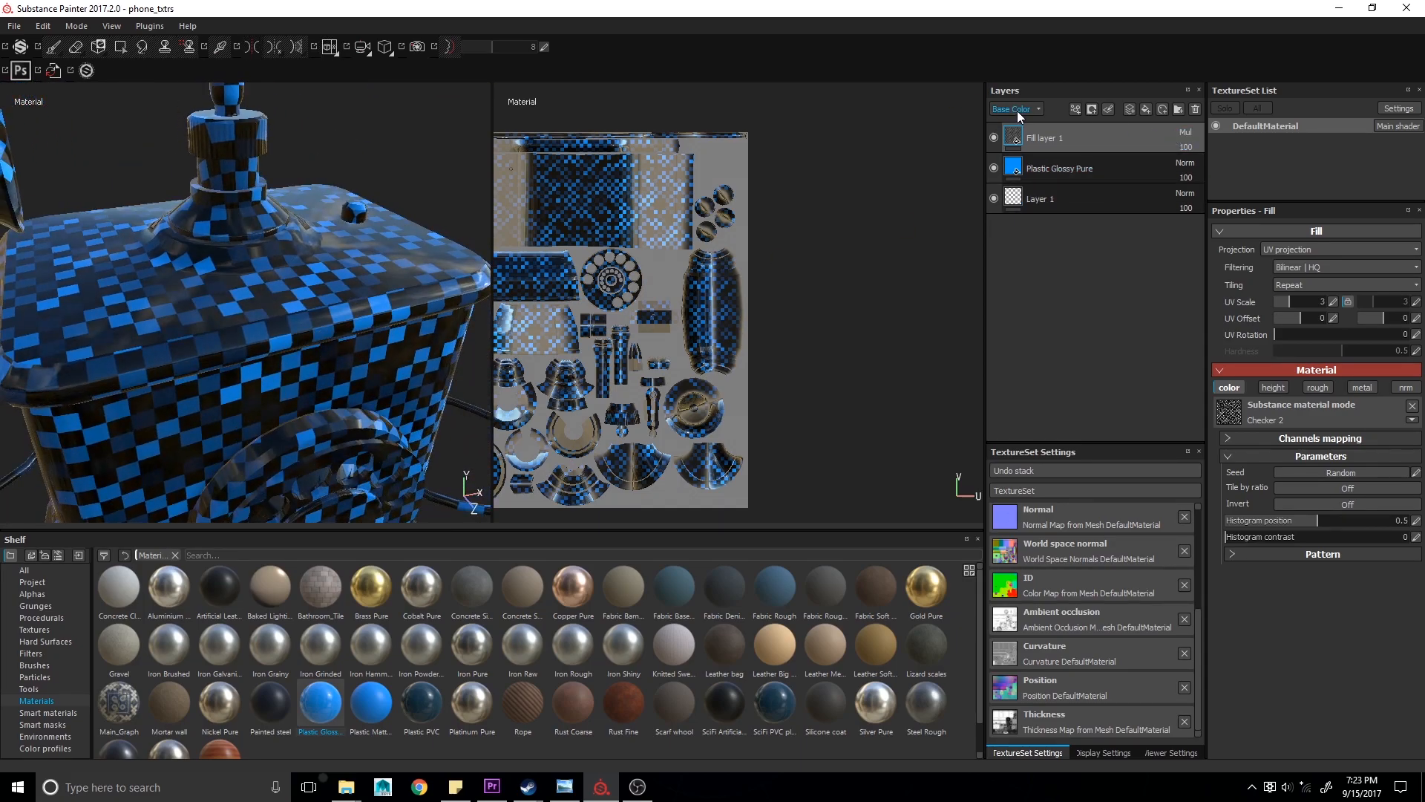
left_click_drag(308, 270, 227, 309, "alt")
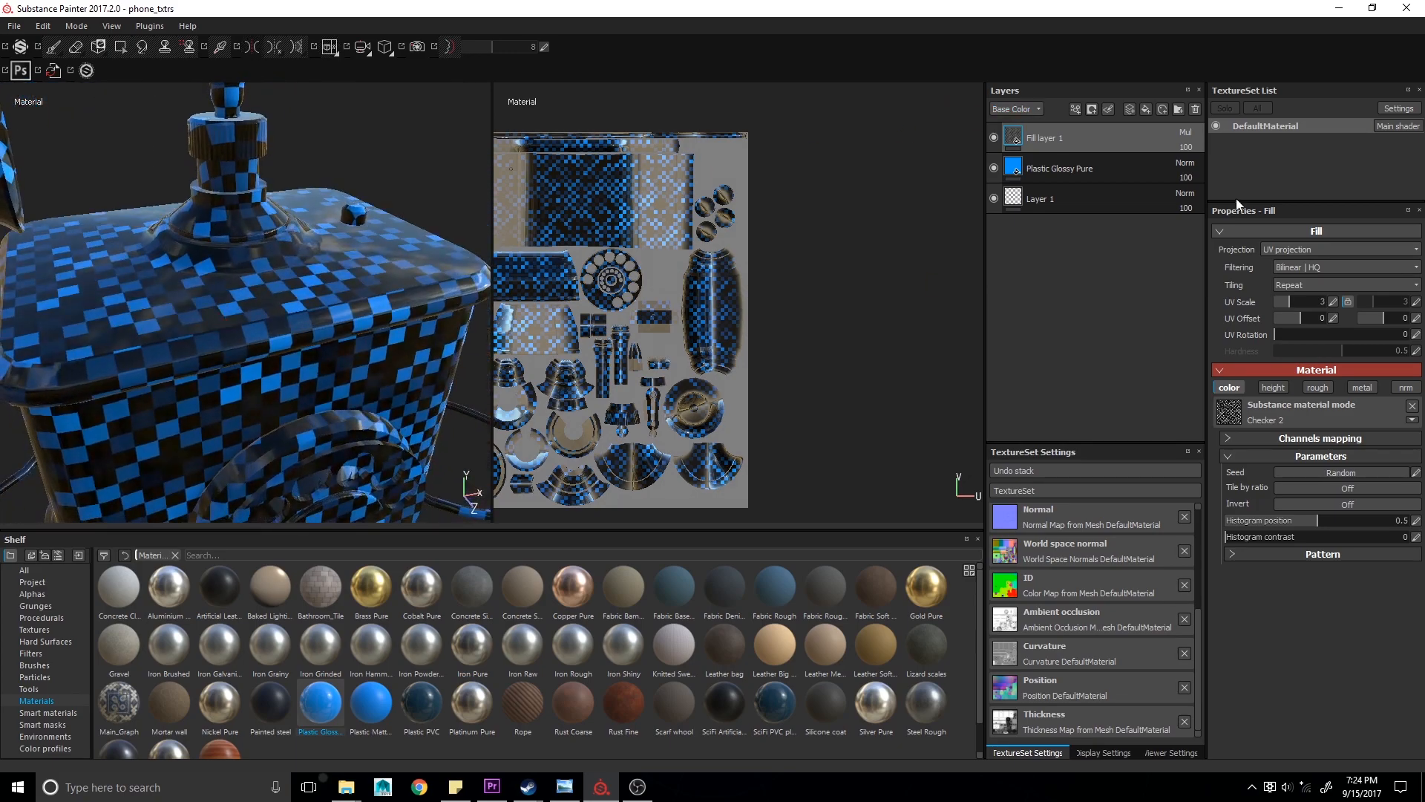
- Switch the checker fill layer's blend mode to Overlay, then to Vivid light
left_click(1186, 134)
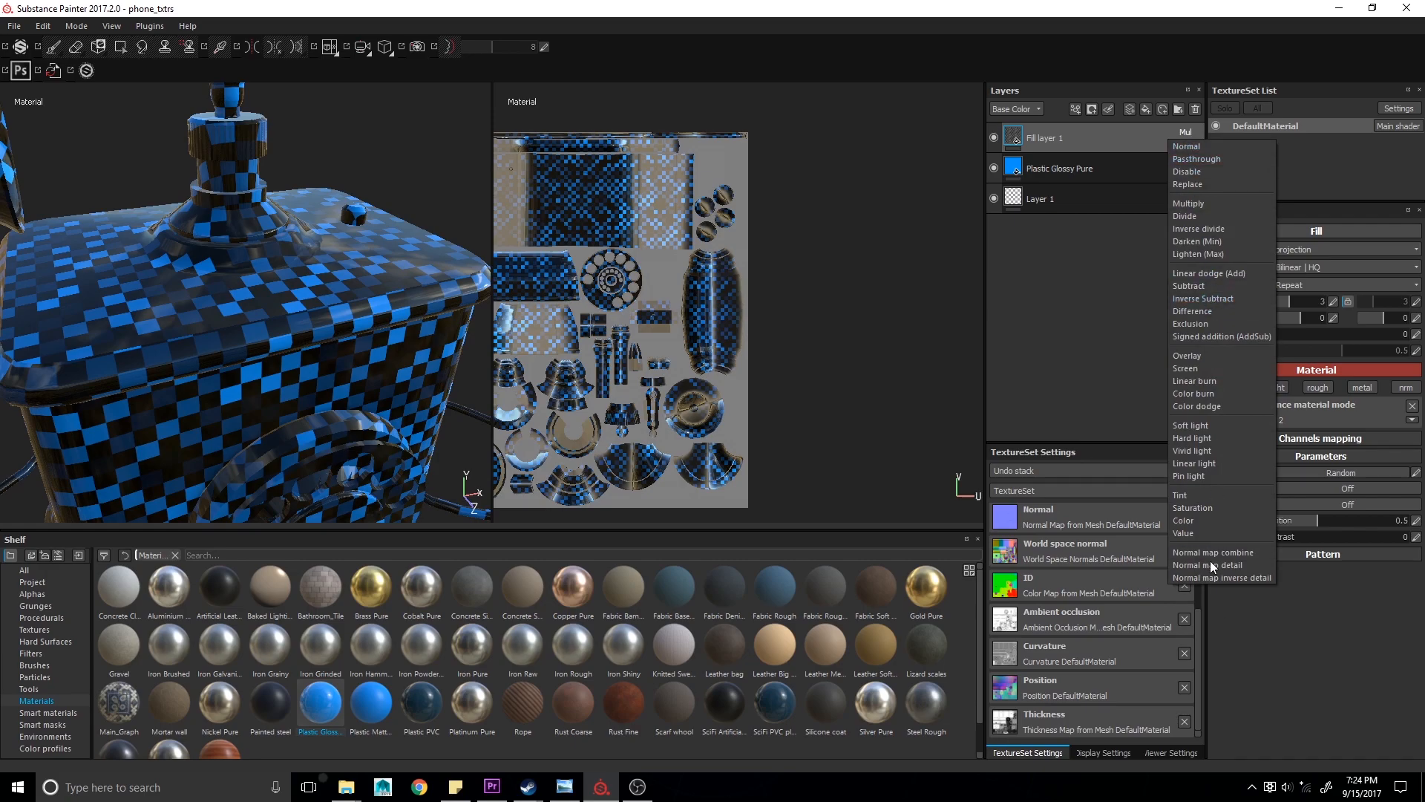
left_click(1191, 357)
left_click_drag(296, 274, 256, 291, "alt")
left_click(1186, 134)
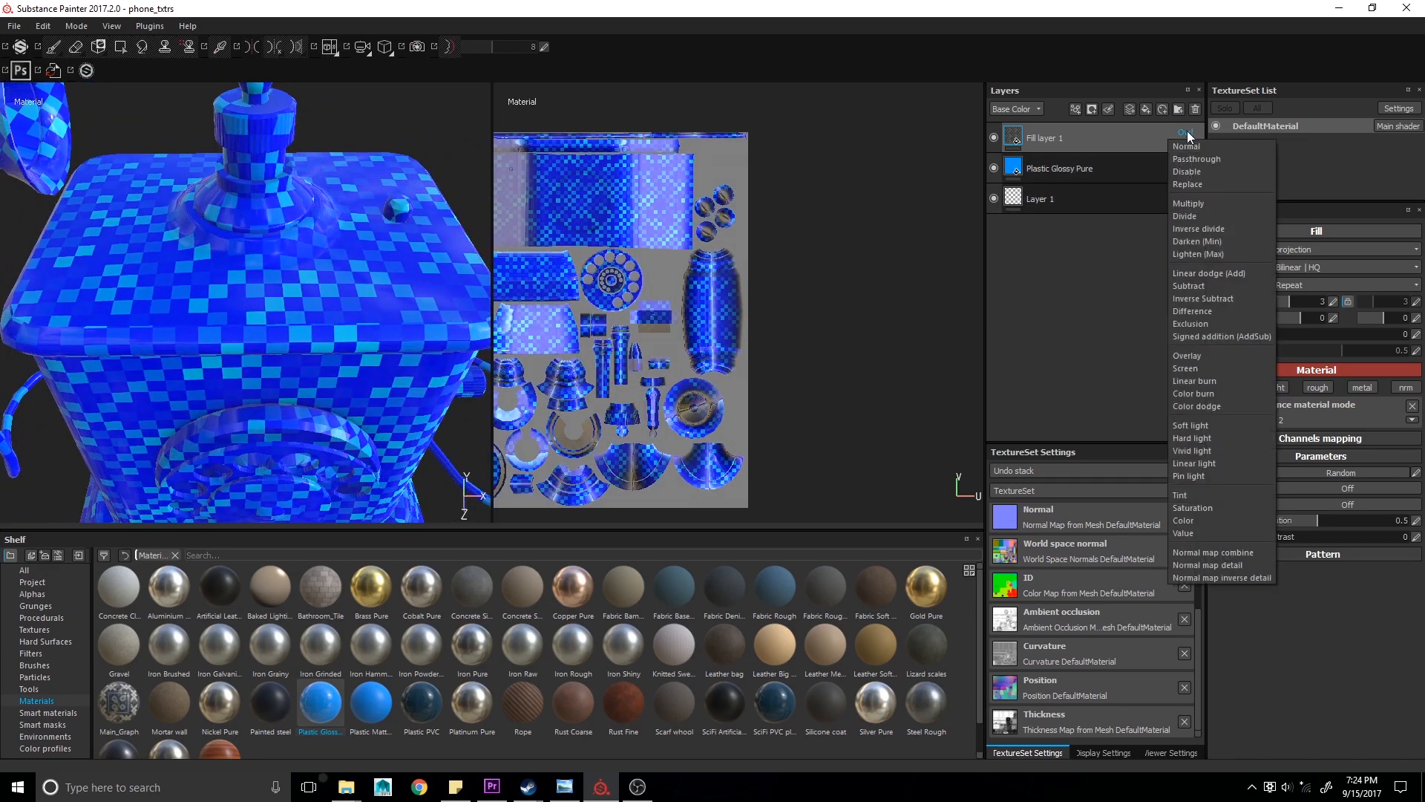
left_click(1191, 451)
left_click_drag(319, 317, 348, 306, "alt")
- Disable the fill layer's color channel and remove the Checker 2 texture from its material
left_click(1230, 388)
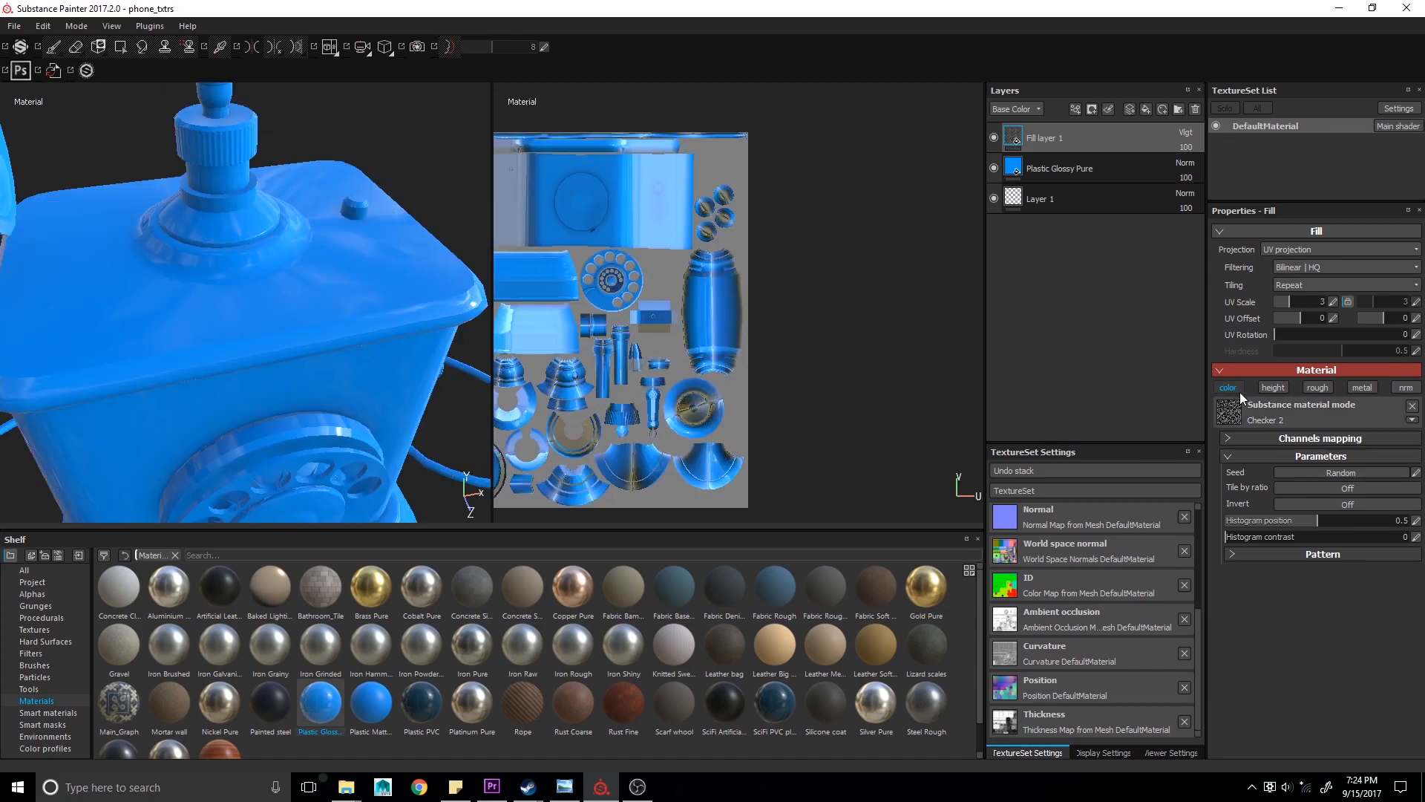
left_click(1411, 405)
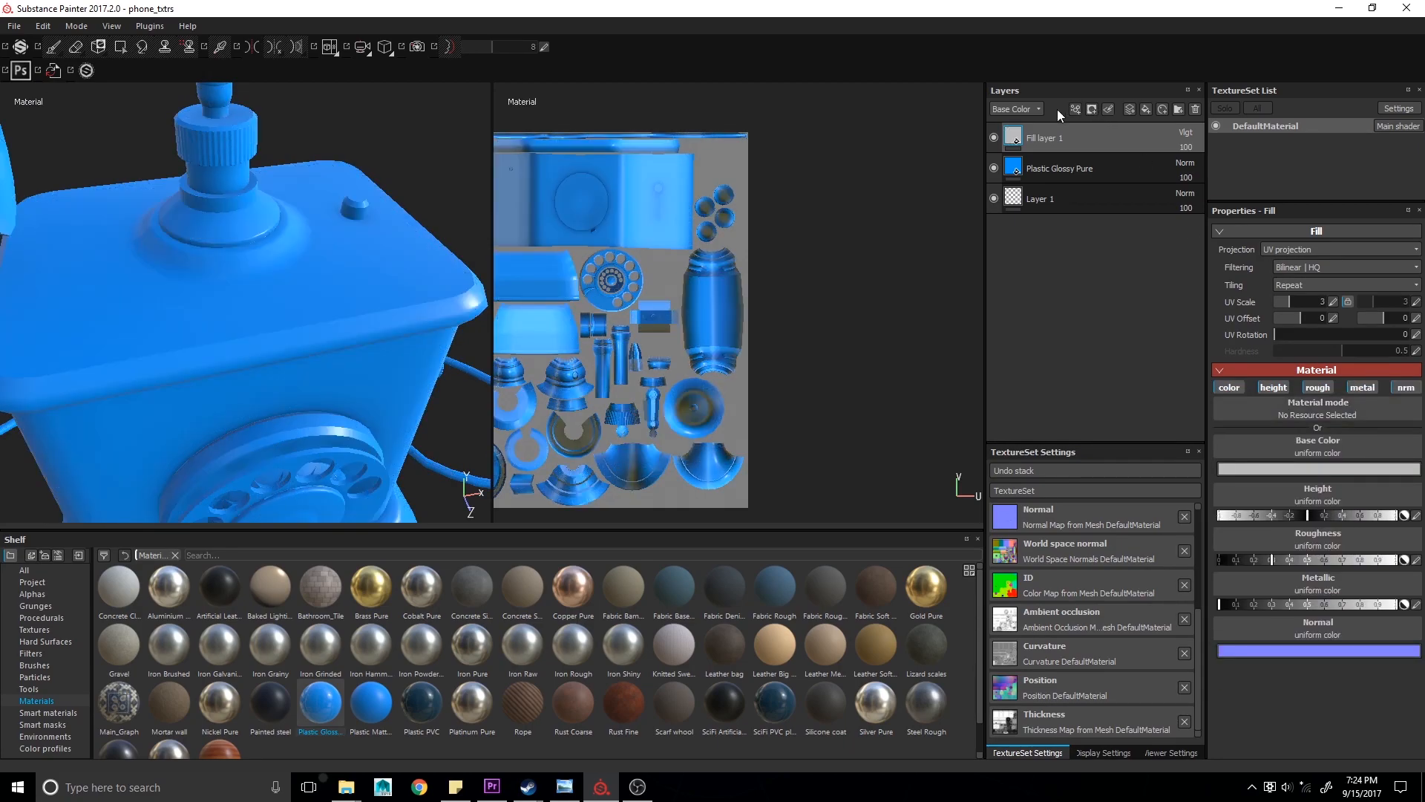
- Set the fill layer's material to use only the height channel, turning the others off
left_click(1232, 388)
left_click(1322, 388)
left_click(1406, 387)
left_click(1362, 387)
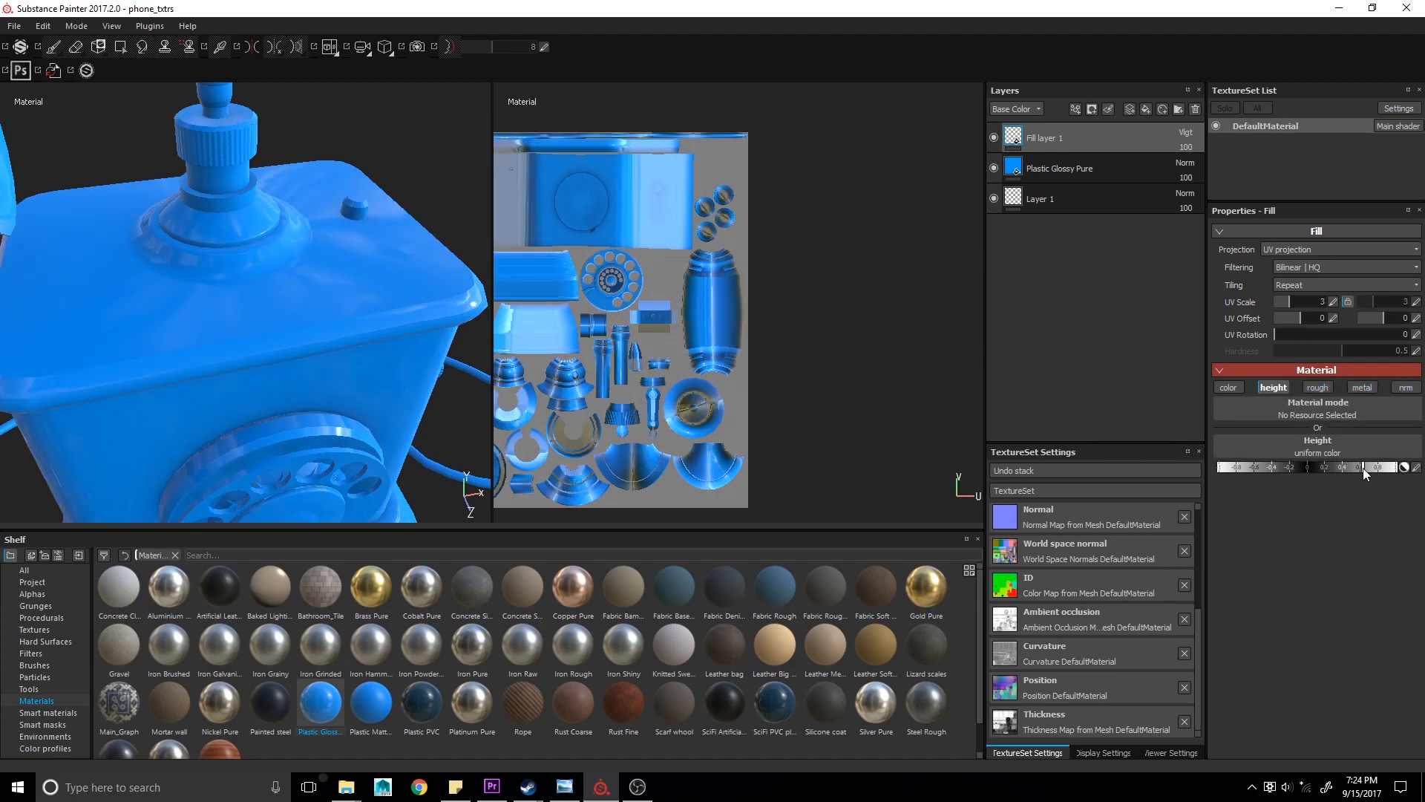
- Load the Checker Complex procedural texture into the fill layer's height channel
left_click(1358, 447)
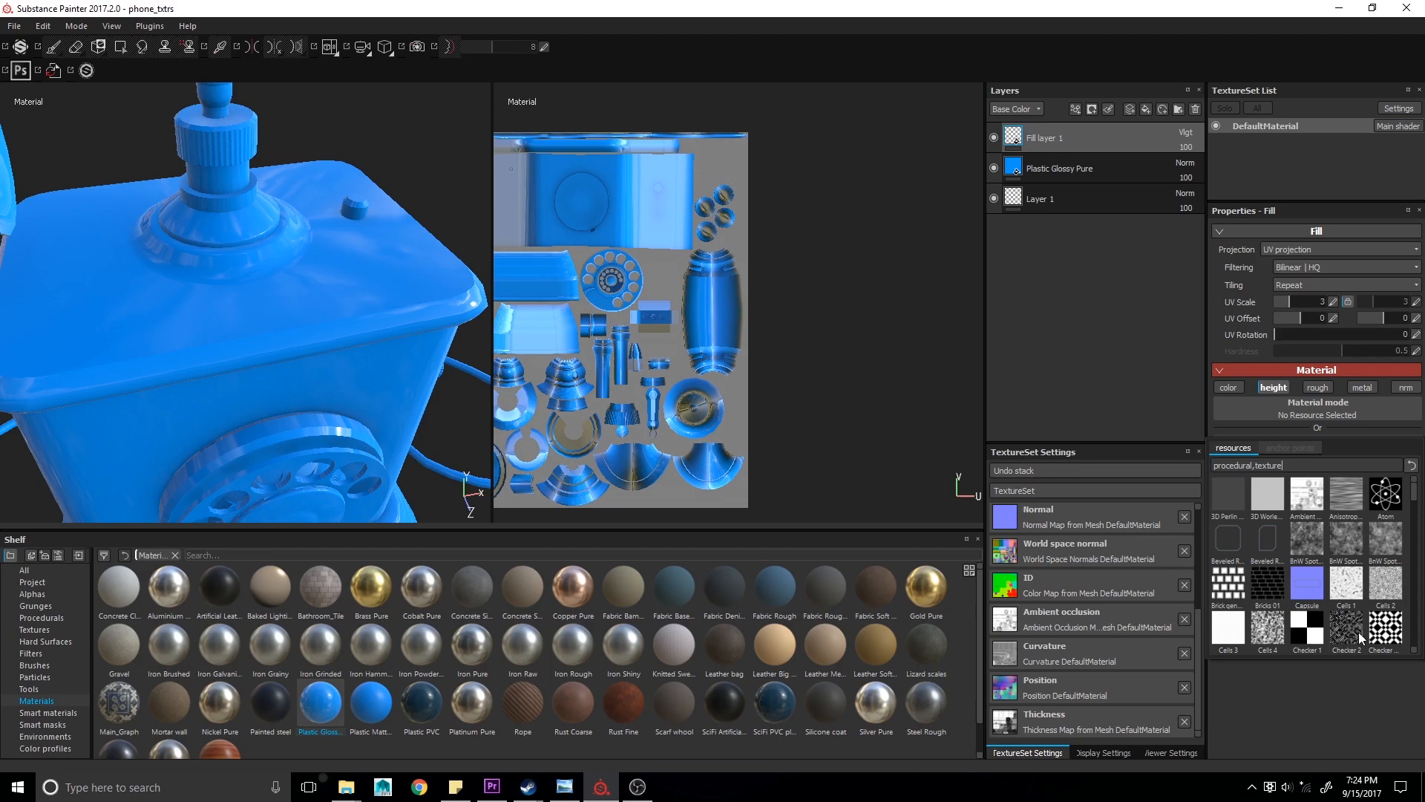
left_click(1386, 631)
left_click_drag(314, 352, 267, 343, "alt")
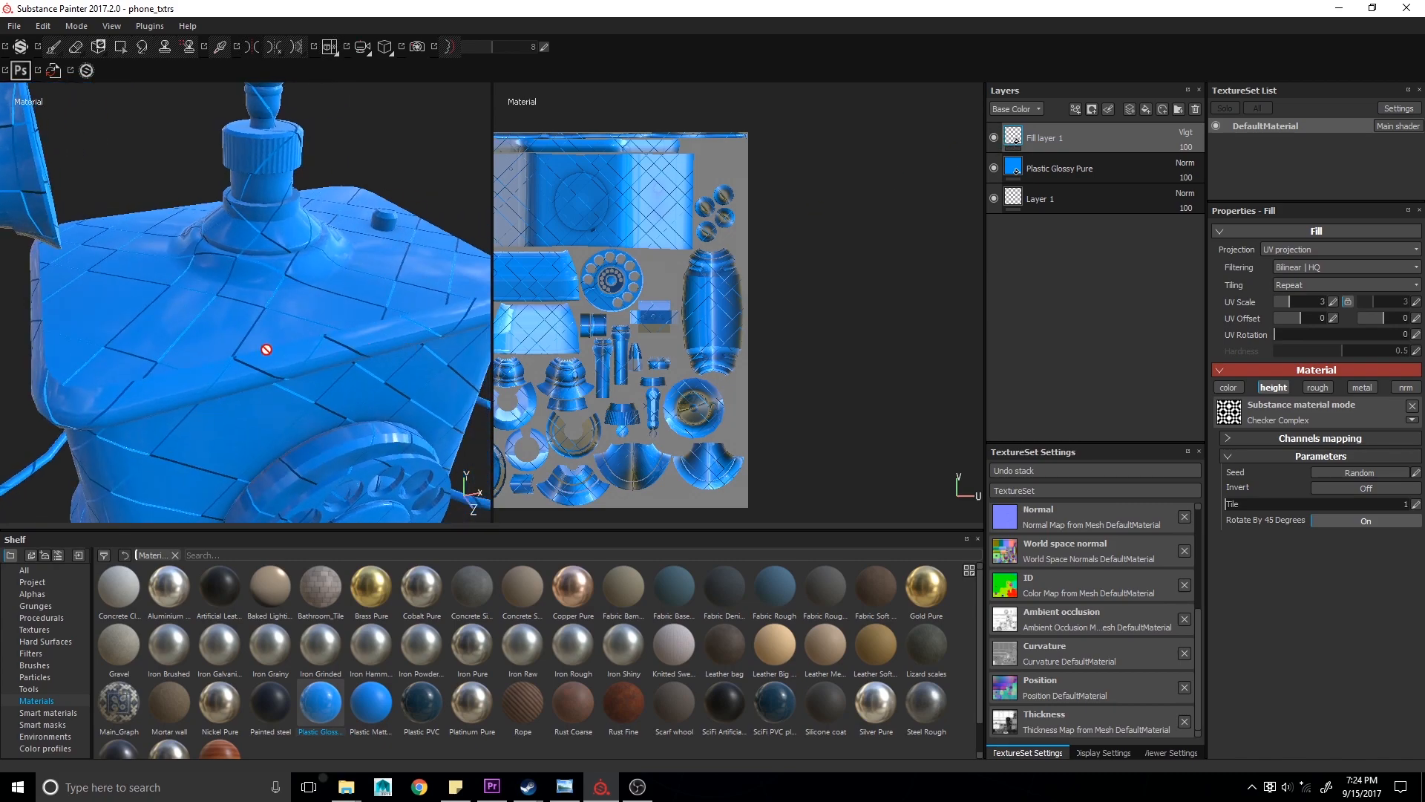
- Show the Height channel in the layer stack and set the fill layer's height blend mode to Multiply
left_click(995, 111)
left_click(1004, 134)
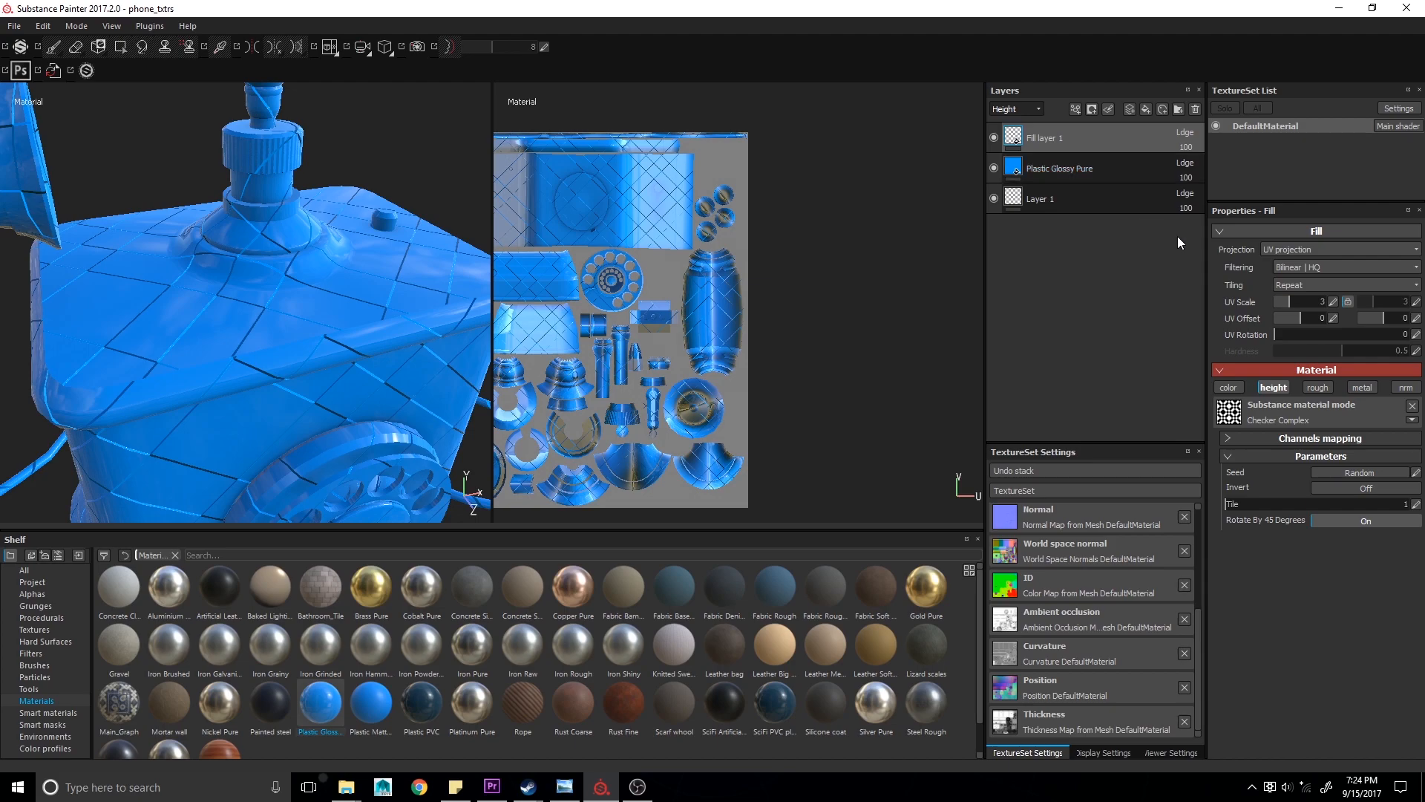
left_click(1185, 134)
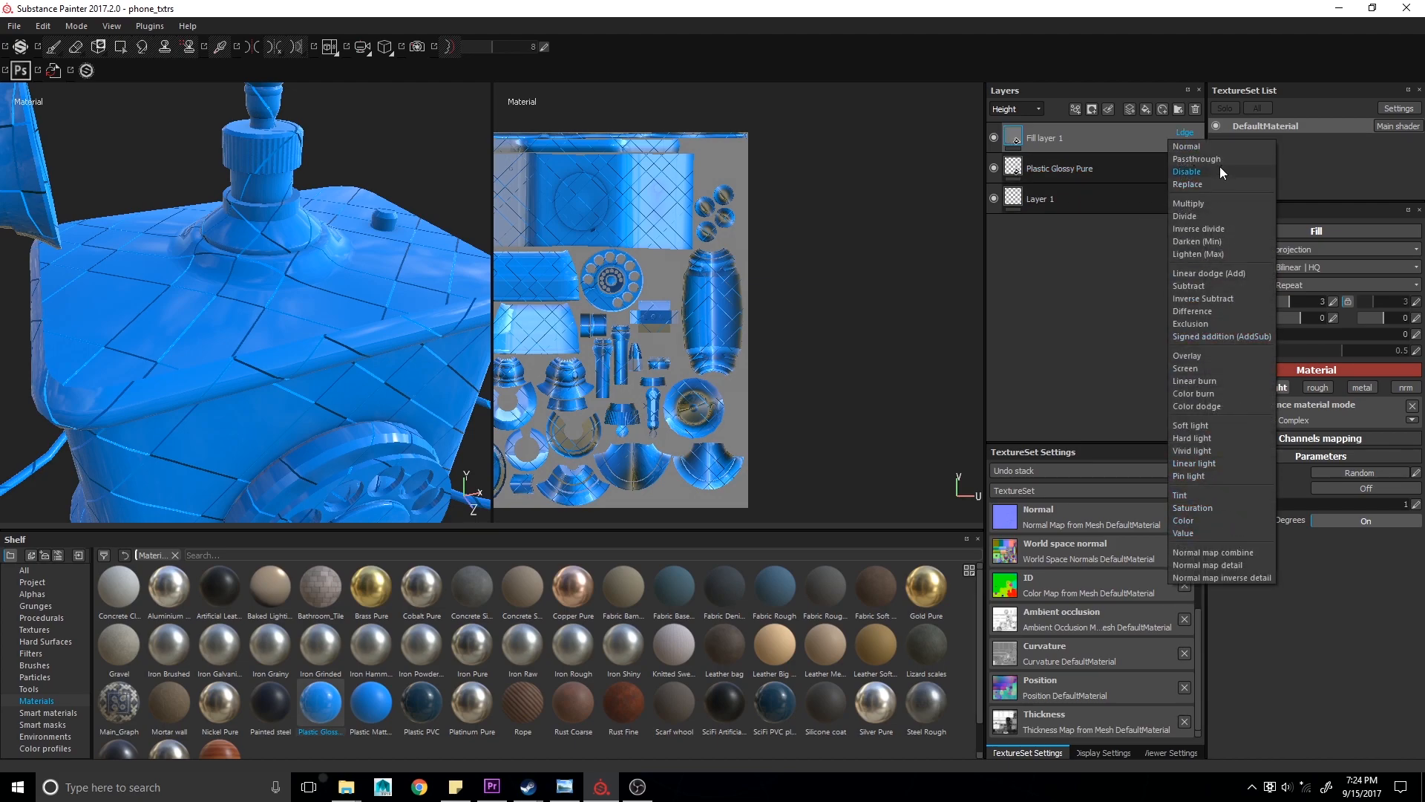
left_click(1213, 202)
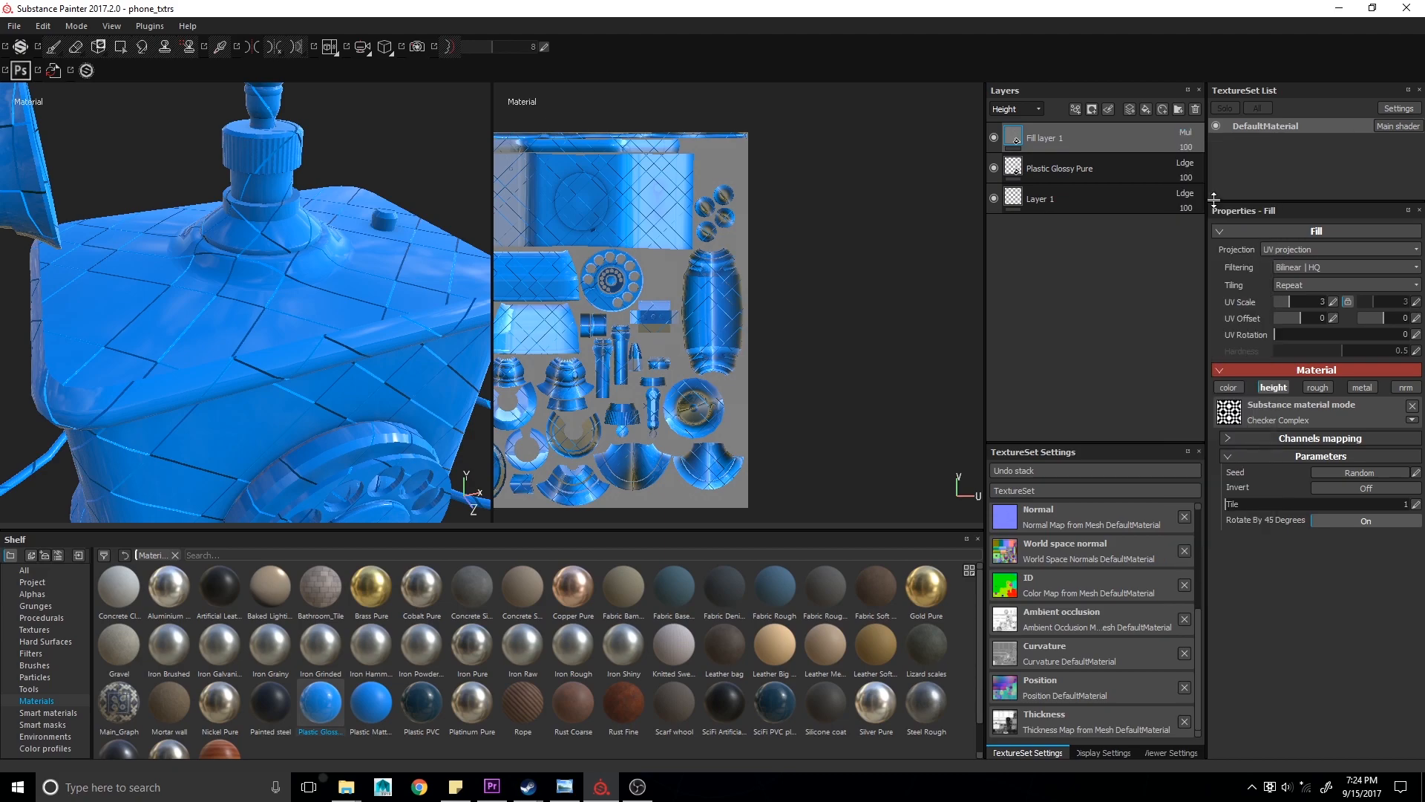
mouse_move(403, 318)
left_mouse_down("alt")
mouse_move(417, 308)
mouse_move(388, 311)
left_mouse_up("alt")
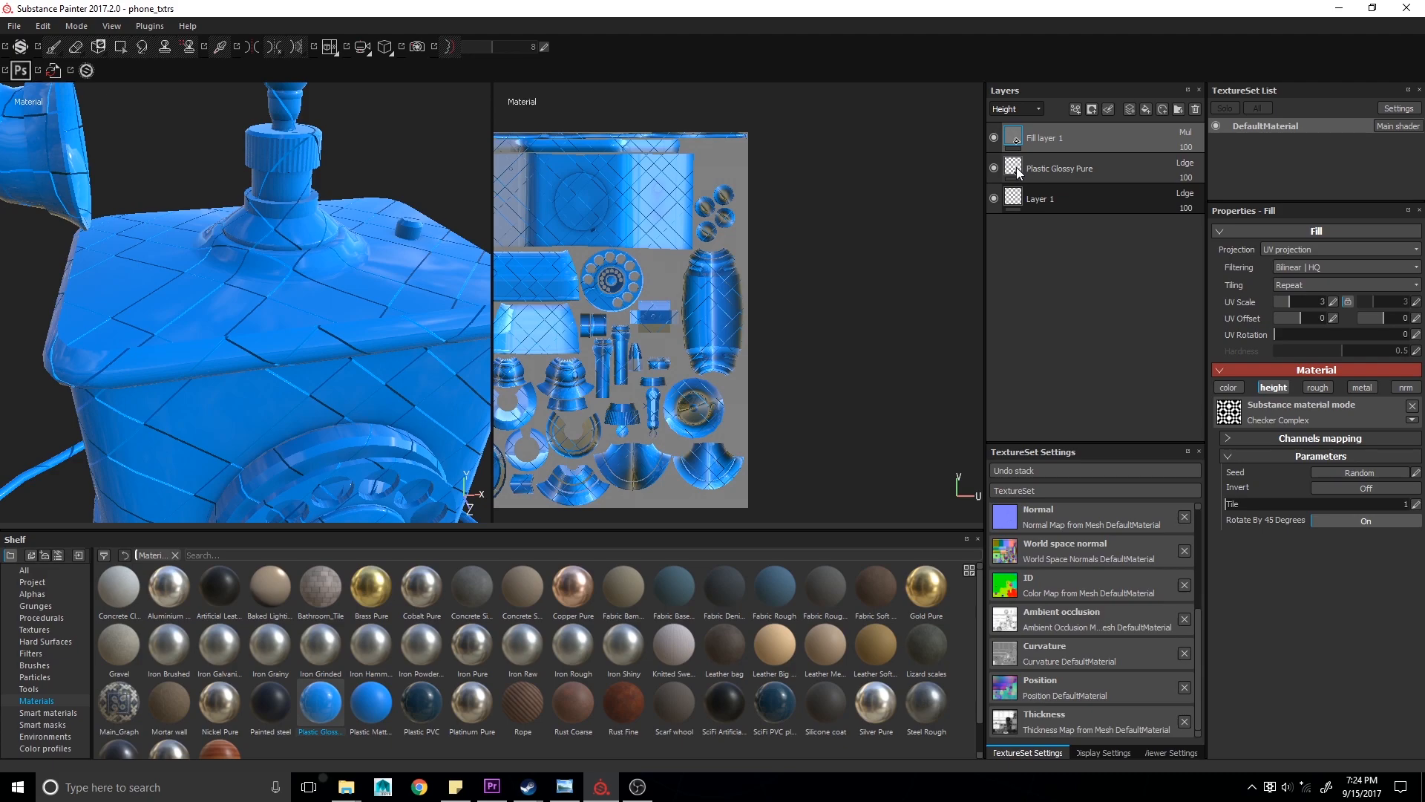
- Enable the height channel on the Plastic Glossy Pure layer
left_click(997, 165)
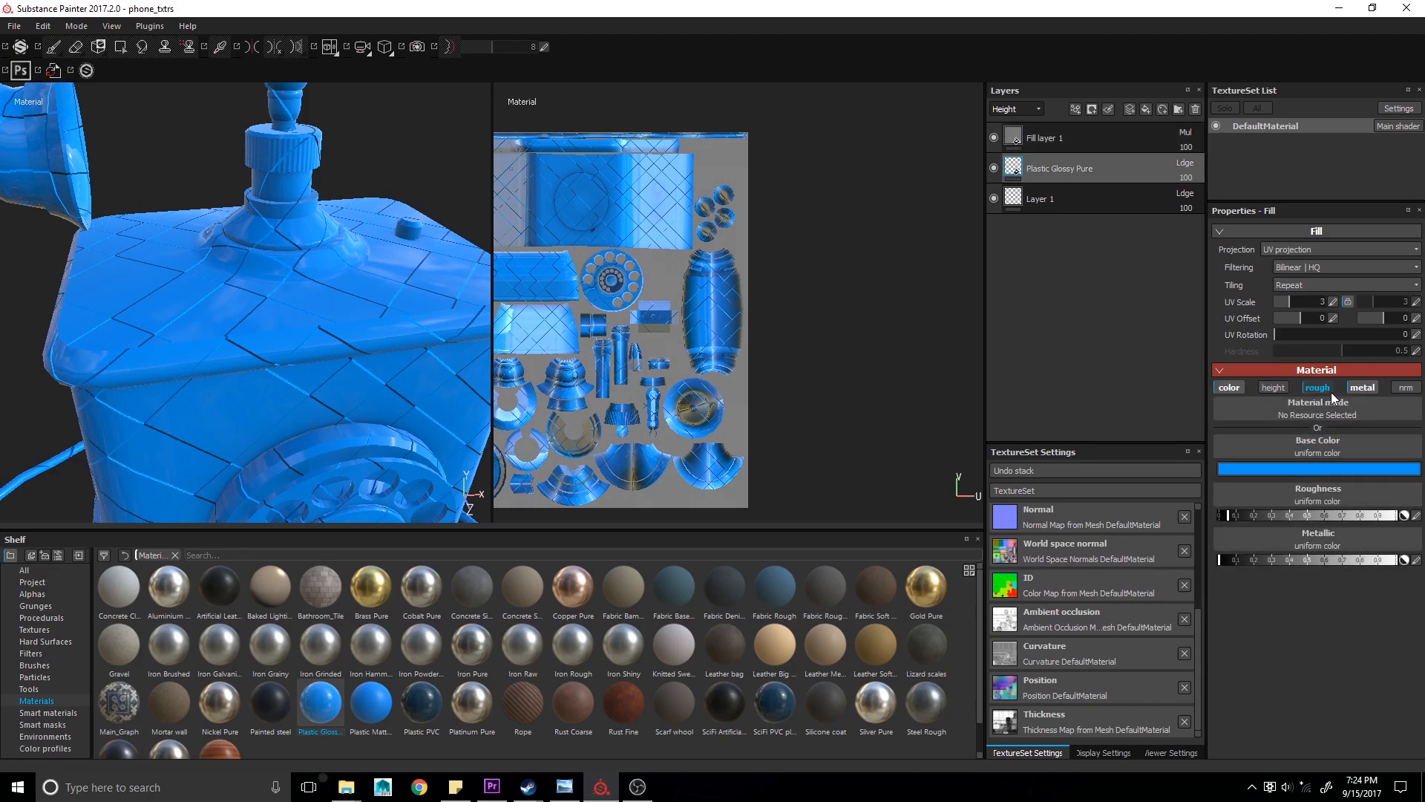
left_click(1262, 387)
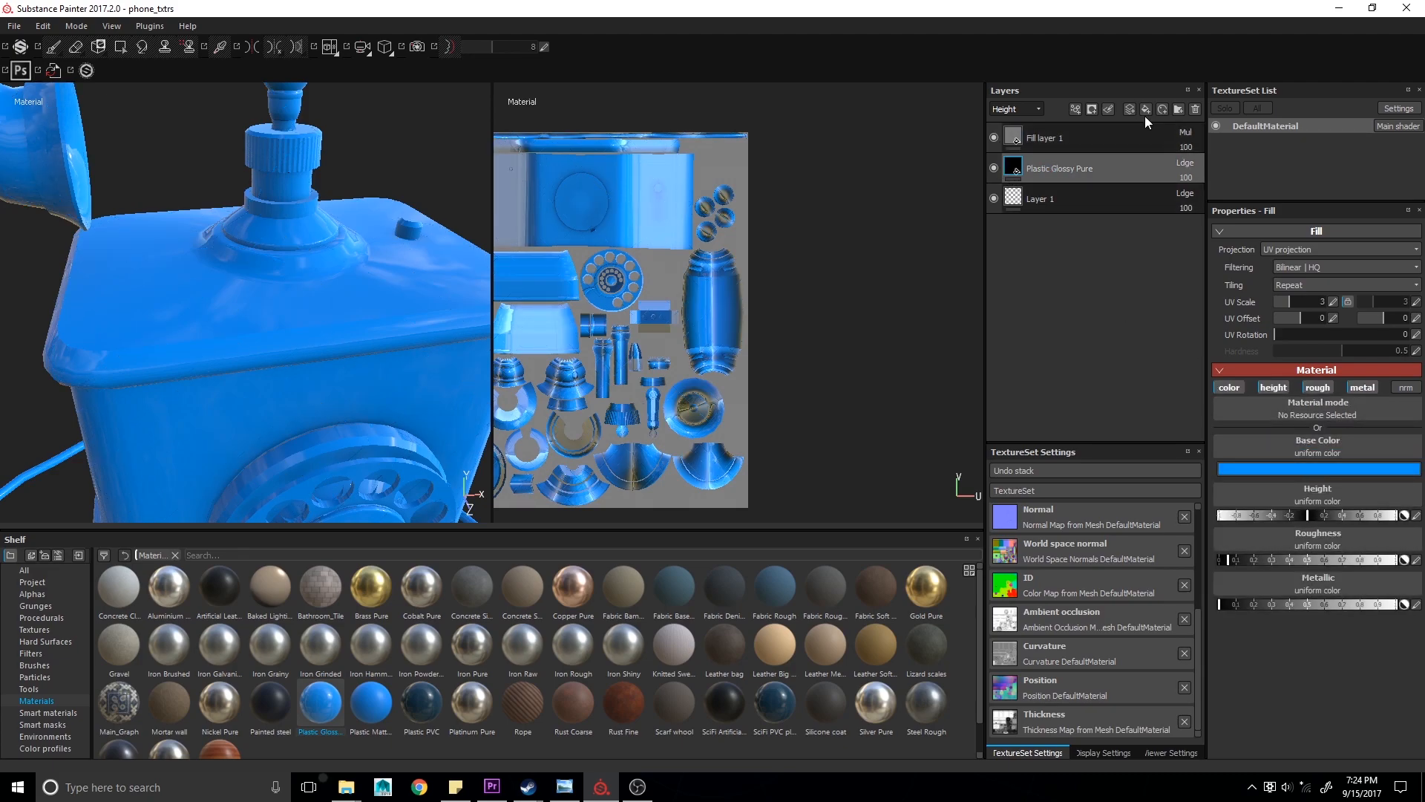
- Switch the fill layer's height blend mode to Subtract, then to Normal
left_click(1164, 134)
left_click(1185, 133)
left_click(1193, 153)
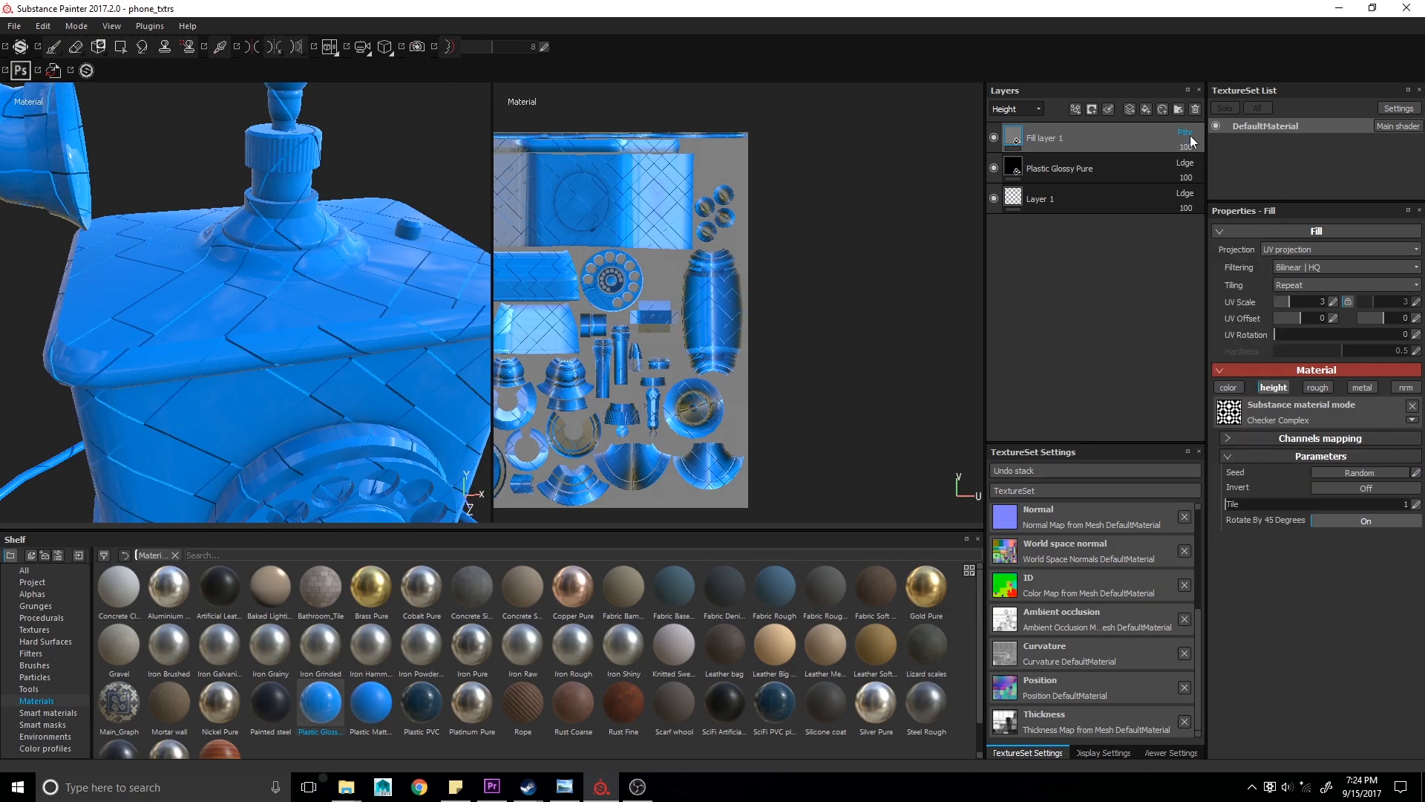
left_click(1188, 138)
left_click(1209, 281)
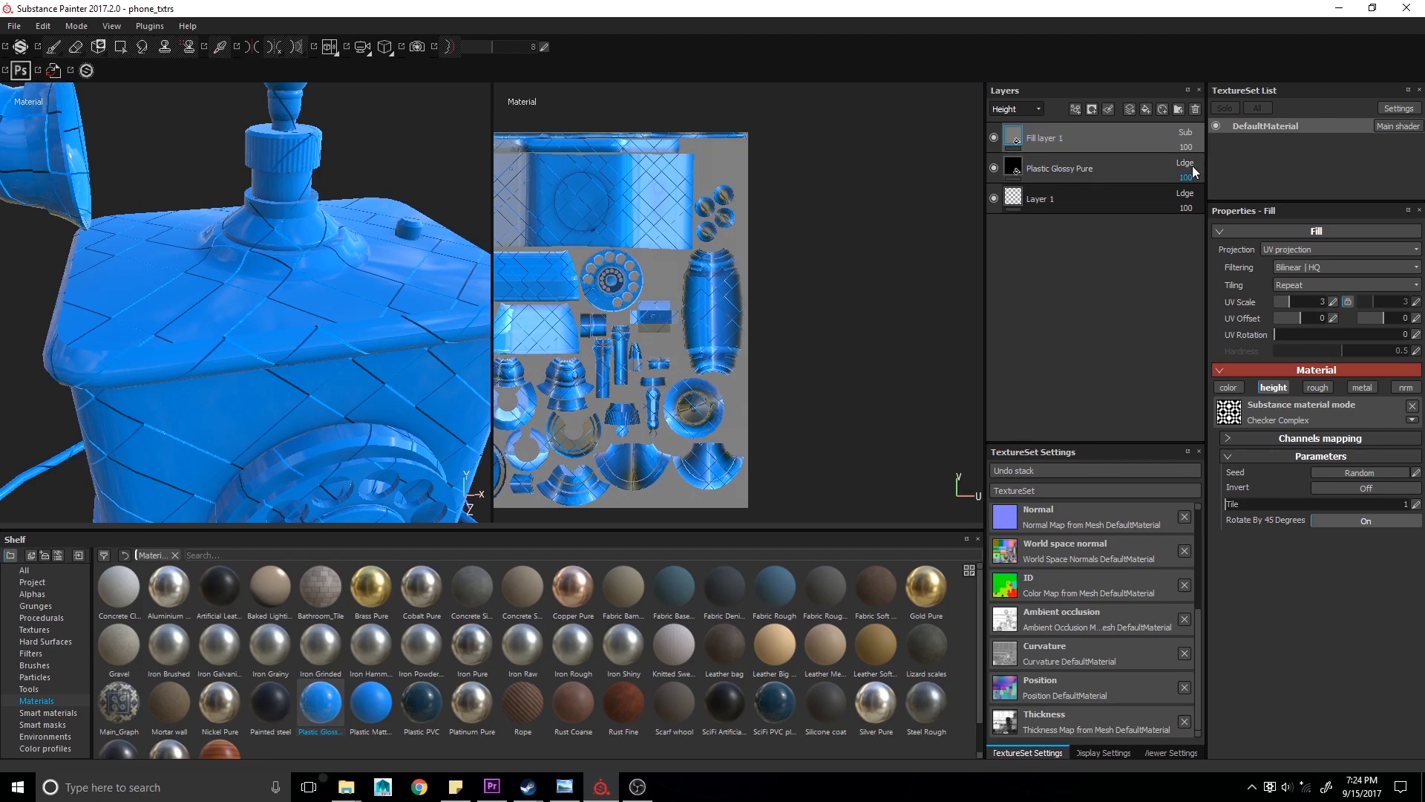
left_click(1195, 137)
left_click(1209, 150)
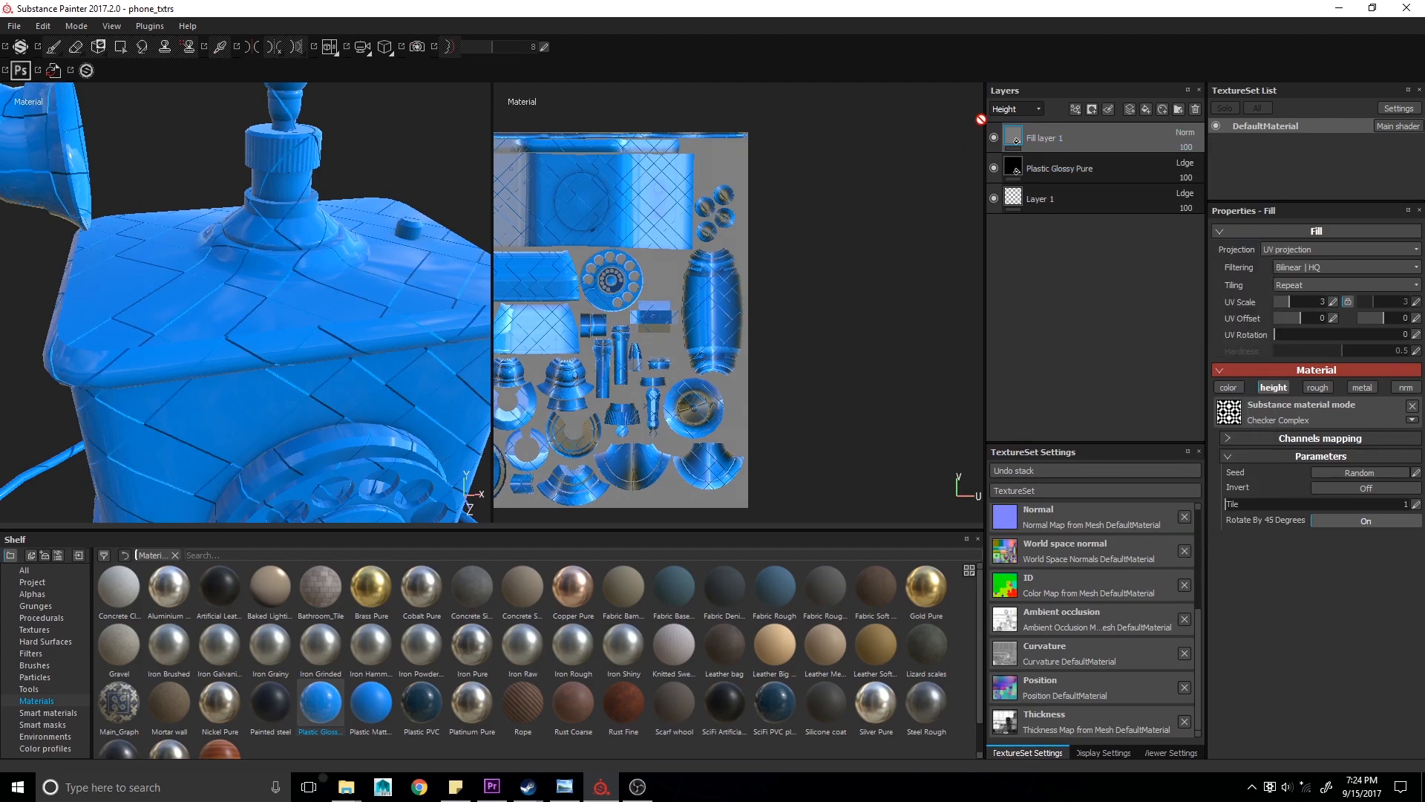
- Delete the fill layer and the Plastic Glossy Pure layer, leaving only Layer 1
left_click(1015, 109)
left_click(1031, 118)
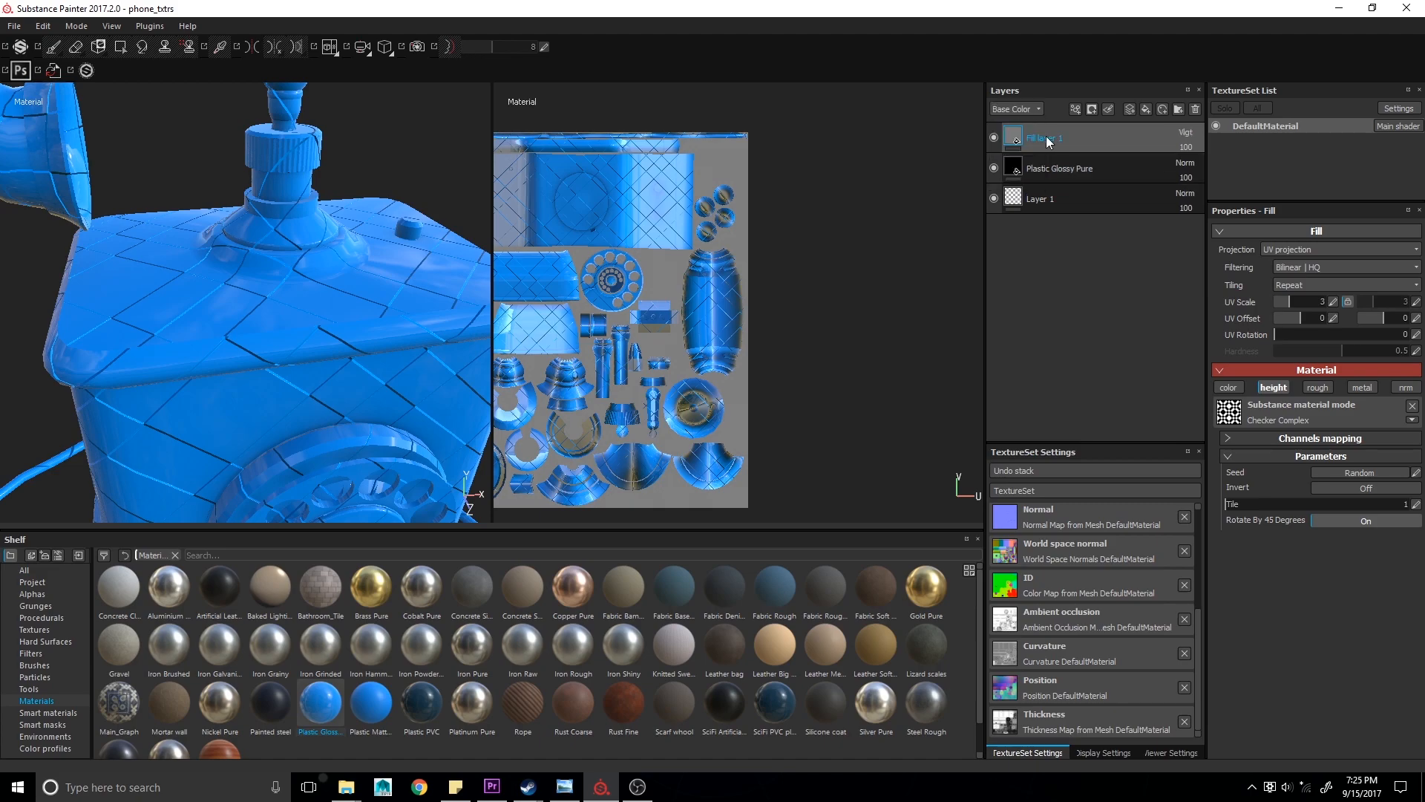
left_click_drag(1068, 162, 933, 282)
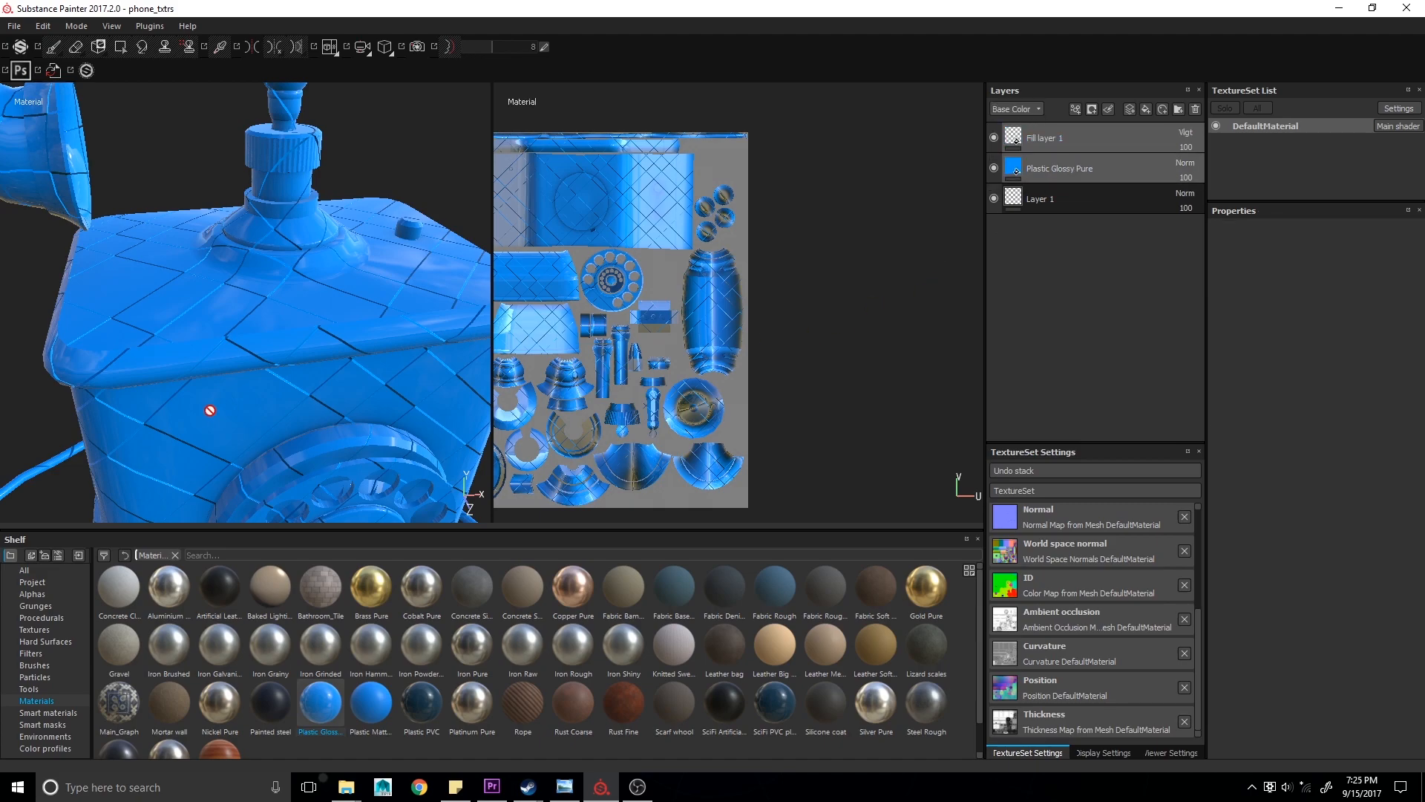
scroll(222, 401, "down", 5)
scroll(229, 401, "down", 2)
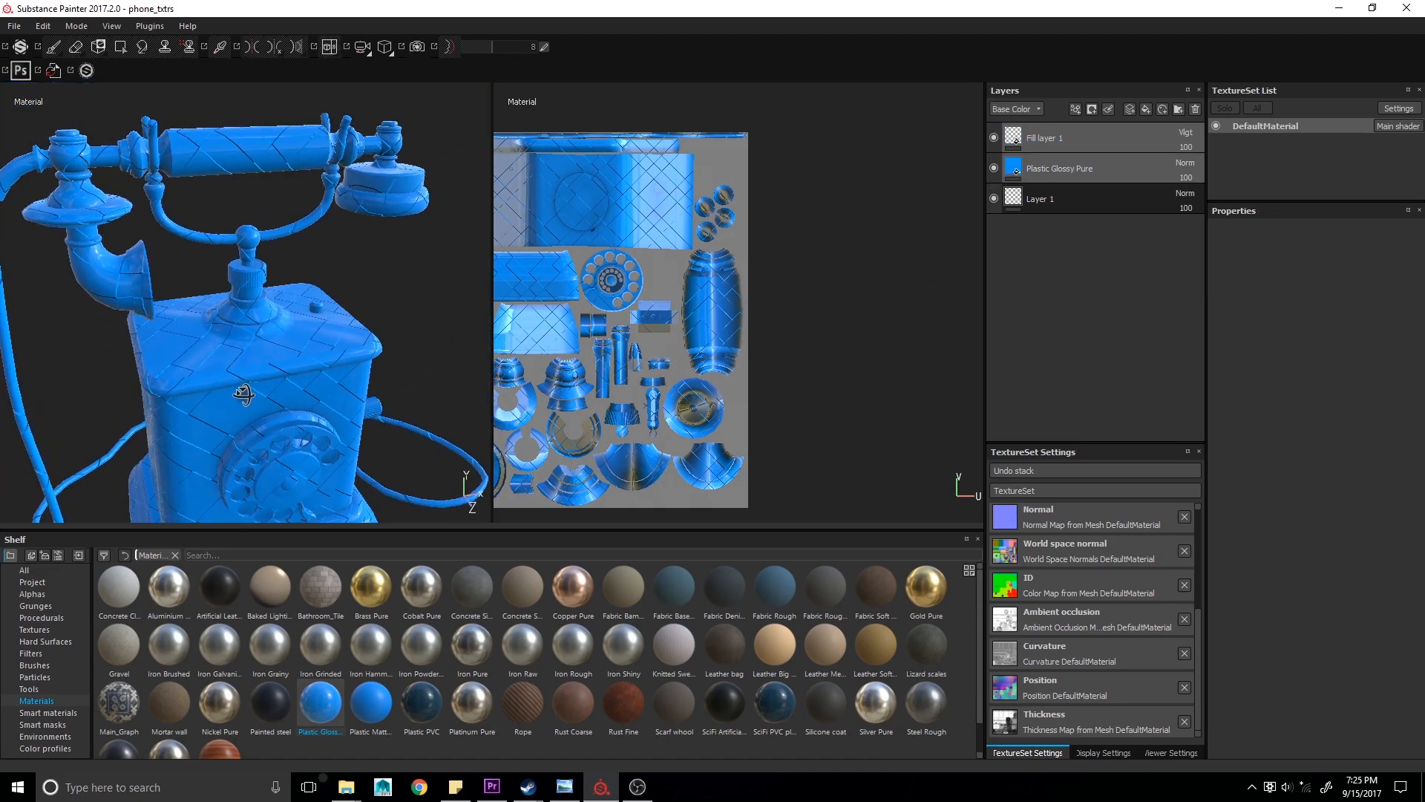
left_click_drag(230, 401, 255, 363, "alt")
left_click(1064, 157)
left_click(1079, 128, "shift")
key("Delete")
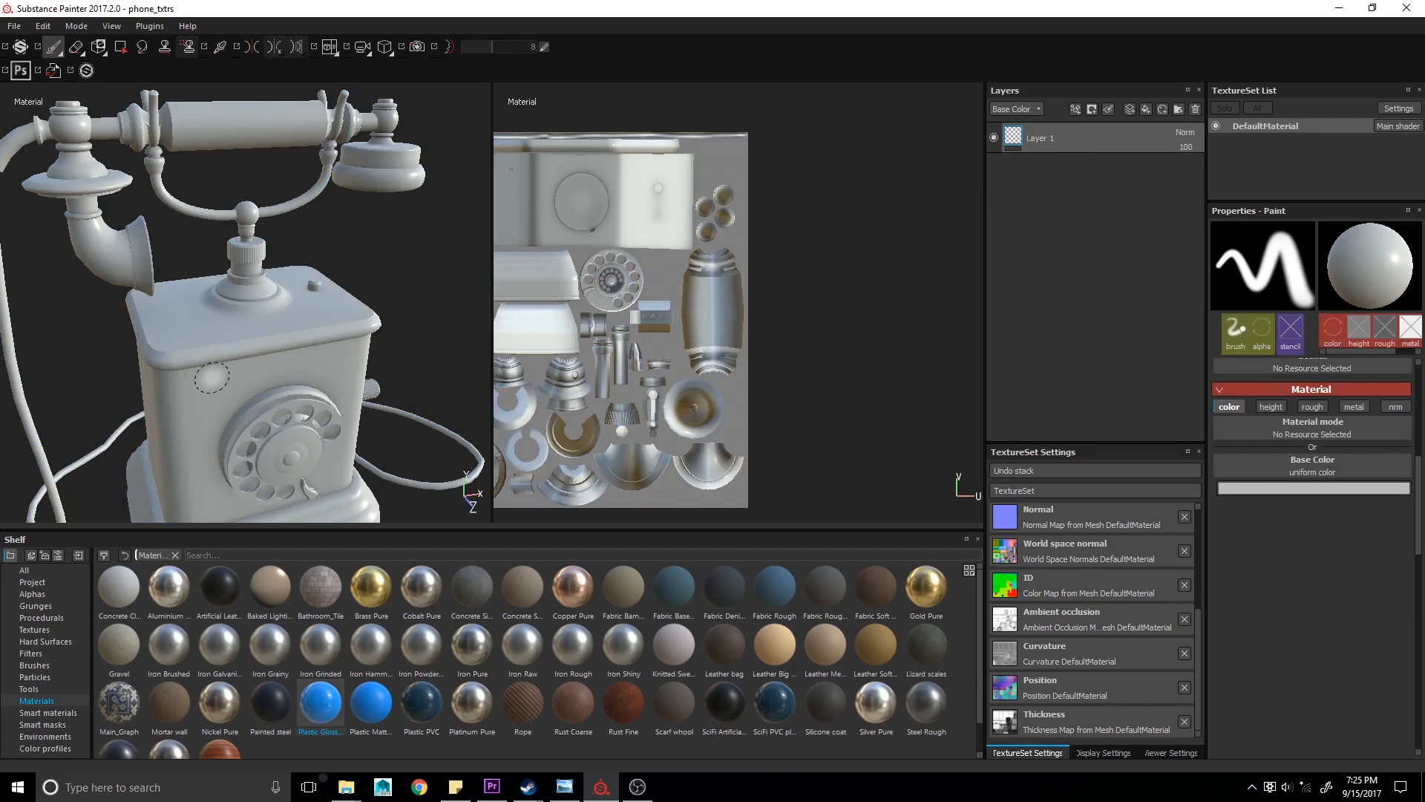
- Open the texture baking dialog and set the output size to 4096
scroll(427, 390, "up", 3)
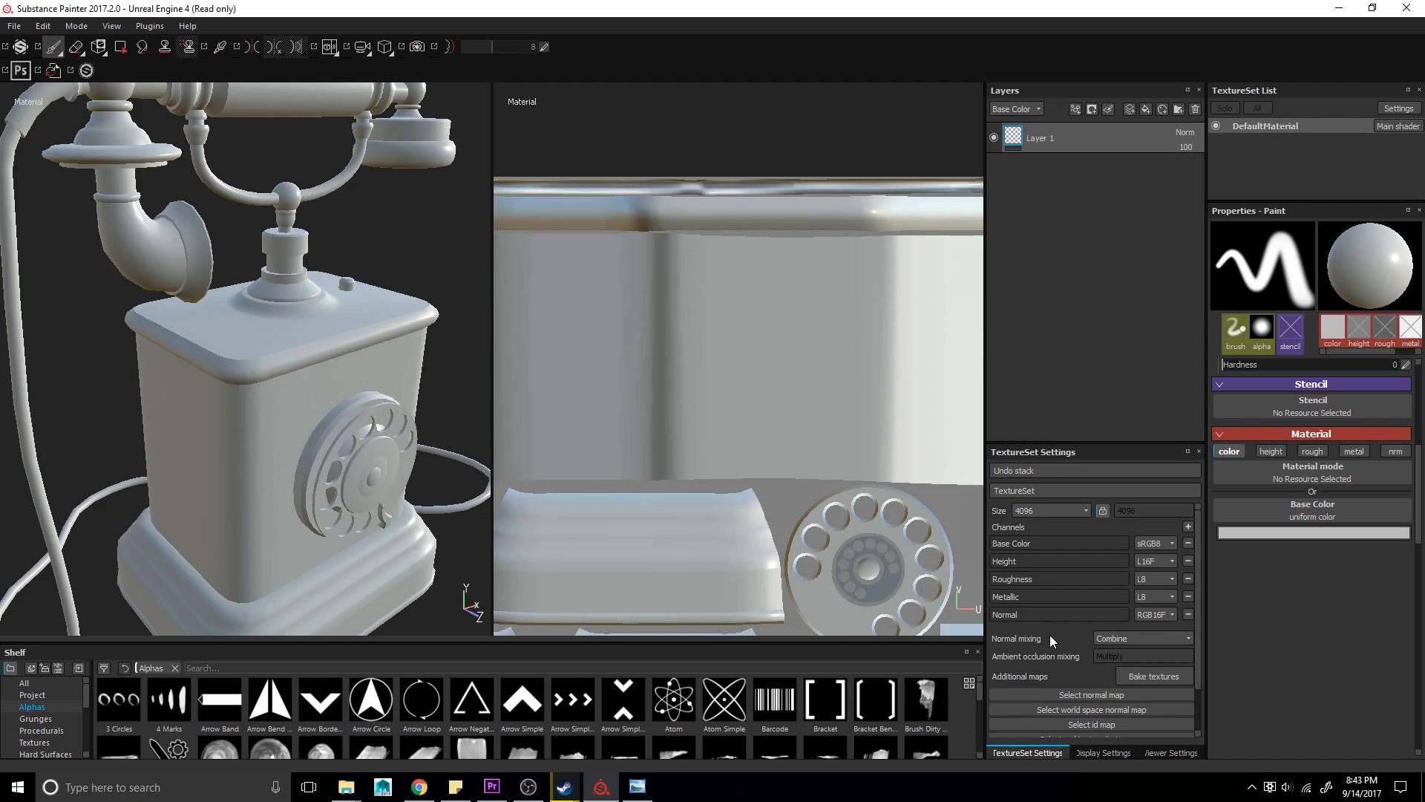
scroll(1070, 657, "down", 2)
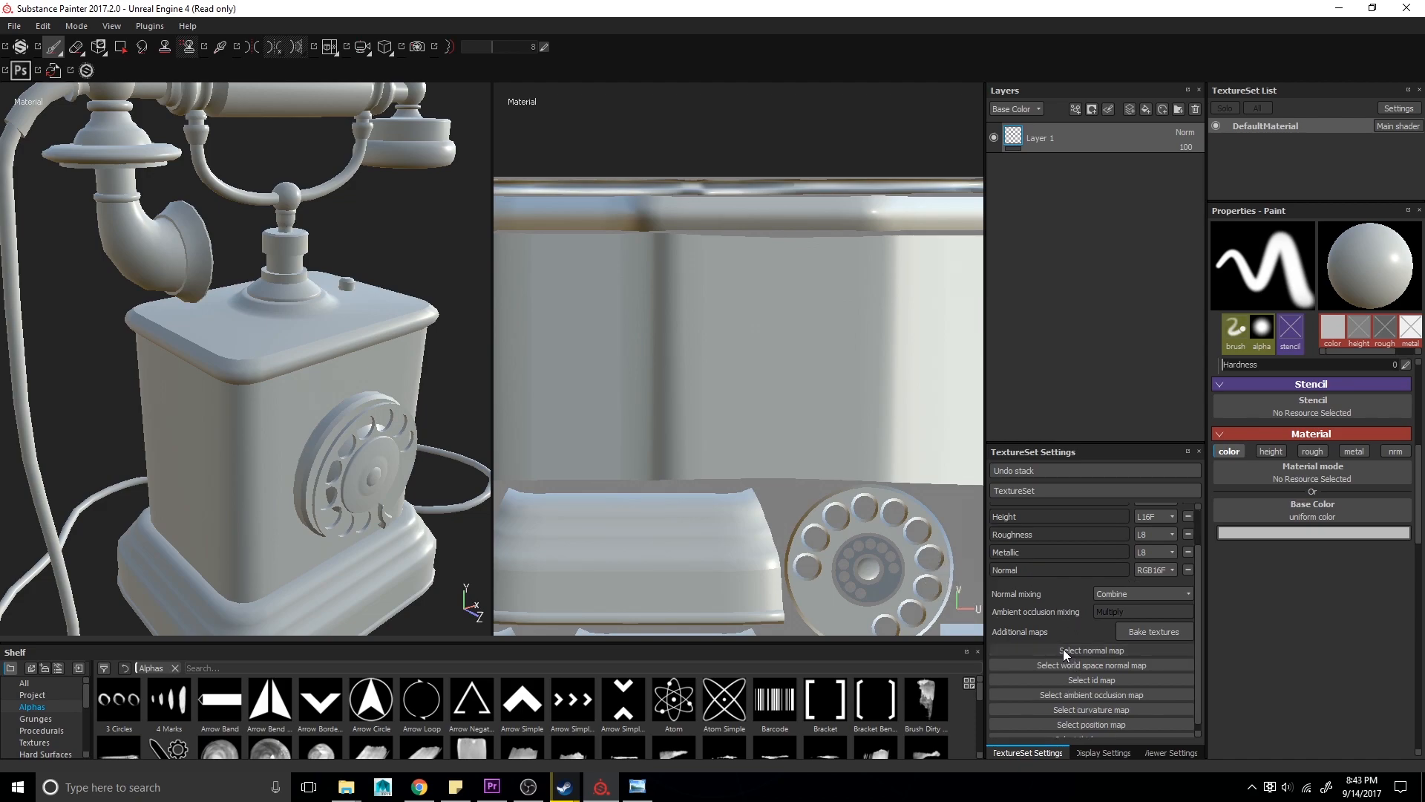
scroll(1064, 653, "down", 1)
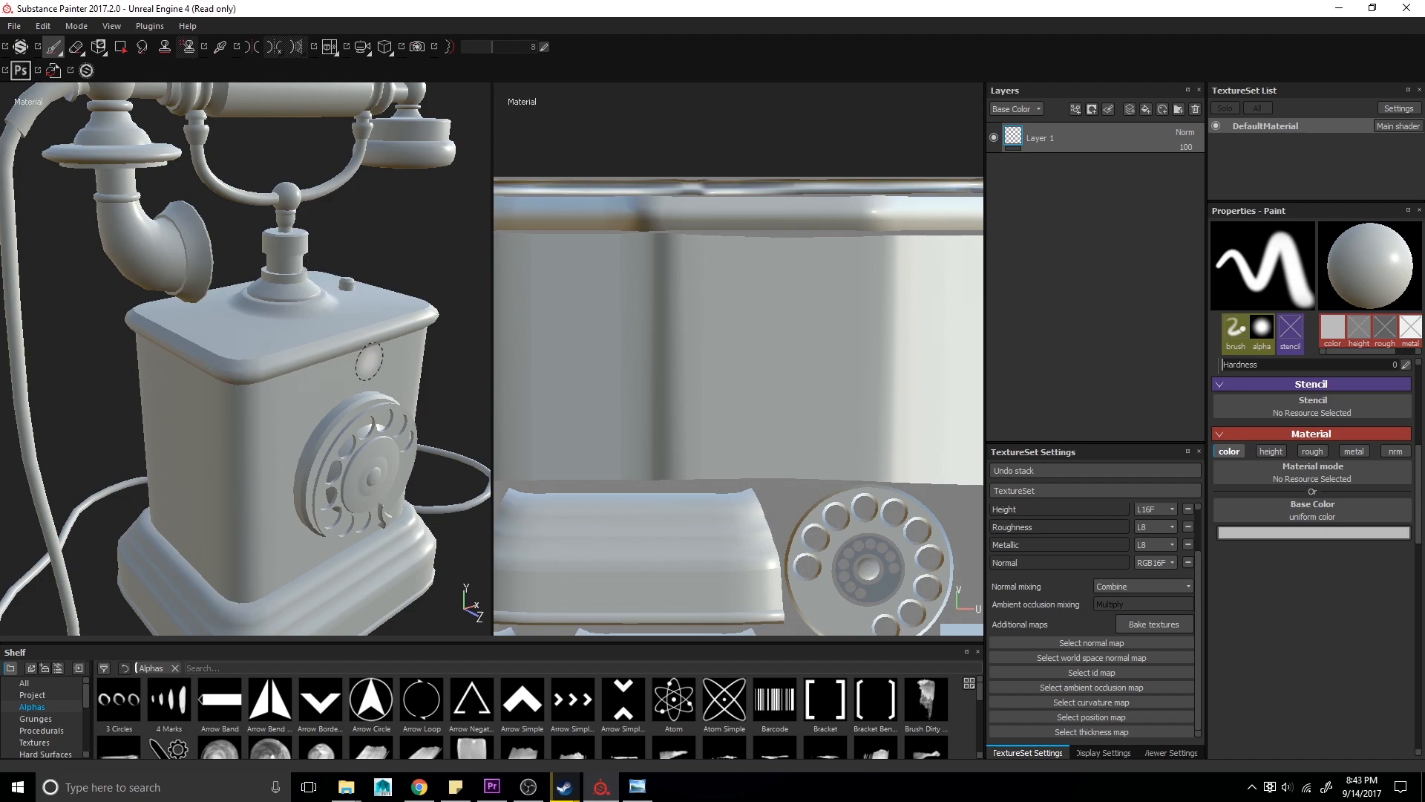
left_click(1154, 624)
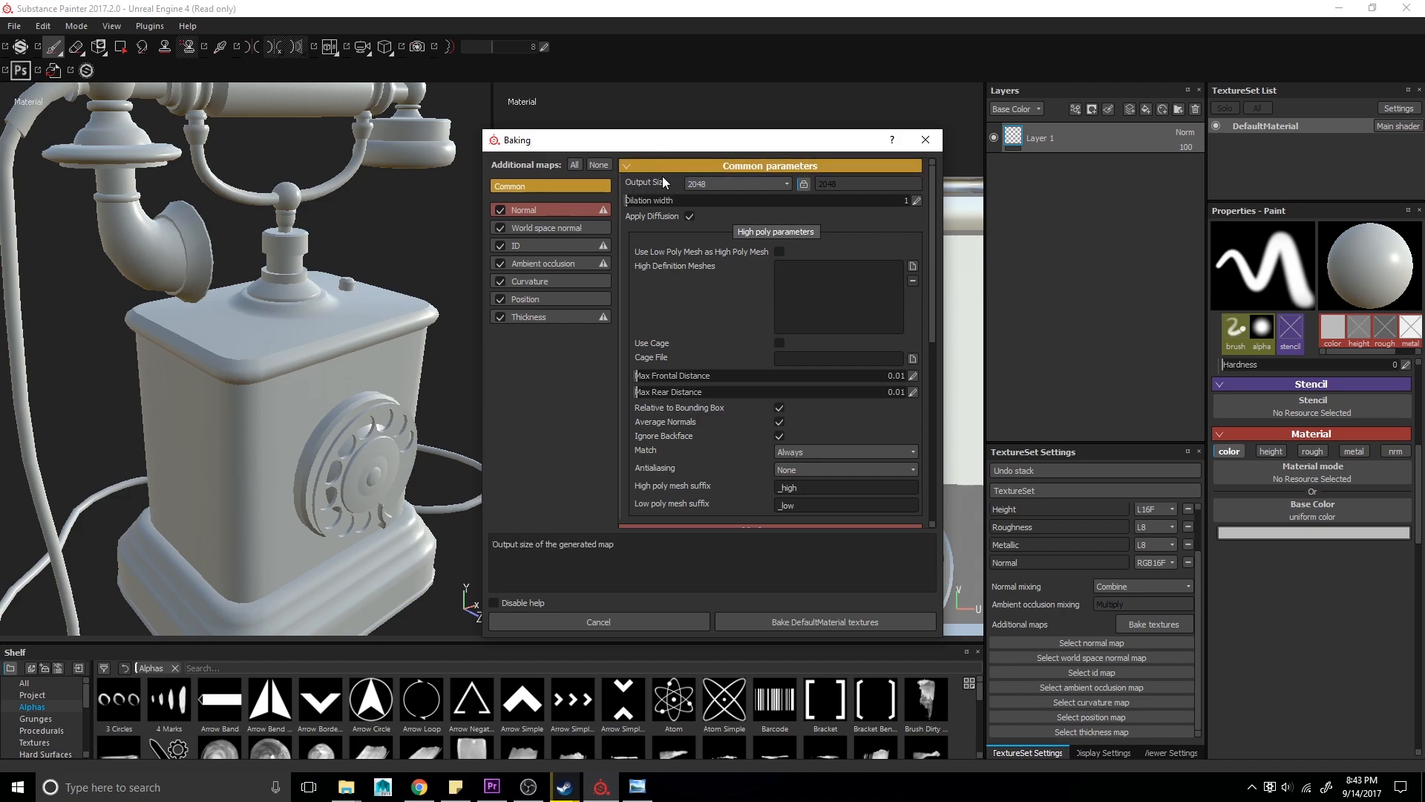
left_click(717, 184)
left_click(704, 260)
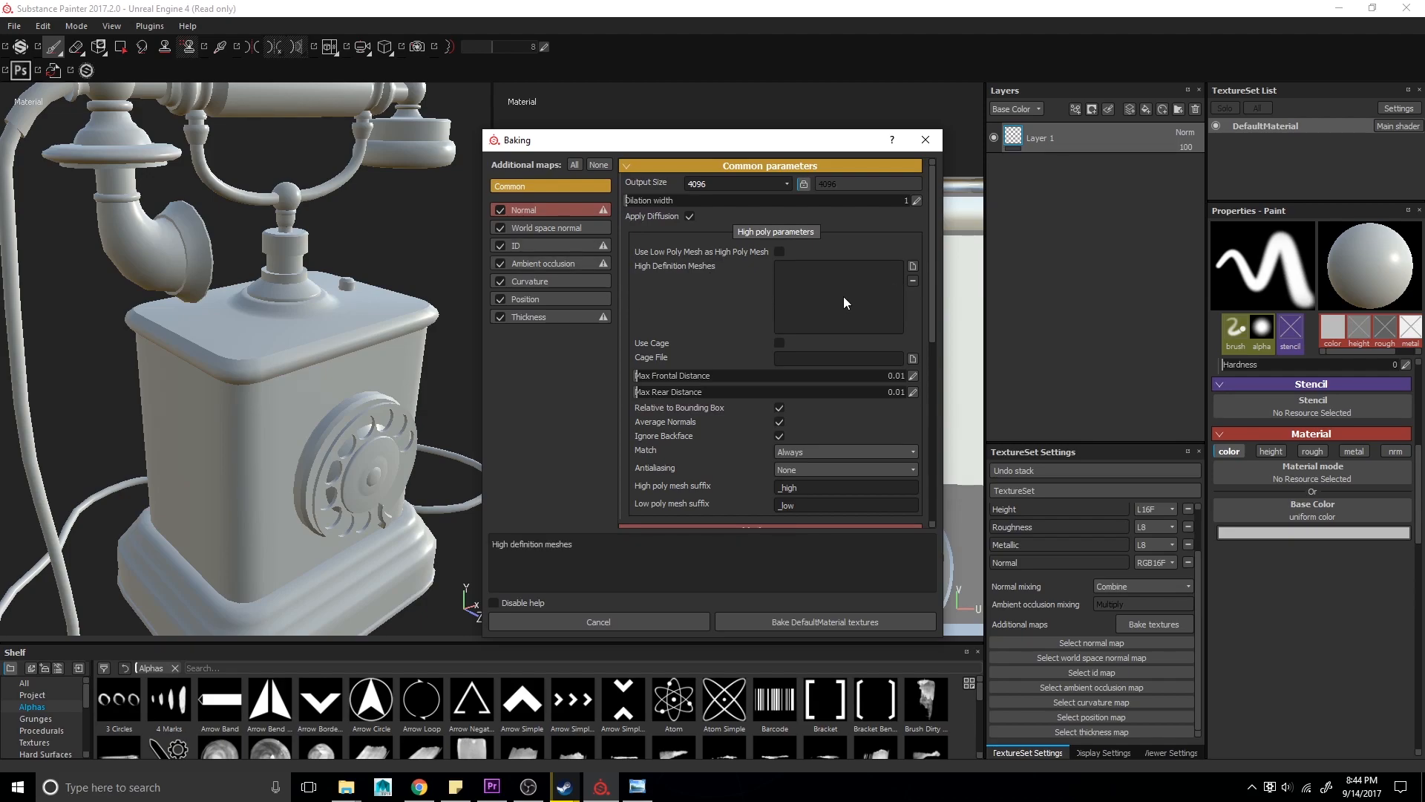
- Add telephone_highPoly.obj from the objExports folder as the high definition mesh
left_click(913, 267)
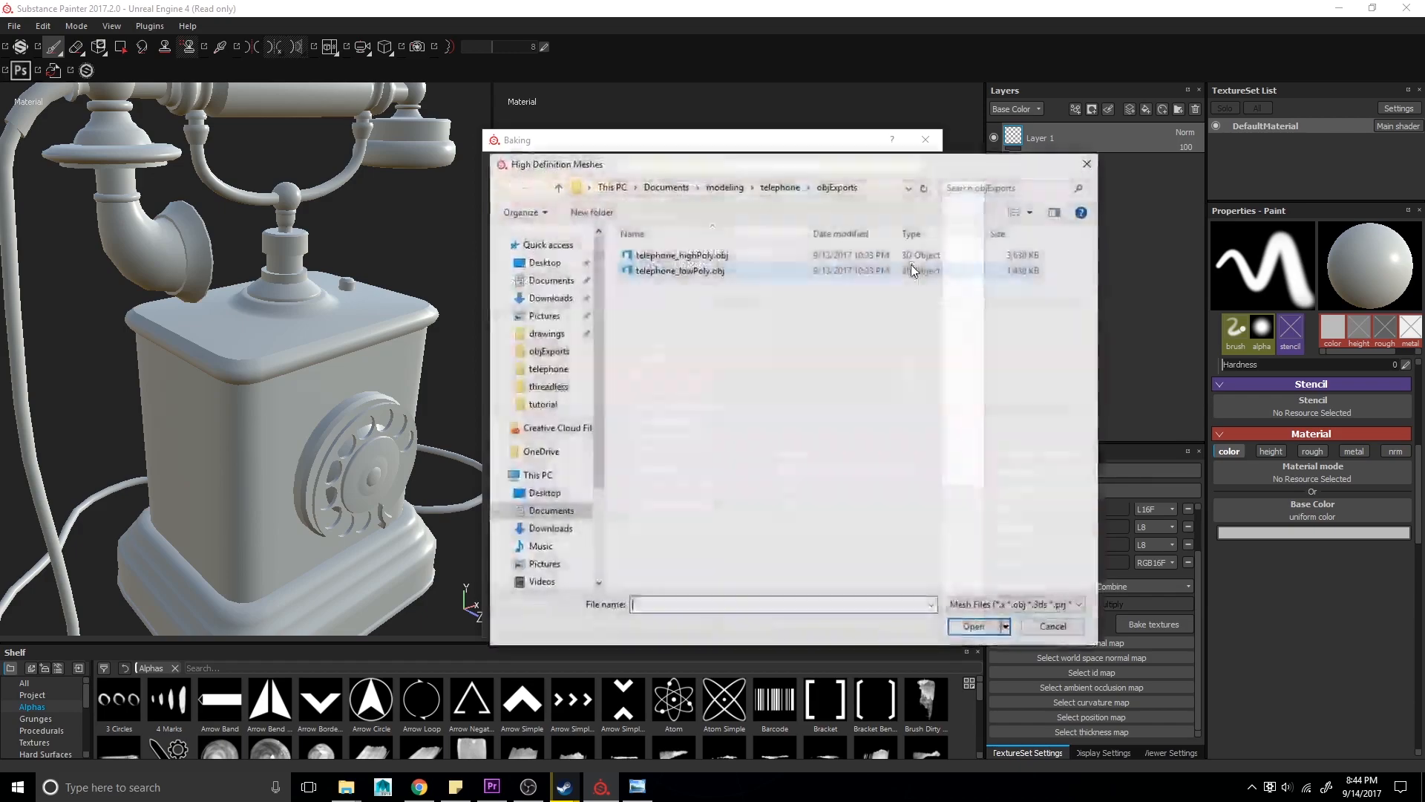
left_click(681, 254)
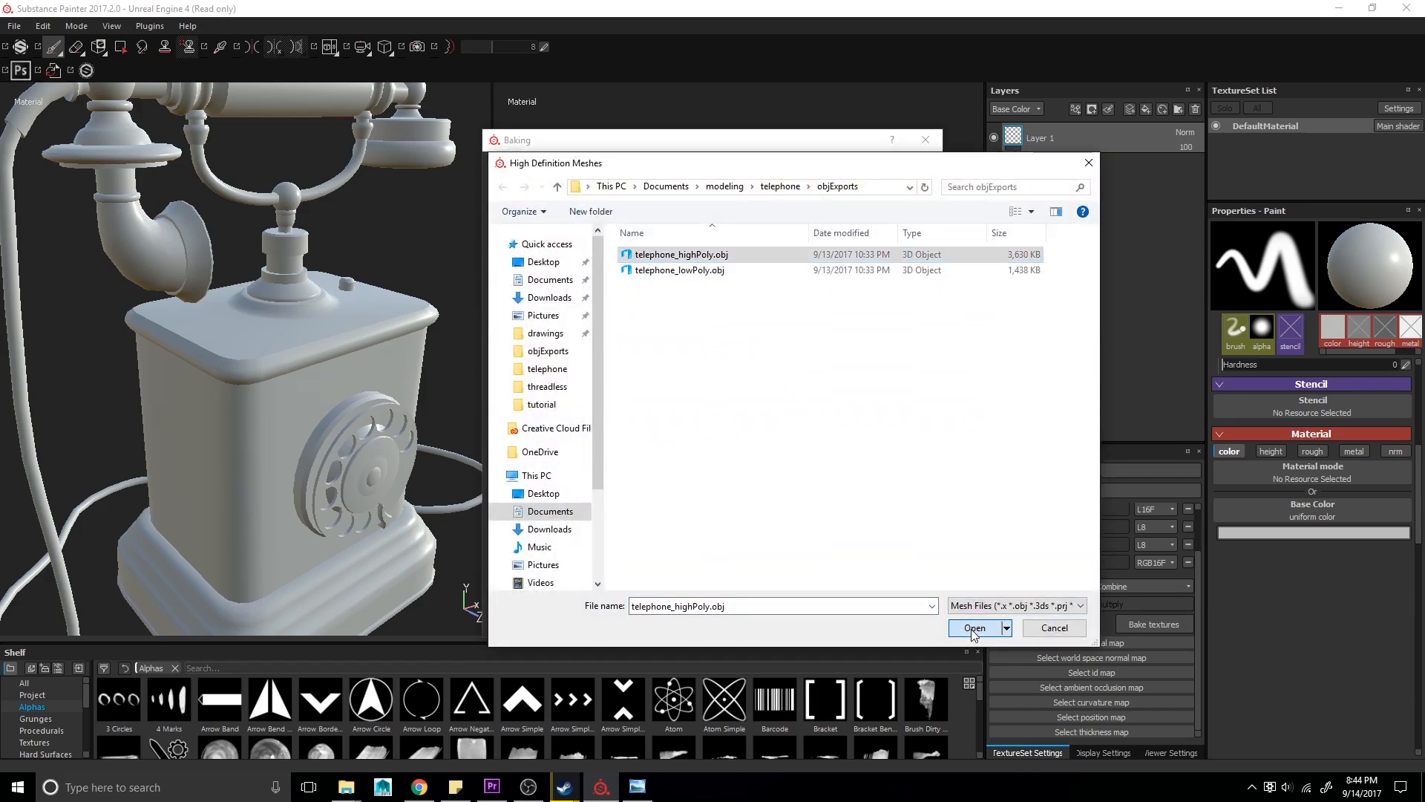
left_click(974, 628)
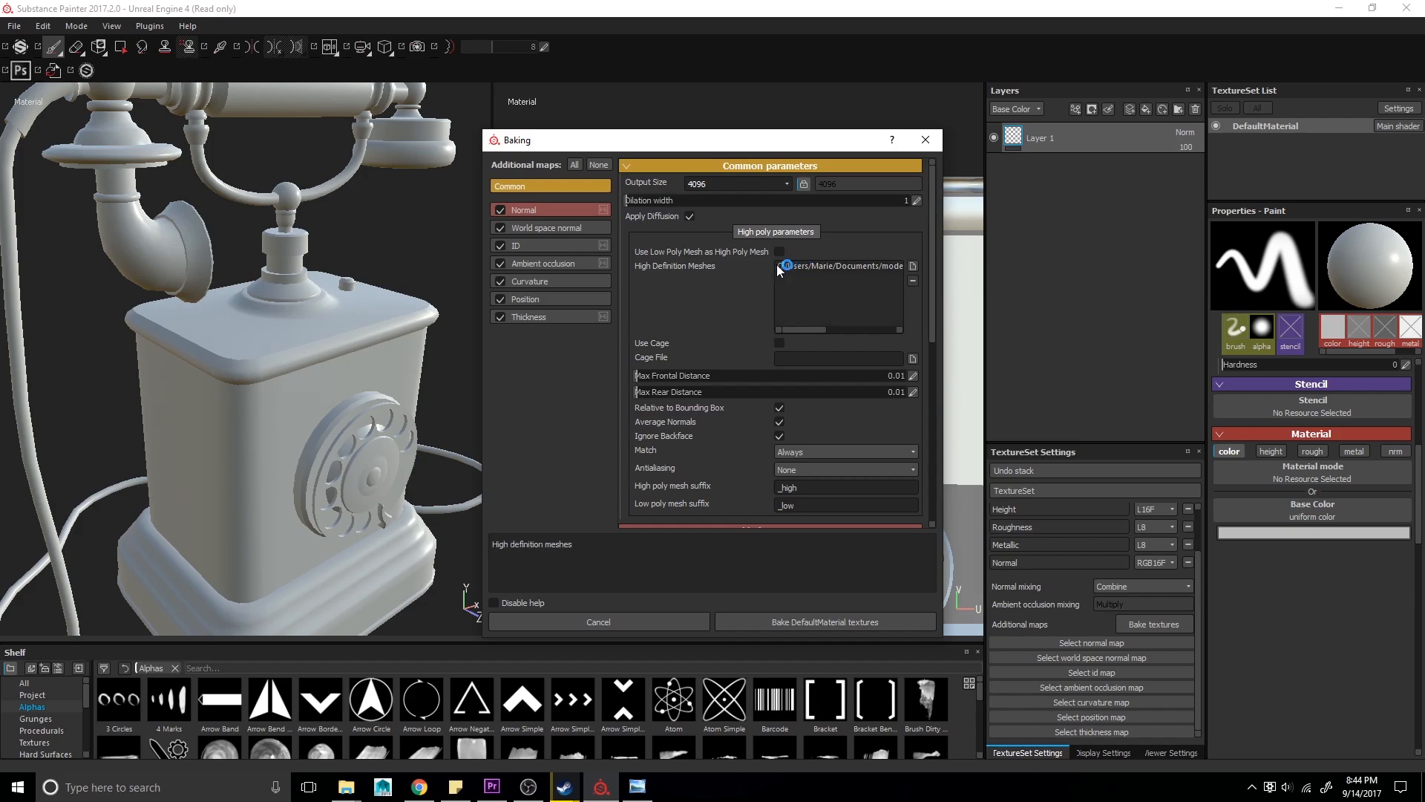
- Set the ID baker's color source to Polygroup/Submesh ID and bake the DefaultMaterial textures
left_click(537, 208)
left_click(536, 221)
left_click(544, 242)
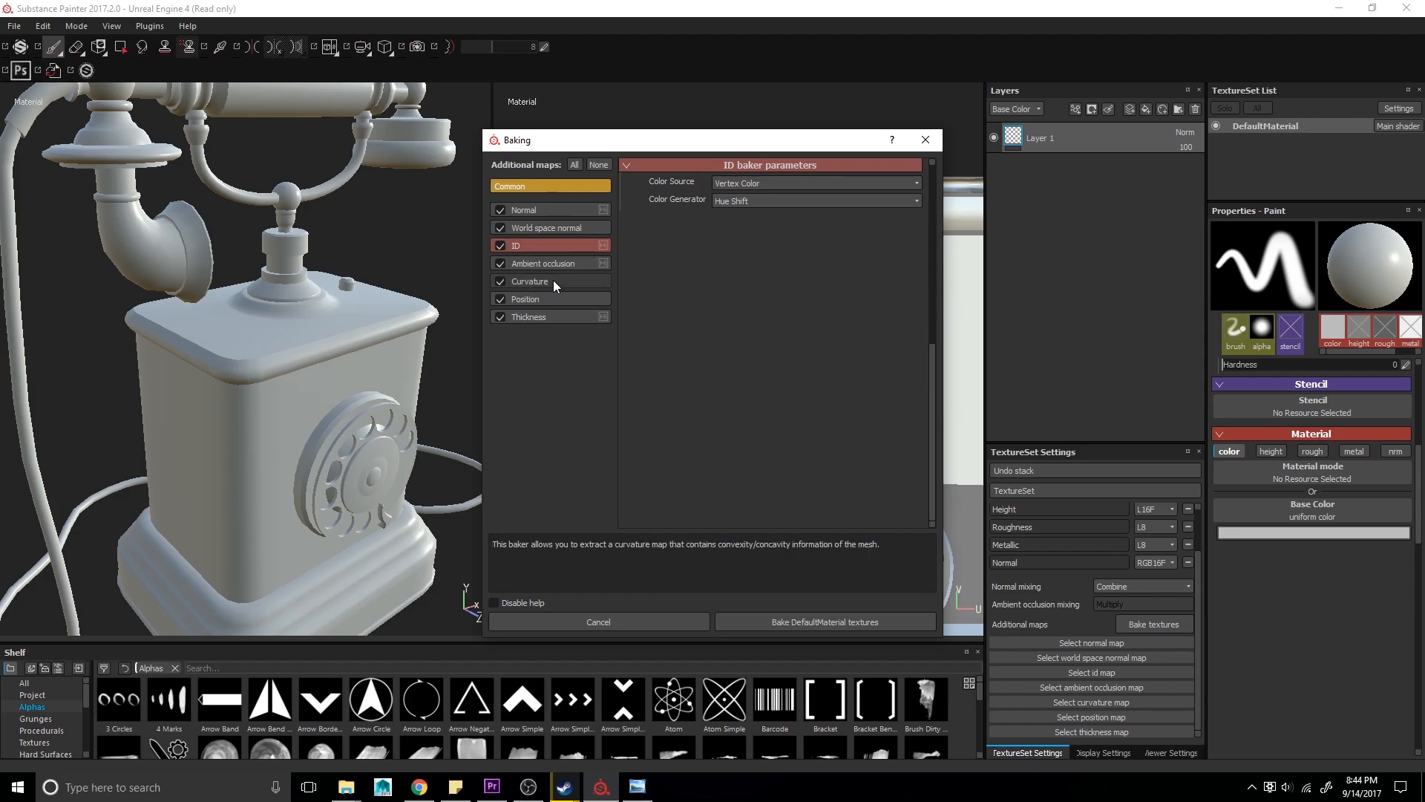
left_click(746, 184)
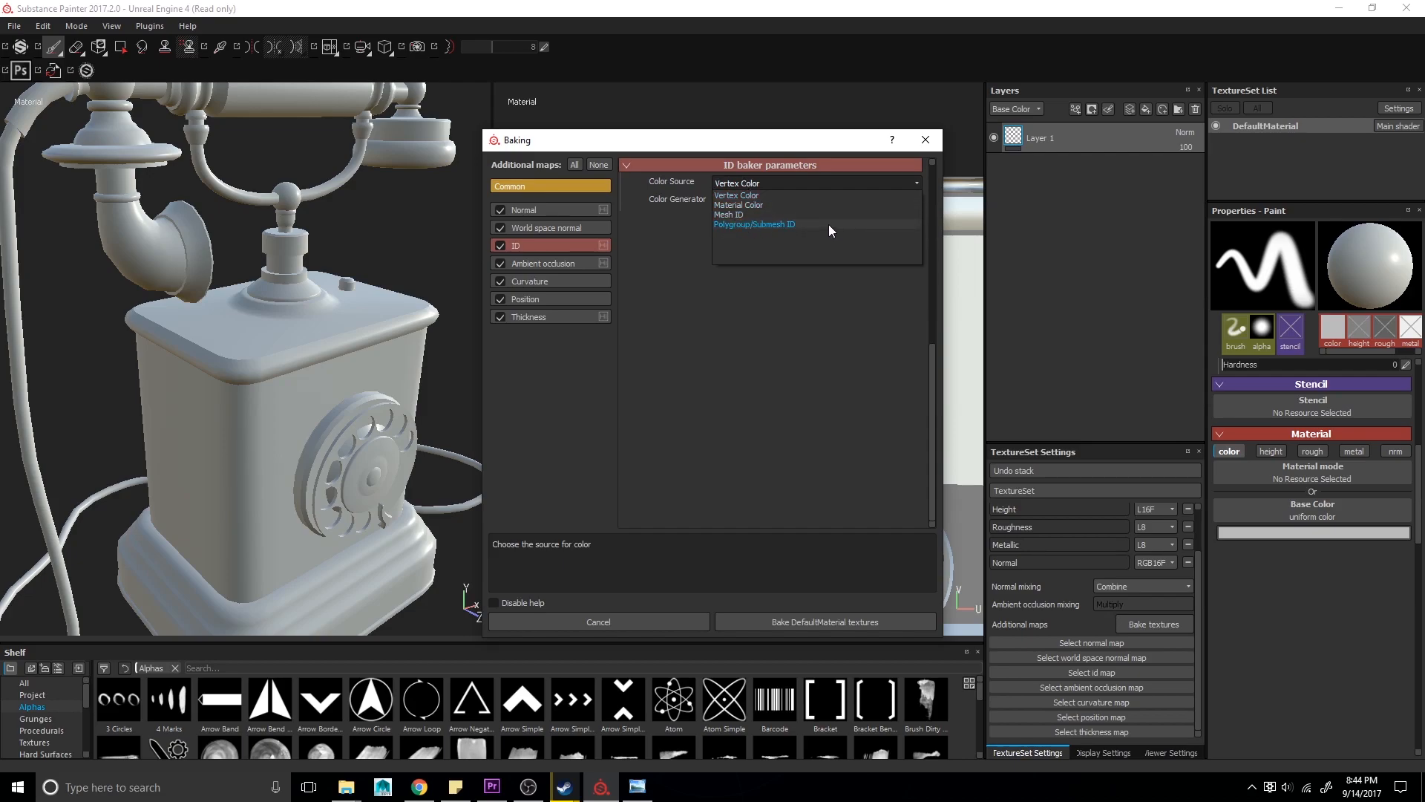
left_click(730, 227)
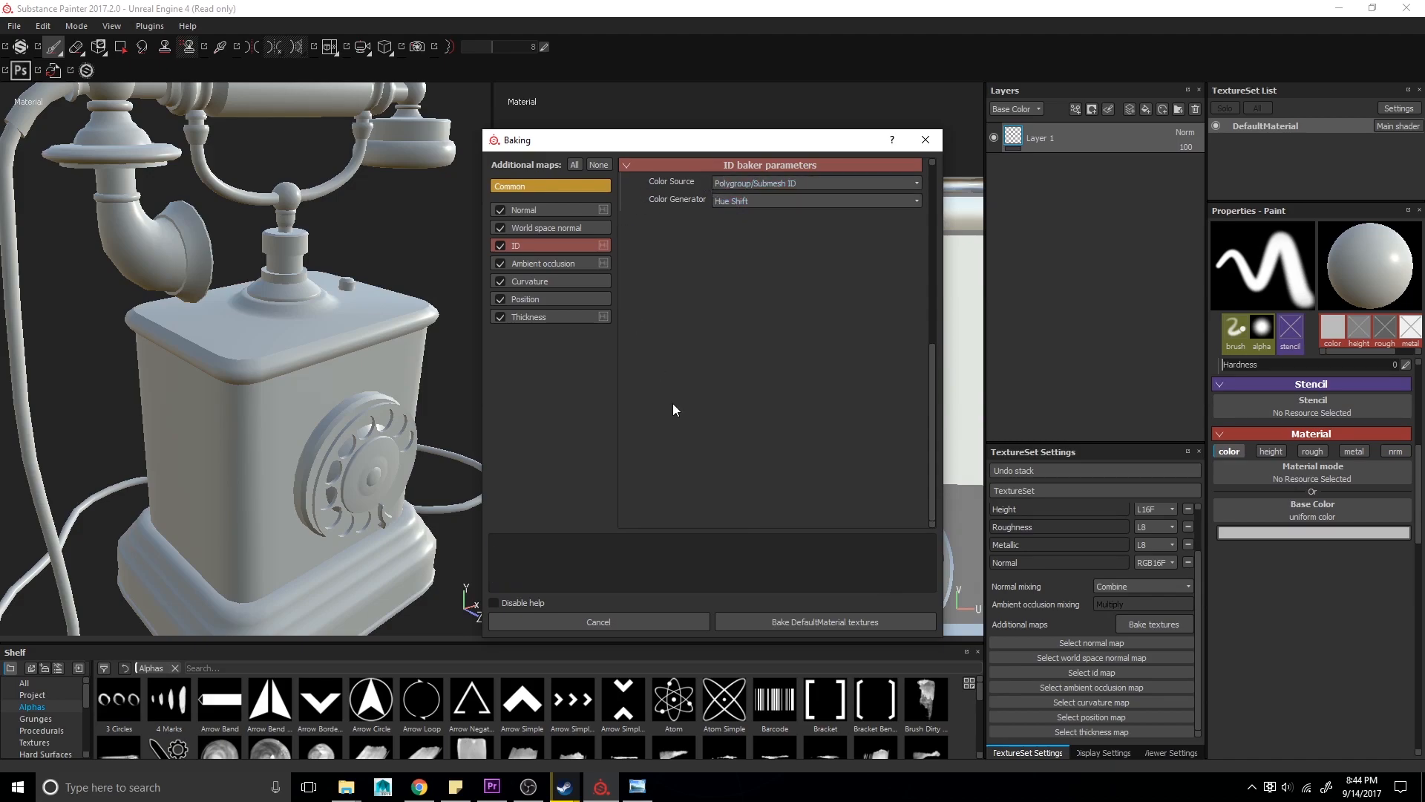
left_click(821, 624)
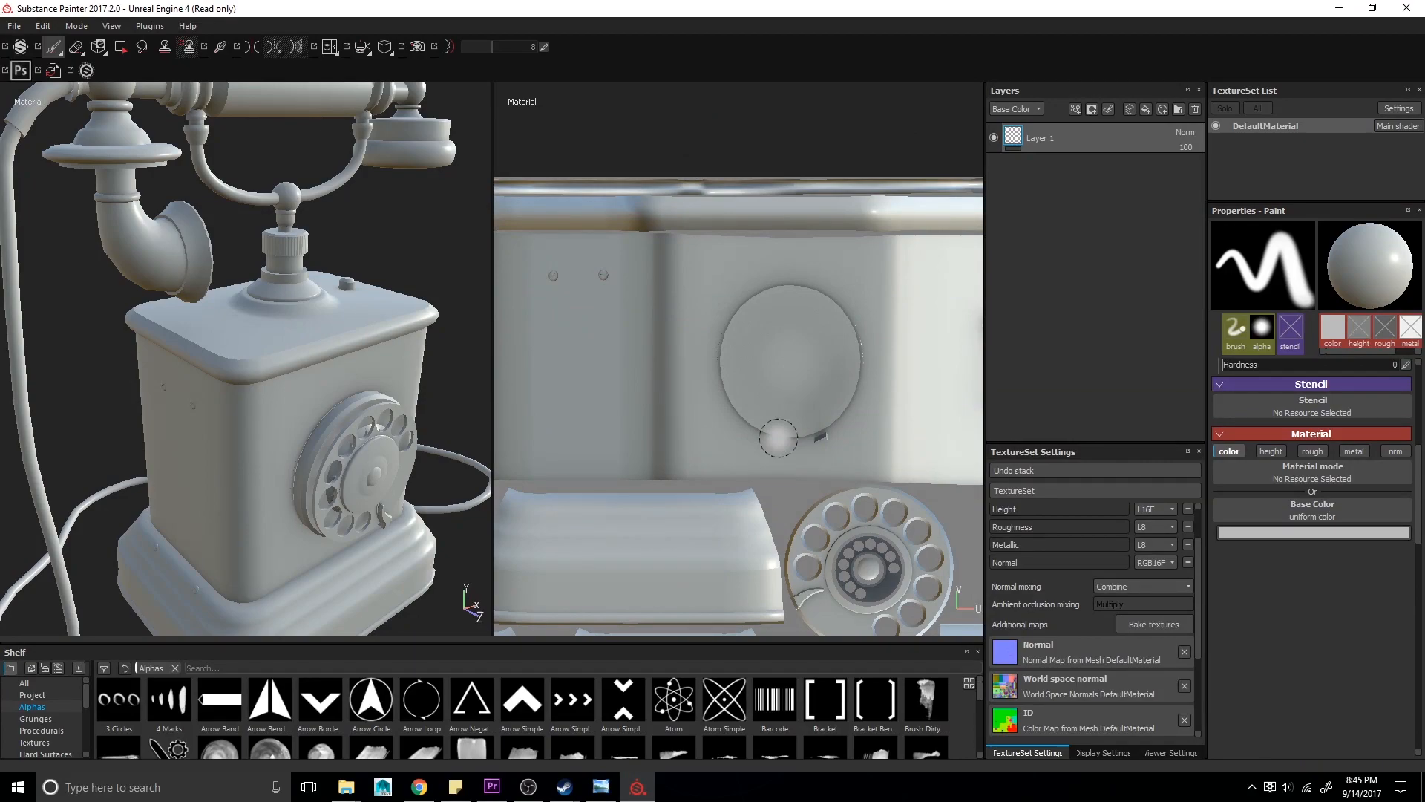
- Inspect the baked normal map across the telephone model in the viewport
left_click_drag(371, 446, 298, 391, "alt")
middle_click_drag(298, 390, 205, 227, "alt")
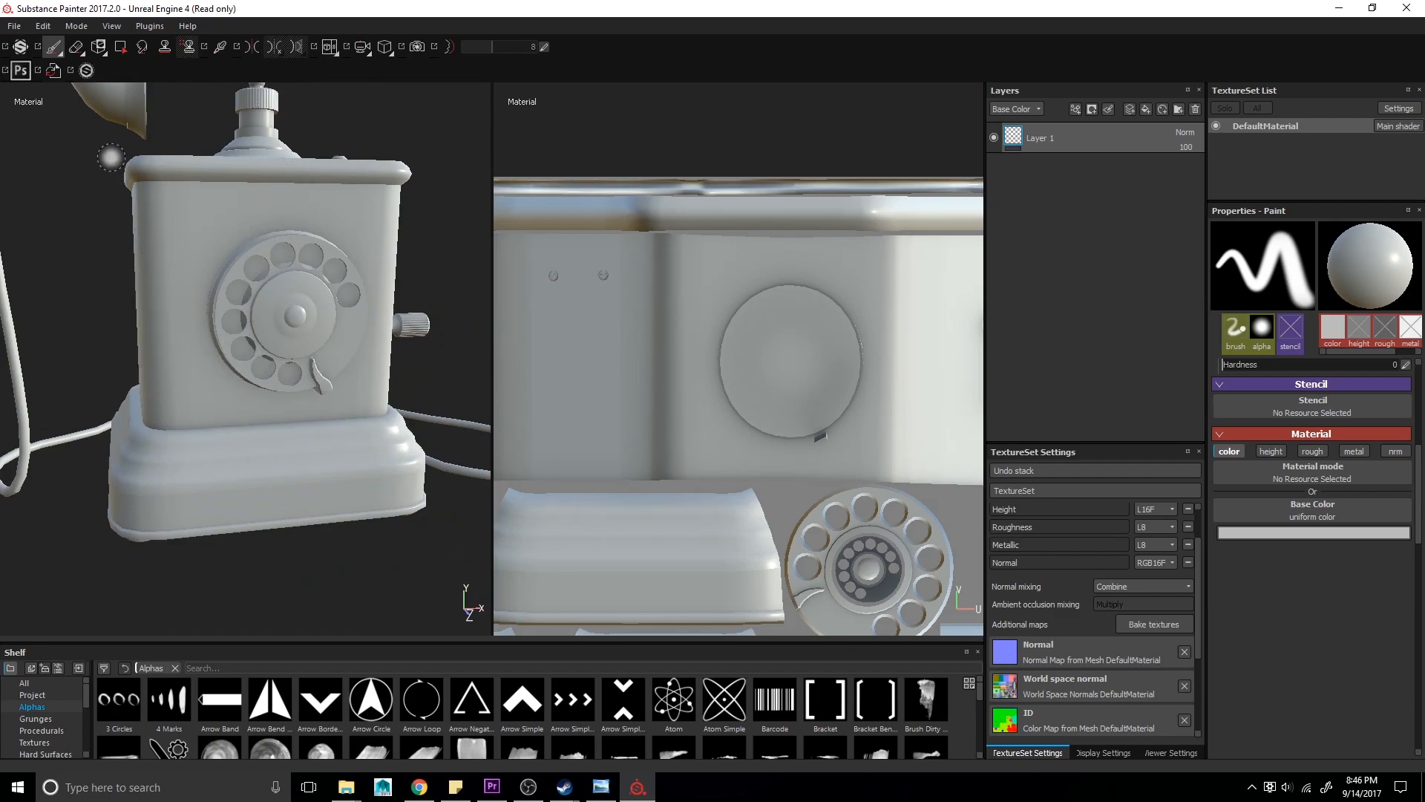
key("f")
scroll(1044, 660, "down", 3)
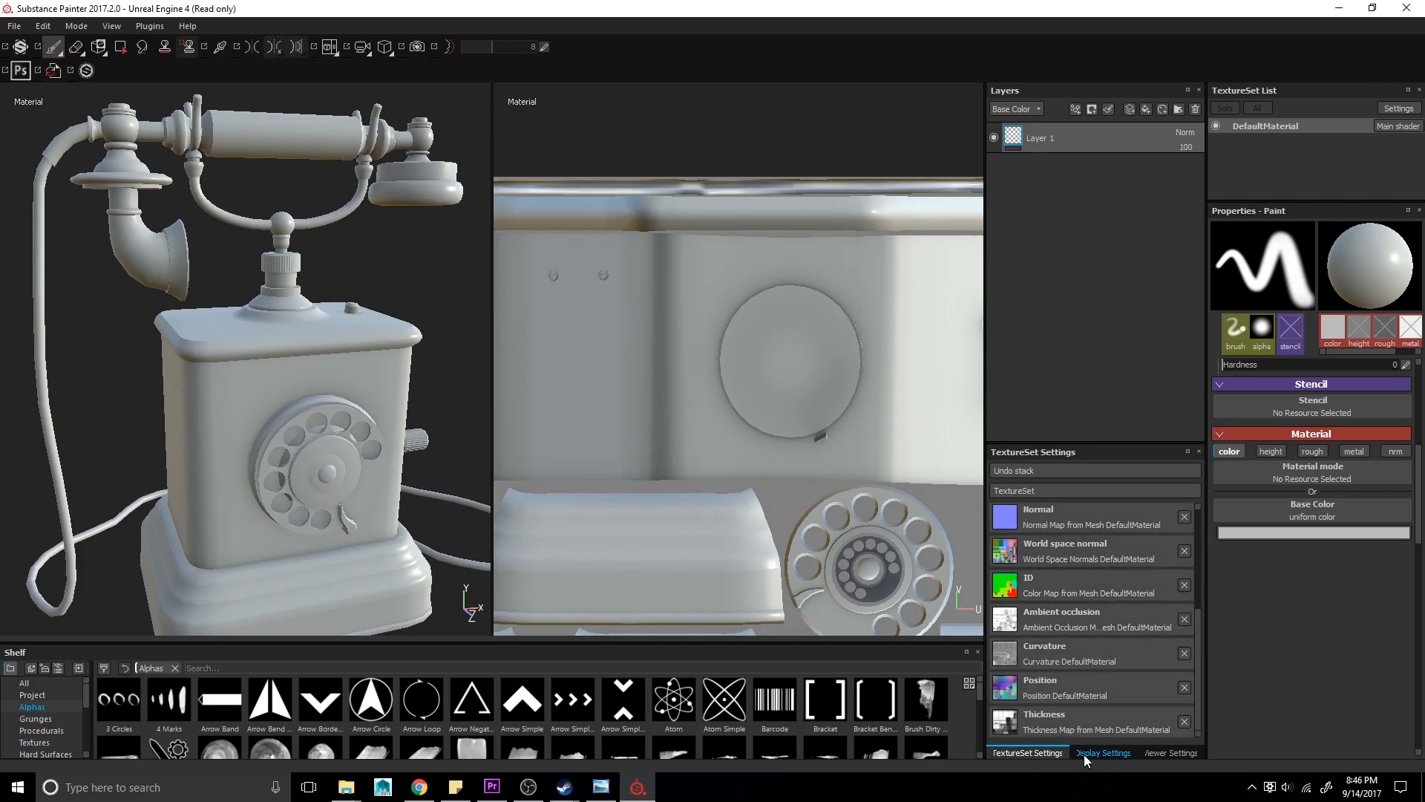
left_click_drag(140, 477, 194, 455, "alt")
right_click_drag(194, 454, 233, 425, "alt")
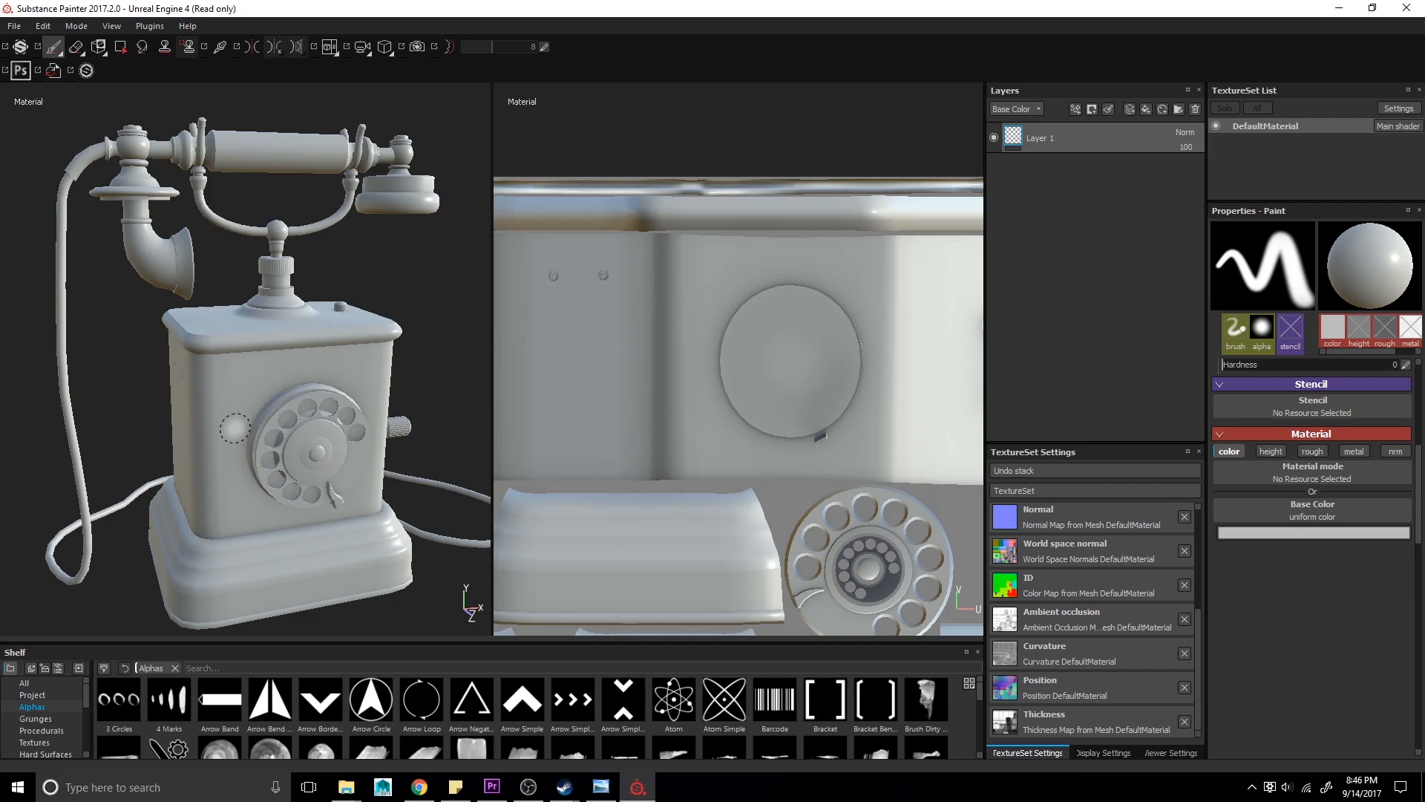
key("b")
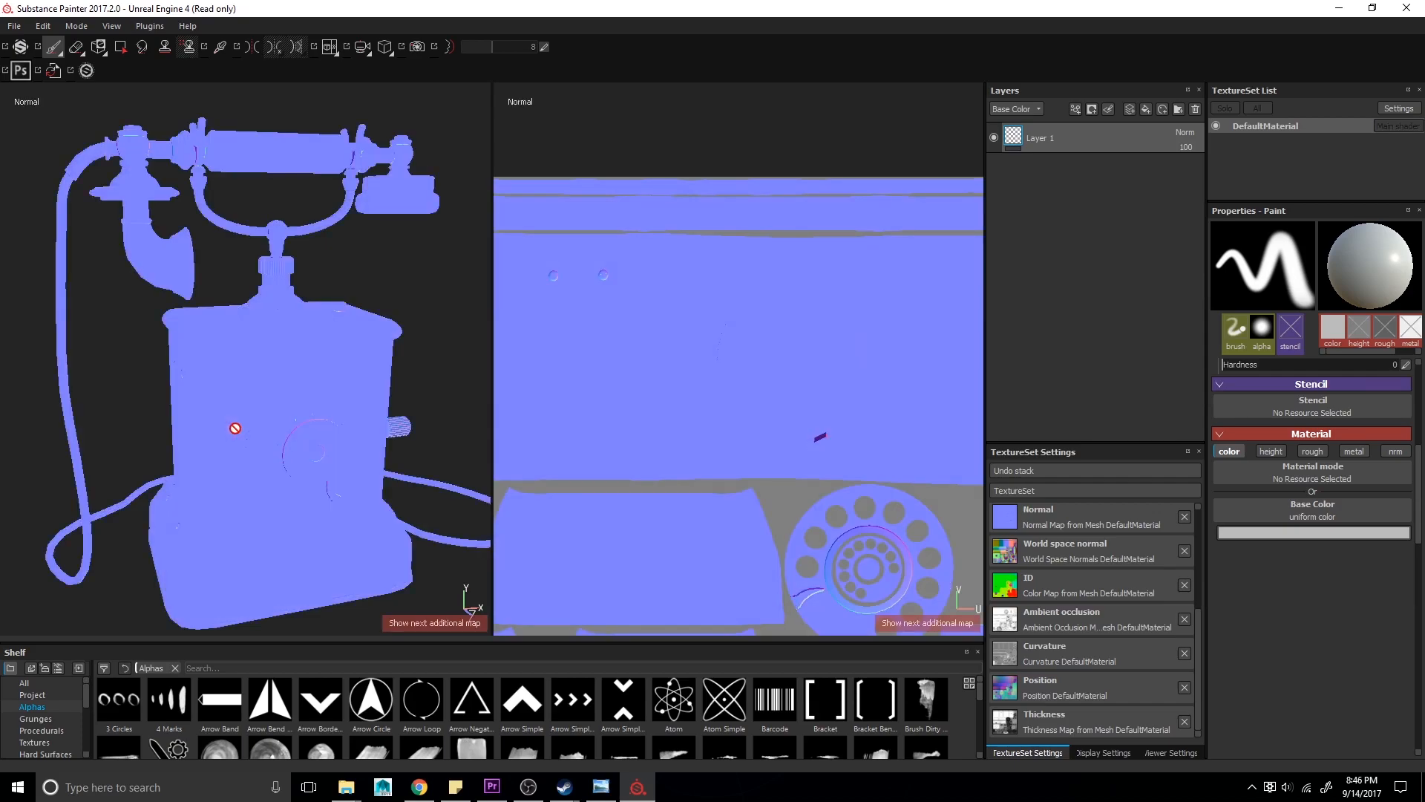
right_click_drag(328, 198, 237, 361, "alt")
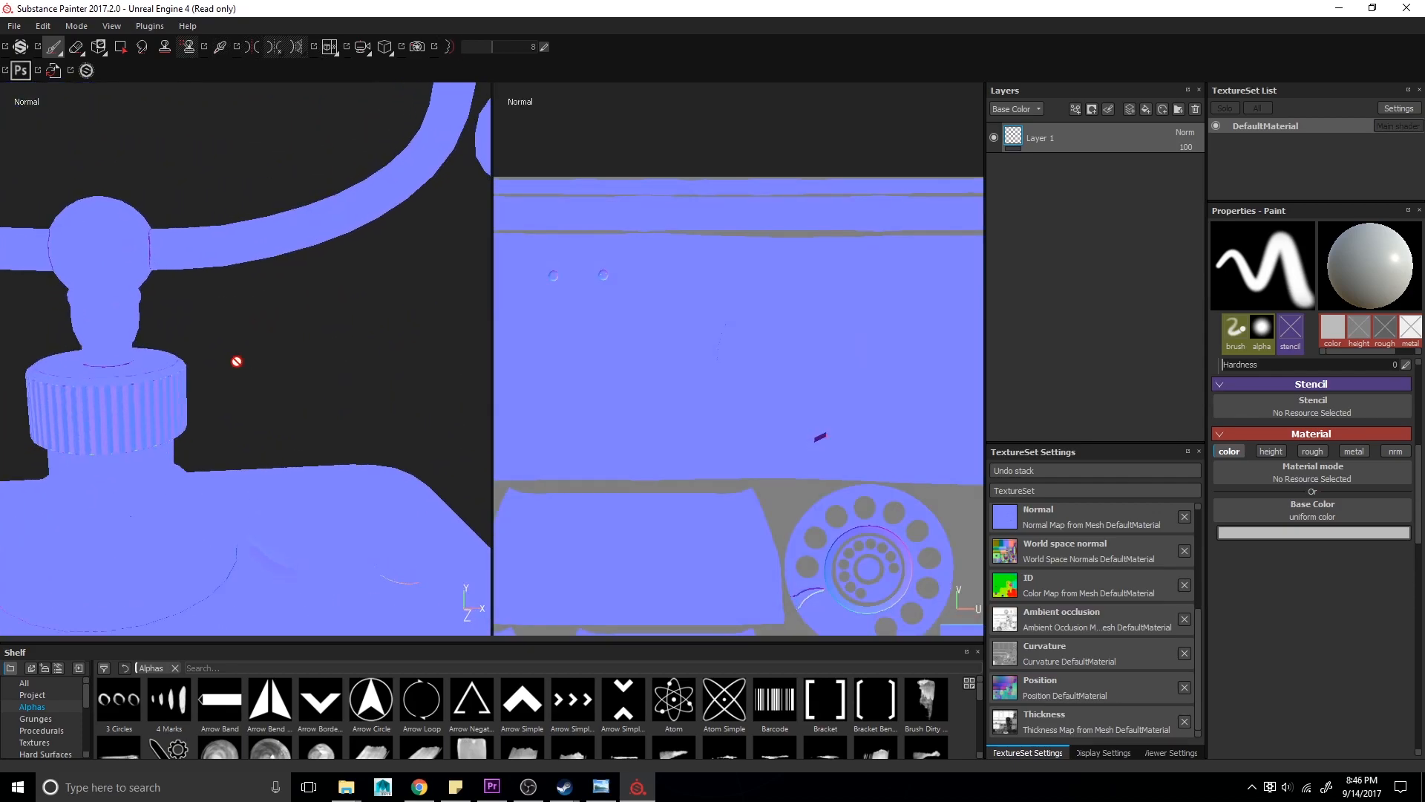
scroll(300, 302, "down", 3)
scroll(202, 364, "up", 5)
scroll(175, 419, "down", 4)
left_click_drag(173, 425, 334, 314, "alt")
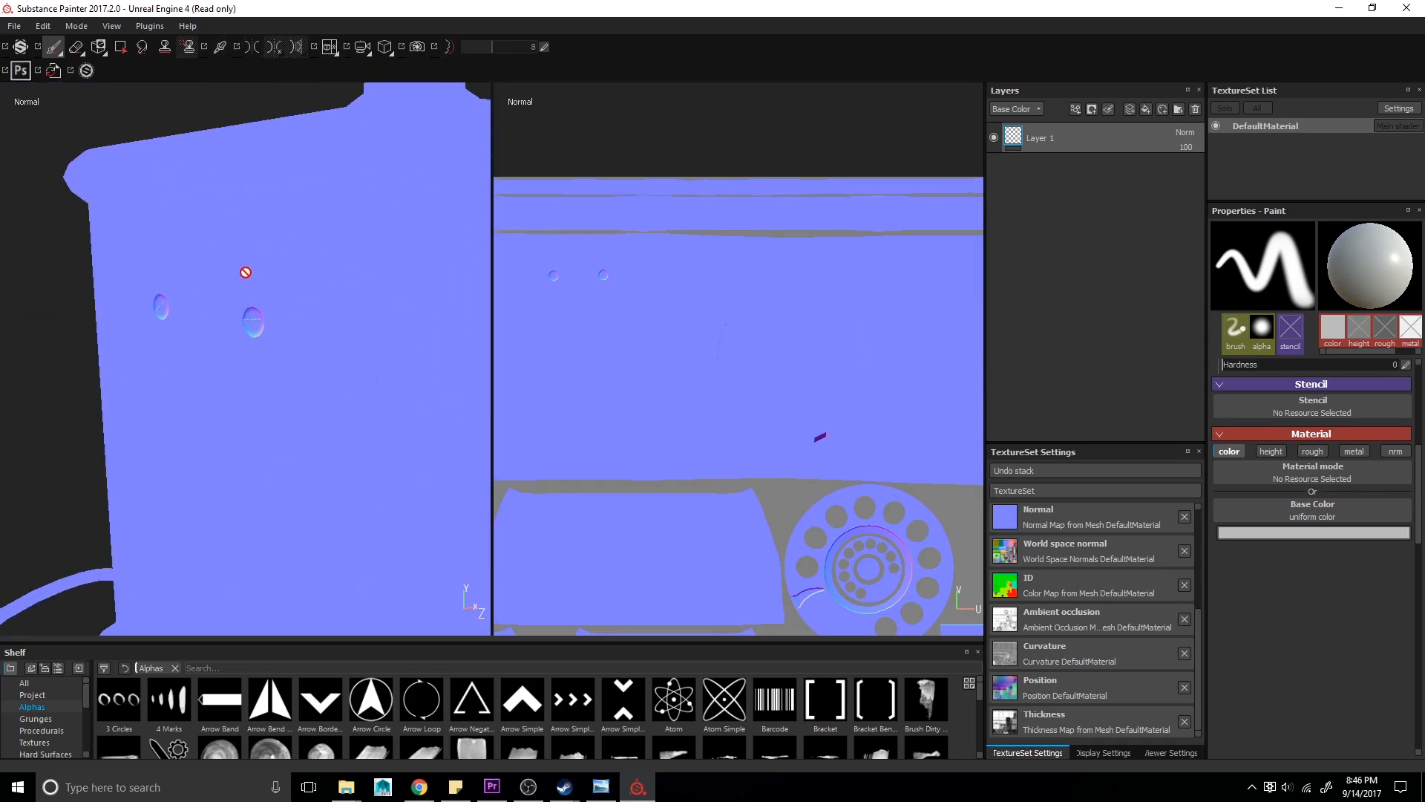
left_click_drag(291, 334, 298, 337, "alt")
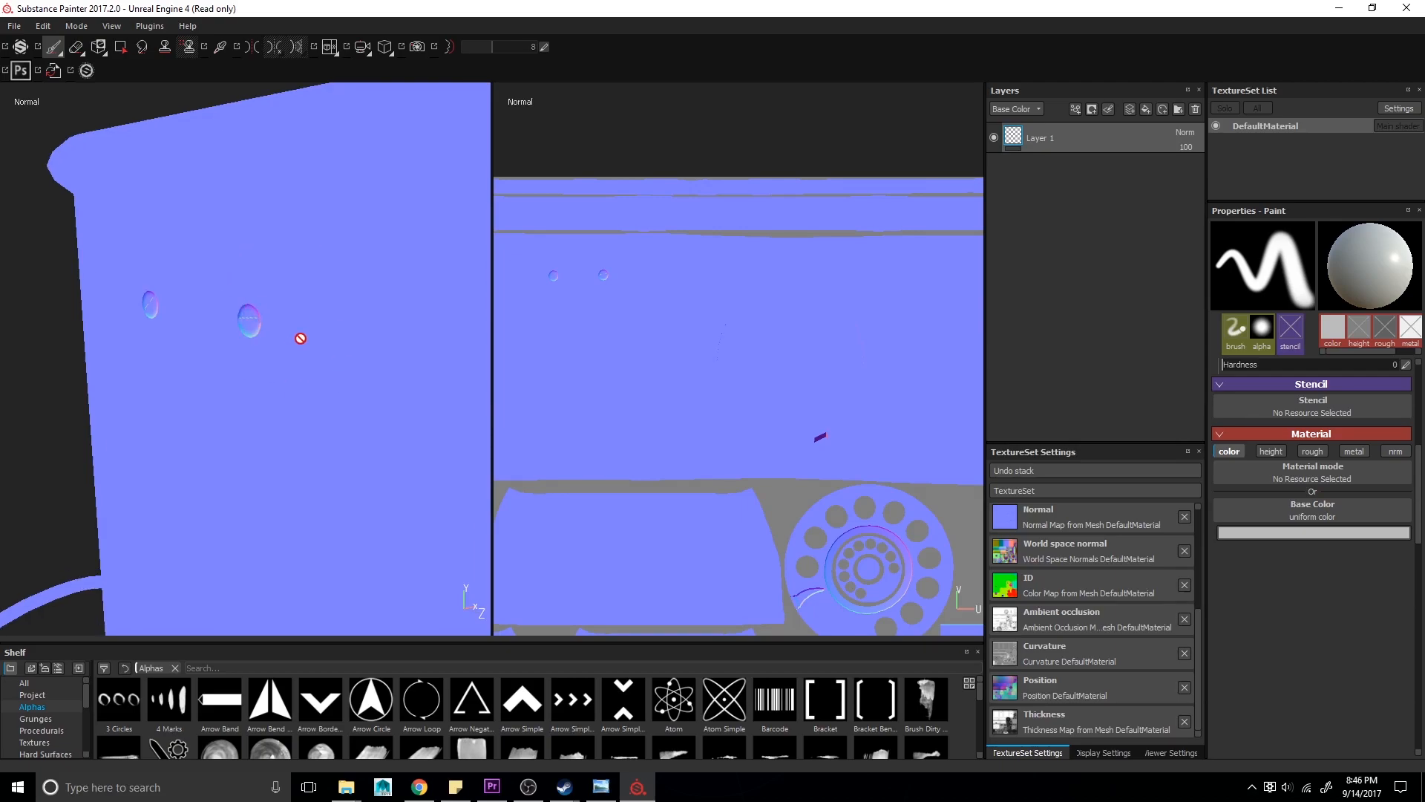
right_click_drag(298, 337, 226, 388, "alt")
left_click_drag(226, 389, 201, 348, "alt")
right_click_drag(345, 340, 343, 434, "alt")
left_click_drag(347, 427, 113, 395, "alt")
left_click_drag(311, 406, 340, 415, "alt")
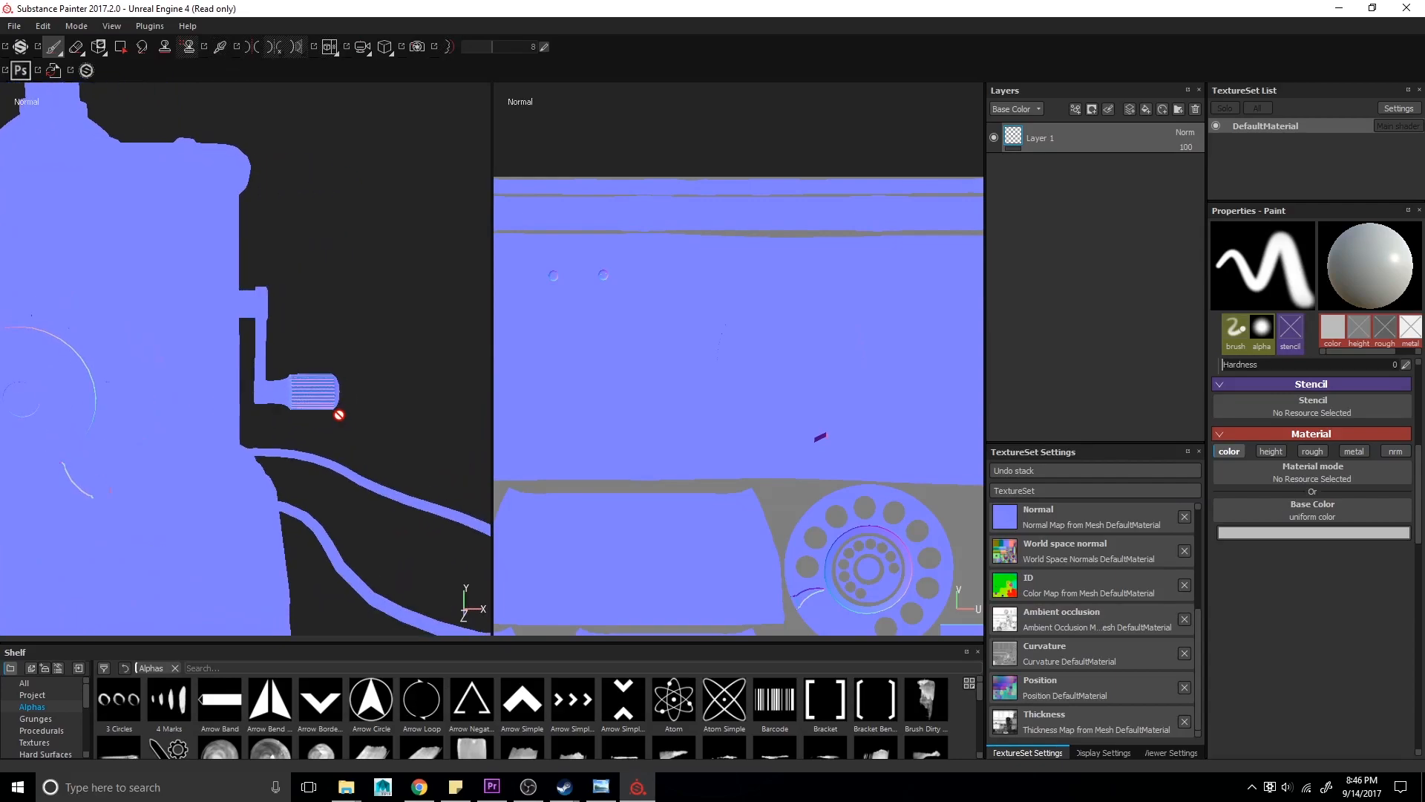
- Switch the viewport to the baked world space normal map and inspect it around the telephone
middle_click_drag(339, 414, 396, 444, "alt")
right_click_drag(397, 444, 349, 443, "alt")
middle_click_drag(311, 428, 331, 441, "alt")
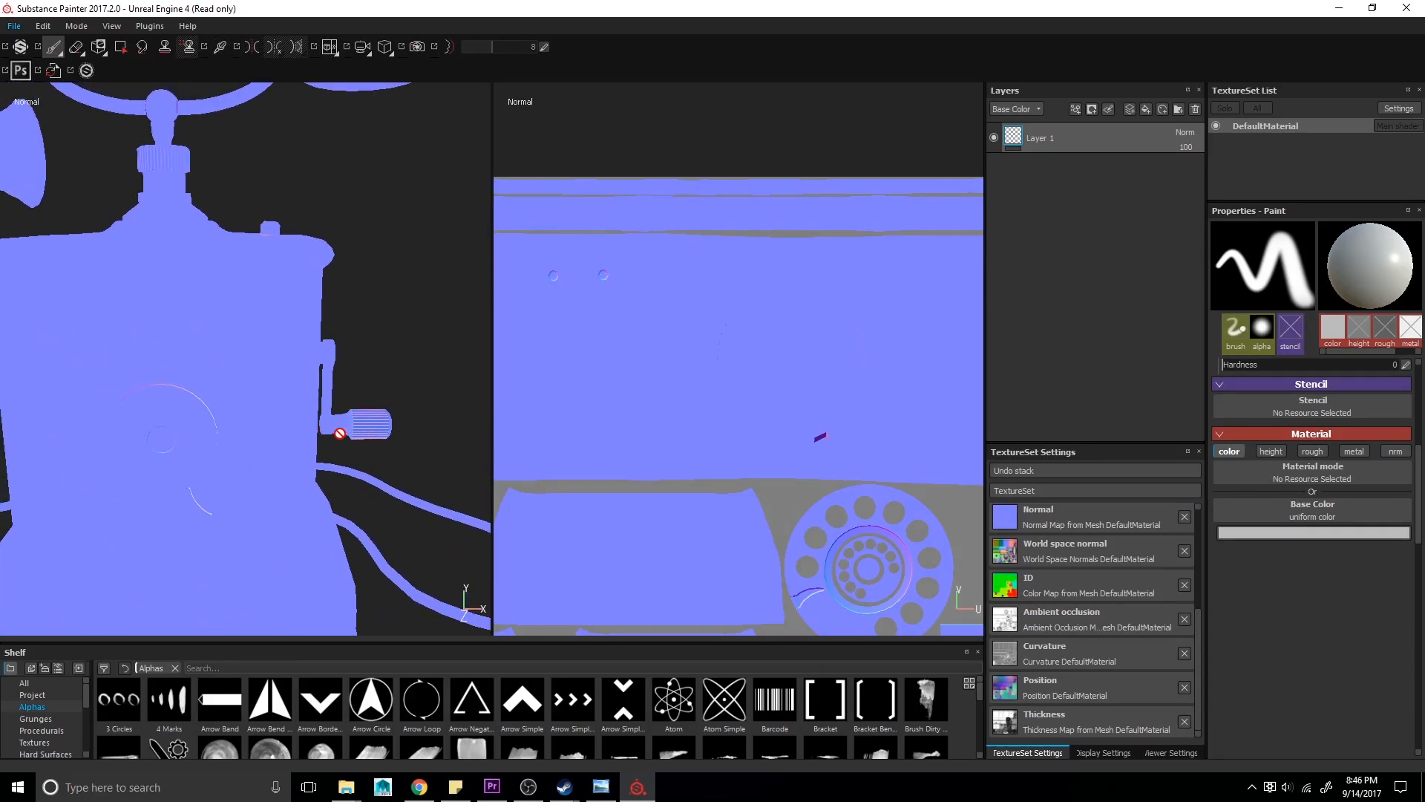
key("b")
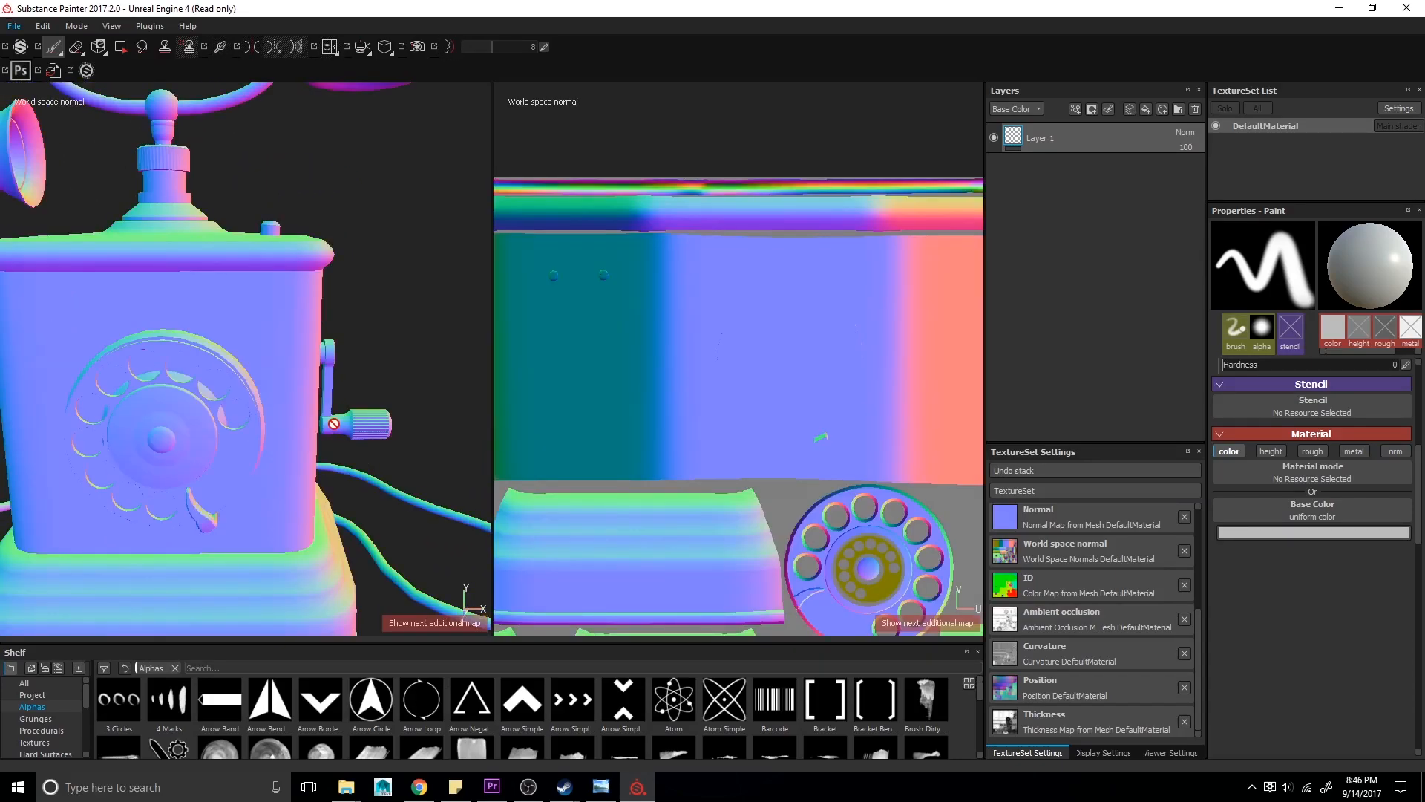
left_click_drag(334, 421, 319, 446, "alt")
right_click_drag(319, 446, 235, 416, "alt")
left_click_drag(235, 416, 253, 417, "alt")
middle_click_drag(253, 417, 404, 427, "alt")
right_click_drag(404, 426, 265, 357, "alt")
left_click_drag(265, 357, 187, 341, "alt")
left_click_drag(181, 397, 259, 405, "alt")
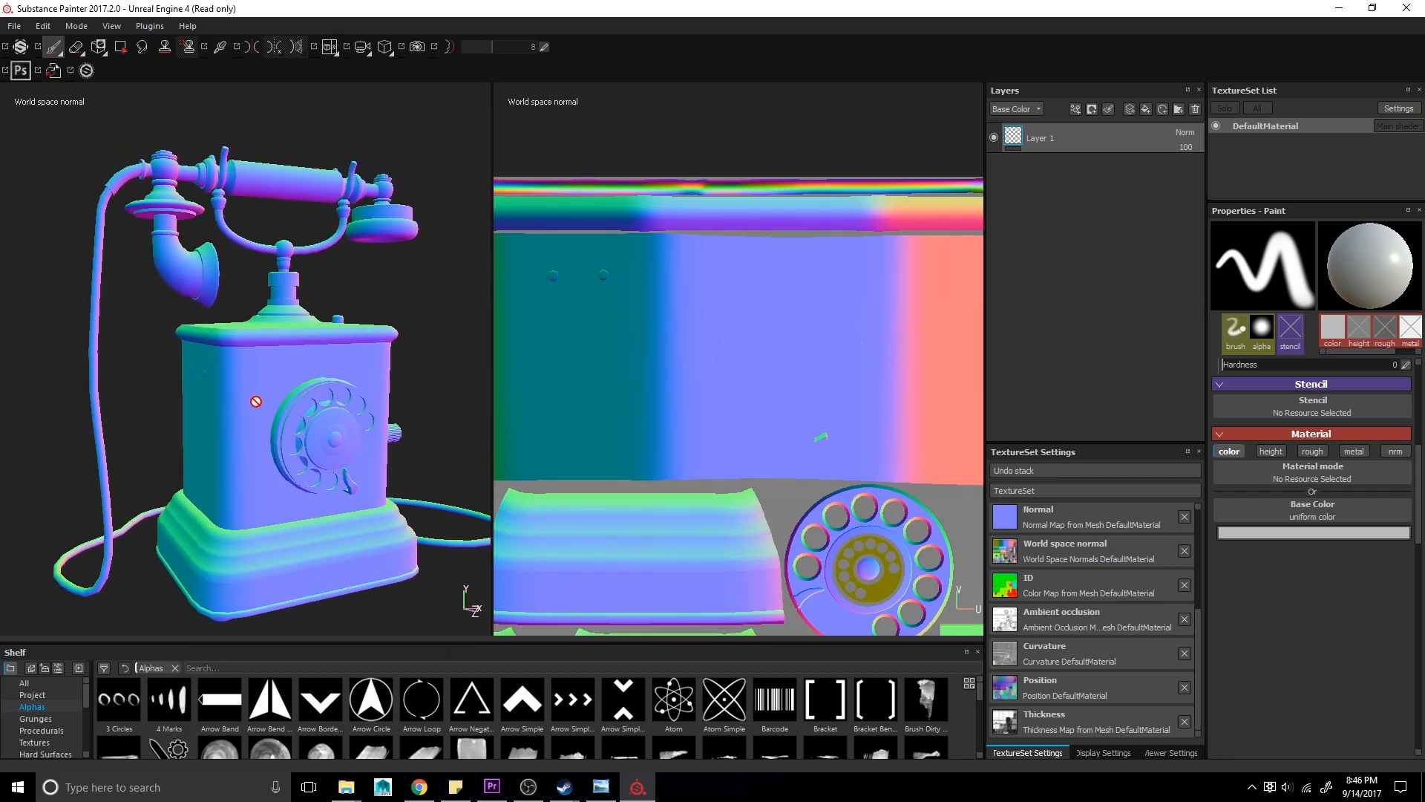
- Cycle through the baked ID, ambient occlusion, curvature and thickness maps, then return to the material view
key("b")
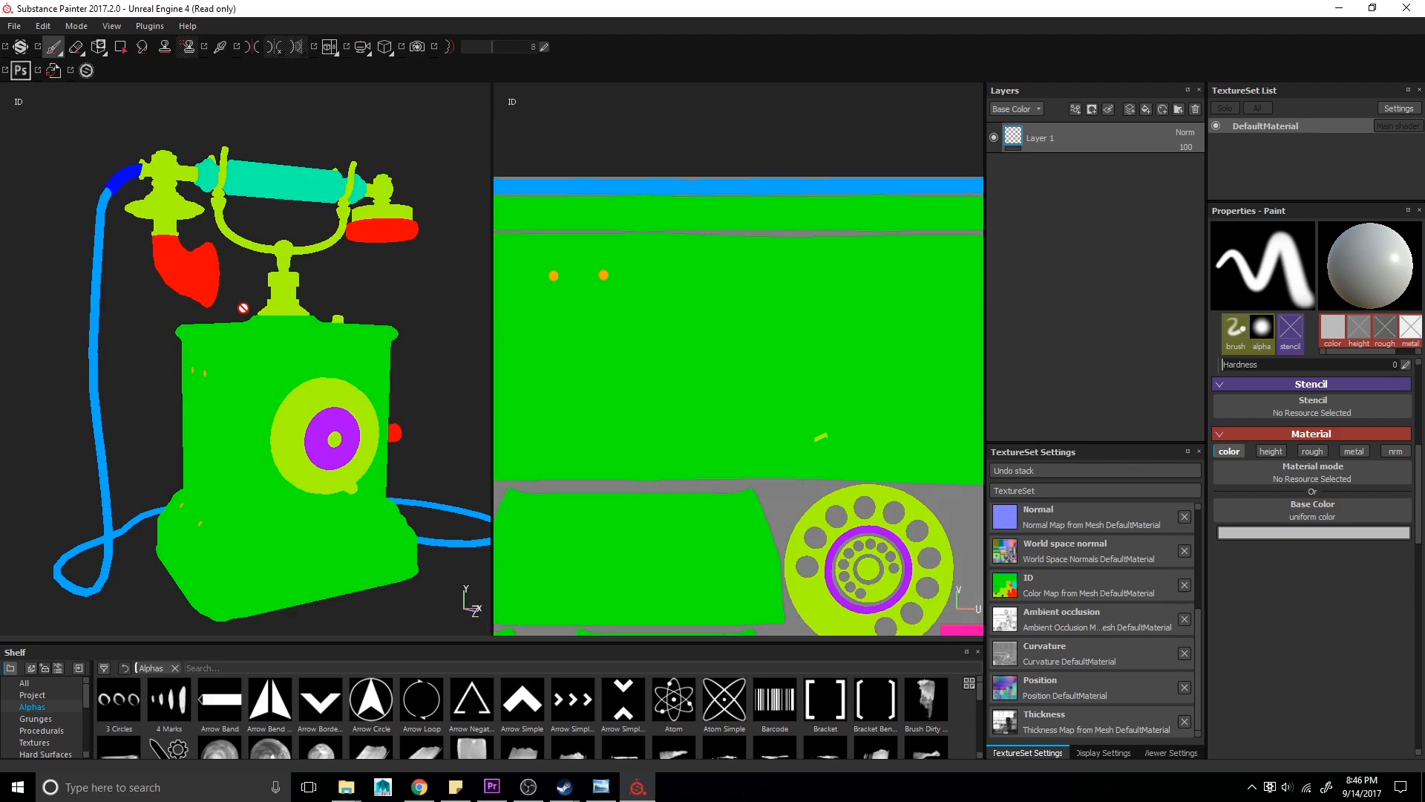
left_click_drag(412, 401, 366, 437, "alt")
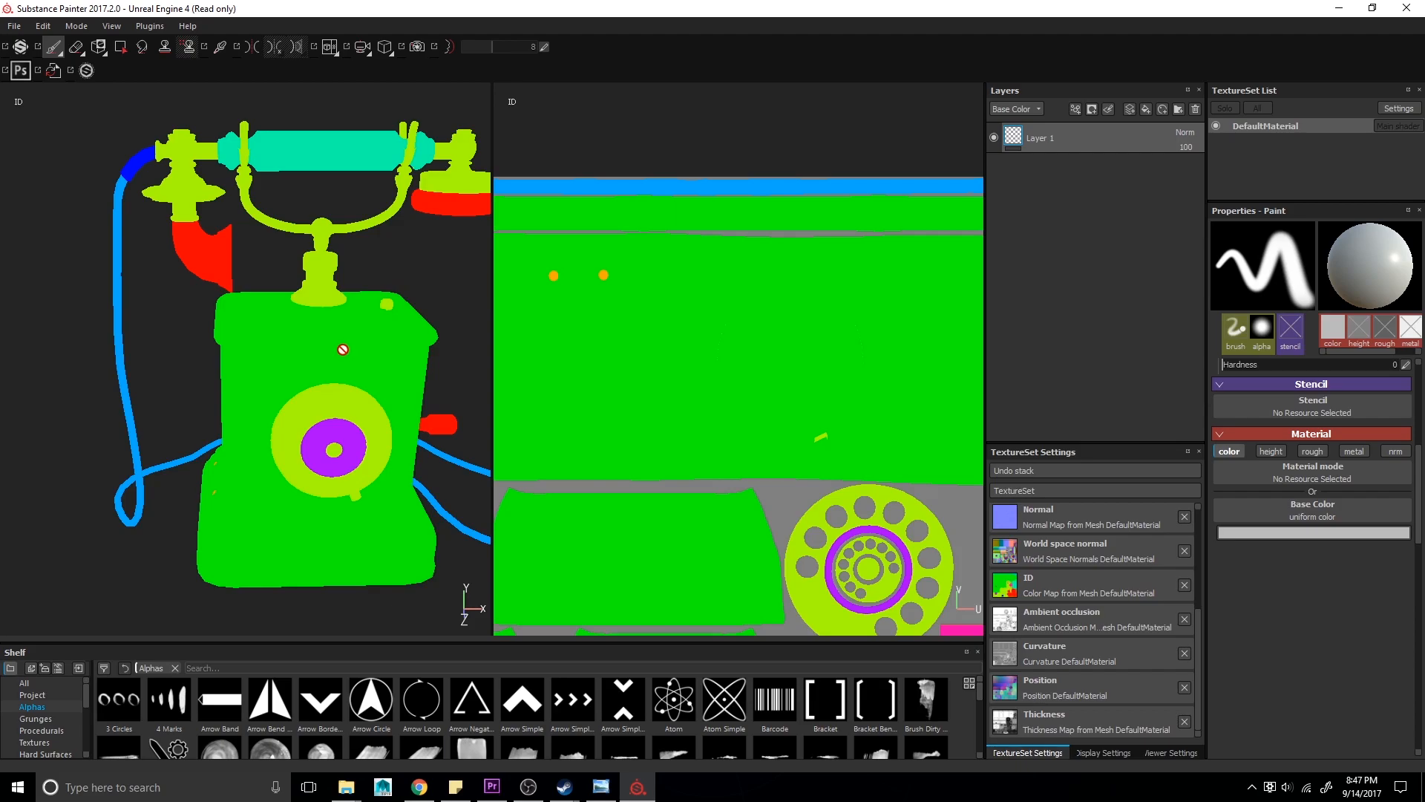
key("b")
key("b")
key("b")
key("b")
key("b")
key("b")
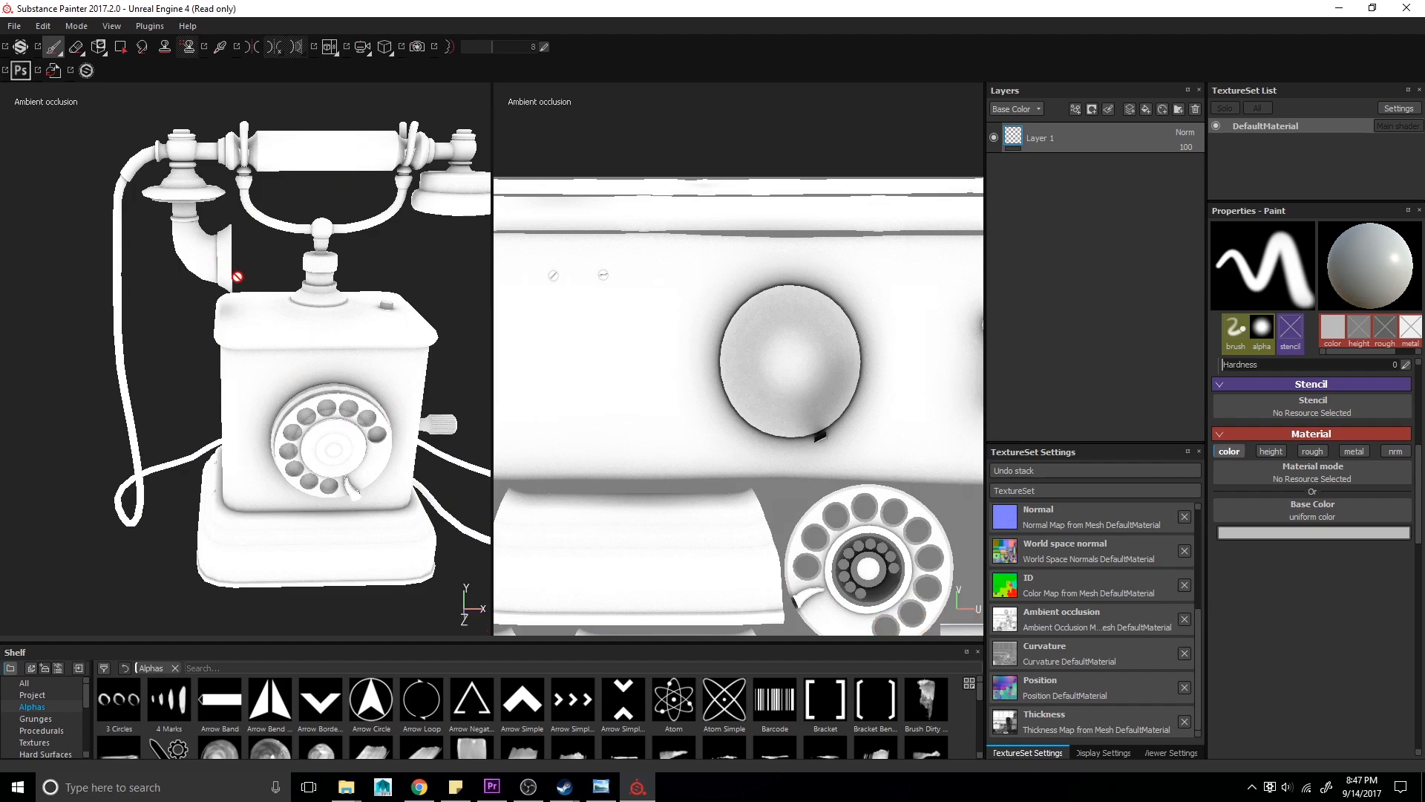
key("b")
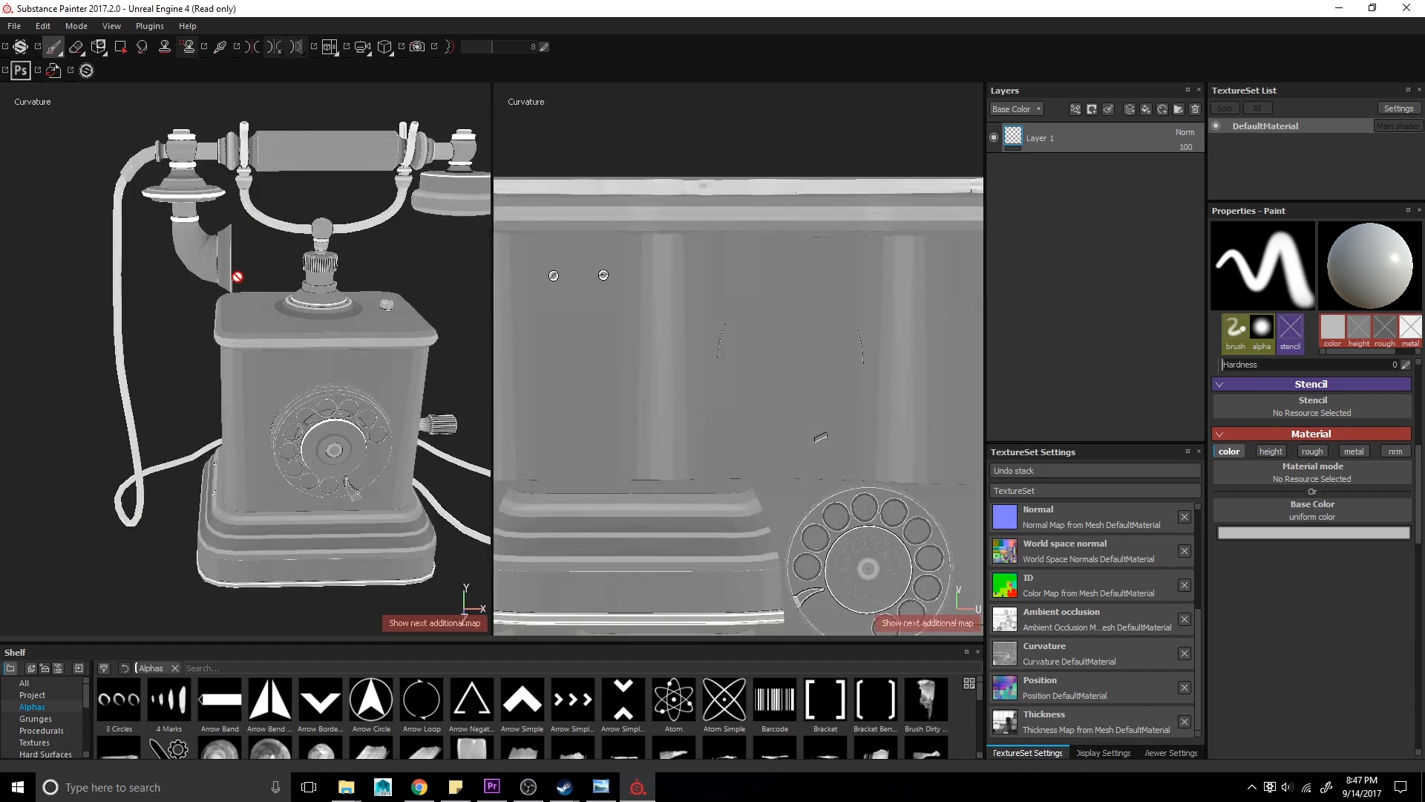
left_click_drag(379, 460, 358, 443, "alt")
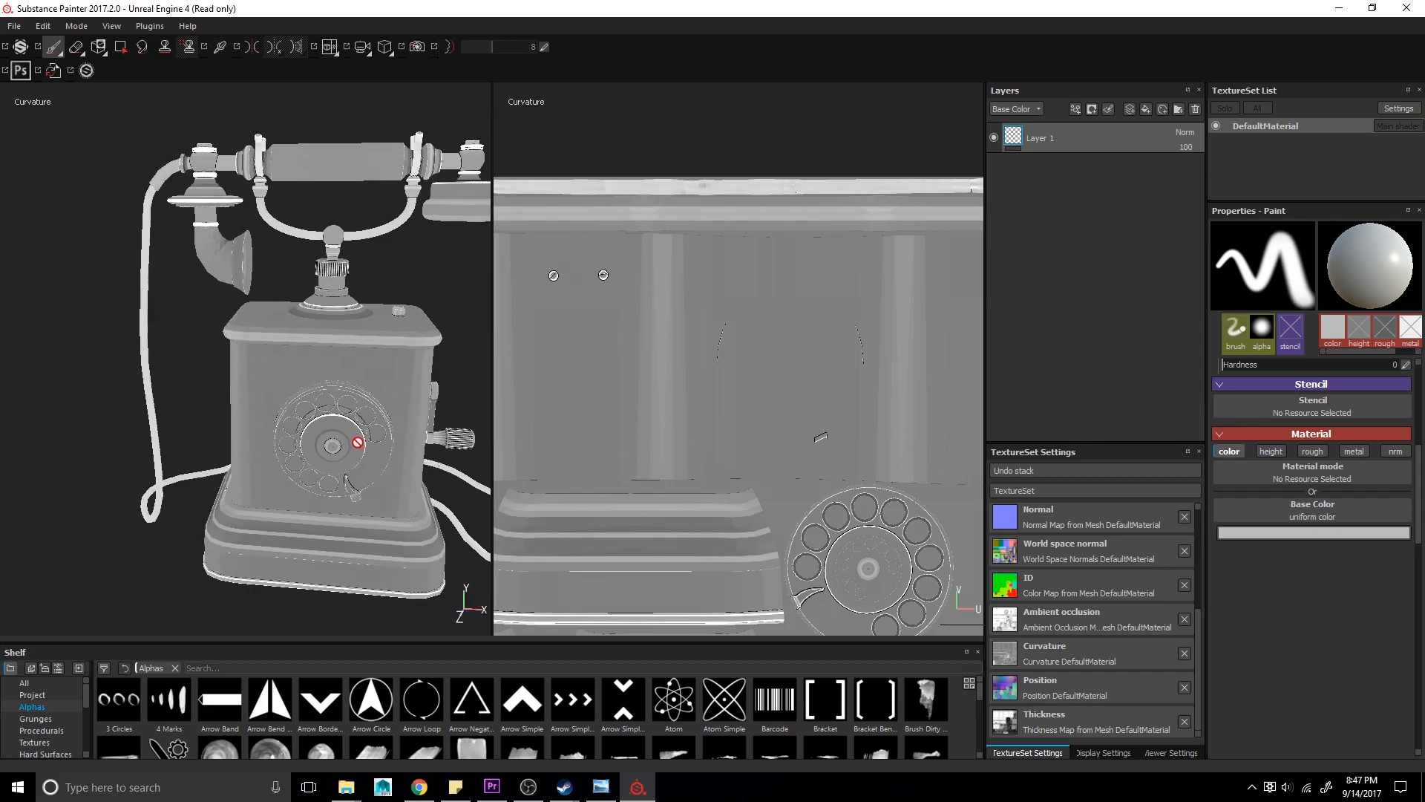
key("b")
key("b")
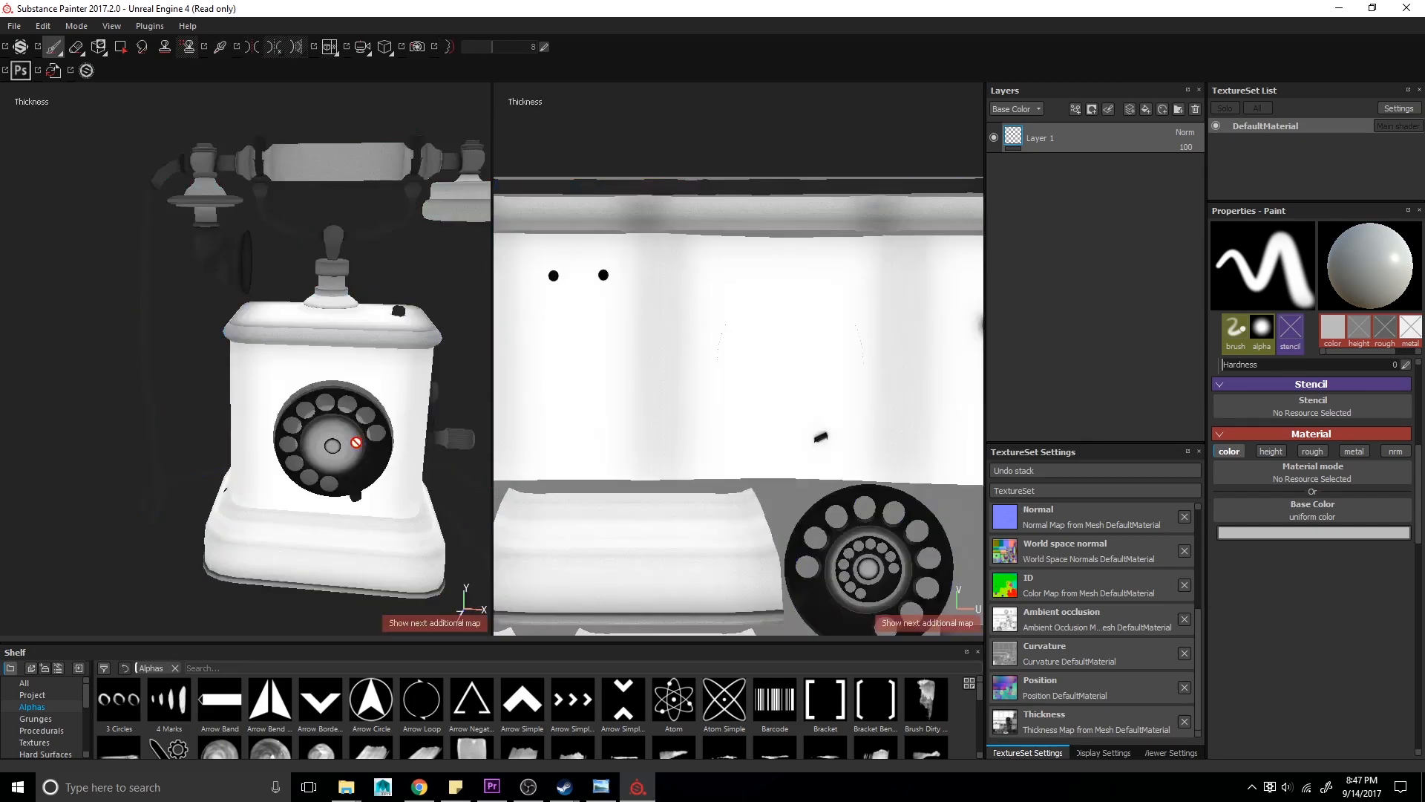
key("b")
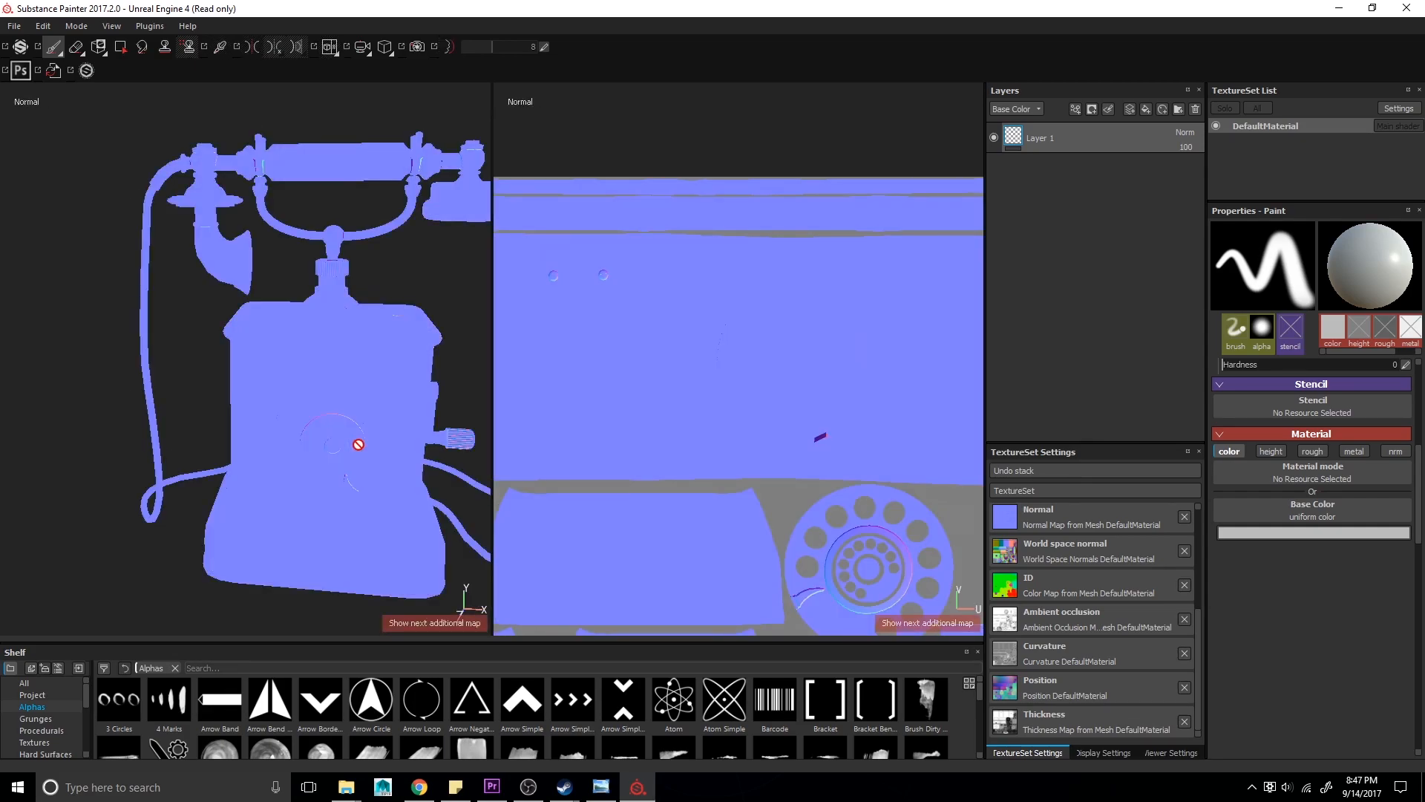
key("m")
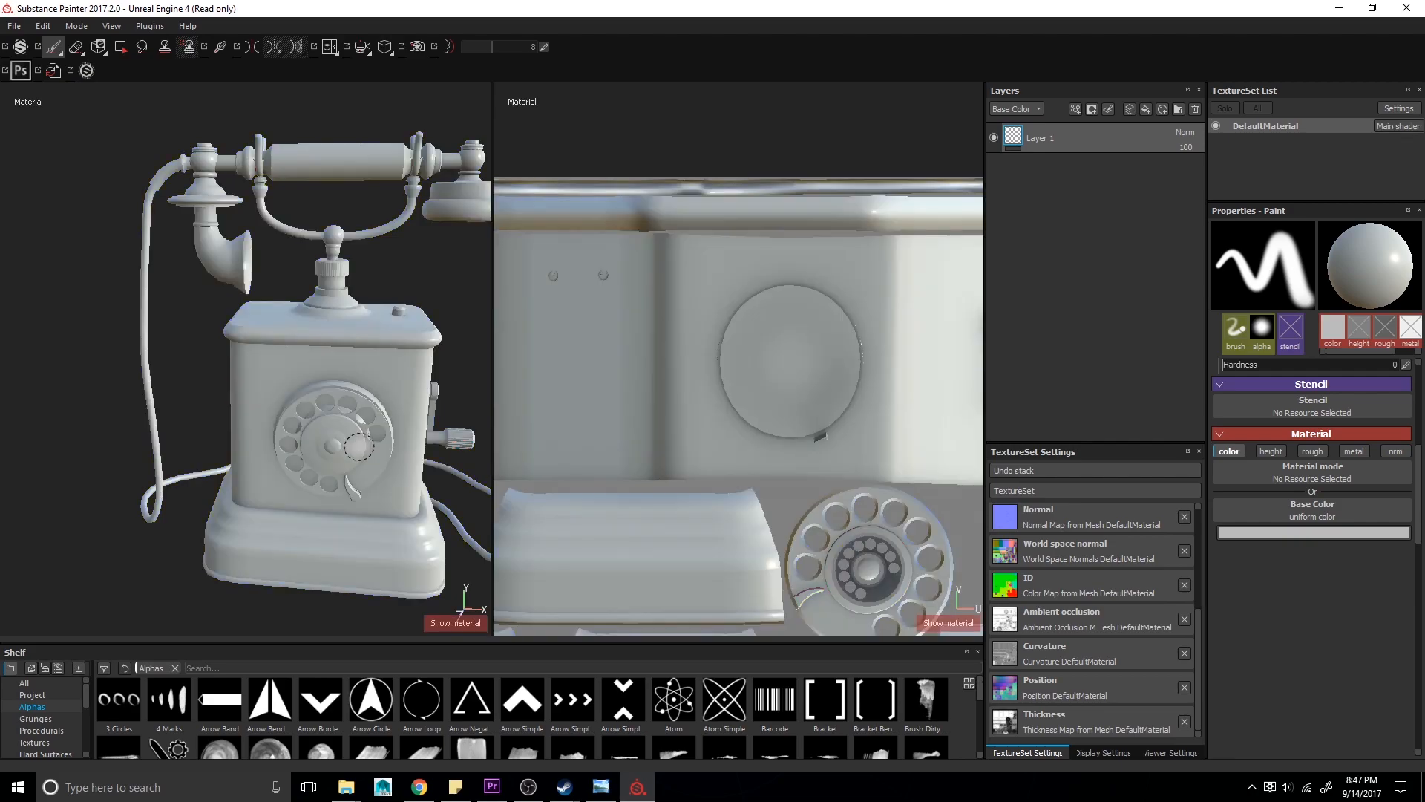
- Add the Brass Pure material from the shelf's Materials category as a new fill layer
left_click_drag(152, 542, 269, 512, "alt")
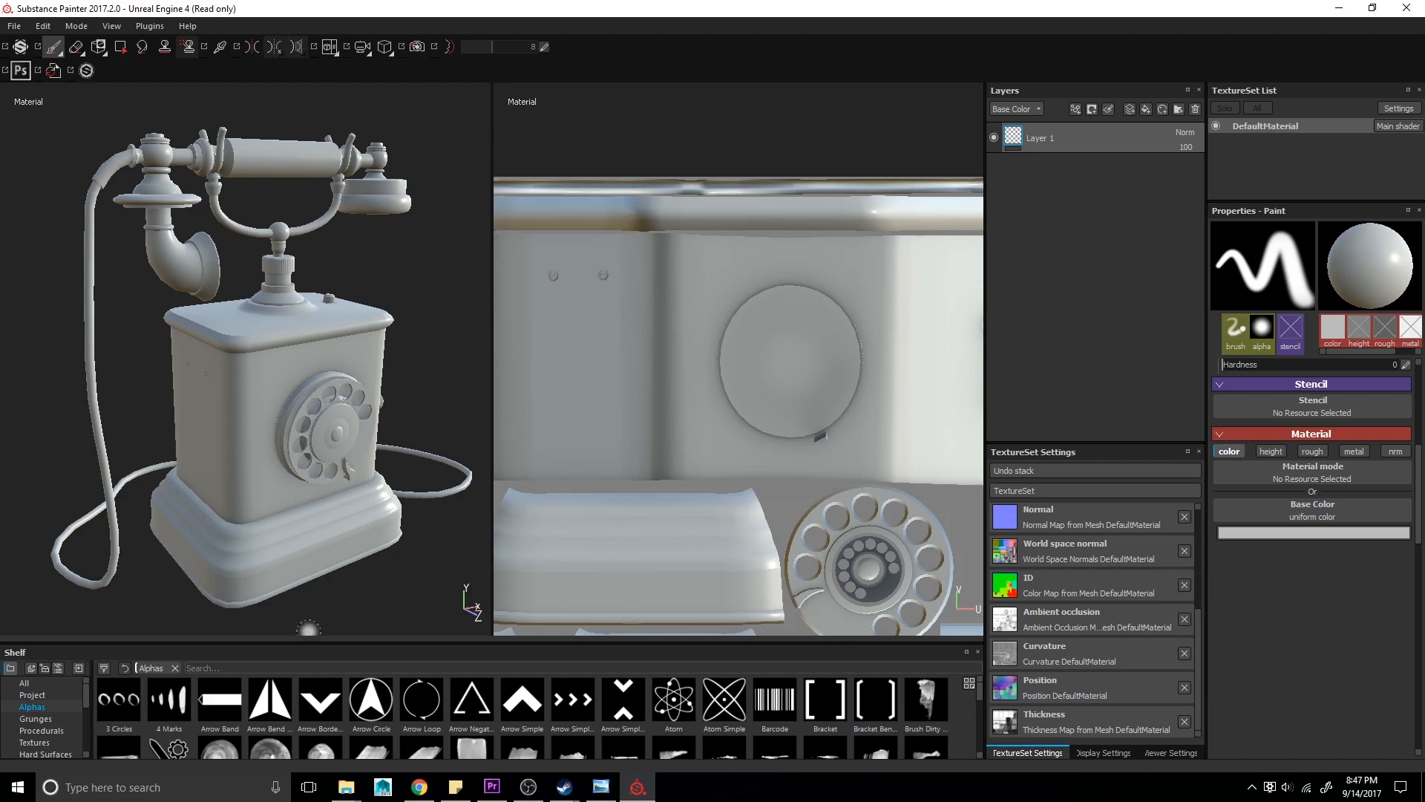
left_click_drag(311, 642, 316, 561)
scroll(30, 735, "down", 1)
left_click(43, 710)
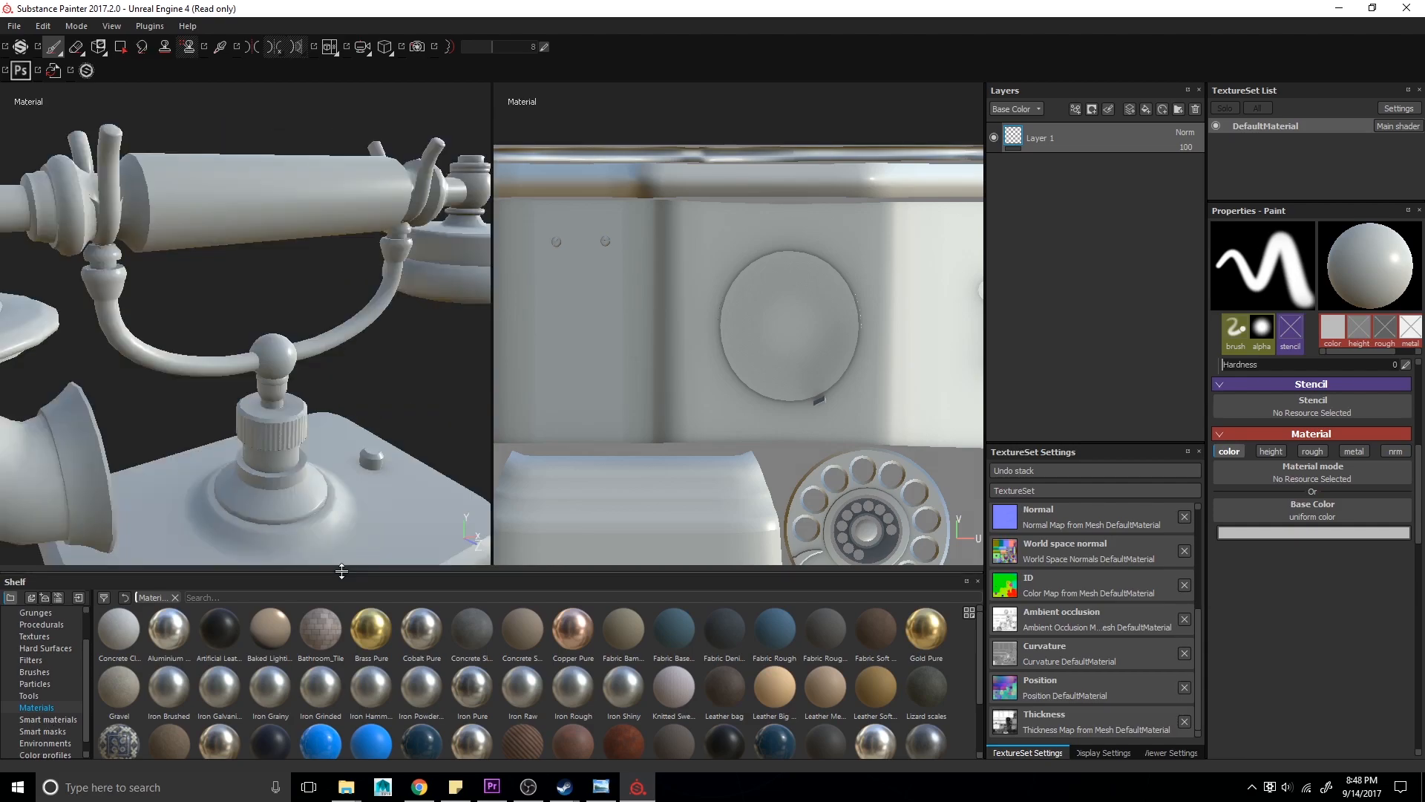
left_click_drag(341, 570, 362, 528)
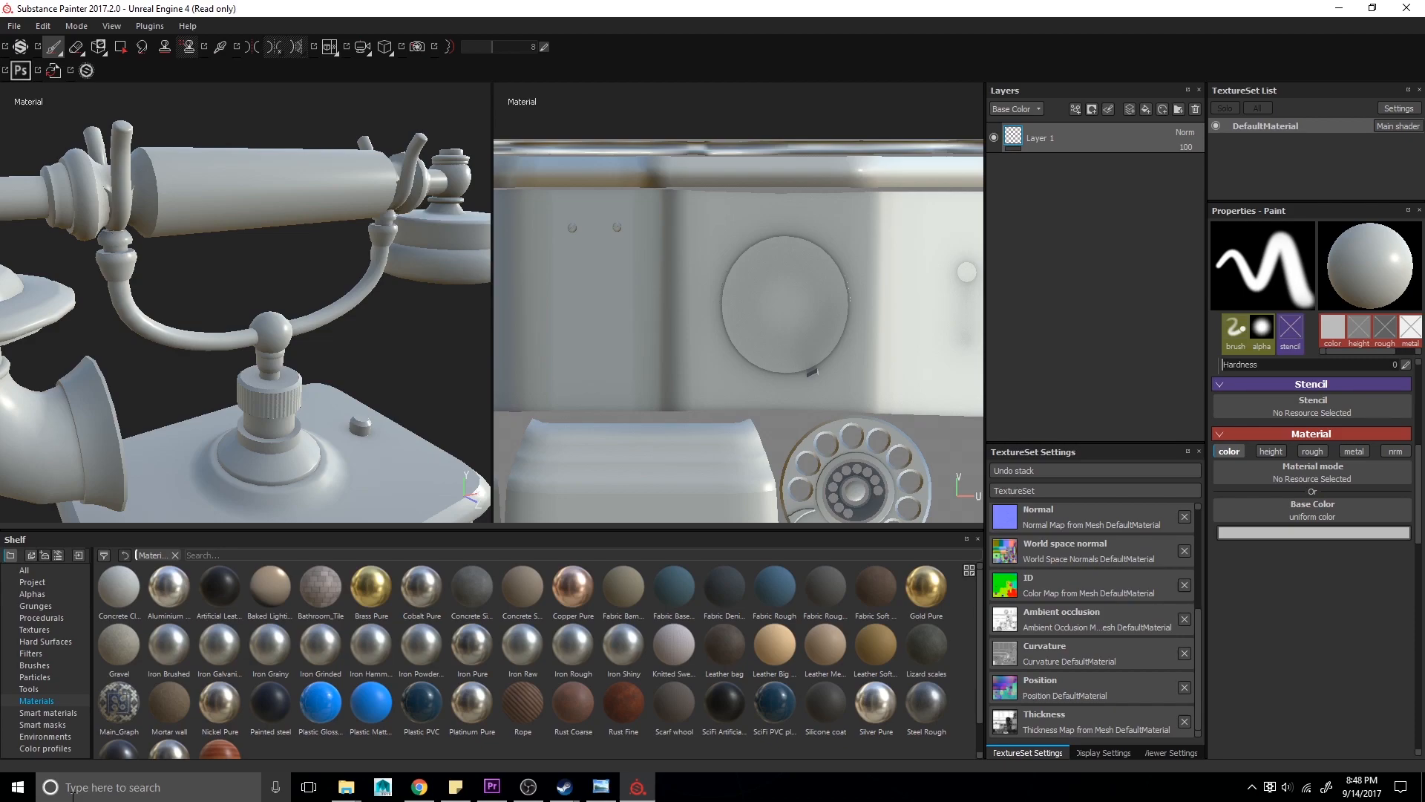
left_click_drag(186, 349, 297, 326, "alt")
scroll(297, 326, "down", 5)
middle_click_drag(296, 347, 345, 160, "alt")
middle_click_drag(303, 321, 222, 350, "alt")
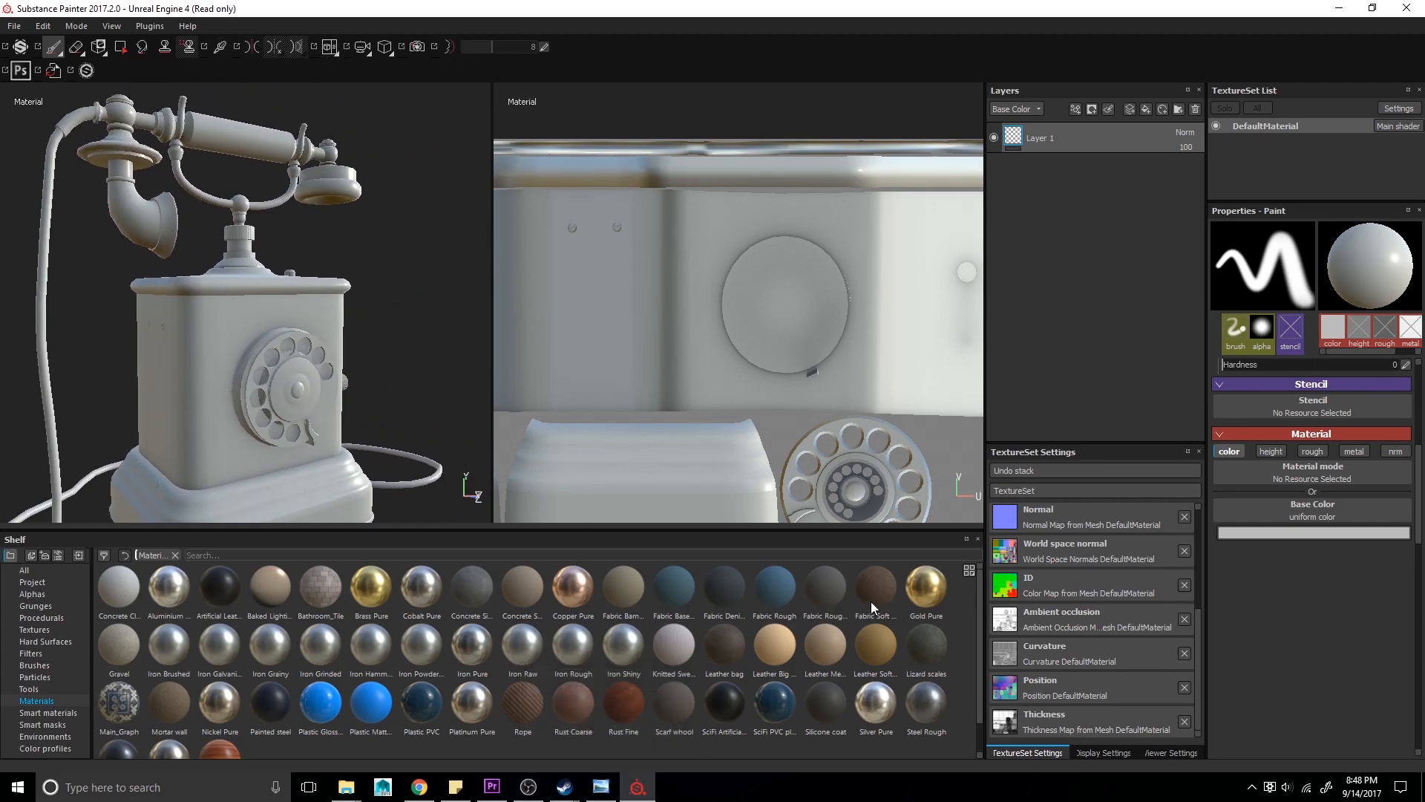
left_click_drag(374, 594, 1145, 130)
left_click_drag(398, 359, 331, 358, "alt")
left_click_drag(212, 335, 278, 342, "alt")
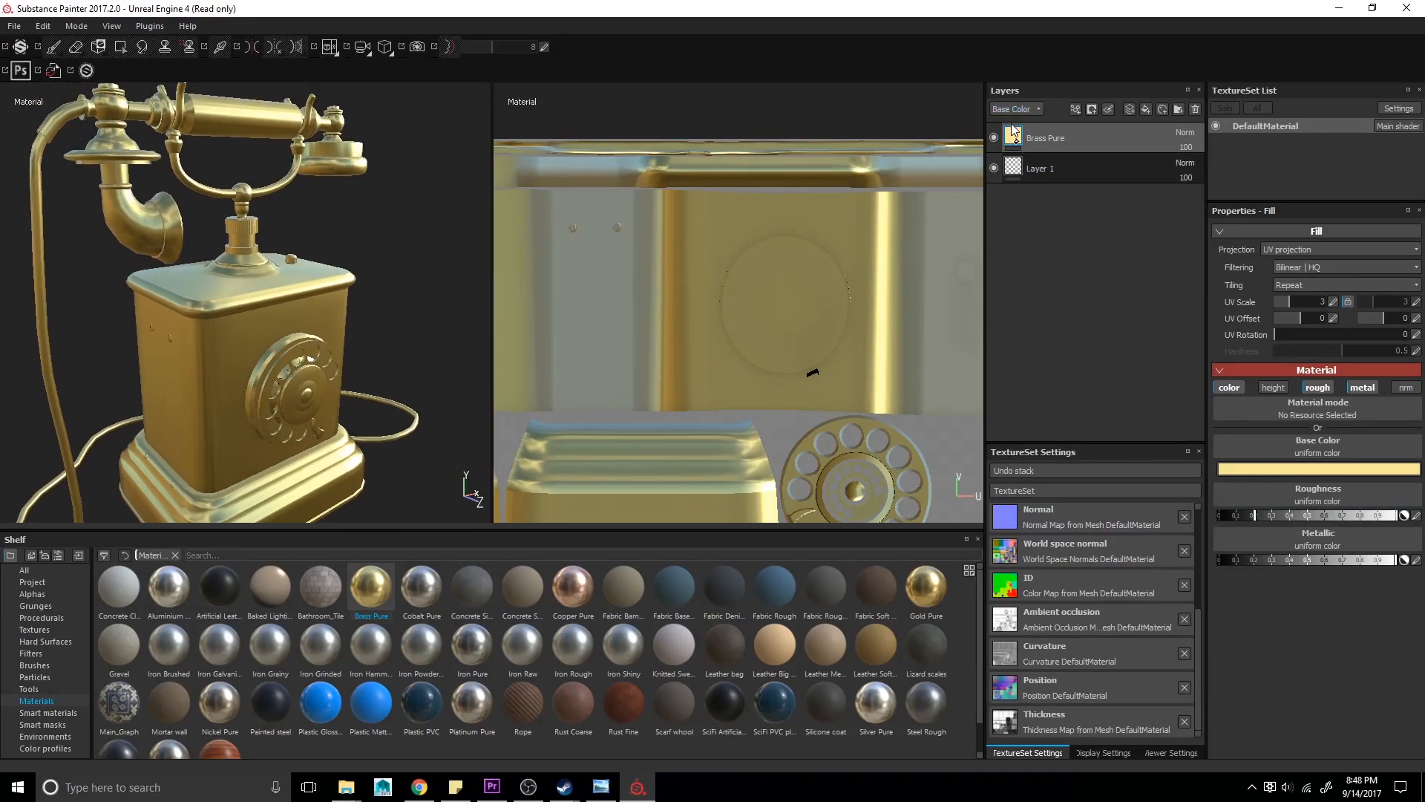
- Add a color selection mask to the Brass Pure layer and pick the yellow-green ID color of the brass parts
right_click(1014, 136)
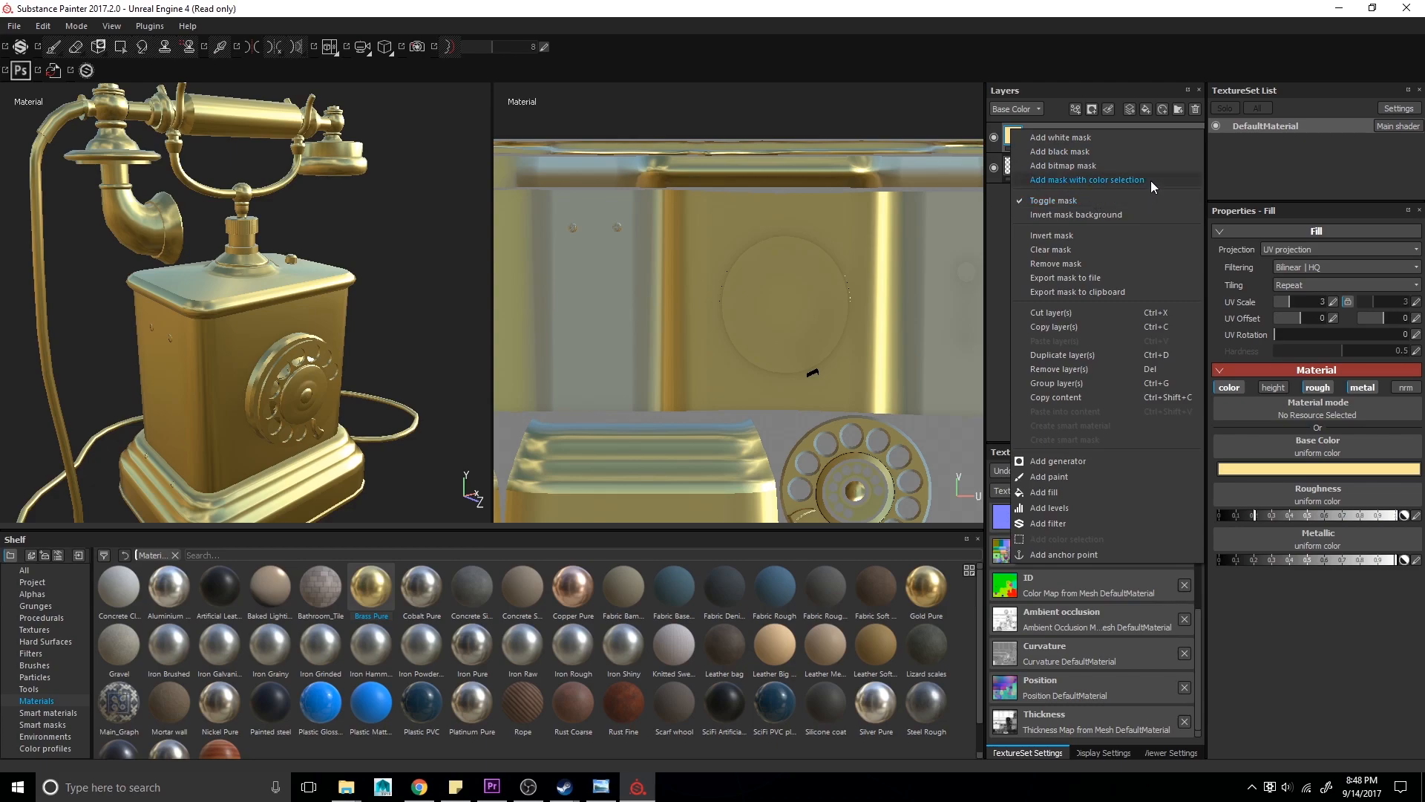
left_click(1030, 179)
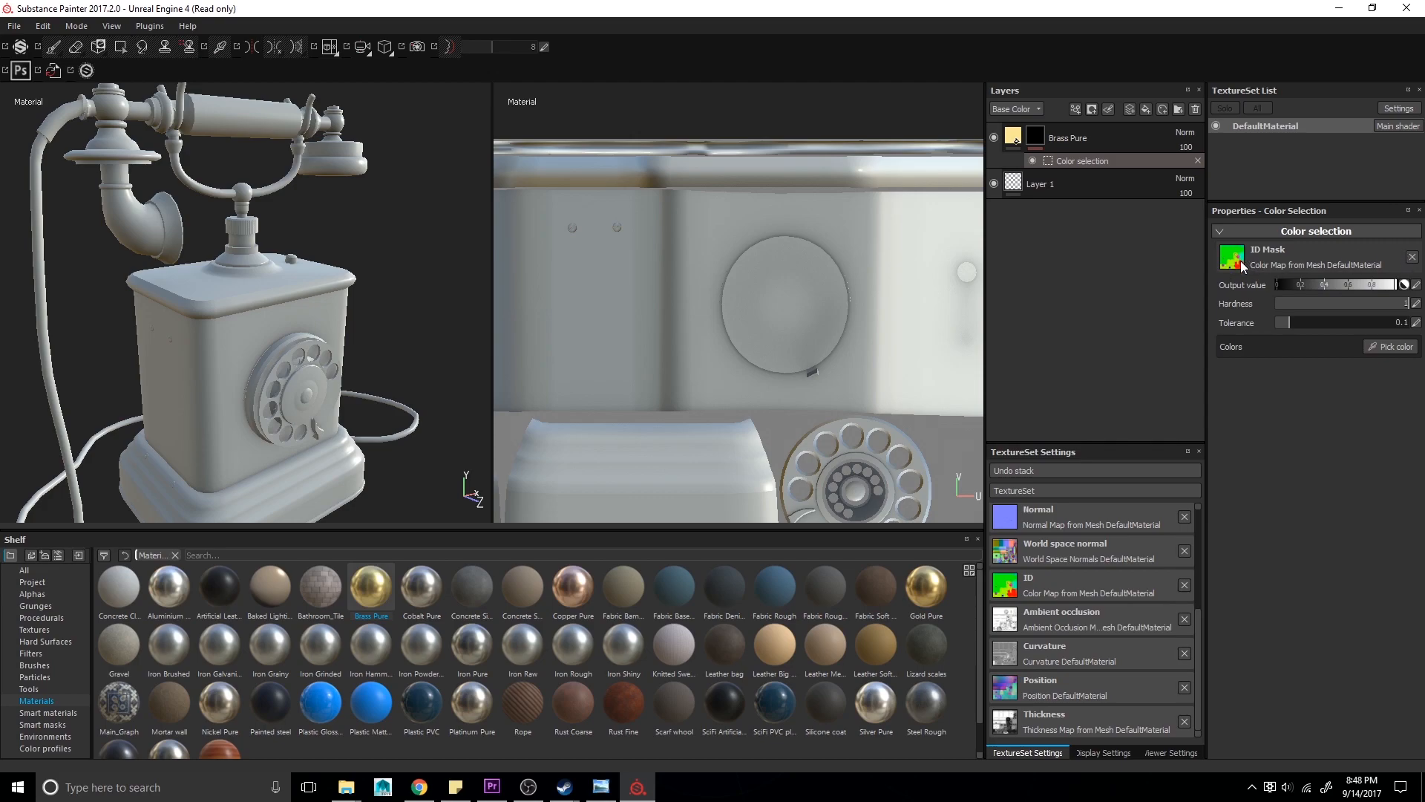
left_click(1392, 349)
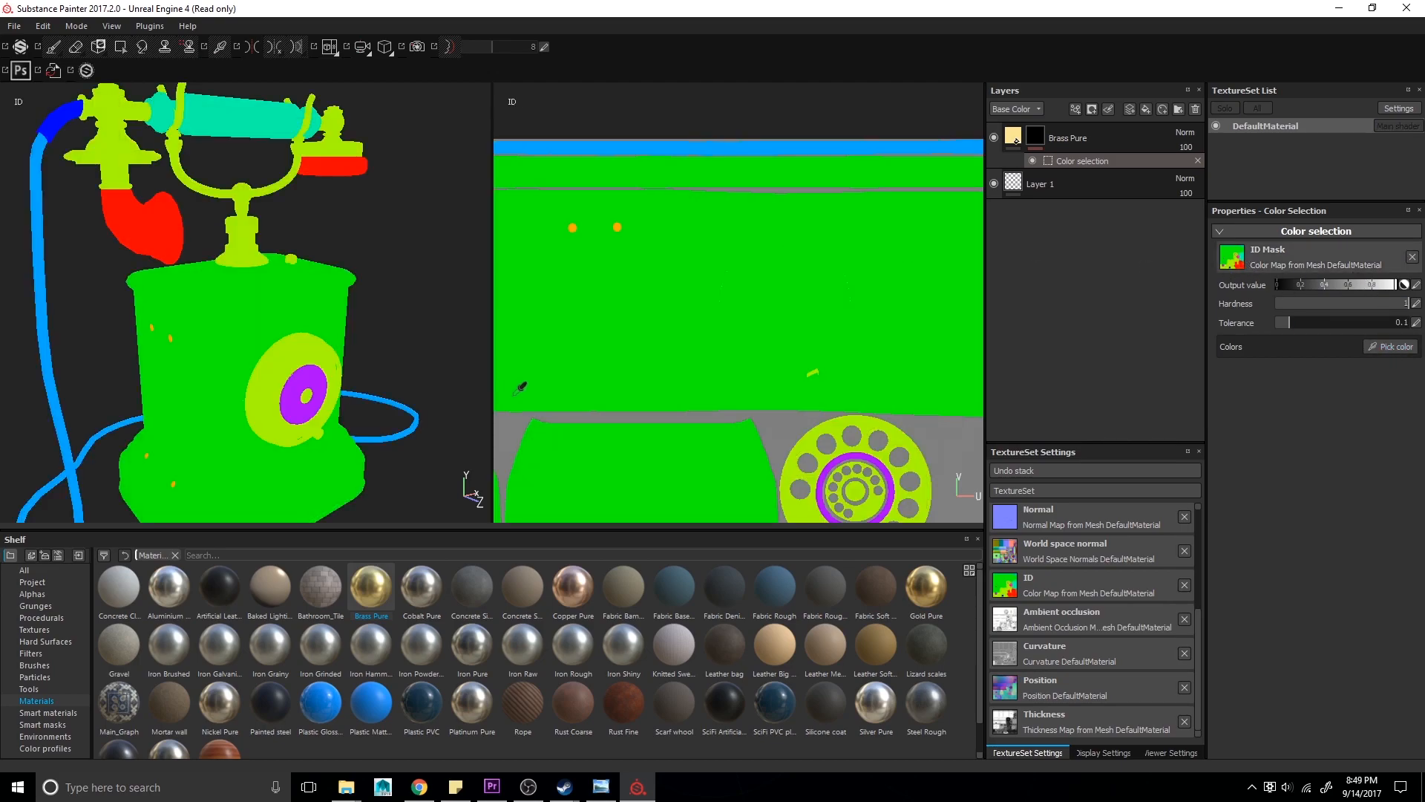
scroll(182, 117, "up", 2)
scroll(213, 159, "down", 3)
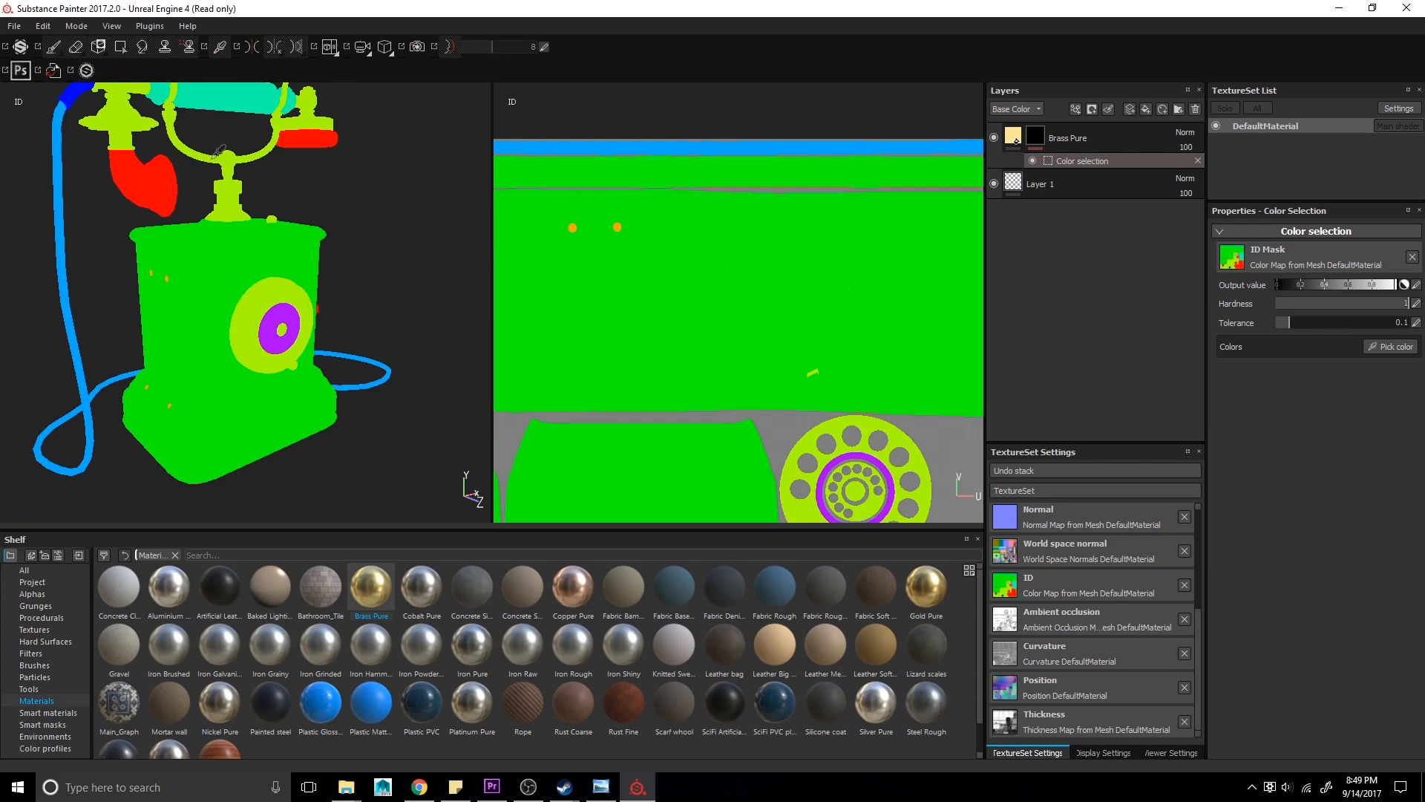
left_click(214, 158)
middle_click_drag(229, 161, 231, 246, "alt")
left_click_drag(232, 247, 240, 294, "alt")
middle_click_drag(242, 295, 230, 244, "alt")
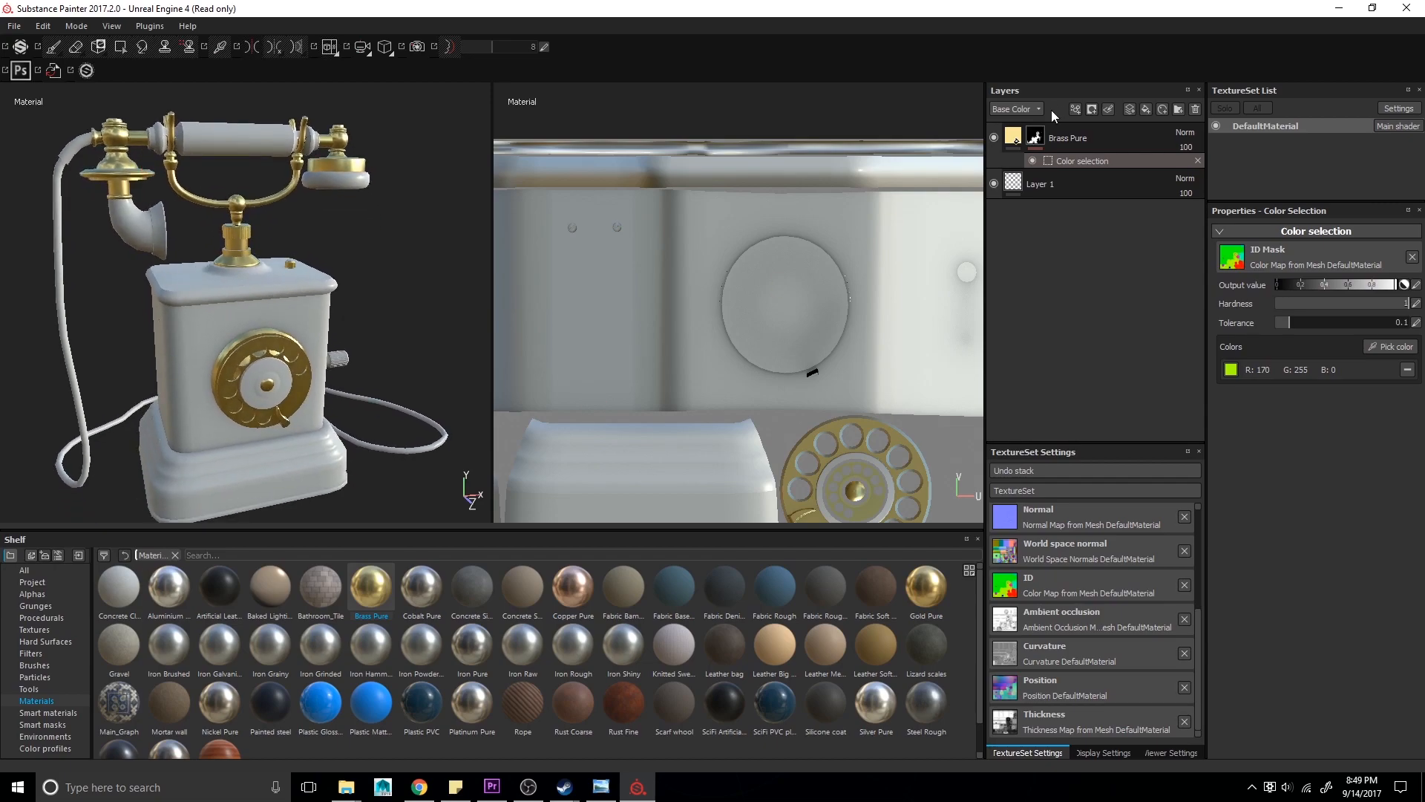
- Tweak the Brass Pure fill's base color and raise its roughness slightly
left_click(1023, 158)
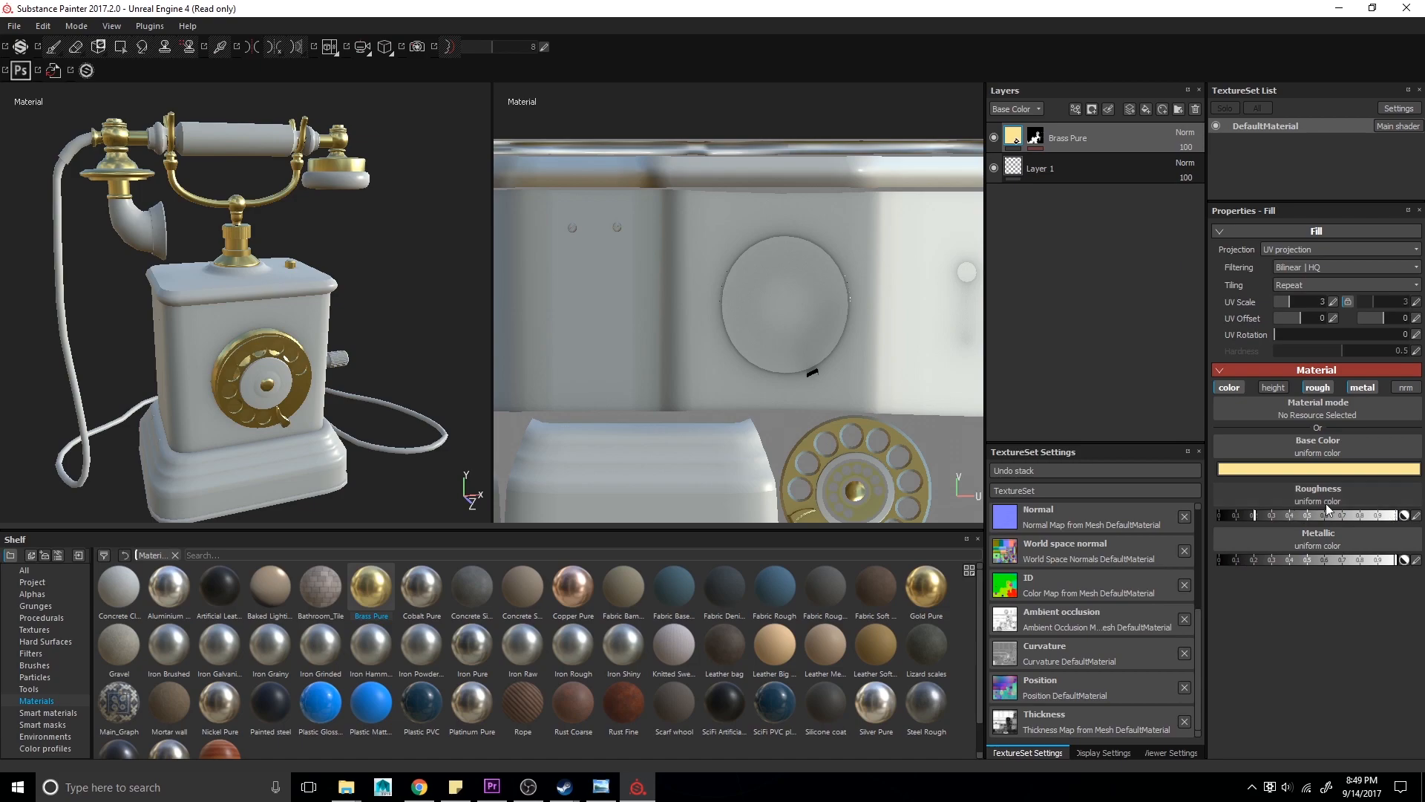
left_click(1304, 475)
left_click_drag(1226, 429, 1222, 425)
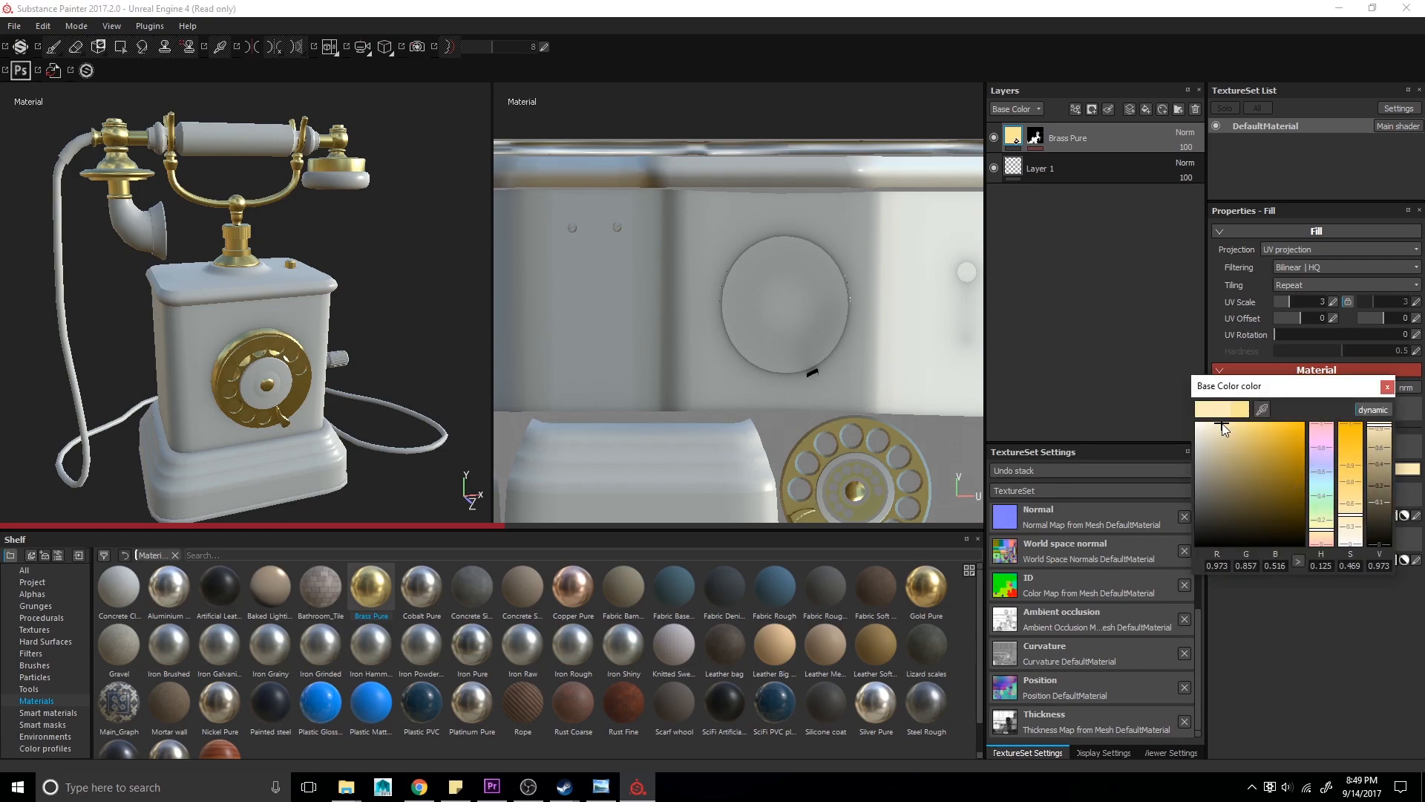
left_click(1386, 386)
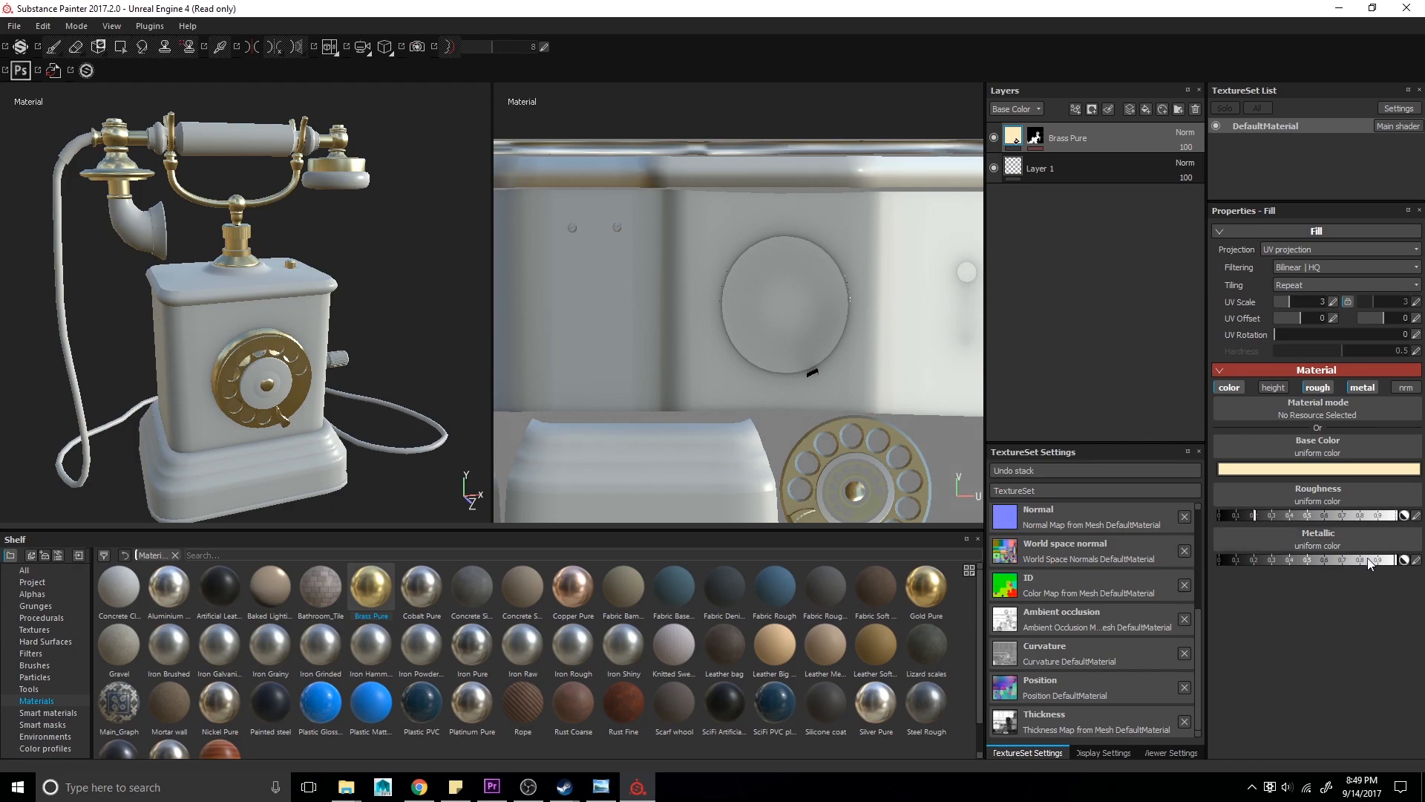
left_click_drag(352, 336, 342, 336, "alt")
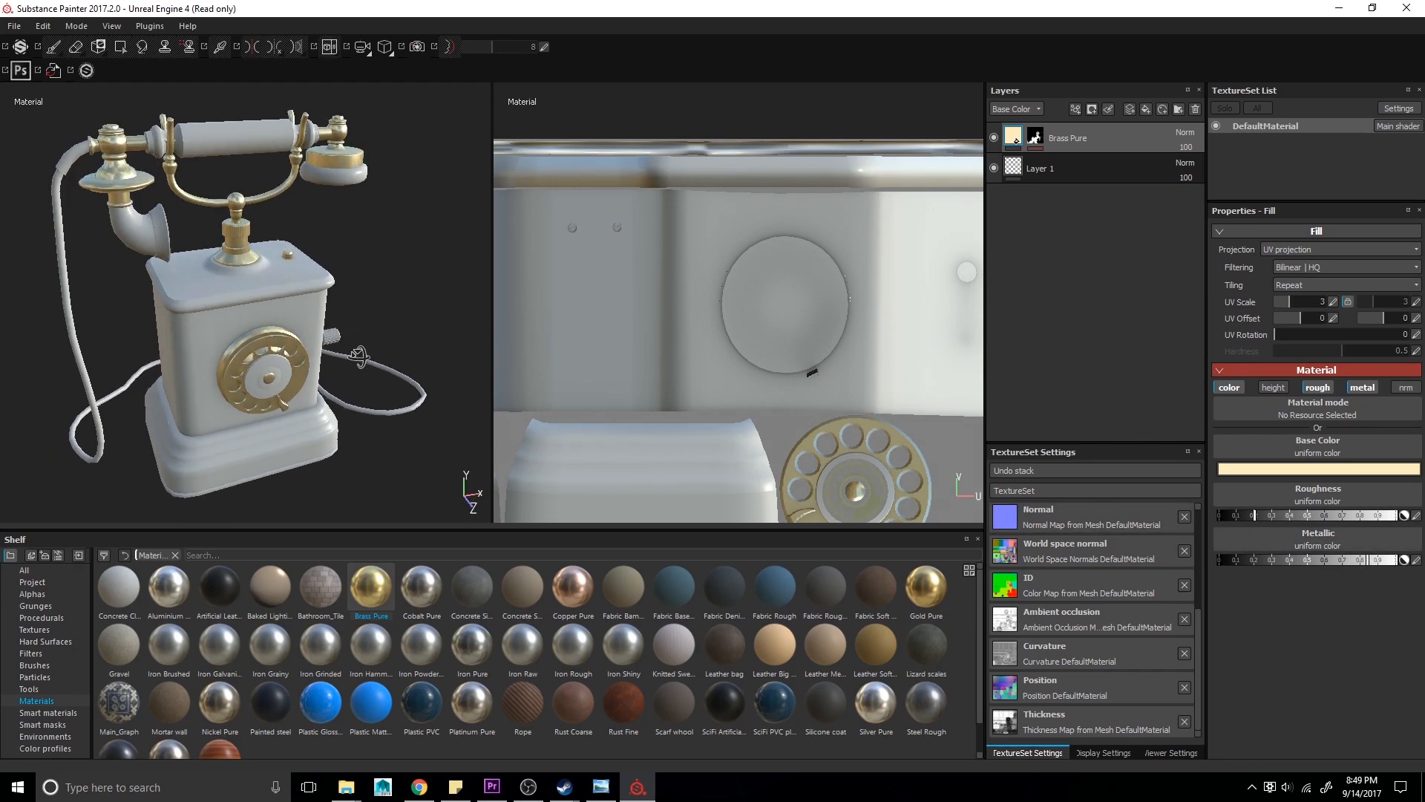
left_click(1278, 515)
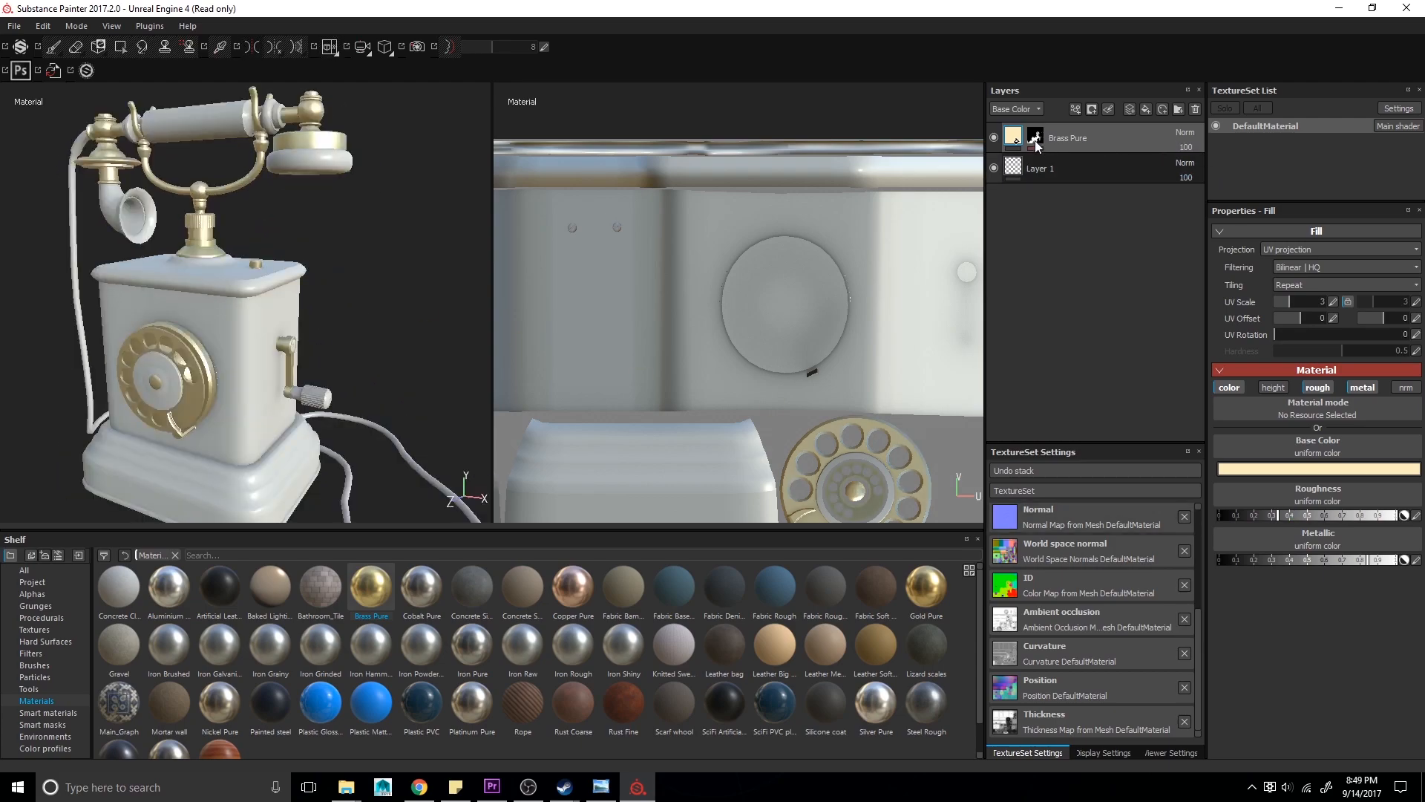
- Hide the Brass Pure layer and apply the Steel Painted smart material as a new layer
left_click(994, 139)
left_click(47, 712)
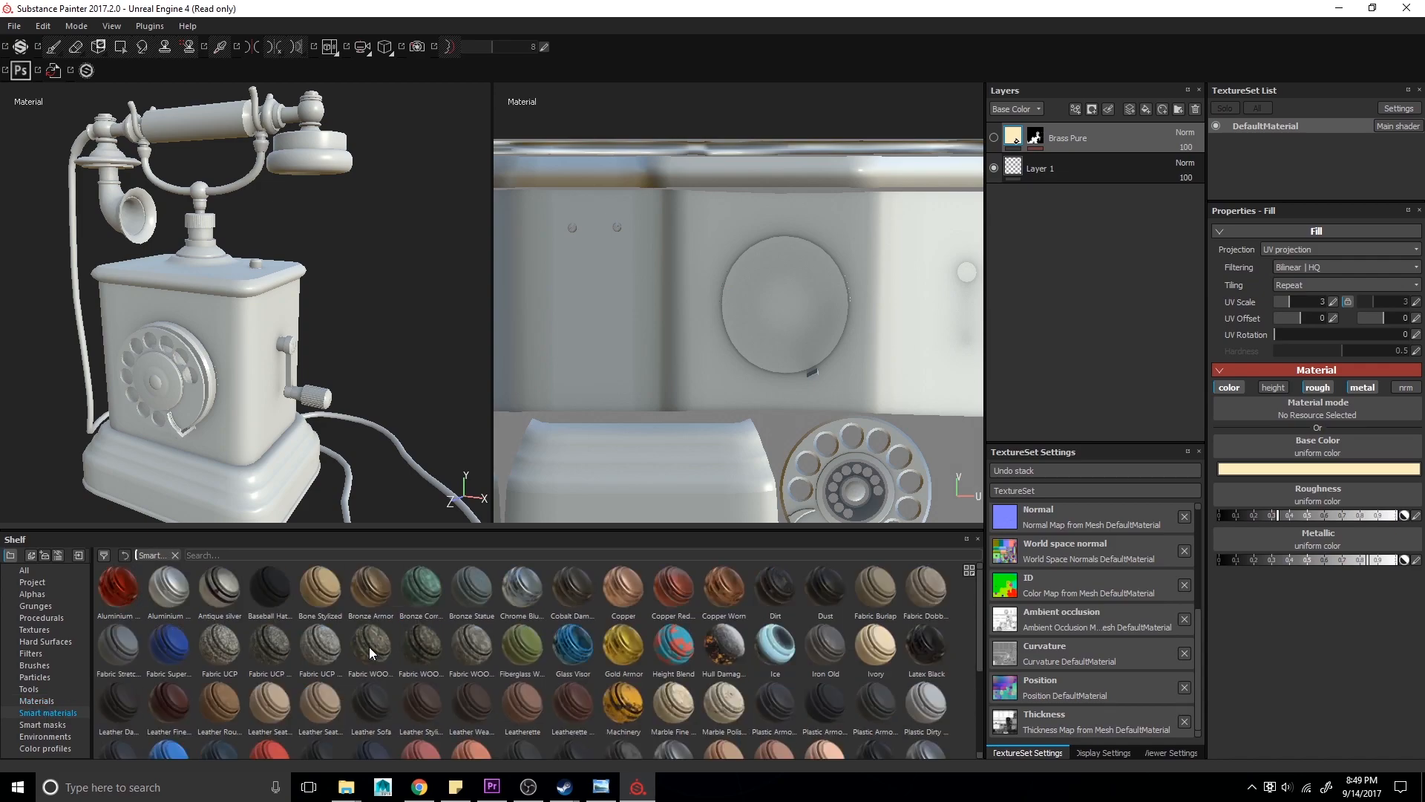
mouse_move(263, 392)
left_mouse_down("alt")
mouse_move(334, 388)
mouse_move(274, 342)
mouse_move(262, 365)
left_mouse_up("alt")
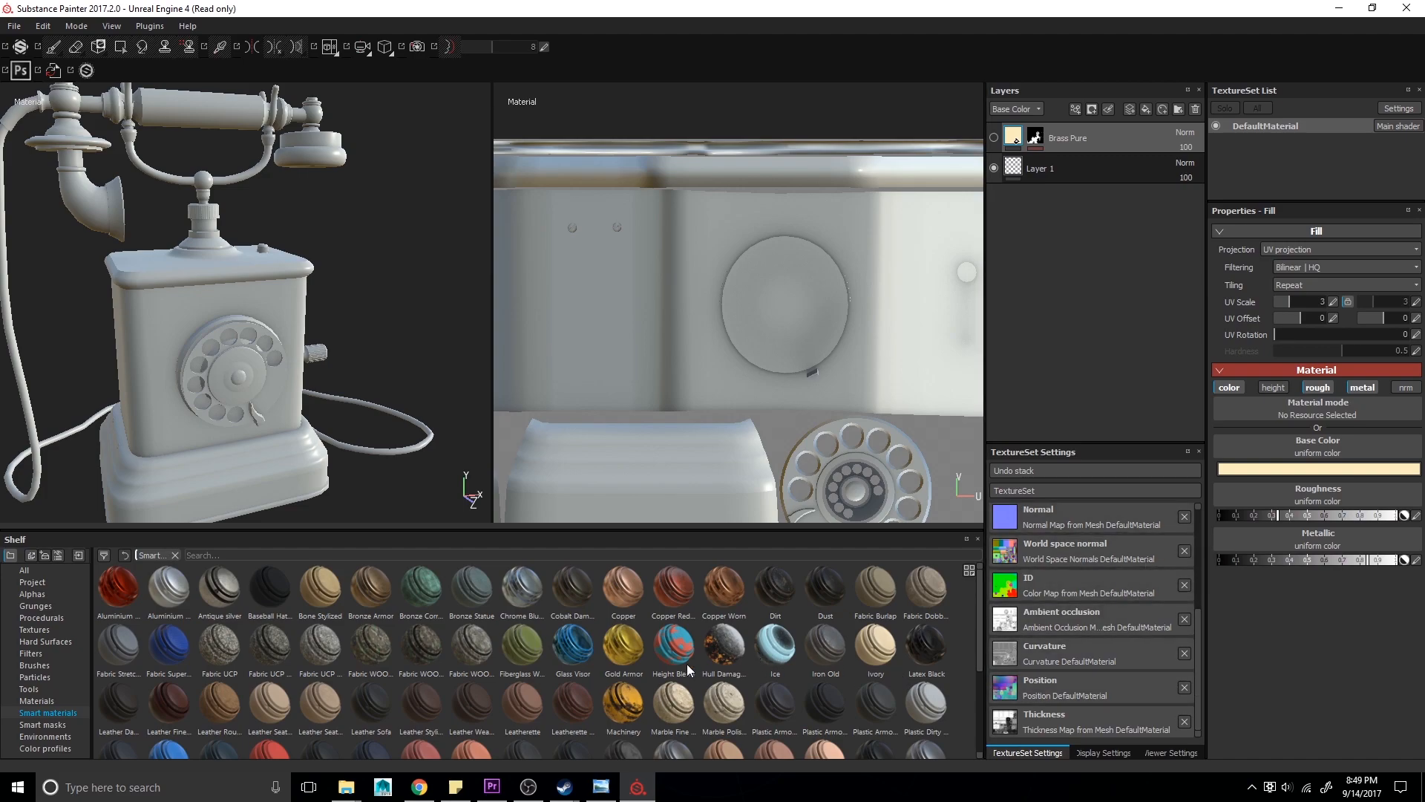
scroll(644, 694, "down", 3)
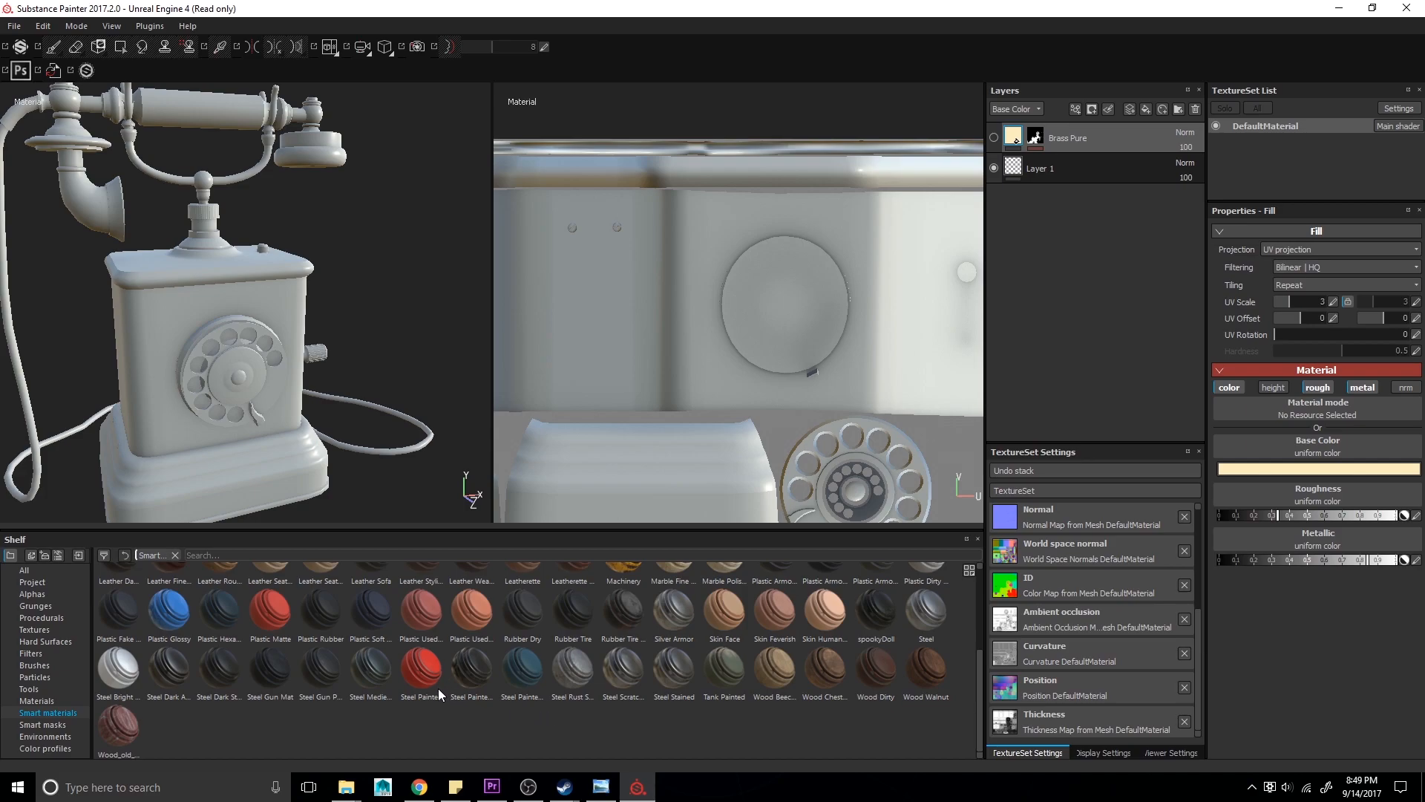
mouse_move(439, 690)
left_mouse_down()
mouse_move(987, 393)
mouse_move(1093, 123)
left_mouse_up()
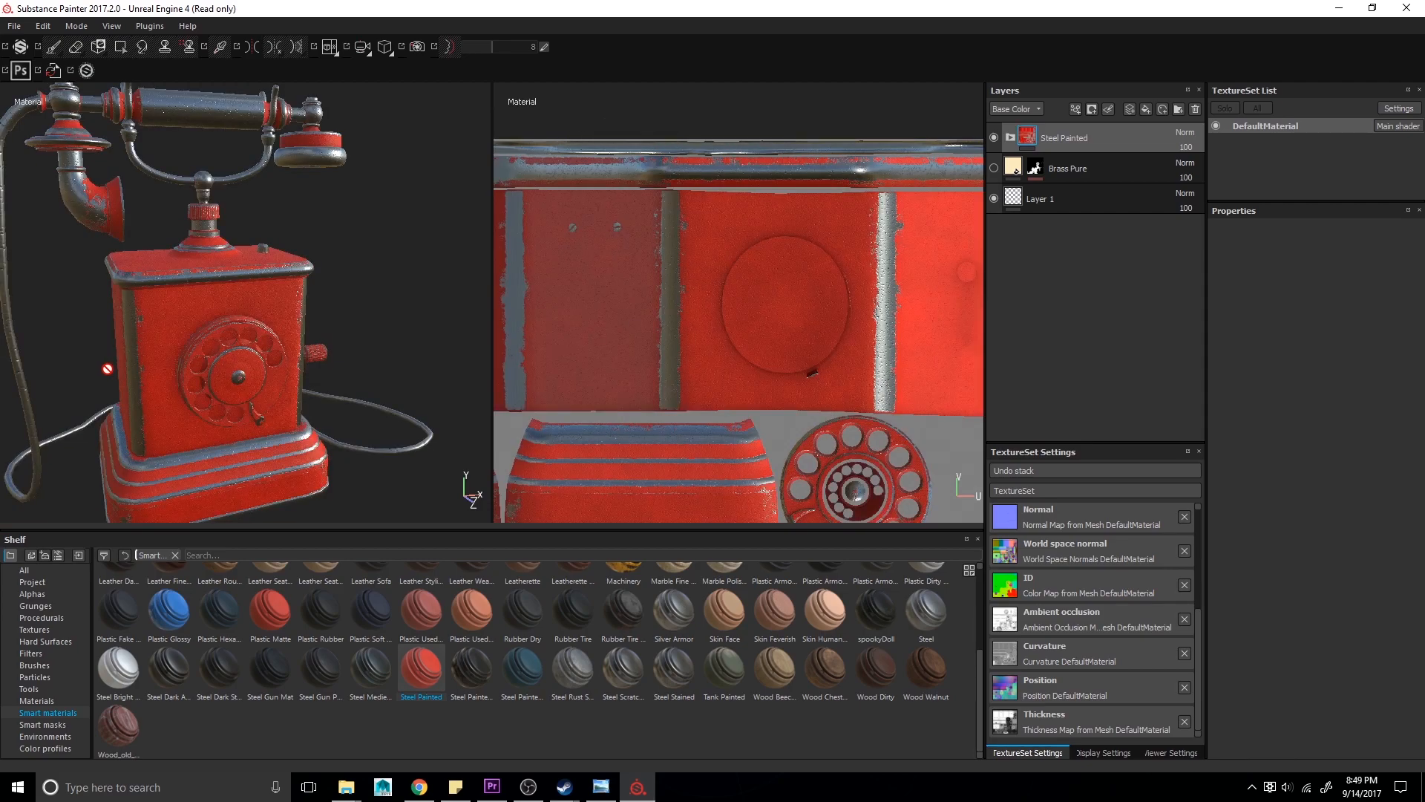
- Orbit and zoom around the telephone to inspect the Steel Painted smart material
left_click_drag(164, 204, 121, 273, "alt")
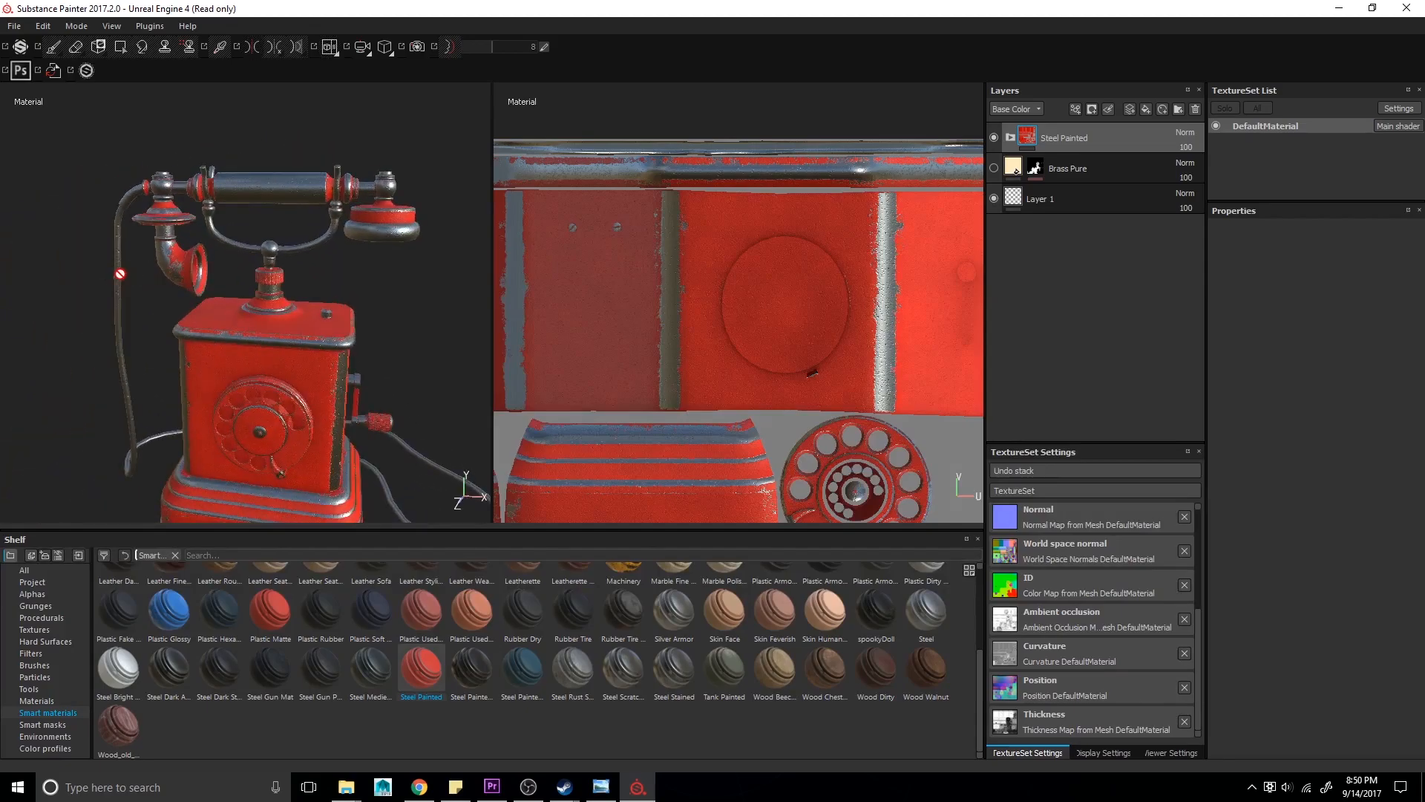
middle_click_drag(275, 386, 297, 292, "alt")
right_click_drag(297, 292, 328, 308, "alt")
left_click_drag(337, 305, 280, 139, "alt")
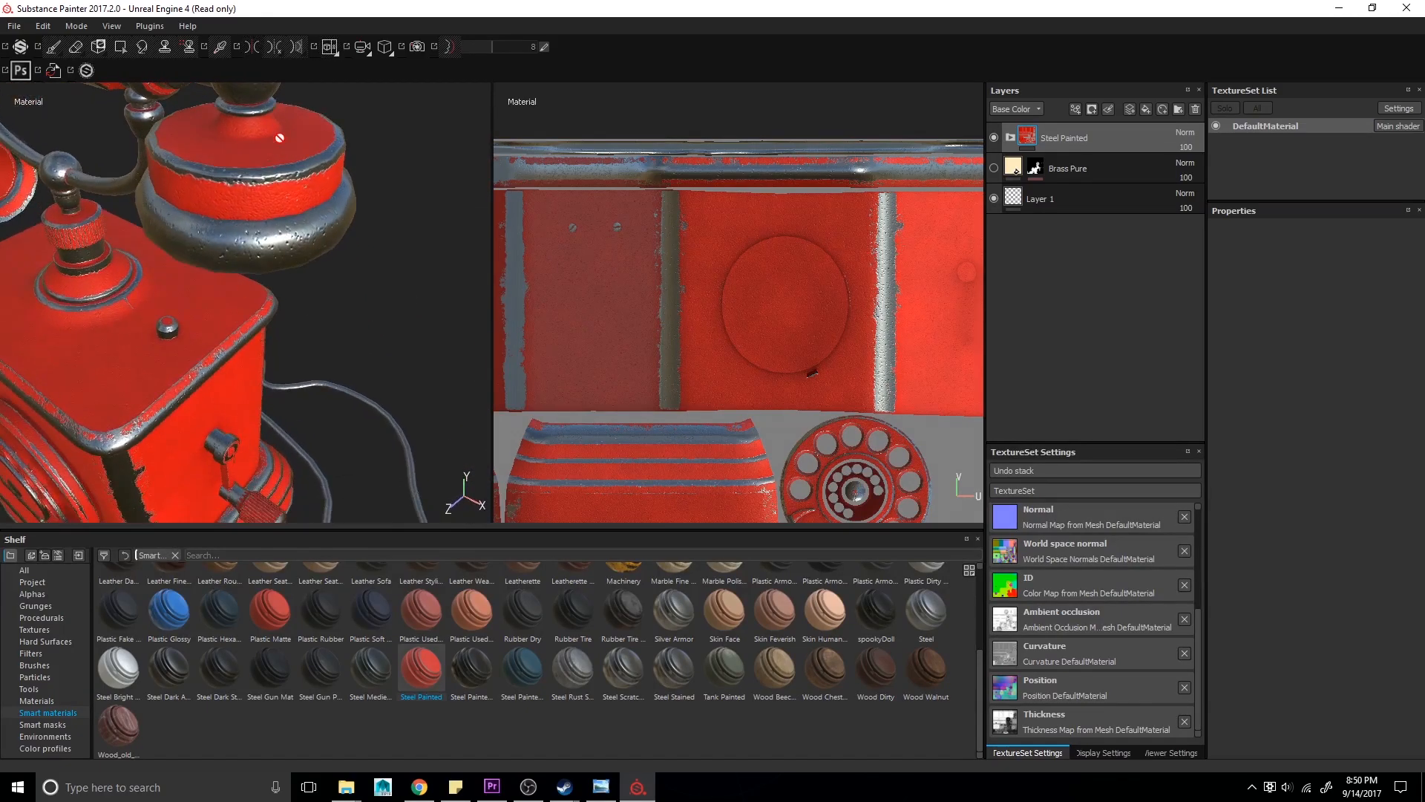
left_click_drag(55, 263, 319, 15, "alt")
left_click_drag(116, 308, 305, 295, "alt")
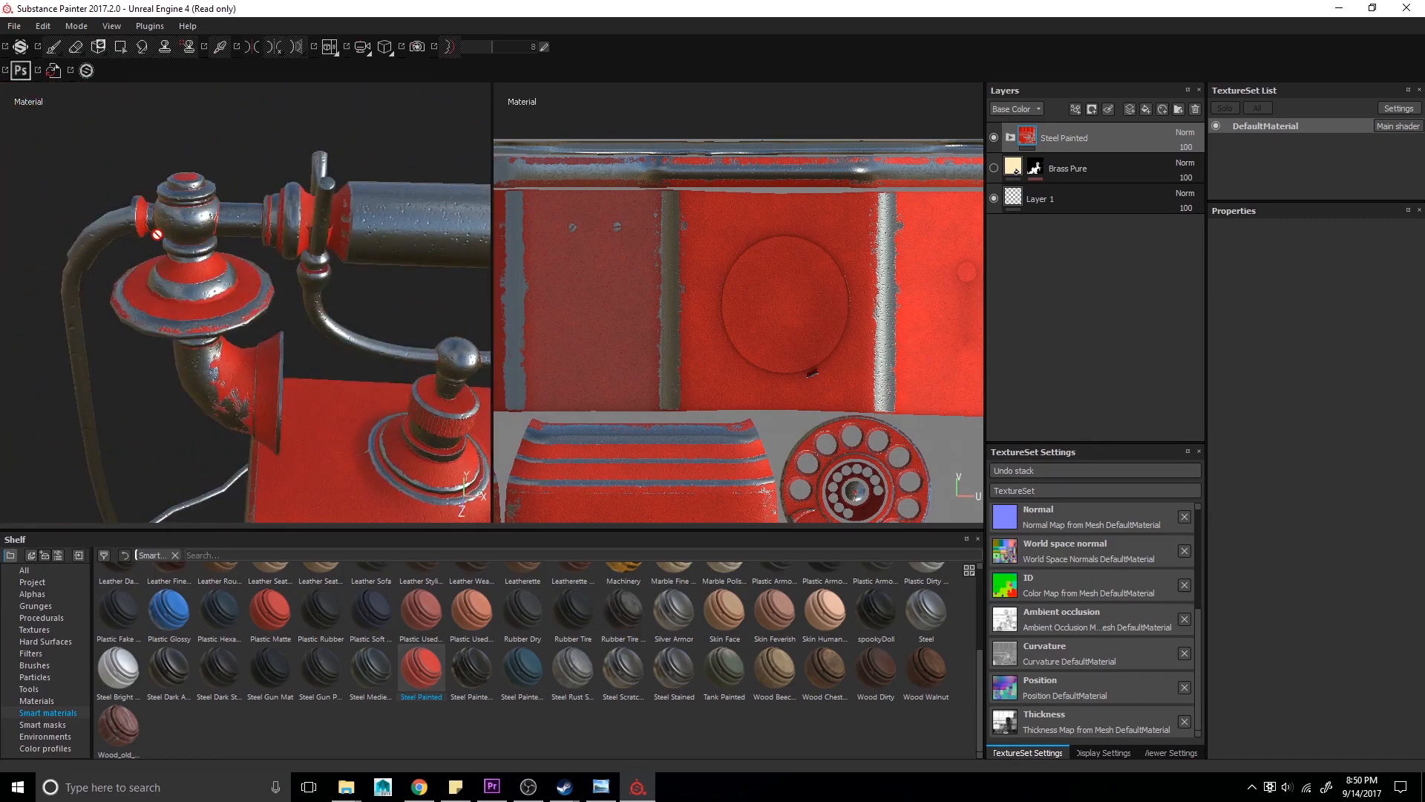
left_click_drag(230, 407, 415, 334, "alt")
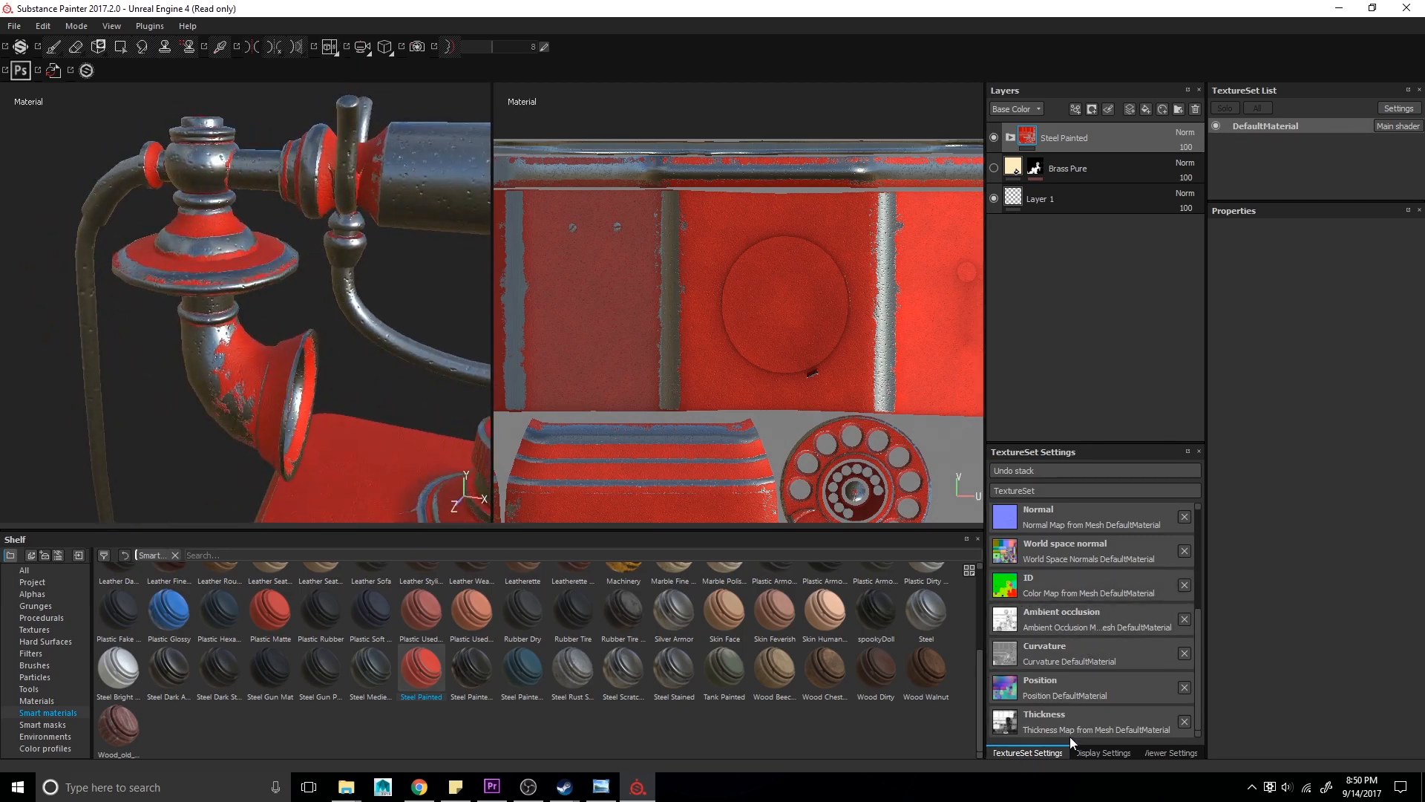
left_click_drag(196, 404, 249, 319, "alt")
right_click_drag(223, 297, 1, 228, "alt")
middle_click_drag(308, 493, 256, 236, "alt")
right_click_drag(320, 348, 289, 344, "alt")
left_click_drag(289, 344, 144, 312, "alt")
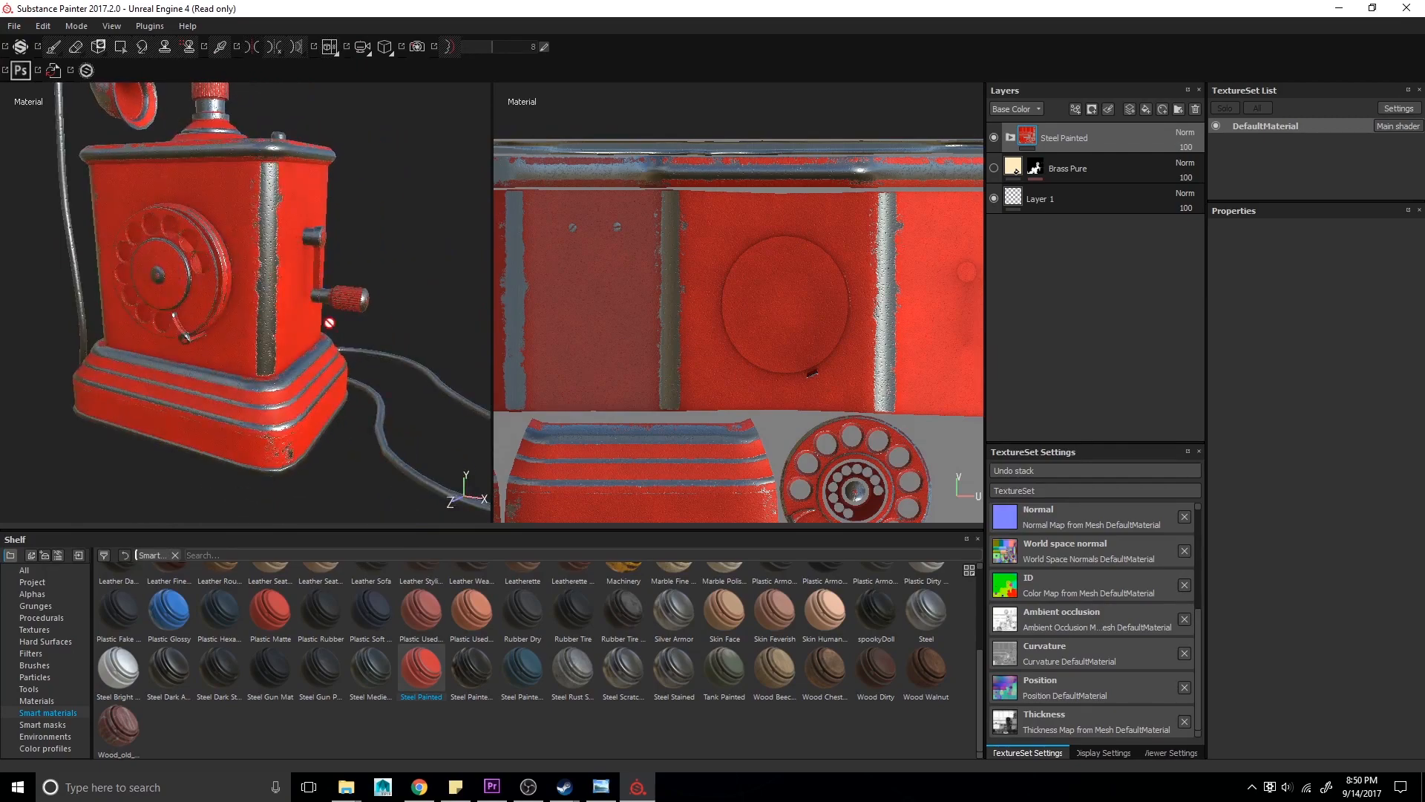
- Expand the Steel Painted group and inspect its Base Steel fill, Metal Details mask and Dirt 3 fill
middle_click_drag(145, 312, 175, 438, "alt")
left_click_drag(174, 437, 312, 282, "alt")
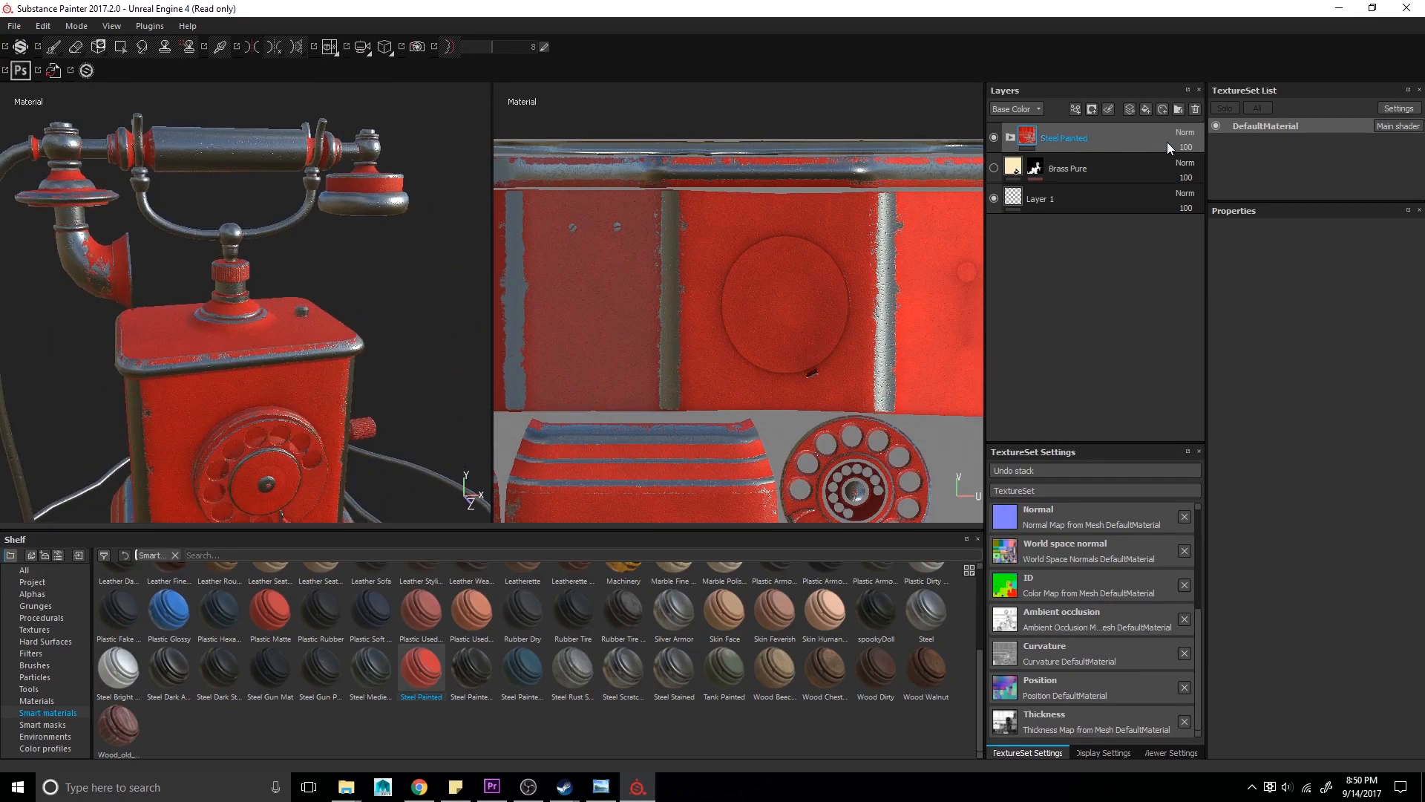
left_click(1010, 137)
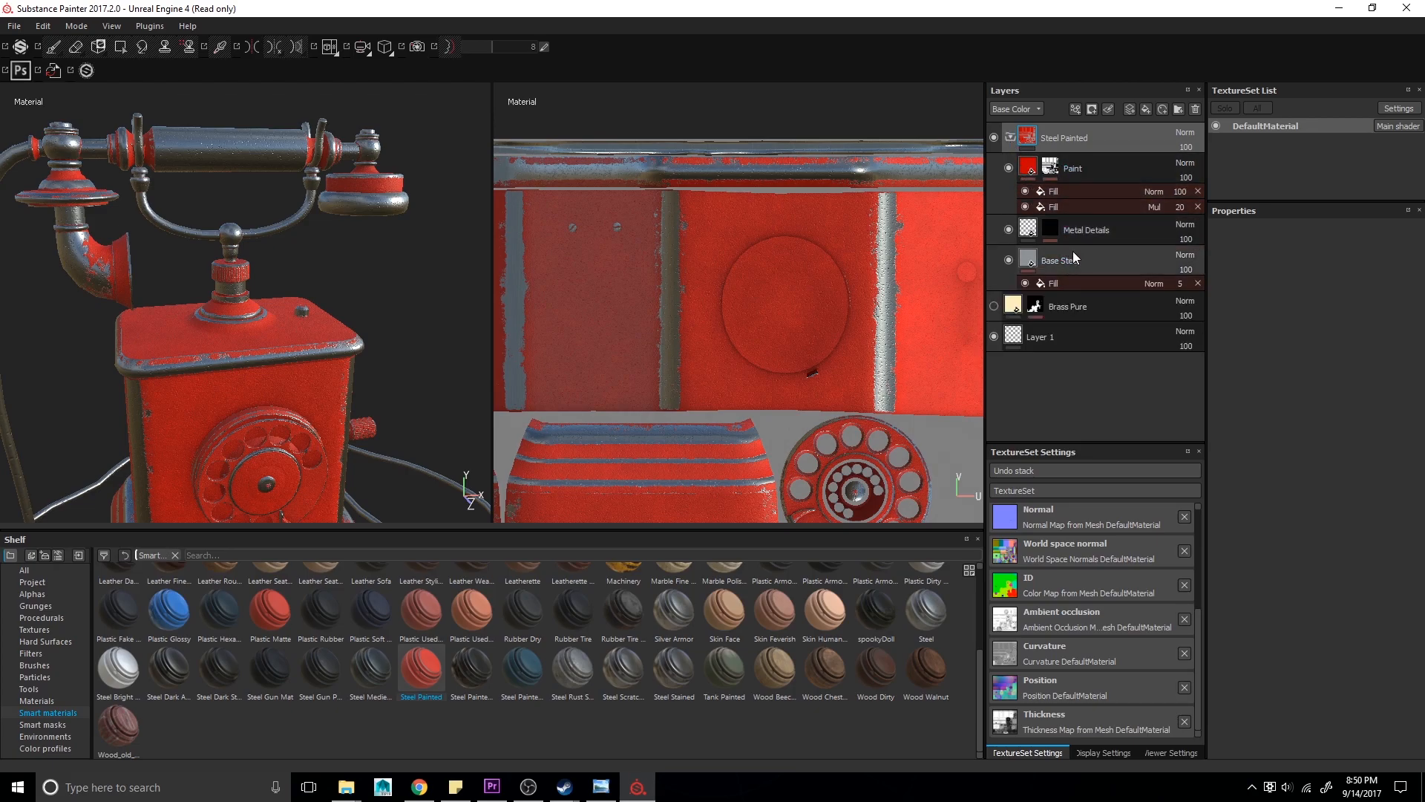
left_click(1028, 263)
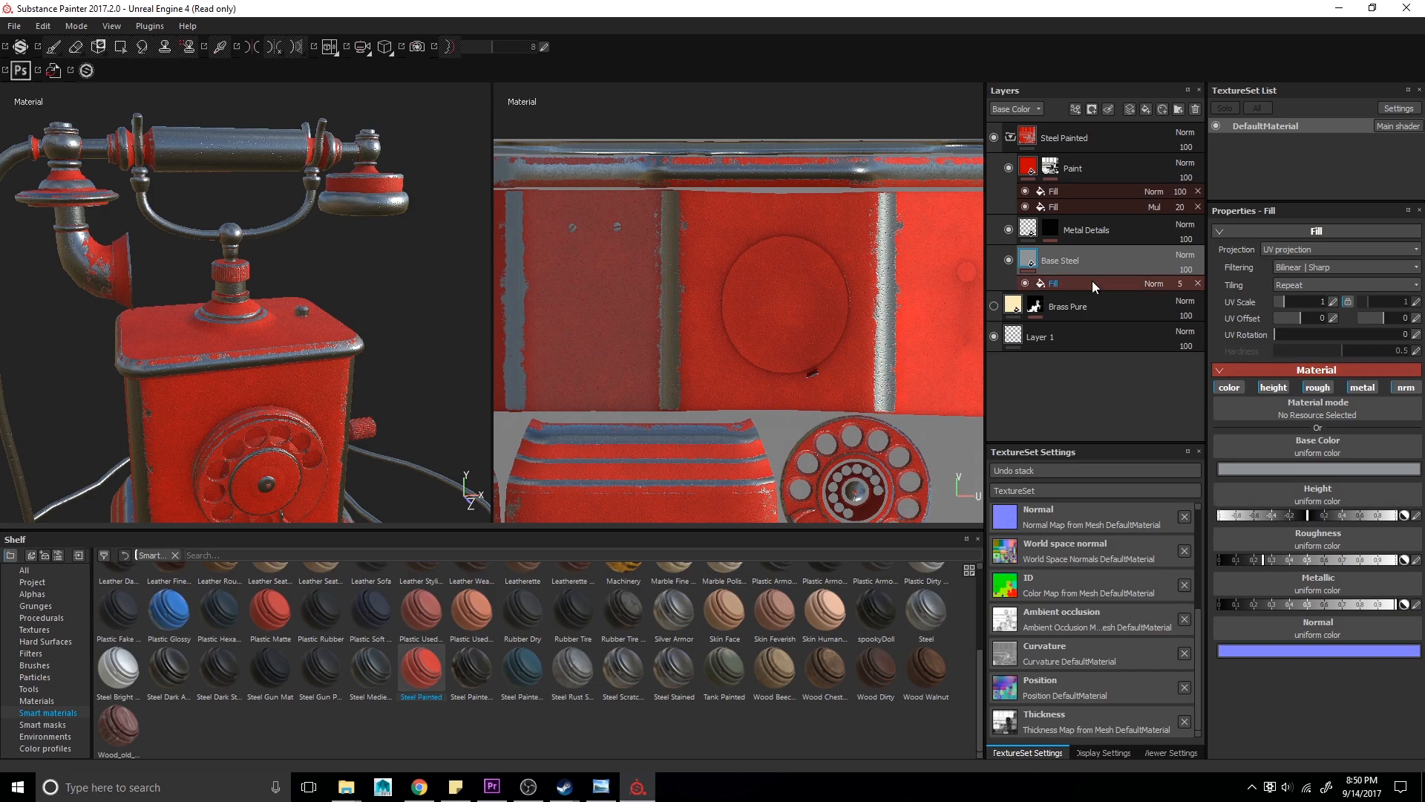
left_click(1052, 235)
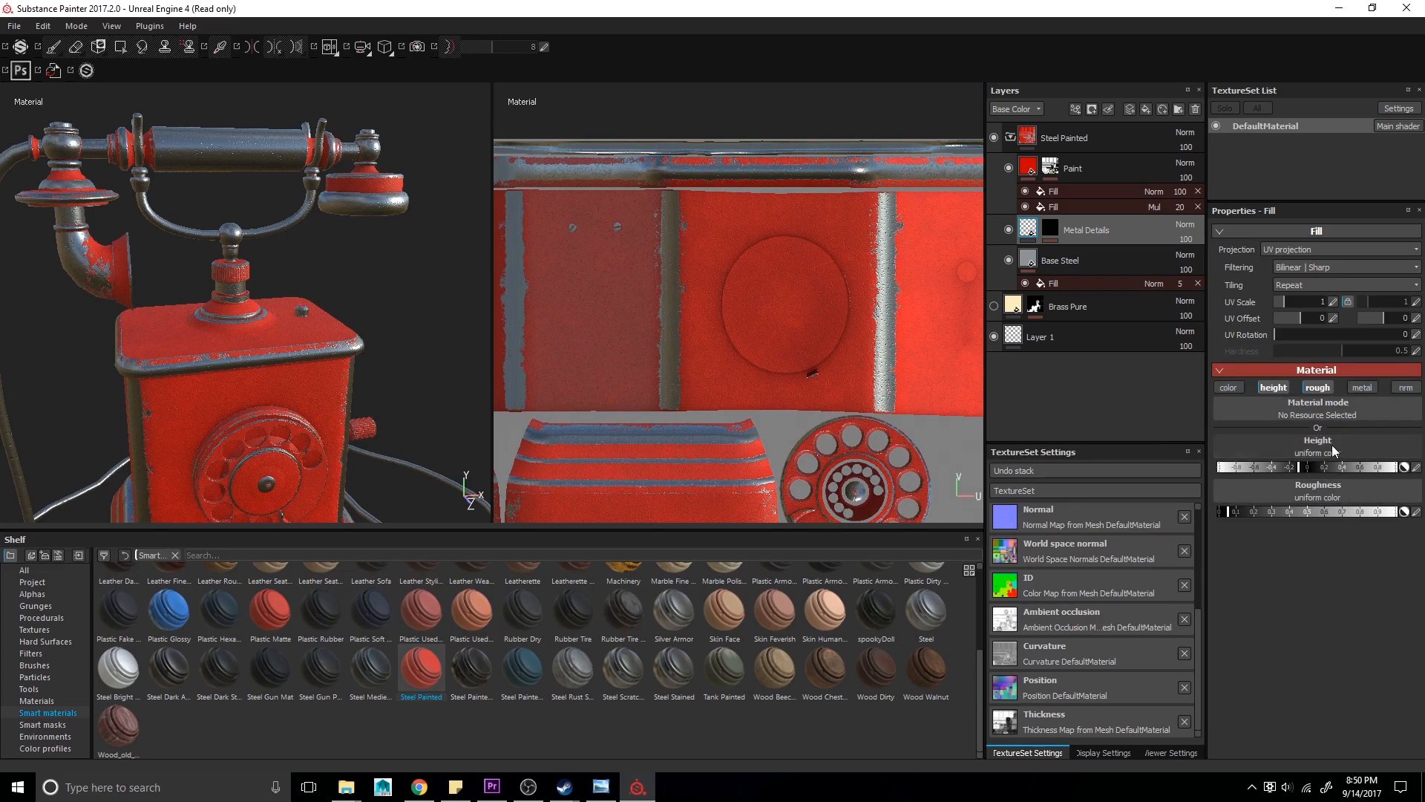
left_click(1048, 230)
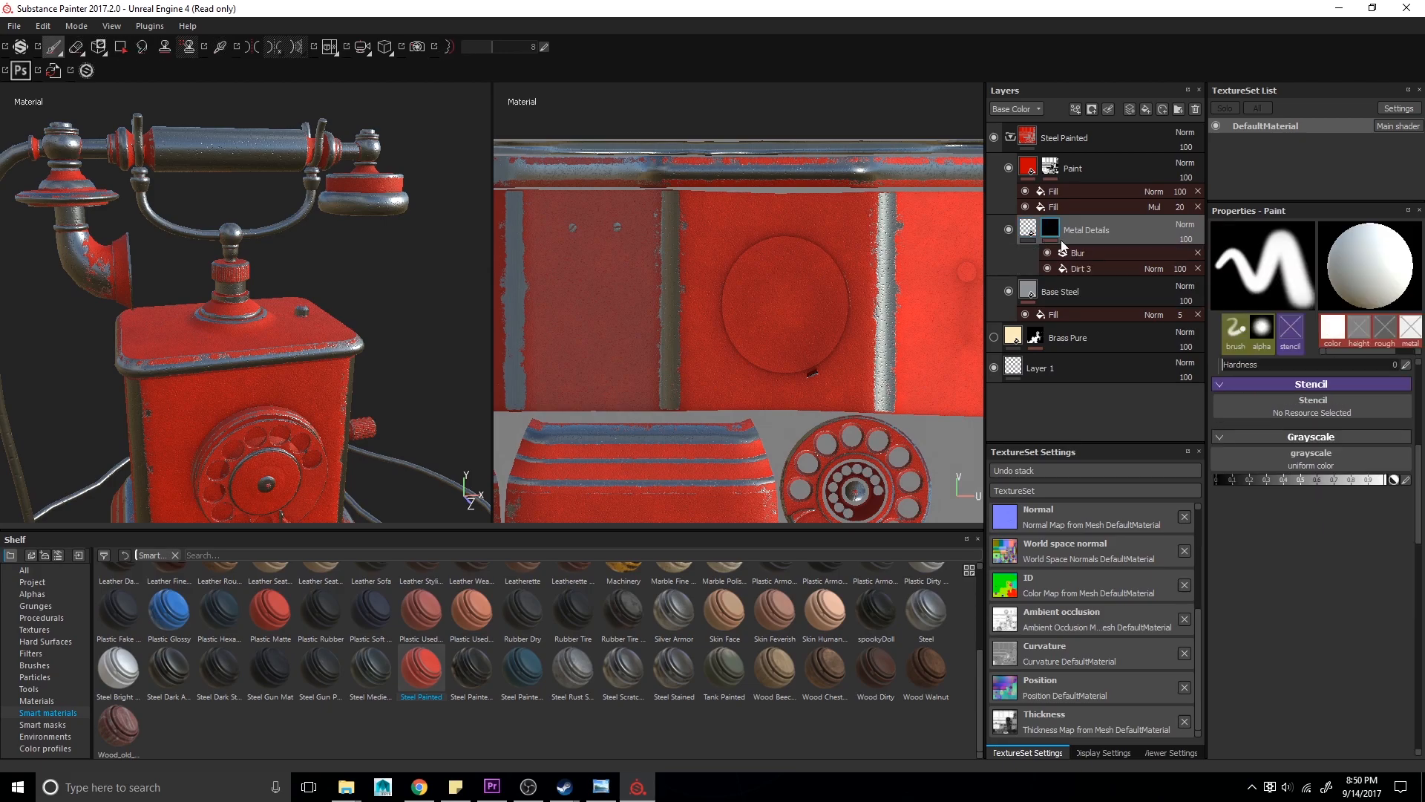
left_click(1080, 269)
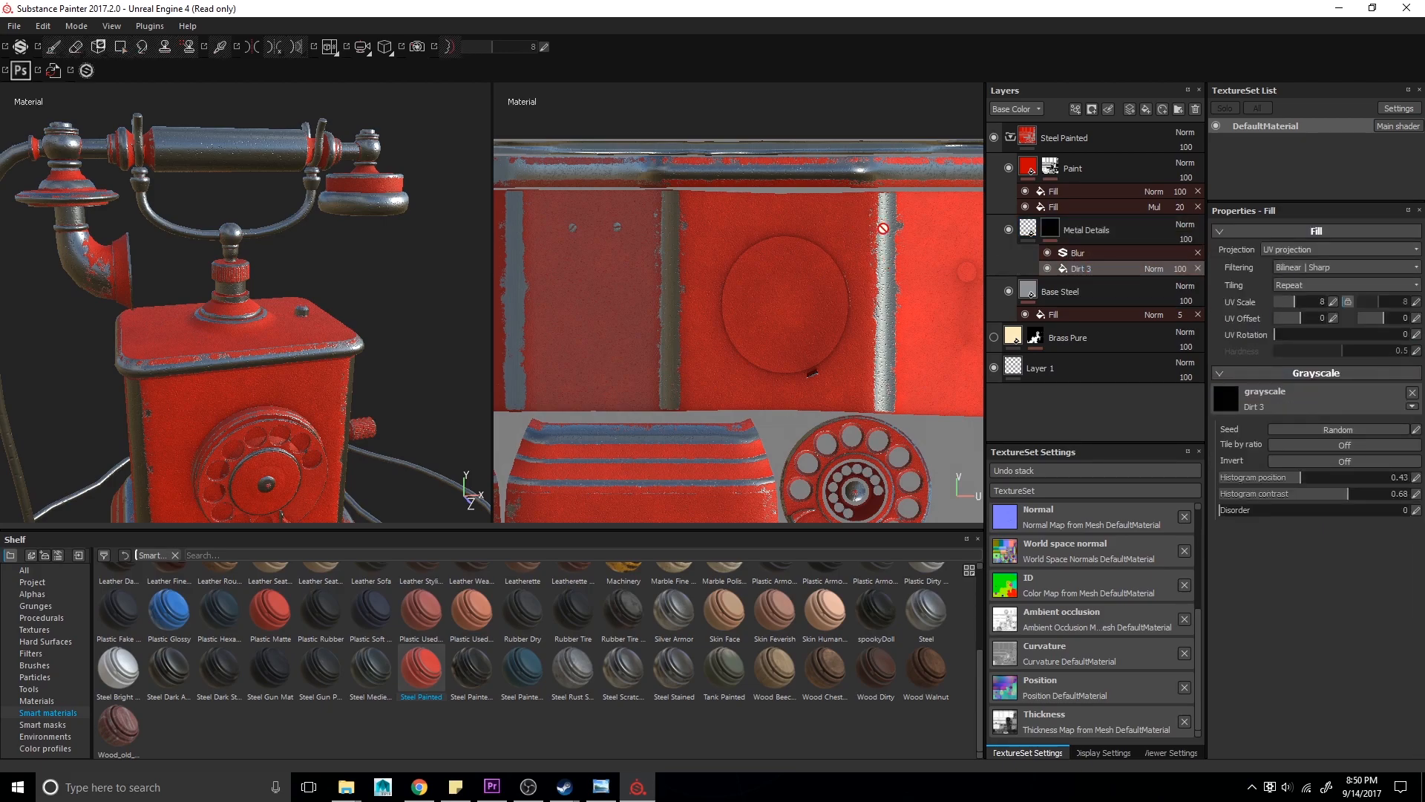
- Inspect the Paint layer's fill and the MG Mask Editor generator inside its mask
scroll(776, 254, "up", 2)
scroll(312, 390, "up", 5)
left_click_drag(329, 407, 301, 350, "alt")
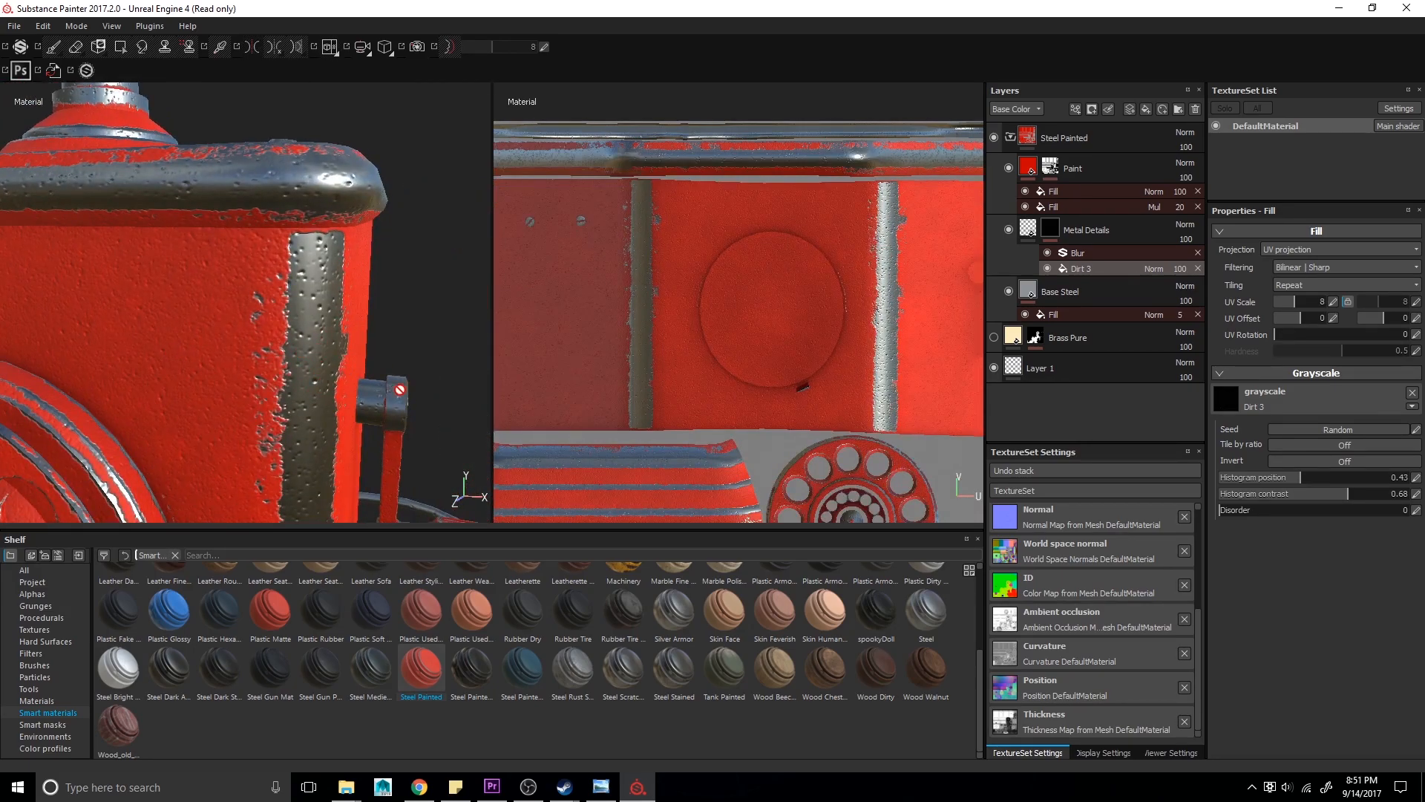
left_click(1031, 171)
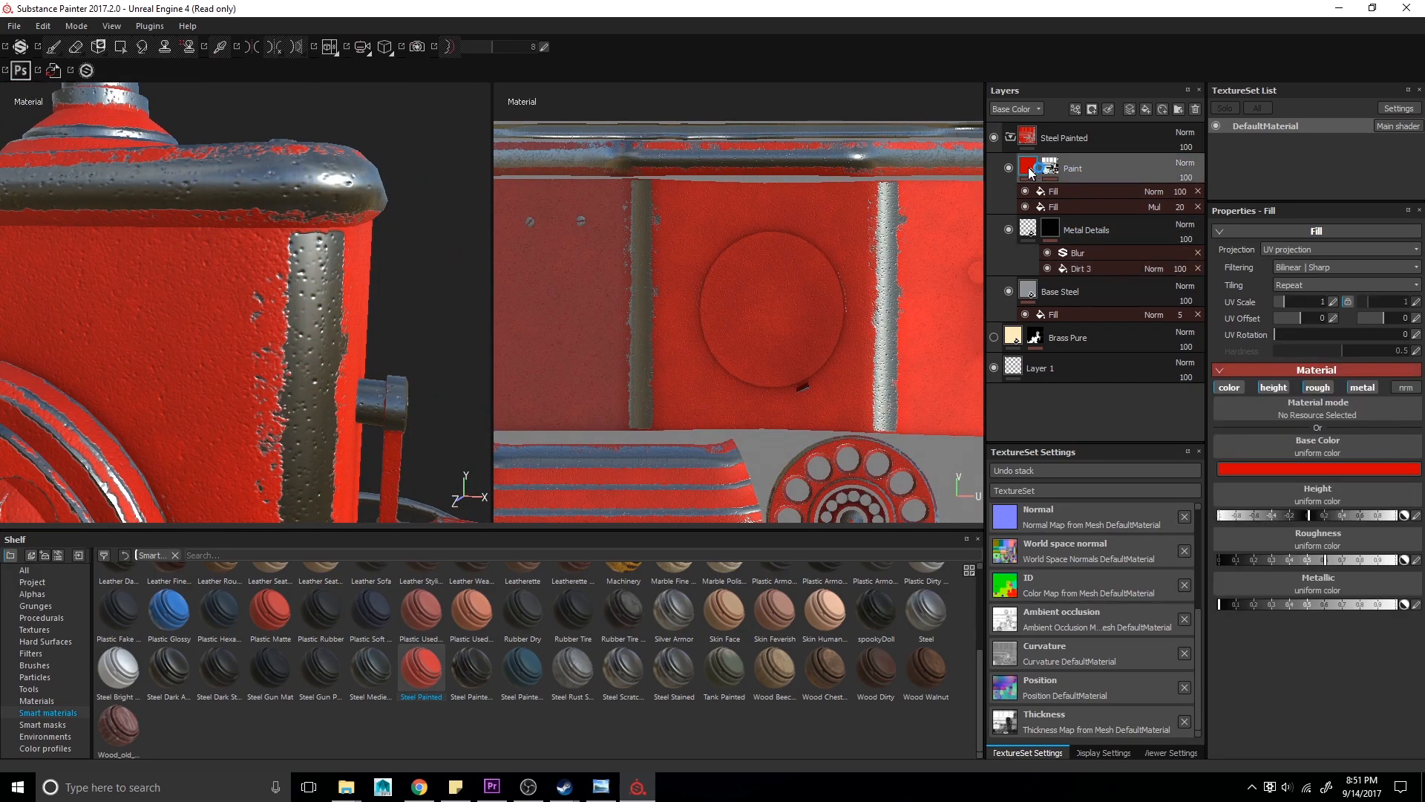
left_click(1313, 467)
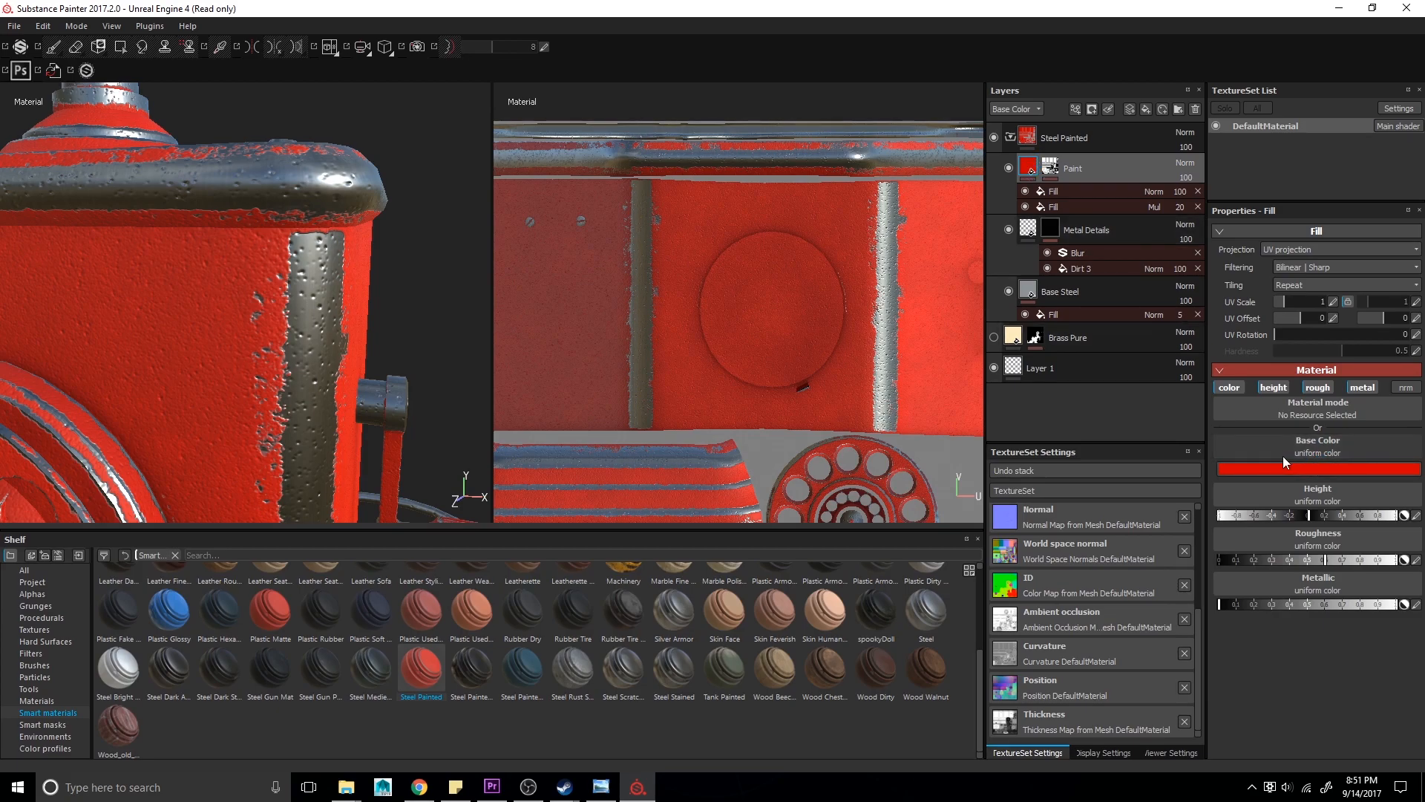
mouse_move(290, 310)
left_mouse_down("alt")
mouse_move(264, 306)
mouse_move(288, 353)
mouse_move(279, 307)
mouse_move(254, 299)
mouse_move(276, 332)
left_mouse_up("alt")
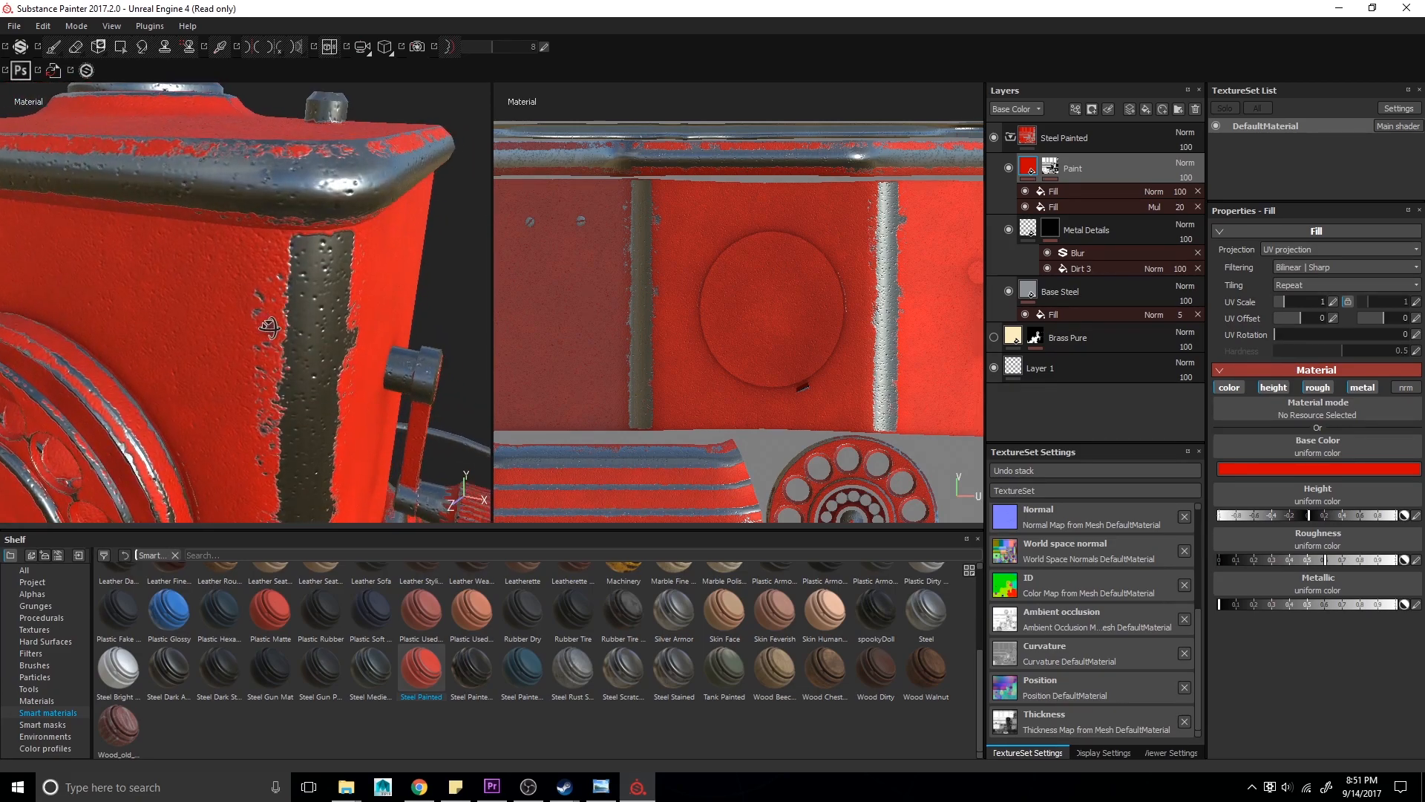
left_click(1053, 171)
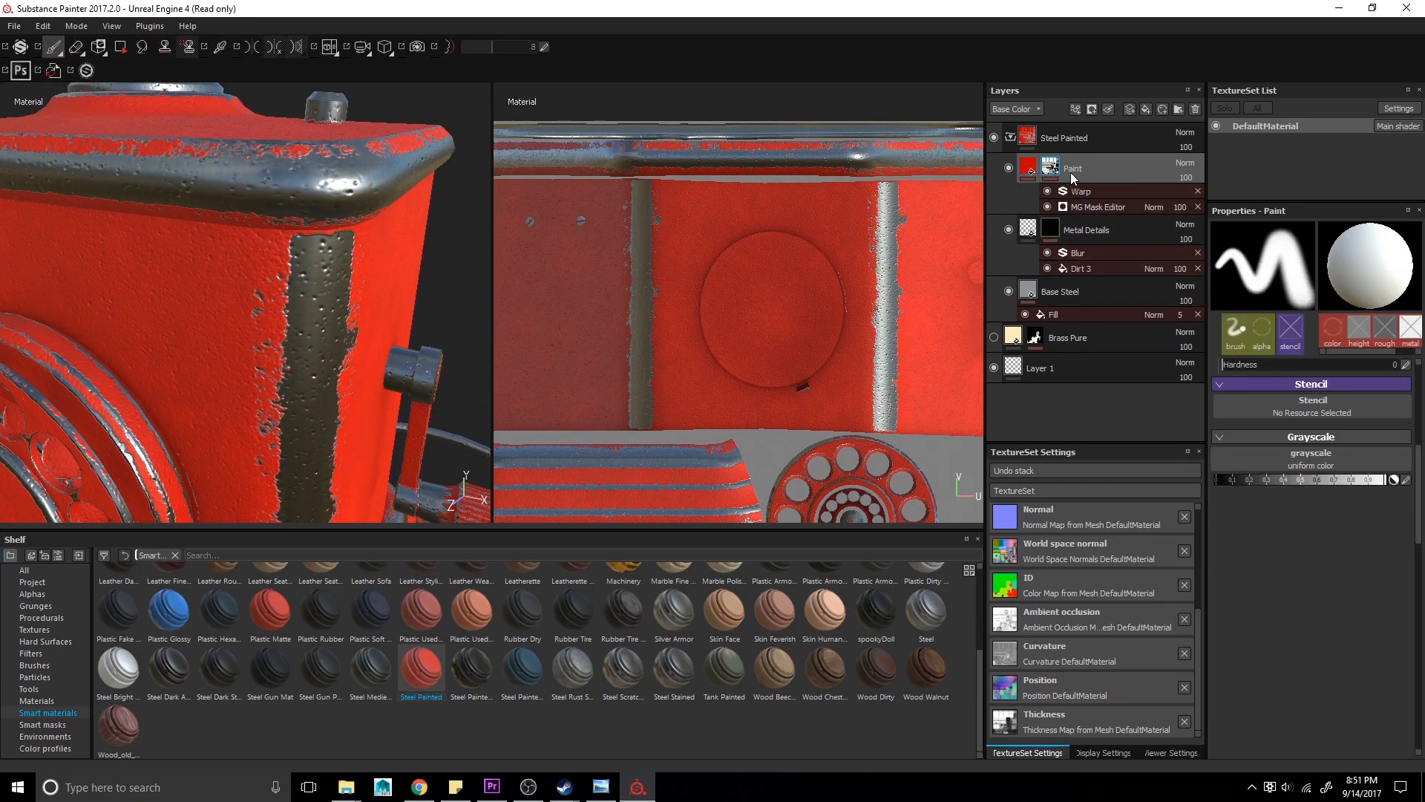
left_click(1084, 206)
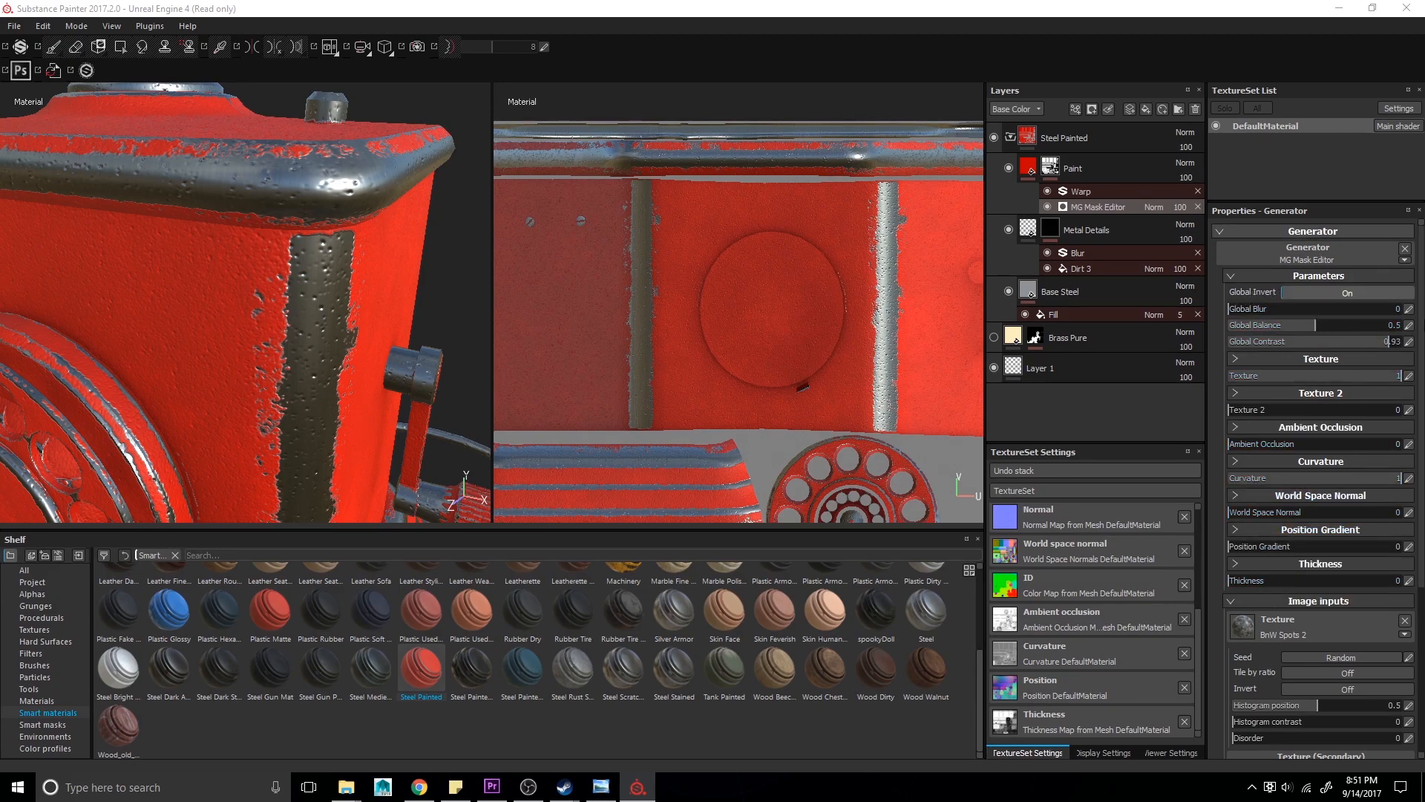
scroll(1376, 516, "down", 3)
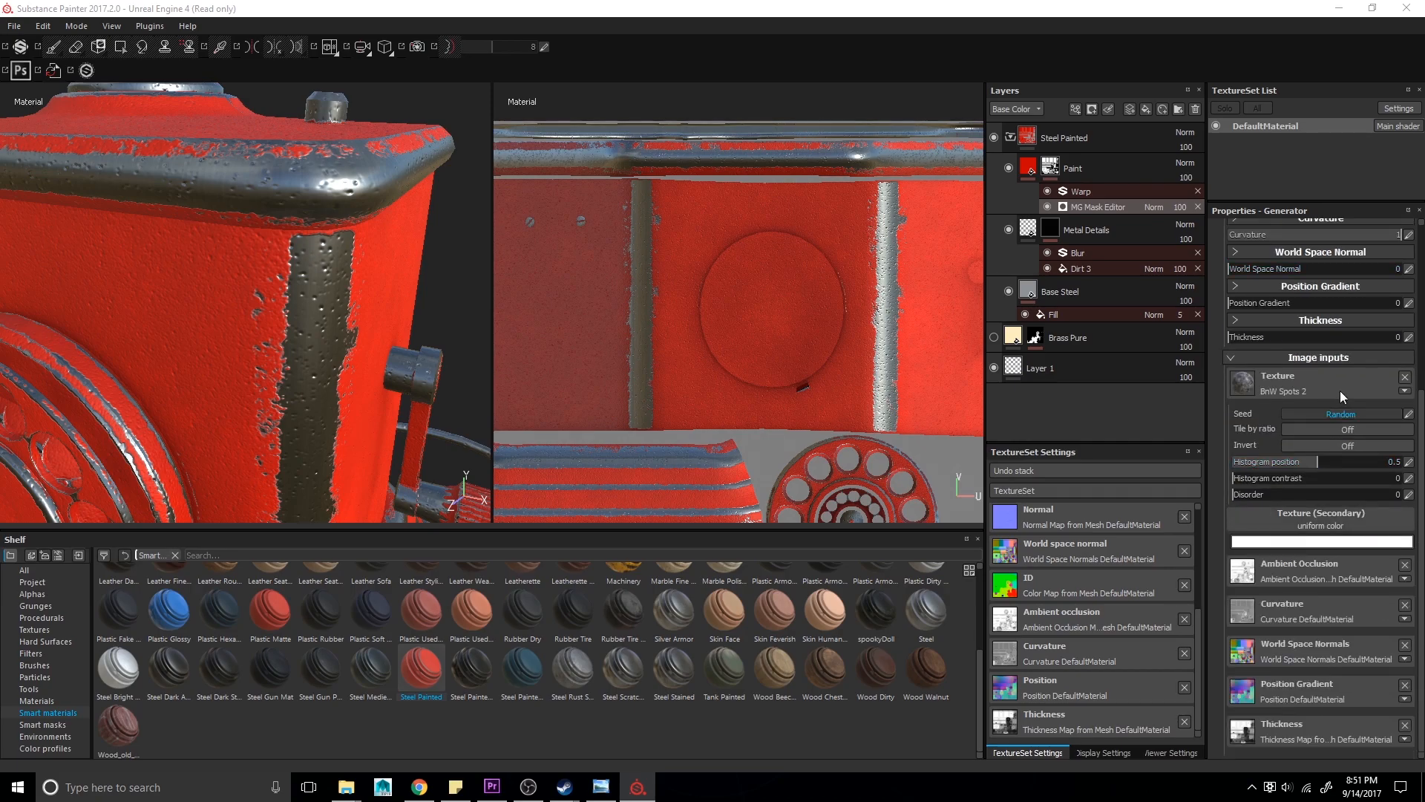
scroll(1325, 393, "up", 3)
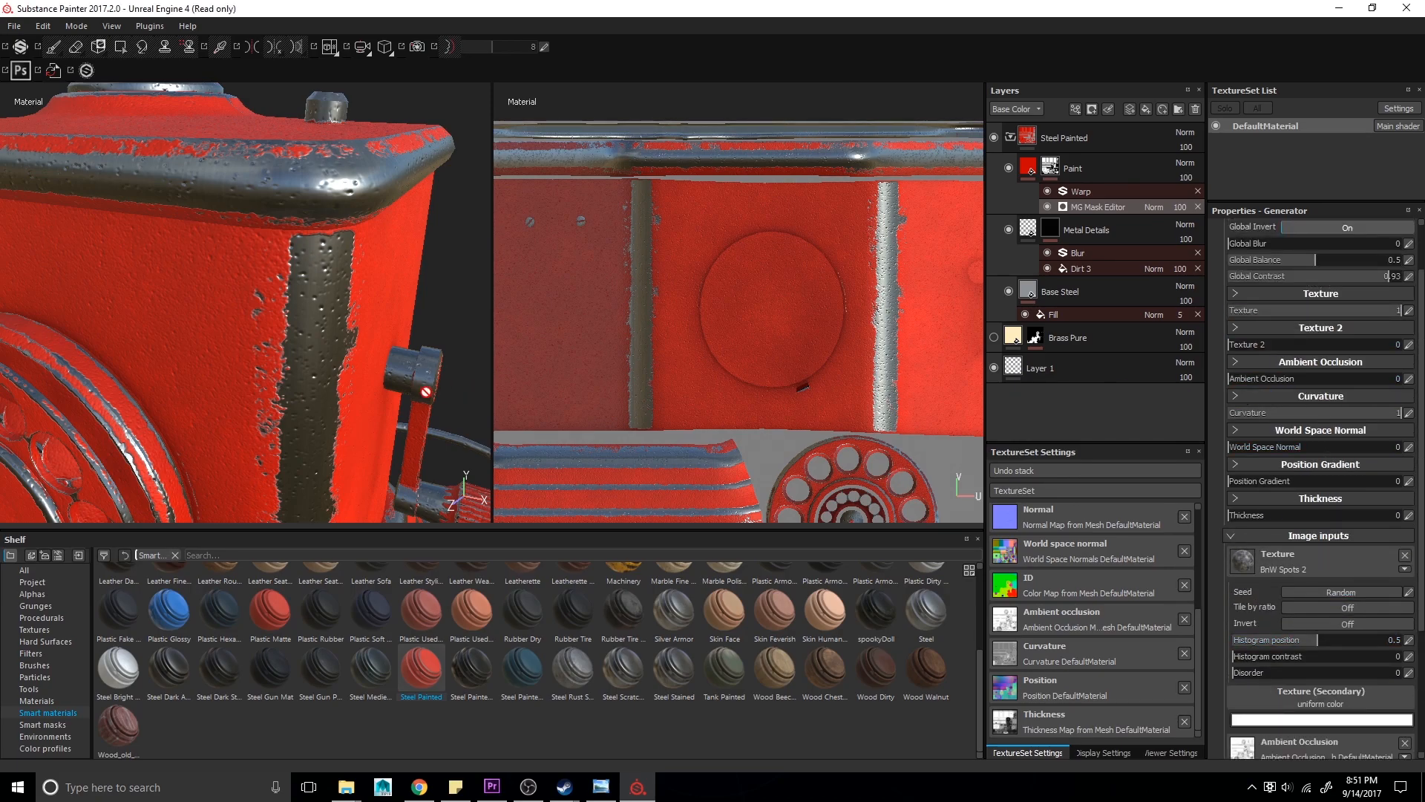
- Set the Paint mask generator's Global Balance to 0.69
left_click_drag(280, 261, 332, 306, "alt")
scroll(1237, 394, "up", 1)
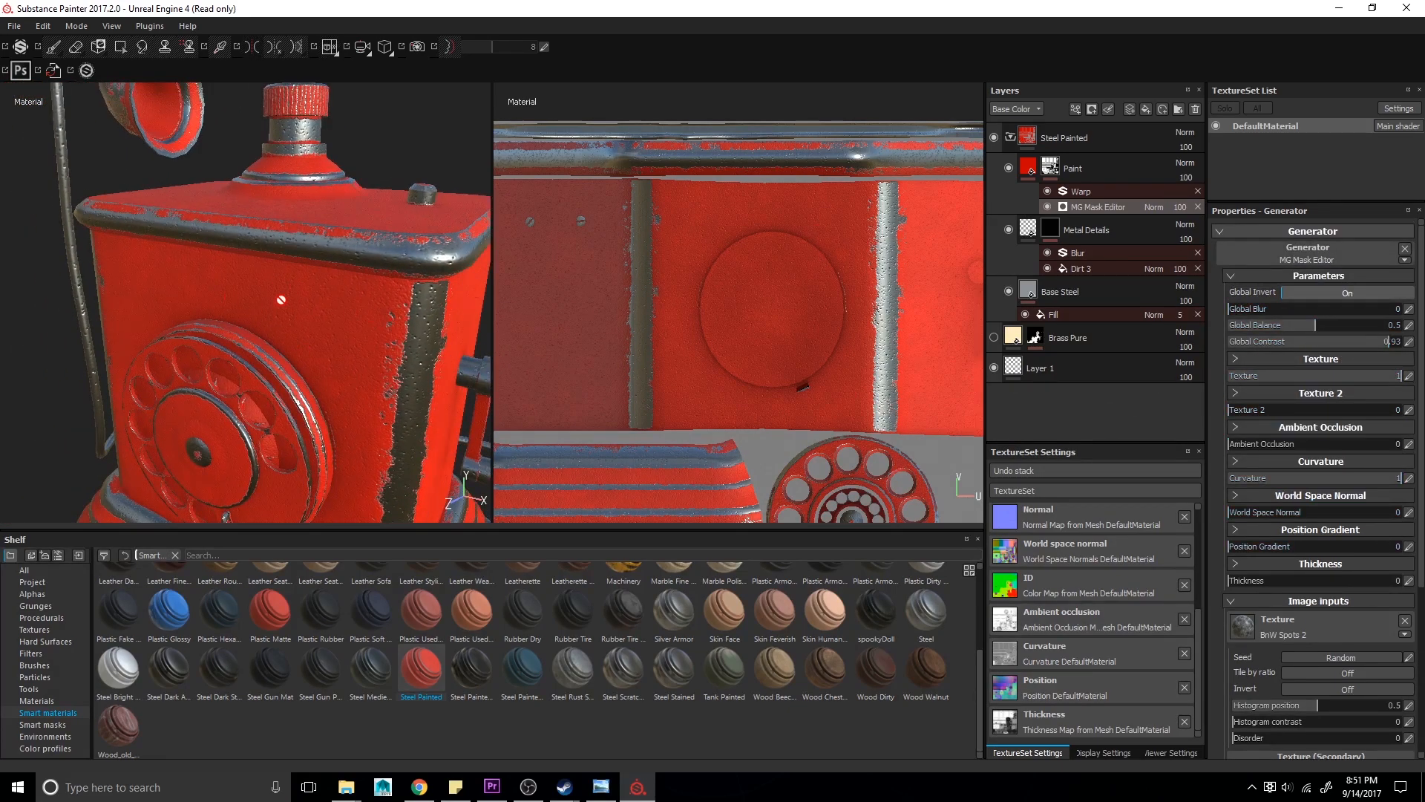
left_click_drag(371, 258, 336, 232, "alt")
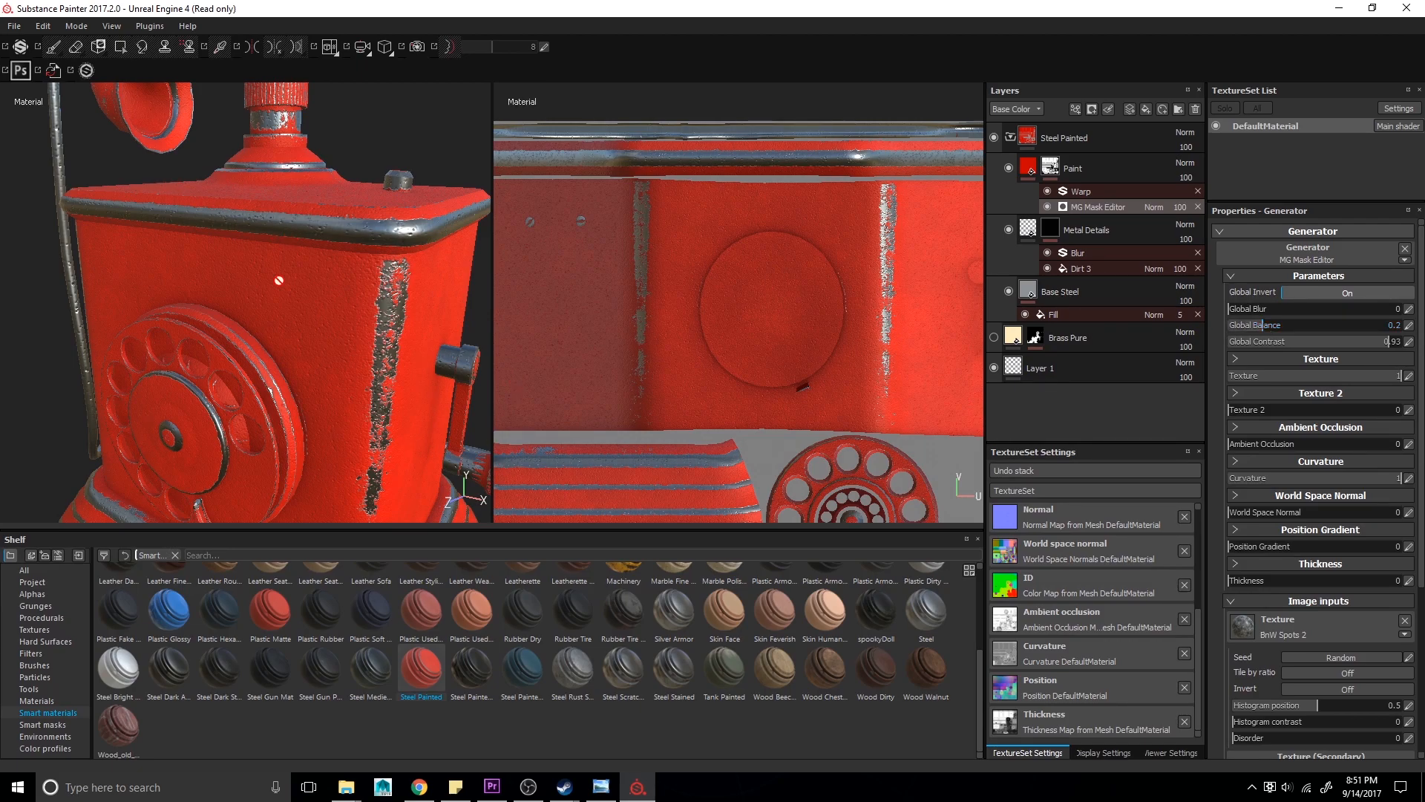
left_click_drag(310, 310, 303, 238, "alt")
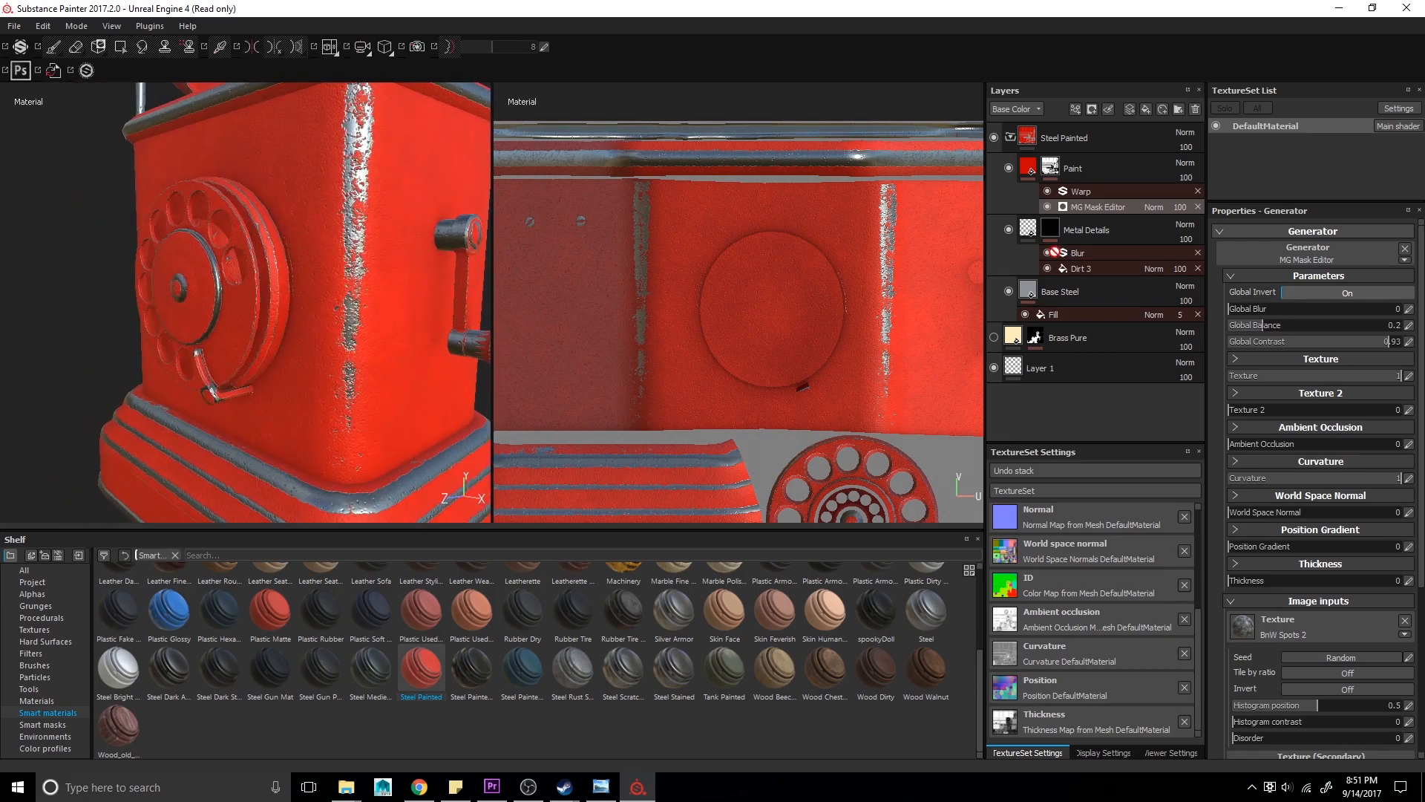
left_click(1348, 325)
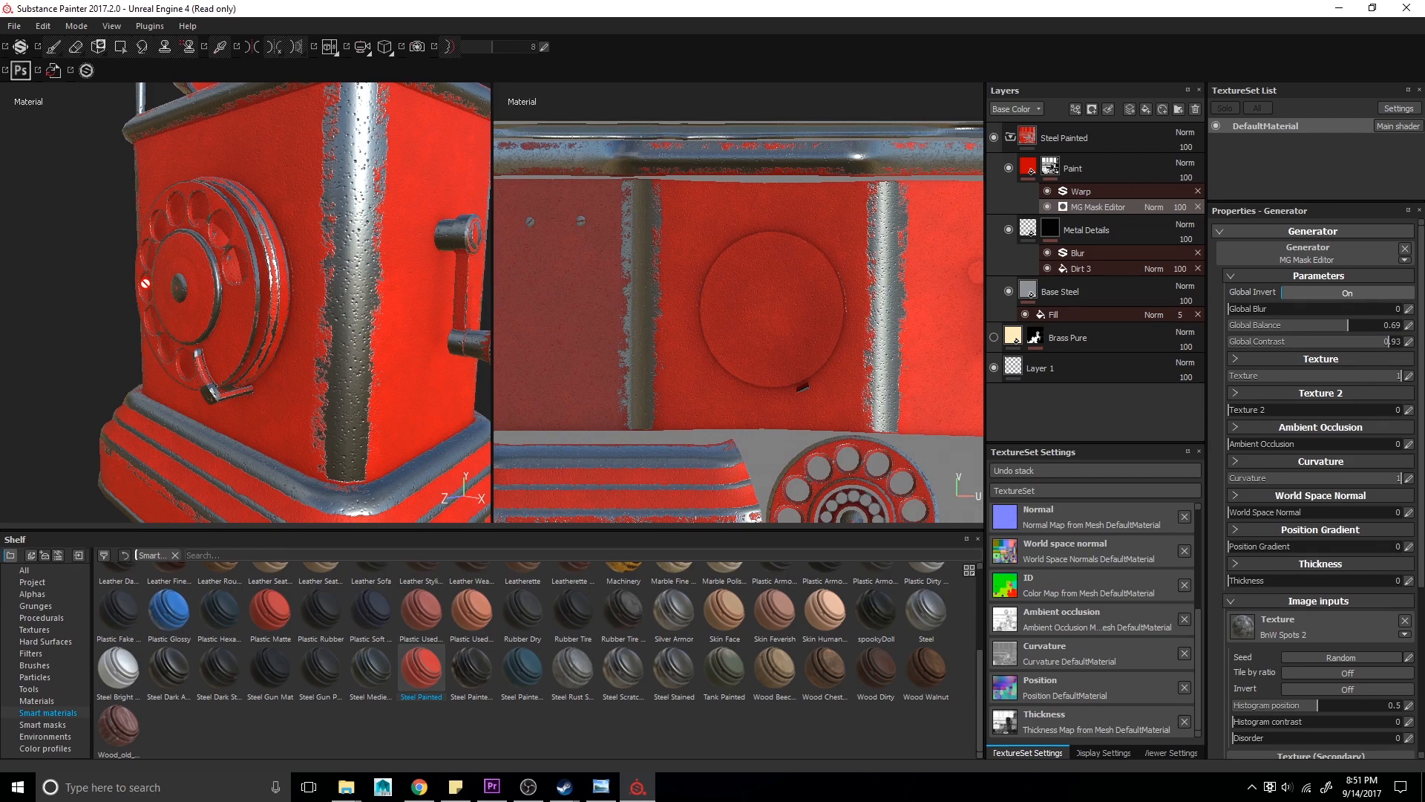
- Change the Paint layer's base color to bright green
left_click_drag(282, 234, 121, 256, "alt")
right_click_drag(121, 256, 137, 254, "alt")
middle_click_drag(119, 253, 130, 251, "alt")
left_click_drag(130, 253, 328, 288, "alt")
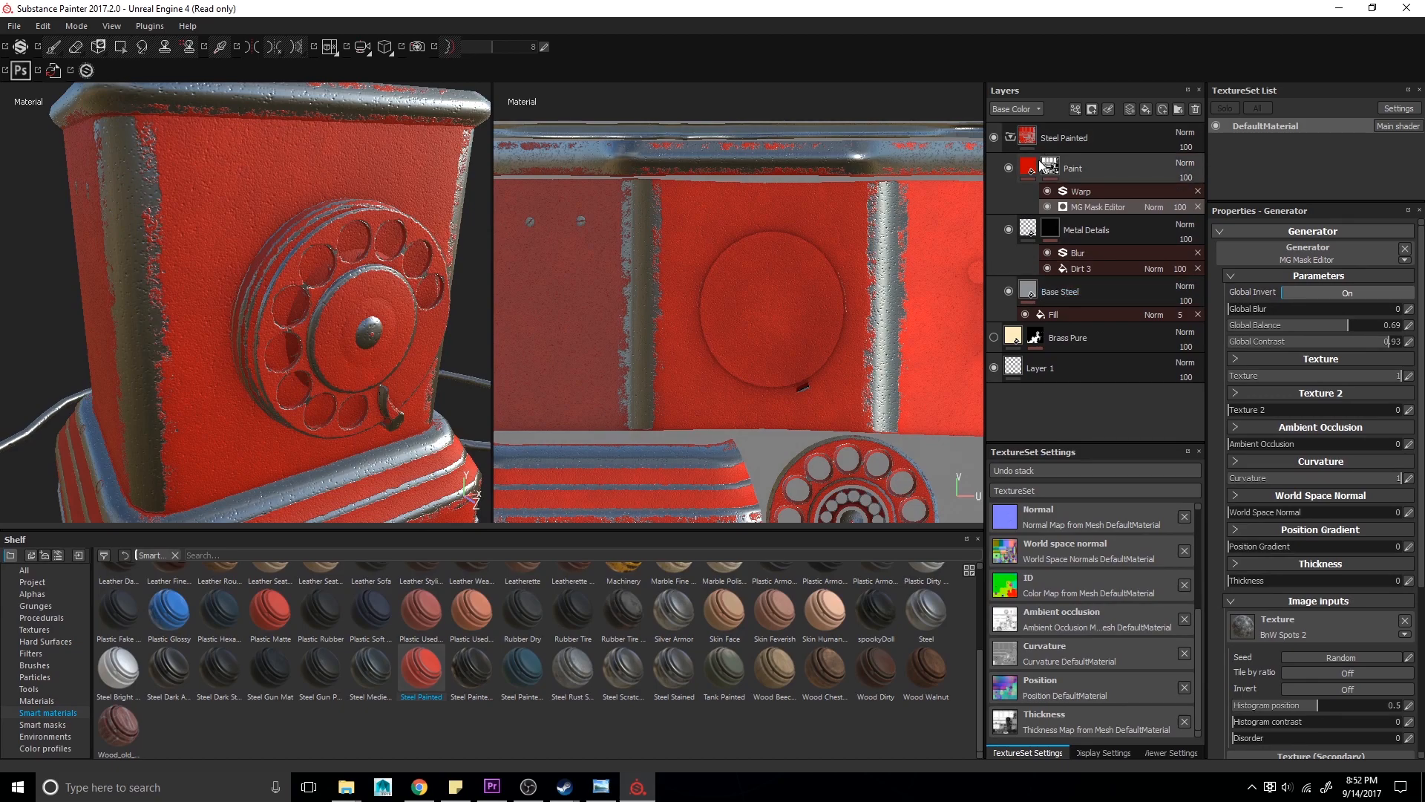
left_click(1032, 161)
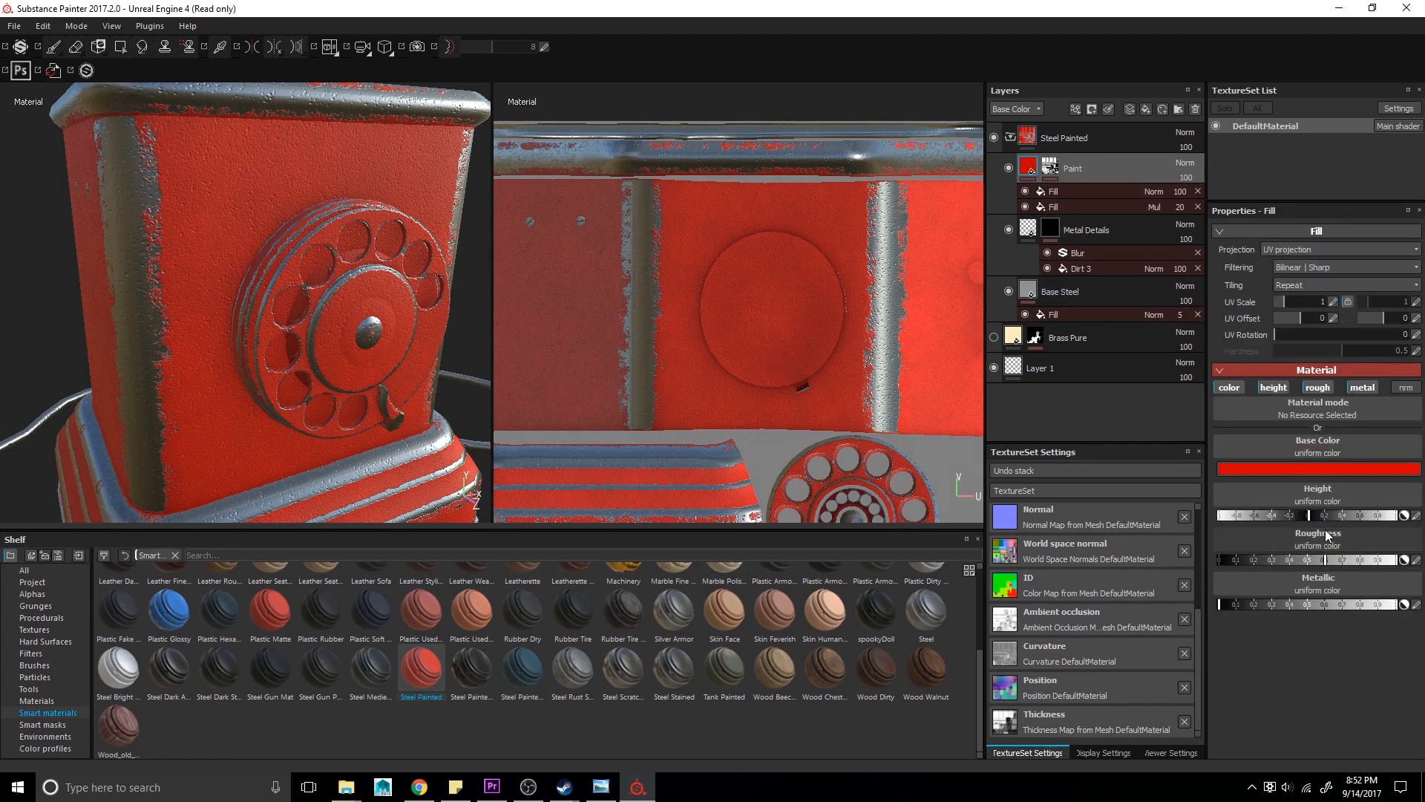
left_click(1323, 469)
left_click(1326, 509)
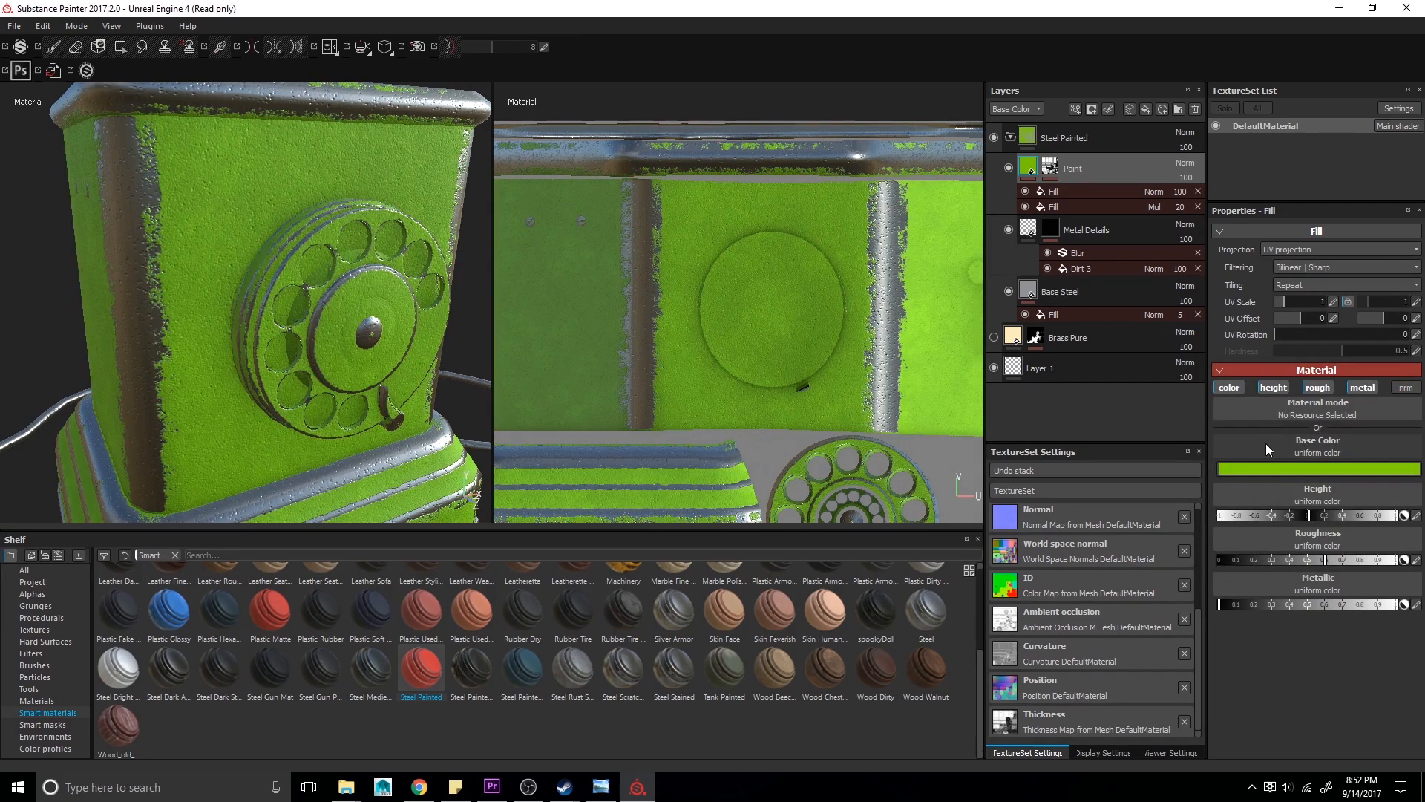
- Use the Clouds 2 texture as the Paint layer's base color
left_click(1359, 445)
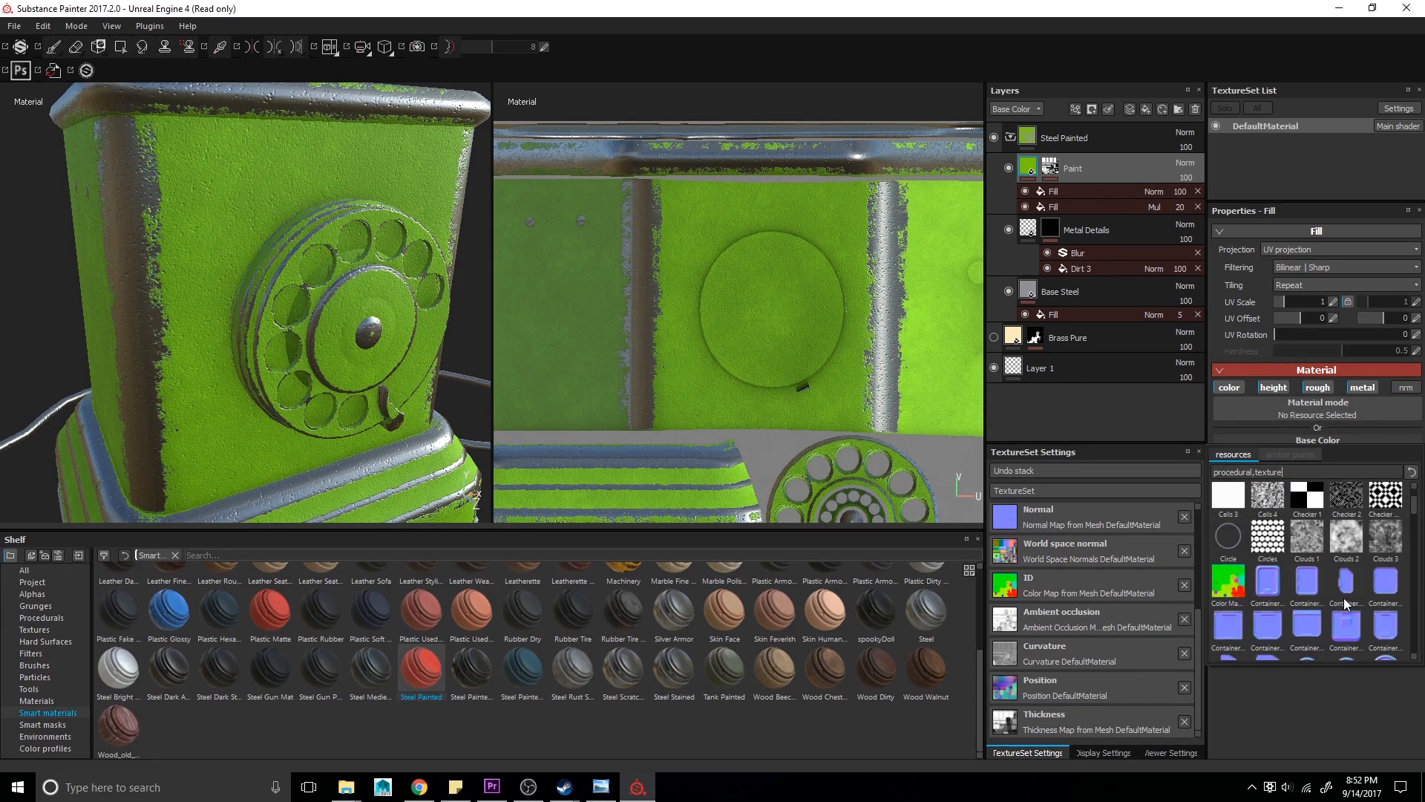
left_click(1348, 546)
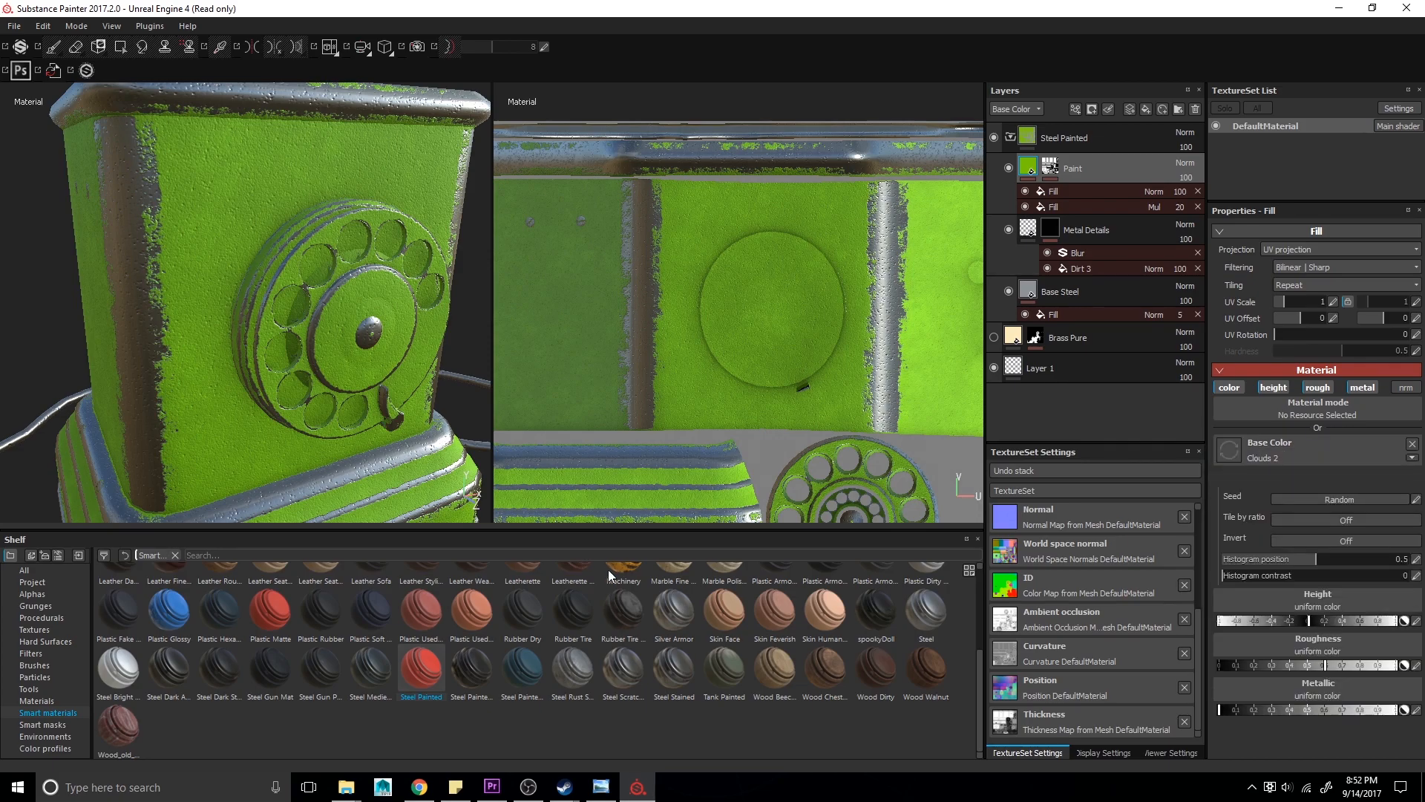
mouse_move(293, 364)
left_mouse_down("alt")
mouse_move(306, 355)
mouse_move(288, 326)
mouse_move(253, 301)
mouse_move(277, 273)
mouse_move(145, 319)
left_mouse_up("alt")
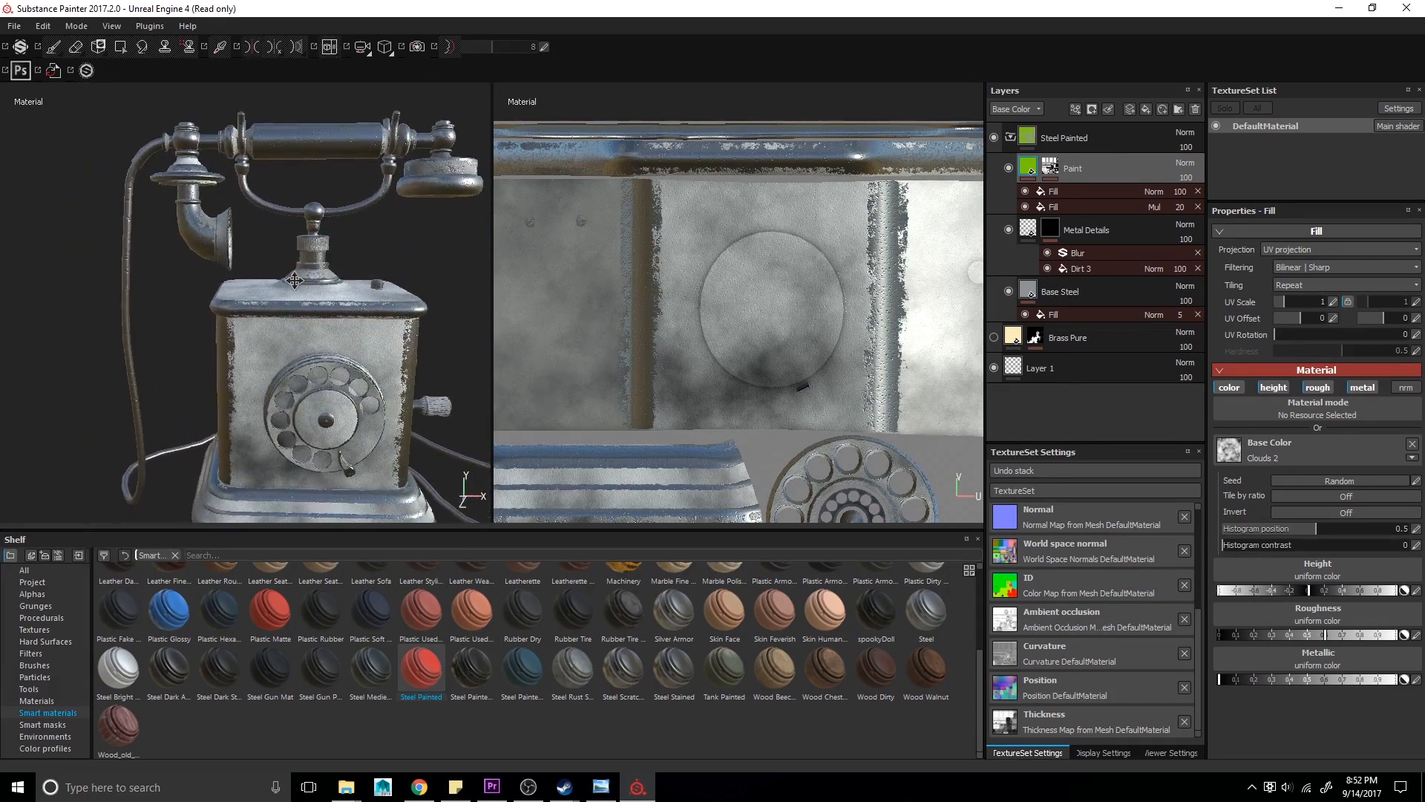
- Collapse and delete the Steel Painted layer group, leaving only Layer 1
left_click(1010, 138)
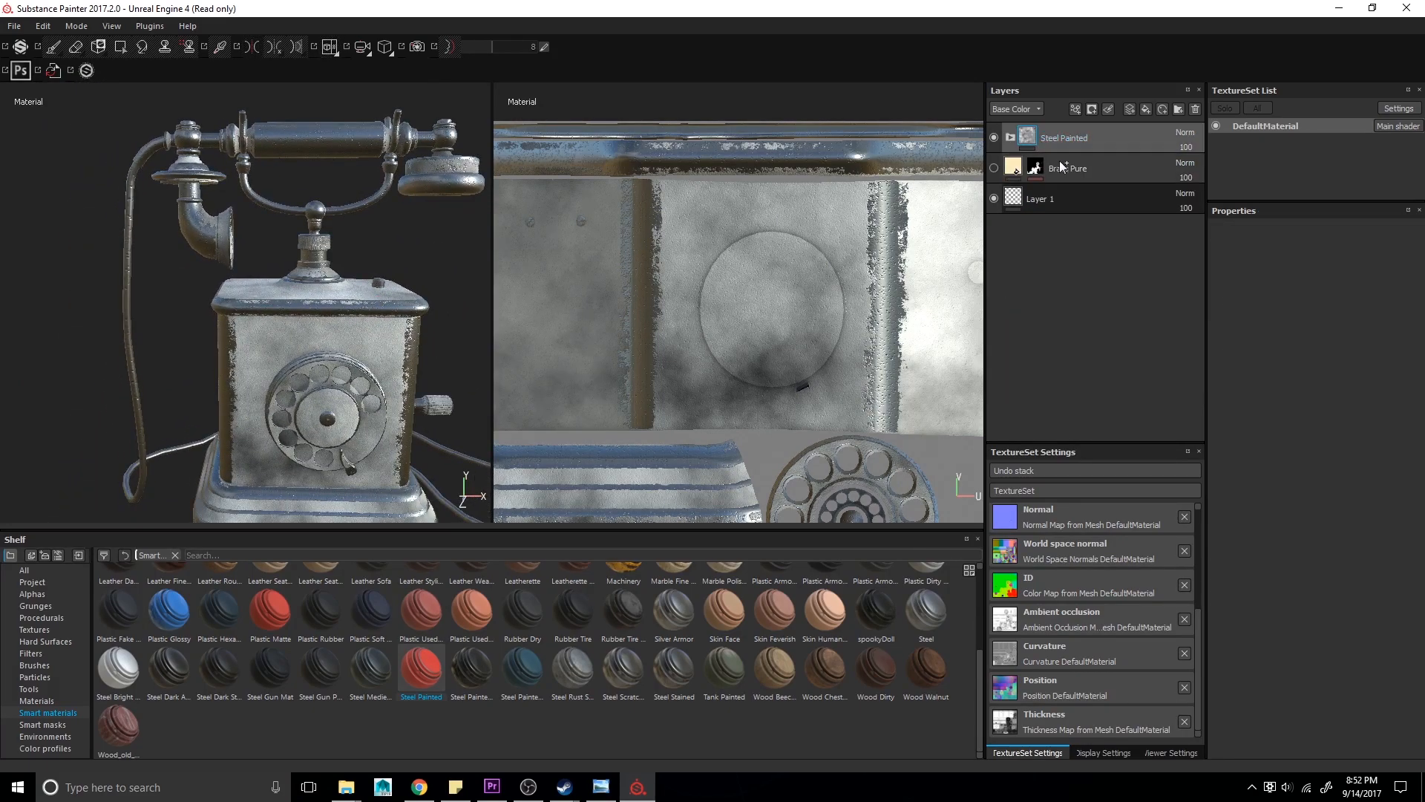
key("Delete")
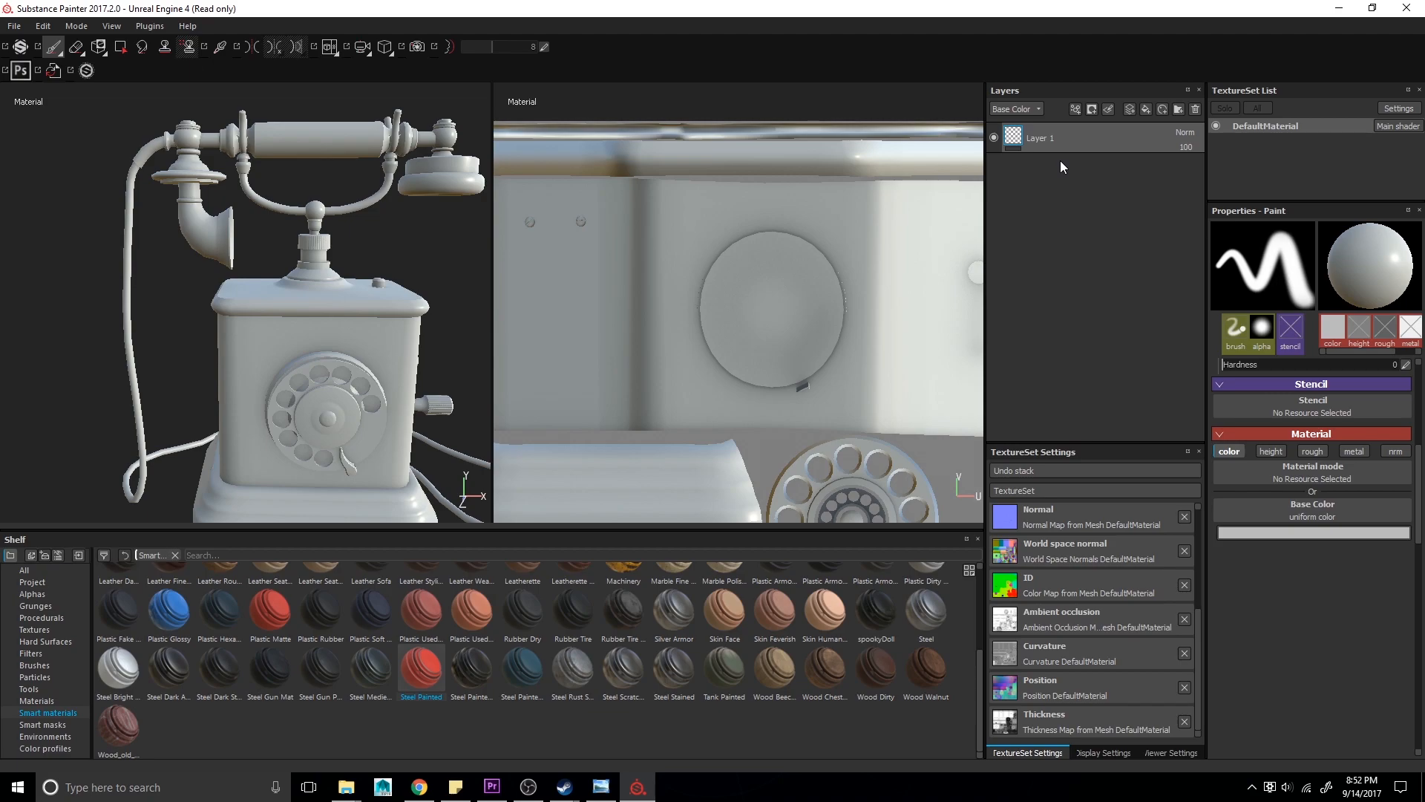
- Apply the Plastic PVC material from the shelf's materials as a new layer
left_click(51, 702)
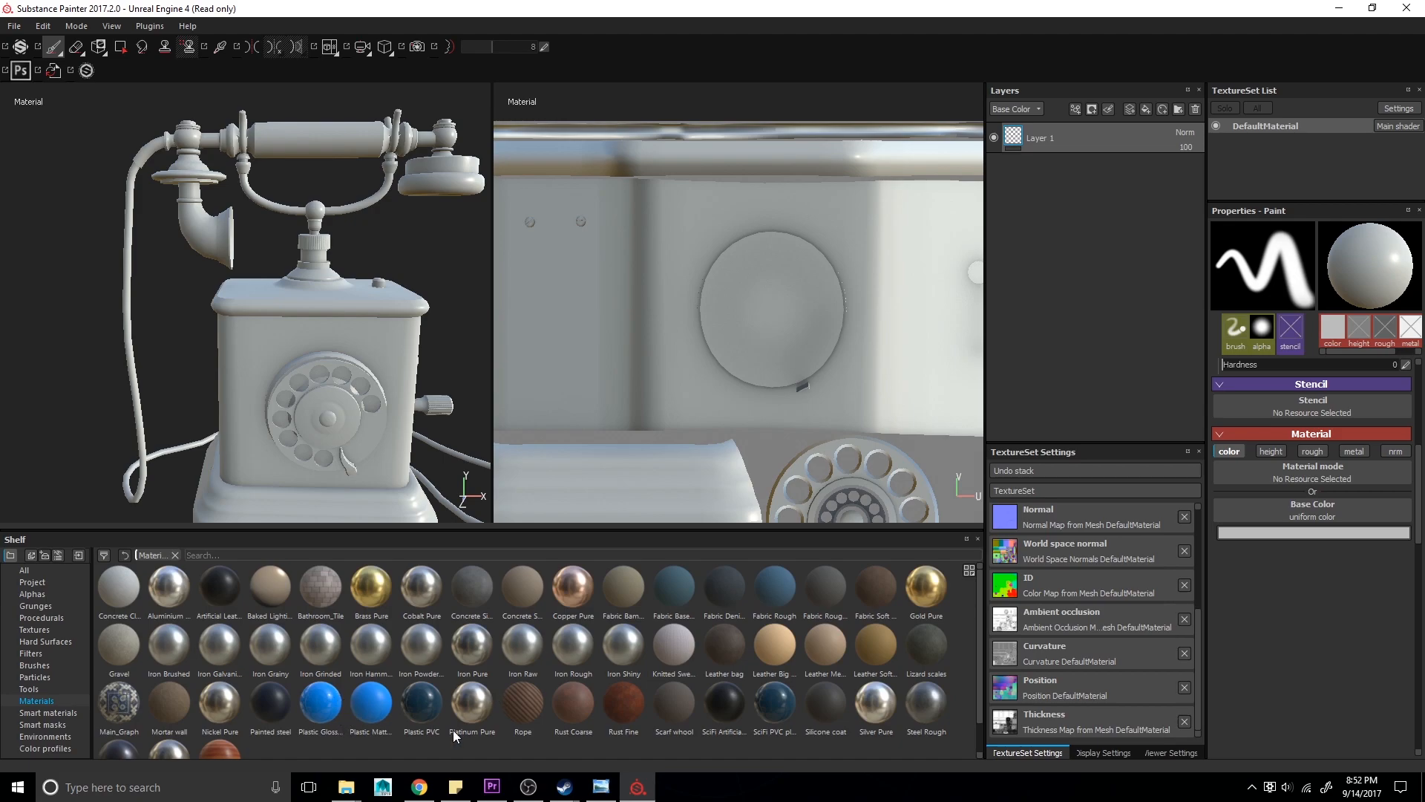
mouse_move(442, 719)
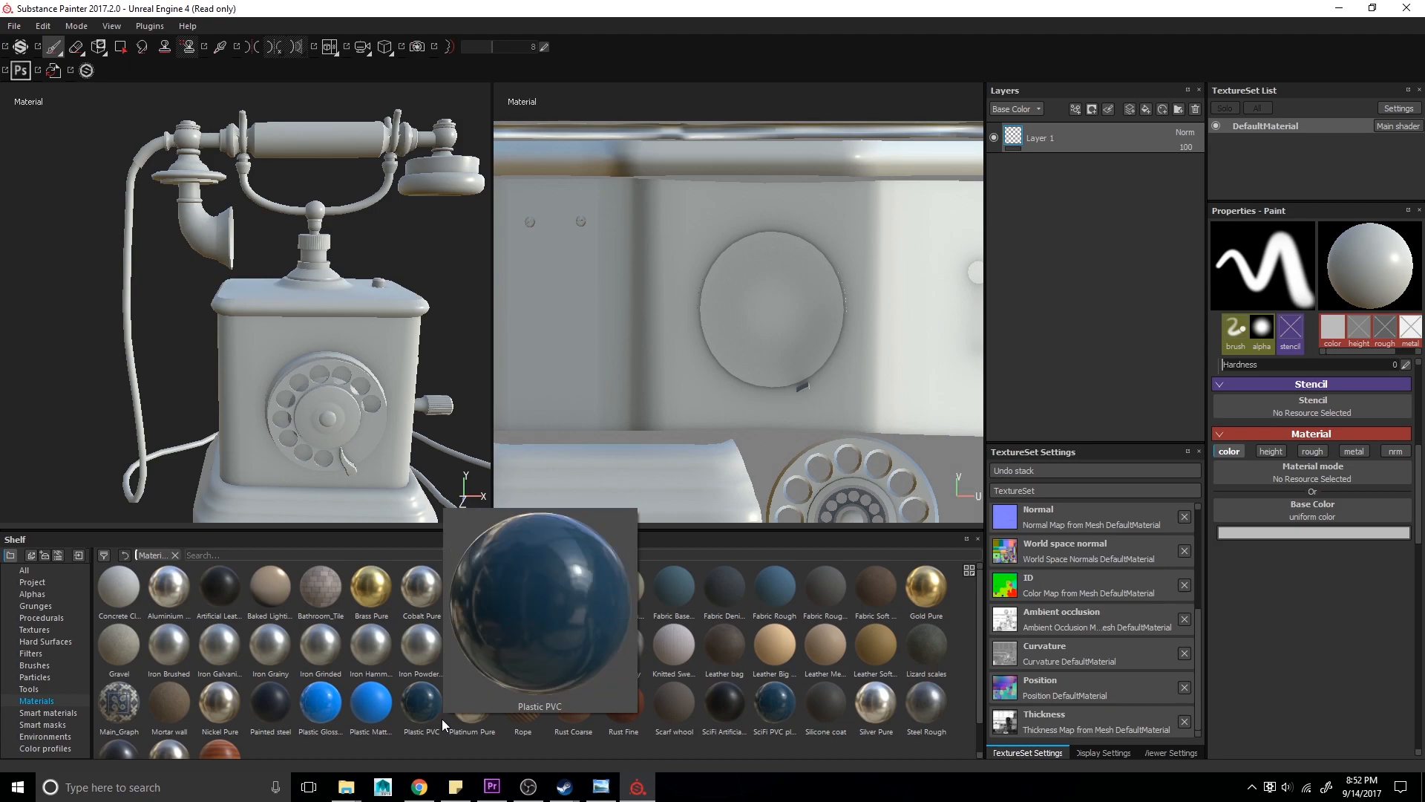
left_click_drag(421, 704, 1088, 147)
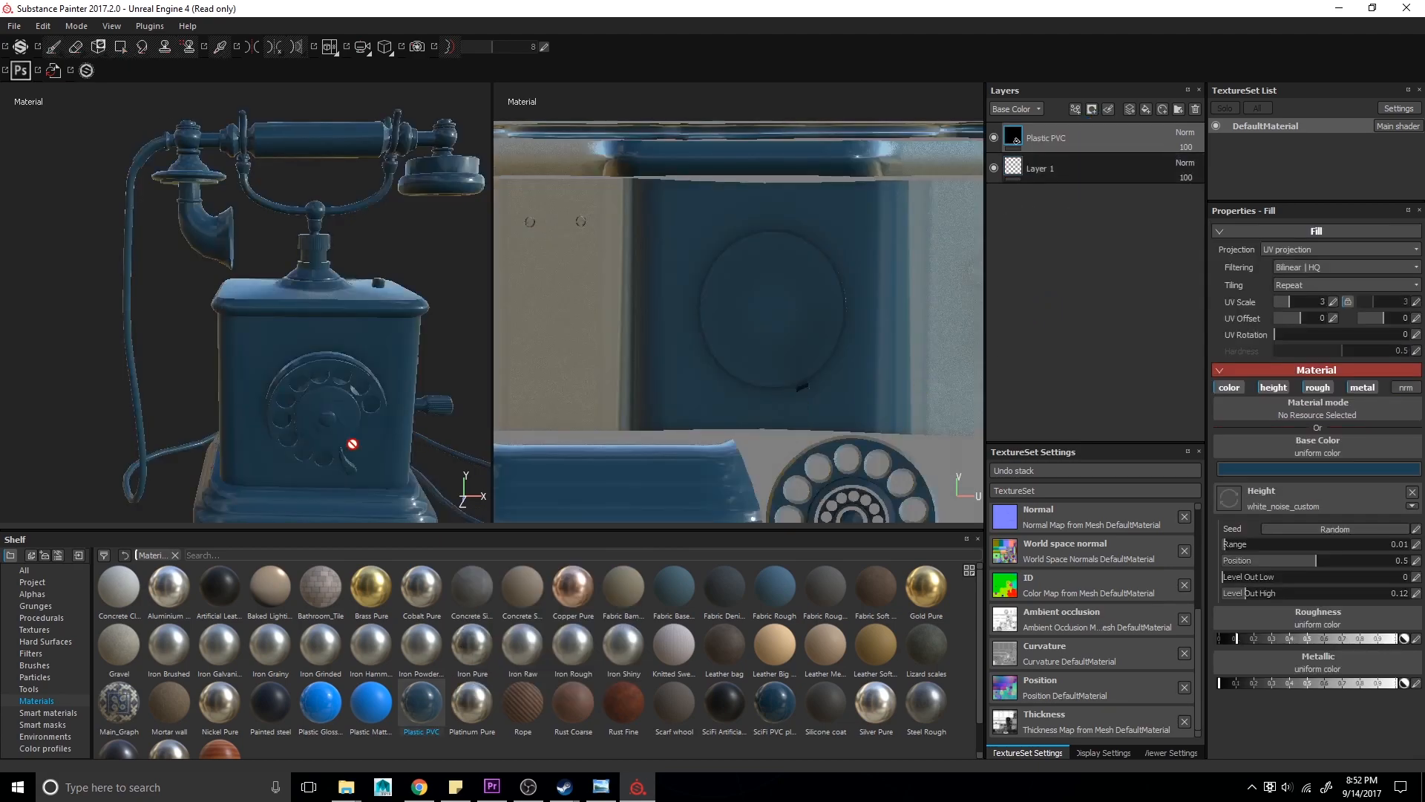
left_click_drag(255, 425, 303, 504, "alt")
left_click_drag(250, 399, 365, 419, "alt")
- Add a black mask to the Plastic PVC layer
right_click(1017, 134)
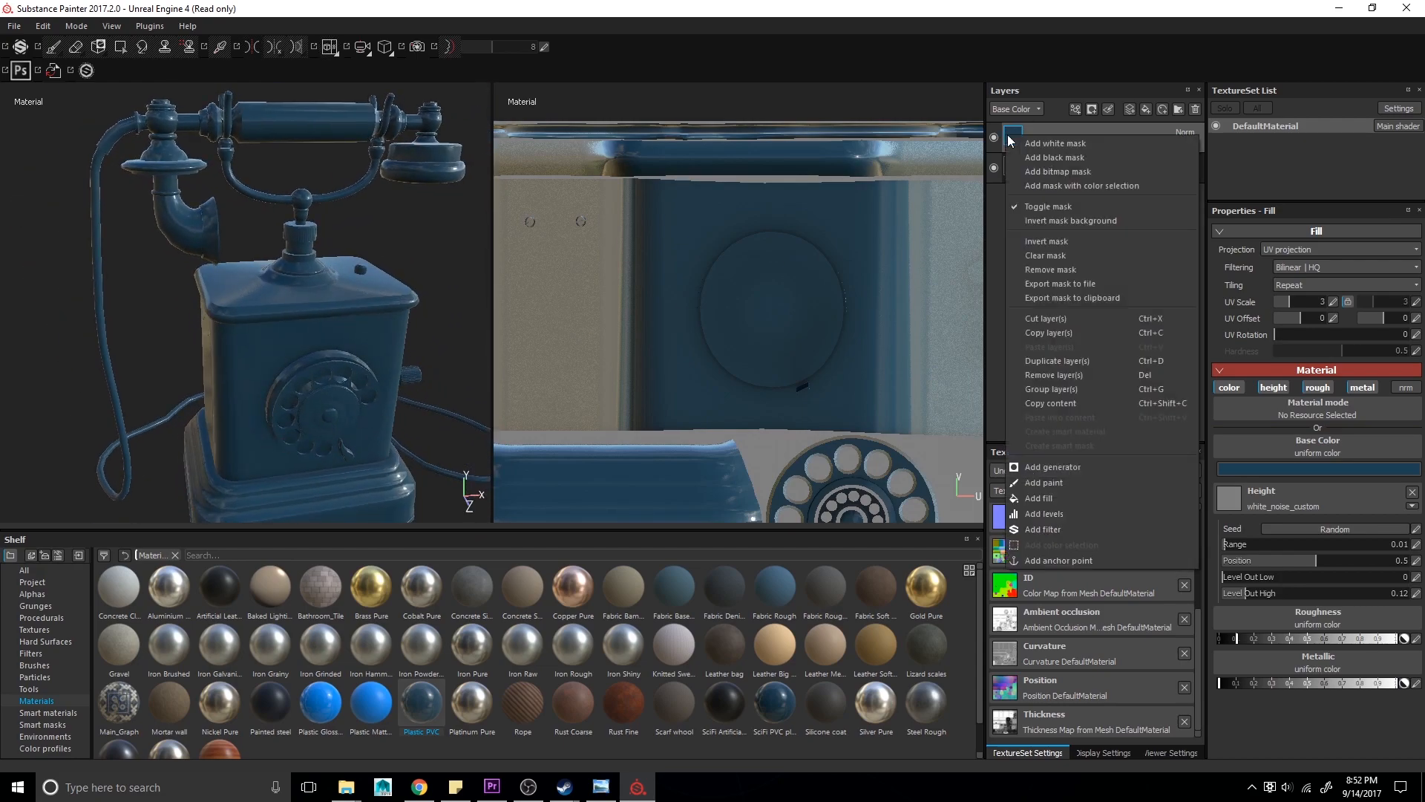
left_click(1077, 159)
left_click_drag(277, 322, 271, 372, "alt")
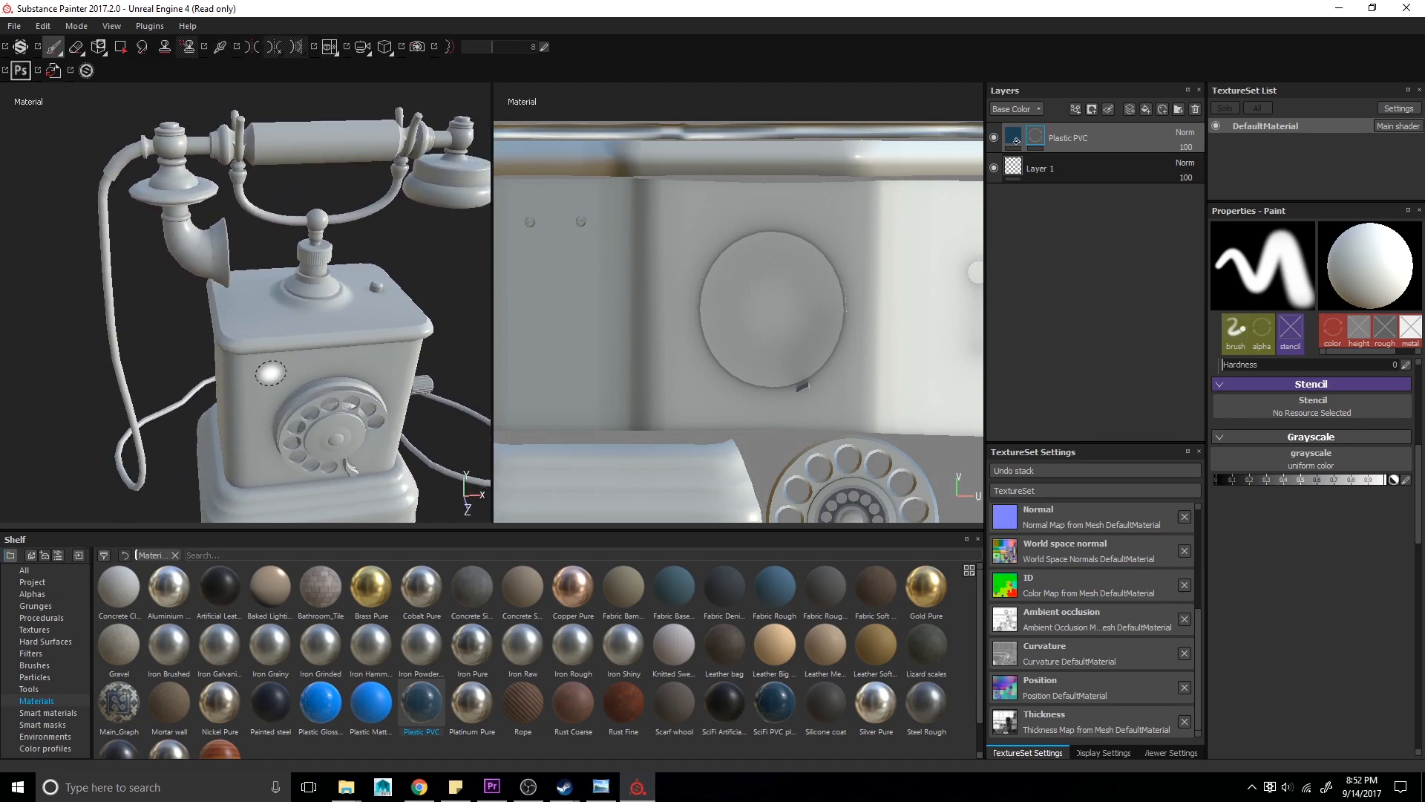
right_click(1040, 138)
left_click(1034, 136)
right_click(1033, 134)
left_click(1031, 134)
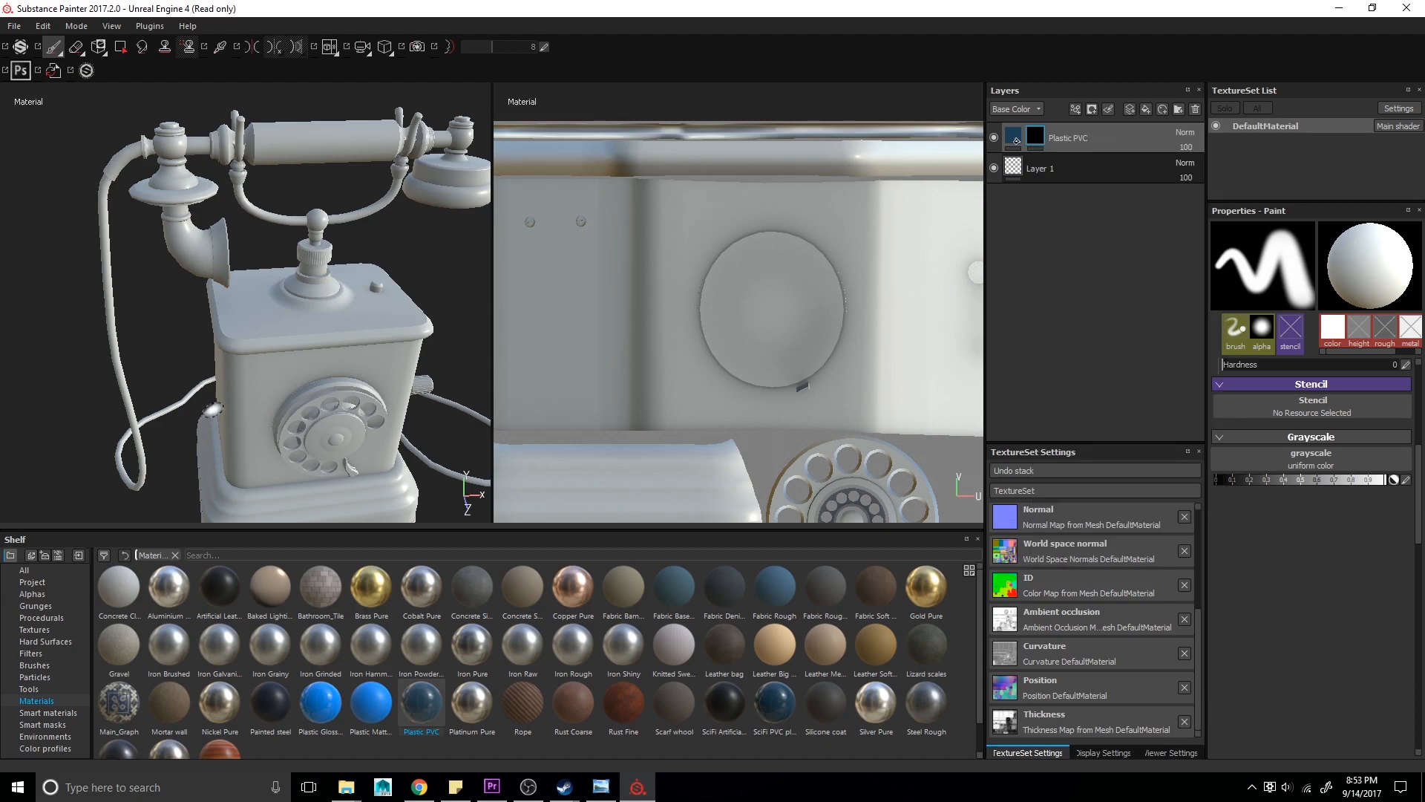
- Add a paint effect to the Plastic PVC layer's black mask
left_click_drag(245, 323, 380, 322)
right_click(1038, 139)
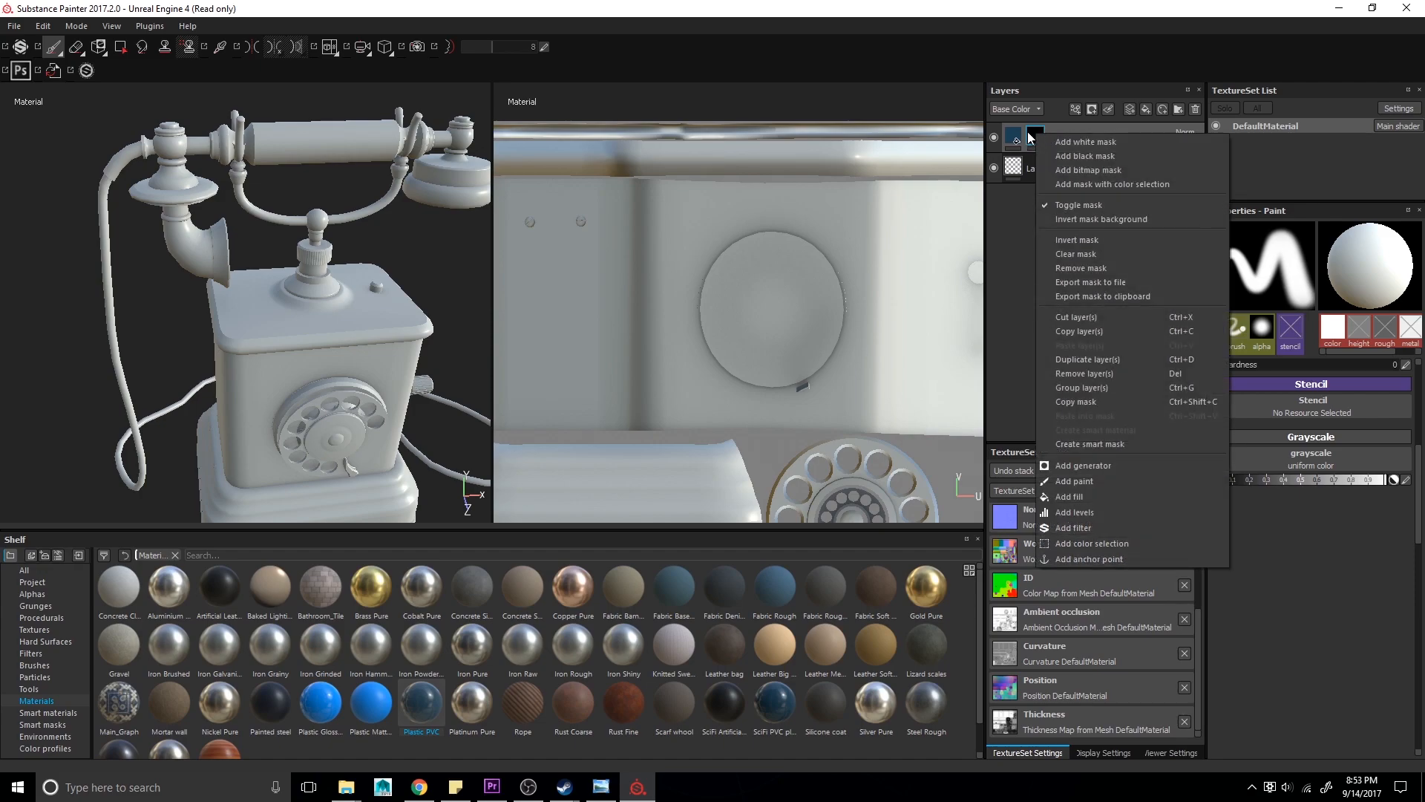
left_click(1071, 482)
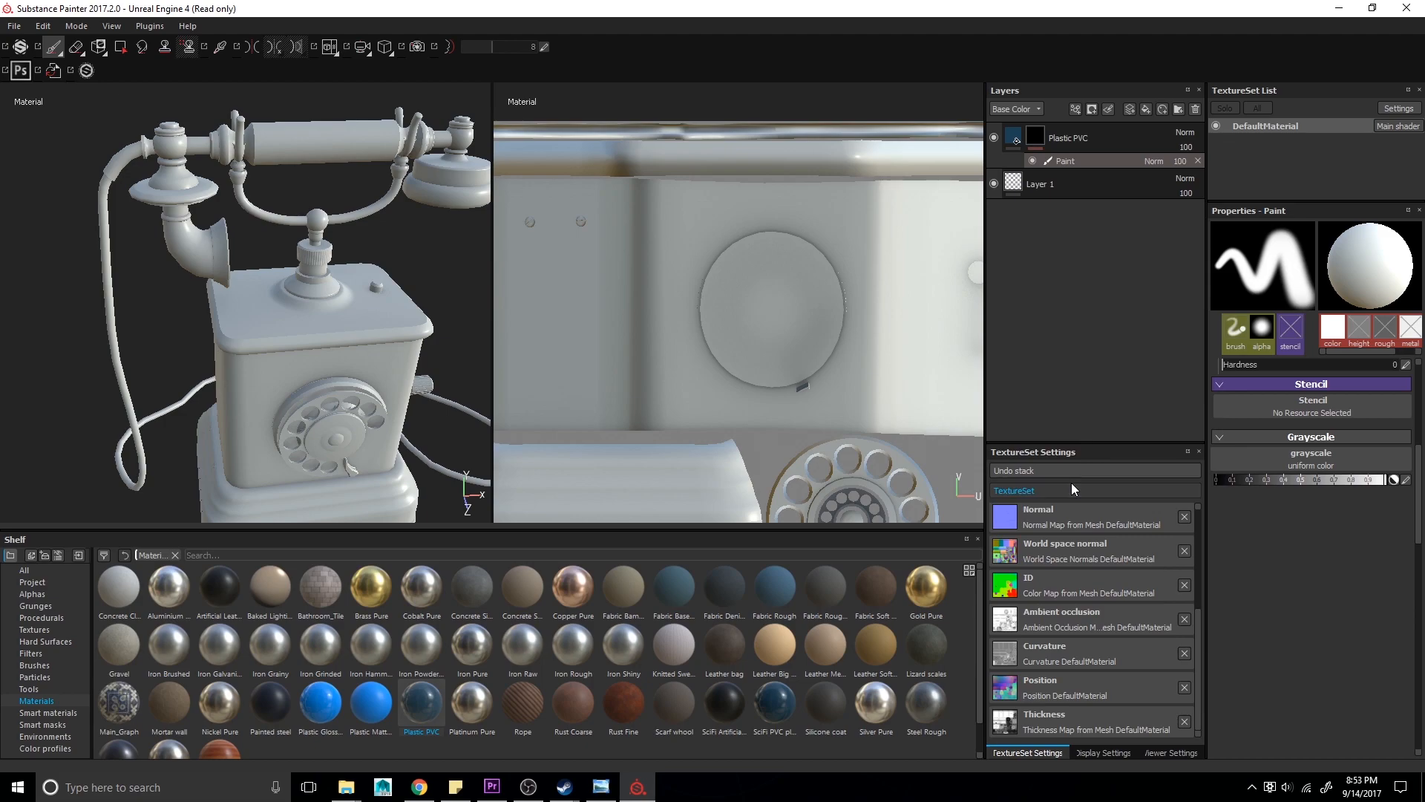
left_click_drag(259, 300, 318, 321)
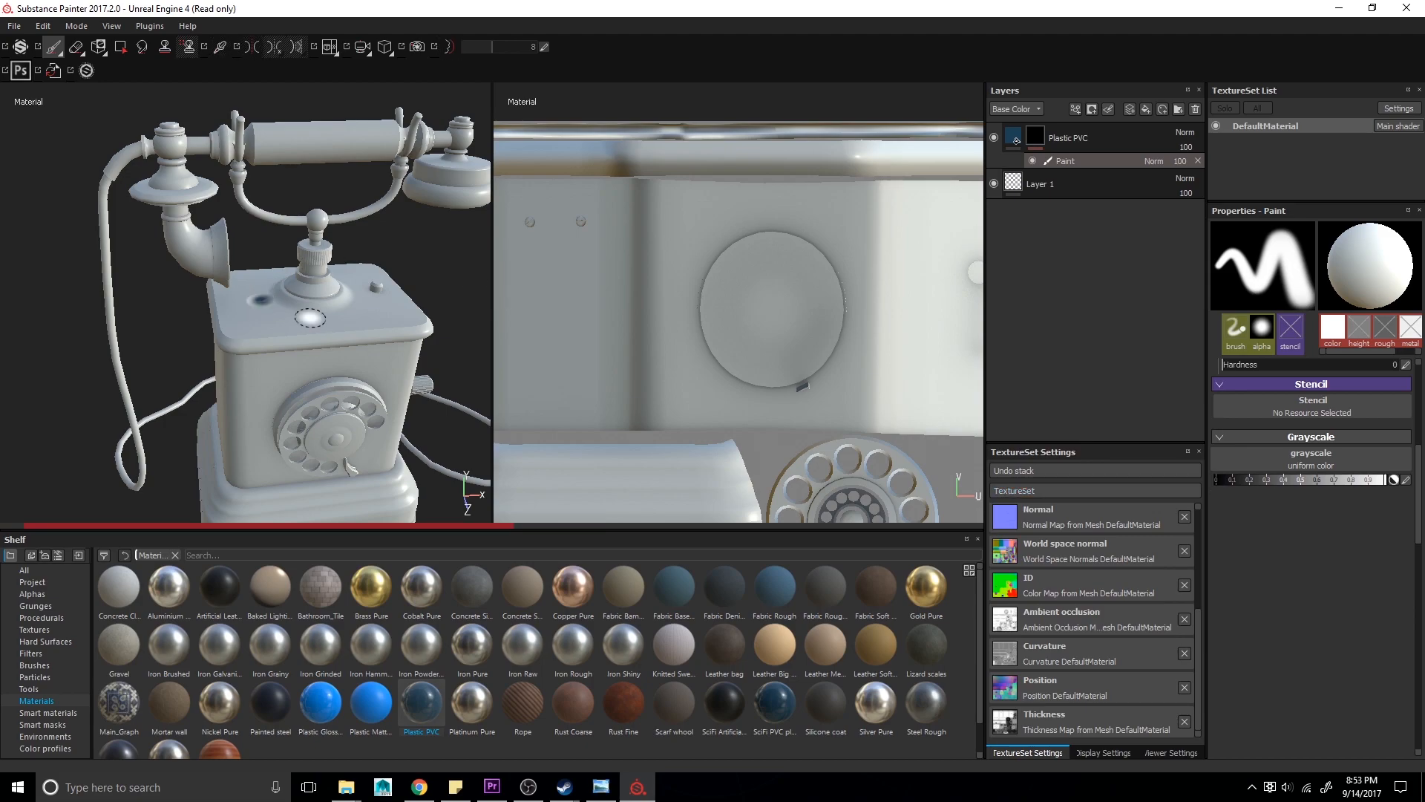
- Paint a stroke on the telephone's top in the Plastic PVC mask's Paint effect, then erase part of it with the Eraser
left_click(1032, 160)
left_click(1033, 161)
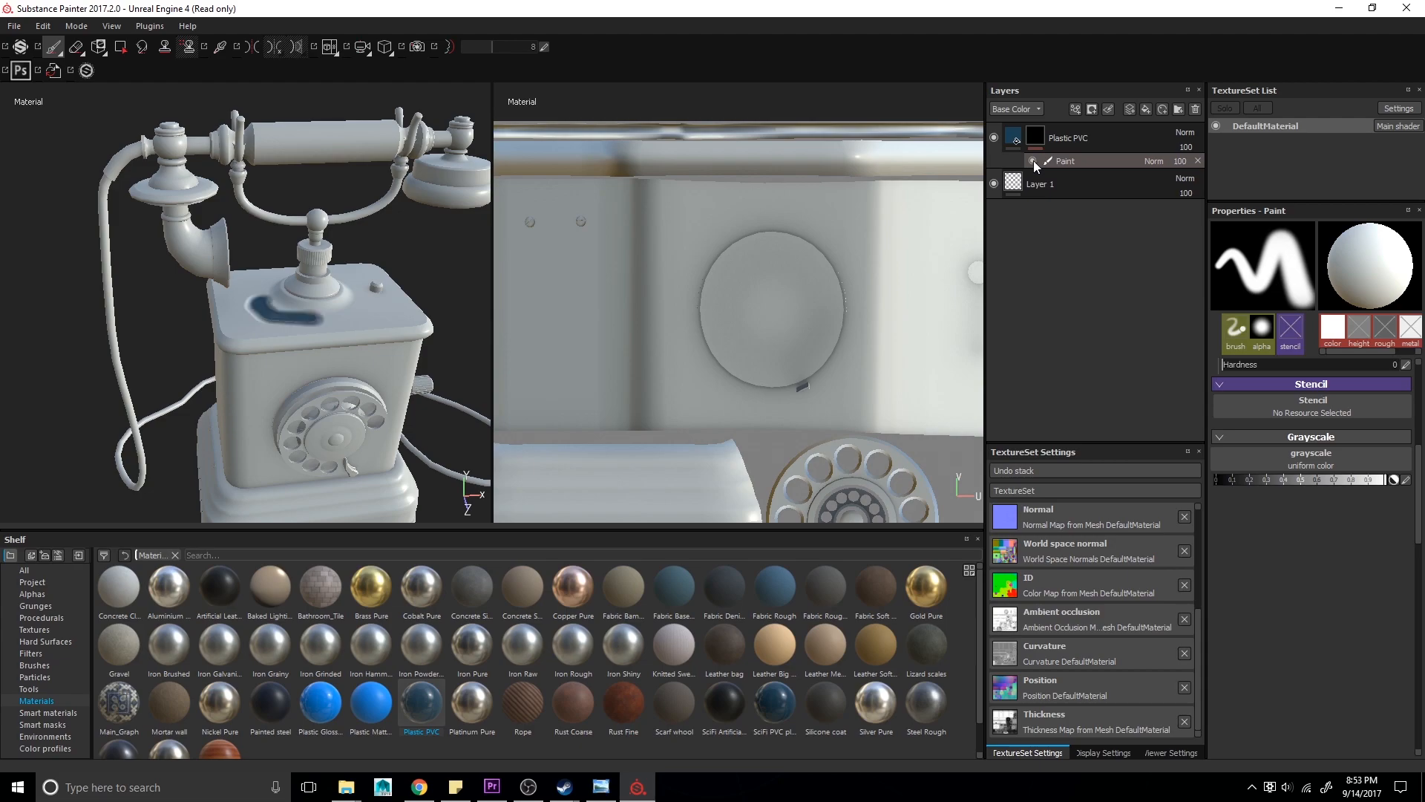
scroll(330, 430, "up", 4)
left_click_drag(299, 263, 309, 280, "alt")
middle_click_drag(309, 280, 314, 360, "alt")
left_click(75, 47)
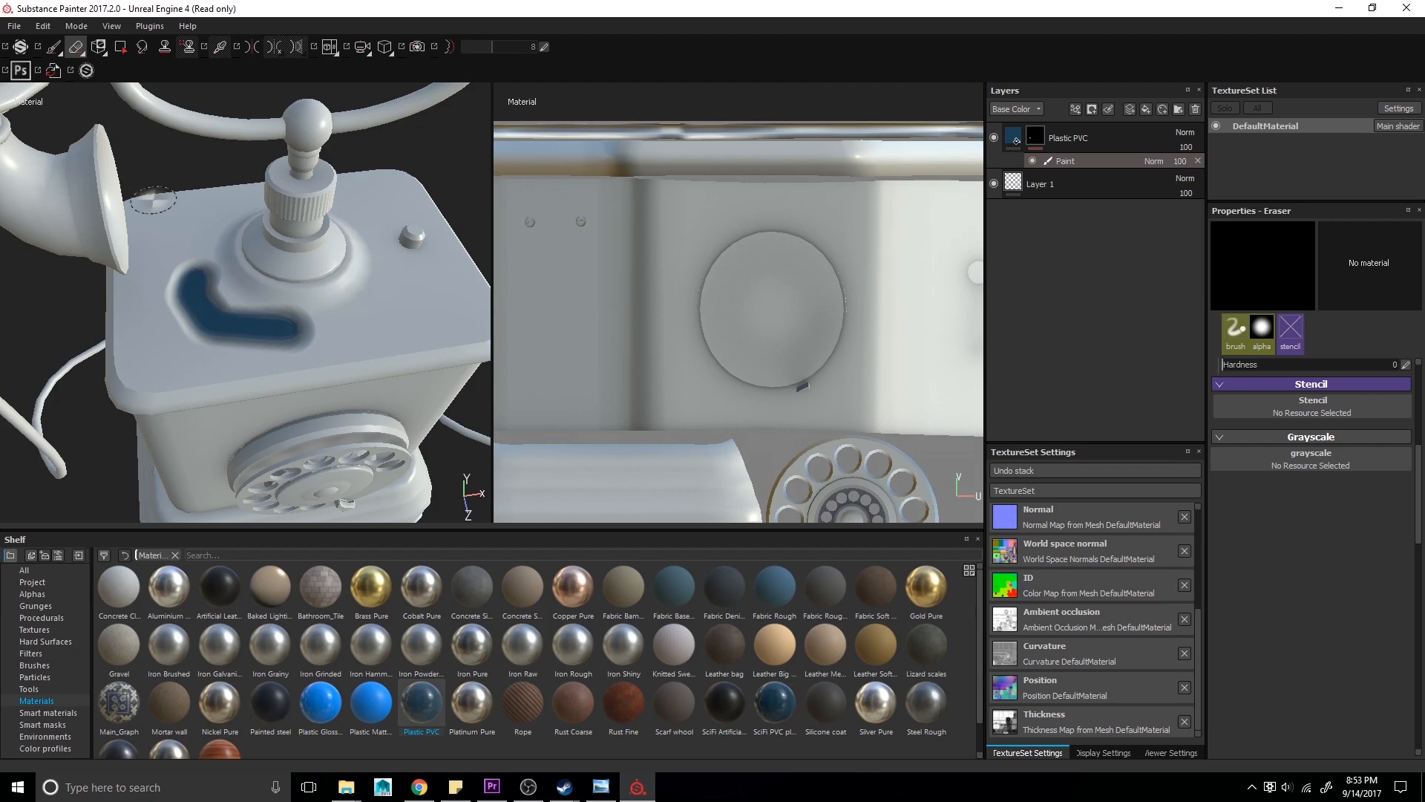
left_click_drag(202, 339, 235, 310)
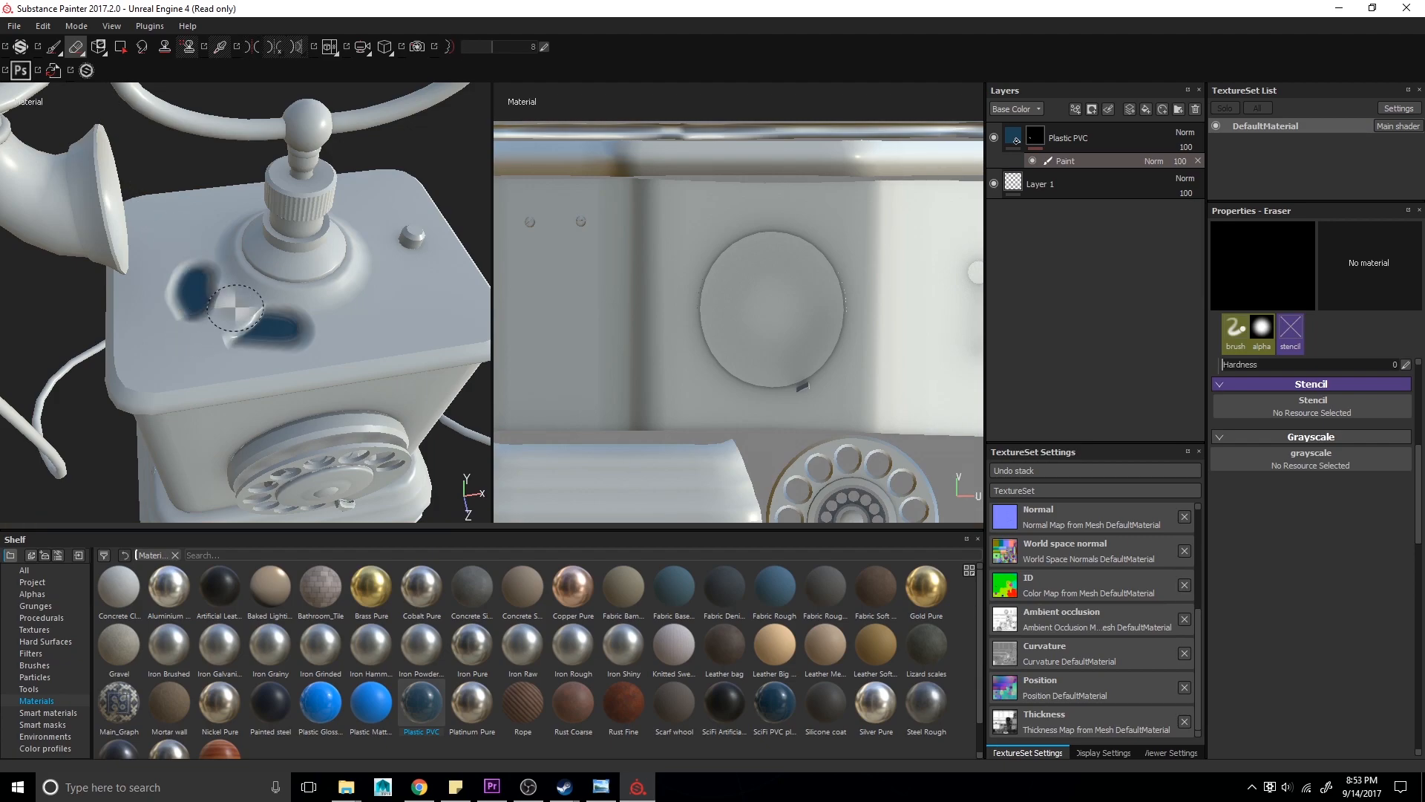
- Fill a single polygon on the telephone's top with the Polygon Fill tool in quad mode
left_click(122, 52)
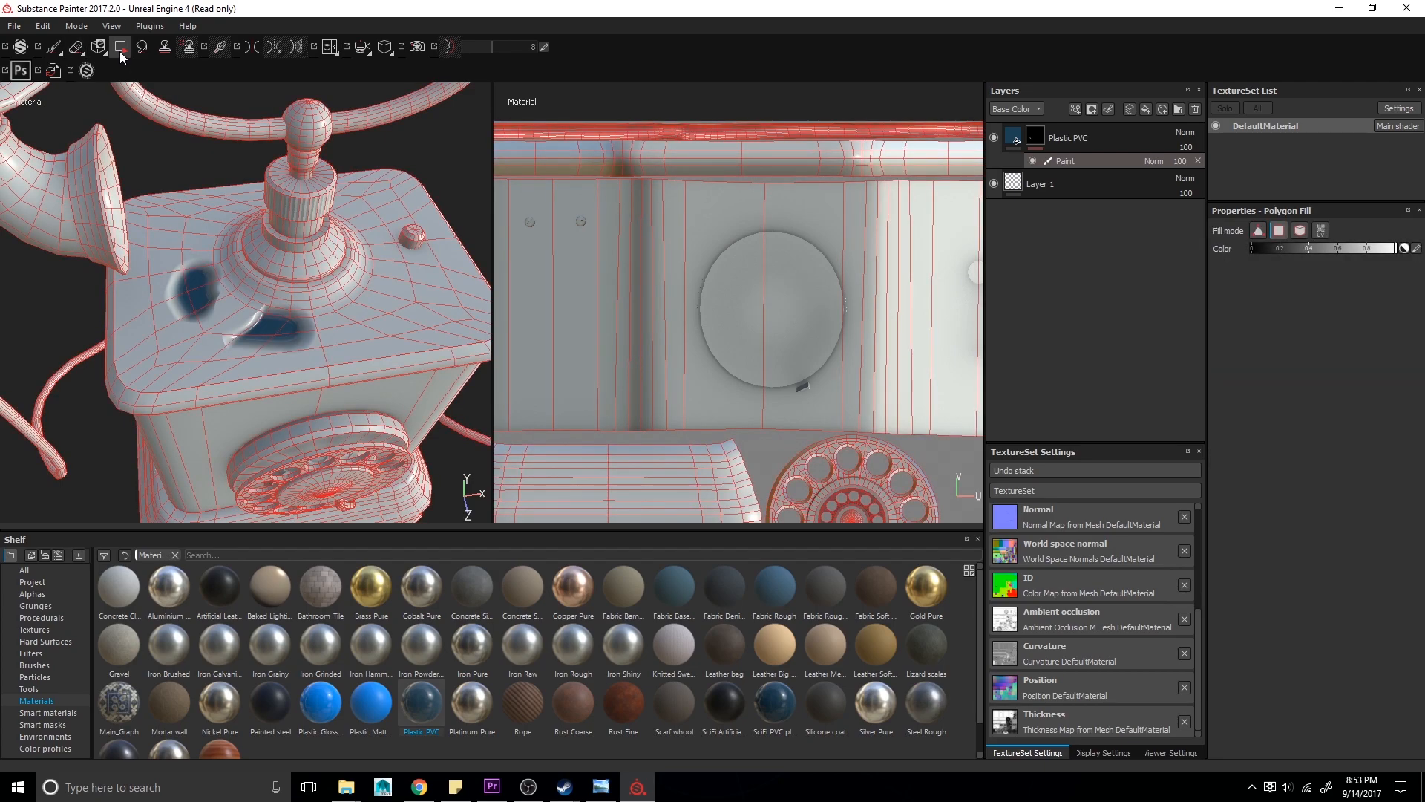
left_click_drag(365, 331, 394, 315, "alt")
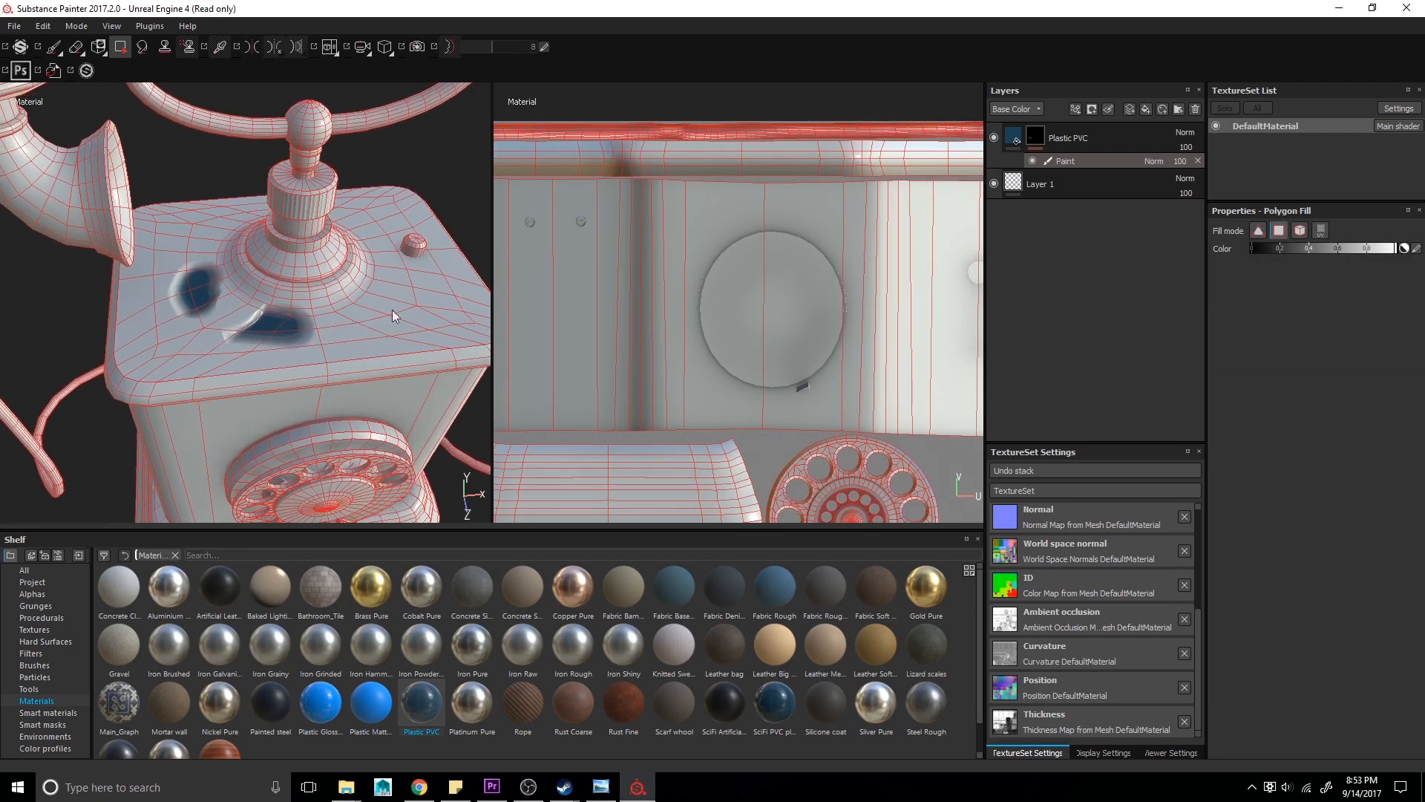
left_click(1259, 230)
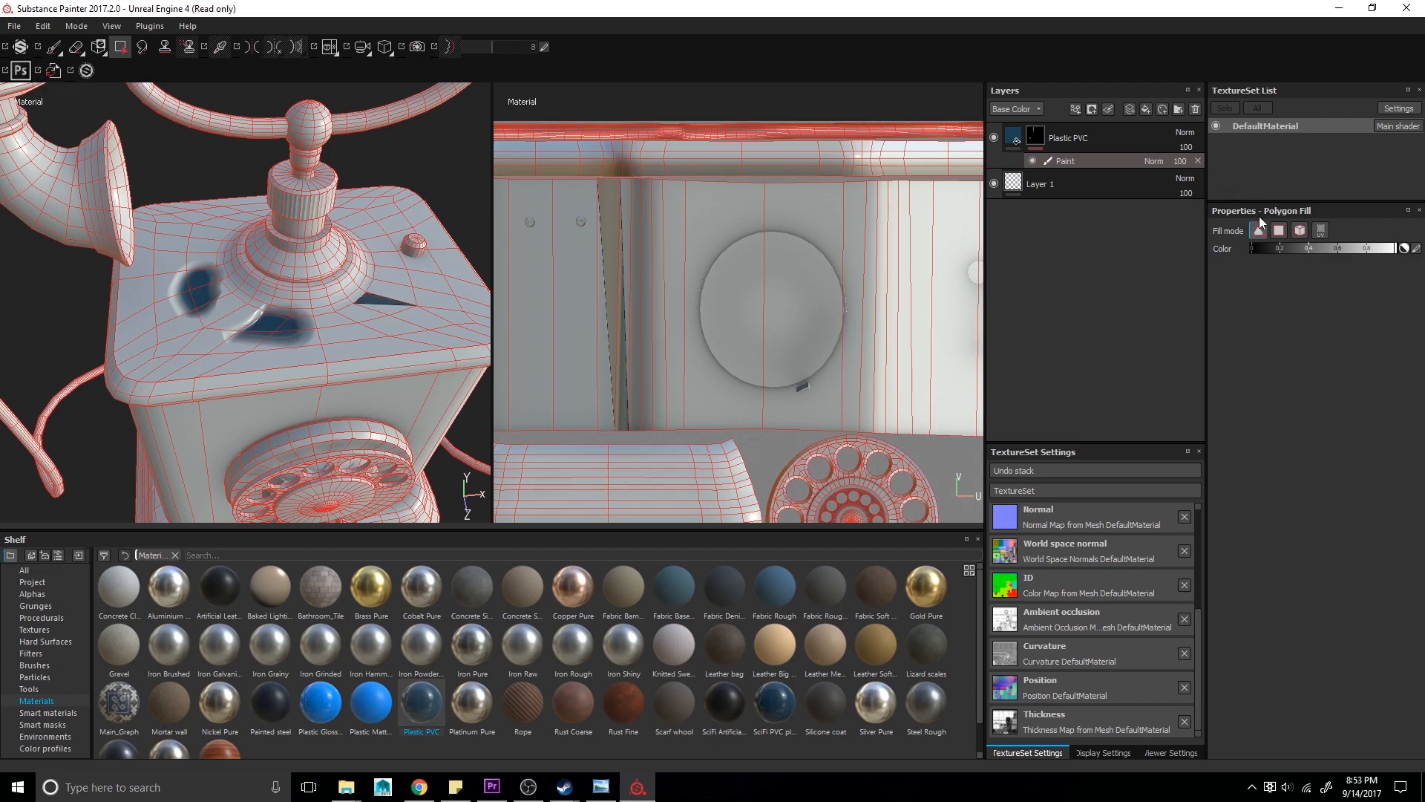
left_click(1281, 231)
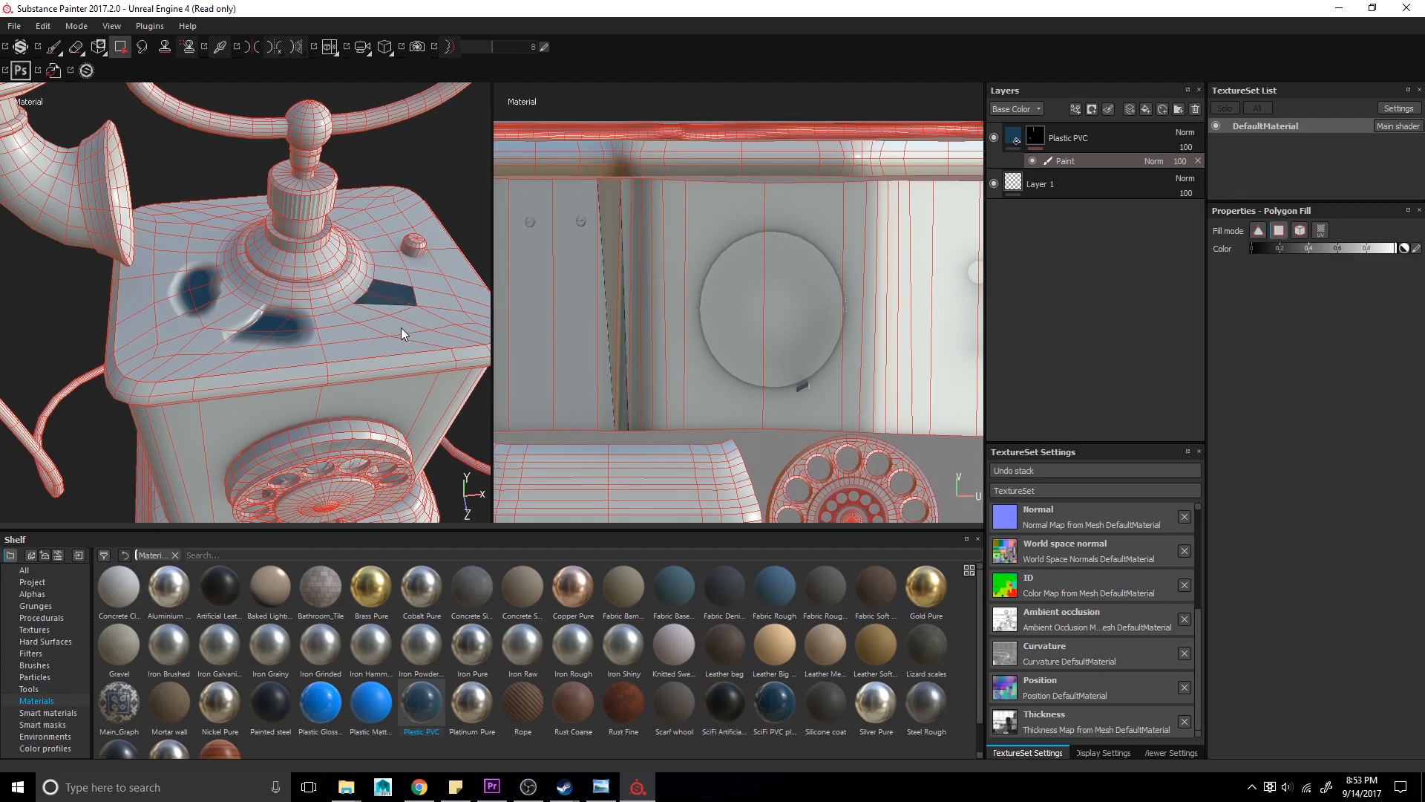
left_click(314, 347)
- Fill the telephone body's UV islands with the Polygon Fill tool's UV chunk mode
scroll(323, 343, "up", 3)
scroll(318, 352, "down", 3)
mouse_move(317, 363)
left_mouse_down("alt")
mouse_move(304, 340)
mouse_move(323, 386)
left_mouse_up("alt")
scroll(323, 387, "down", 3)
left_click(1322, 235)
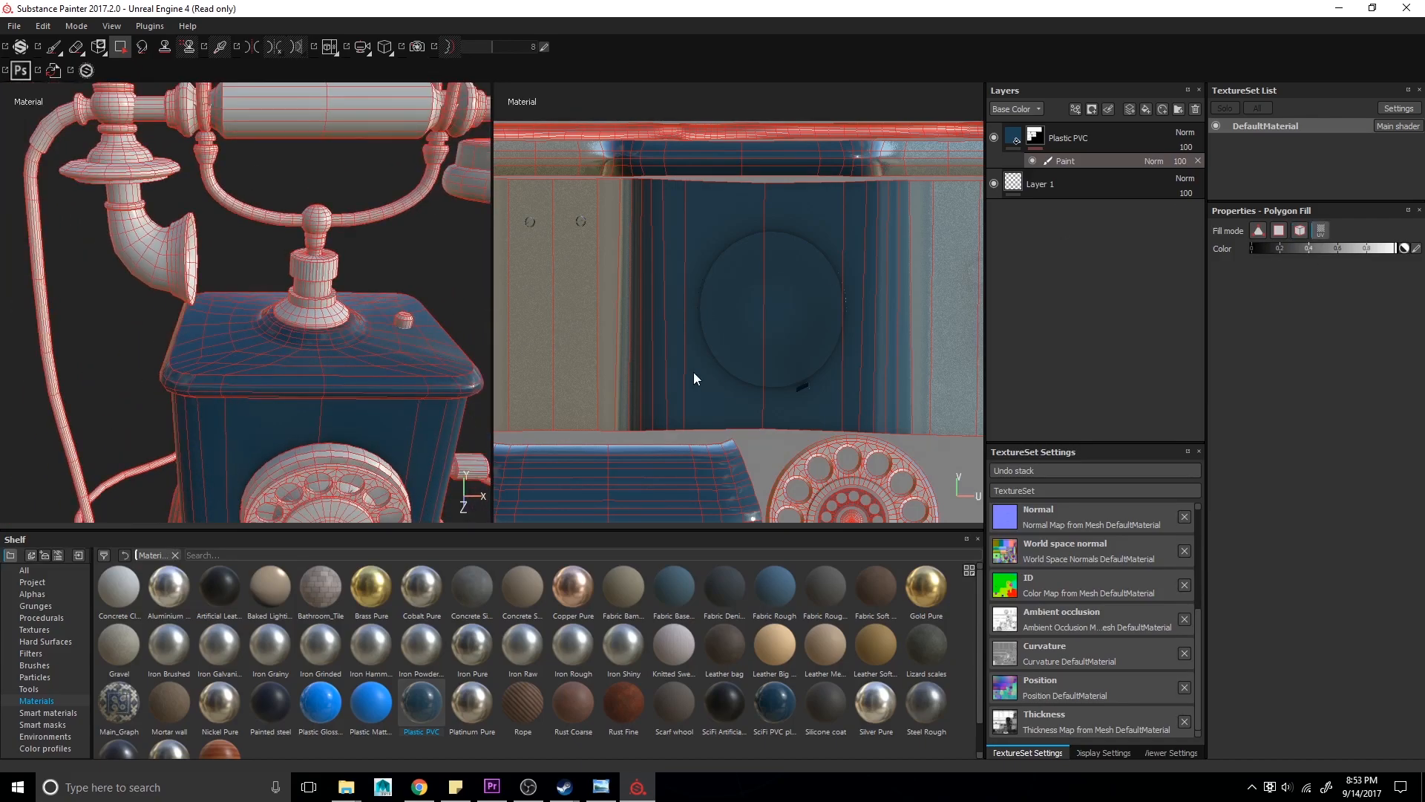
scroll(693, 373, "down", 2)
middle_click_drag(693, 373, 816, 148, "alt")
middle_click_drag(793, 439, 714, 292, "alt")
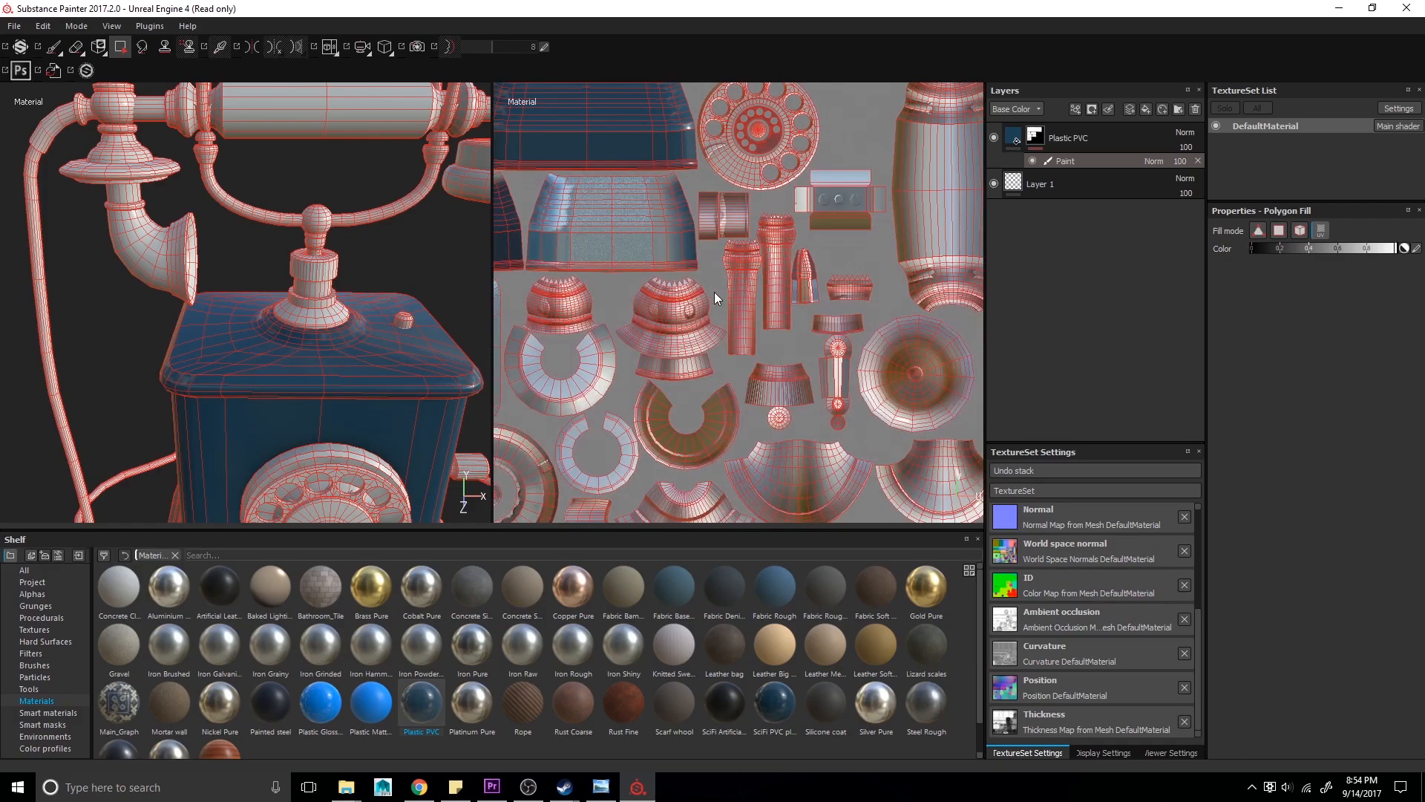
left_click(746, 314)
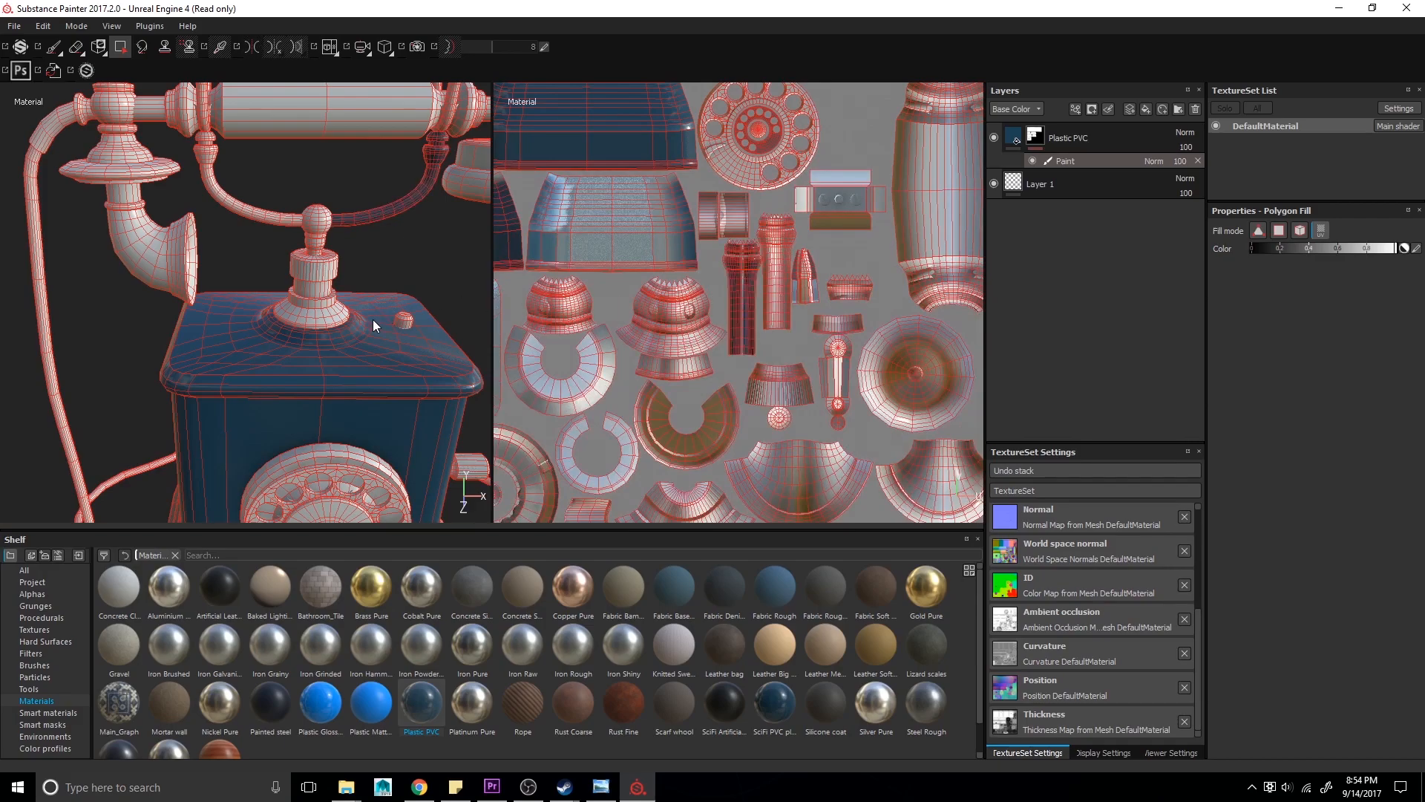
- Toggle the Paint effect's visibility off and on to compare the mask on the model and UV view
middle_click_drag(366, 321, 315, 385, "alt")
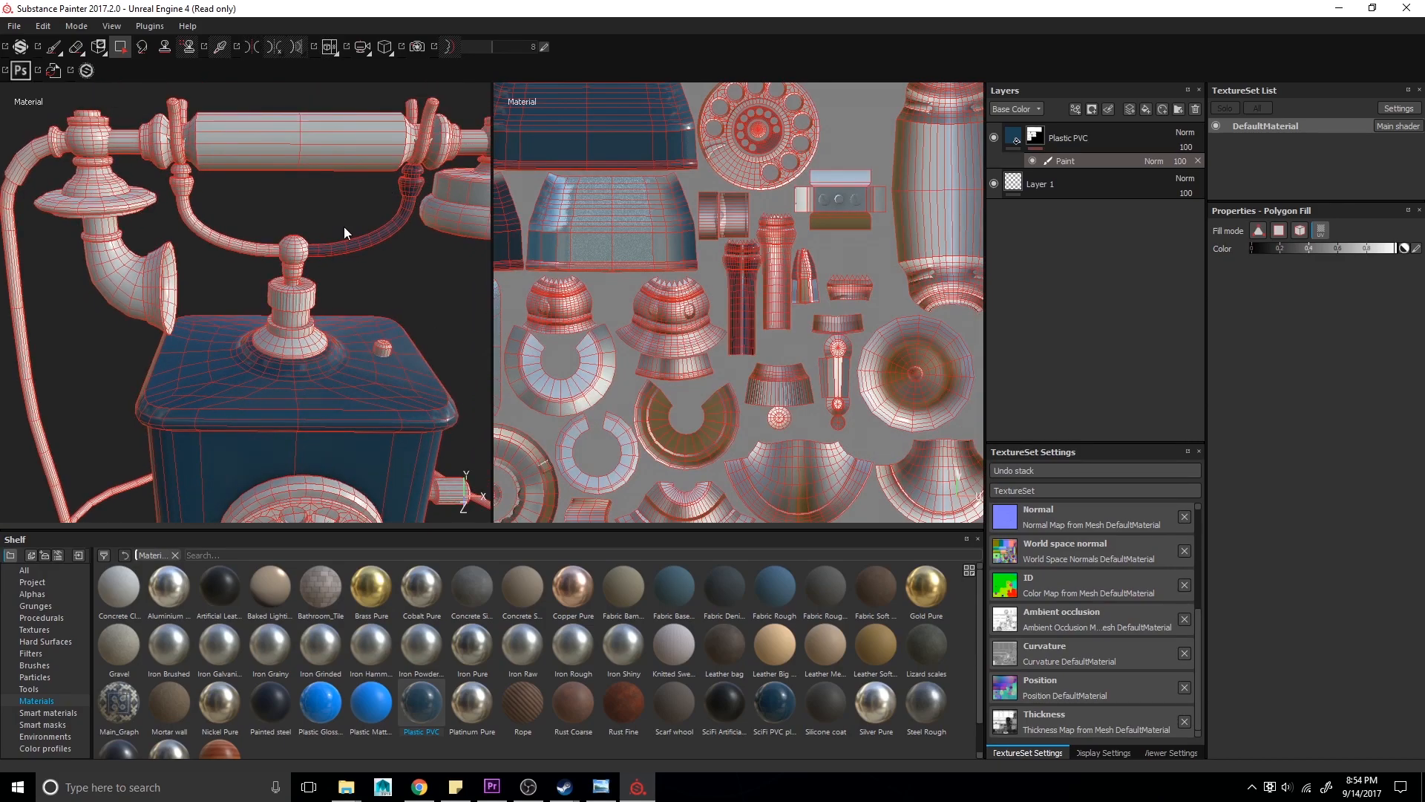
scroll(881, 293, "down", 3)
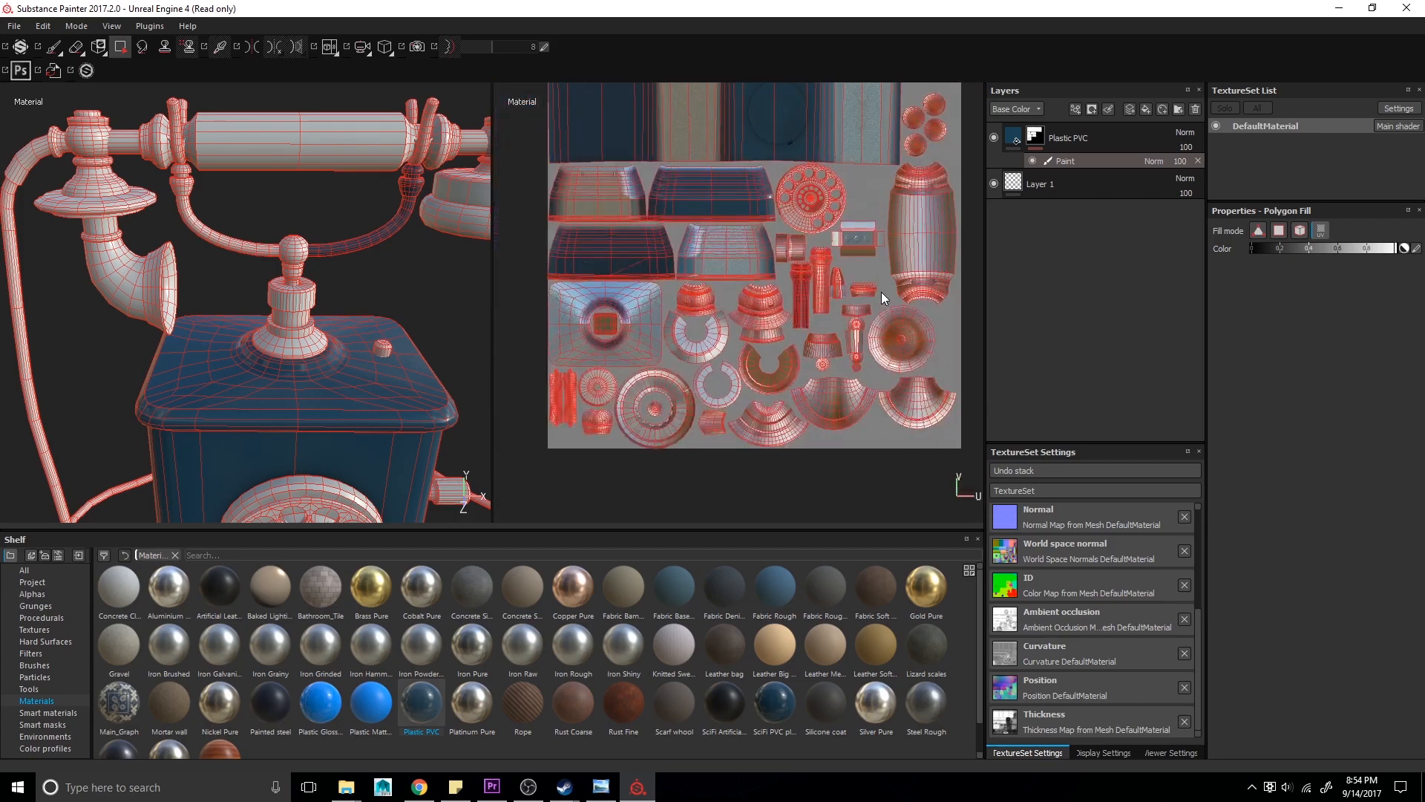
scroll(881, 291, "up", 3)
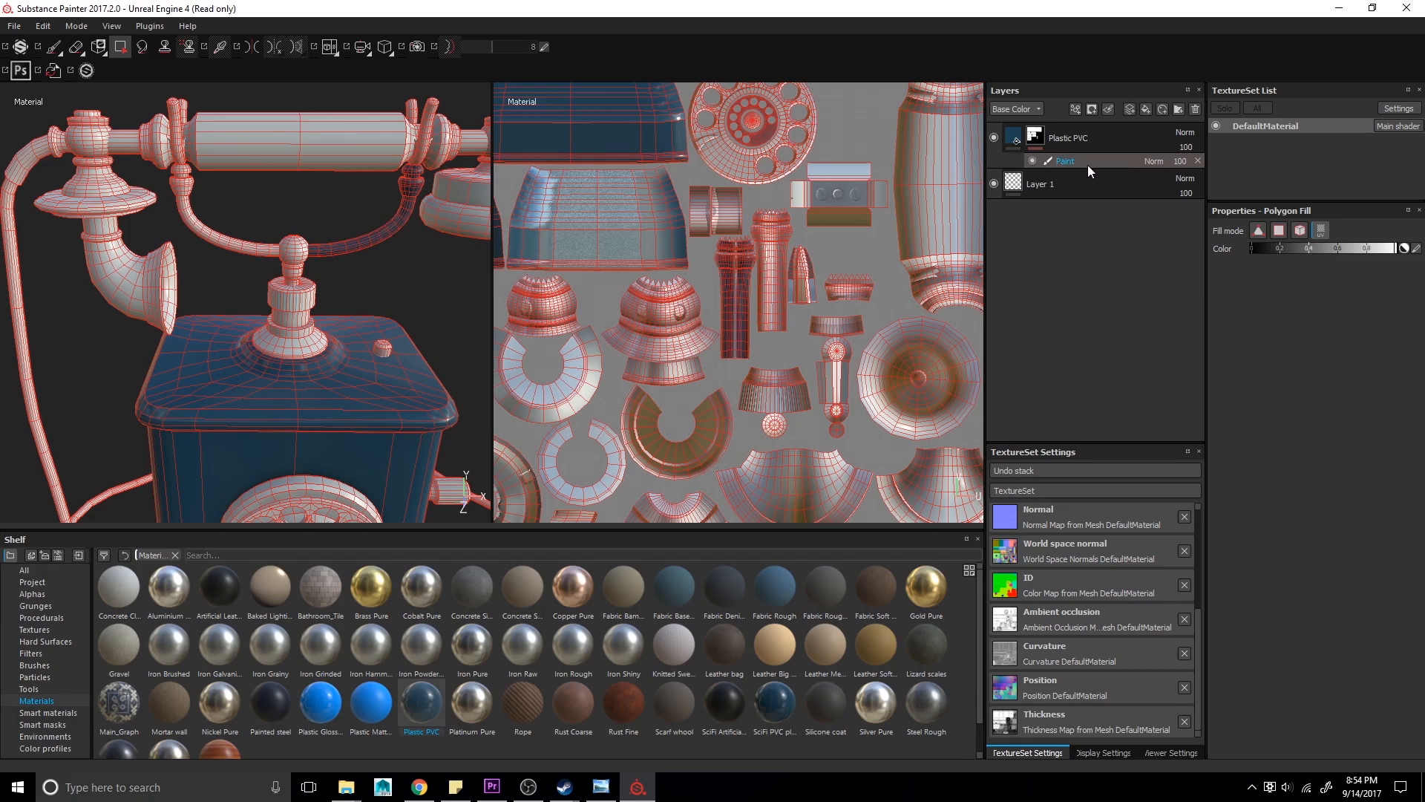
left_click(1031, 161)
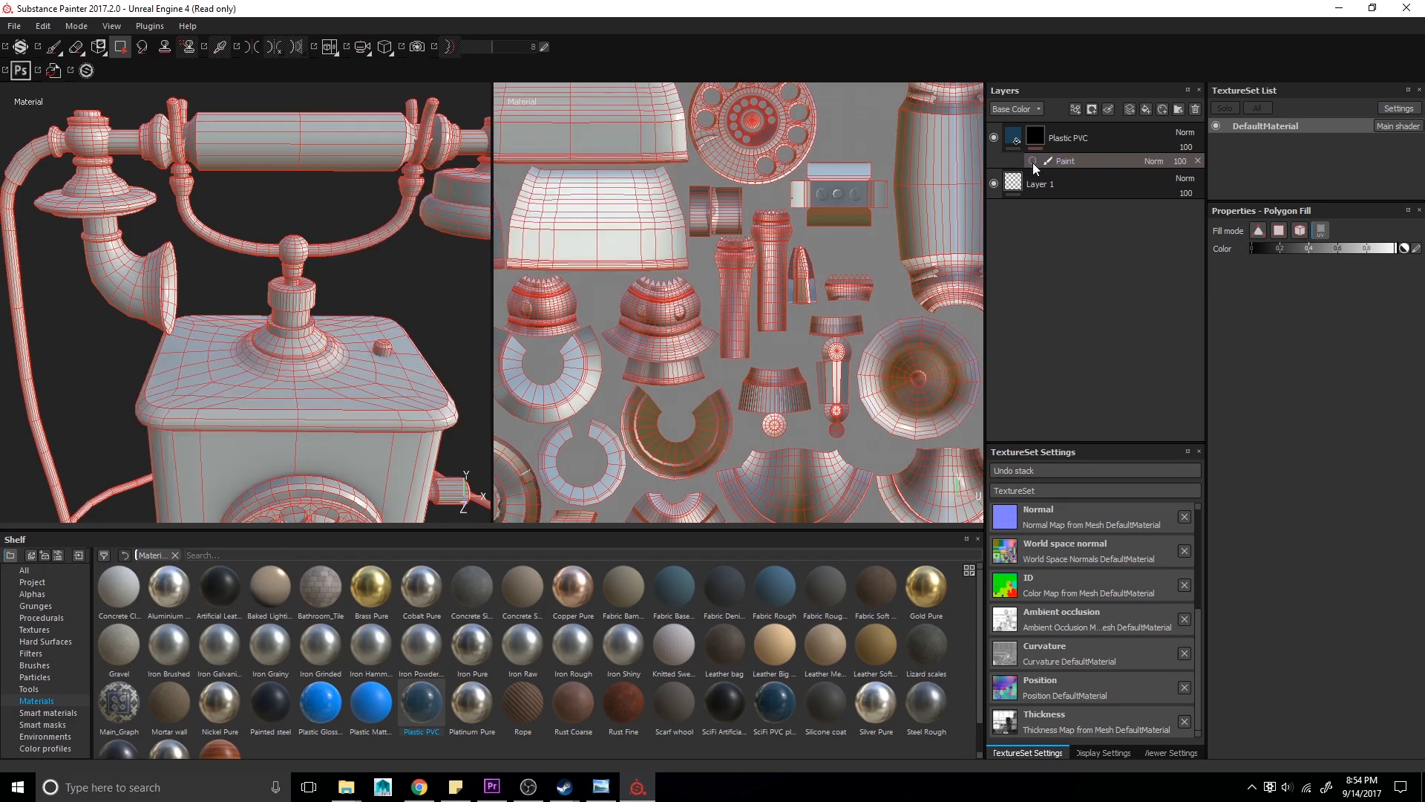
left_click(1031, 161)
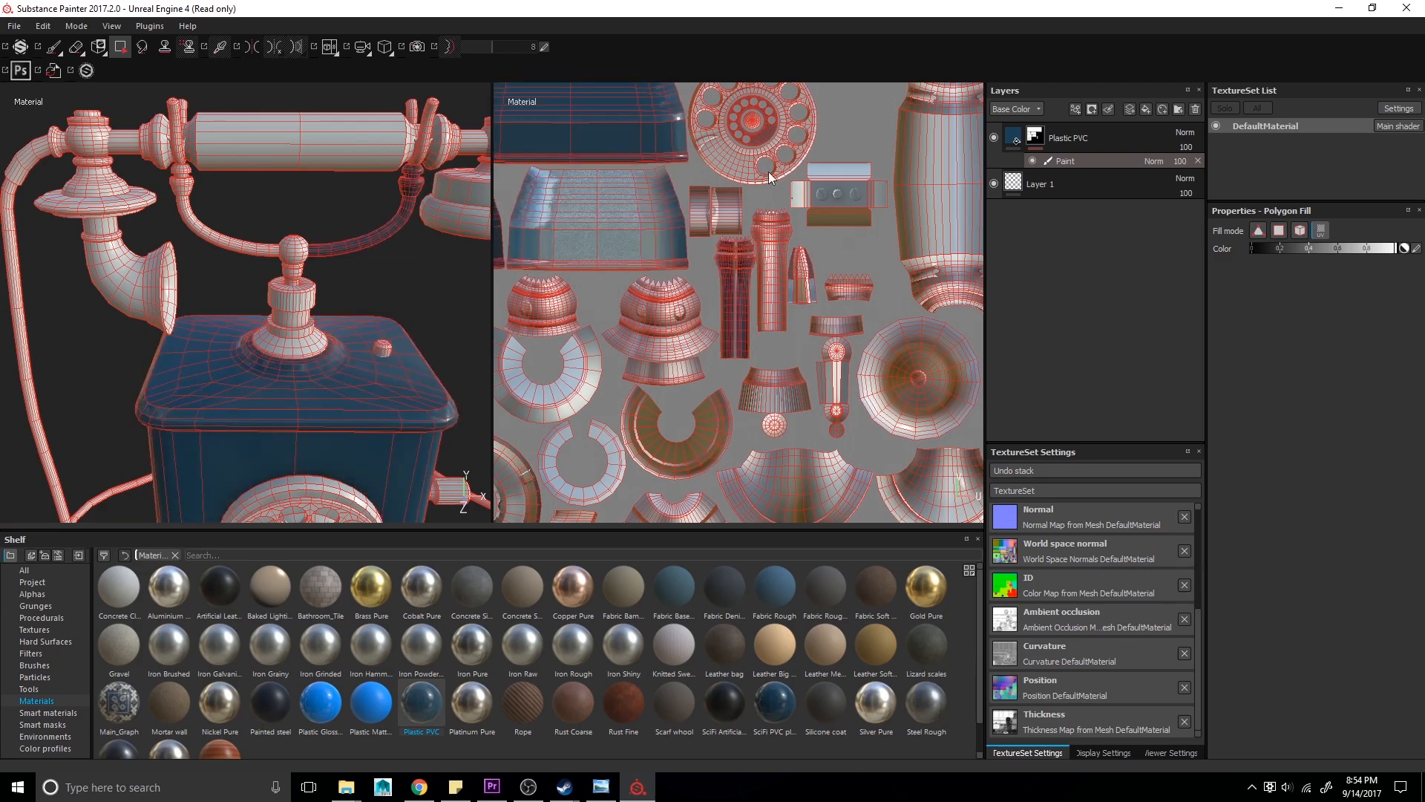
- Try a stroke with the Projection tool on the telephone's top and undo it
left_click(54, 46)
mouse_move(201, 307)
left_mouse_down("alt")
mouse_move(215, 369)
mouse_move(195, 300)
left_mouse_up("alt")
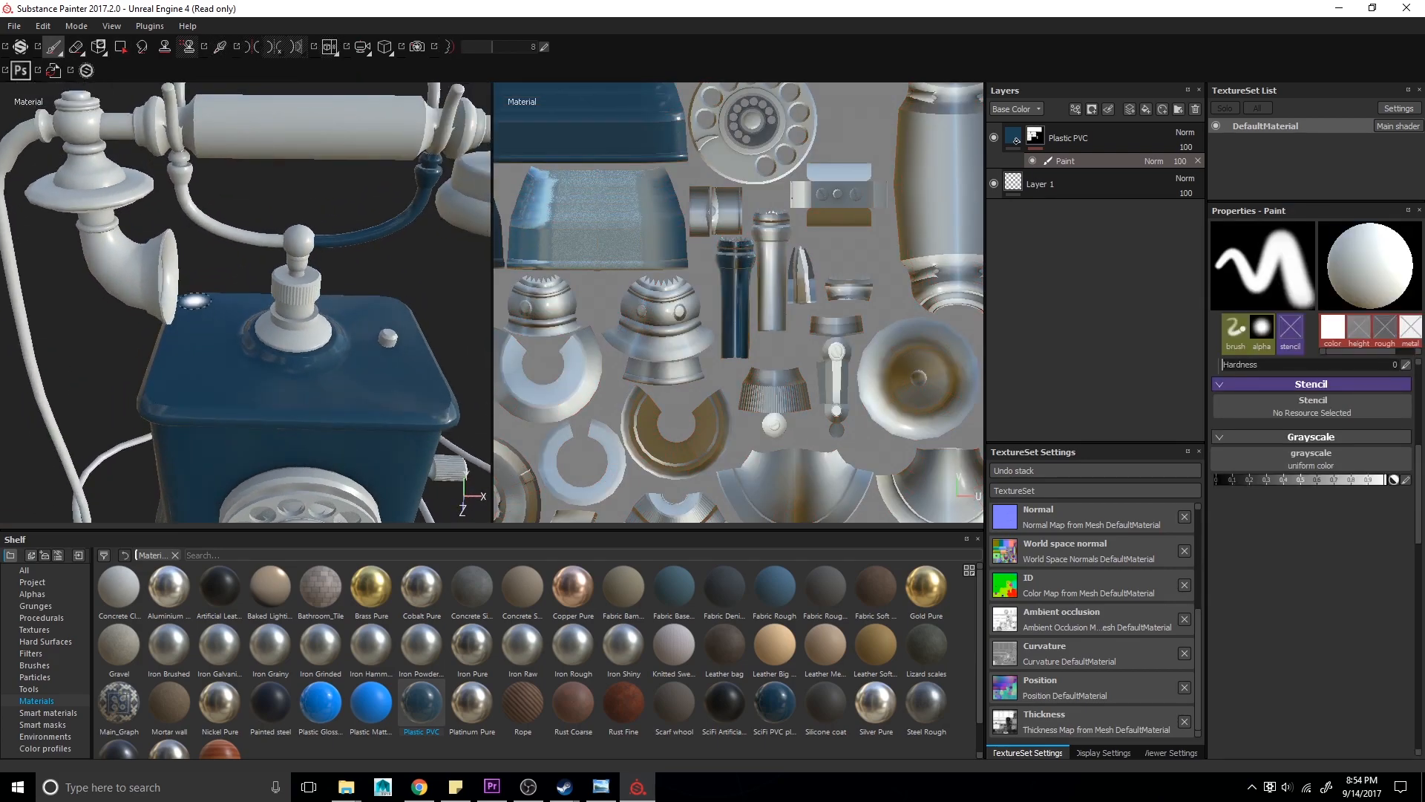
left_click(95, 50)
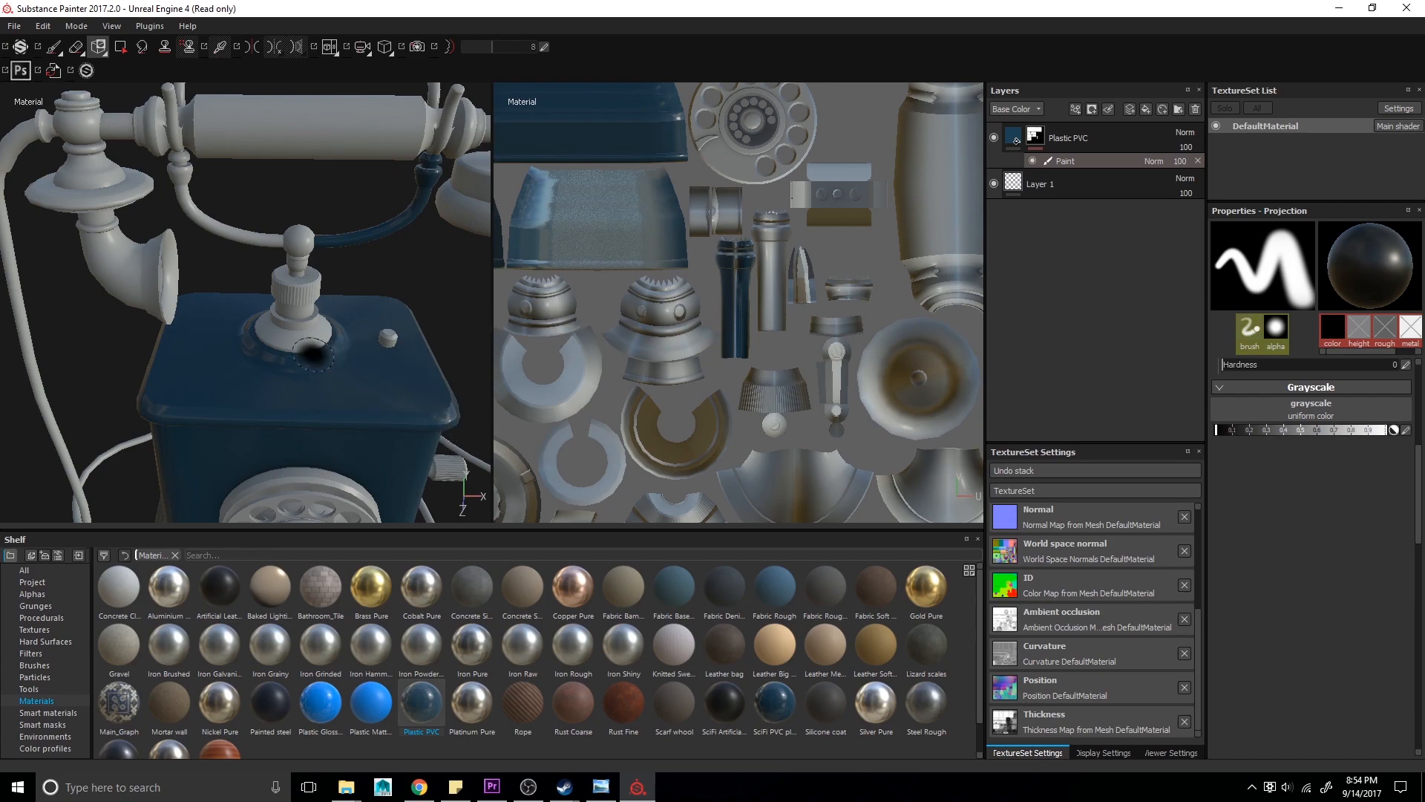
mouse_move(232, 371)
left_mouse_down()
mouse_move(214, 341)
mouse_move(211, 354)
left_mouse_up()
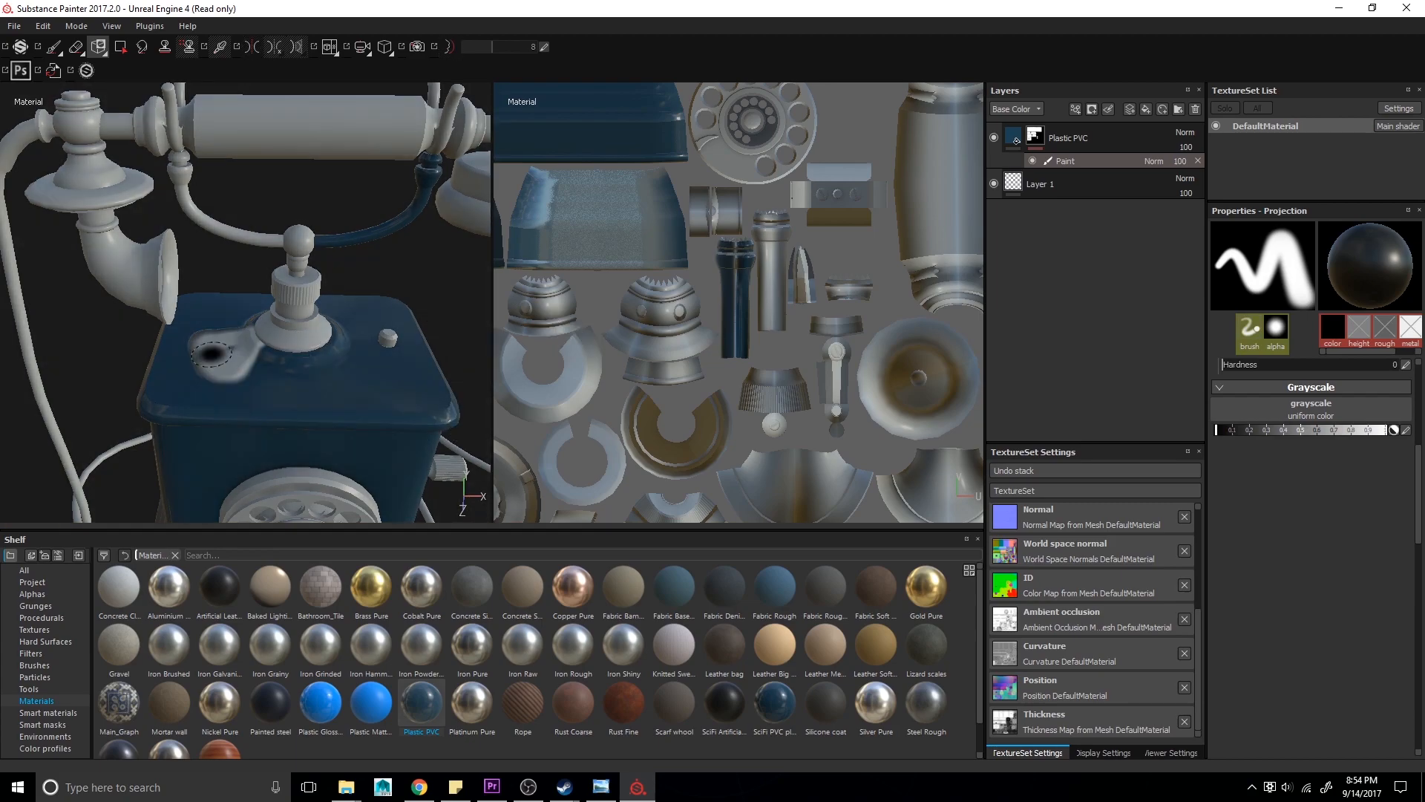
key("ctrl")
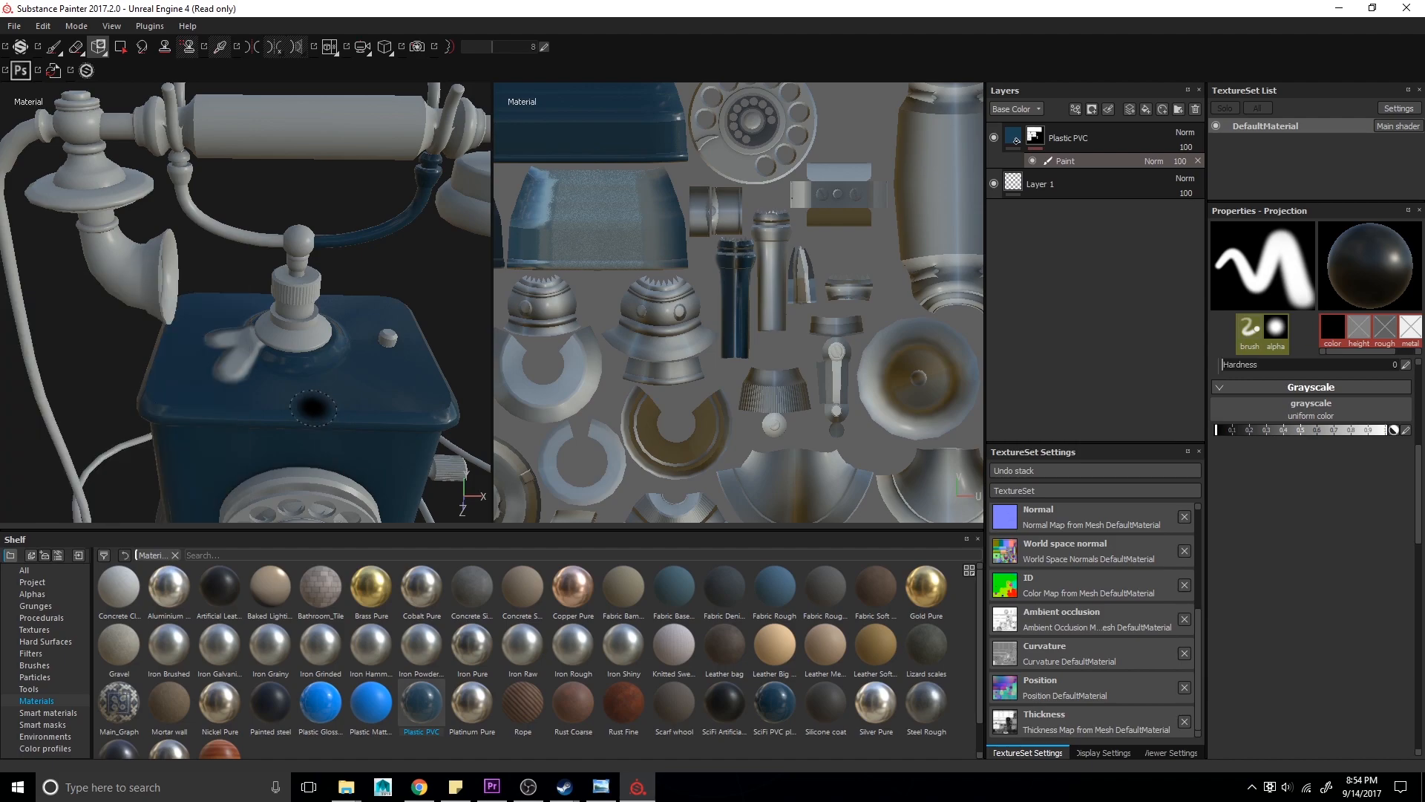
key("ctrl+z")
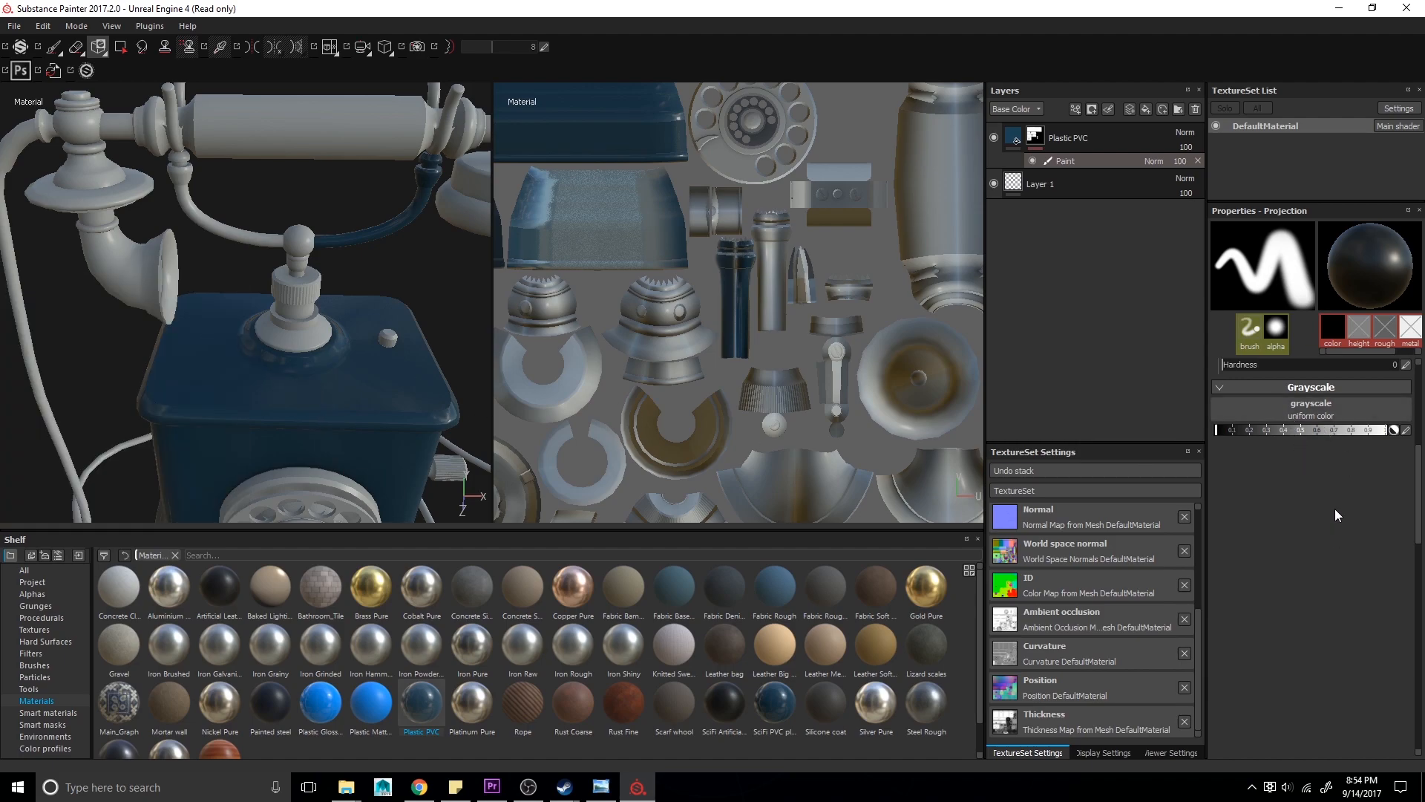
- Set the Projection tool's grayscale to the Atom procedural texture
left_click(1343, 415)
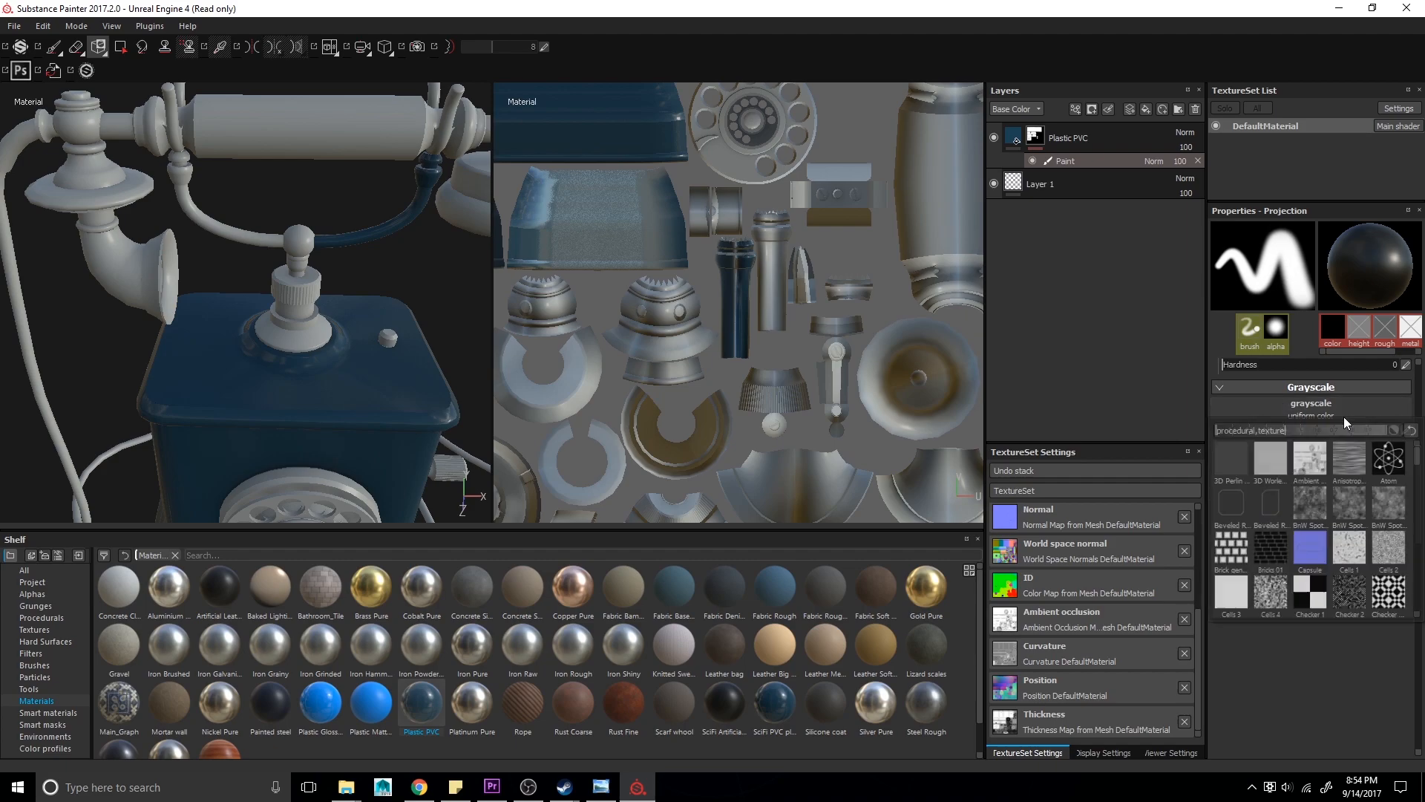
scroll(1347, 519, "down", 3)
scroll(1352, 528, "down", 3)
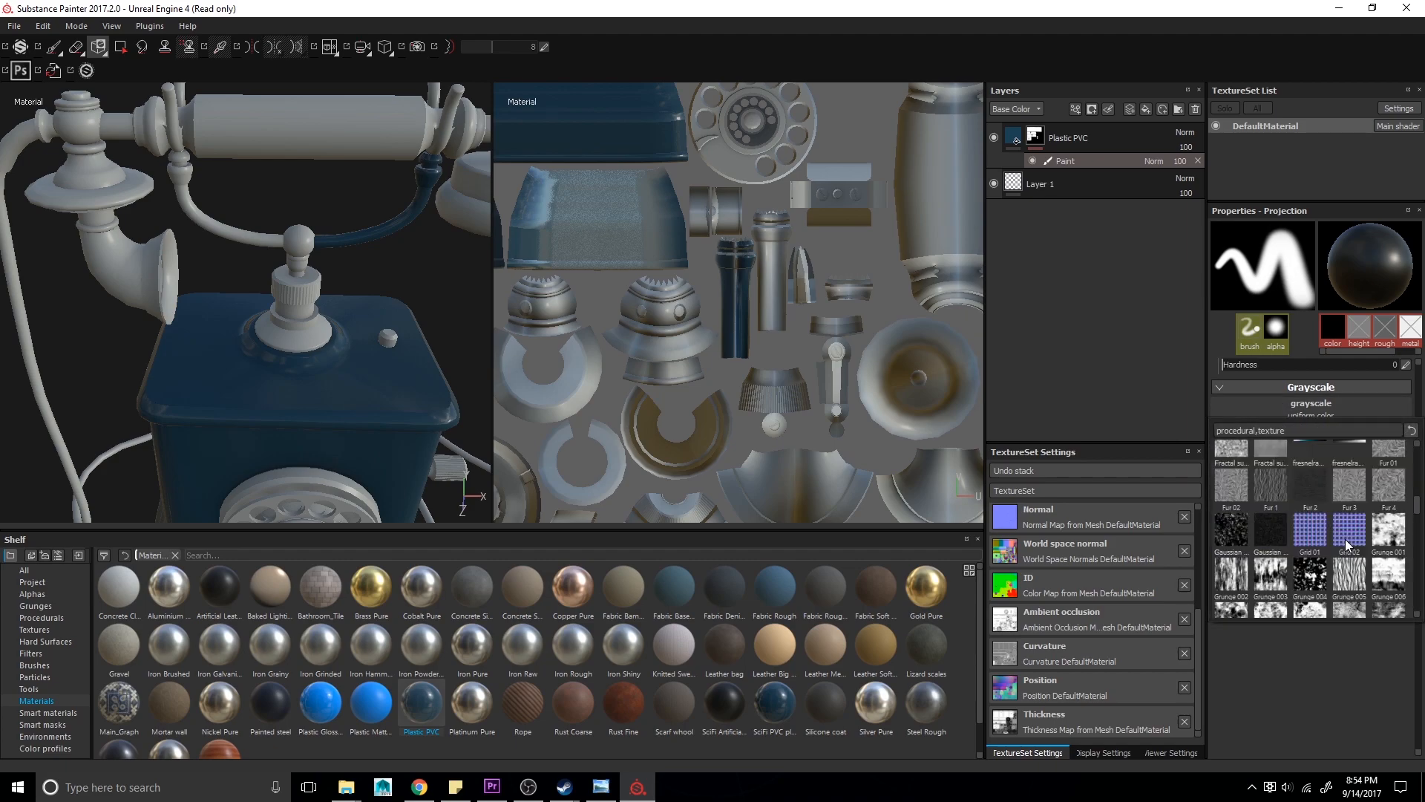
scroll(1345, 547, "down", 5)
scroll(1344, 542, "up", 15)
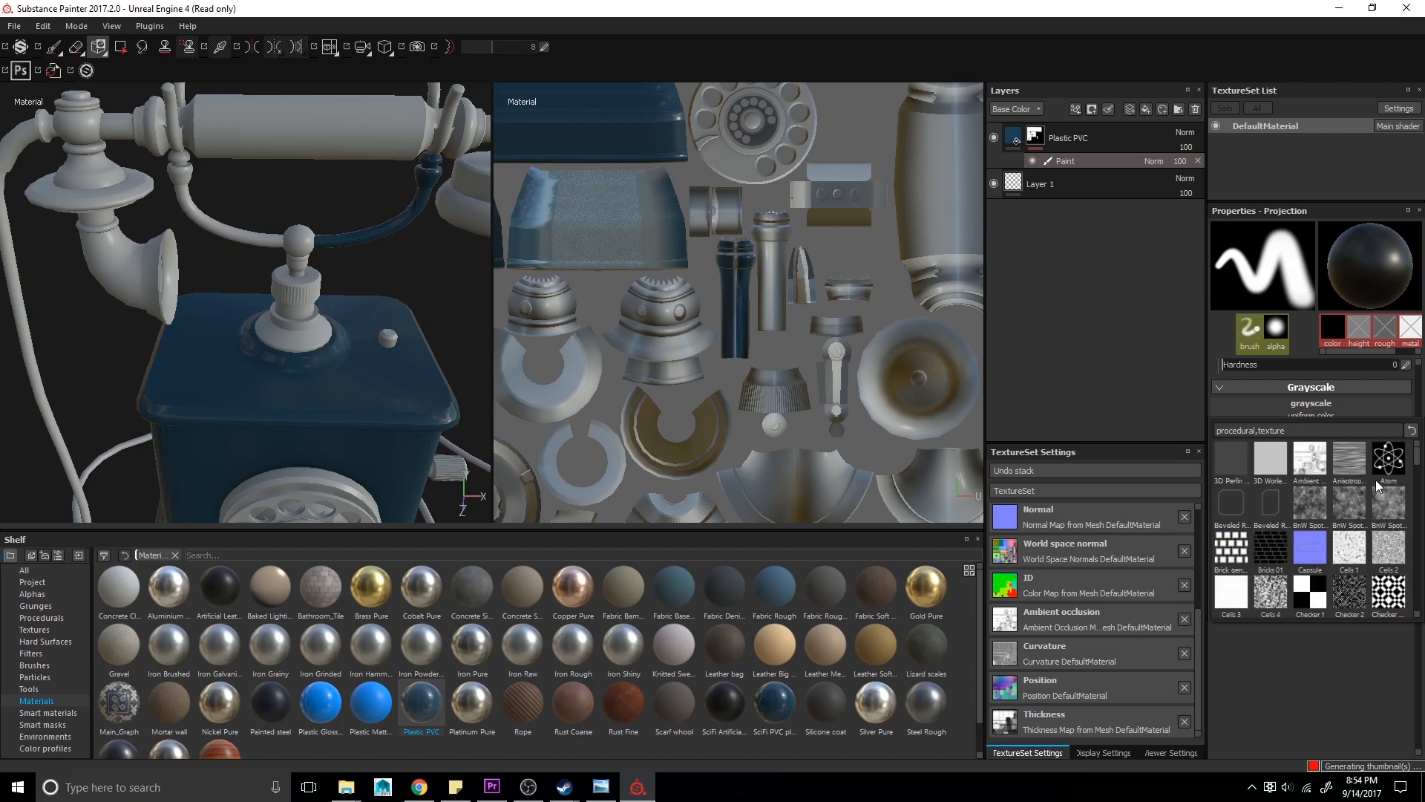
left_click(1386, 462)
- Scale the Atom projection and paint it onto the front of the telephone body
left_click_drag(286, 454, 304, 356, "alt")
key("s")
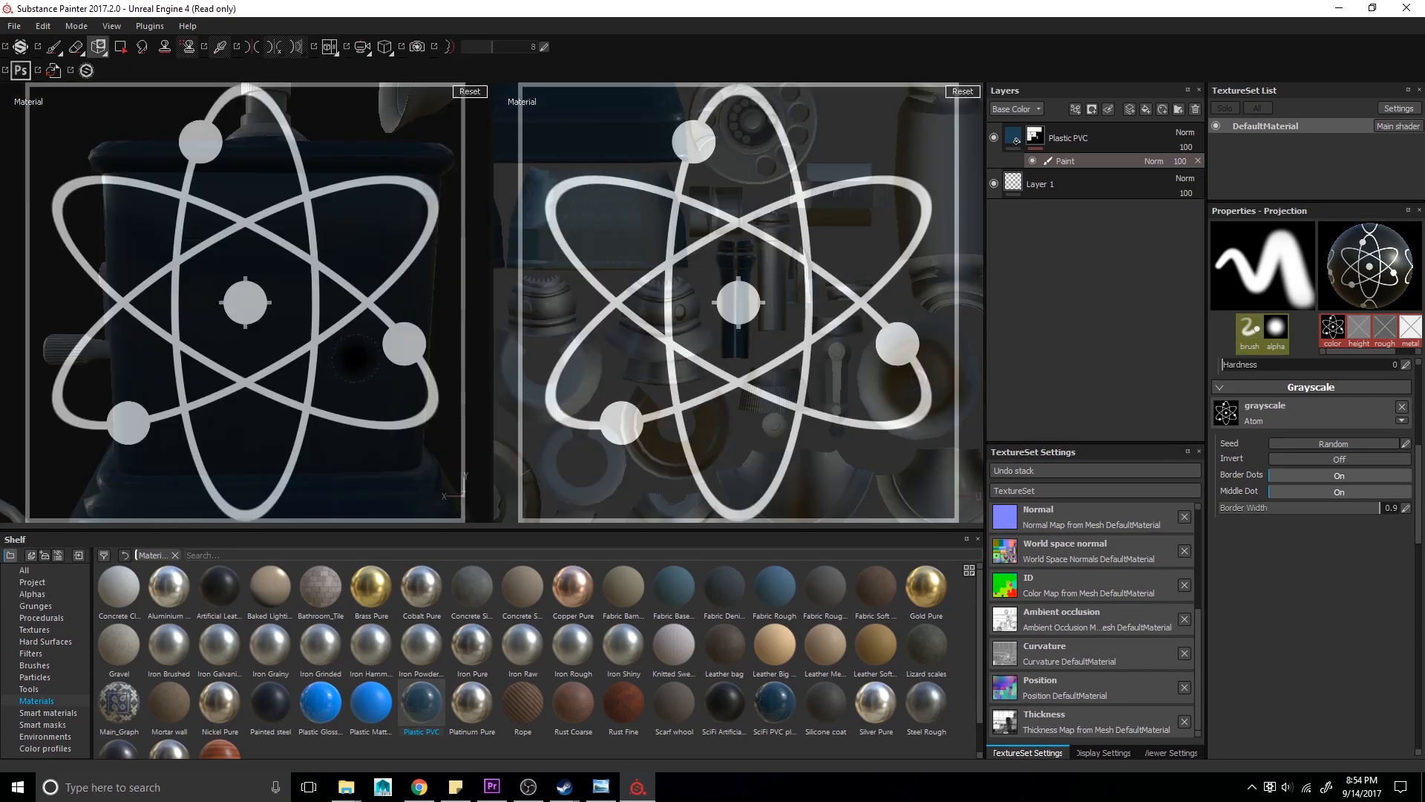
right_click_drag(355, 359, 306, 310)
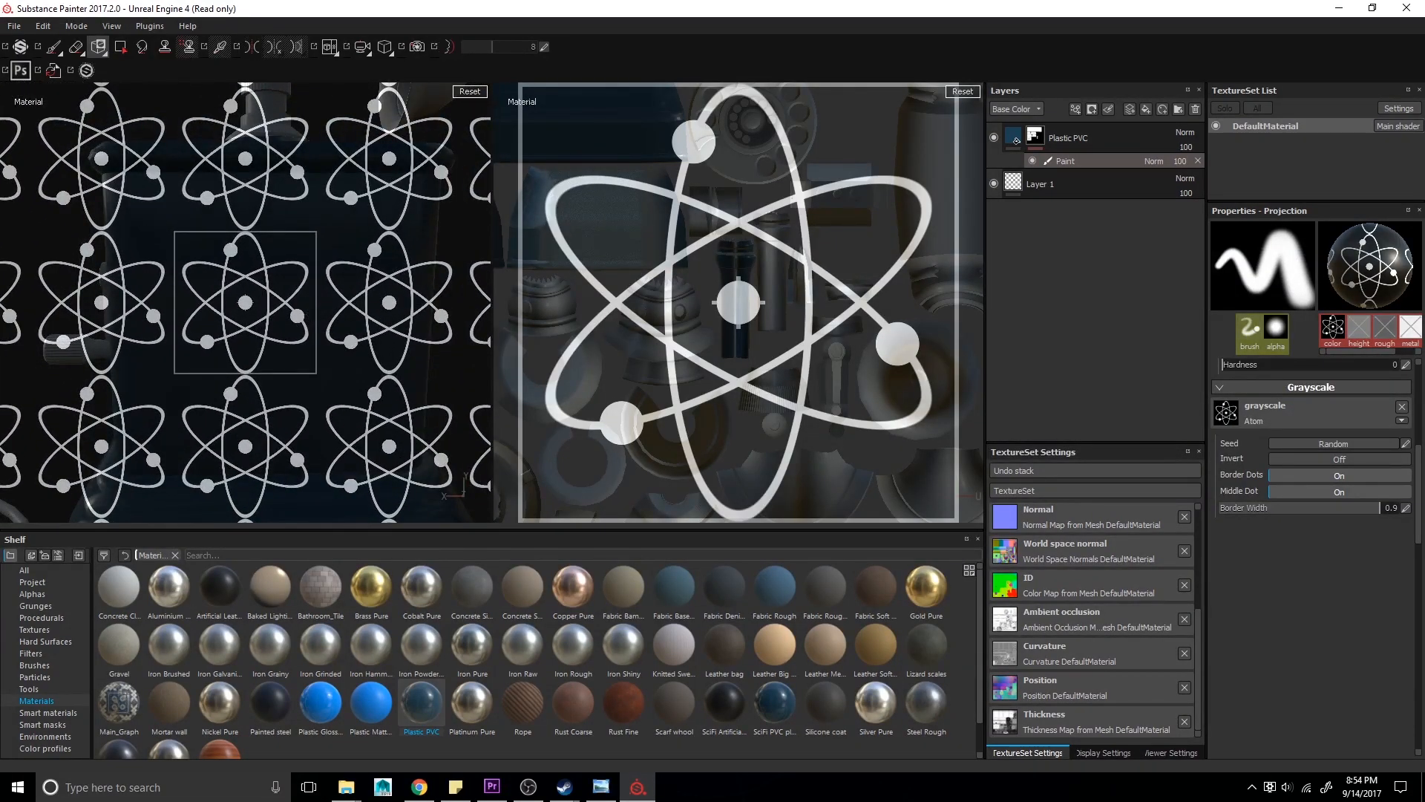
mouse_move(313, 329)
left_mouse_down()
mouse_move(317, 309)
mouse_move(282, 347)
mouse_move(290, 303)
mouse_move(248, 292)
mouse_move(254, 281)
mouse_move(188, 285)
mouse_move(216, 330)
mouse_move(208, 351)
mouse_move(271, 327)
mouse_move(252, 360)
mouse_move(286, 297)
mouse_move(284, 275)
mouse_move(201, 256)
left_mouse_up()
key("s")
scroll(1241, 549, "up", 3)
scroll(1241, 550, "down", 3)
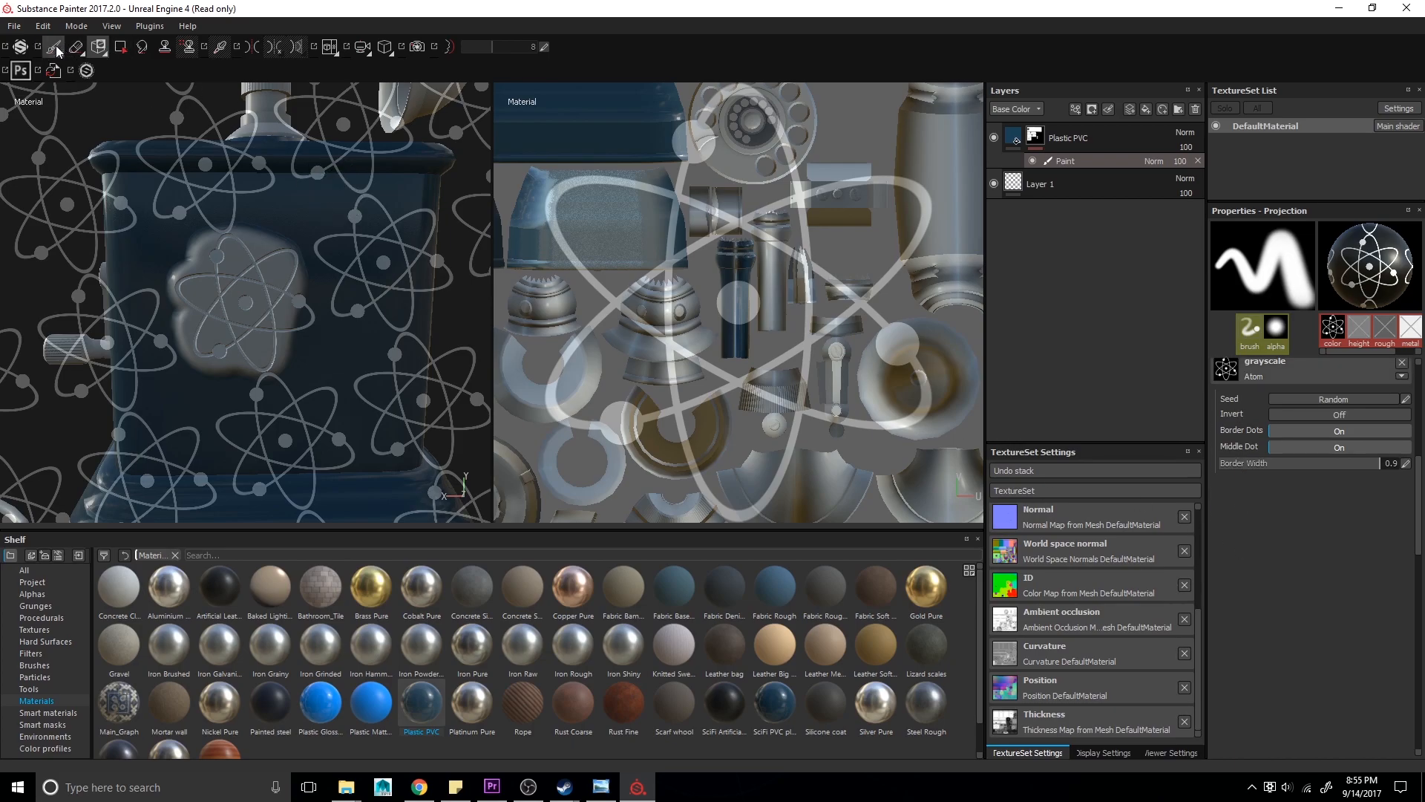
left_click(54, 46)
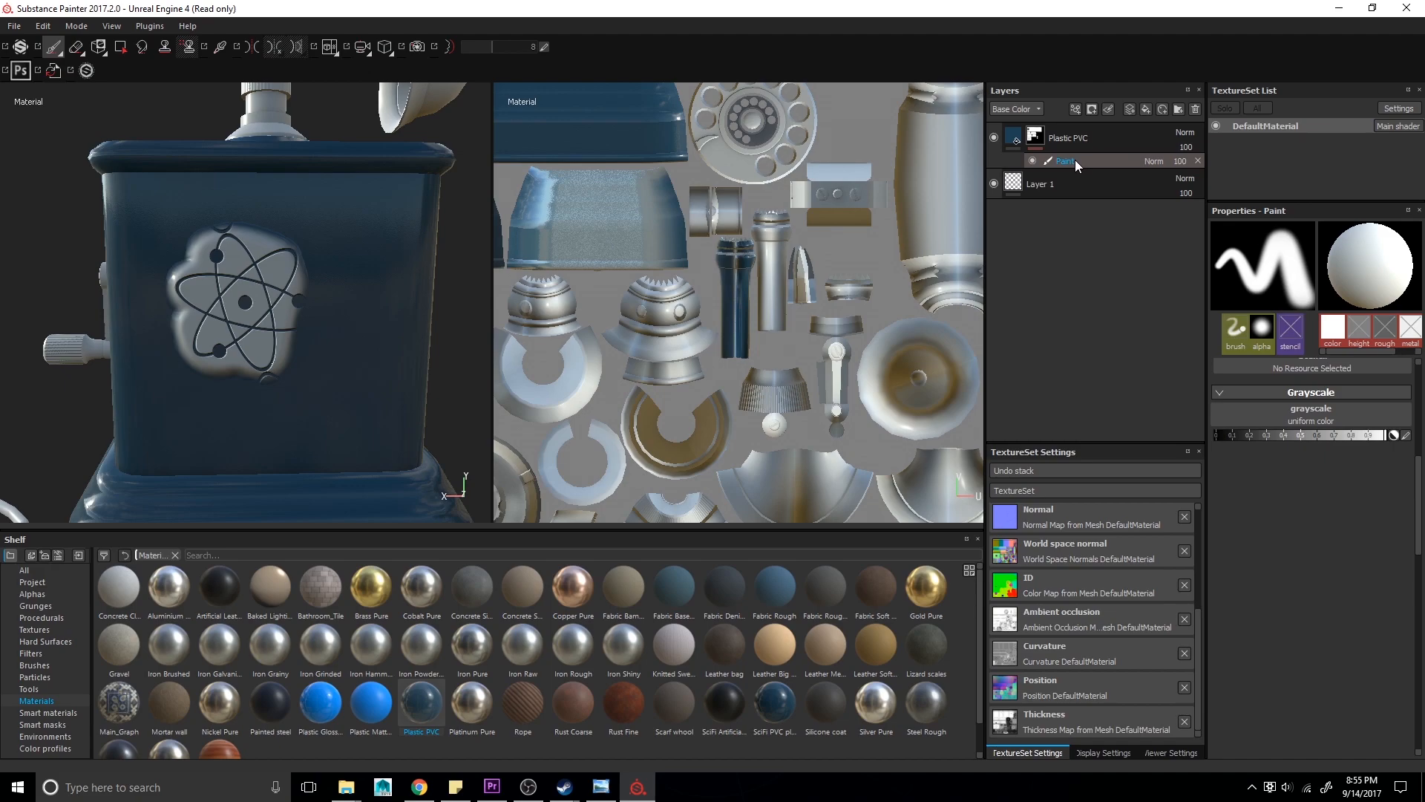
- Delete the Paint effect from the Plastic PVC mask and frame the telephone
left_click(1197, 160)
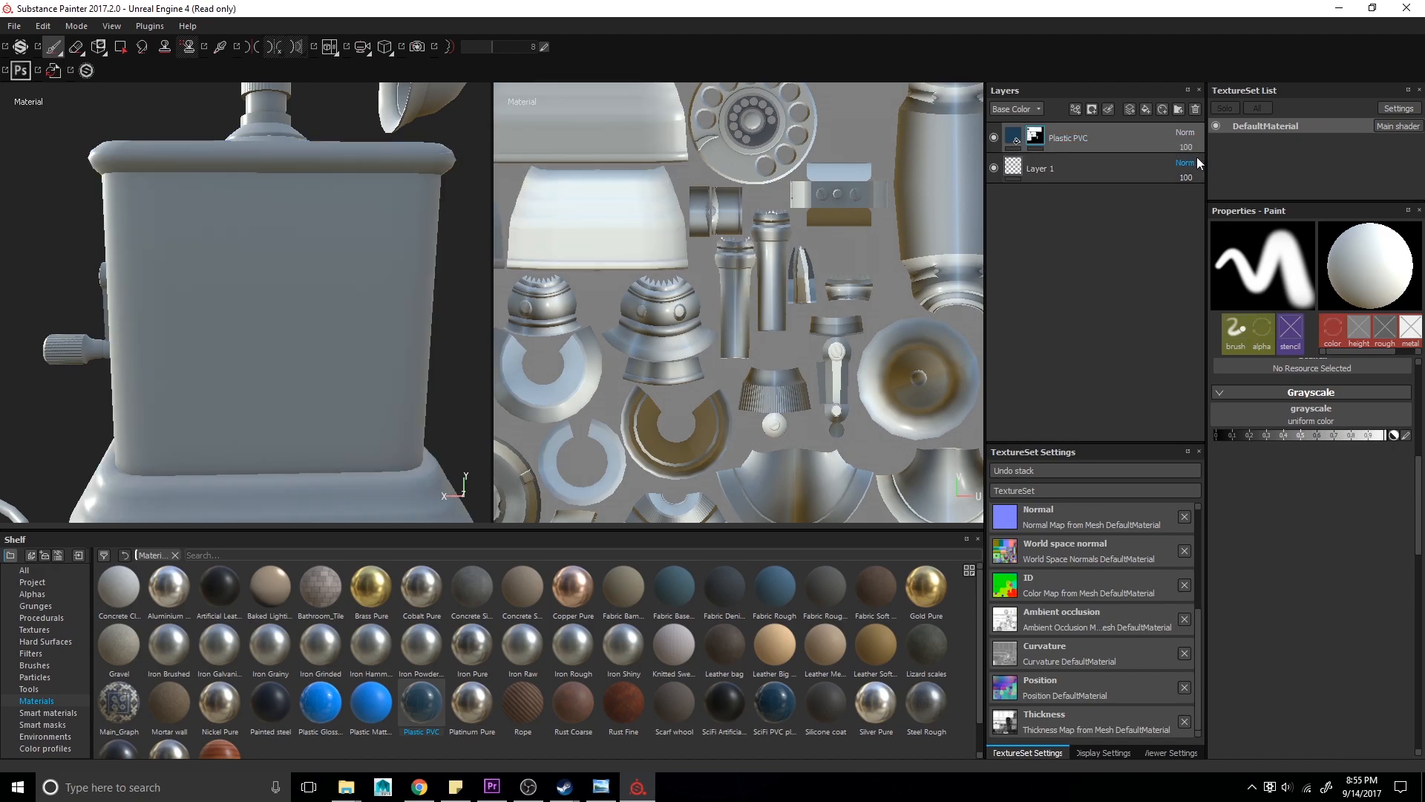
key("f")
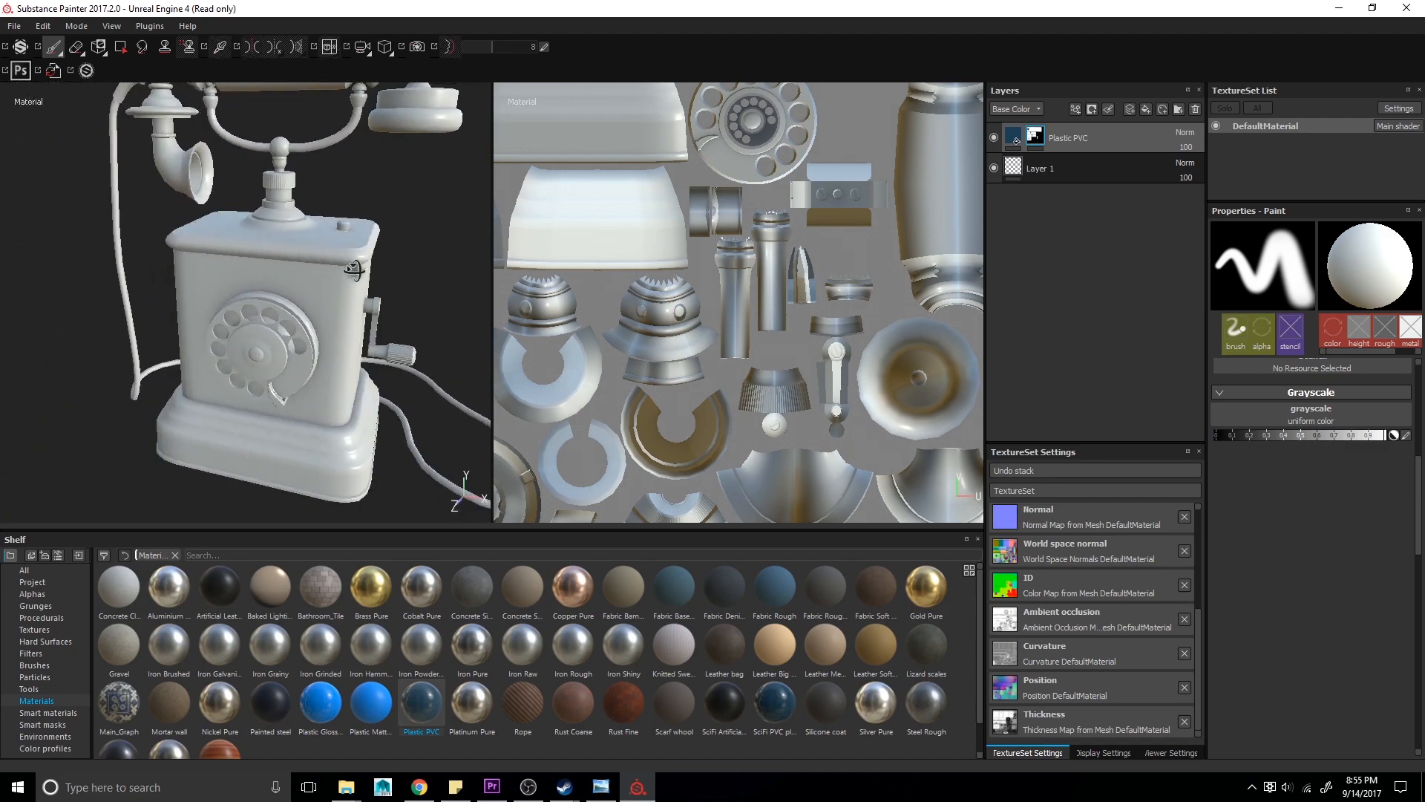
- Add a fill effect to the Plastic PVC mask, adjust its grayscale, and remove it again
right_click(1035, 141)
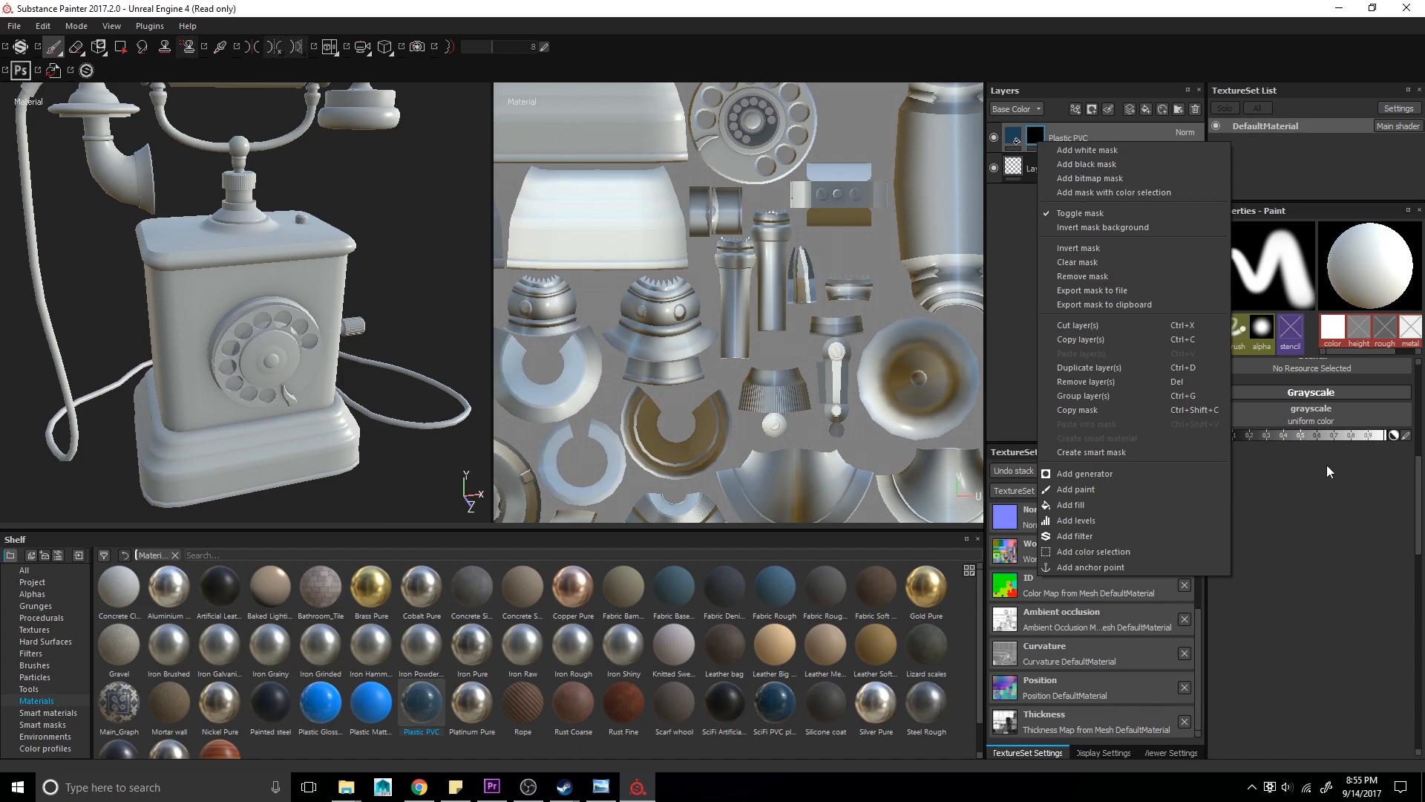
left_click(1103, 509)
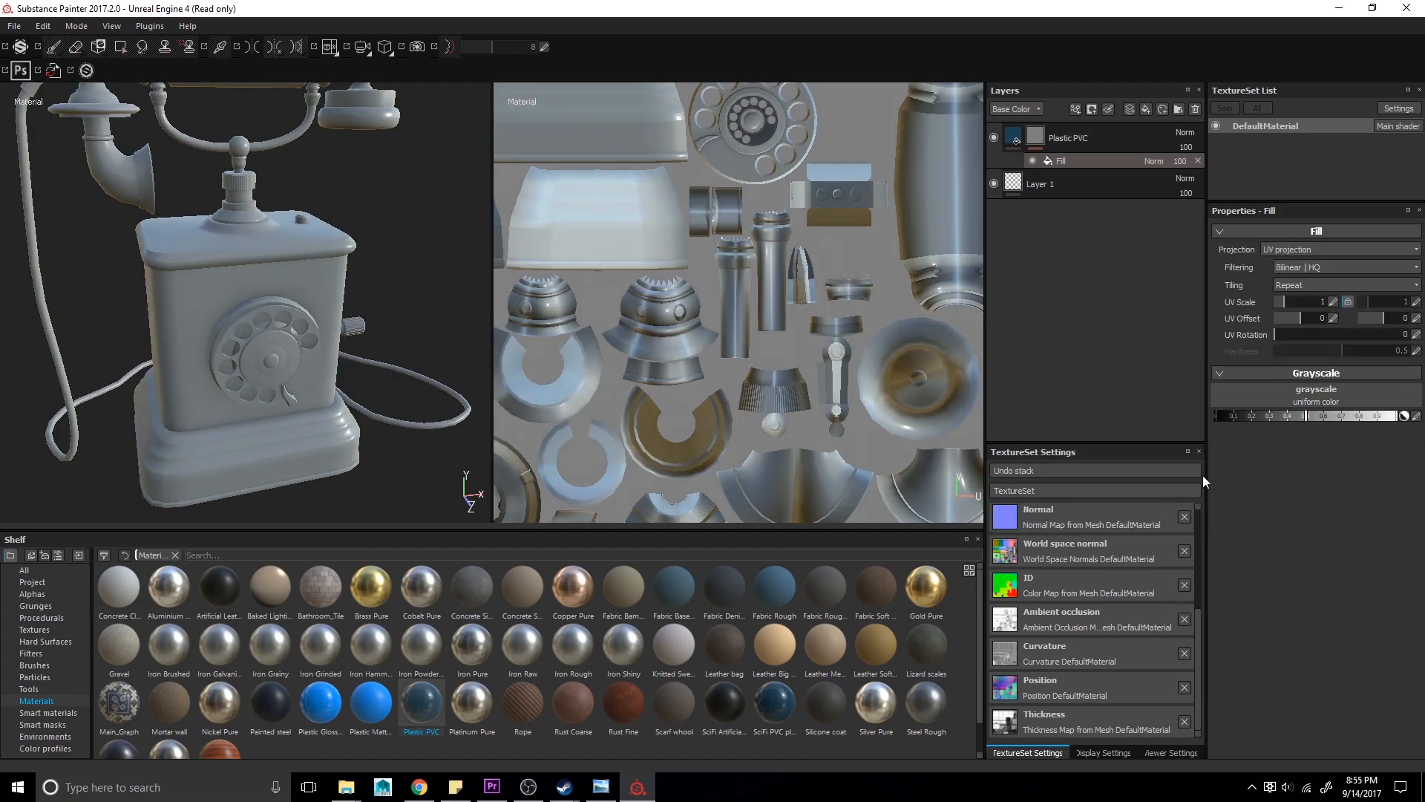
left_click(1266, 402)
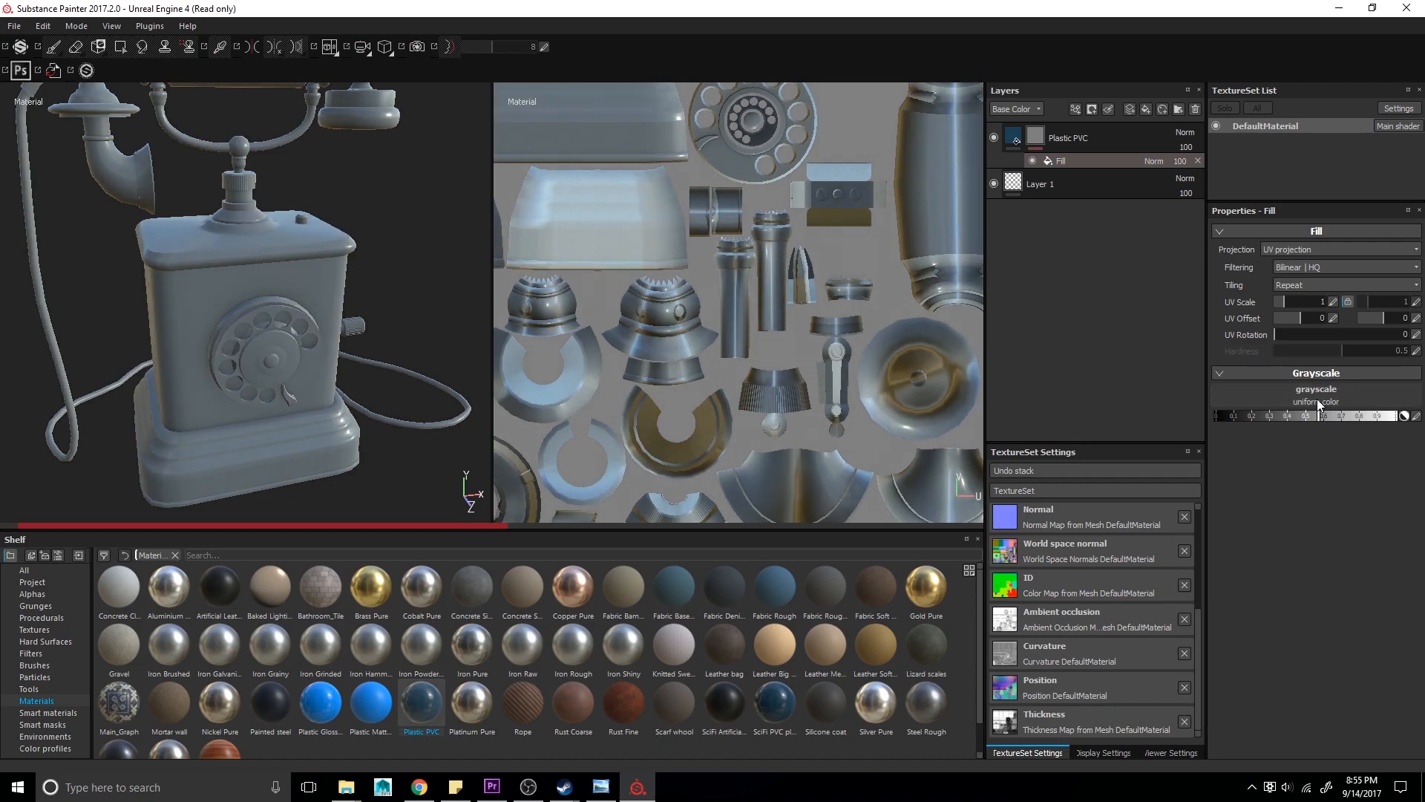
left_click(1317, 396)
scroll(1333, 571, "down", 3)
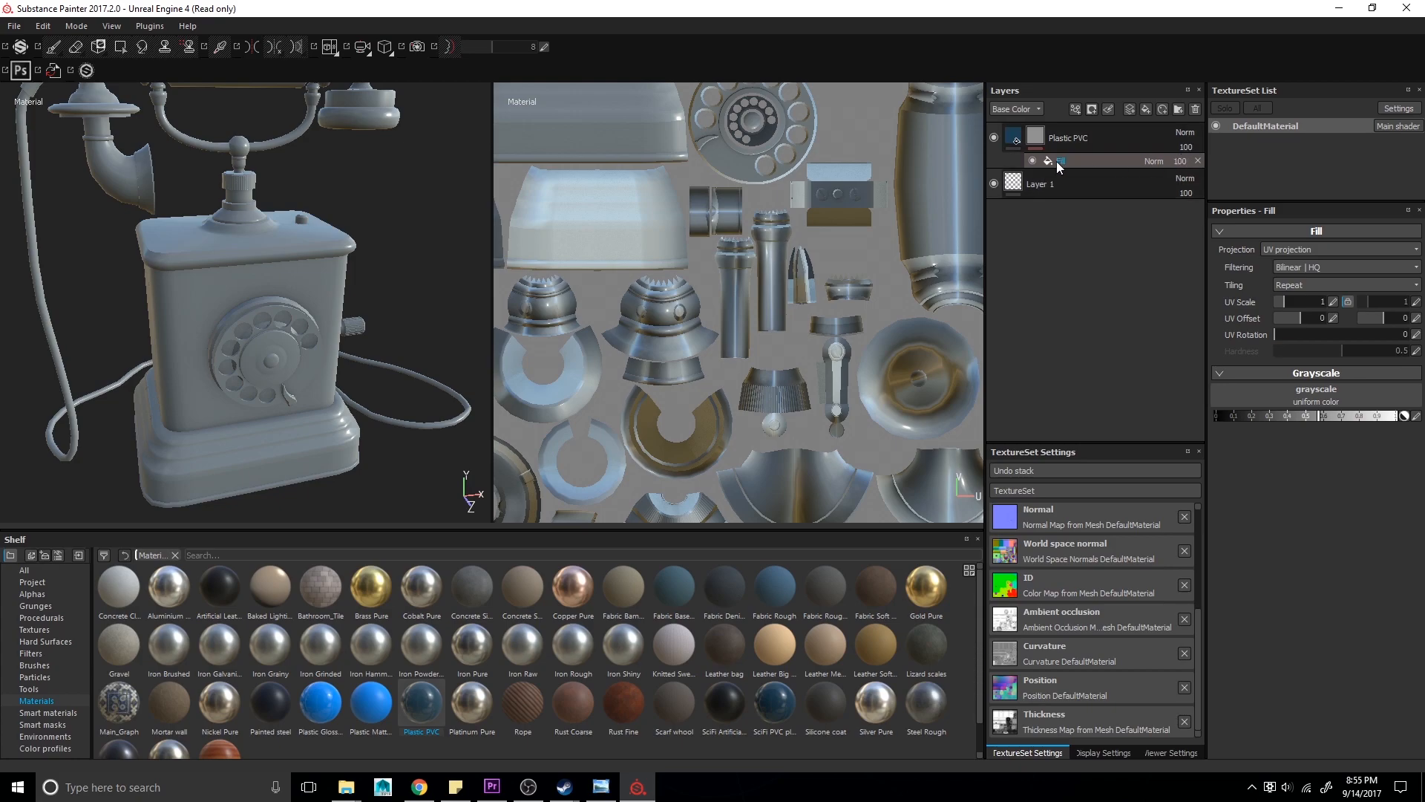
left_click(1198, 160)
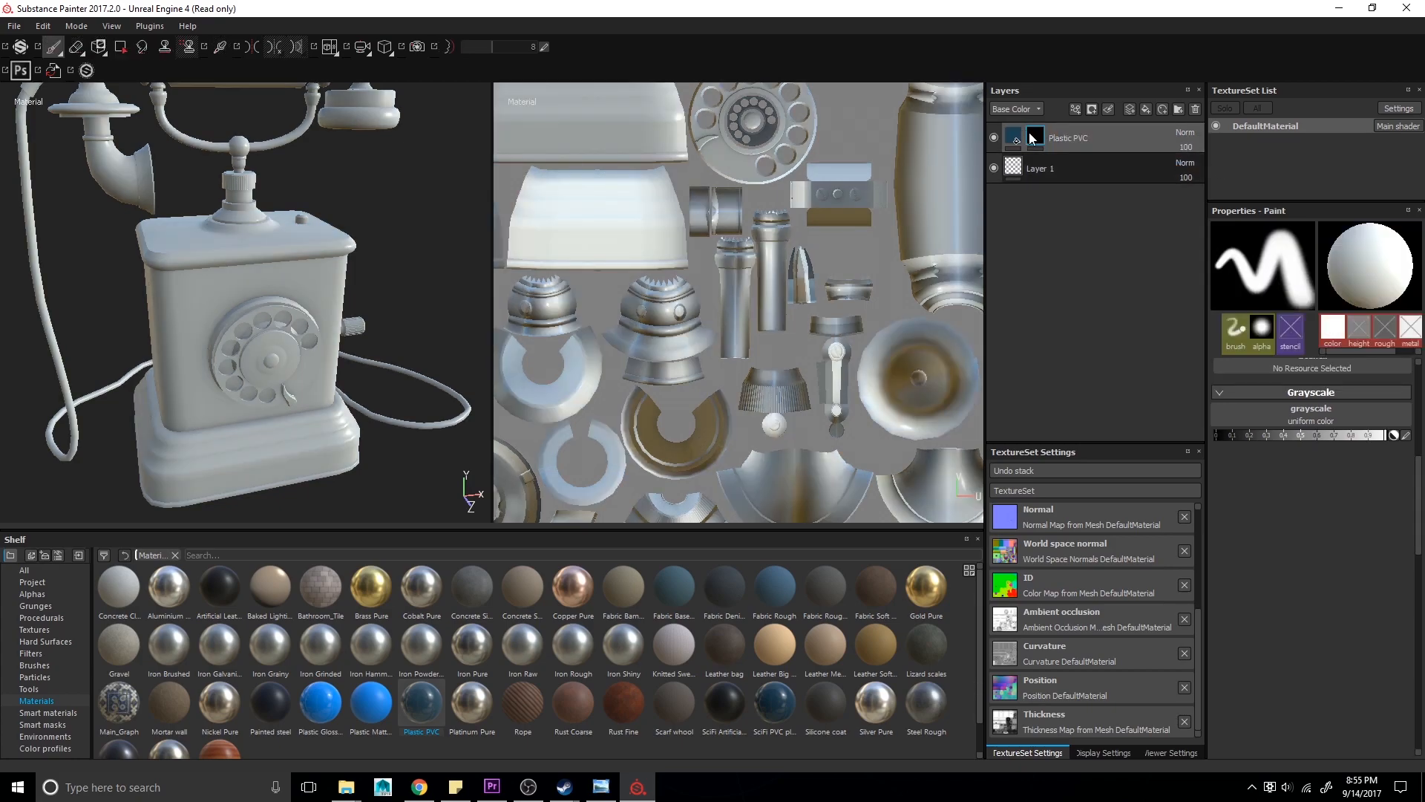
- Add a color selection effect to the Plastic PVC layer's mask
right_click(1031, 138)
left_click(1081, 184)
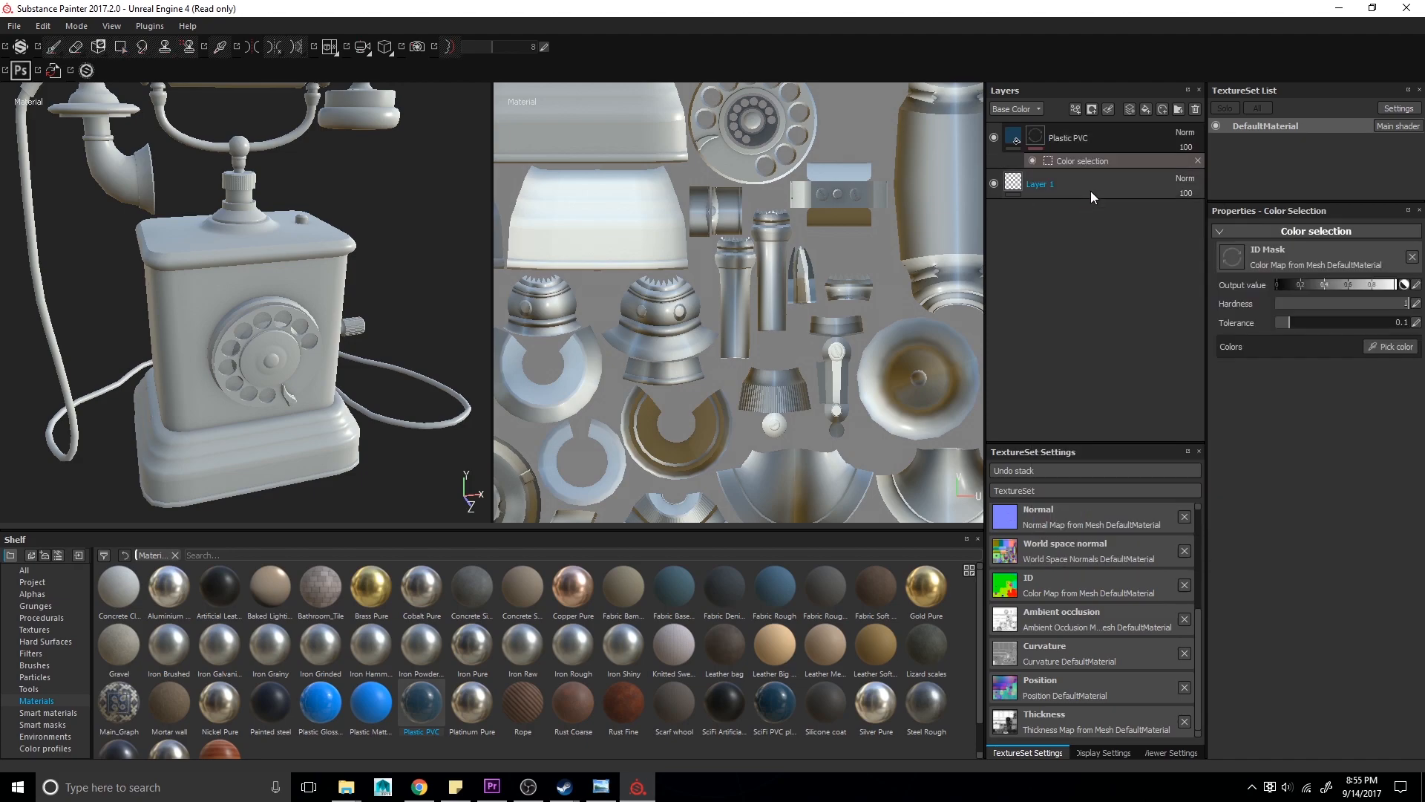
- Pick the telephone body's ID color for the Plastic PVC mask's color selection effect
left_click(1392, 347)
left_click(244, 239)
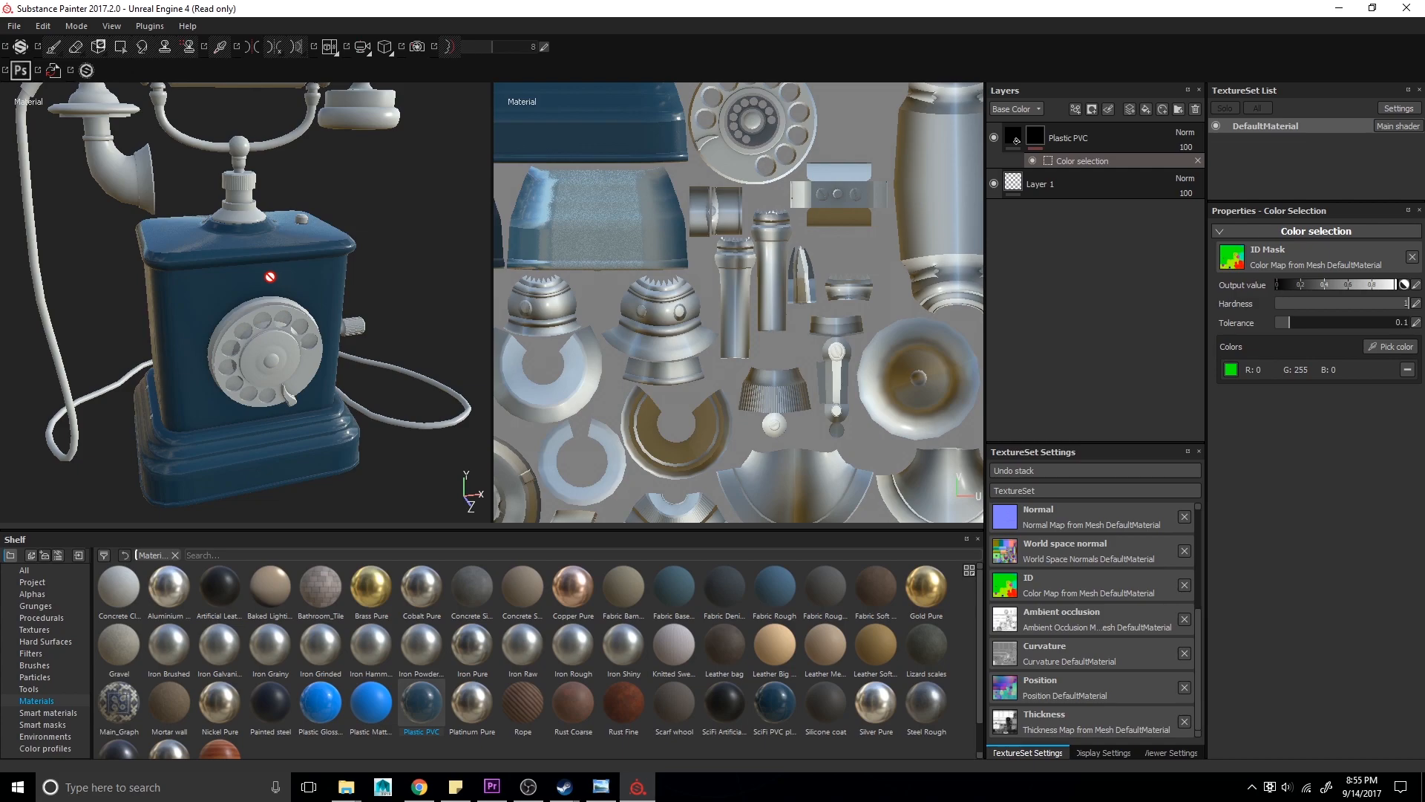
left_click(1031, 138)
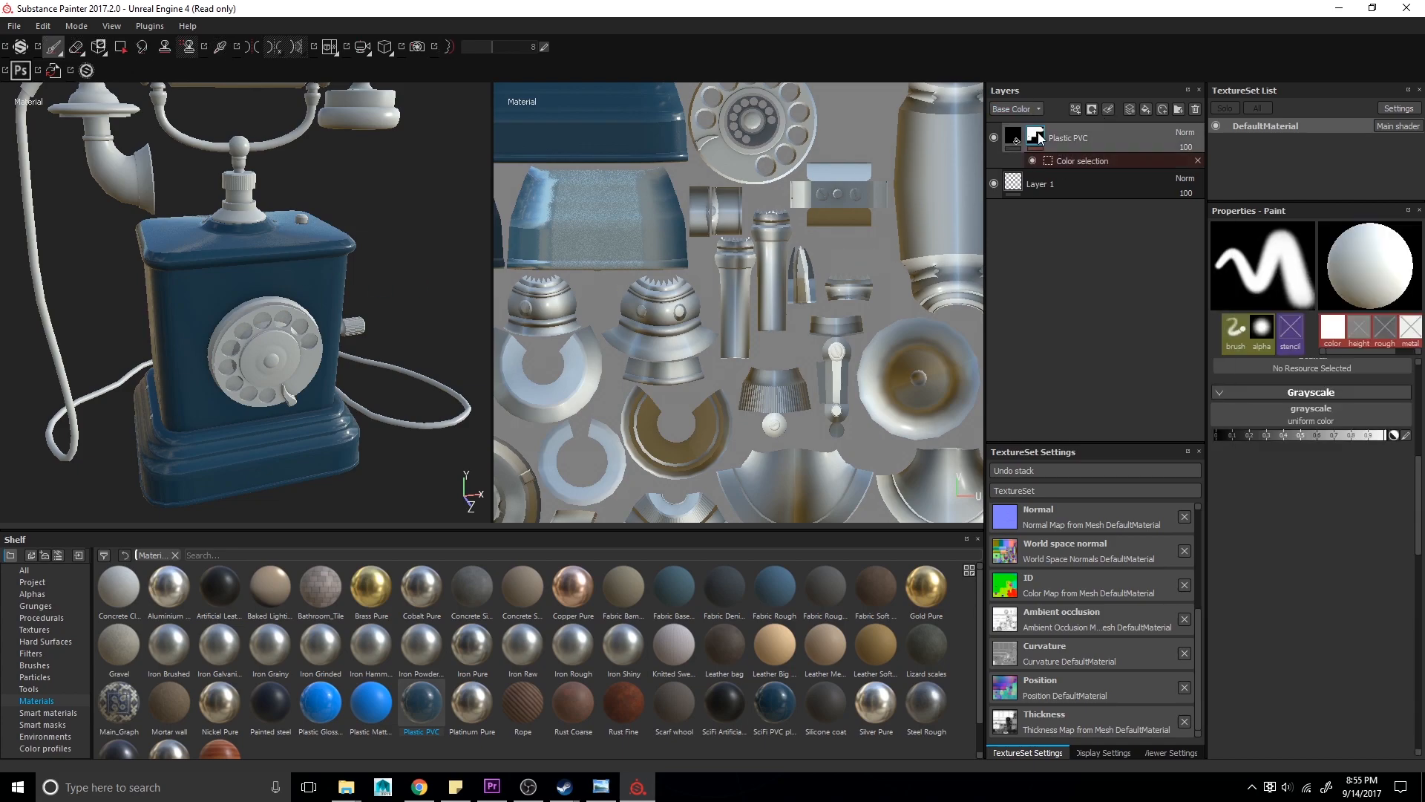
right_click(1020, 141)
left_click(1033, 138)
- Add a Paint effect to the Plastic PVC layer's mask above the color selection
scroll(229, 241, "up", 5)
scroll(229, 242, "up", 5)
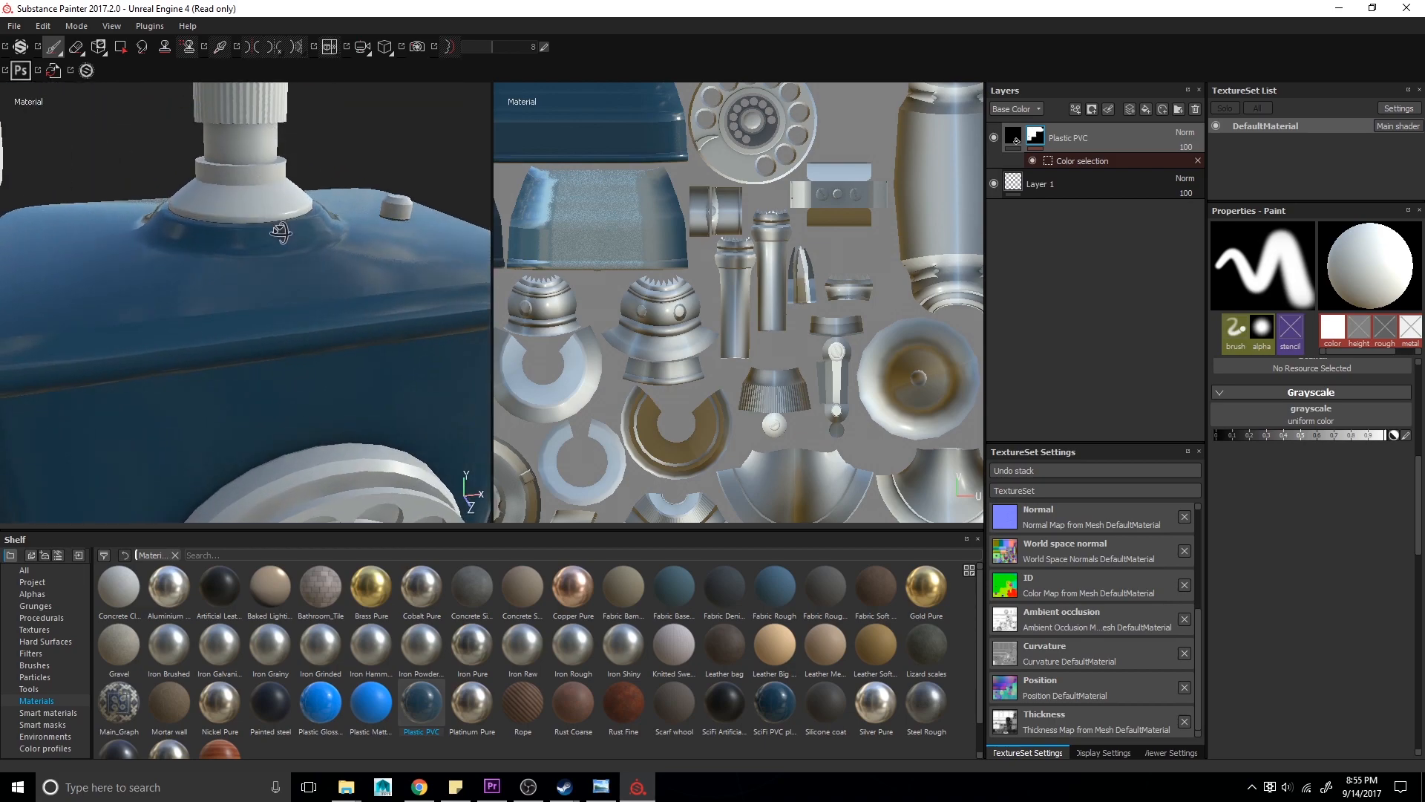
right_click(1034, 137)
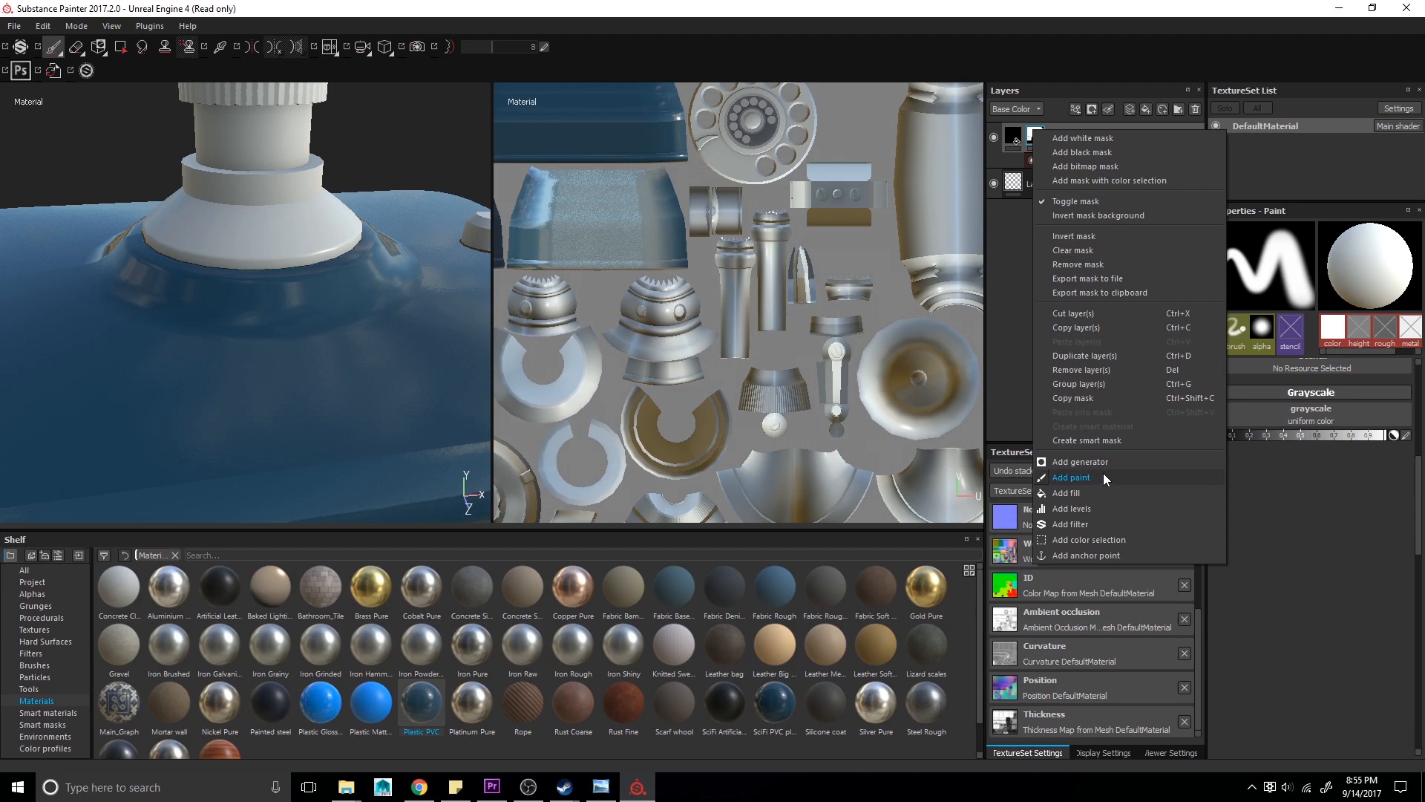
left_click(1102, 478)
mouse_move(221, 277)
left_mouse_down()
mouse_move(227, 239)
mouse_move(236, 277)
left_mouse_up()
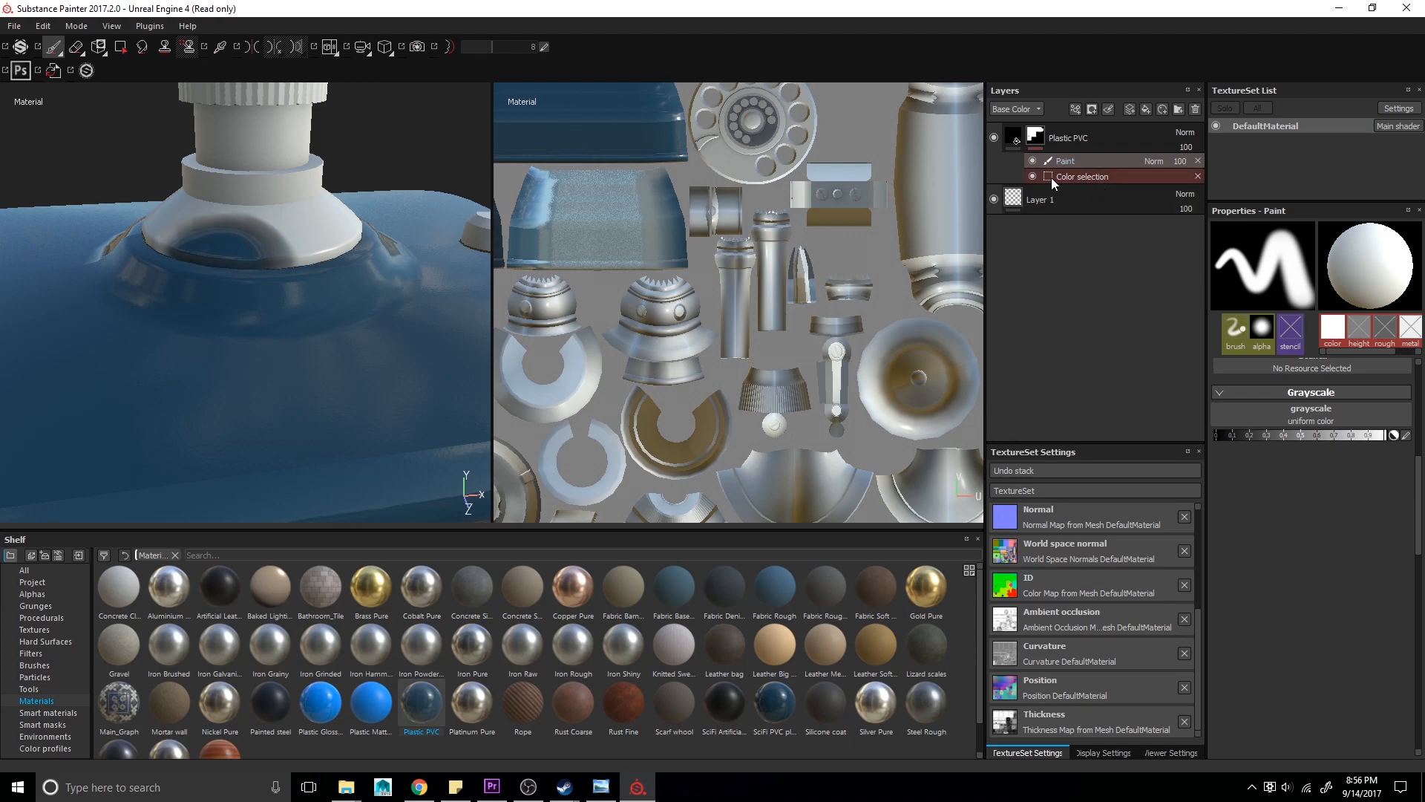
left_click(1032, 175)
left_click(1031, 176)
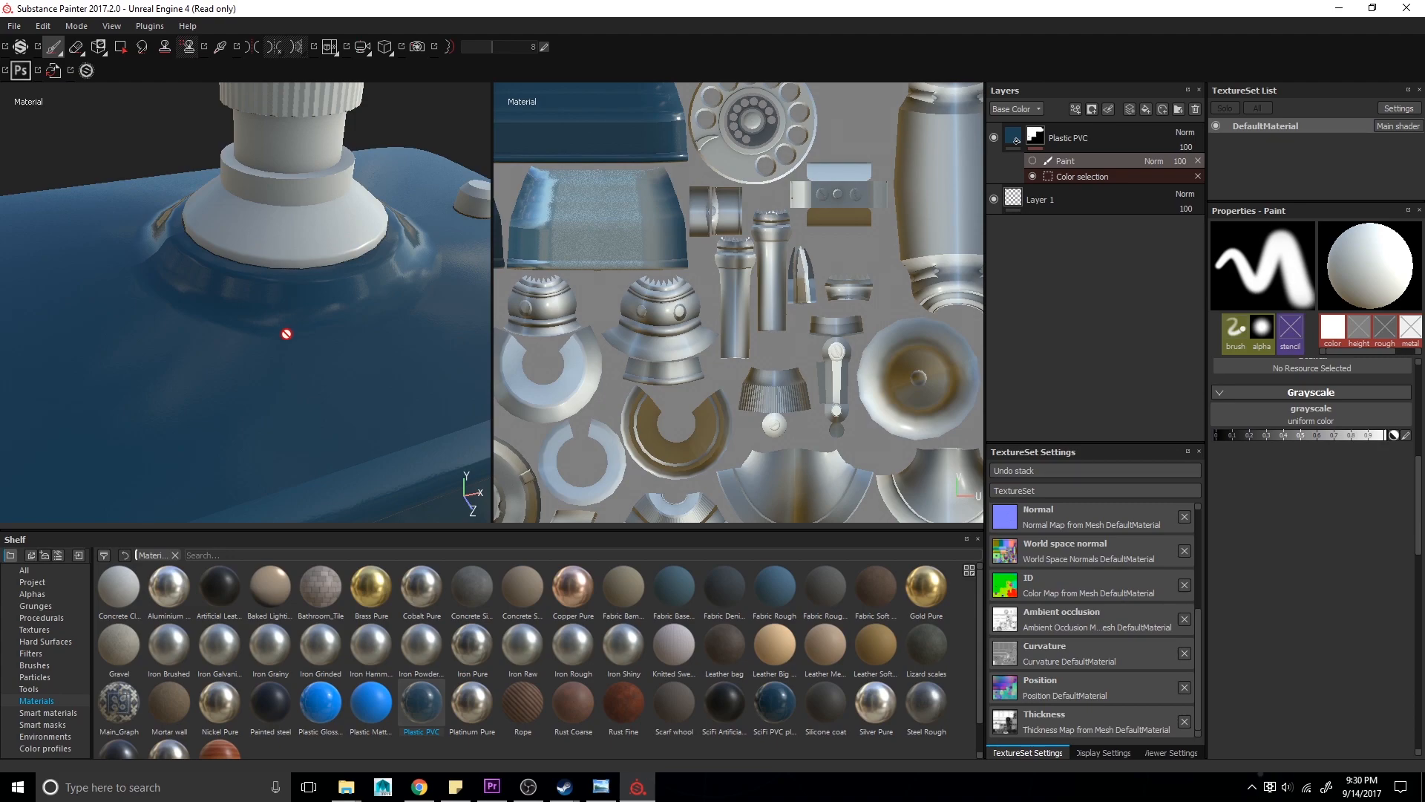
- Remove the Paint and Color selection effects from the Plastic PVC layer's mask
scroll(283, 334, "down", 9)
left_click_drag(277, 354, 279, 344, "alt")
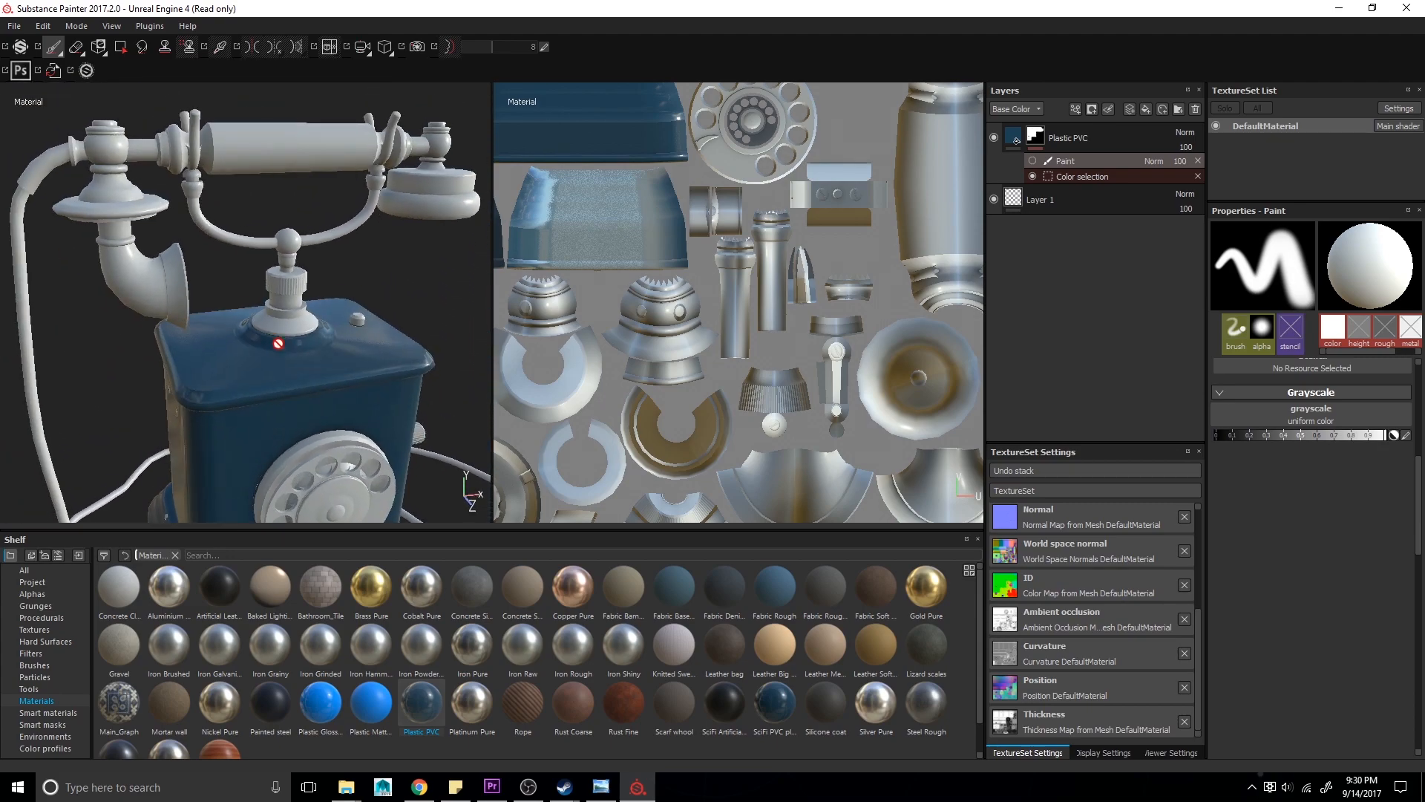
right_click(1040, 133)
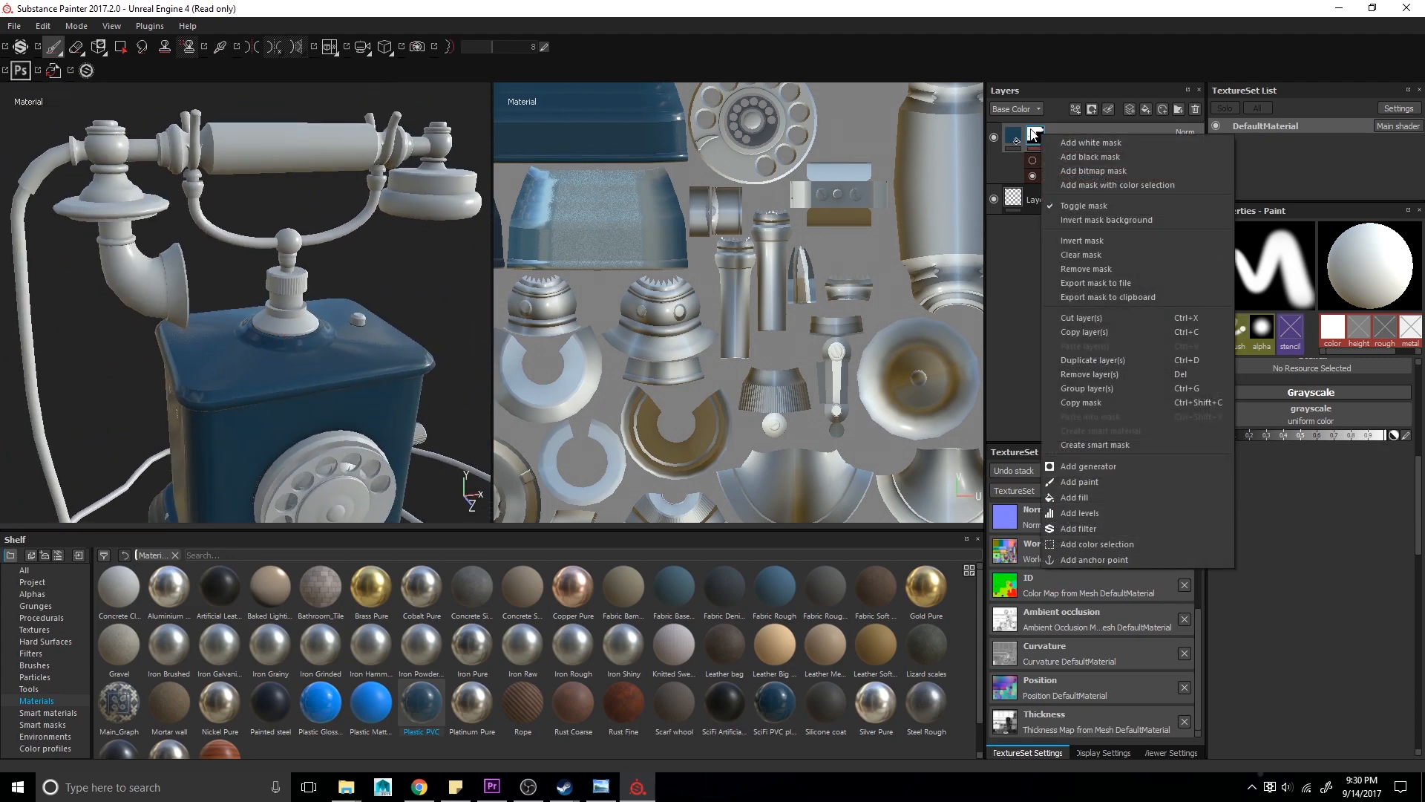
left_click(38, 717)
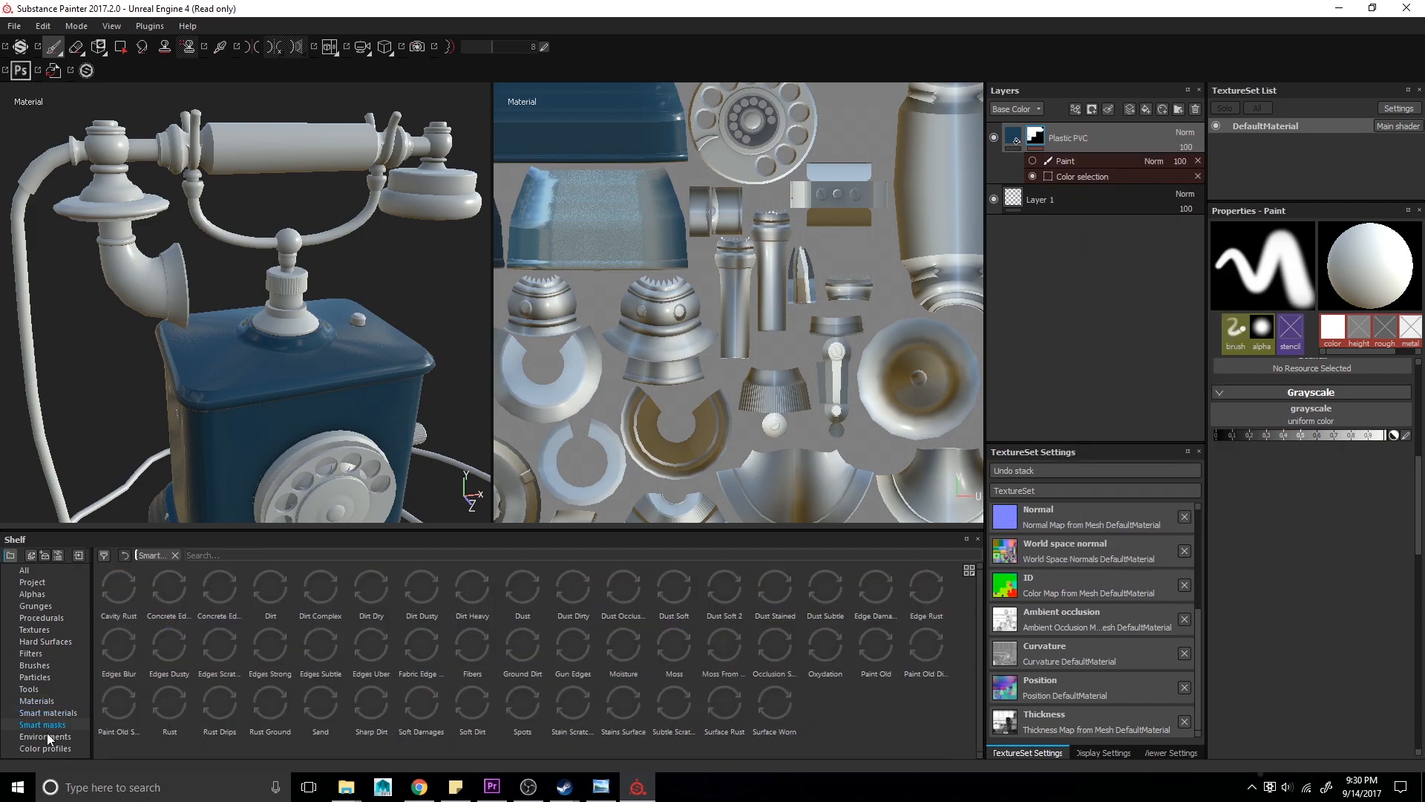
left_click_drag(354, 406, 292, 271, "alt")
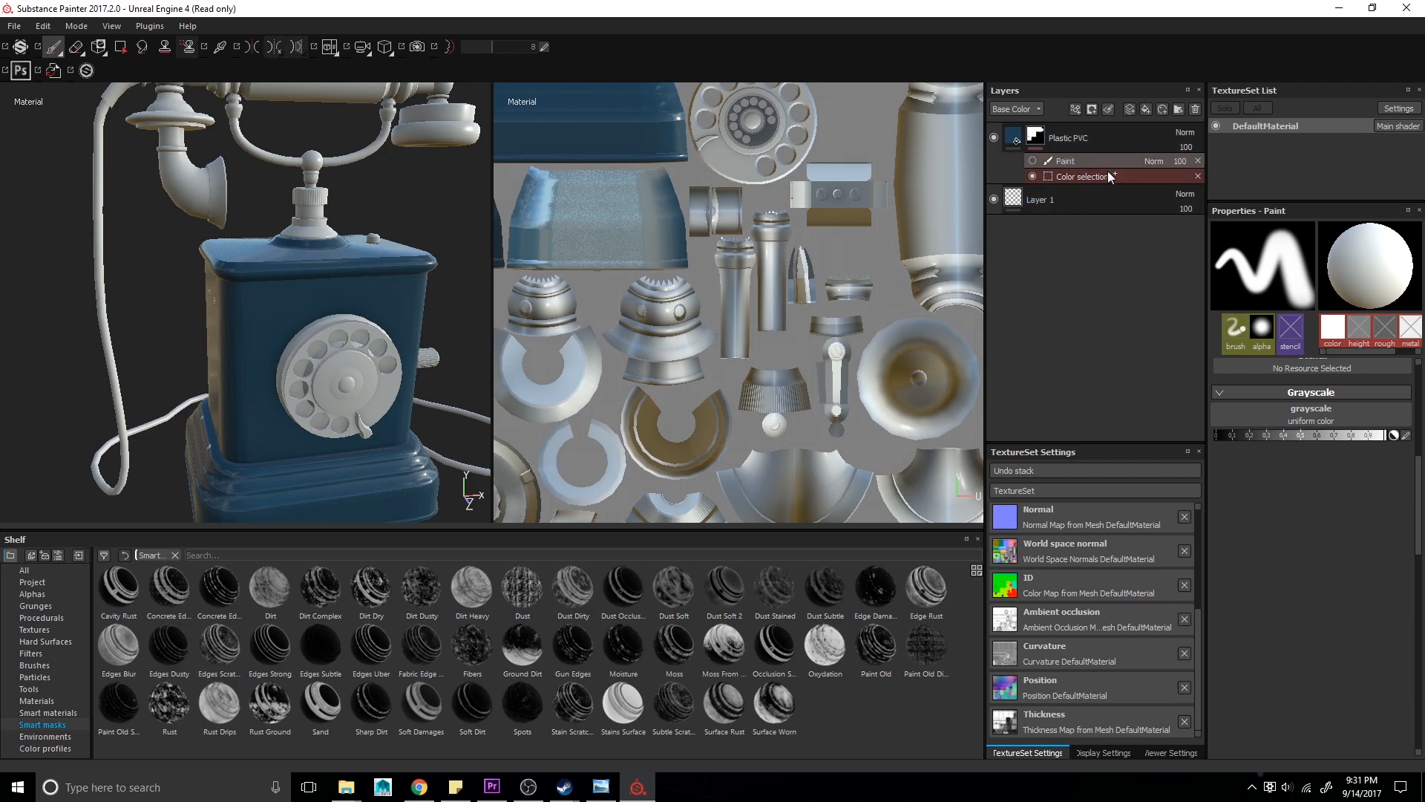
left_click(1196, 163)
left_click(1196, 160)
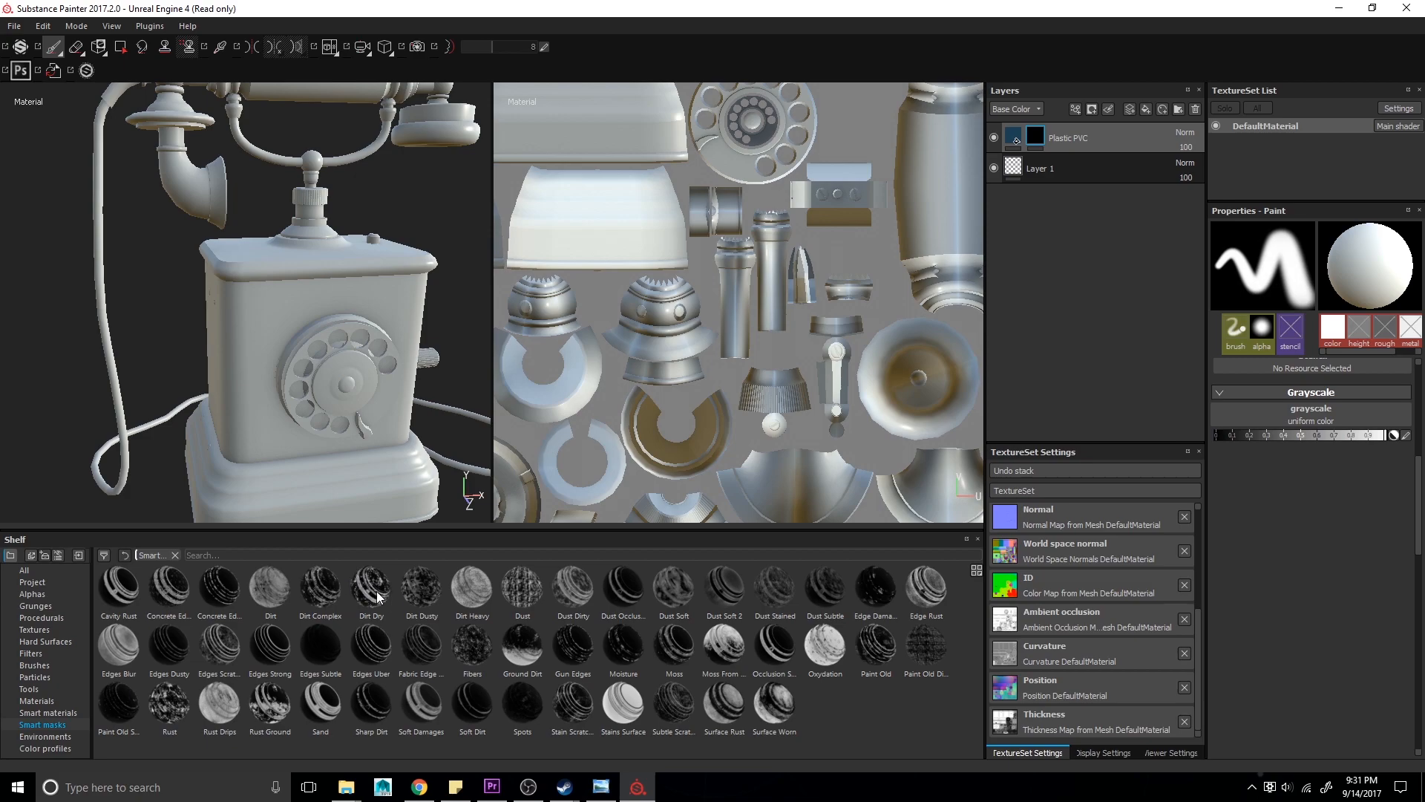
- Try the Dirt Dry smart mask on the Plastic PVC layer, inspect it around the telephone, and remove it
left_click_drag(376, 591, 1017, 138)
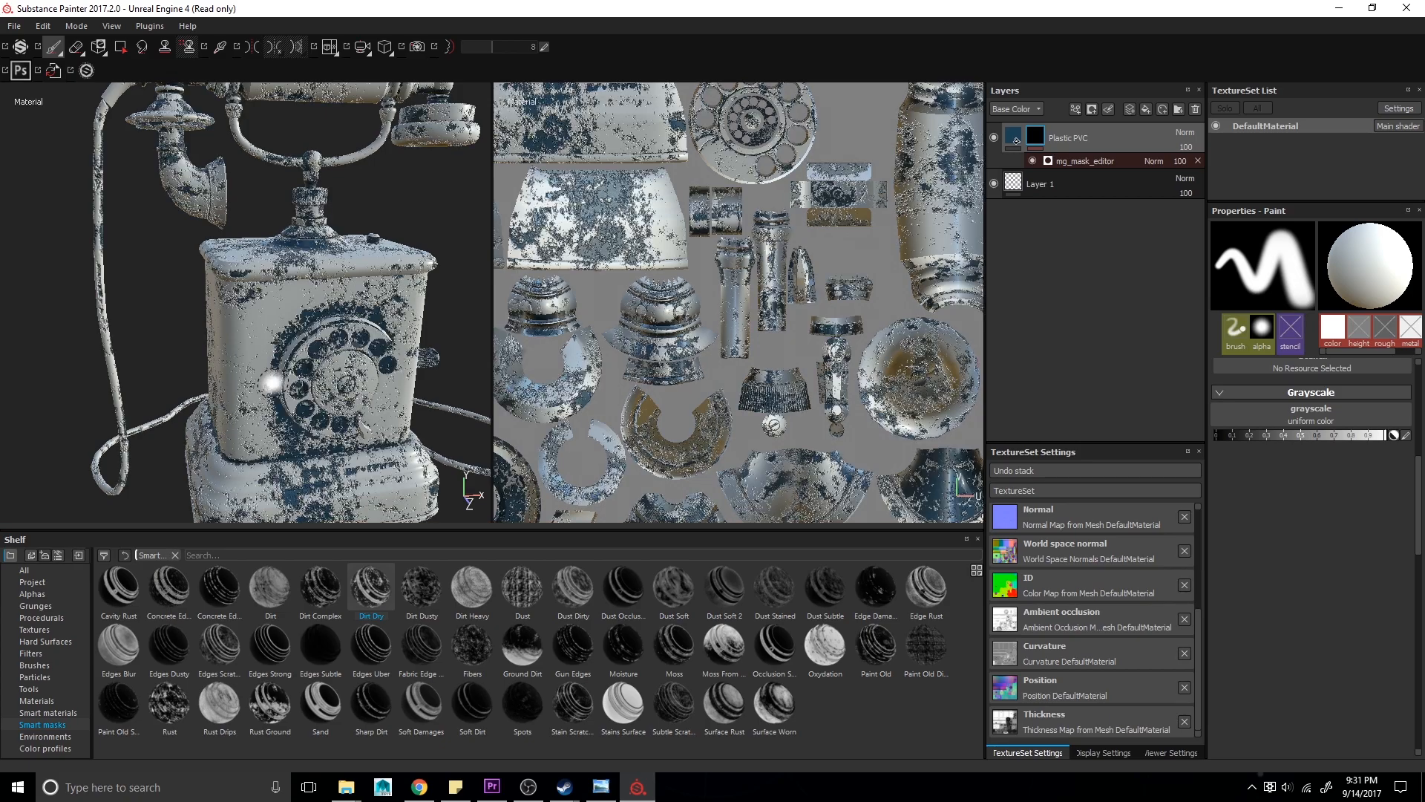
left_click_drag(293, 380, 175, 415, "alt")
middle_click_drag(174, 386, 280, 386, "alt")
mouse_move(281, 386)
right_mouse_down("alt")
mouse_move(279, 309)
mouse_move(280, 325)
right_mouse_up("alt")
middle_click_drag(280, 325, 106, 328, "alt")
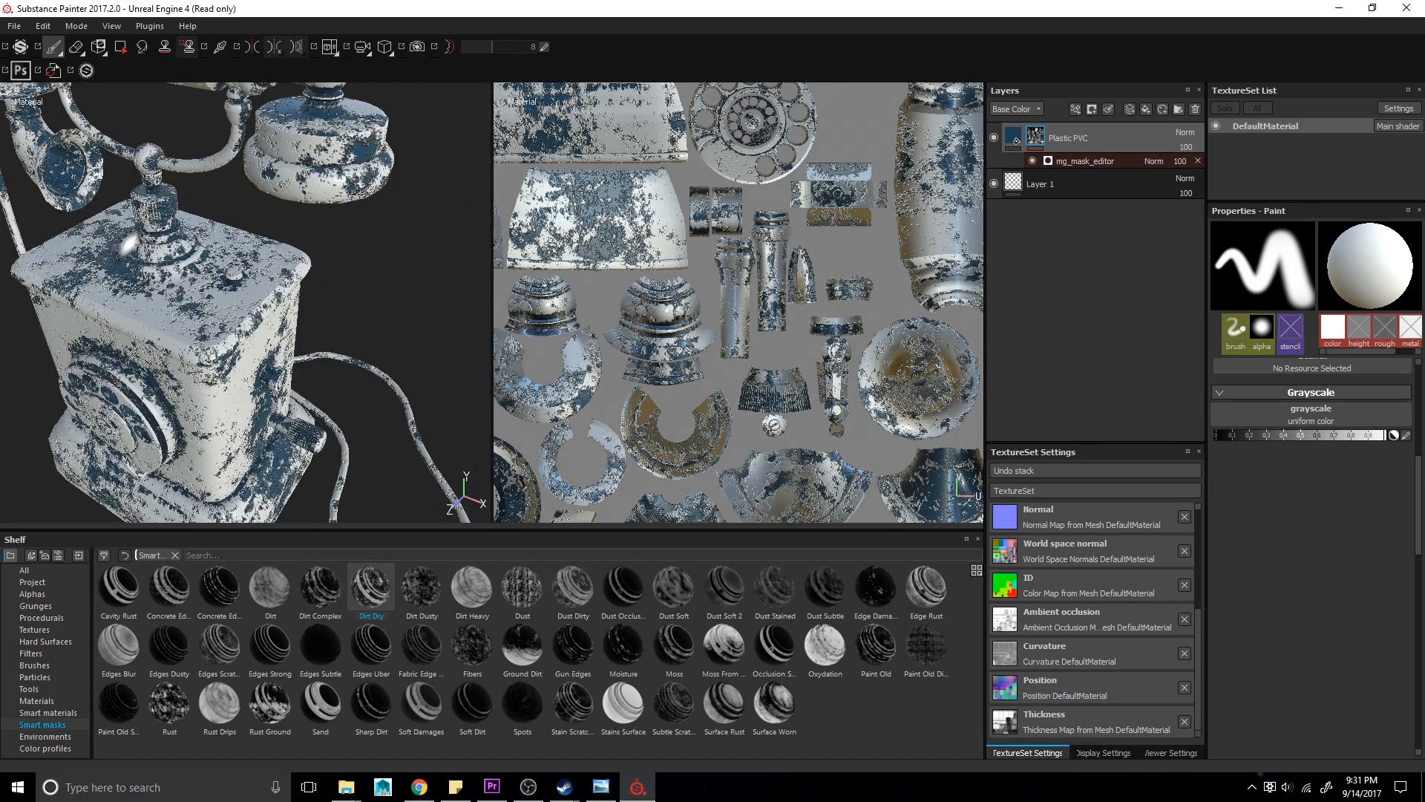
left_click_drag(310, 393, 235, 322, "alt")
left_click_drag(221, 380, 293, 407, "alt")
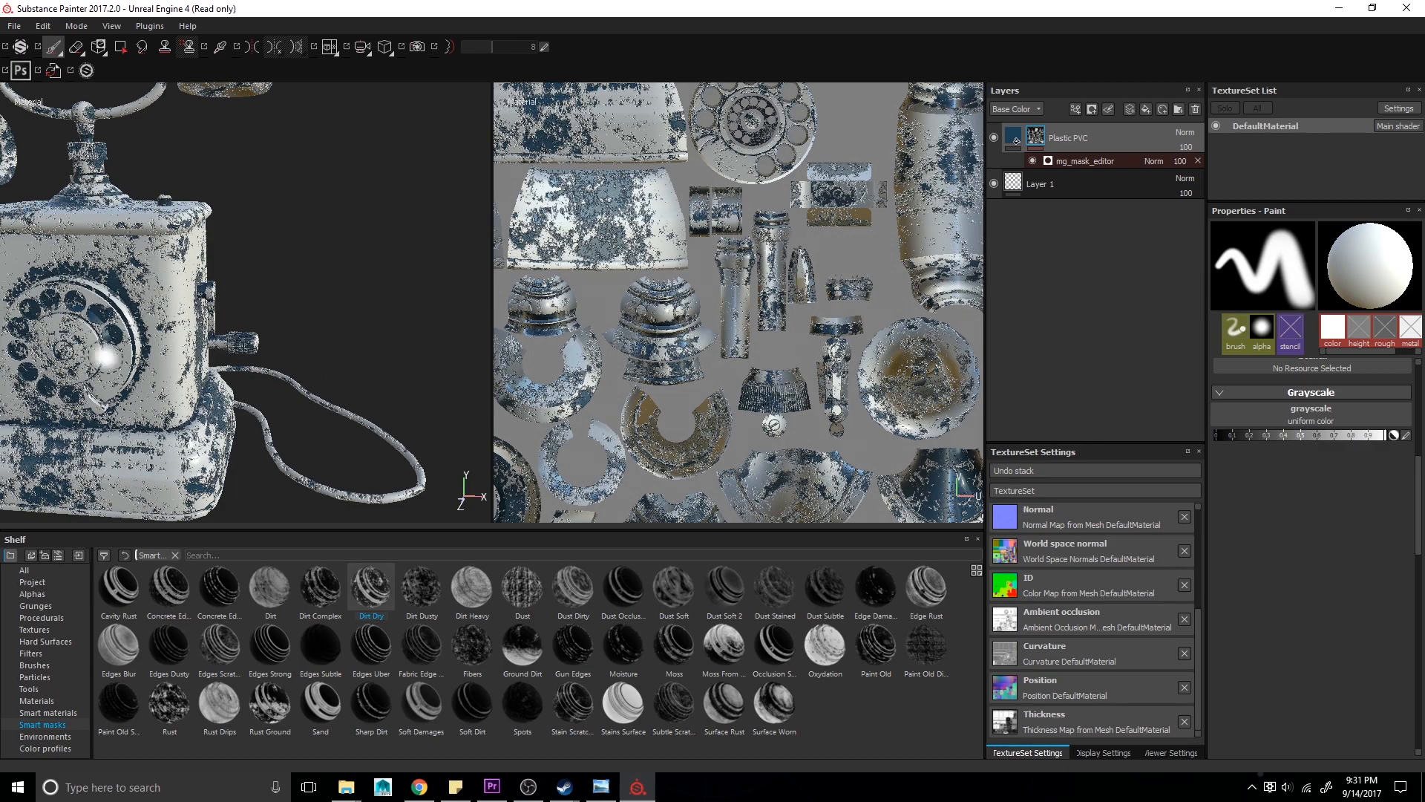
middle_click_drag(114, 433, 282, 391, "alt")
right_click_drag(282, 392, 201, 334, "alt")
left_click_drag(178, 286, 220, 295, "alt")
middle_click_drag(221, 295, 235, 317, "alt")
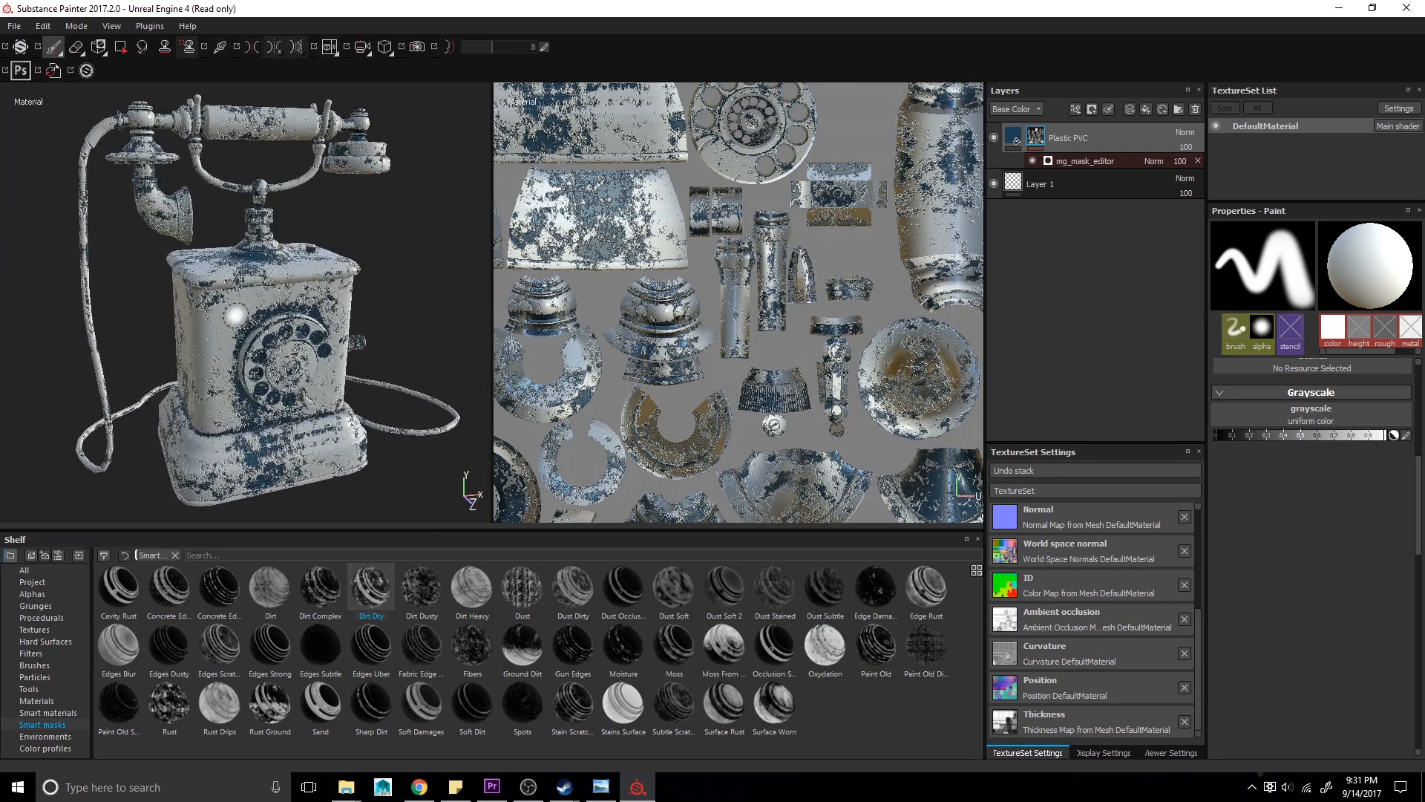
left_click(1097, 158)
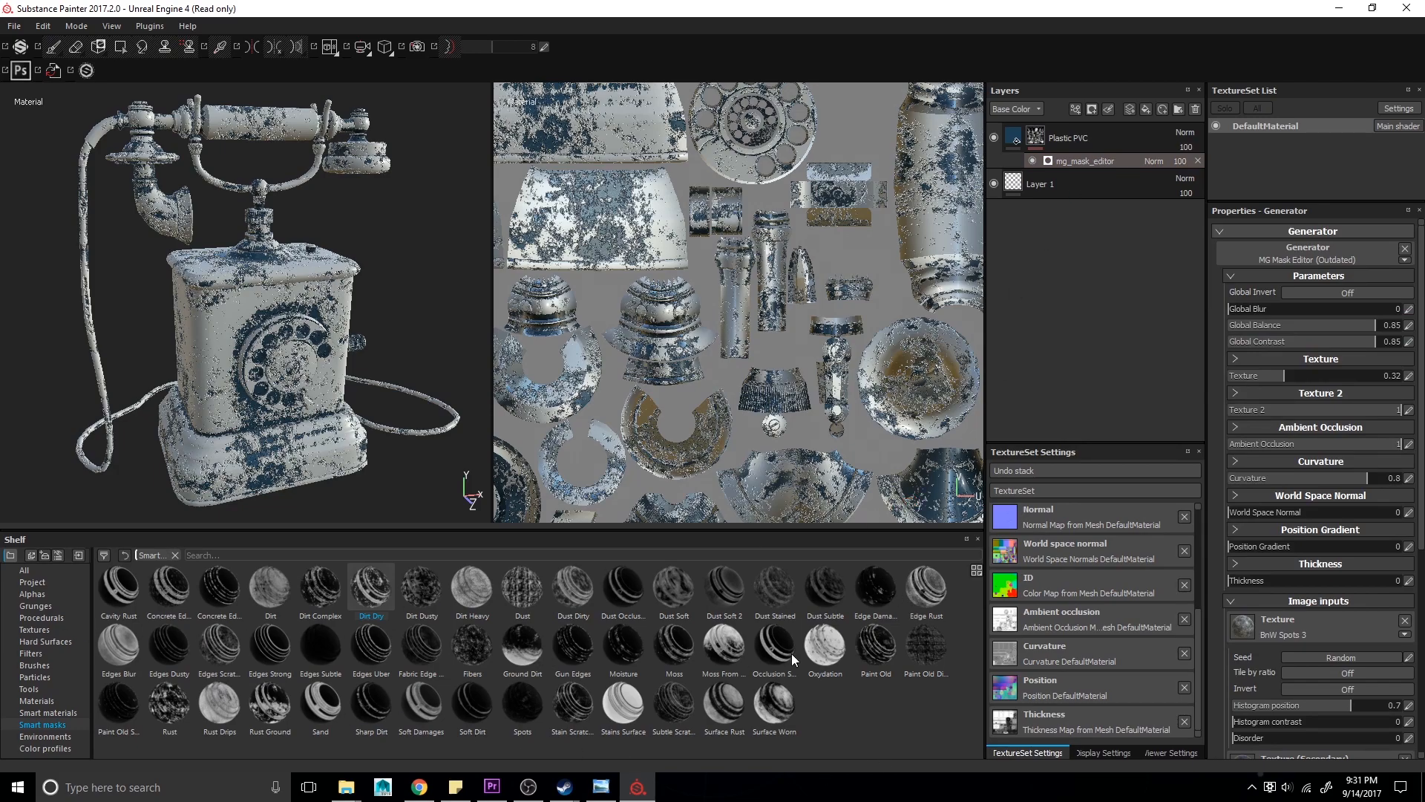
left_click(1197, 160)
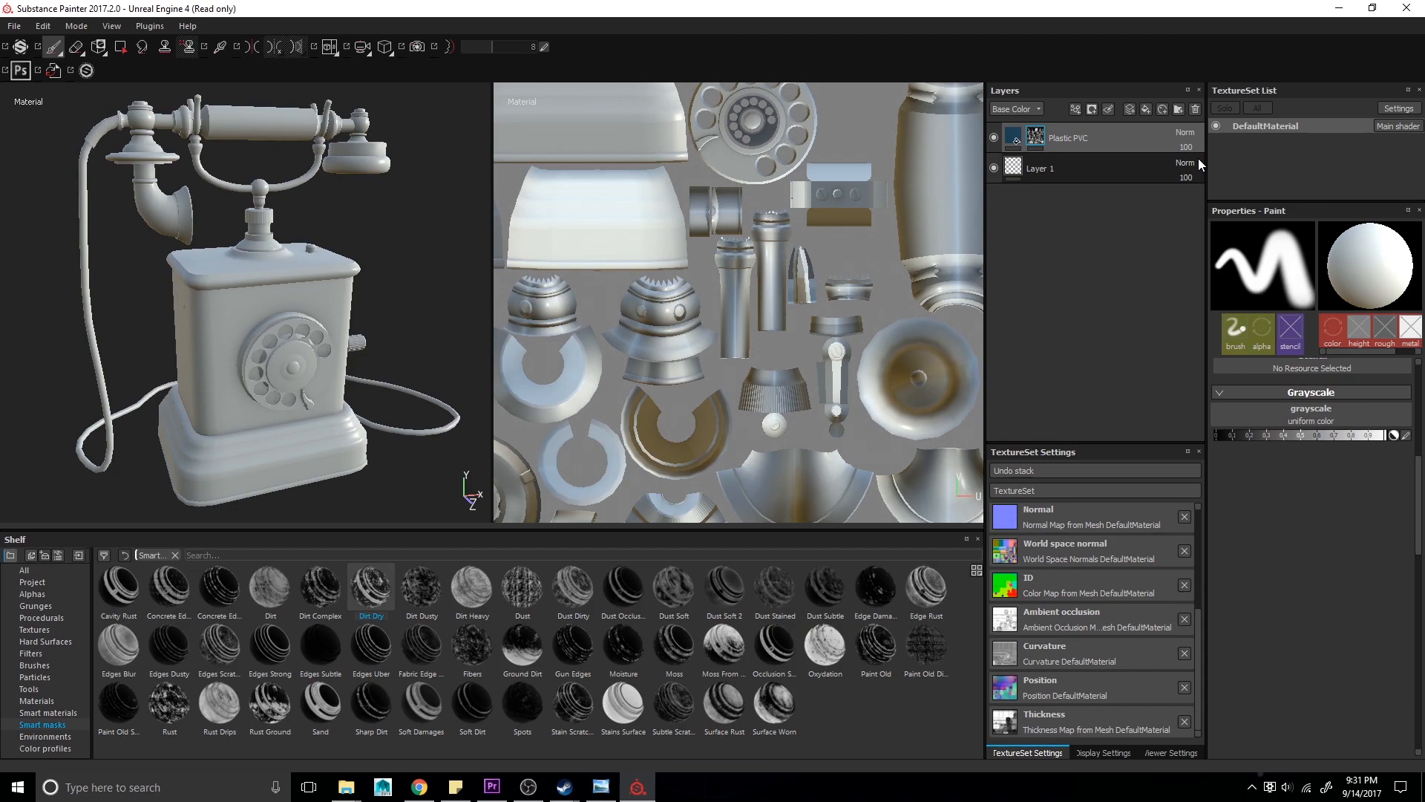
- Apply the Sand smart mask to the Plastic PVC layer and turn its Global Invert on
left_click_drag(311, 719, 1129, 136)
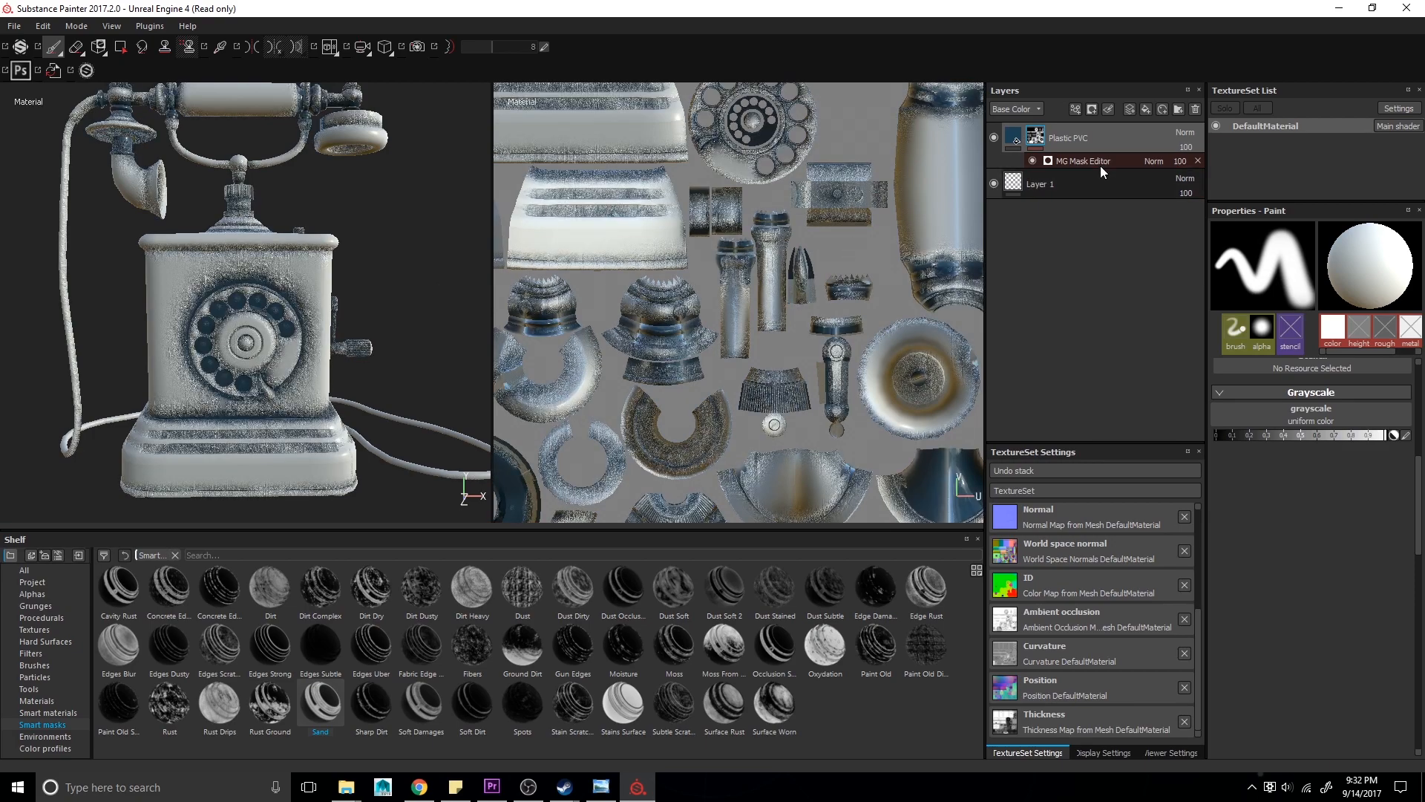
left_click(1090, 157)
scroll(1310, 471, "down", 3)
scroll(1307, 466, "down", 1)
scroll(1307, 466, "up", 3)
scroll(1308, 586, "down", 5)
scroll(1308, 592, "up", 5)
left_click_drag(420, 266, 286, 293, "alt")
scroll(286, 253, "up", 5)
left_click_drag(191, 345, 319, 357, "alt")
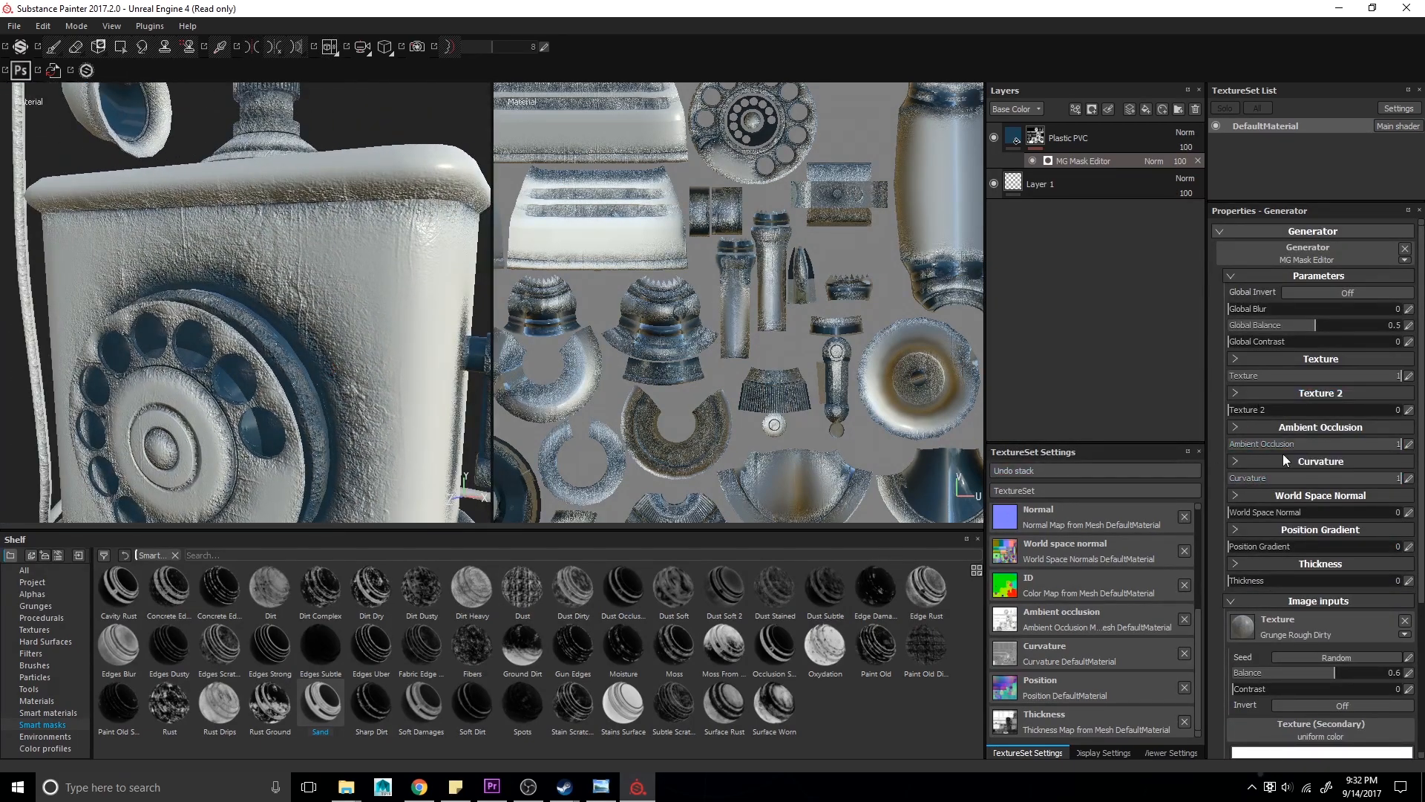
left_click(1289, 293)
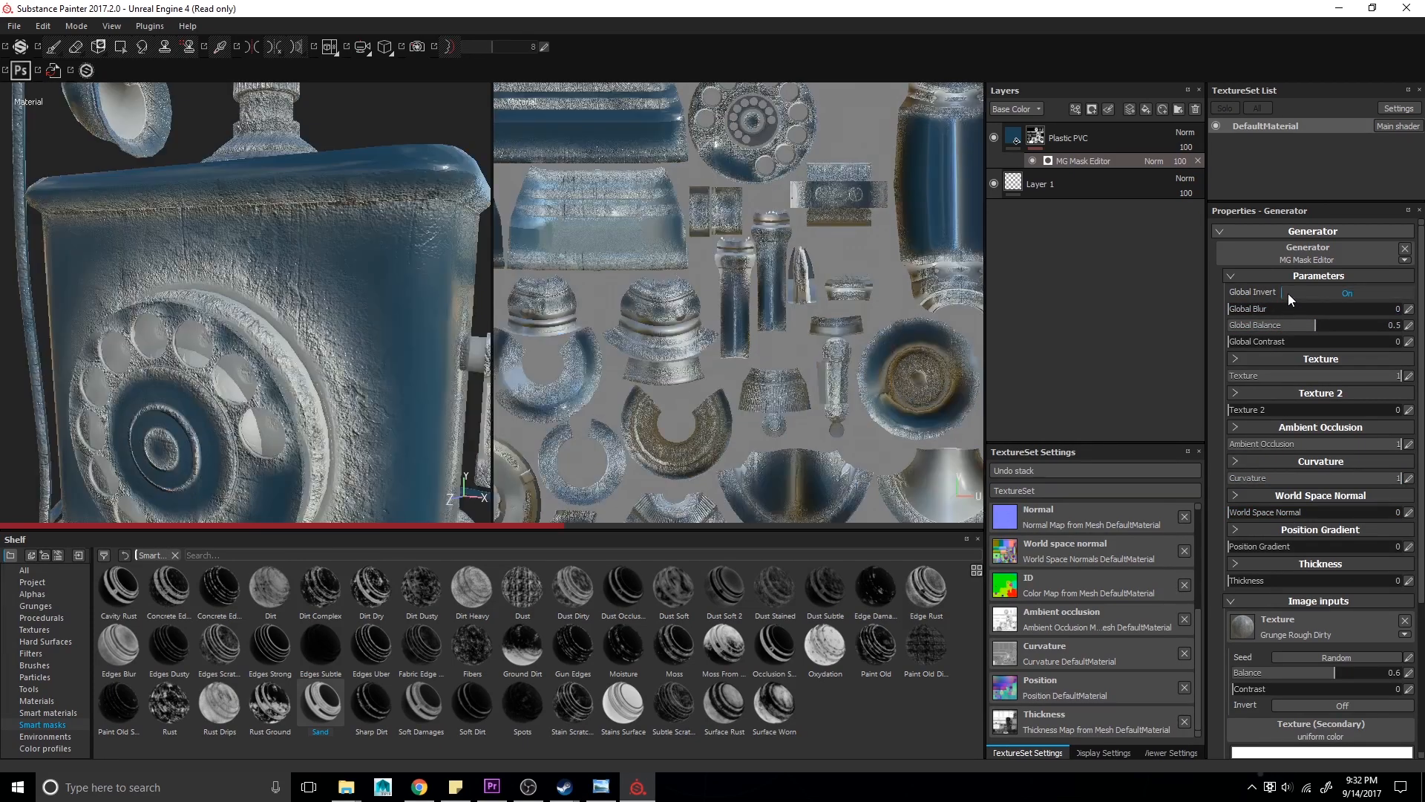
scroll(324, 325, "down", 5)
left_click_drag(324, 325, 286, 347, "alt")
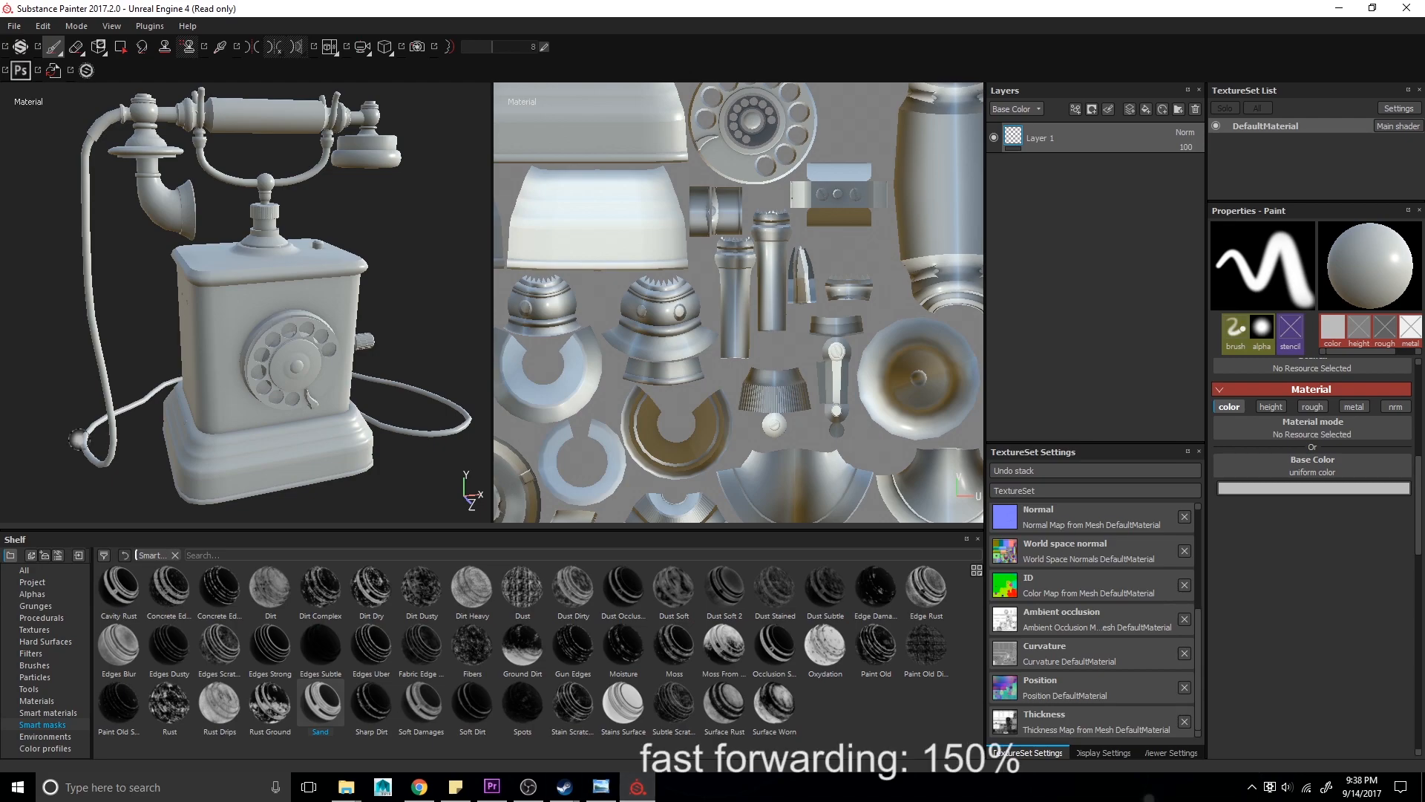
- Add a Brass Pure fill layer and compare it with the reference telephone photo
left_click_drag(281, 321, 223, 404, "alt")
left_click(600, 787)
left_click(598, 789)
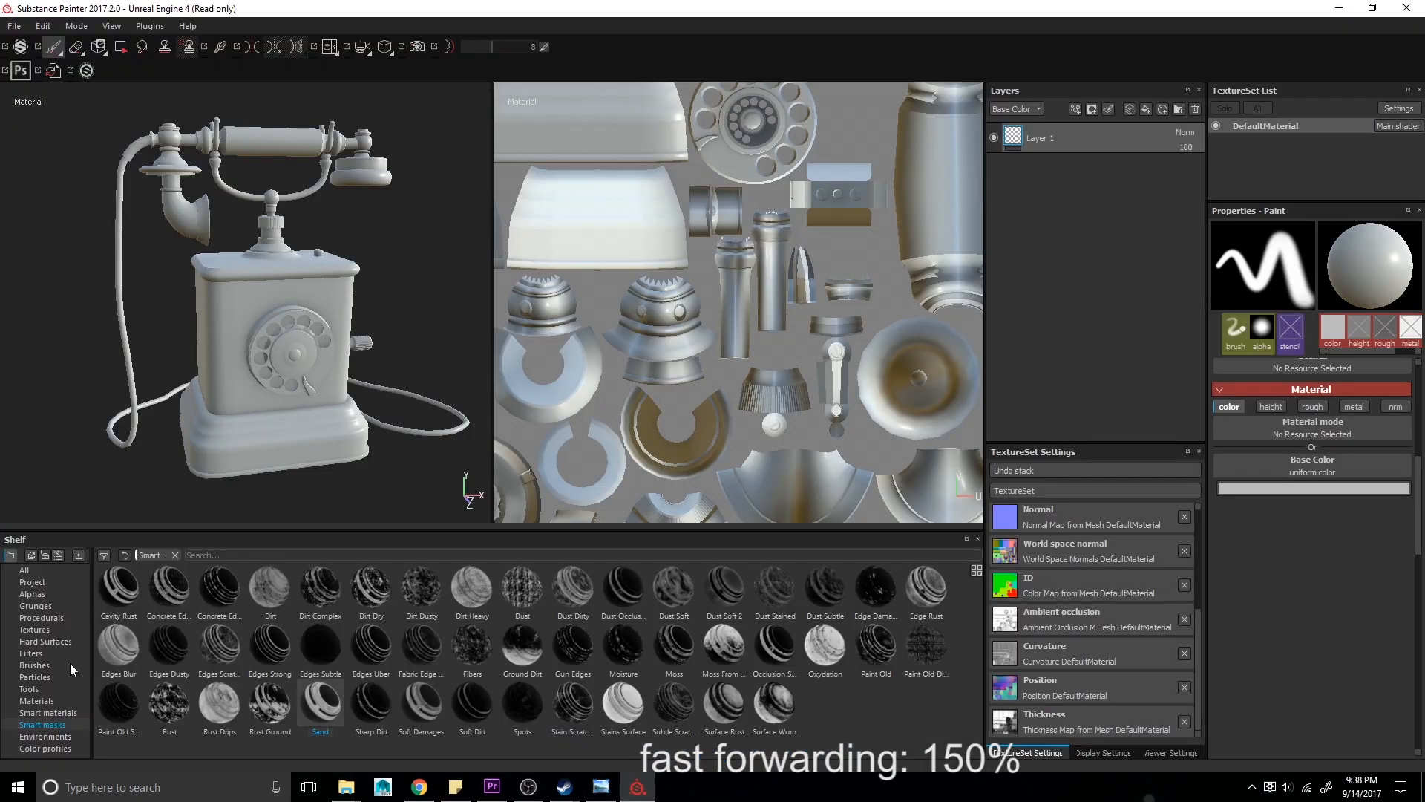
left_click_drag(377, 606, 1080, 131)
key("alt+Tab")
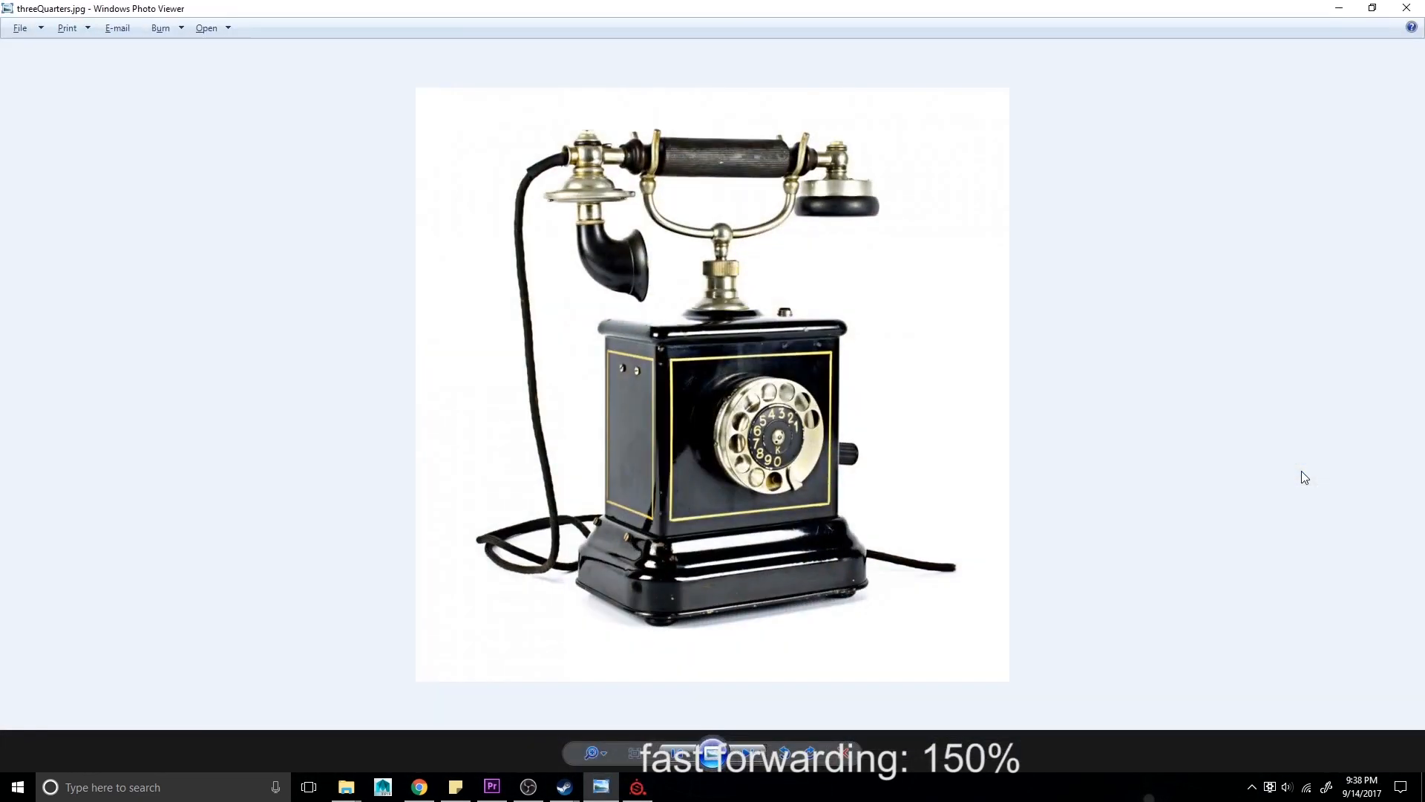
key("alt+Tab")
- Lighten the Brass Pure layer's base color to a pale cream
left_click(1301, 471)
left_click(1218, 422)
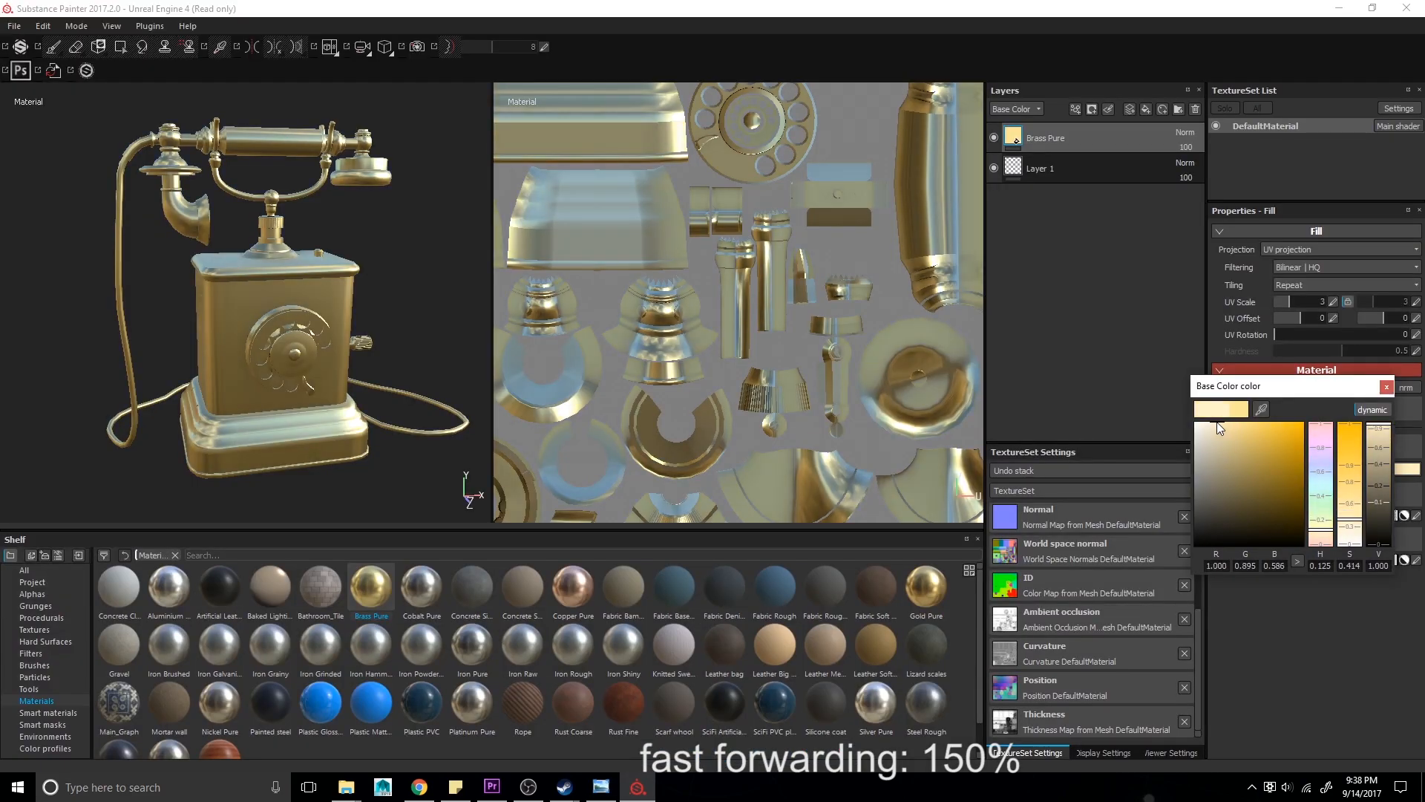
left_click(1387, 387)
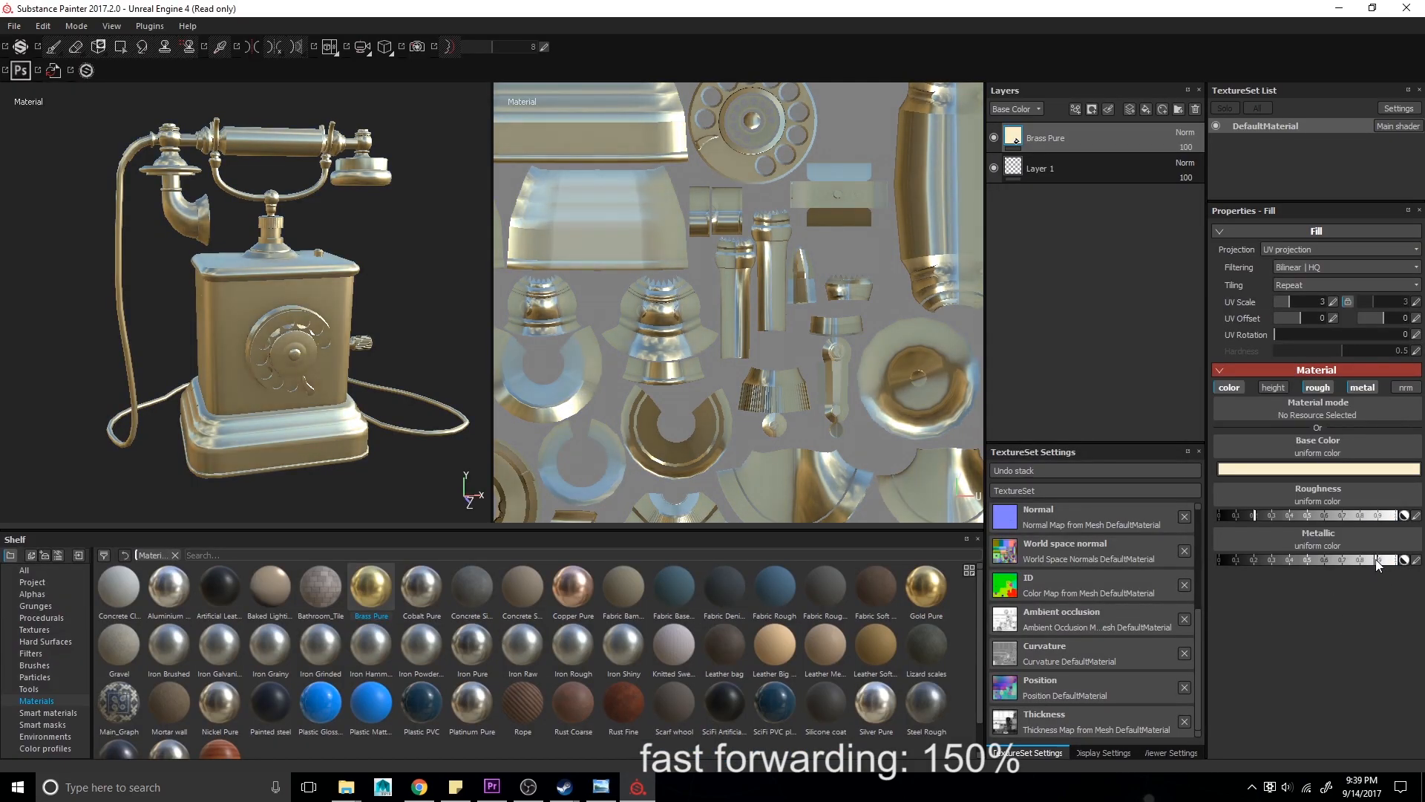
- Adjust the Brass Pure layer's roughness and metallic values while comparing with the reference photo
left_click(1268, 515)
key("alt+Tab")
key("alt+Tab")
left_click(1398, 558)
left_click(1255, 515)
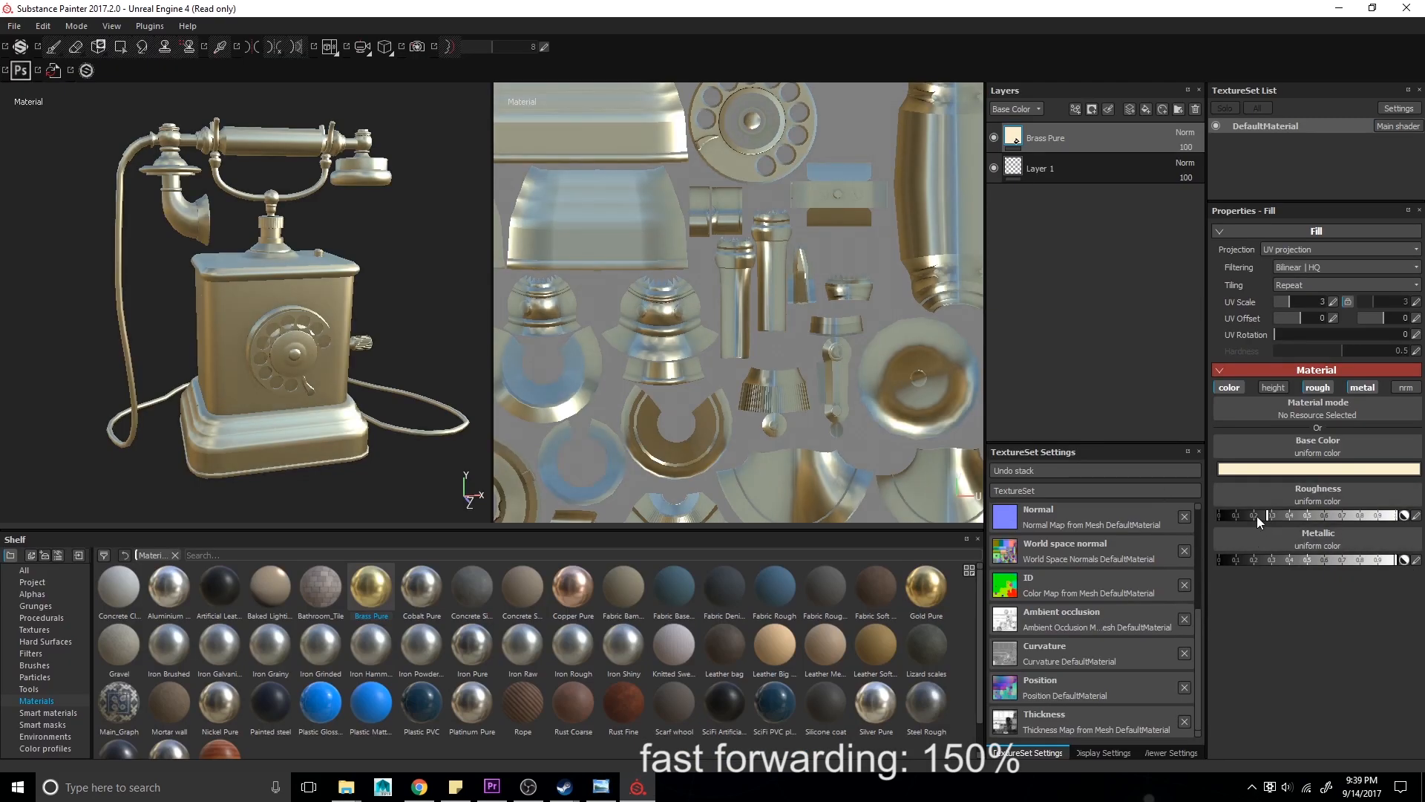
key("alt+Tab")
- Add a second Brass Pure fill layer on top of the stack
key("alt+Tab")
mouse_move(371, 586)
left_mouse_down()
mouse_move(983, 206)
mouse_move(1035, 134)
left_mouse_up()
scroll(245, 451, "up", 3)
key("alt+Tab")
key("alt+Tab")
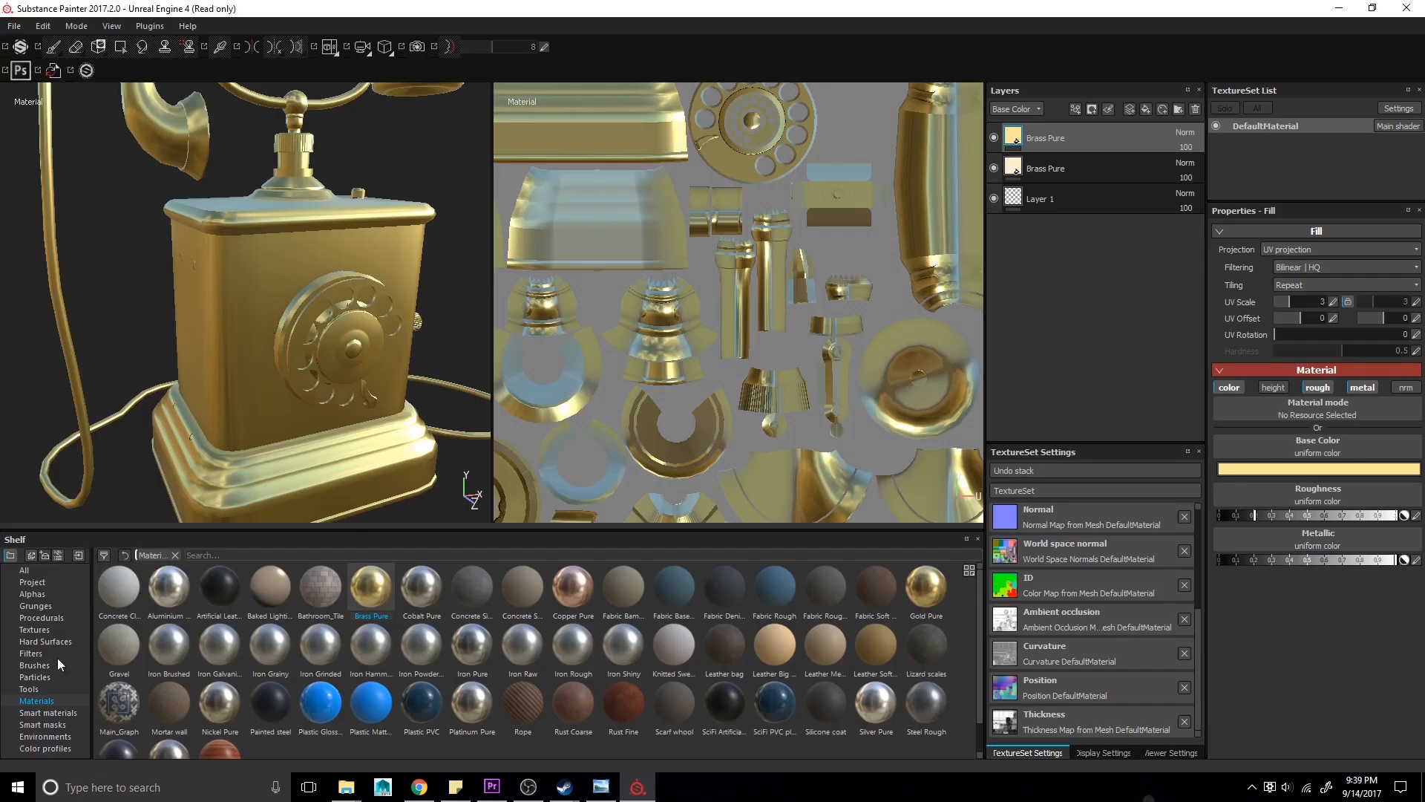
- Apply the Sand smart mask to the top Brass Pure layer with Global Contrast 0.49 and Global Balance 0.73
left_click(51, 725)
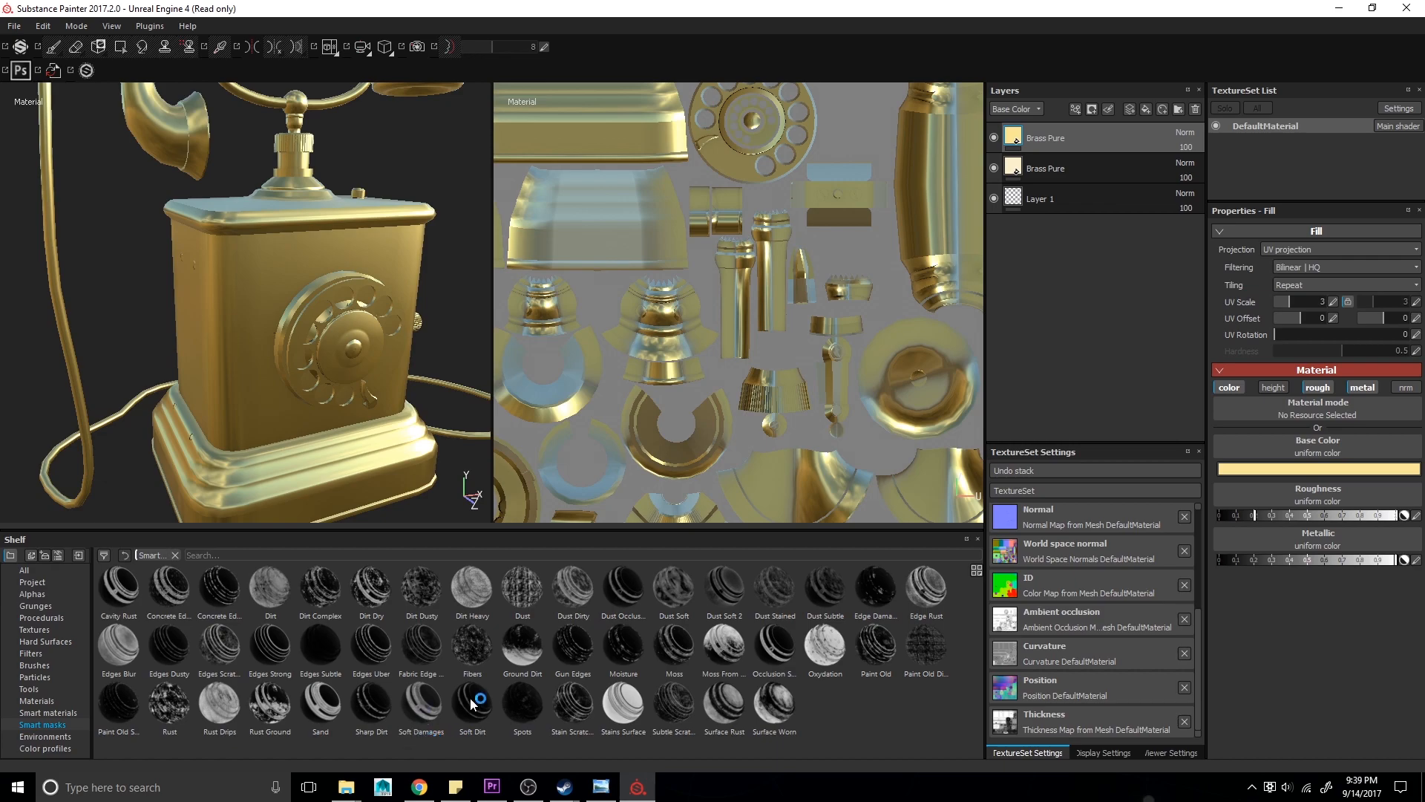
left_click_drag(321, 701, 1069, 138)
scroll(363, 342, "up", 3)
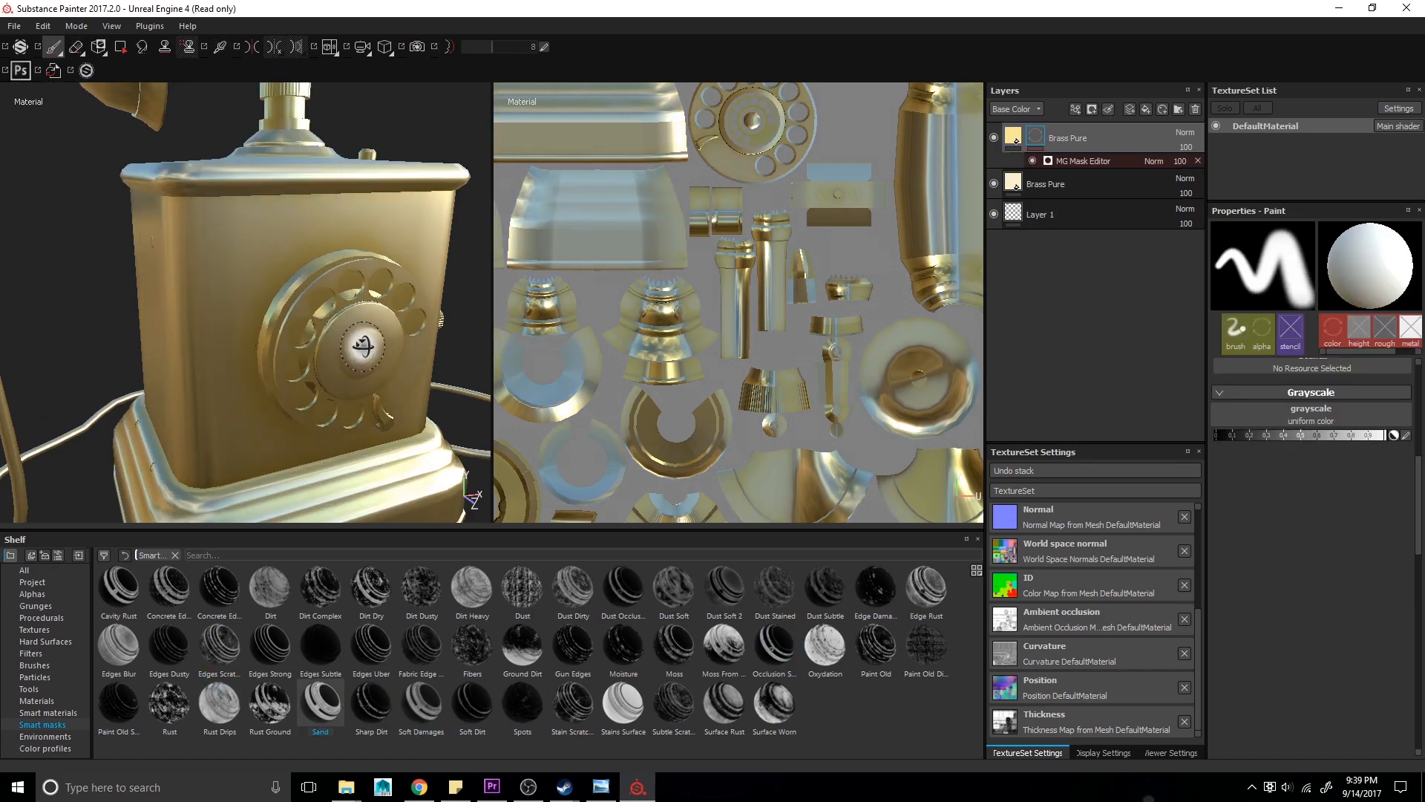
scroll(362, 346, "down", 4)
middle_click_drag(222, 223, 210, 360, "alt")
left_click_drag(210, 360, 152, 352, "alt")
scroll(234, 369, "up", 6)
left_click(1063, 160)
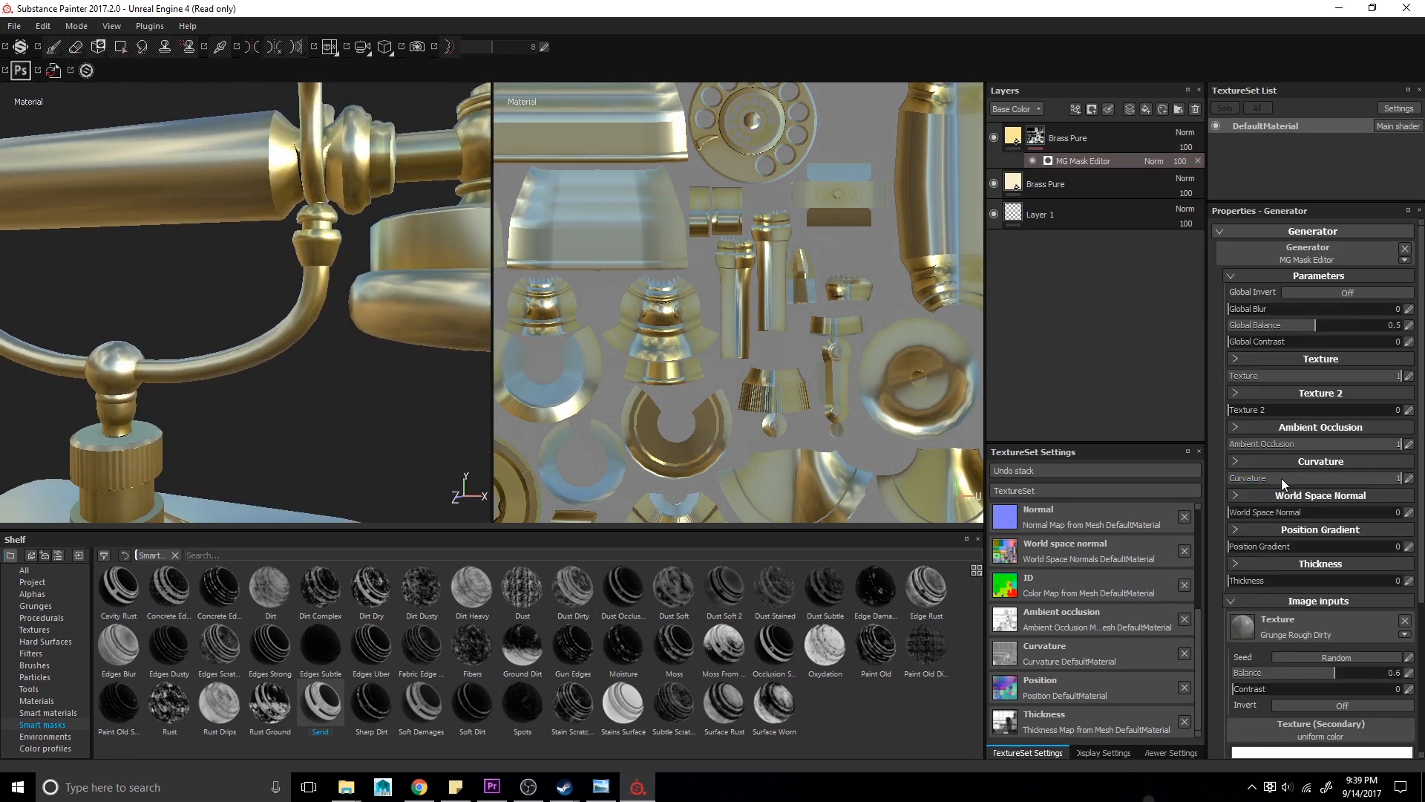
left_click(1313, 342)
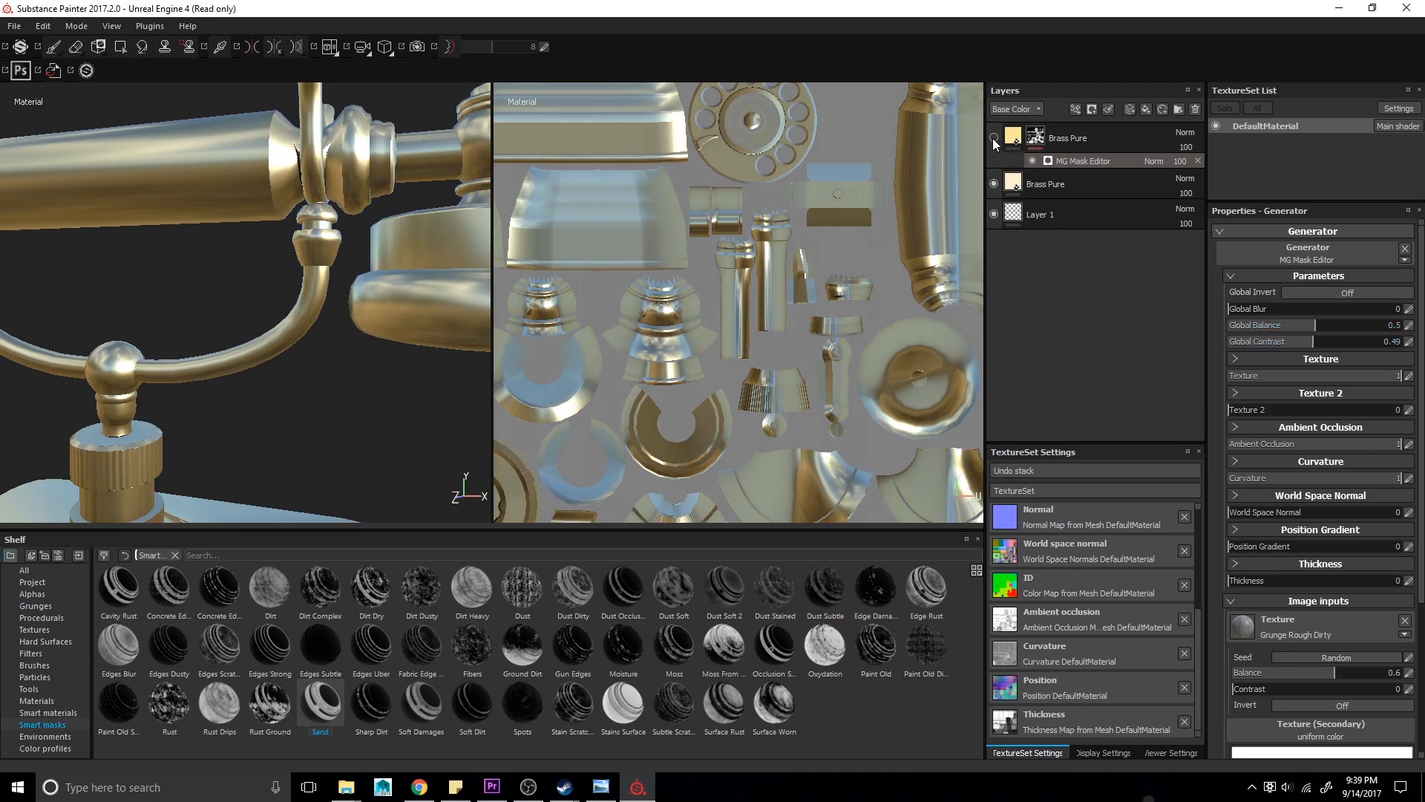
left_click_drag(459, 415, 277, 378, "alt")
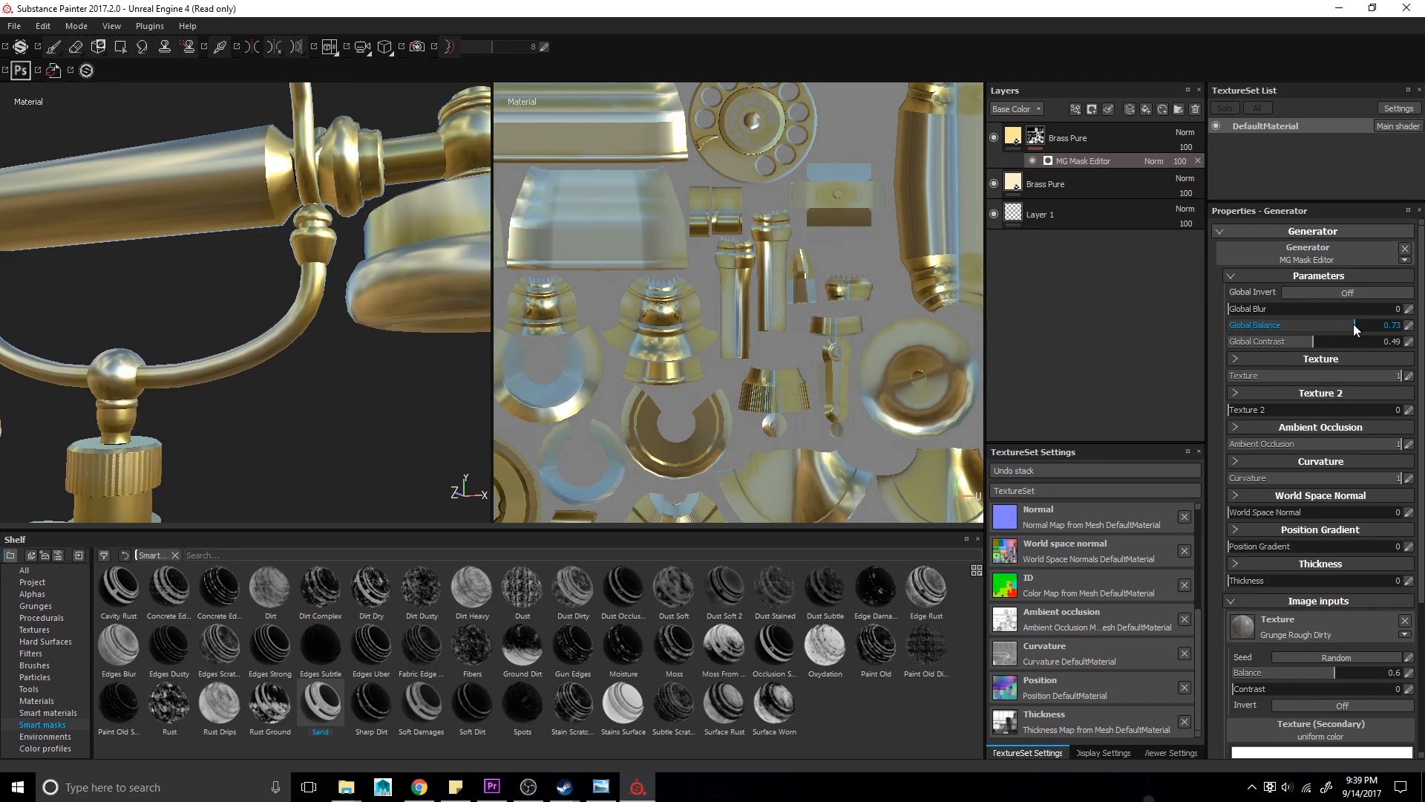
- Examine the brass handset parts from several angles against the reference photo
left_click_drag(446, 394, 375, 252, "alt")
right_click_drag(375, 252, 297, 268, "alt")
key("alt+Tab")
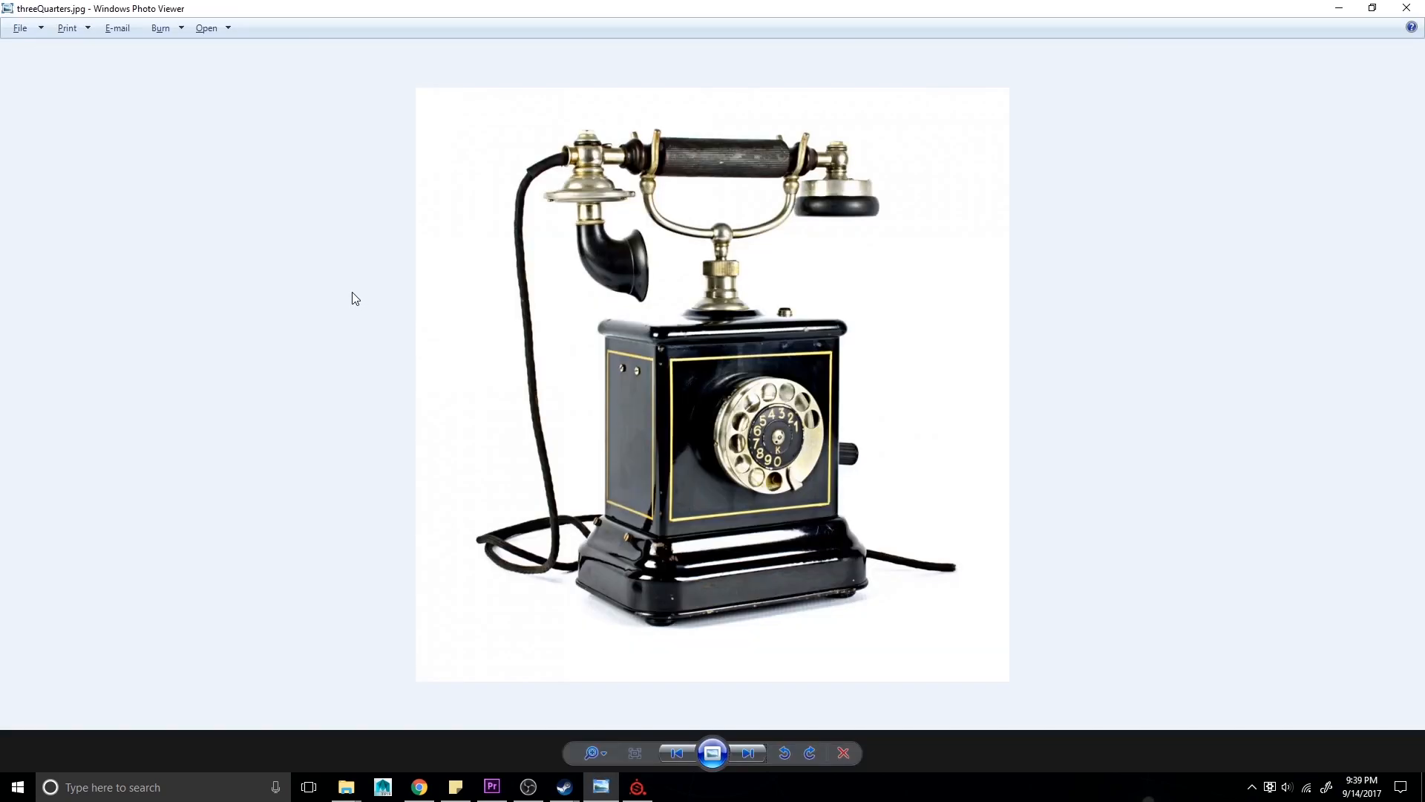
key("alt+Tab")
middle_click_drag(258, 191, 226, 309, "alt")
mouse_move(226, 309)
left_mouse_down("alt")
mouse_move(178, 299)
mouse_move(250, 290)
mouse_move(205, 325)
left_mouse_up("alt")
right_click_drag(205, 324, 141, 290, "alt")
middle_click_drag(140, 290, 173, 223, "alt")
left_click(1018, 139)
key("alt+Tab")
key("alt+Tab")
right_click_drag(334, 331, 314, 354, "alt")
key("alt+Tab")
key("alt+Tab")
left_click_drag(319, 349, 488, 348, "alt")
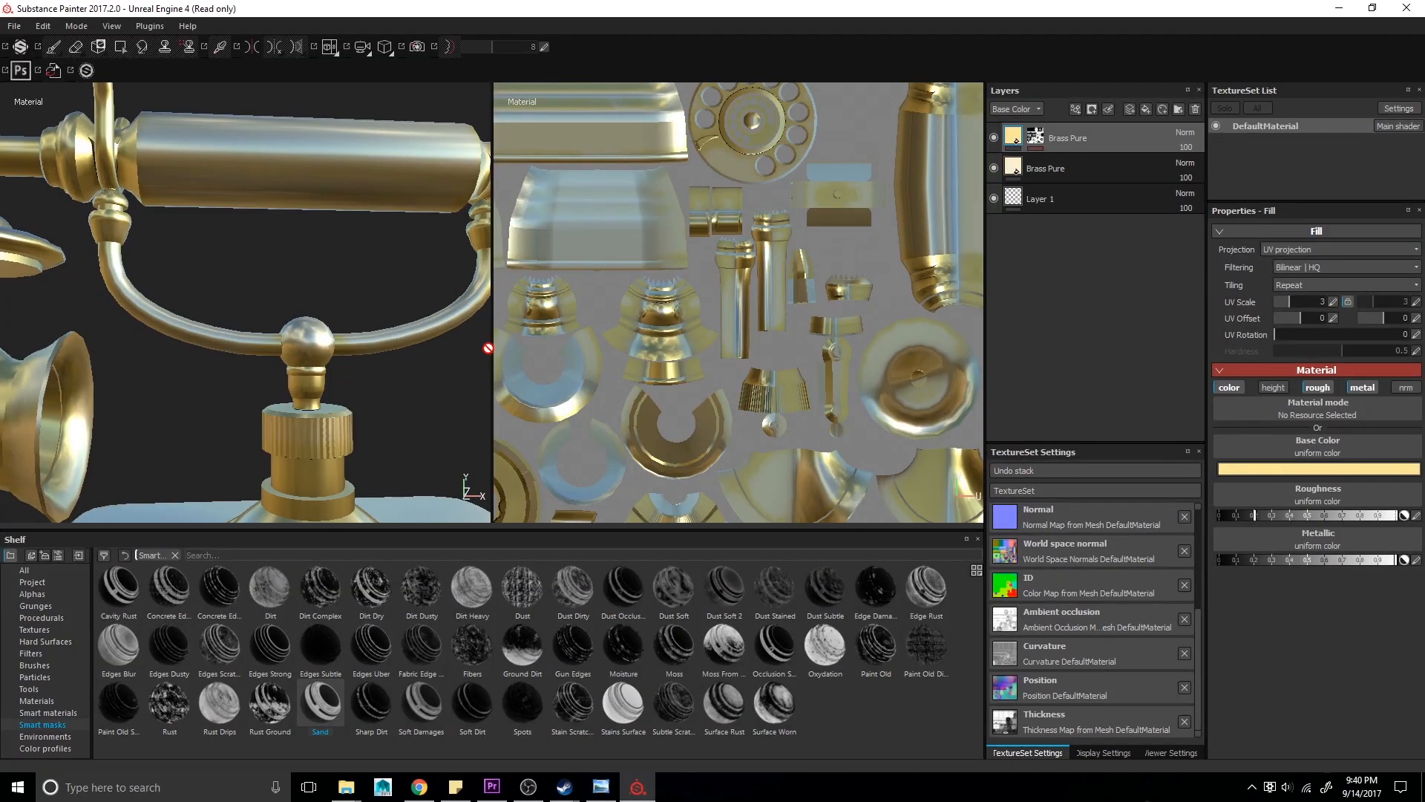
- Remove the MG Mask Editor effect from the top Brass Pure layer's mask
left_click(1034, 137)
left_click(1057, 163)
left_click(1198, 160)
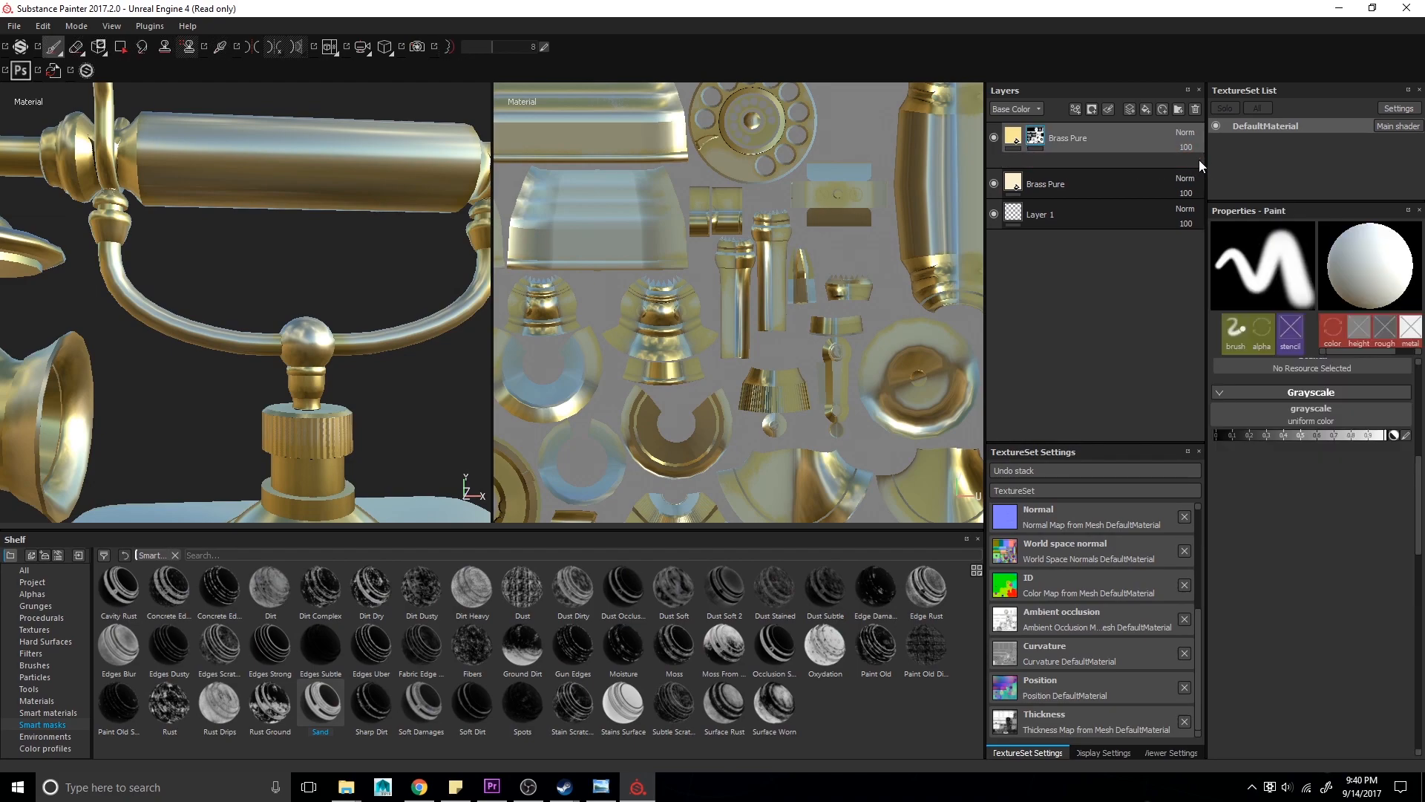
- Apply the Occlusion smart mask to the top Brass Pure layer
left_click_drag(781, 653, 1073, 141)
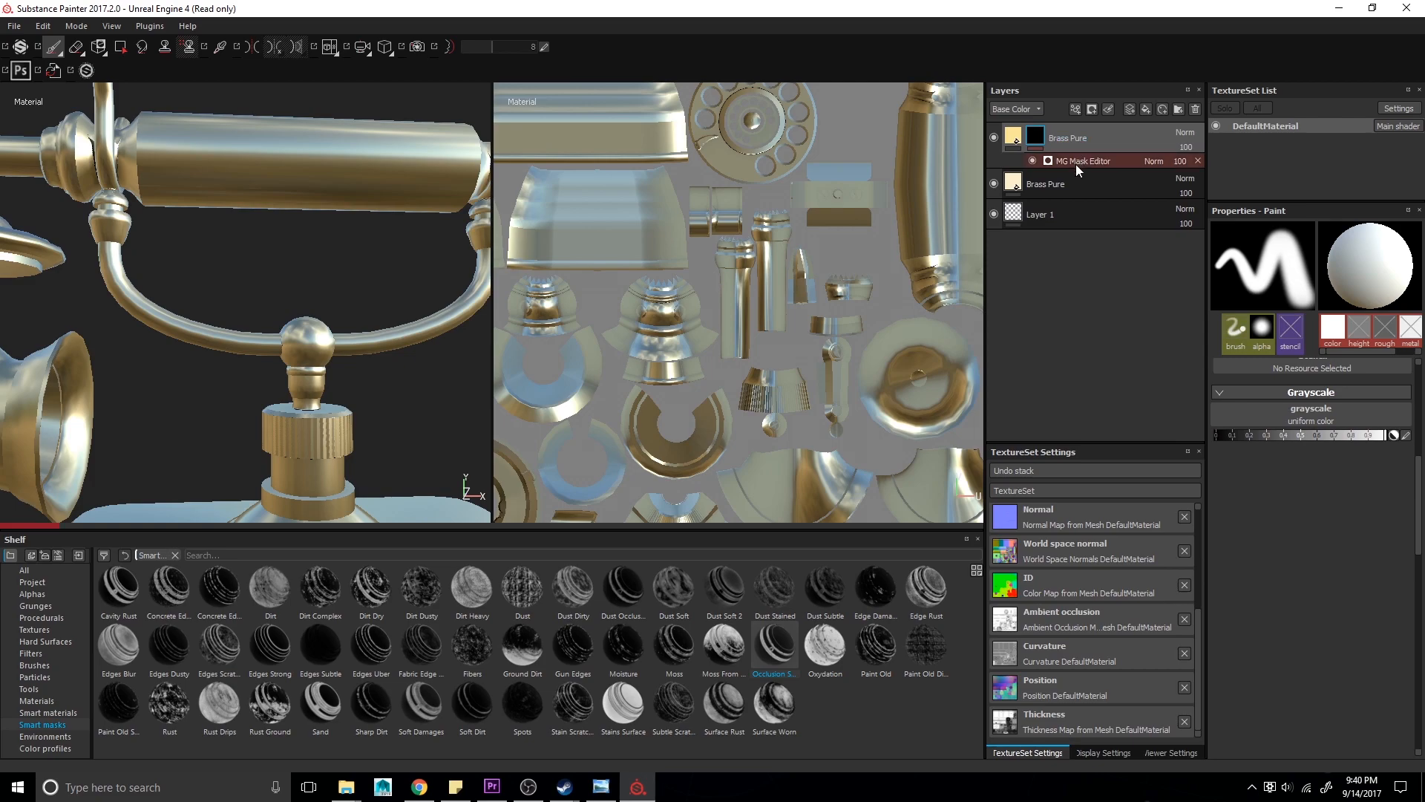
left_click_drag(393, 401, 327, 412, "alt")
- Change the top Brass Pure layer's base color to a deeper, more saturated gold
left_click(1013, 137)
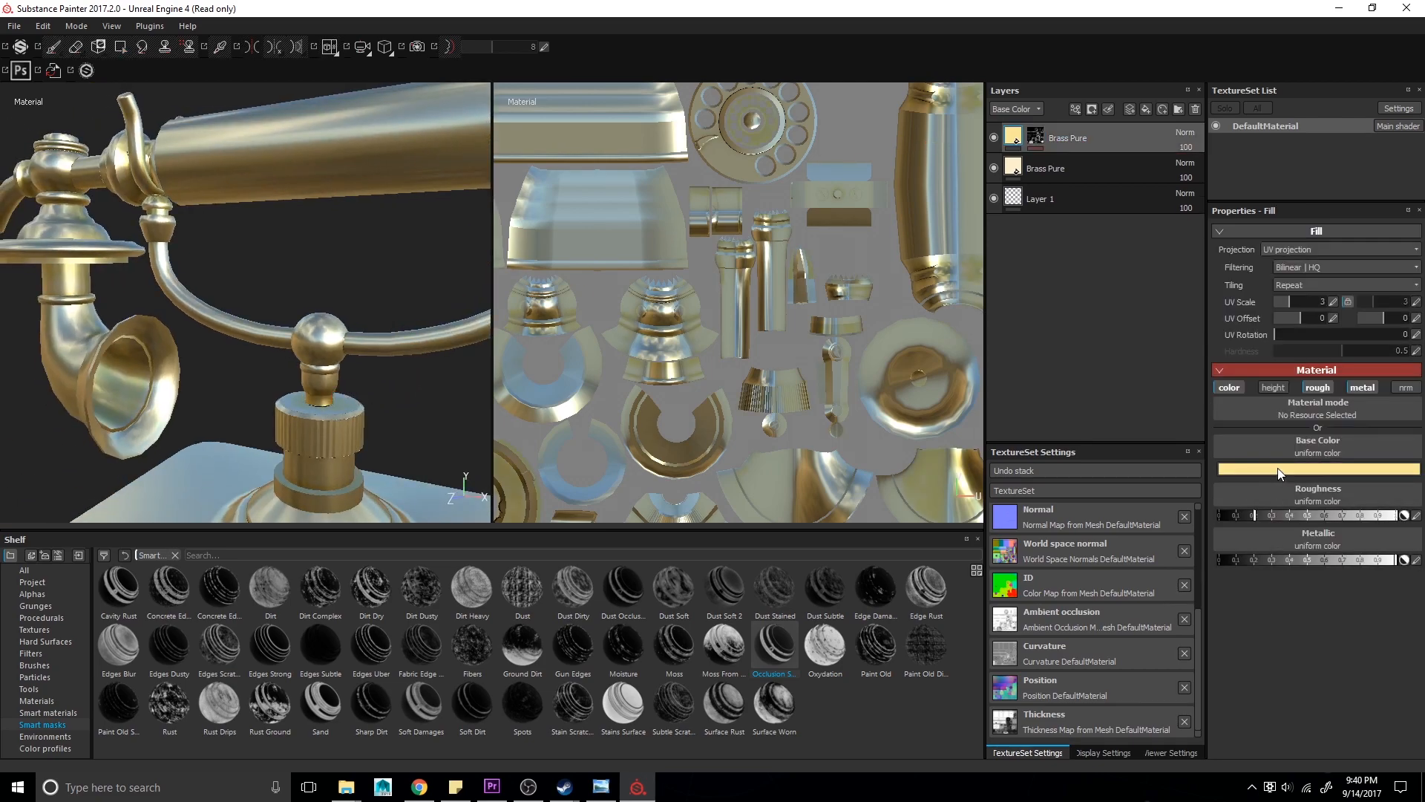
left_click(1277, 467)
left_click(1362, 384)
left_click_drag(363, 320, 369, 248, "alt")
mouse_move(369, 248)
right_mouse_down("alt")
mouse_move(294, 340)
mouse_move(269, 315)
right_mouse_up("alt")
middle_click_drag(269, 315, 385, 273, "alt")
key("alt+Tab")
key("alt+Tab")
mouse_move(372, 284)
left_mouse_down("alt")
mouse_move(324, 291)
mouse_move(346, 296)
left_mouse_up("alt")
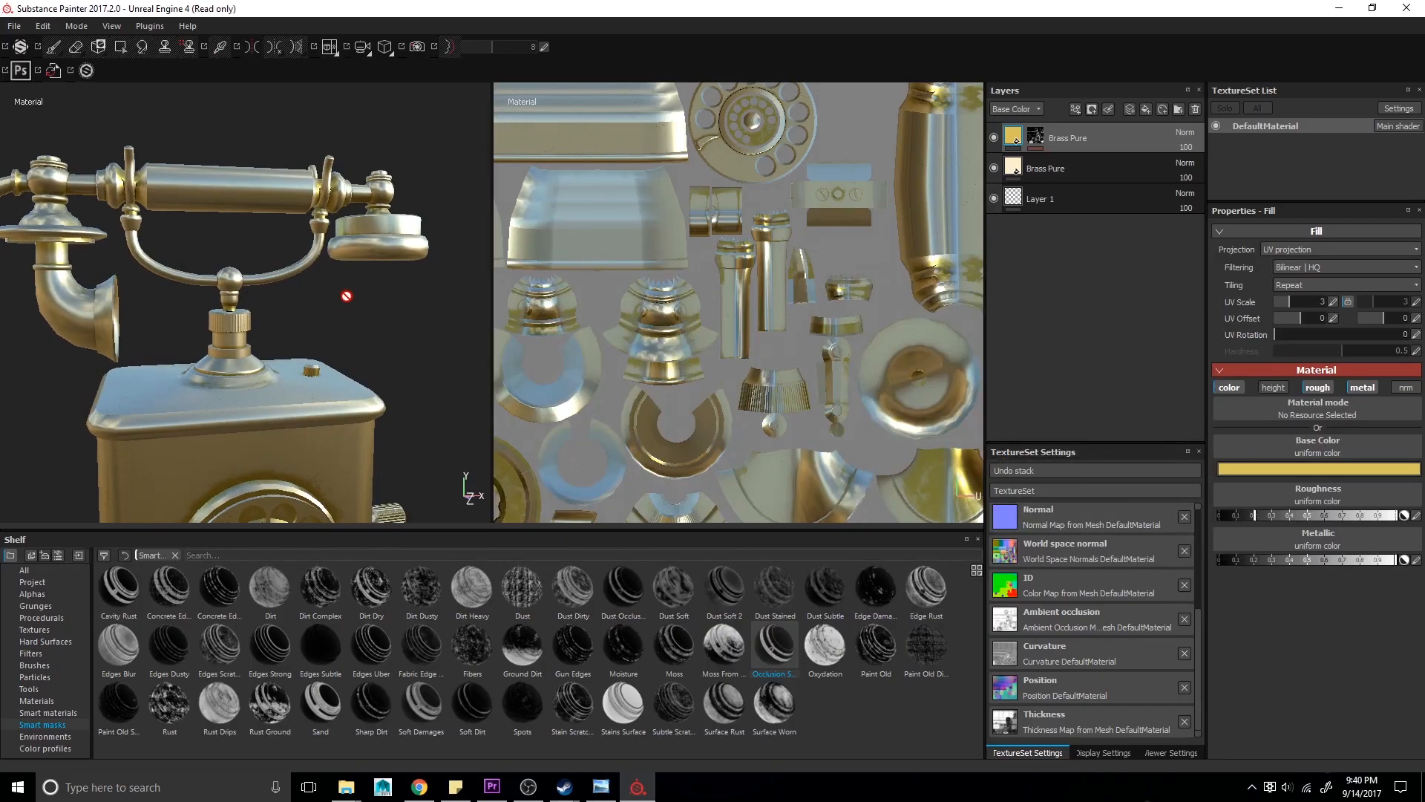
- Set the top Brass Pure mask generator's Global Balance and Global Contrast to 0.66
left_click(1036, 137)
left_click(1106, 162)
left_click_drag(1329, 328, 1342, 325)
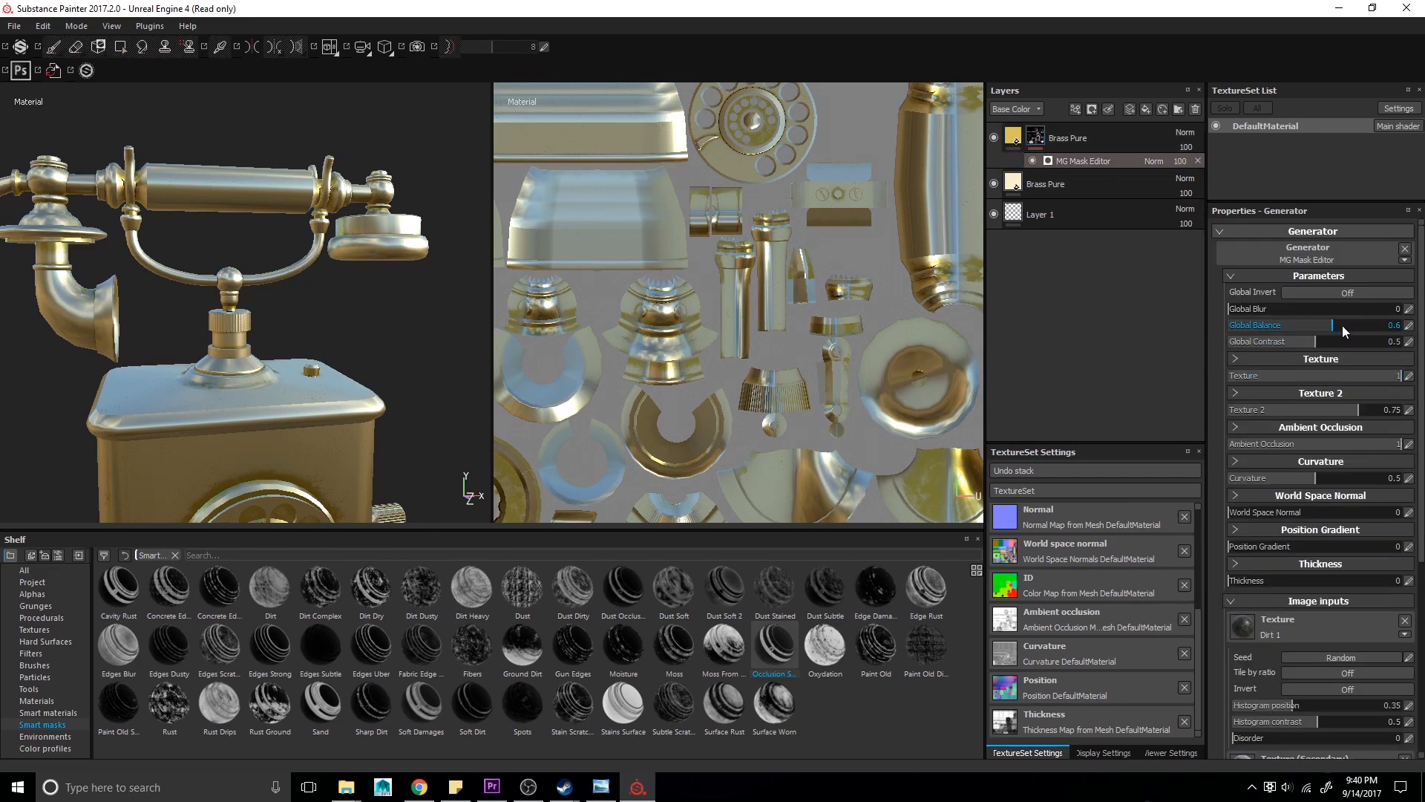
right_click_drag(280, 353, 204, 339, "alt")
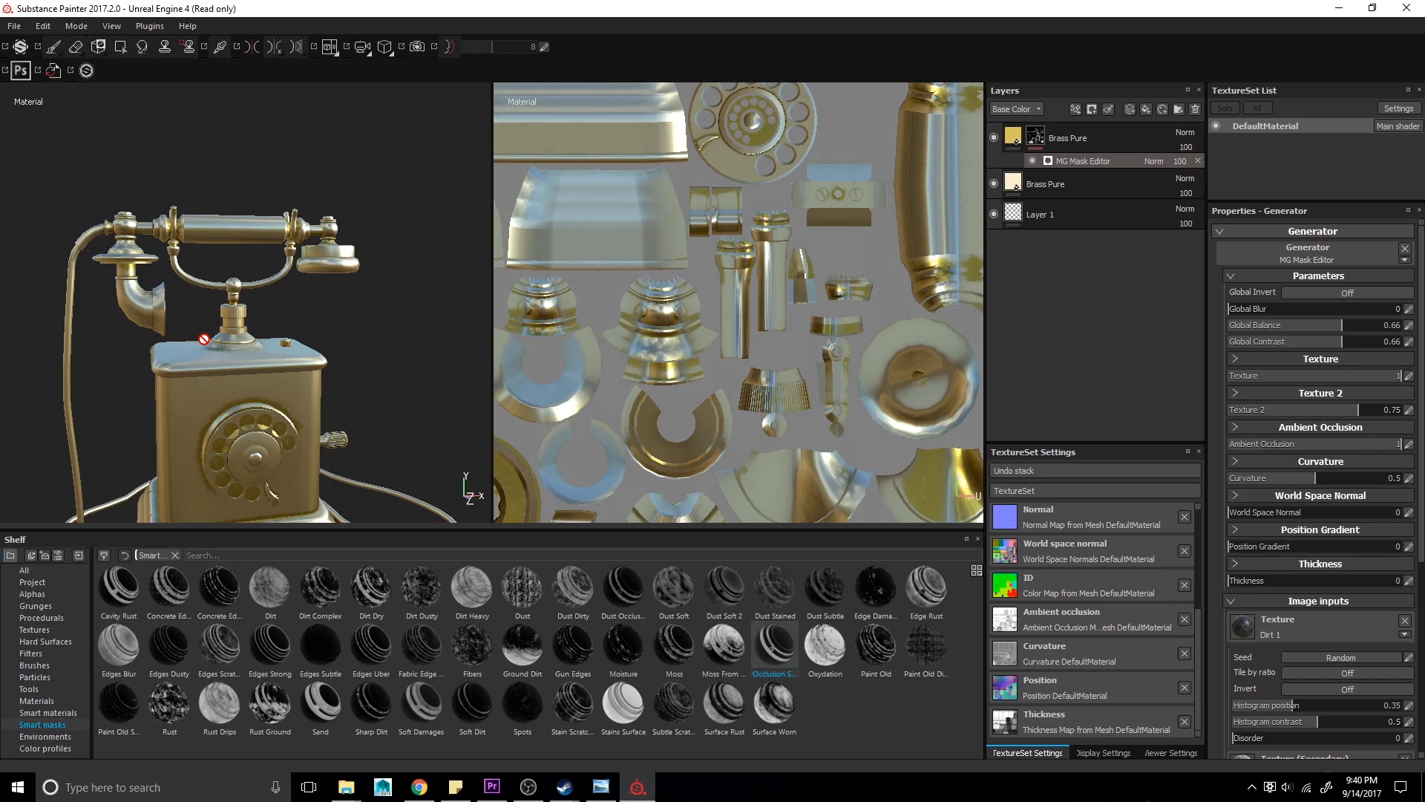
right_click_drag(216, 337, 155, 289, "alt")
left_click_drag(156, 289, 233, 321, "alt")
- Group the top Brass Pure layer into a folder and rename the folder metal
left_click(1111, 138)
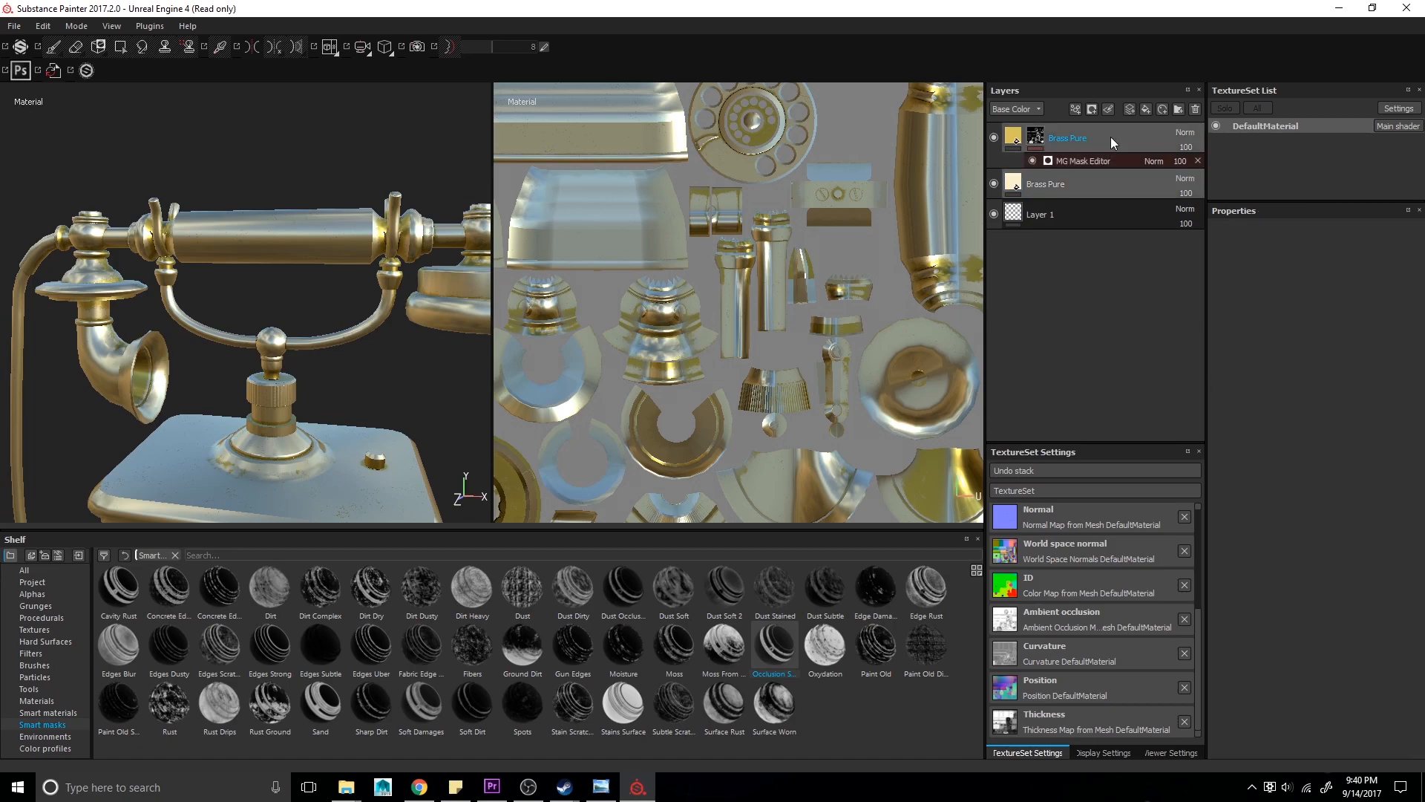
key("ctrl+g")
double_click(1067, 135)
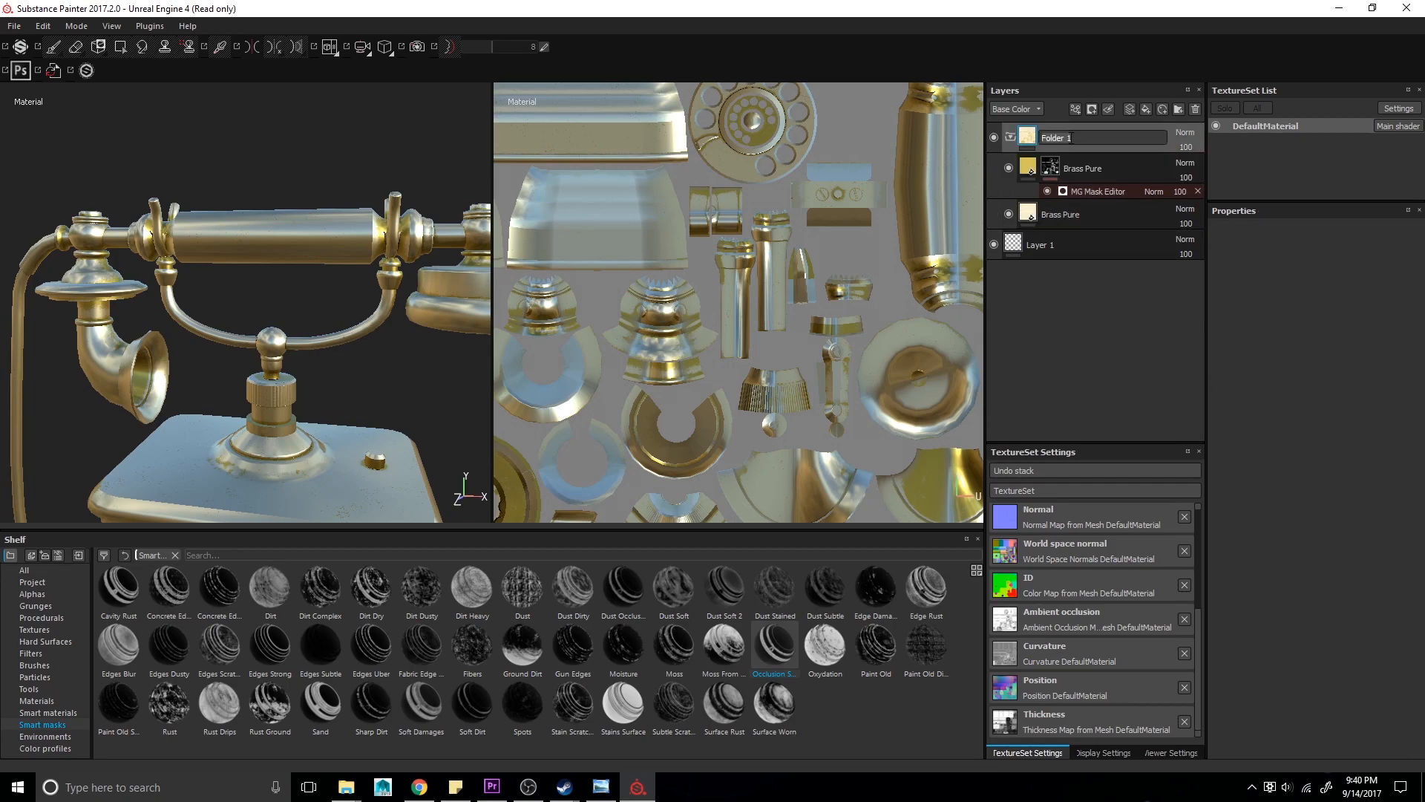
key("Return")
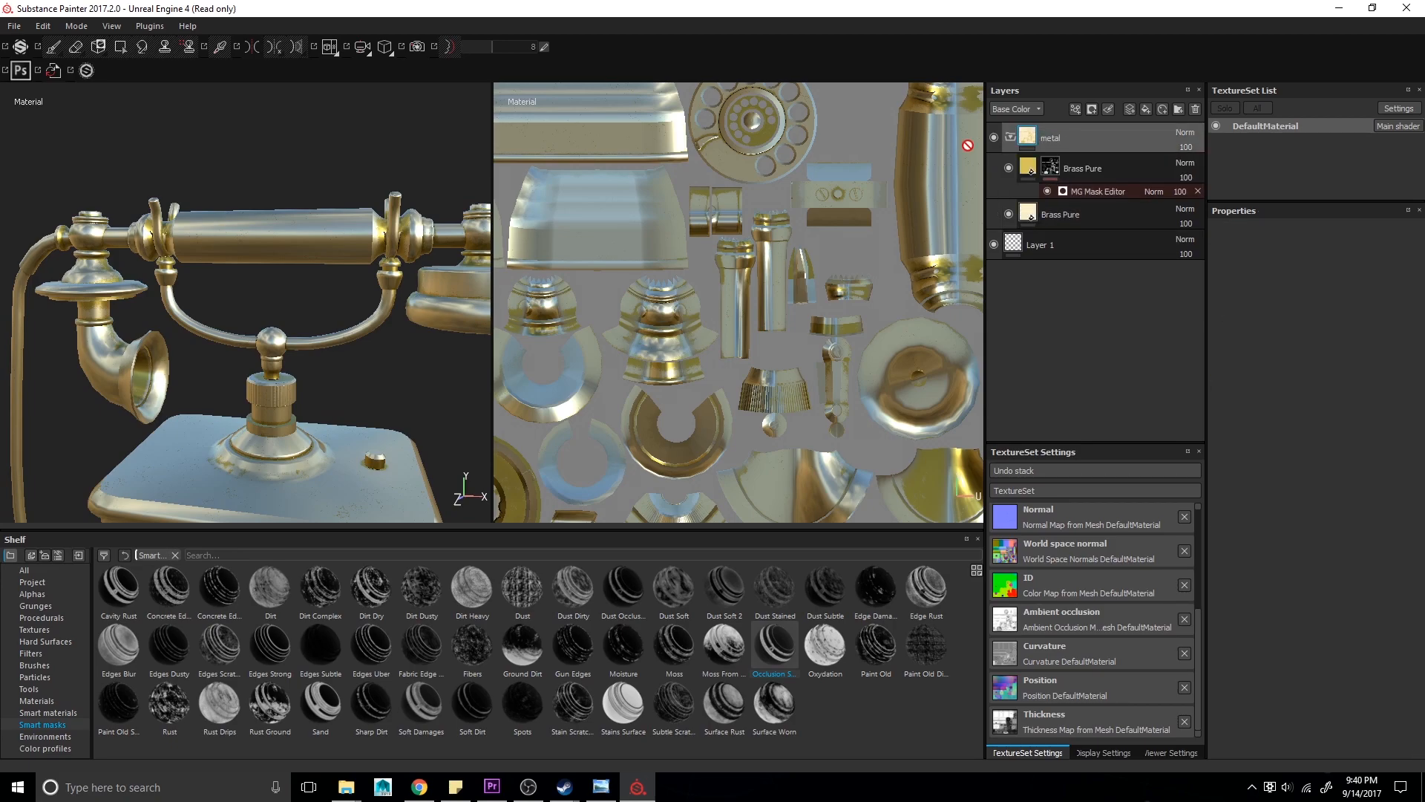
- Add a color selection mask to the metal folder, picking the lime green ID color of the brass parts
right_click(1051, 144)
left_click(1075, 163)
right_click(1044, 135)
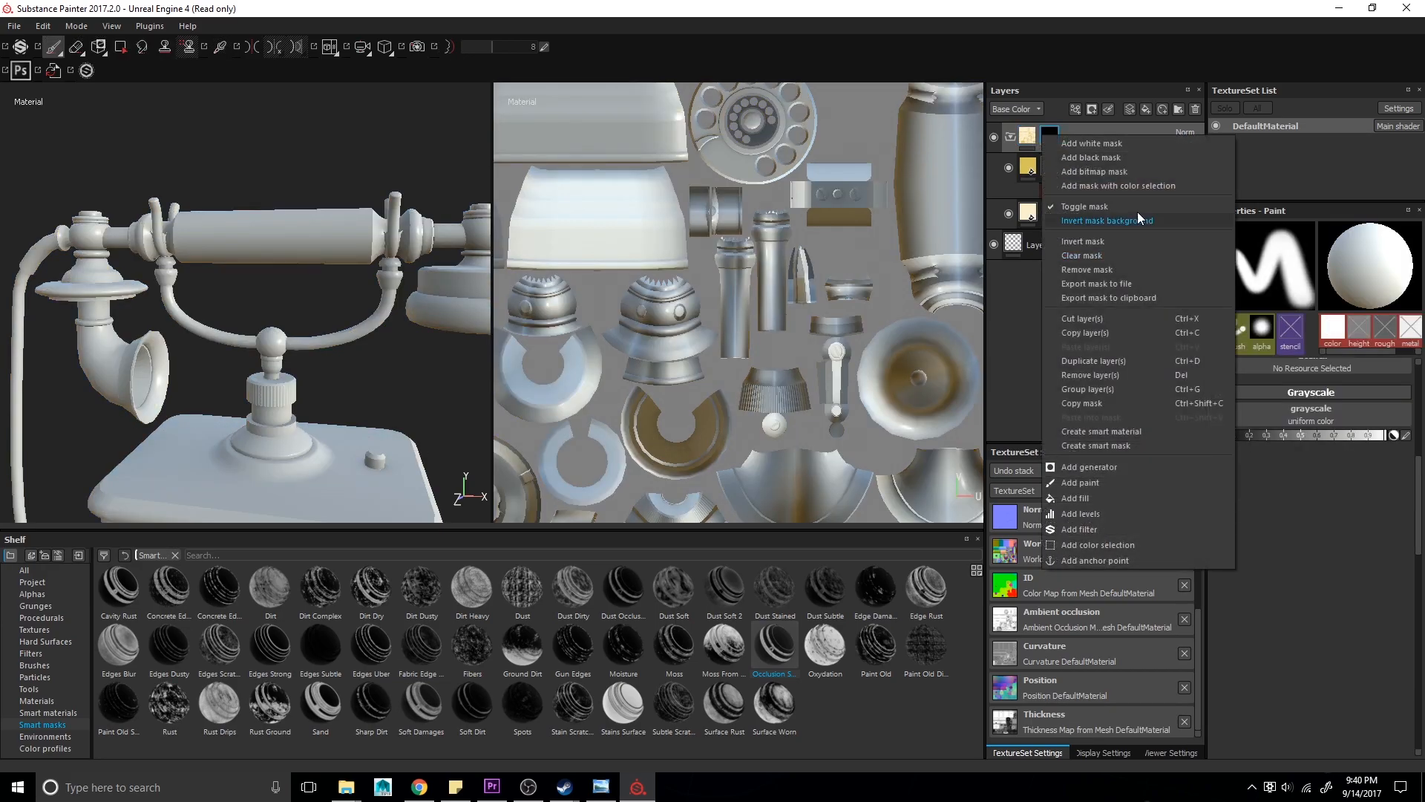
left_click(1133, 186)
left_click(1392, 353)
left_click(296, 309)
mouse_move(296, 309)
left_mouse_down("alt")
mouse_move(245, 374)
mouse_move(318, 301)
mouse_move(373, 312)
mouse_move(311, 267)
left_mouse_up("alt")
key("alt+Tab")
key("alt+Tab")
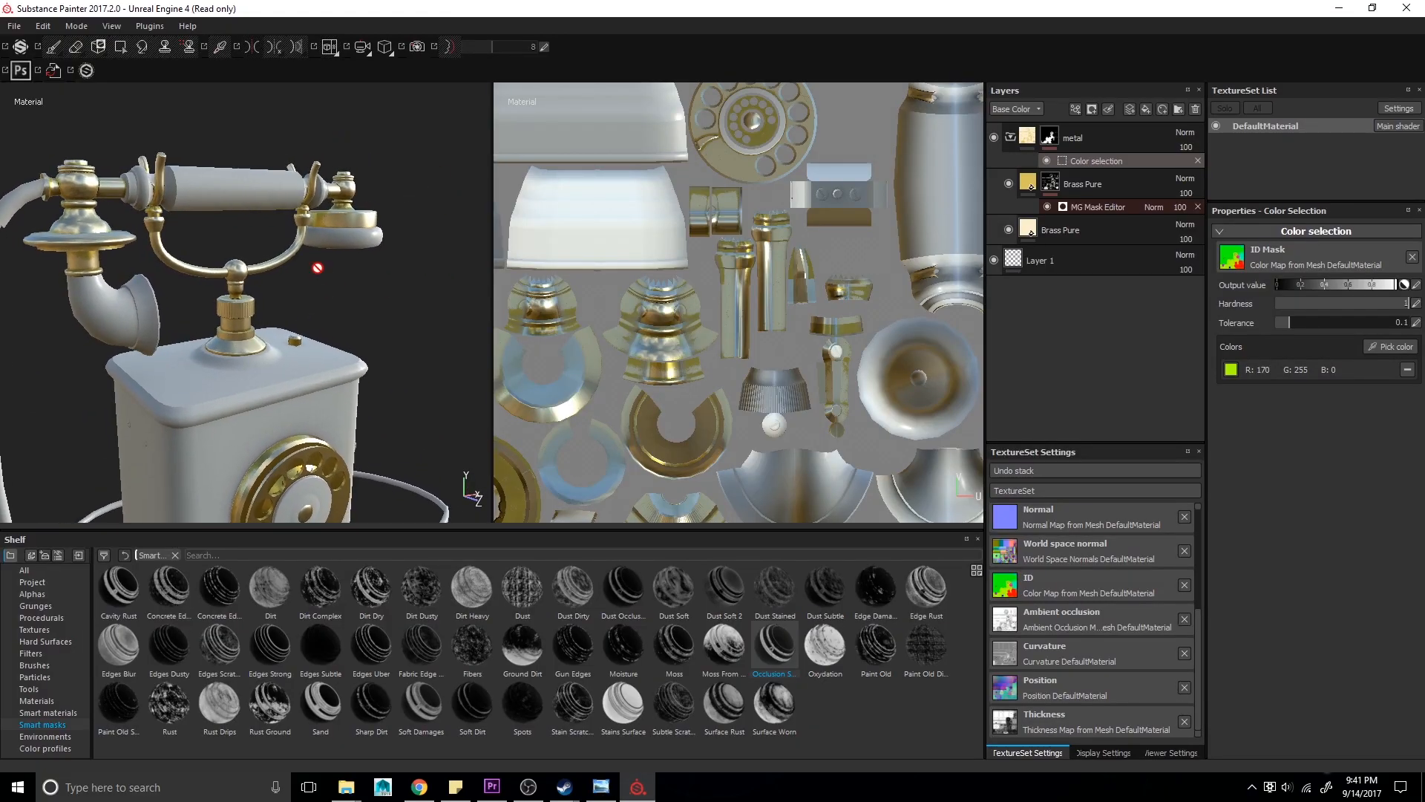
- Pick the ID color again on the telephone for the metal folder's color selection mask
left_click(1010, 139)
key("alt+Tab")
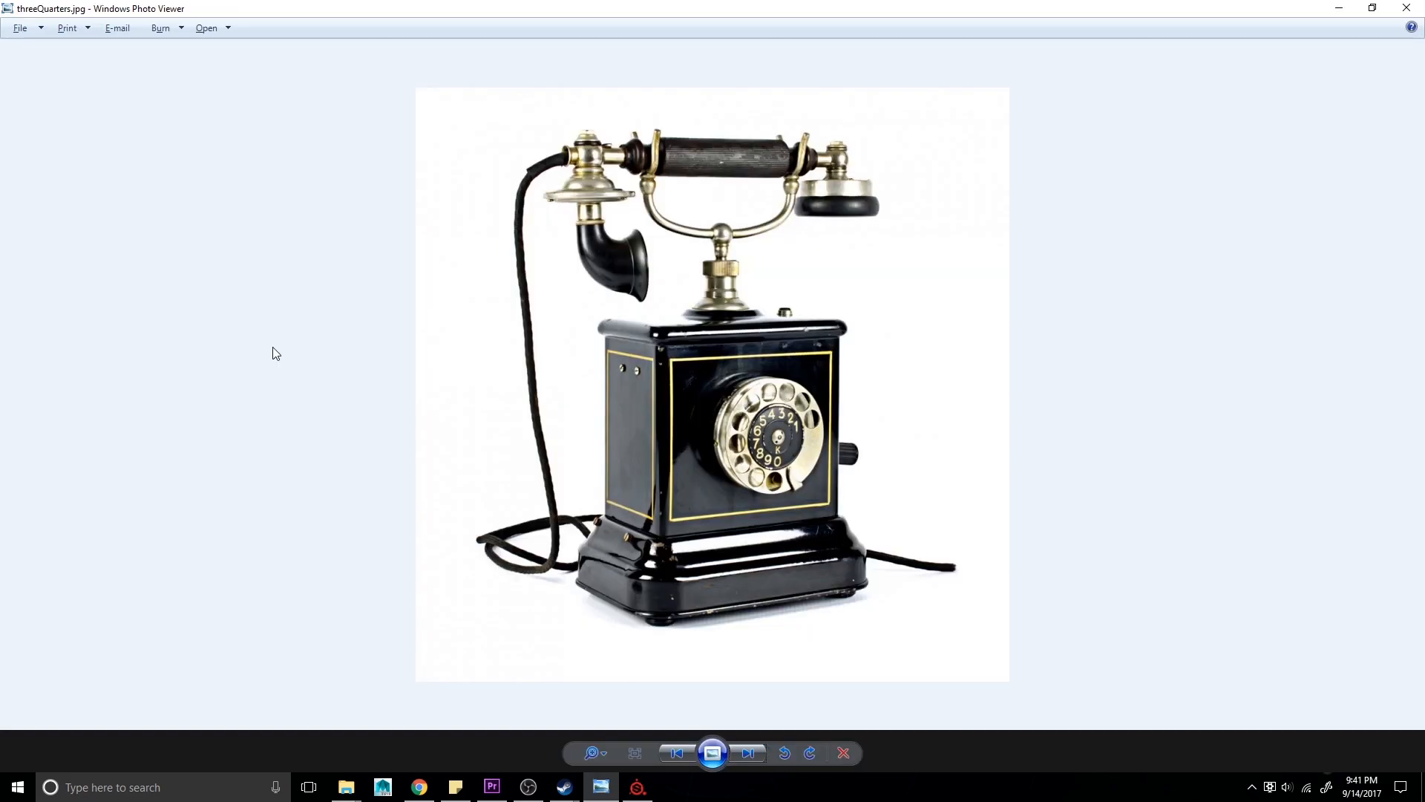
key("alt+Tab")
left_click(1392, 347)
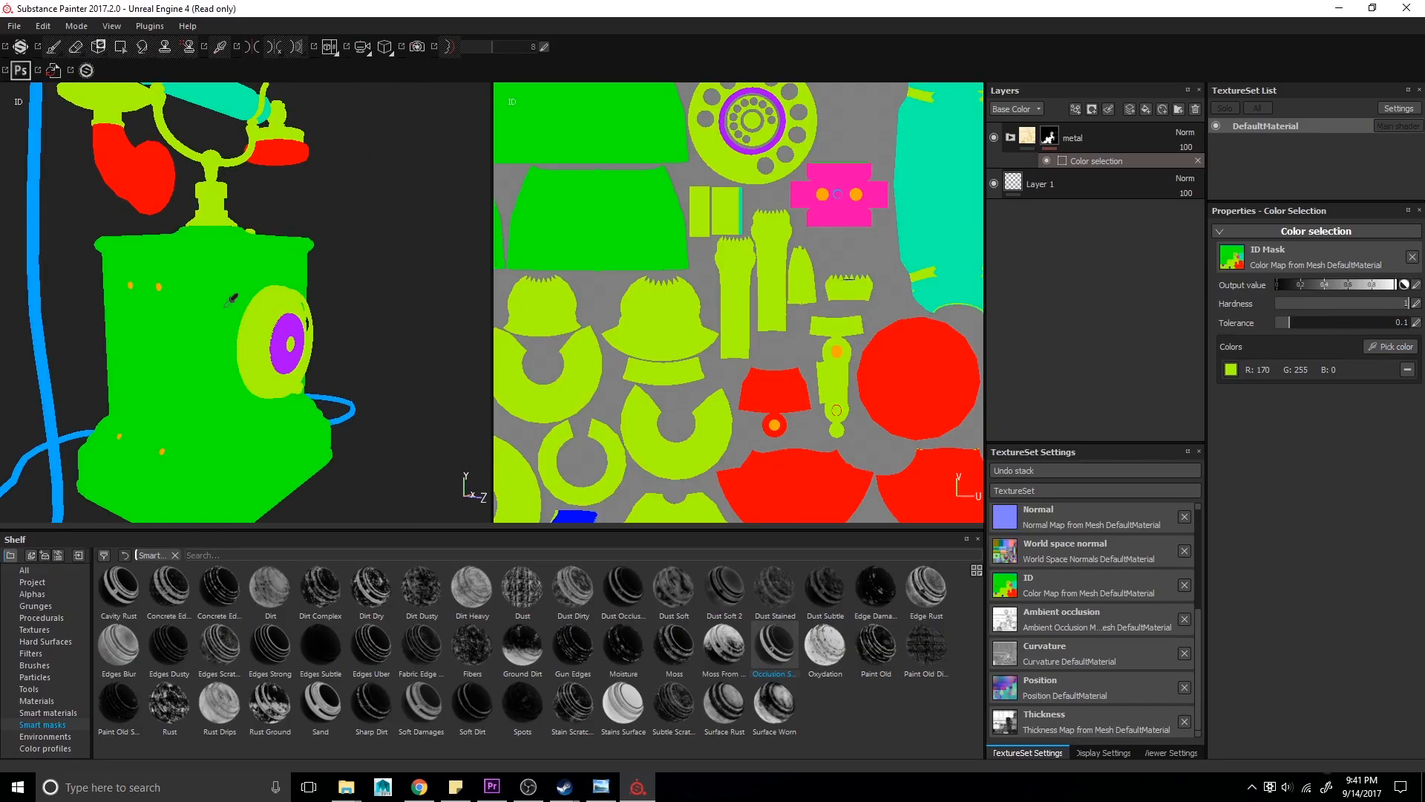
right_click_drag(113, 298, 300, 463, "alt")
left_click(284, 305)
mouse_move(300, 463)
left_mouse_down("alt")
mouse_move(214, 437)
mouse_move(149, 382)
left_mouse_up("alt")
key("alt+Tab")
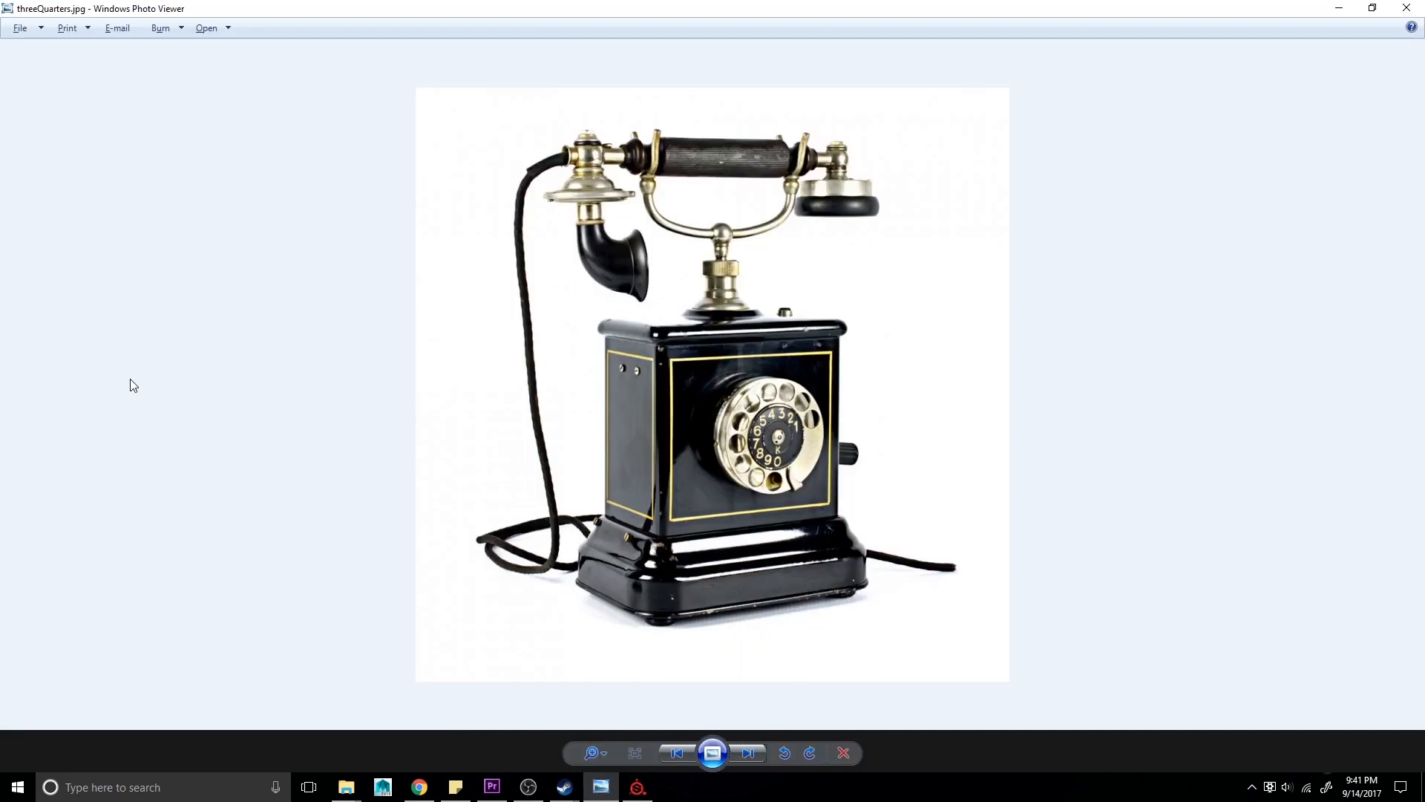
key("alt+Tab")
- Add a paint effect to the mask of the Brass Pure layer inside the metal folder
right_click(1052, 182)
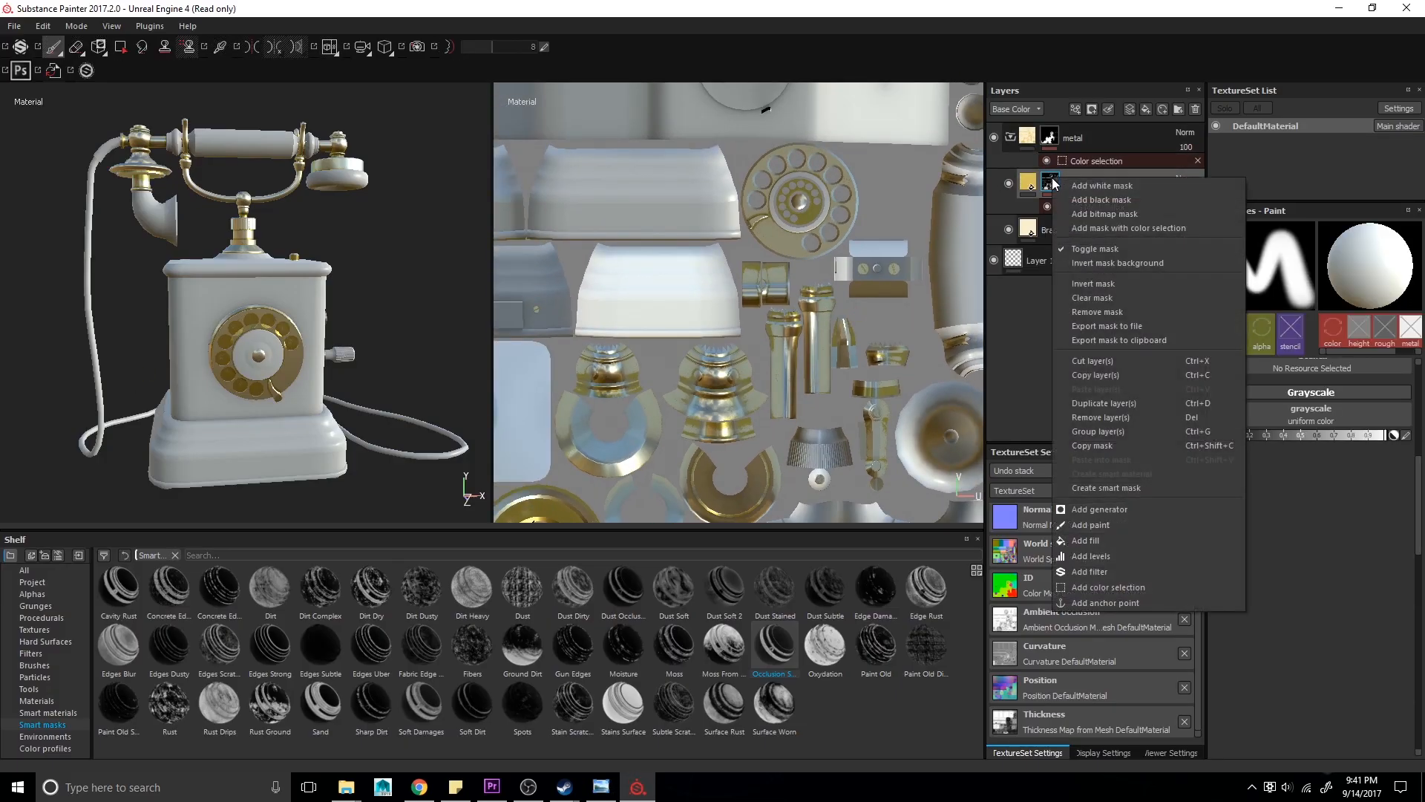
left_click(1119, 531)
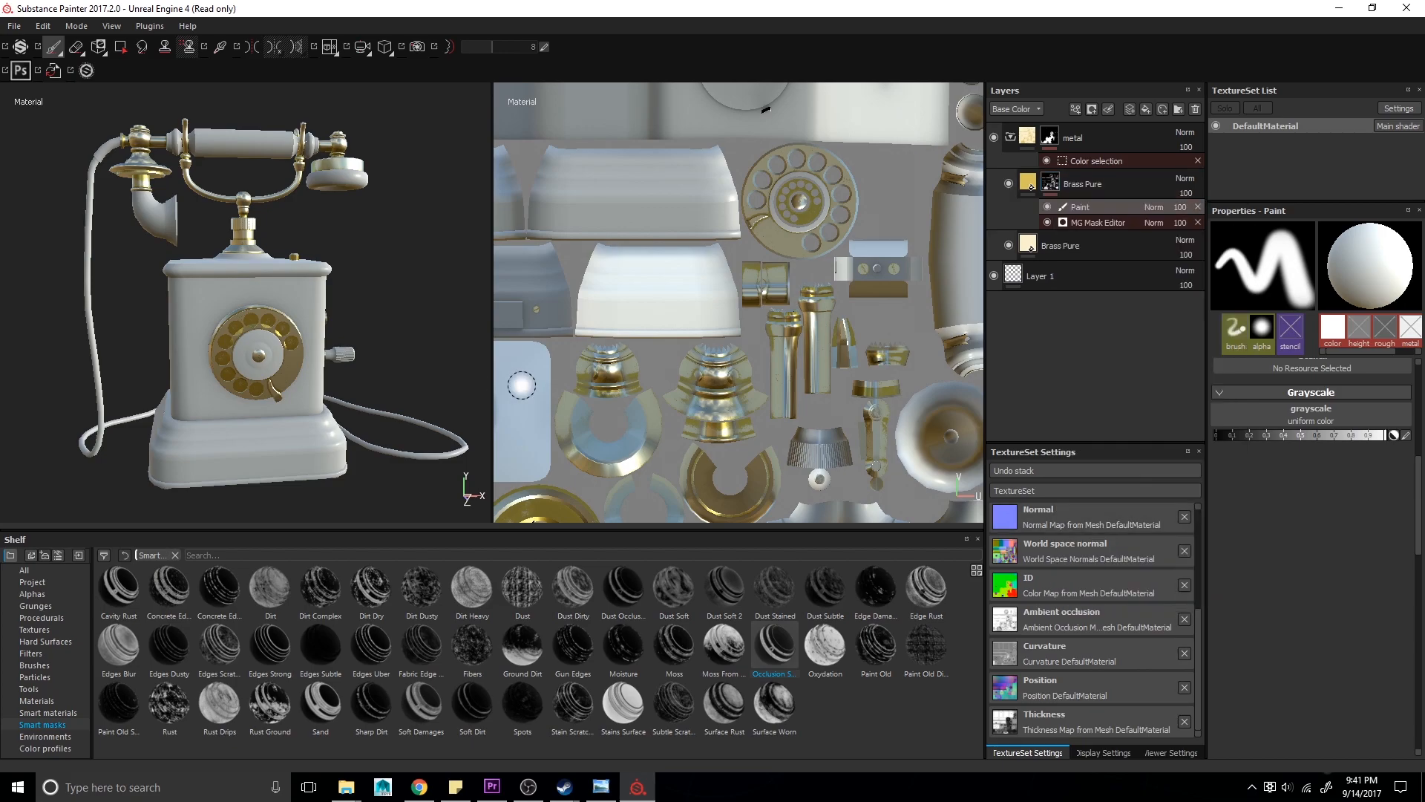
scroll(258, 305, "up", 5)
scroll(757, 360, "up", 2)
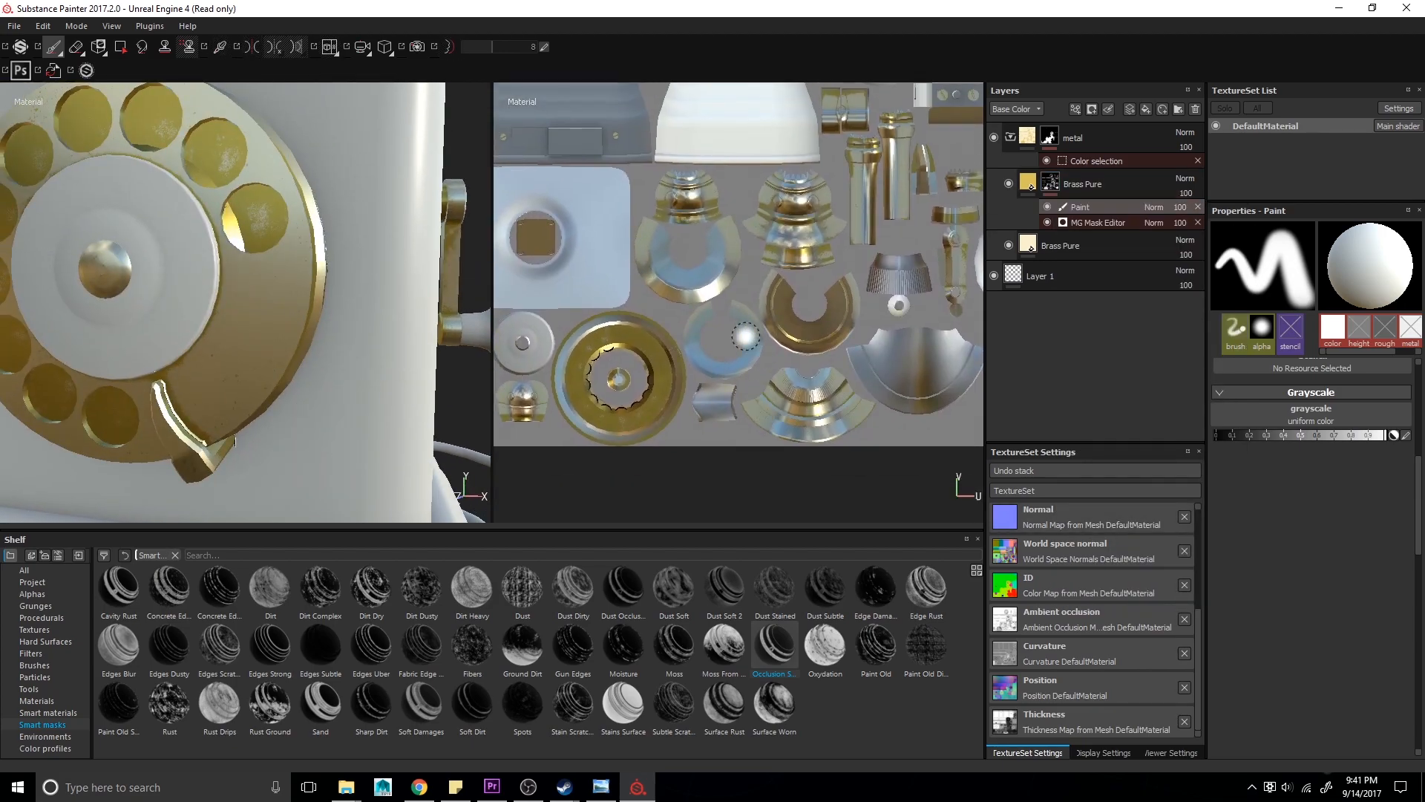
- Polygon-fill faces of the rotary dial in the Brass Pure paint mask, then undo the fill
key("4")
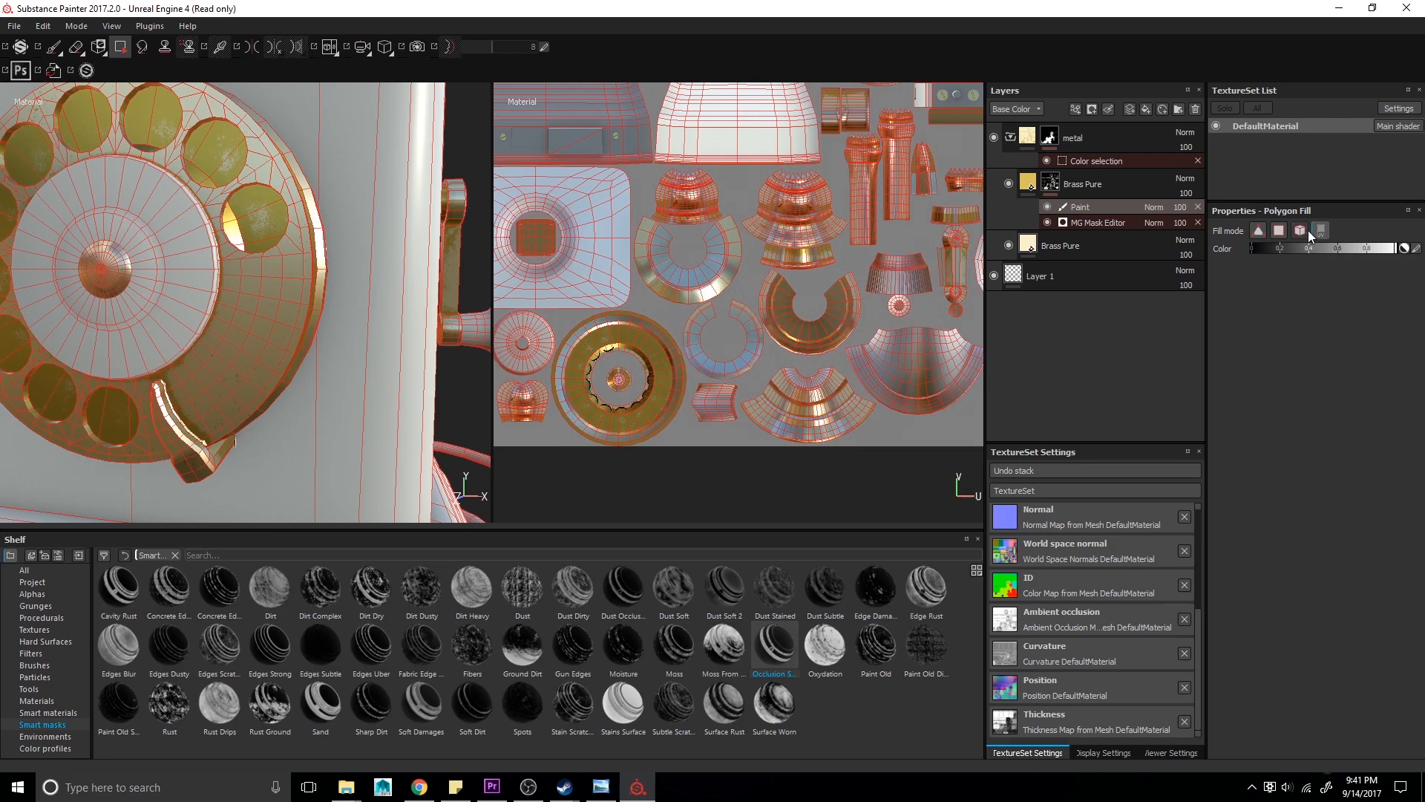
left_click(274, 220)
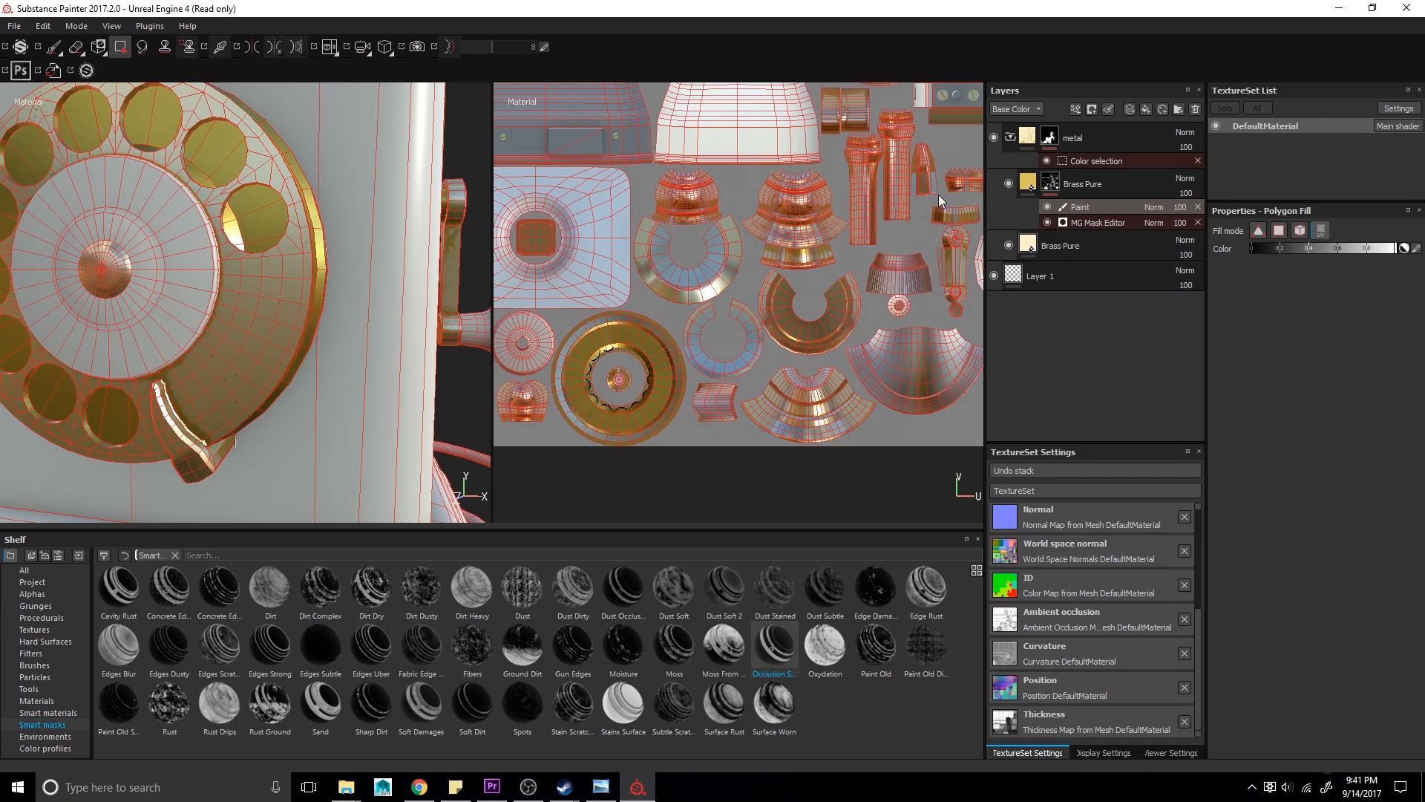
mouse_move(266, 208)
left_mouse_down("alt")
mouse_move(278, 285)
mouse_move(179, 267)
mouse_move(122, 152)
left_mouse_up("alt")
key("alt+Tab")
key("alt+Tab")
key("1")
key("f")
key("alt+Tab")
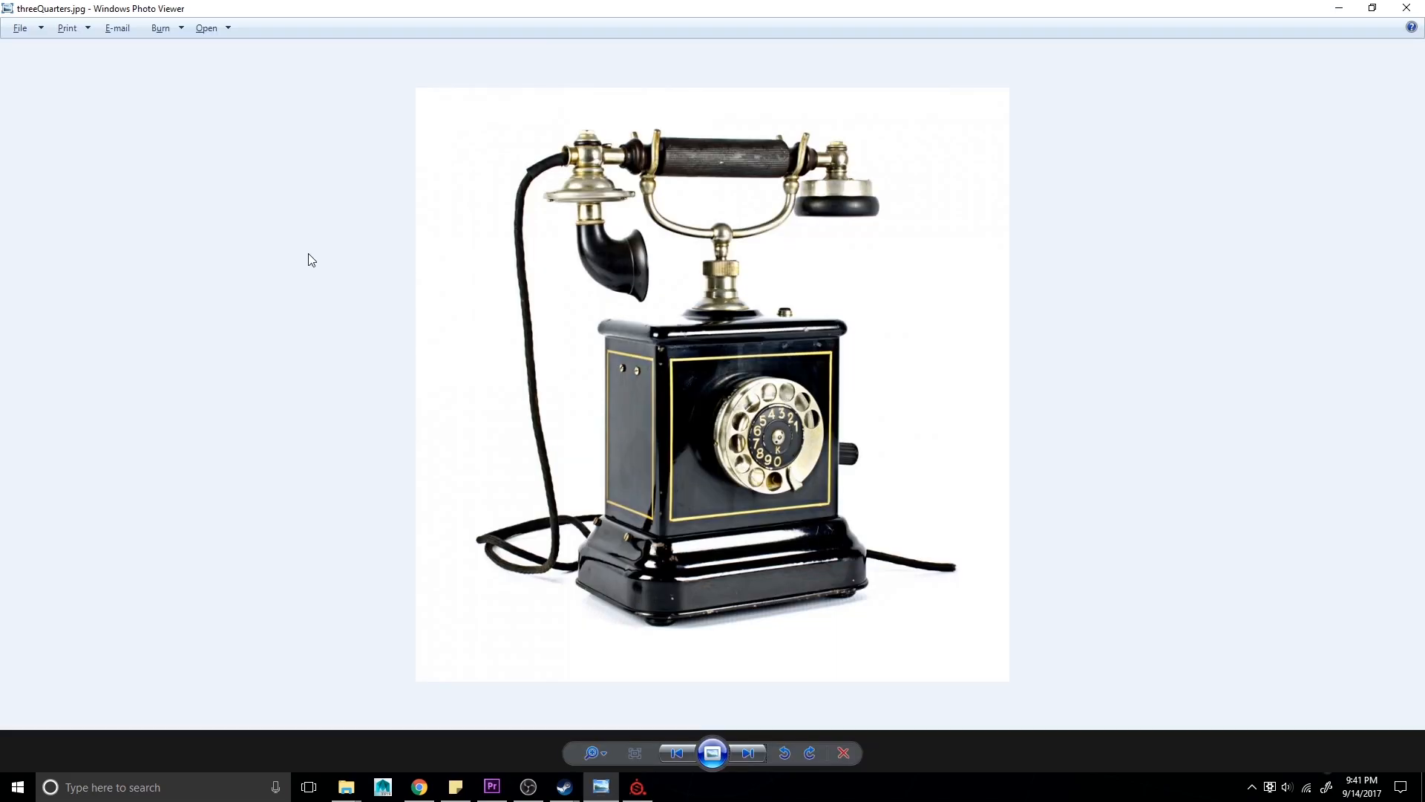
key("alt+Tab")
left_click(37, 701)
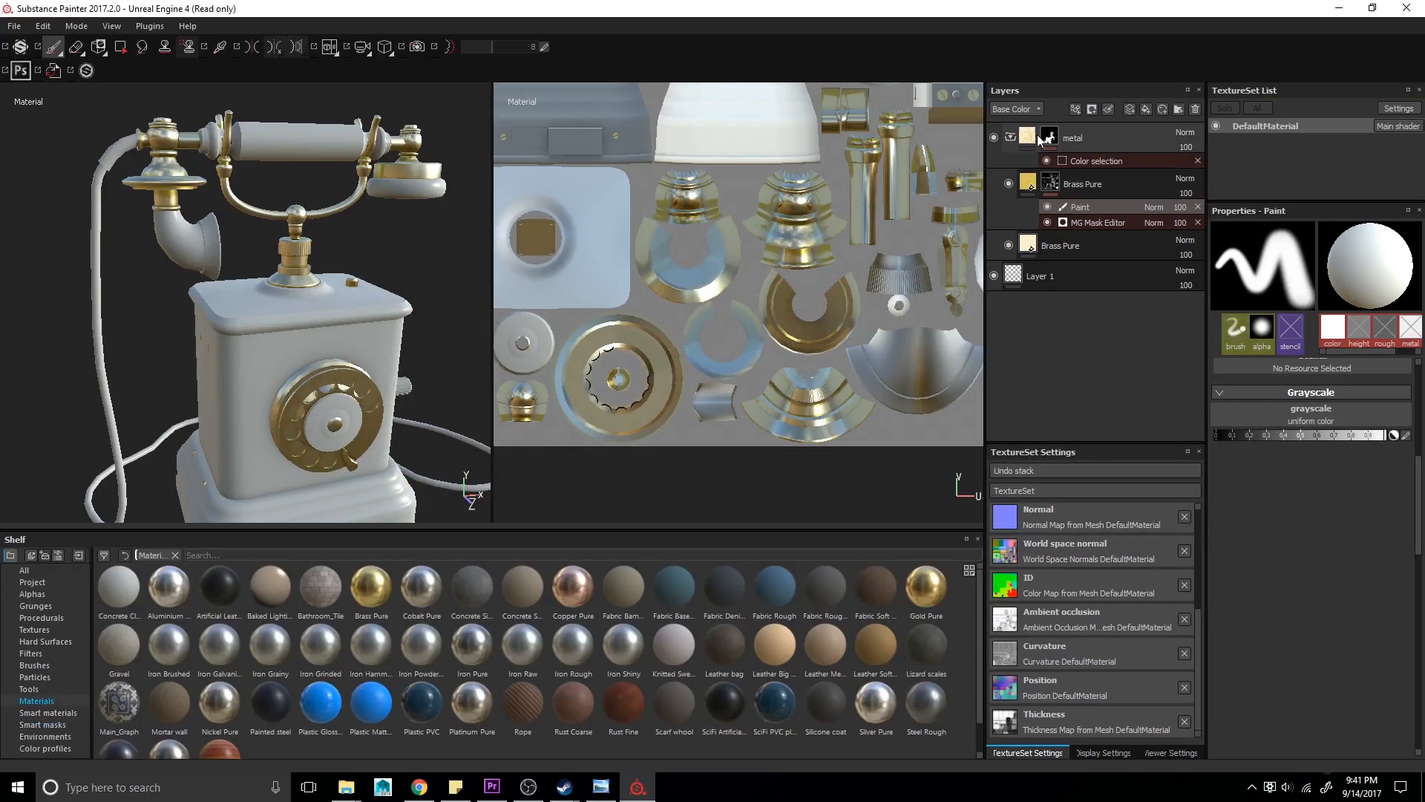
key("ctrl+z")
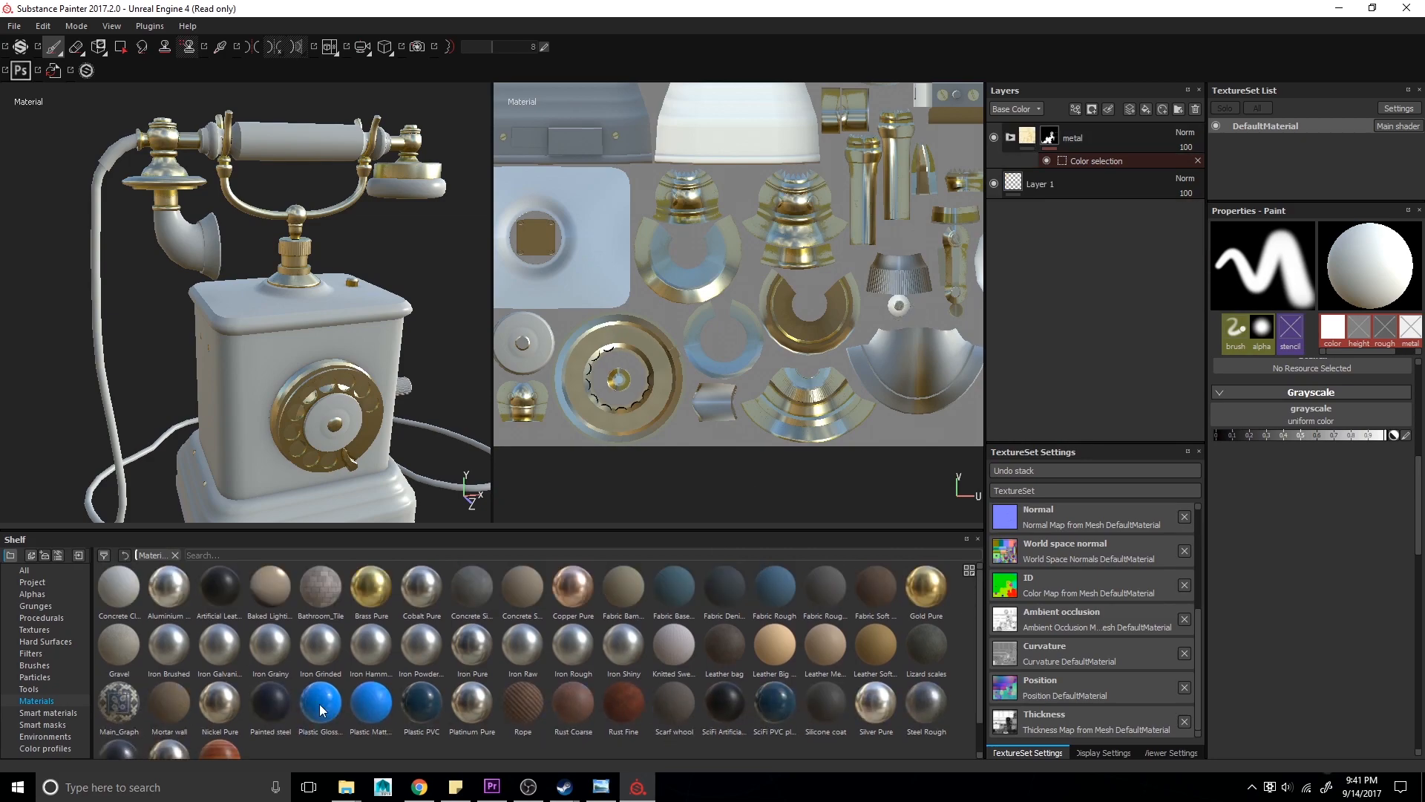
- Add the Rubber Tire smart material on top of the layer stack
left_click(67, 712)
scroll(327, 667, "down", 3)
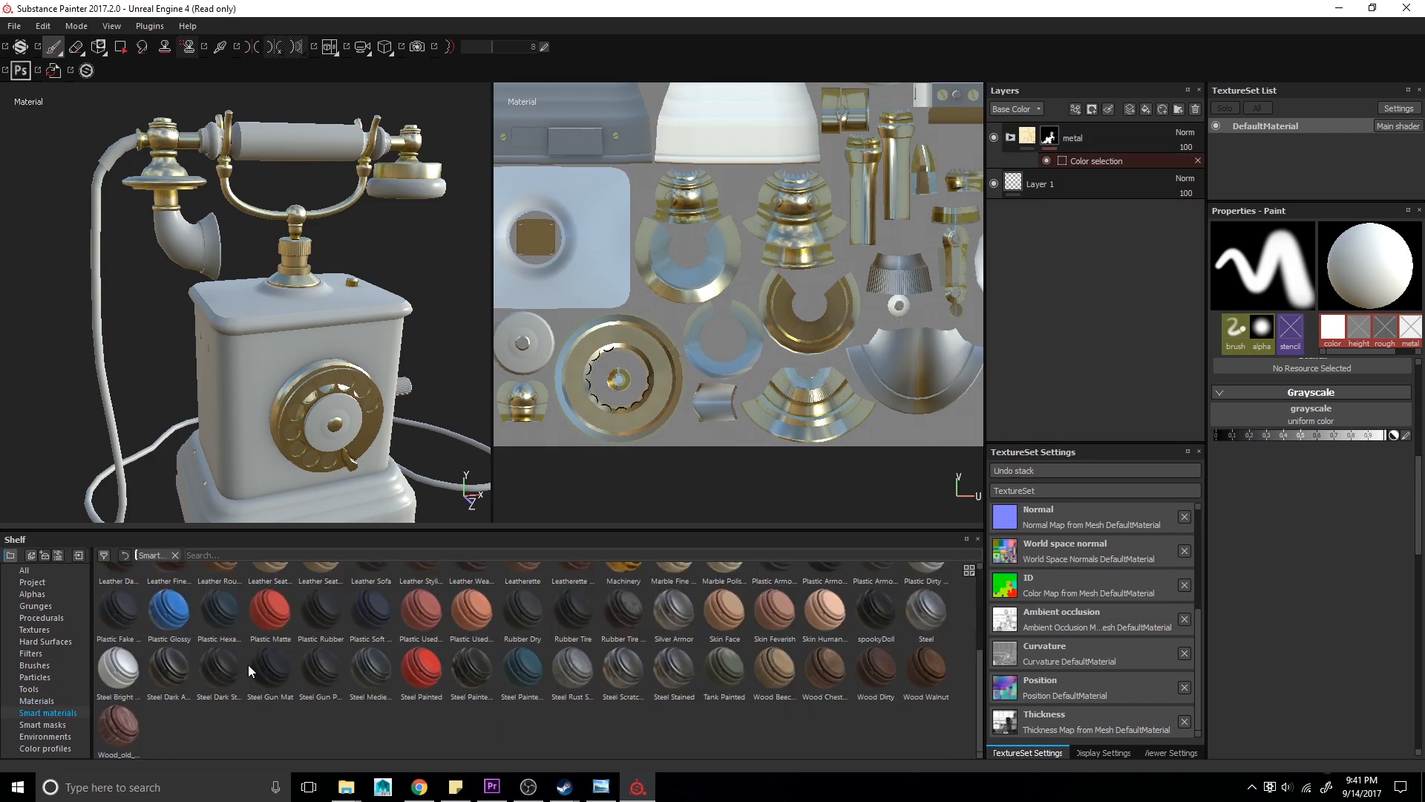
left_click_drag(568, 605, 1040, 135)
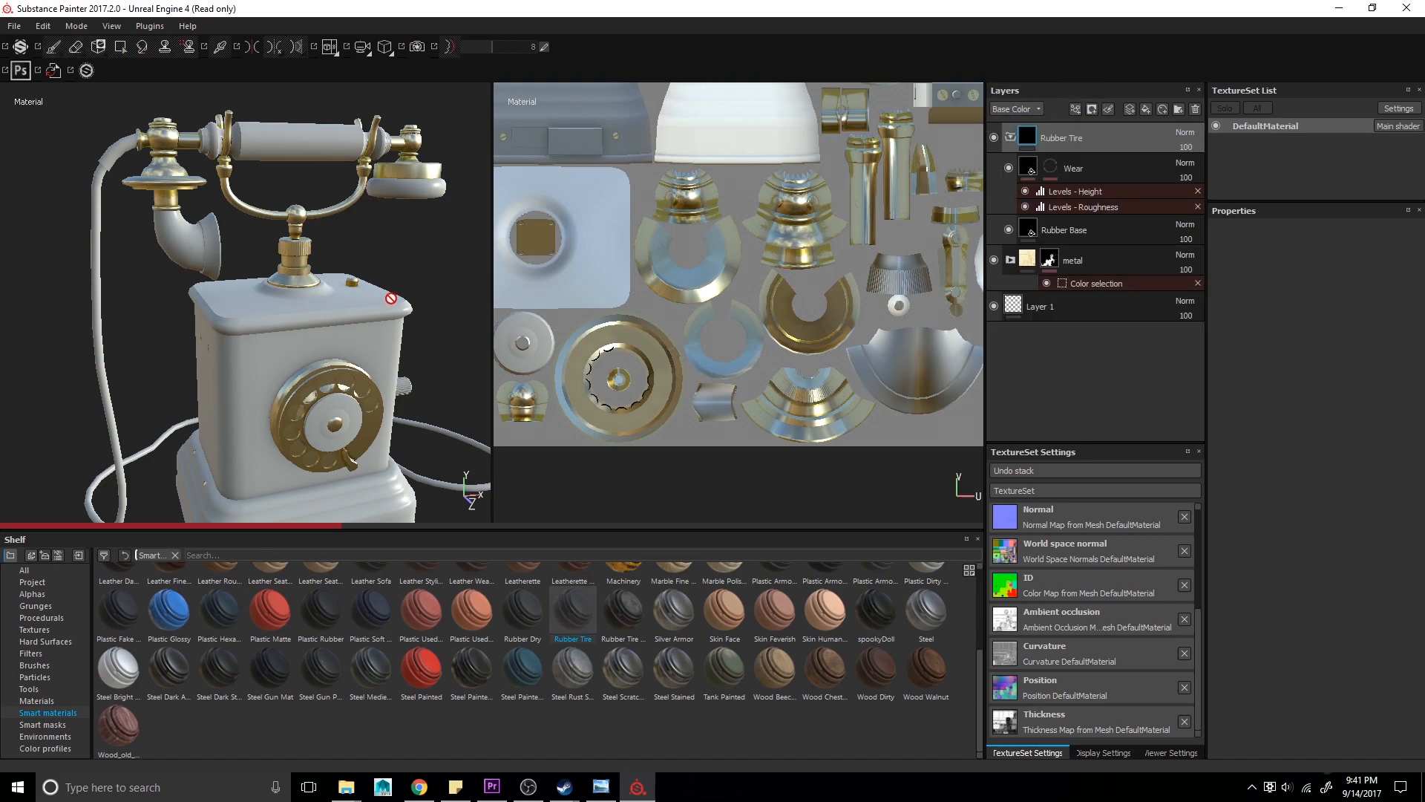
left_click(1010, 137)
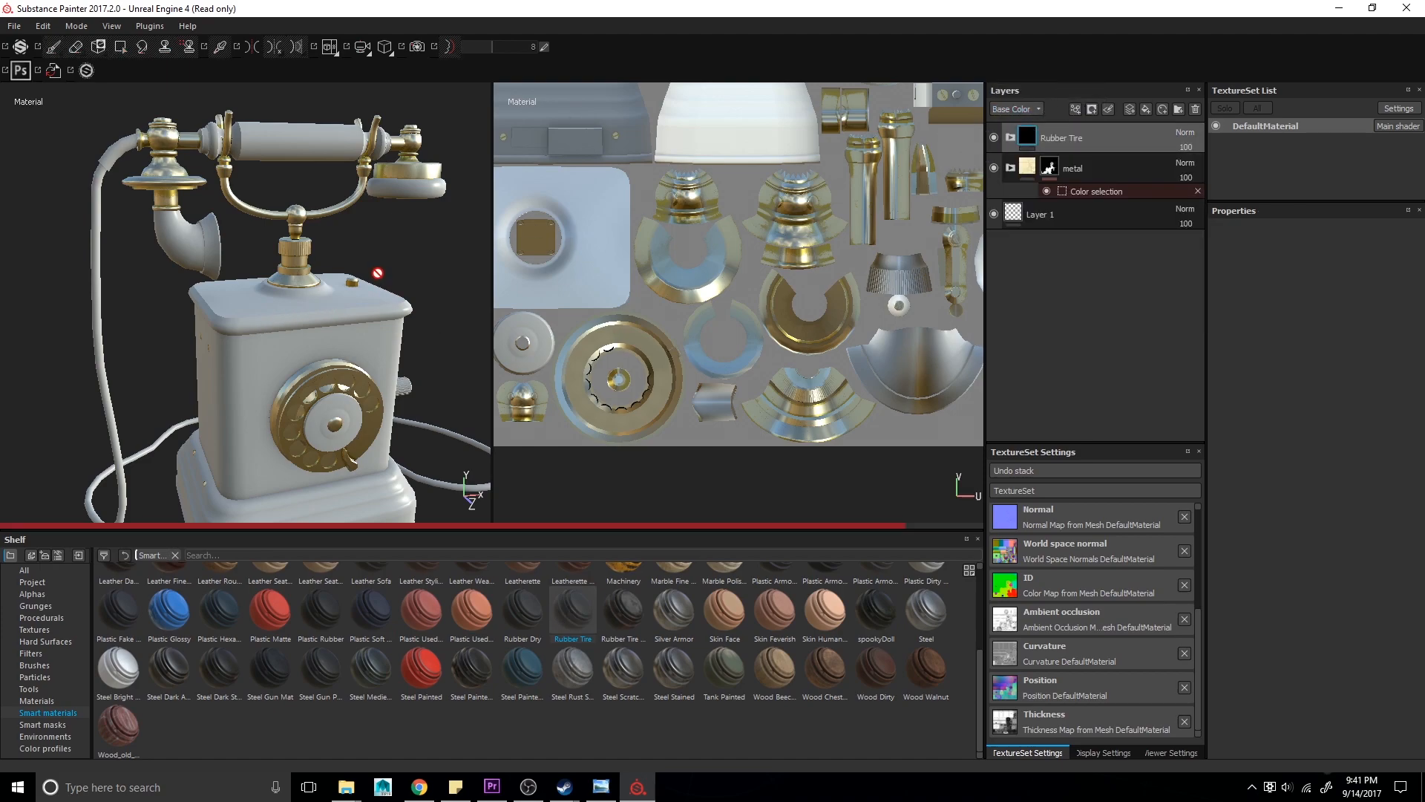
left_click_drag(381, 264, 294, 238, "alt")
middle_click_drag(294, 238, 290, 323, "alt")
right_click_drag(289, 323, 354, 319, "alt")
left_click_drag(354, 318, 267, 328, "alt")
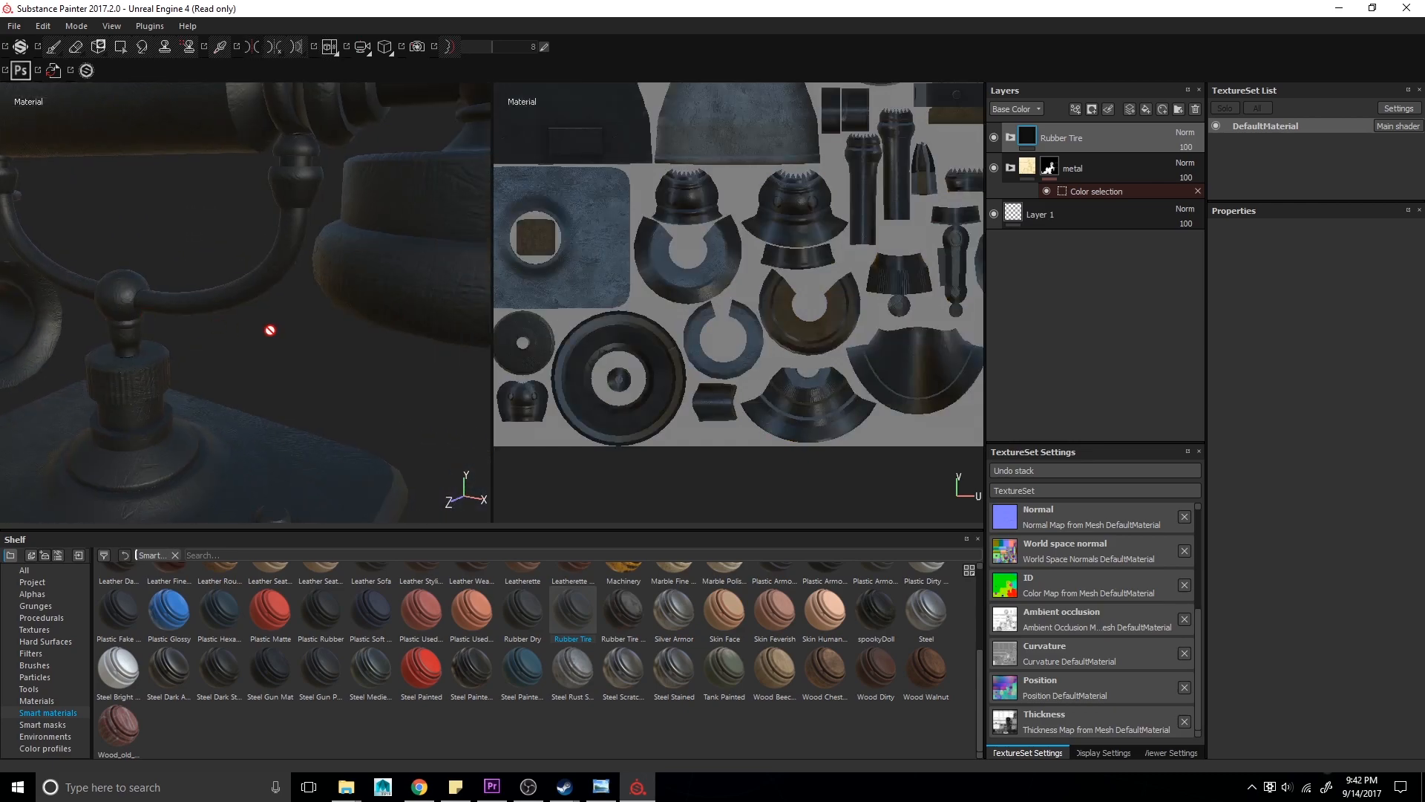
middle_click_drag(267, 327, 127, 338, "alt")
- Delete the Wear layer inside the Rubber Tire folder, then undo the deletion
left_click(1011, 138)
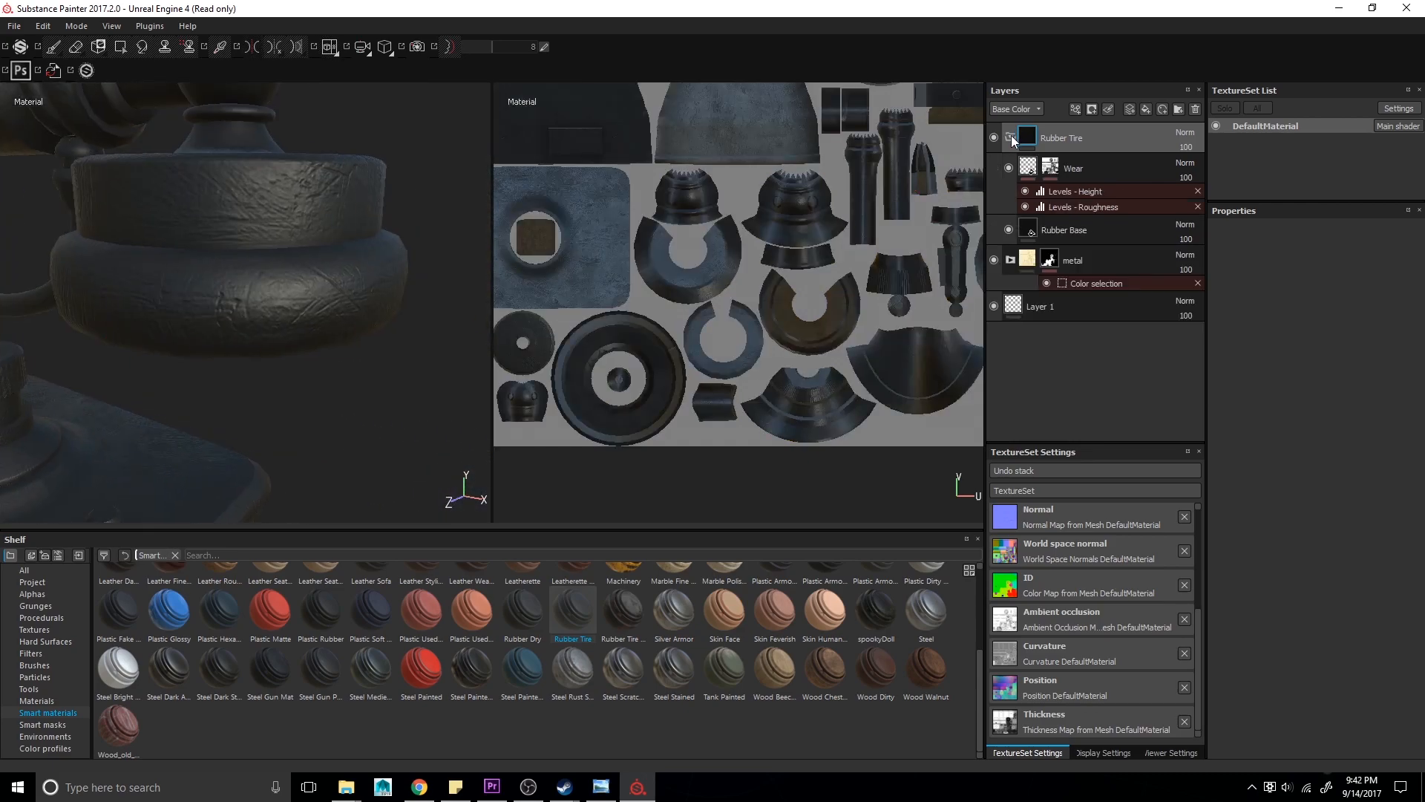
left_click(1088, 169)
key("Delete")
key("ctrl+z")
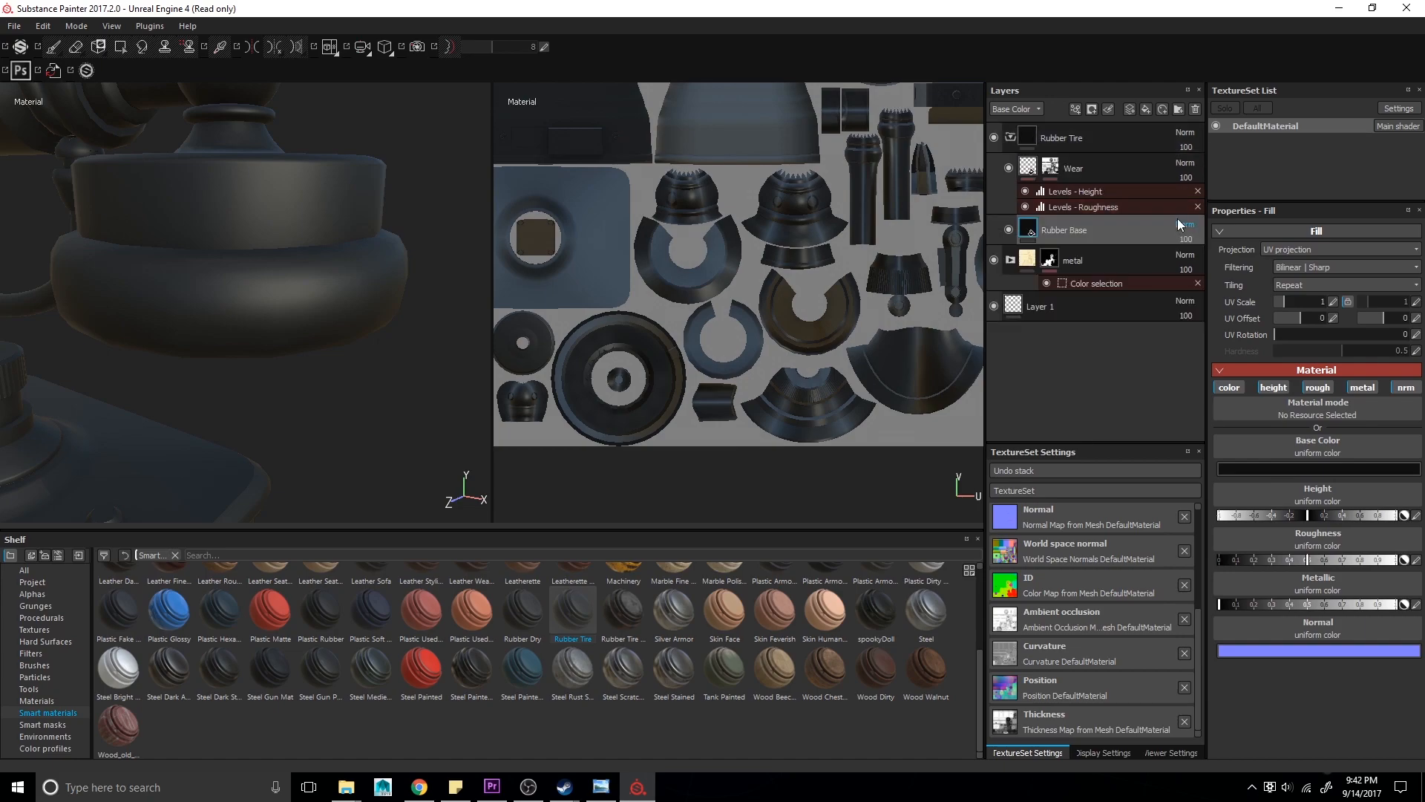
- Open the Levels - Height effect of the Rubber Tire's Wear layer
left_click(1085, 192)
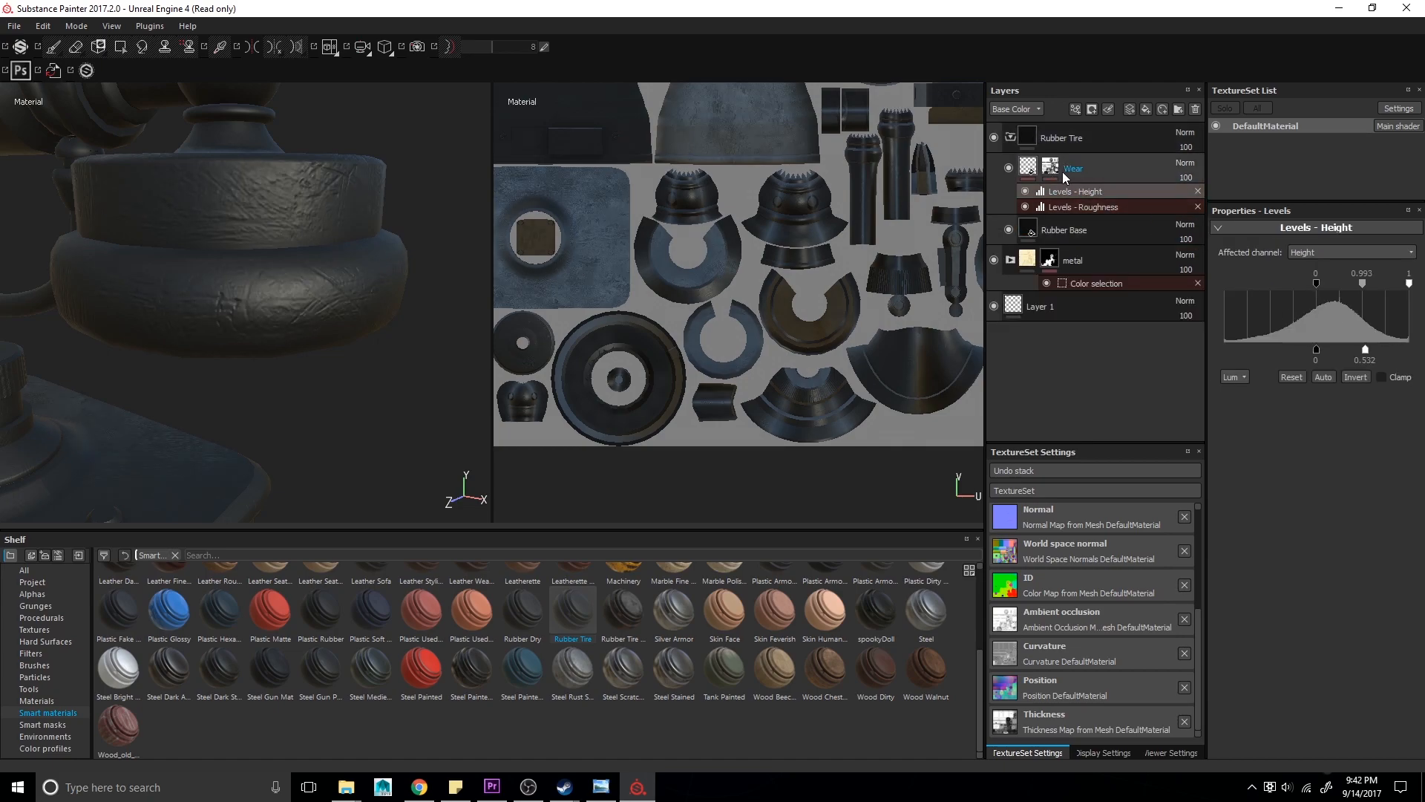
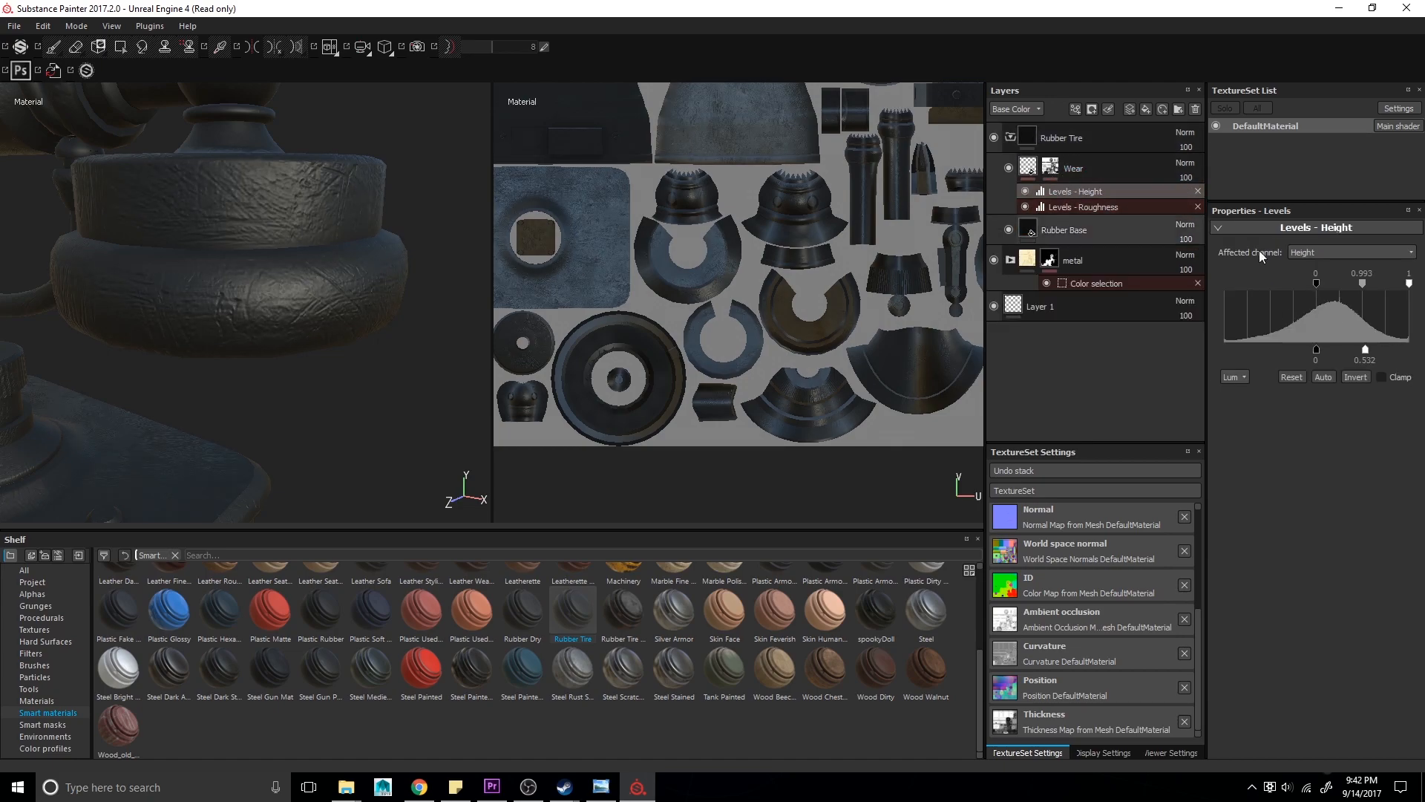
- Adjust the Levels - Height histogram handles of the Rubber Tire's Wear layer
mouse_move(1378, 288)
left_mouse_down()
mouse_move(1394, 290)
mouse_move(1288, 282)
mouse_move(1356, 292)
mouse_move(1172, 302)
left_mouse_up()
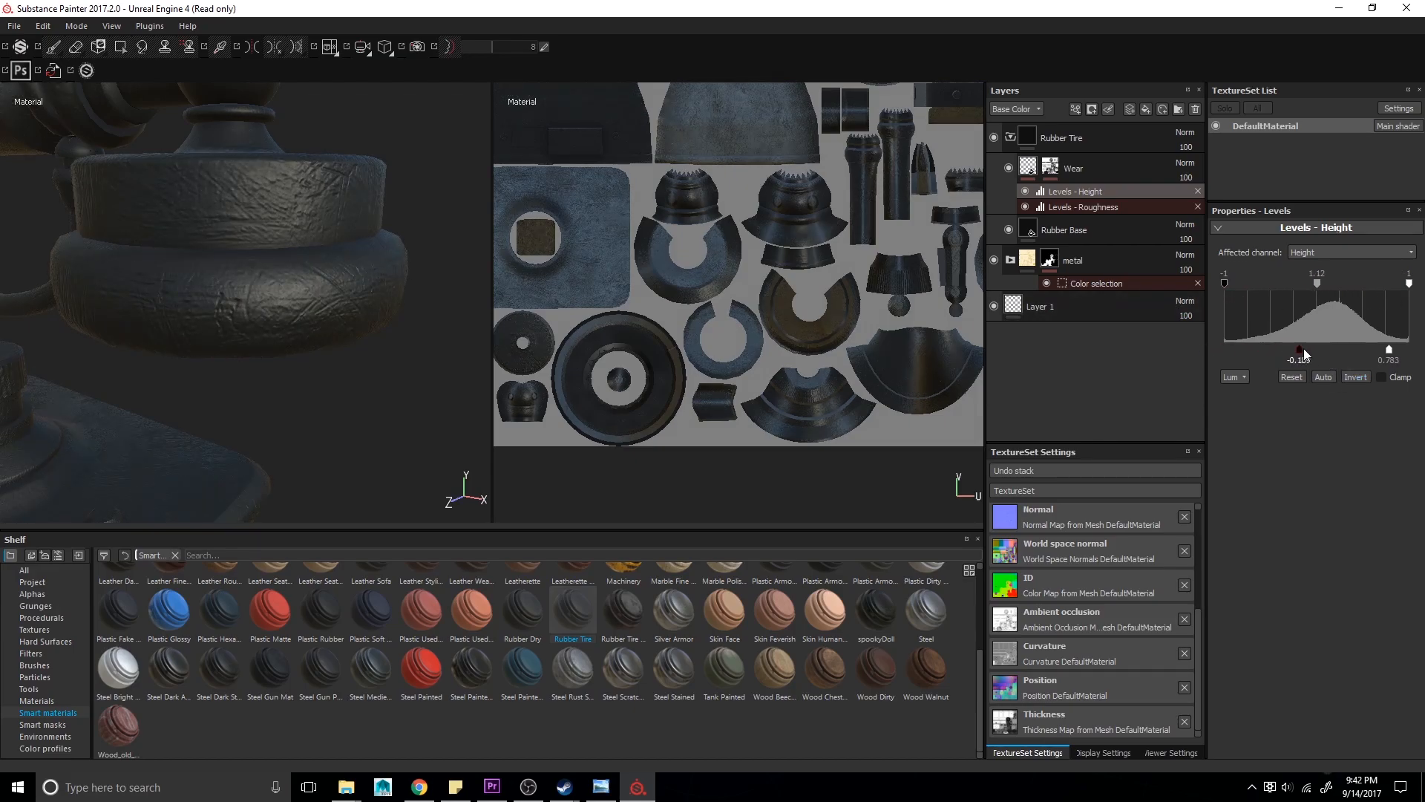
- Collapse the Rubber Tire folder and rename it rubber
left_click(1012, 138)
double_click(1086, 138)
key("Return")
- Add a black mask with a color selection to the rubber folder
right_click(1084, 141)
left_click(1110, 168)
right_click(1055, 134)
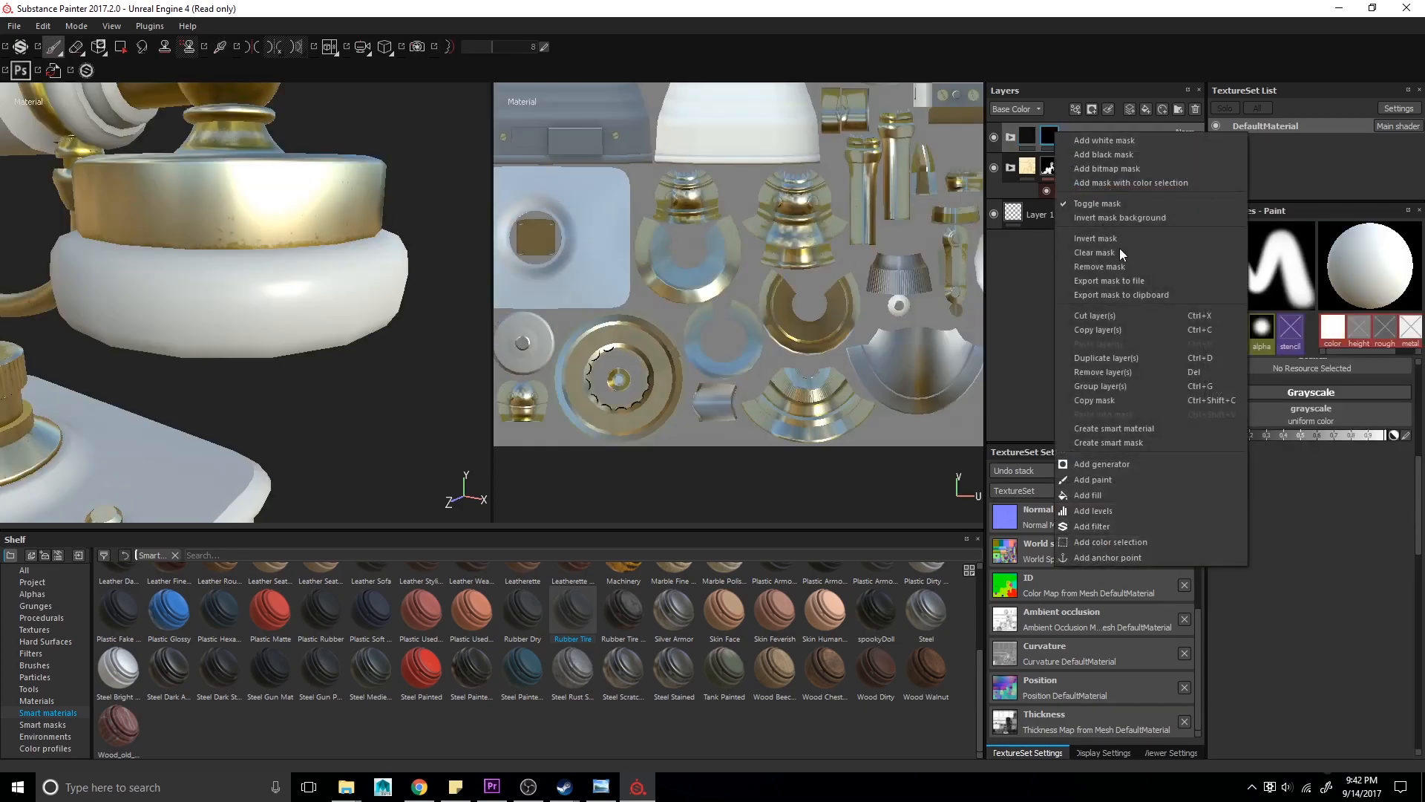
left_click(1142, 184)
- Compare the model with the reference photo, then add a fill layer named extrashine
left_click(357, 281)
right_click_drag(357, 281, 366, 203, "alt")
left_click_drag(366, 203, 280, 206, "alt")
key("alt+Tab")
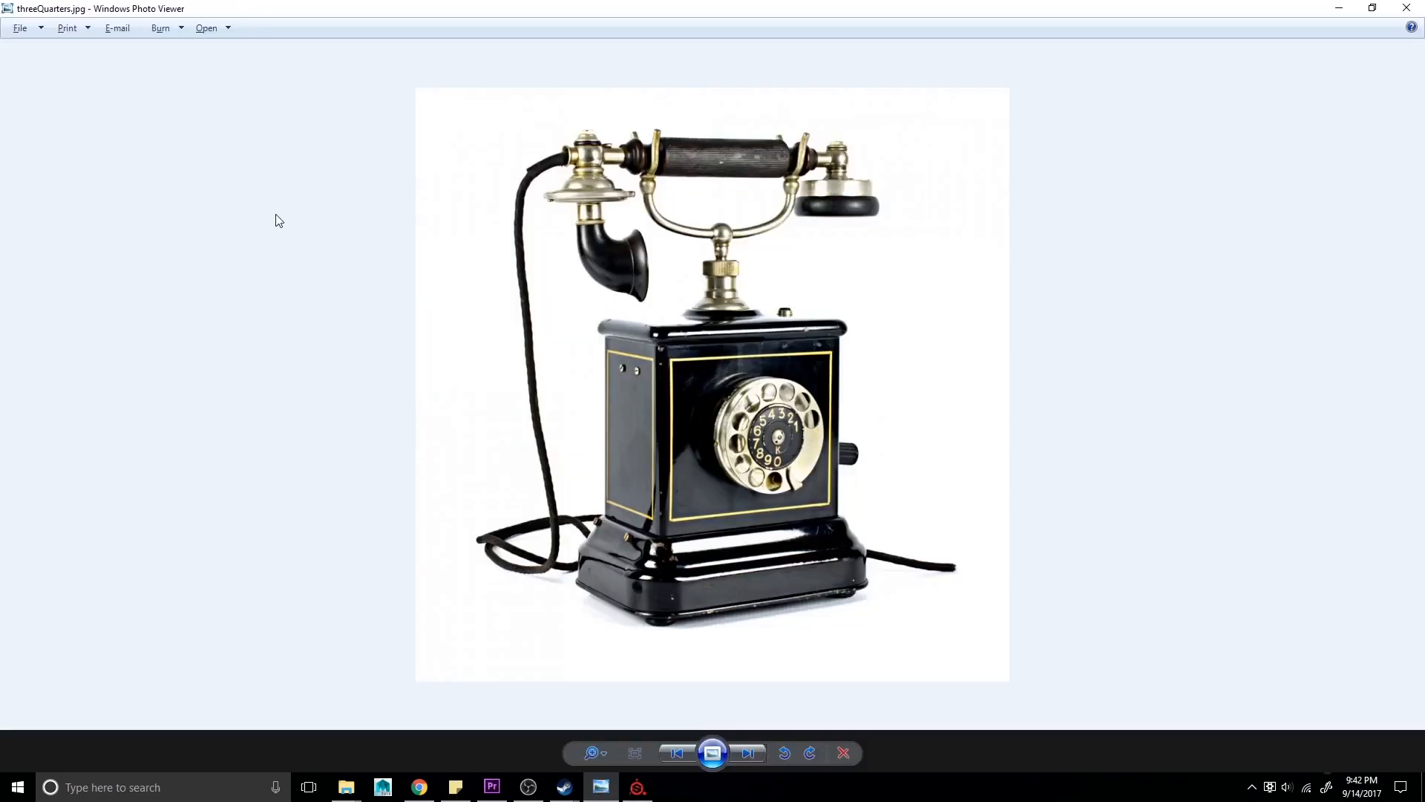
key("alt+Tab")
left_click(1049, 136)
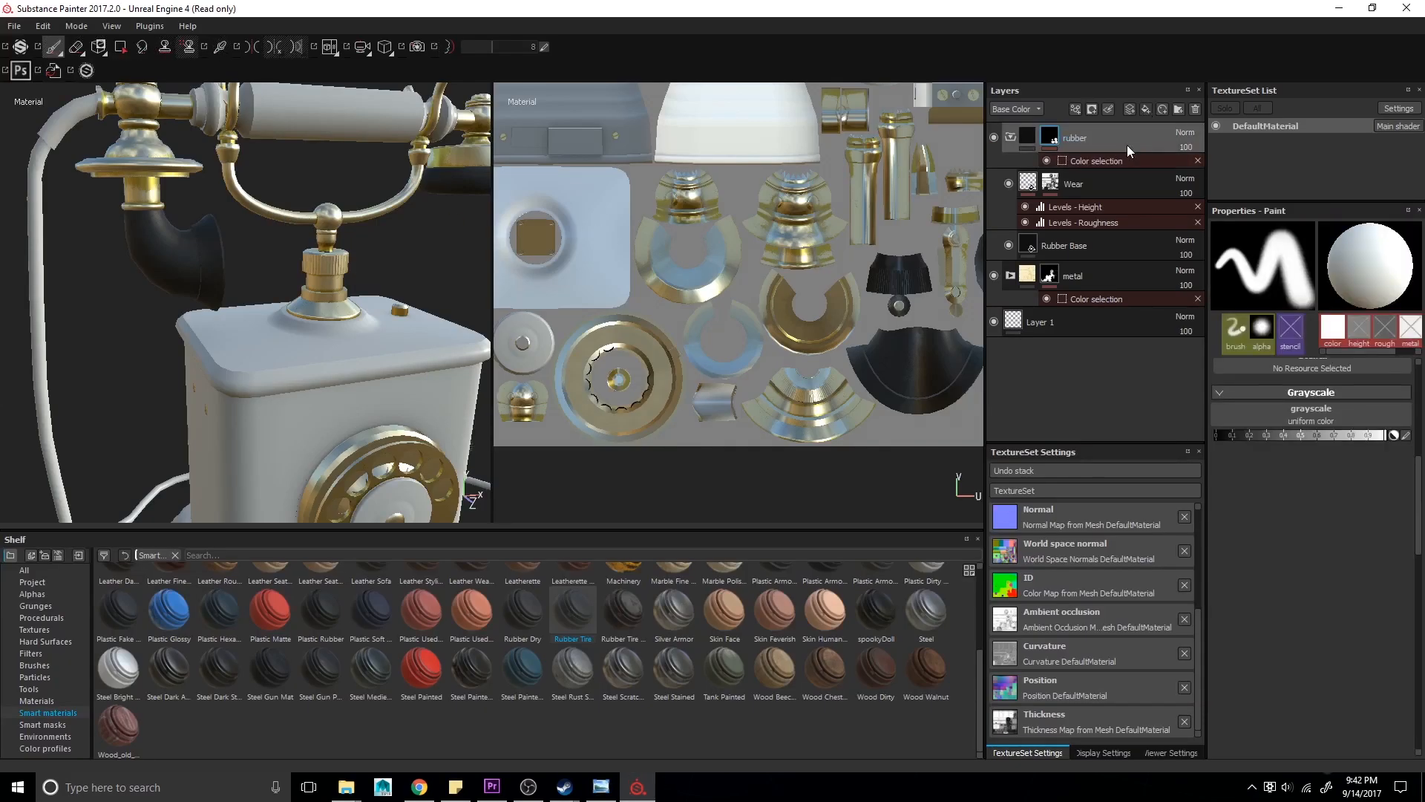
left_click(1146, 109)
double_click(1054, 138)
type("extras")
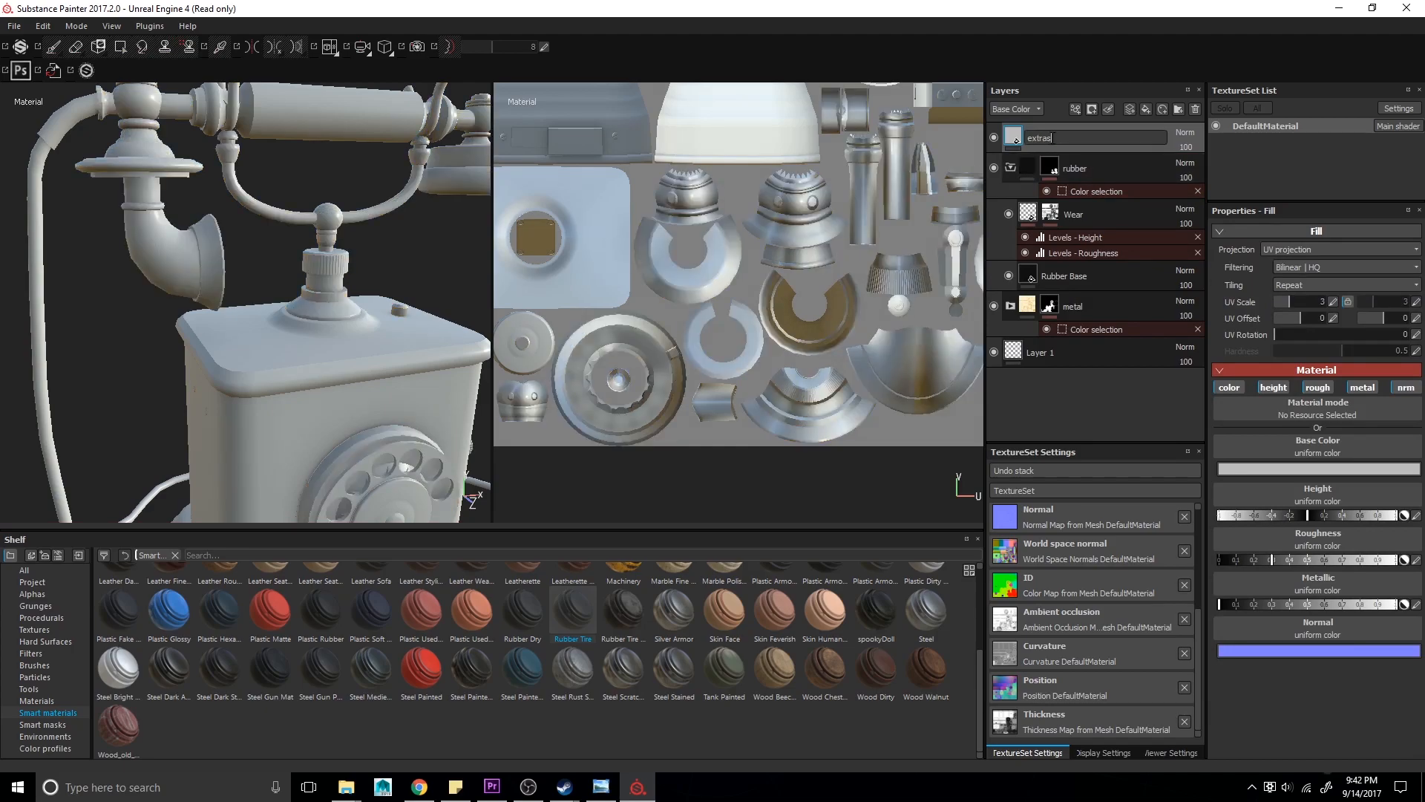
type("hine")
key("Return")
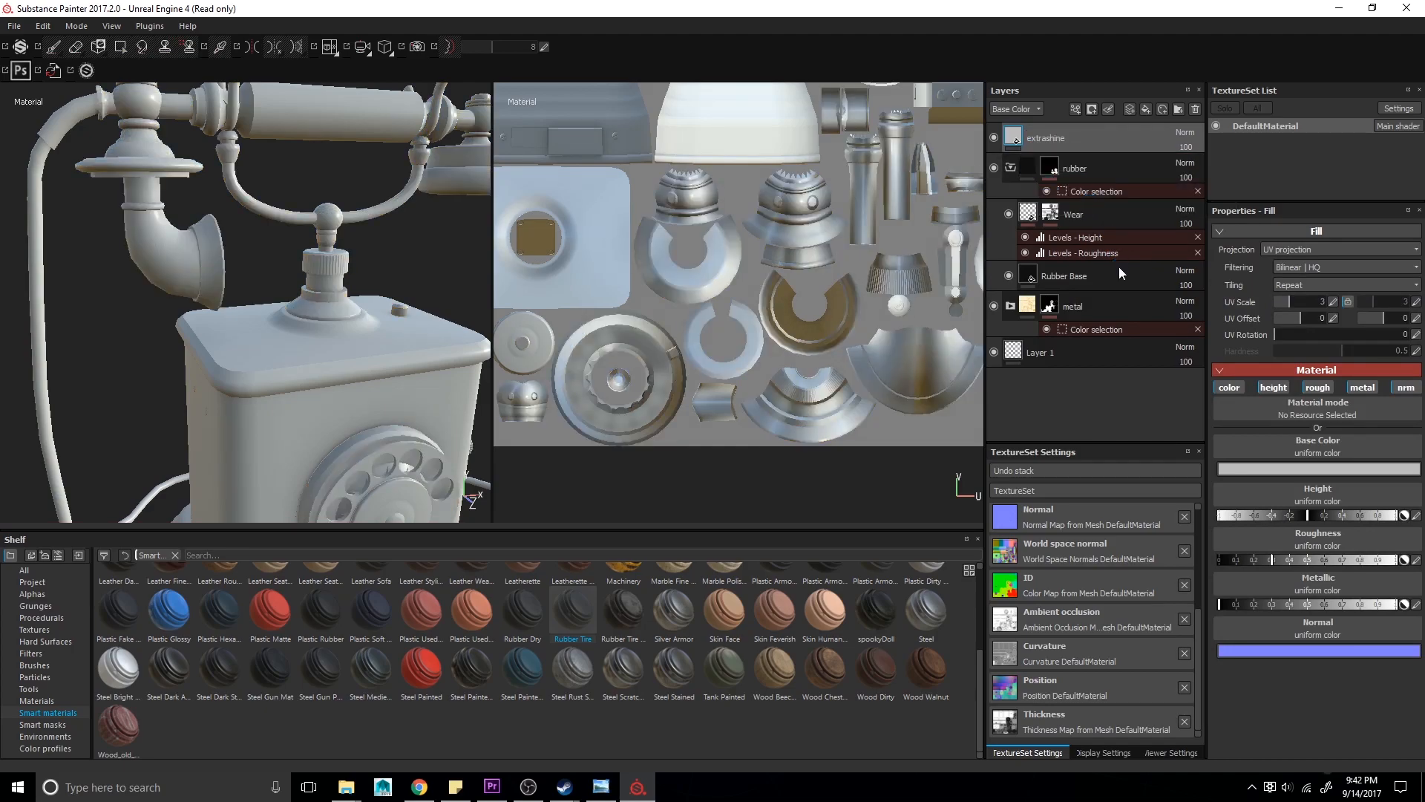
- Move the extrashine layer into the rubber folder and set its roughness low
left_click_drag(1069, 138, 1095, 199)
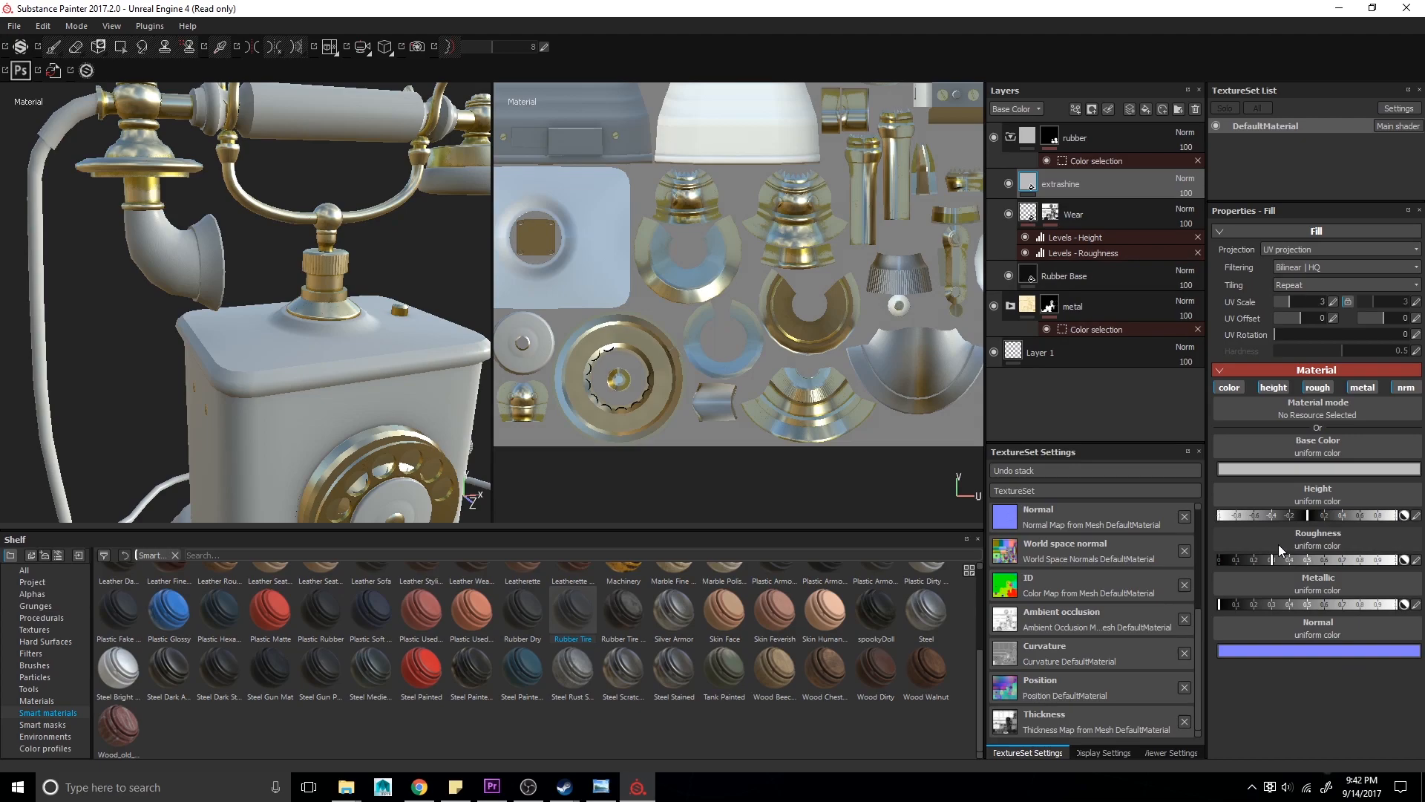
left_click(1253, 559)
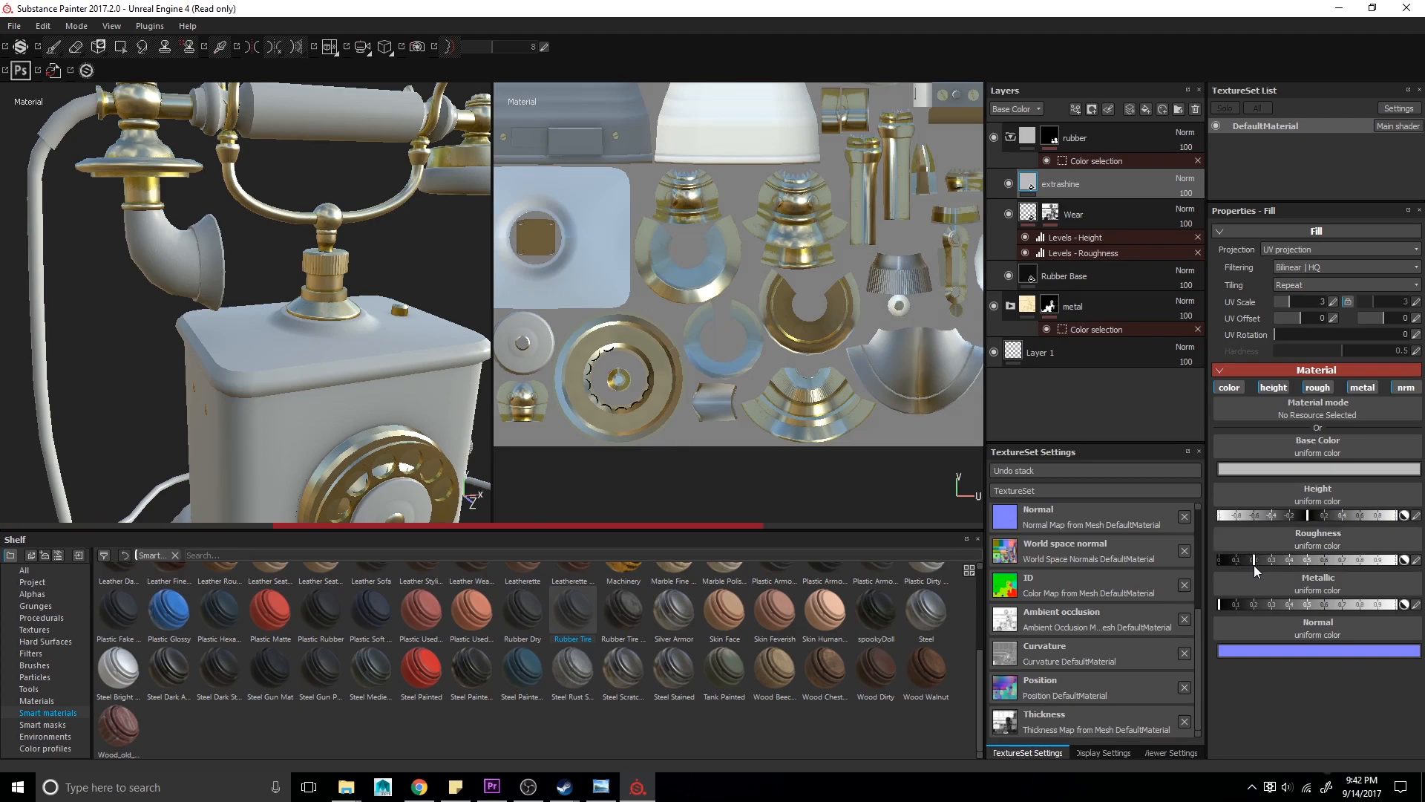
- Restrict extrashine to the roughness channel only and fine-tune its roughness value
left_click(1229, 387)
left_click(1273, 387)
left_click(1405, 388)
left_click(1362, 388)
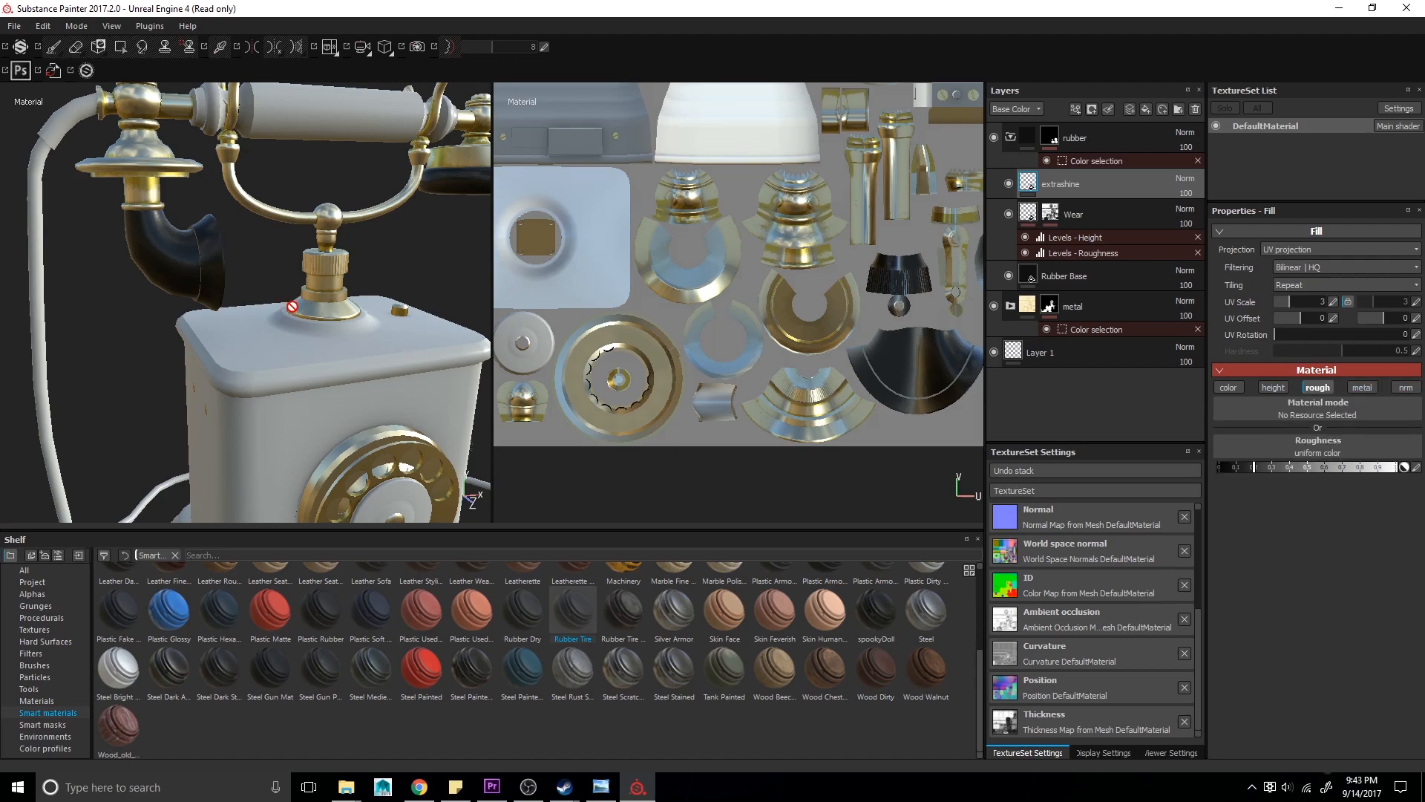
scroll(292, 306, "up", 3)
left_click_drag(1270, 466, 1286, 467)
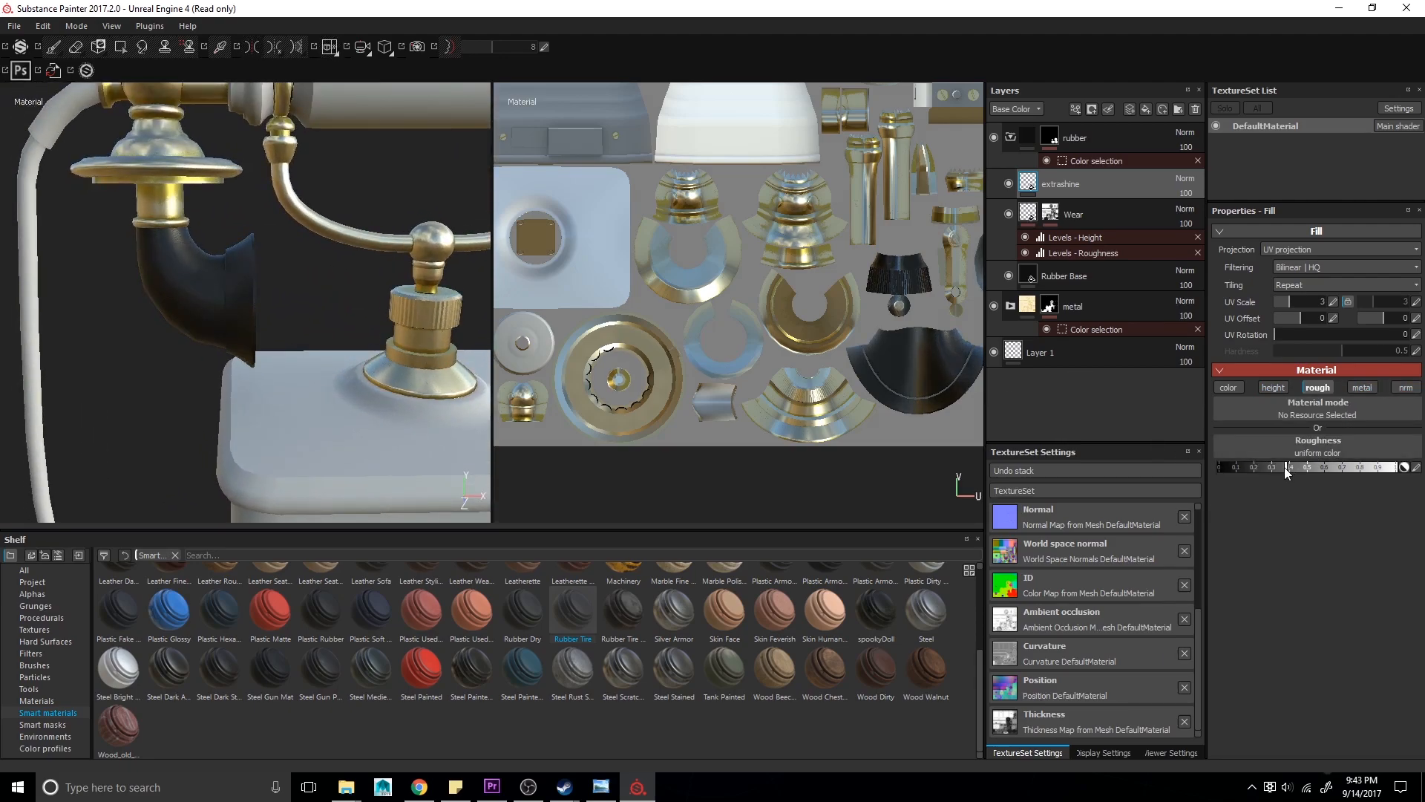
- Add the blue ID color to the rubber folder's color selection by picking it on the model
key("f")
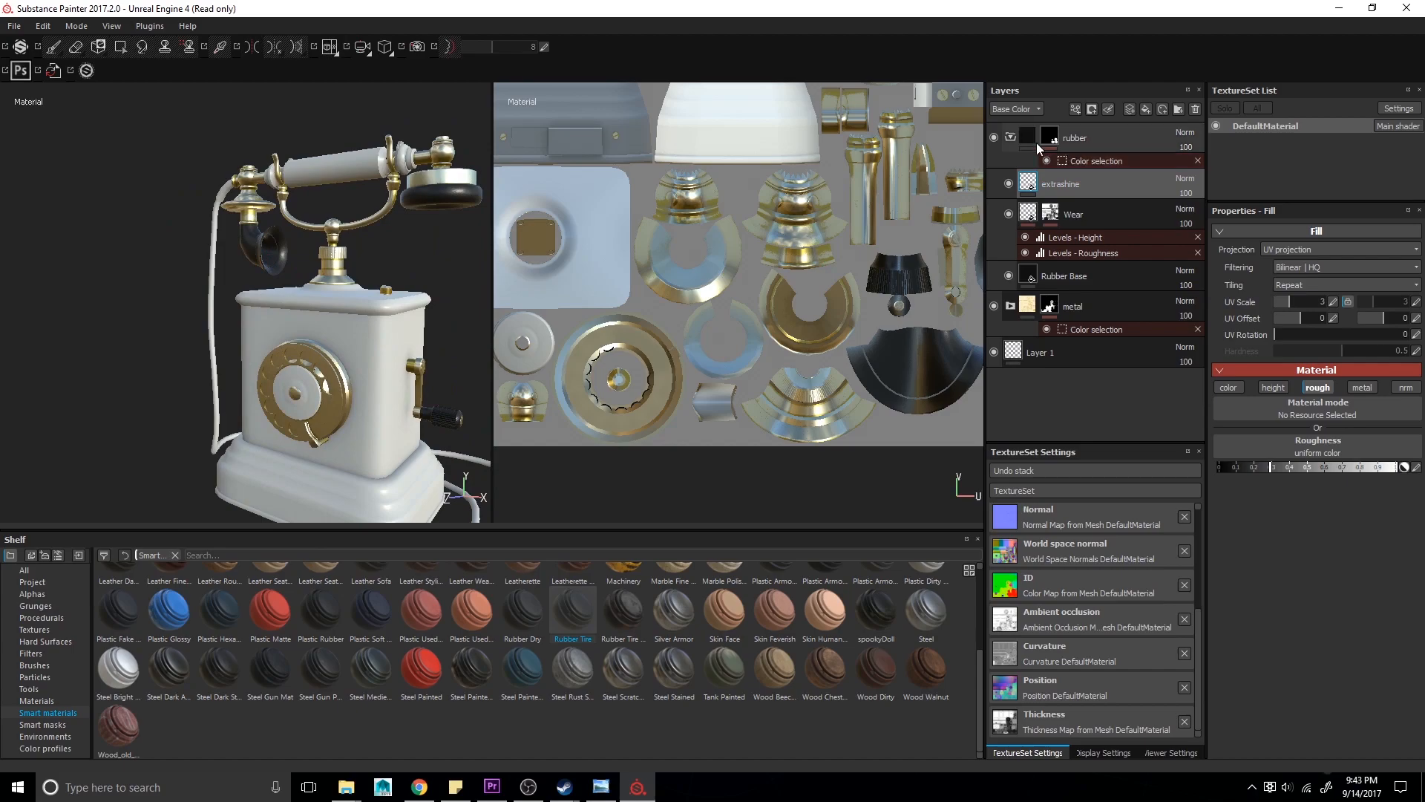
left_click(1010, 138)
mouse_move(149, 248)
left_mouse_down("alt")
mouse_move(191, 245)
mouse_move(302, 290)
mouse_move(300, 301)
left_mouse_up("alt")
key("alt+Tab")
key("alt+Tab")
left_click(1091, 162)
left_click(1392, 347)
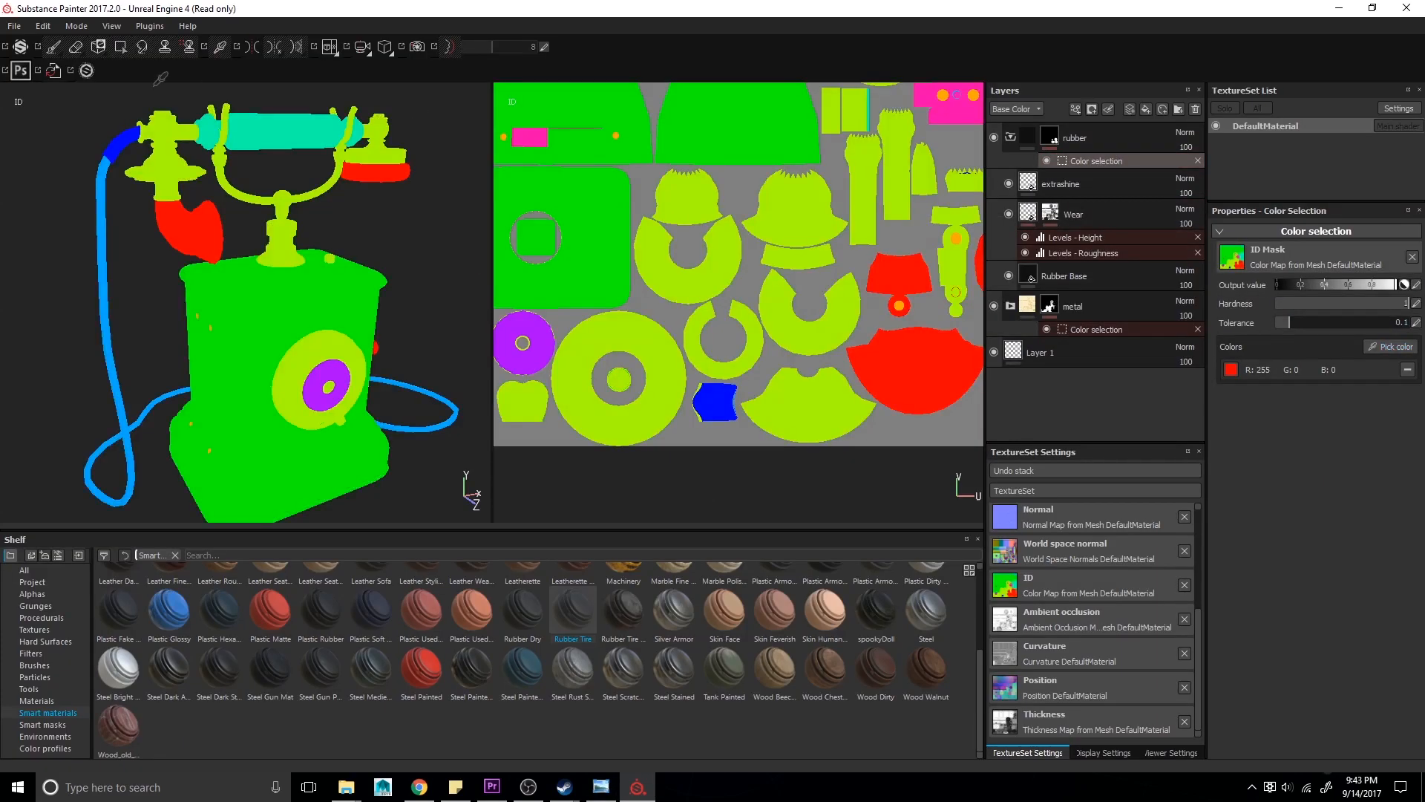
left_click(127, 136)
left_click_drag(337, 257, 294, 280, "alt")
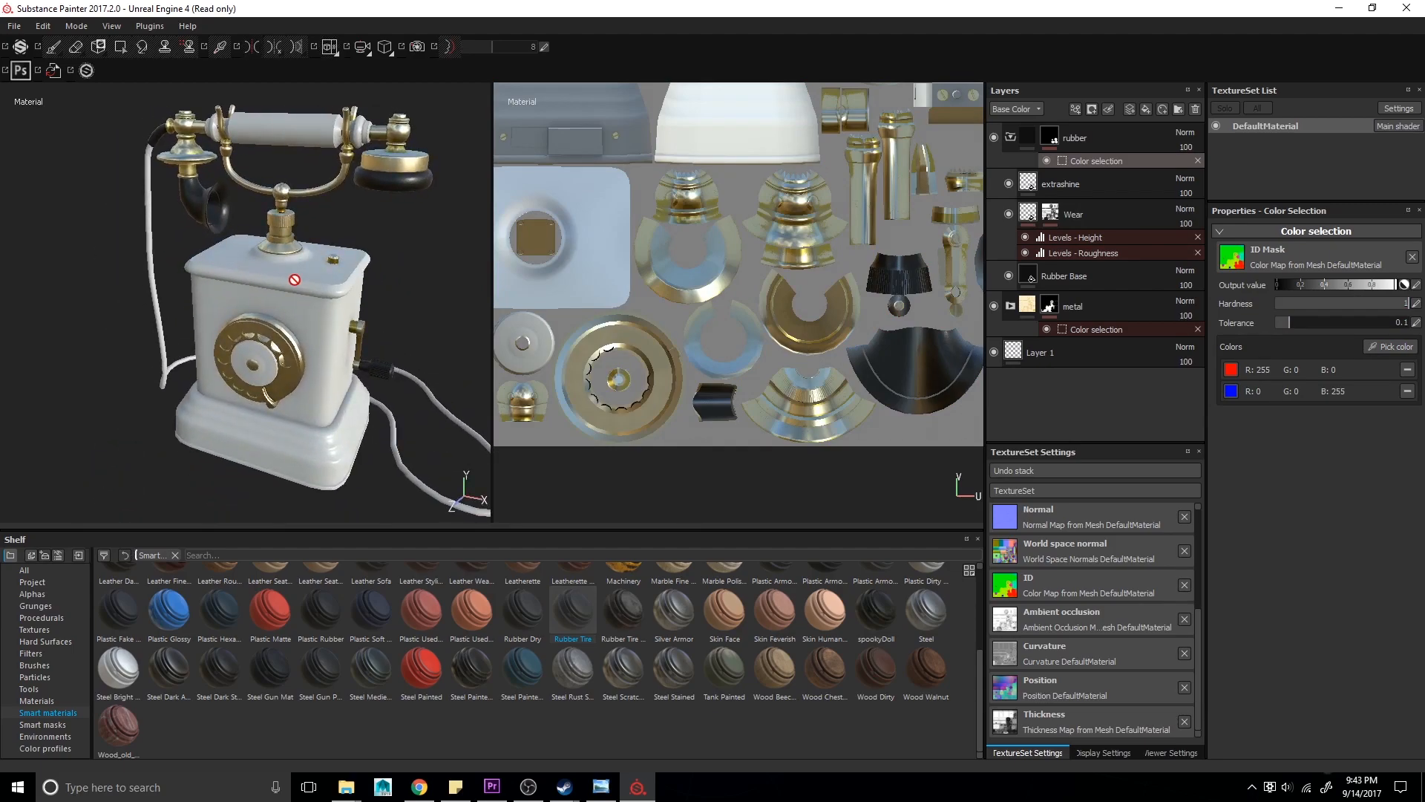
- Add the Wood american cherry material as a layer above the rubber folder and delete the empty fill layer
left_click(1010, 139)
left_click(1146, 110)
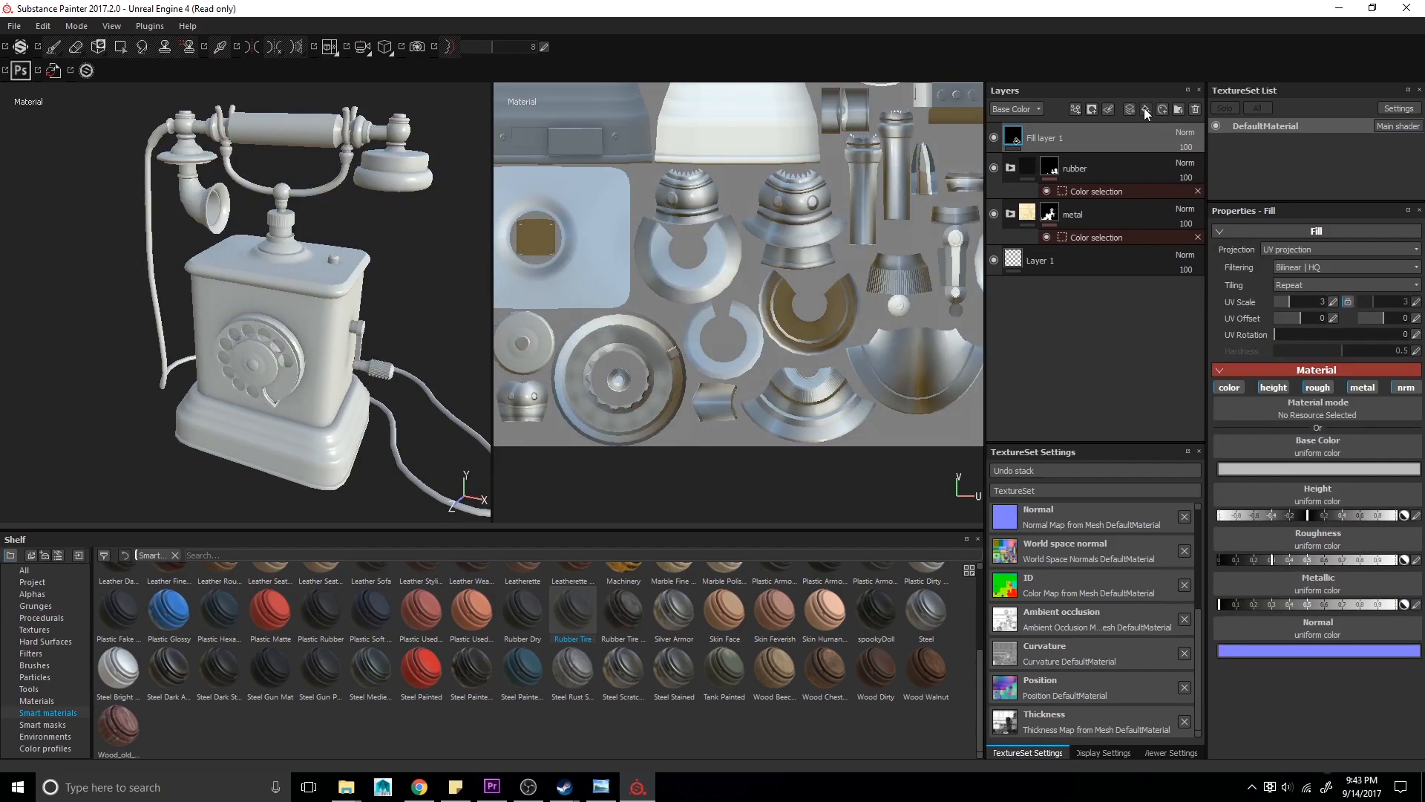
left_click(37, 702)
scroll(513, 711, "down", 1)
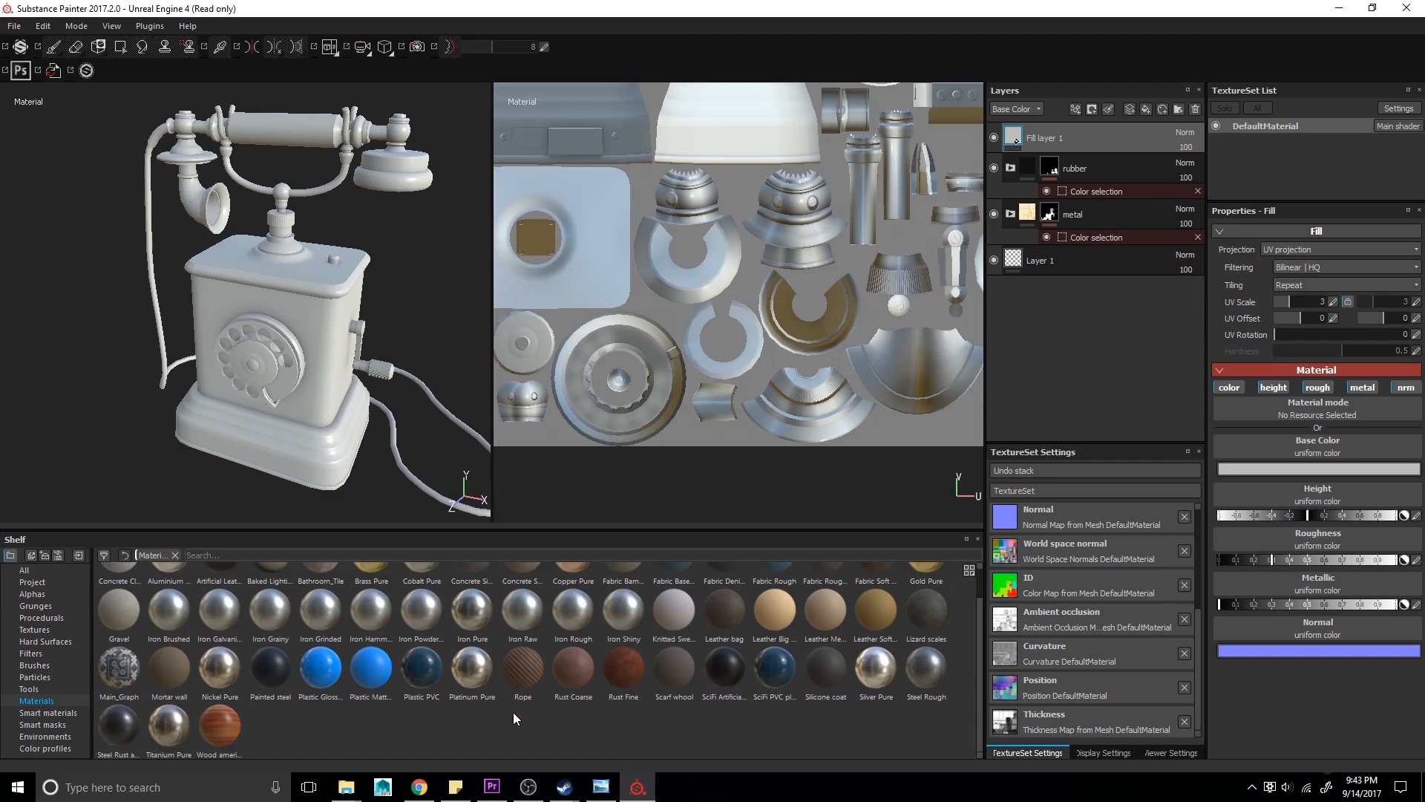
left_click_drag(1099, 201, 1077, 144)
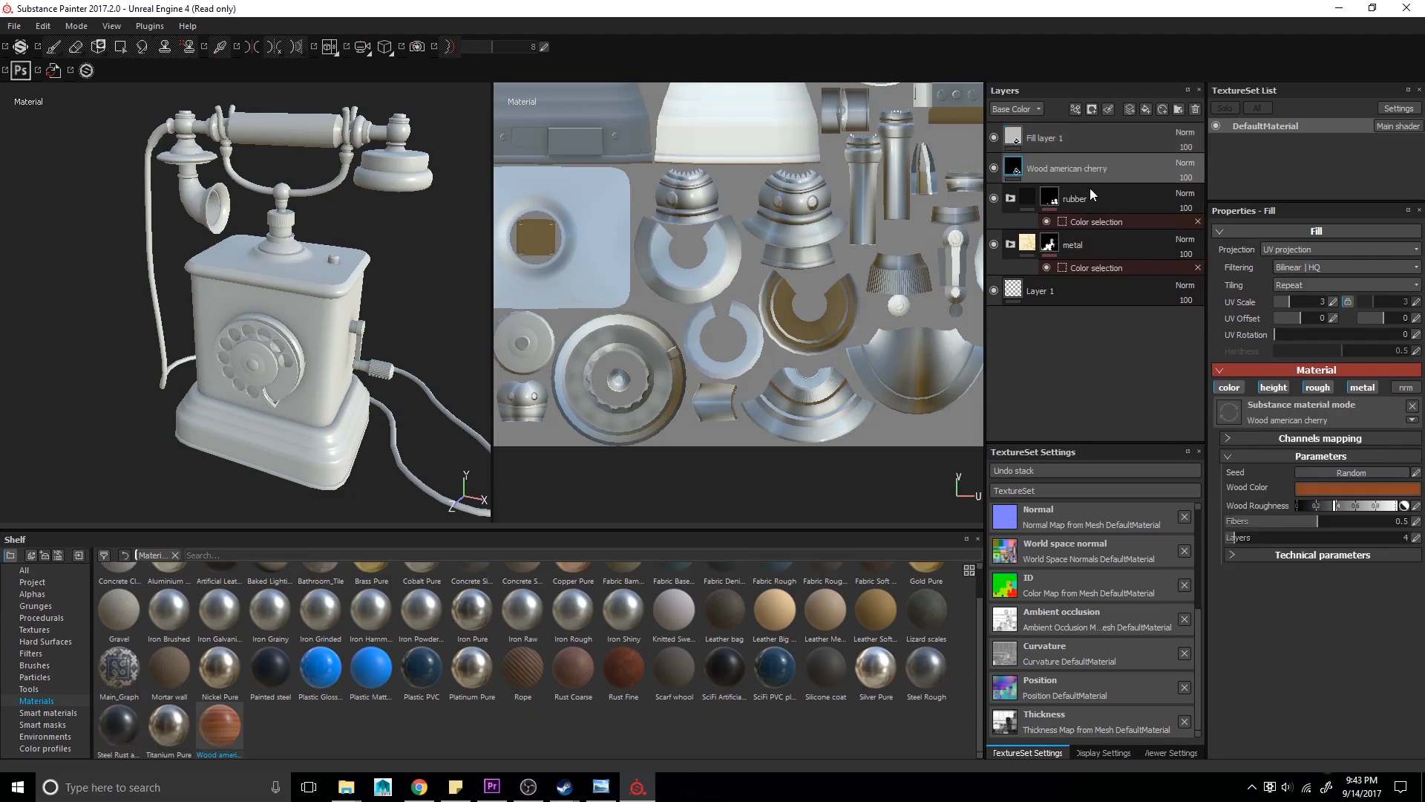
left_click(1079, 144)
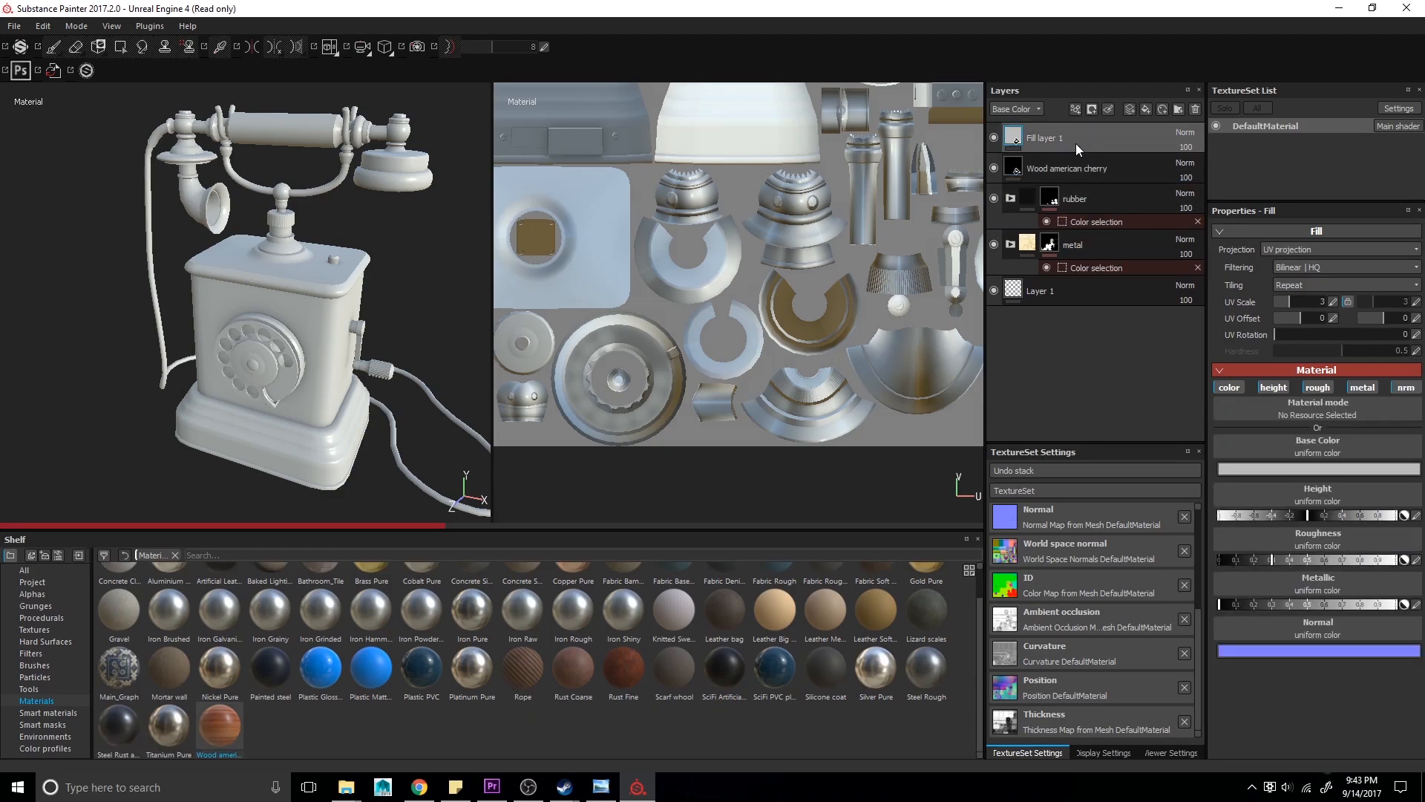
key("Delete")
- Set the wood layer's UV rotation to 90
middle_click_drag(410, 243, 468, 419, "alt")
right_click_drag(468, 419, 545, 408, "alt")
middle_click_drag(546, 408, 343, 341, "alt")
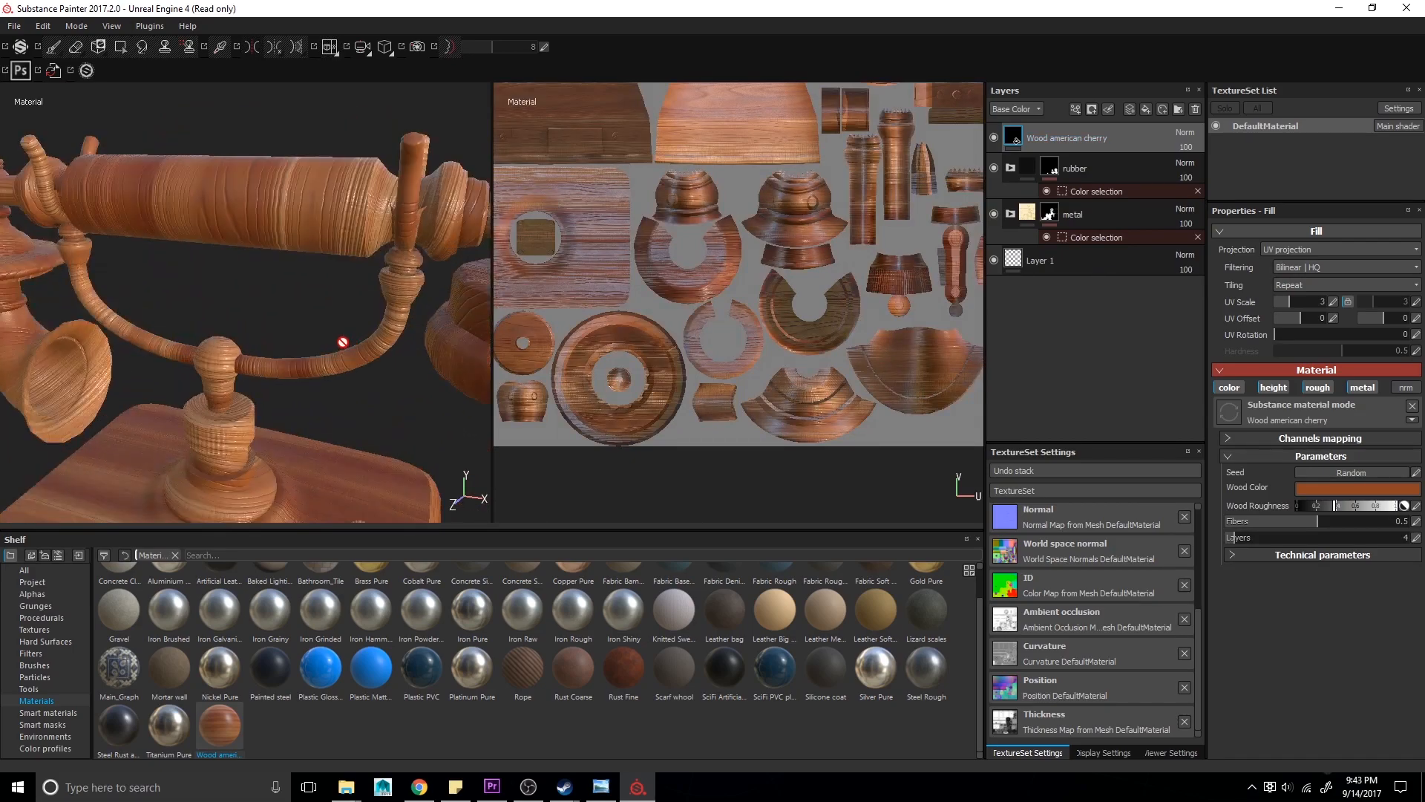
right_click_drag(344, 340, 445, 334, "alt")
left_click_drag(445, 334, 514, 318, "alt")
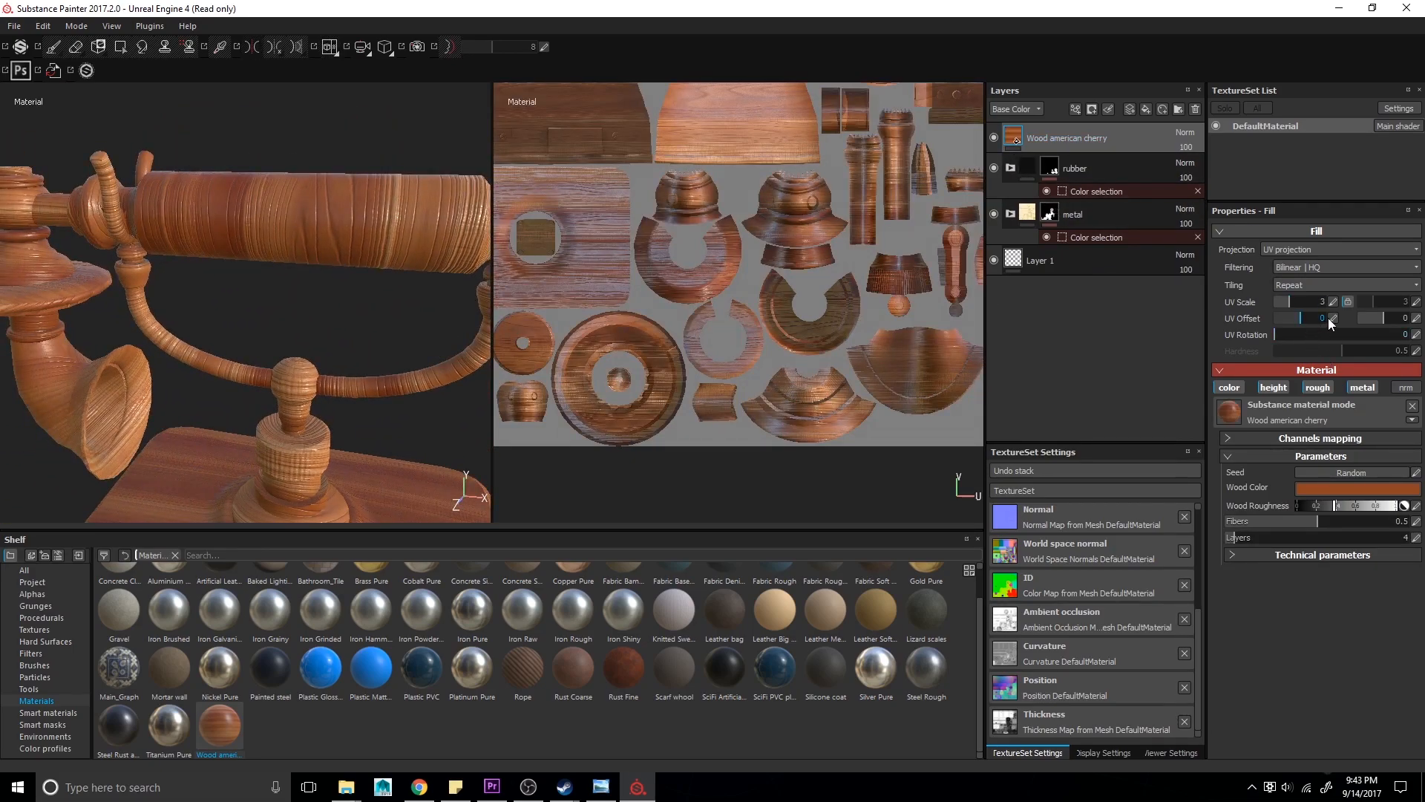
left_click(1418, 336)
type("90")
key("Return")
- Increase the wood layer's second UV scale value to about 102
left_click_drag(355, 417, 366, 411, "alt")
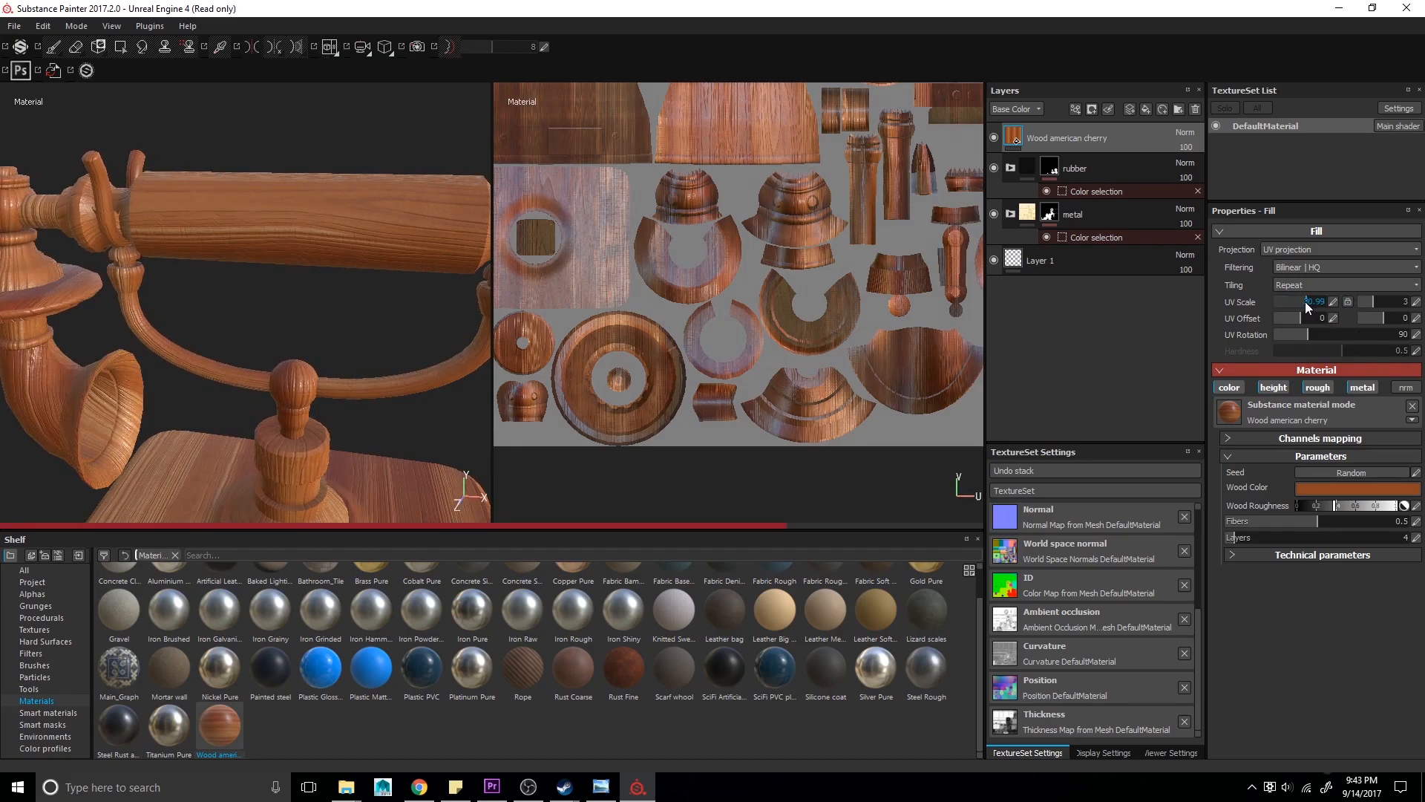
left_click_drag(1370, 305, 1383, 300)
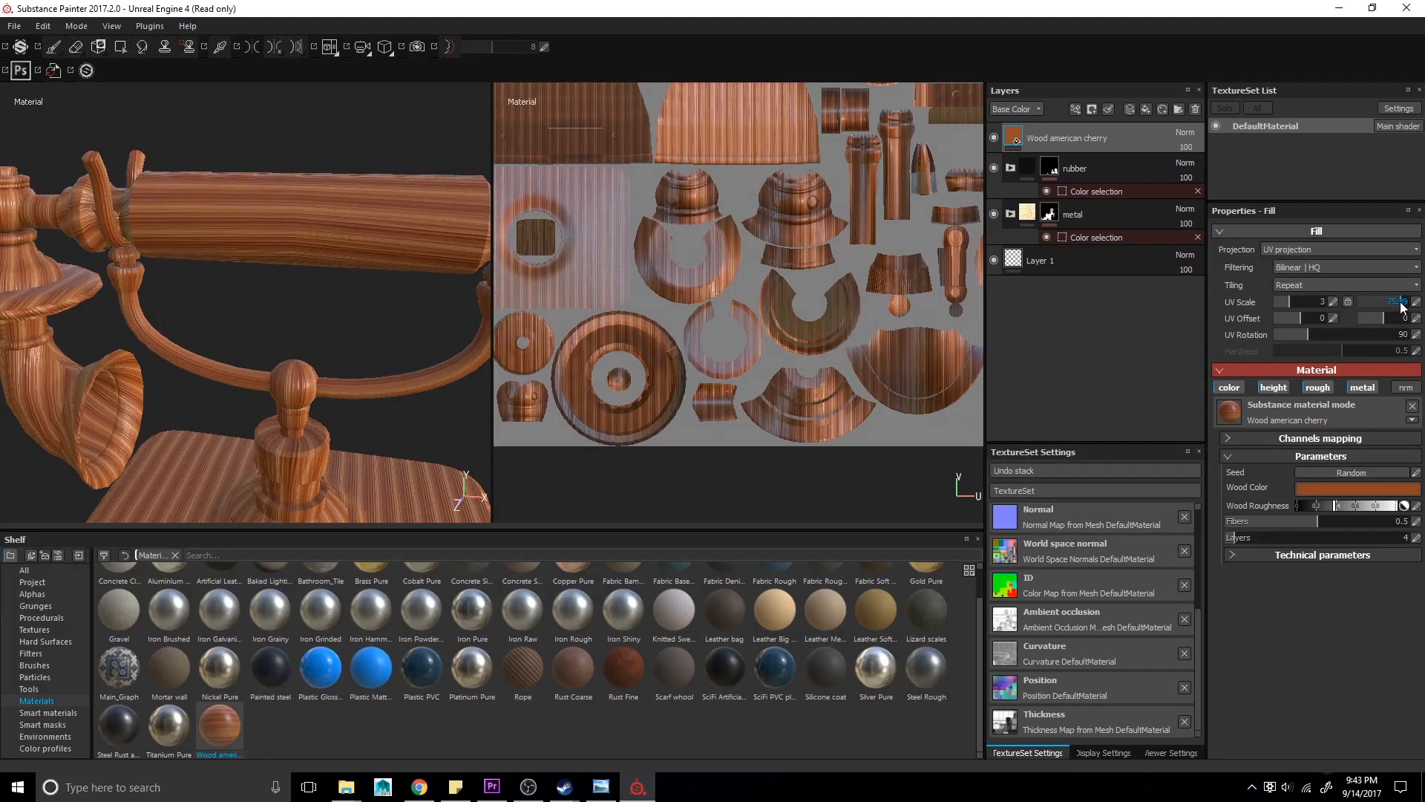
left_click_drag(433, 301, 365, 287, "alt")
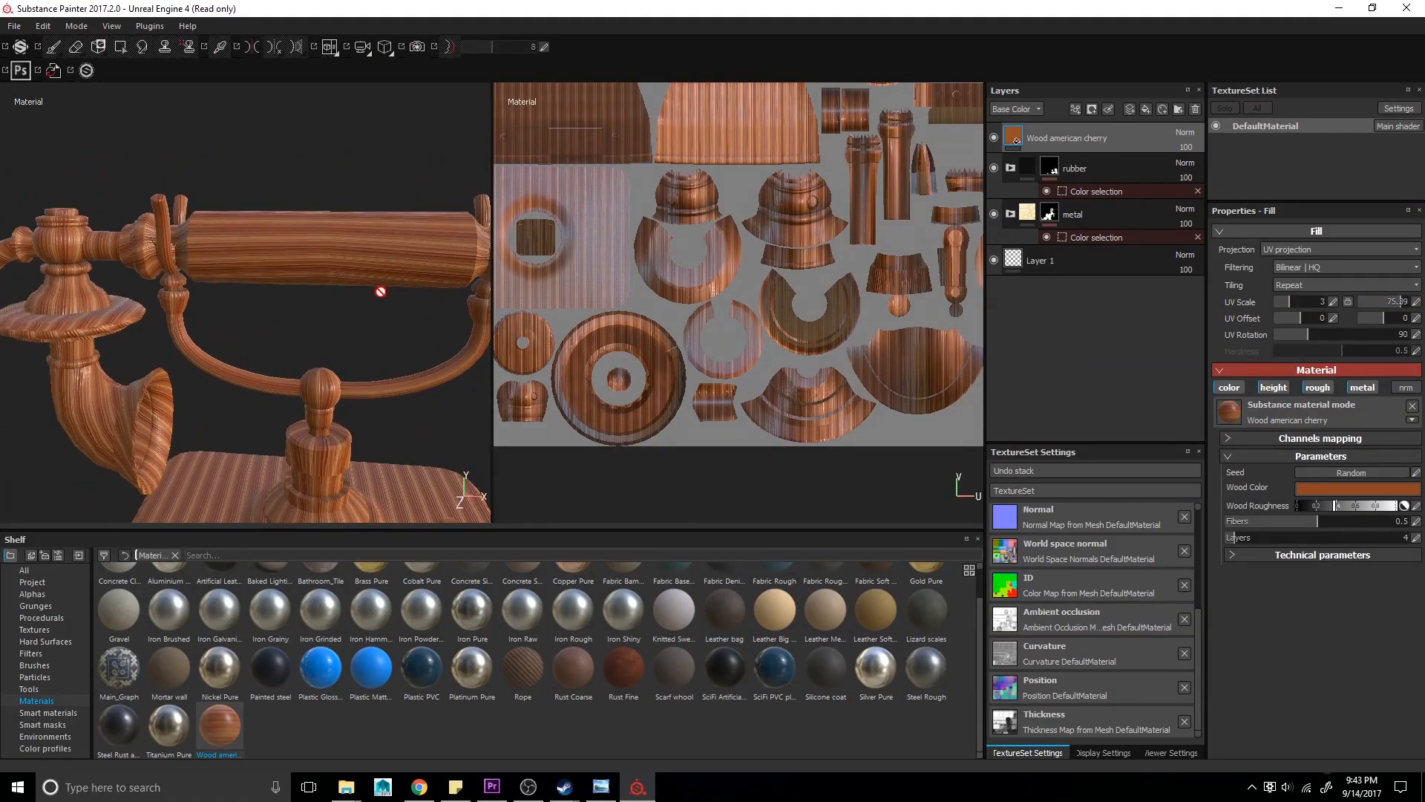
left_click_drag(1361, 305, 1406, 308)
middle_click_drag(928, 249, 757, 432, "alt")
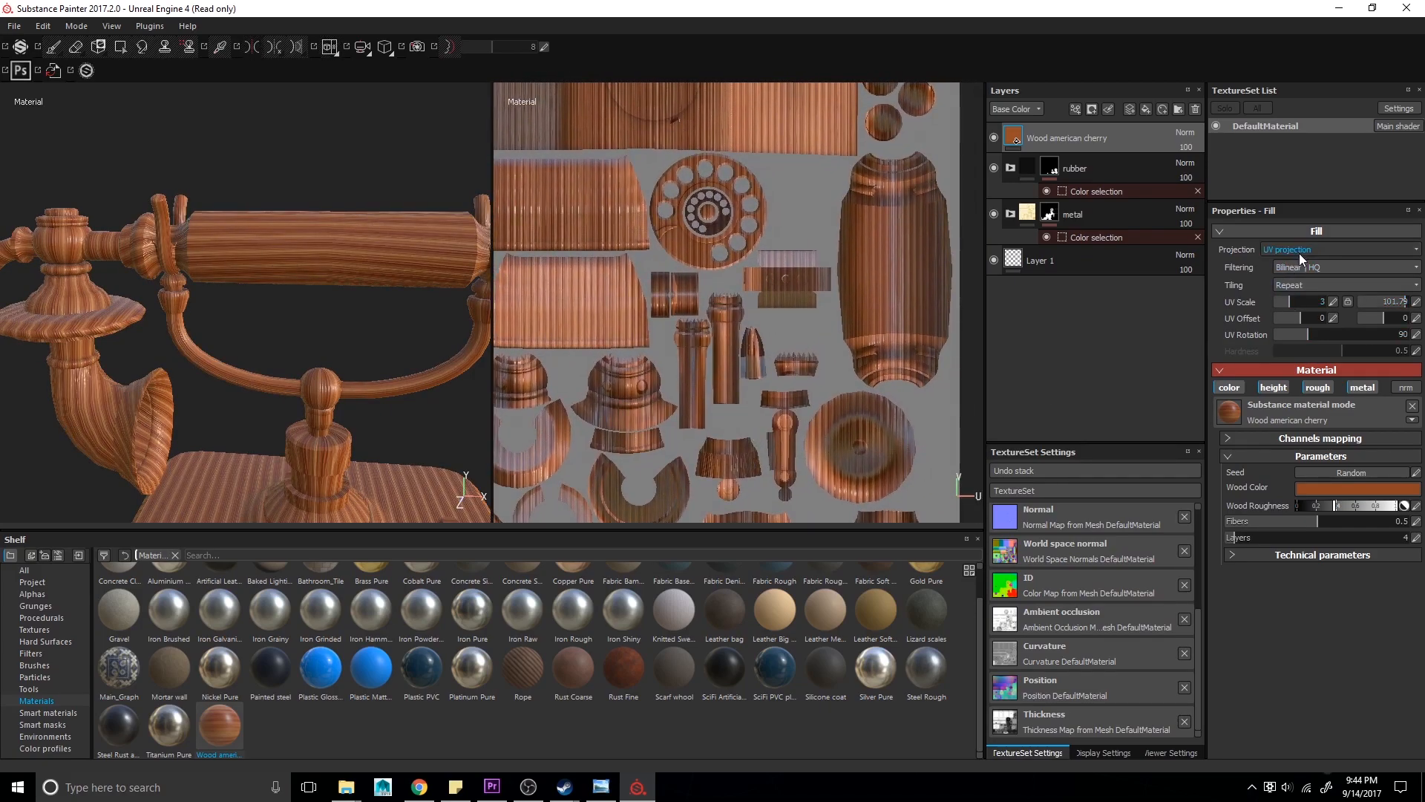
- Switch the wood layer to Tri-planar projection and set its UV rotation to 0
left_click(1298, 251)
left_click(1307, 270)
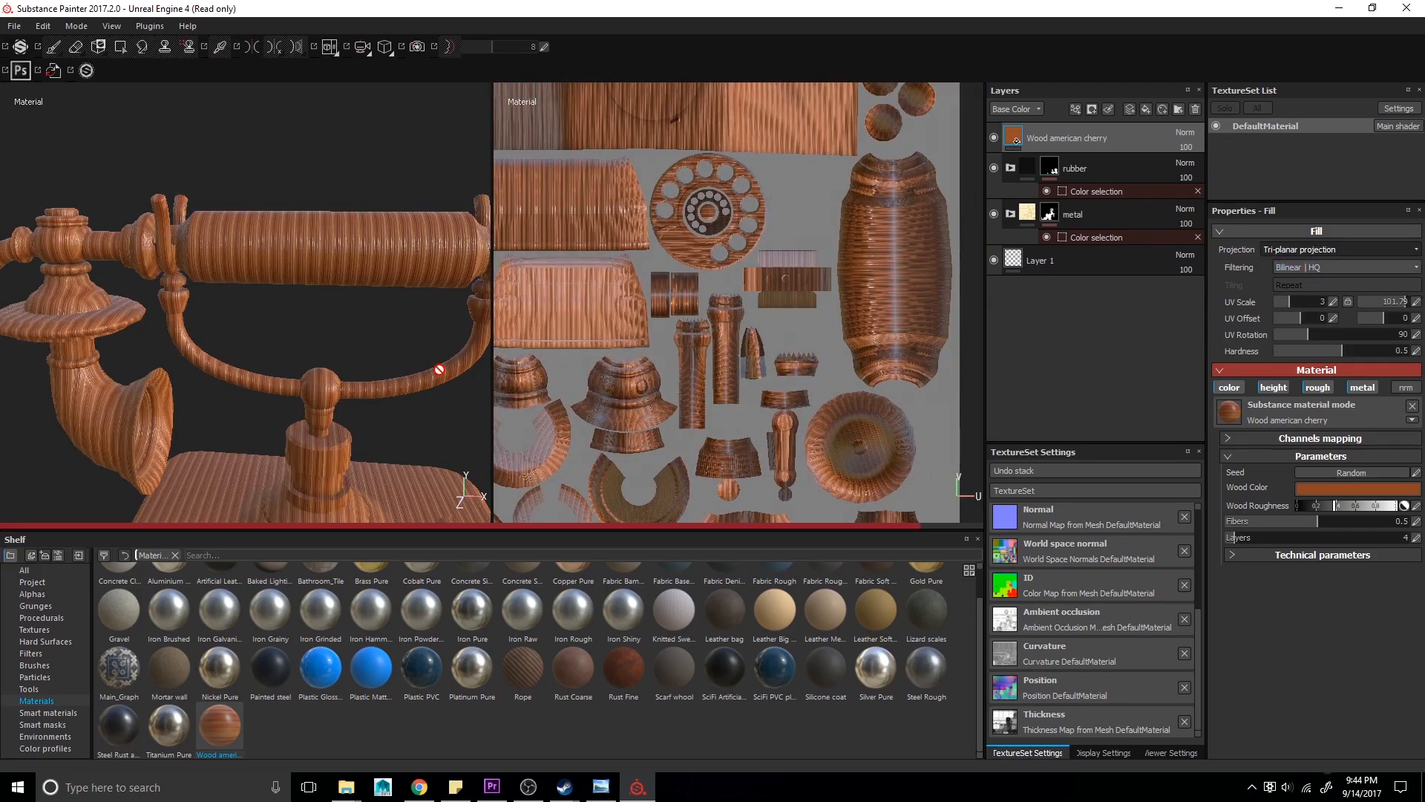
left_click(1413, 337)
type("0")
key("Return")
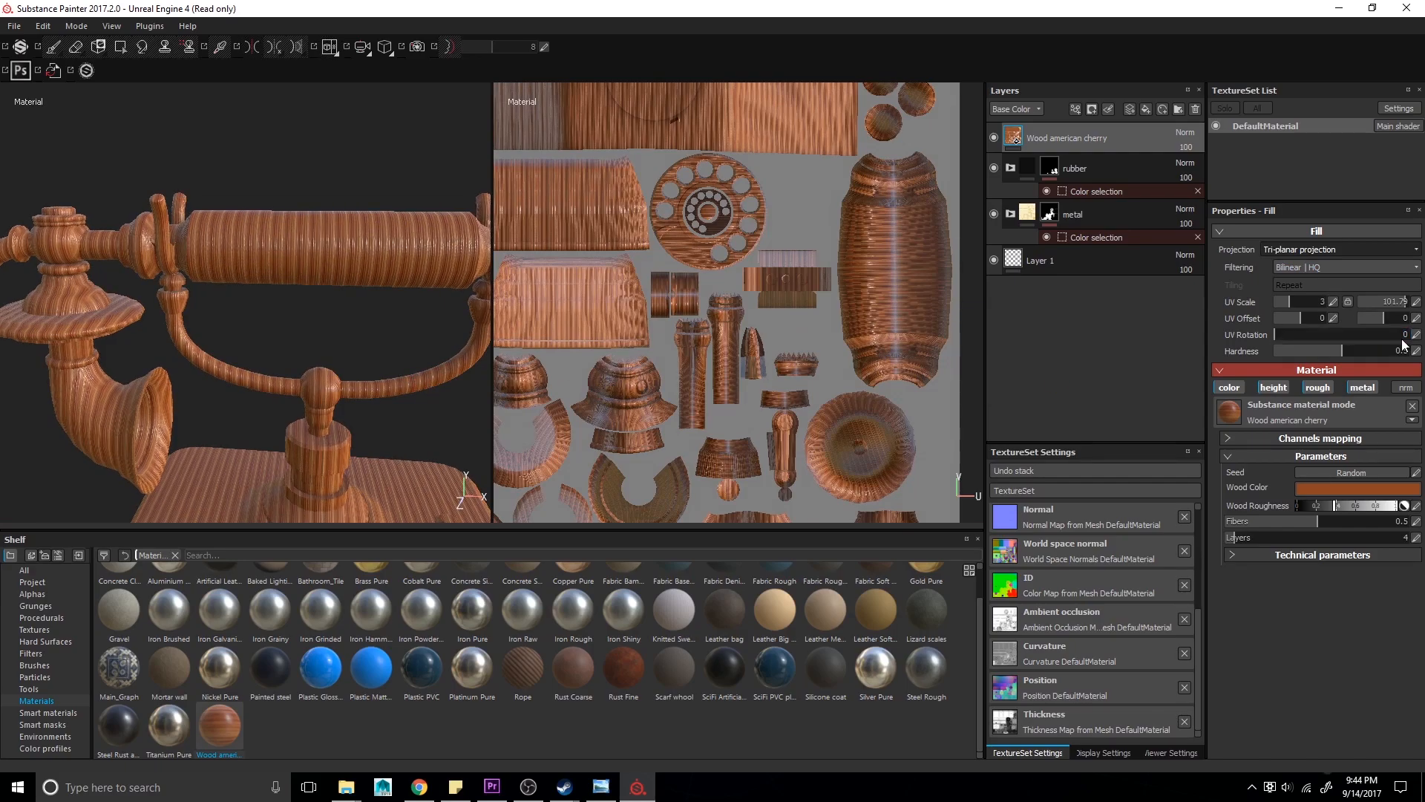
- Reduce the wood layer's second UV scale value to about 14.6
left_click_drag(461, 350, 314, 328, "alt")
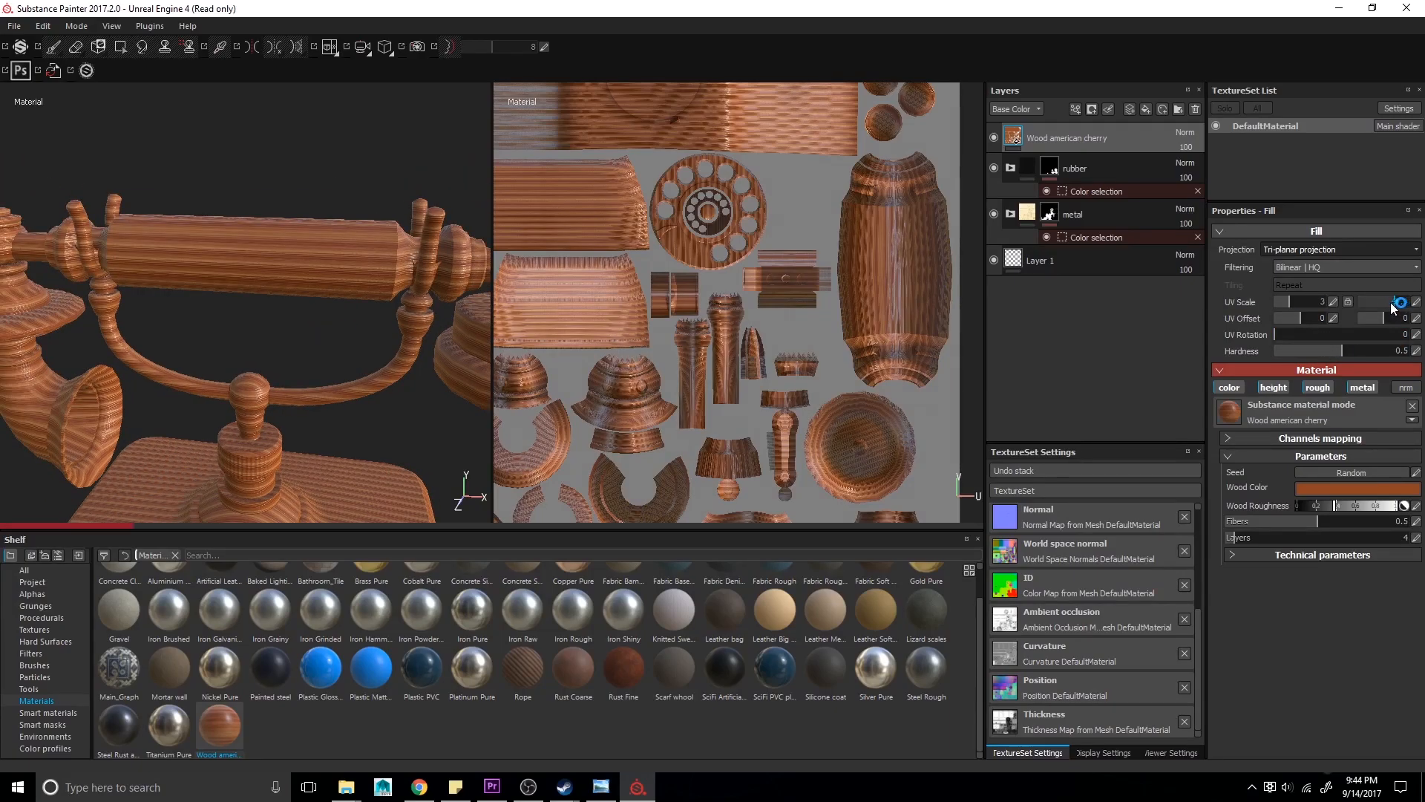
left_click_drag(1391, 303, 1376, 300)
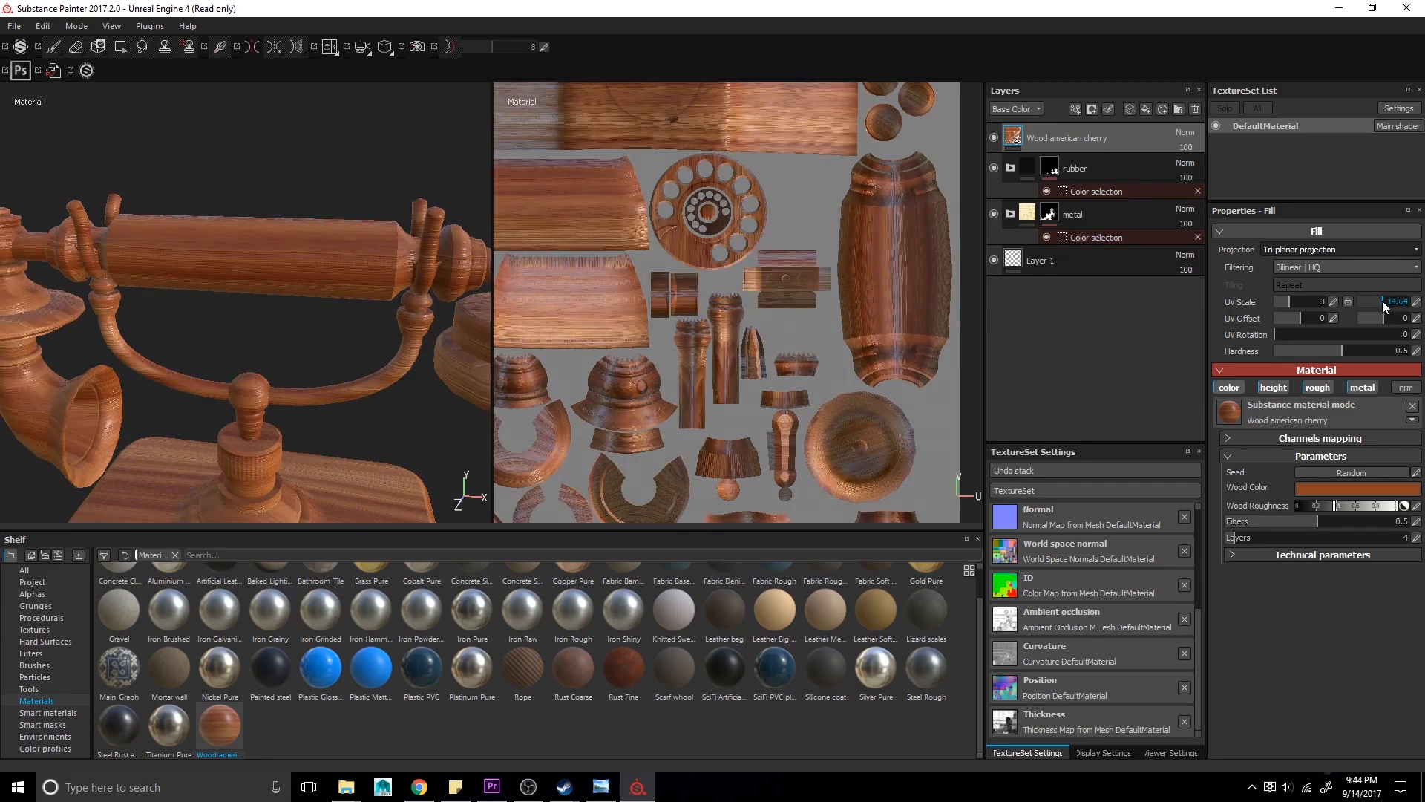
- Add a fill layer with a dark base color, disabling its height and roughness channels
left_click(1144, 110)
left_click(1272, 469)
left_click_drag(1221, 488, 1157, 523)
left_click(1357, 386)
left_click(1282, 389)
left_click(1318, 388)
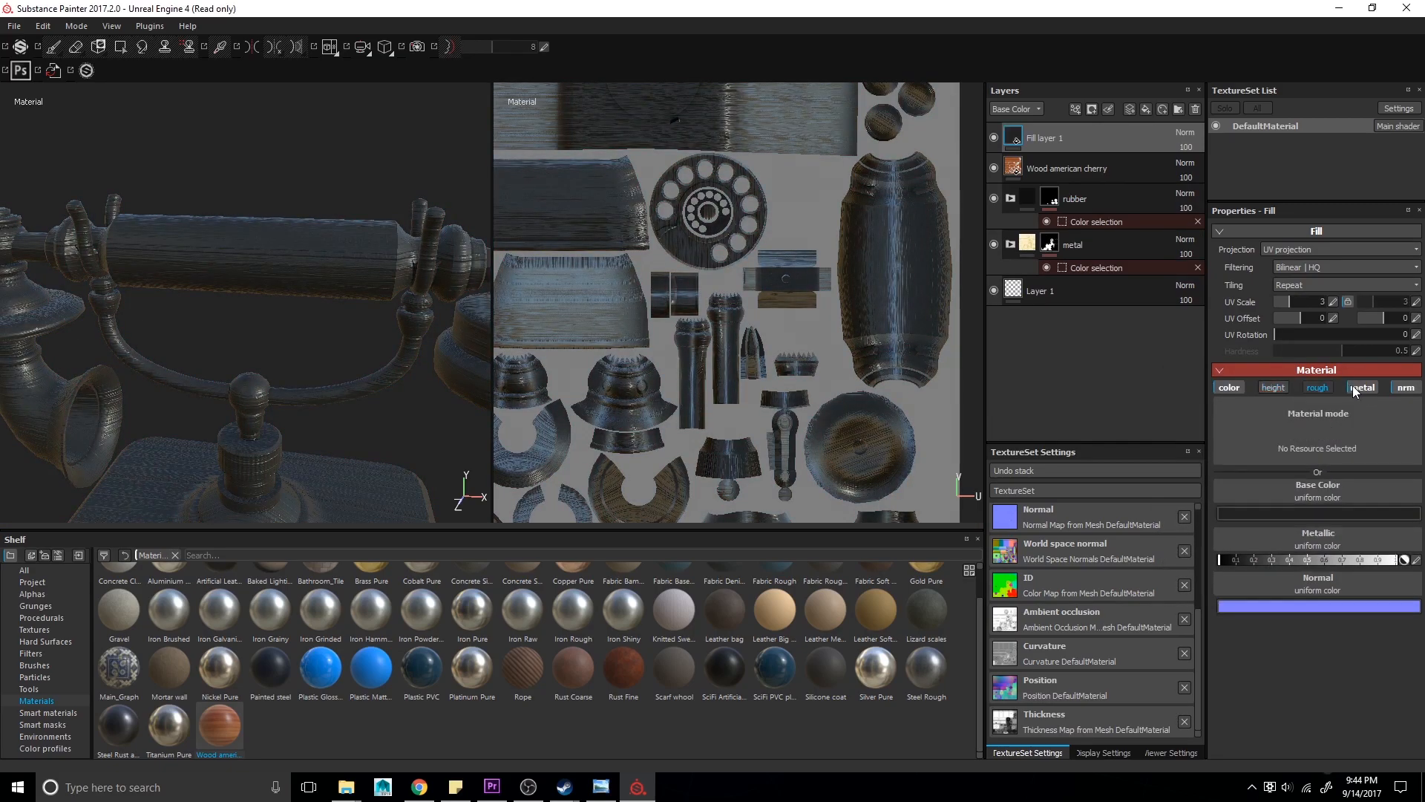
left_click(1362, 388)
- Group the new fill layer and the wood layer into a folder named woodenHandle
left_click(1127, 170)
key("ctrl+g")
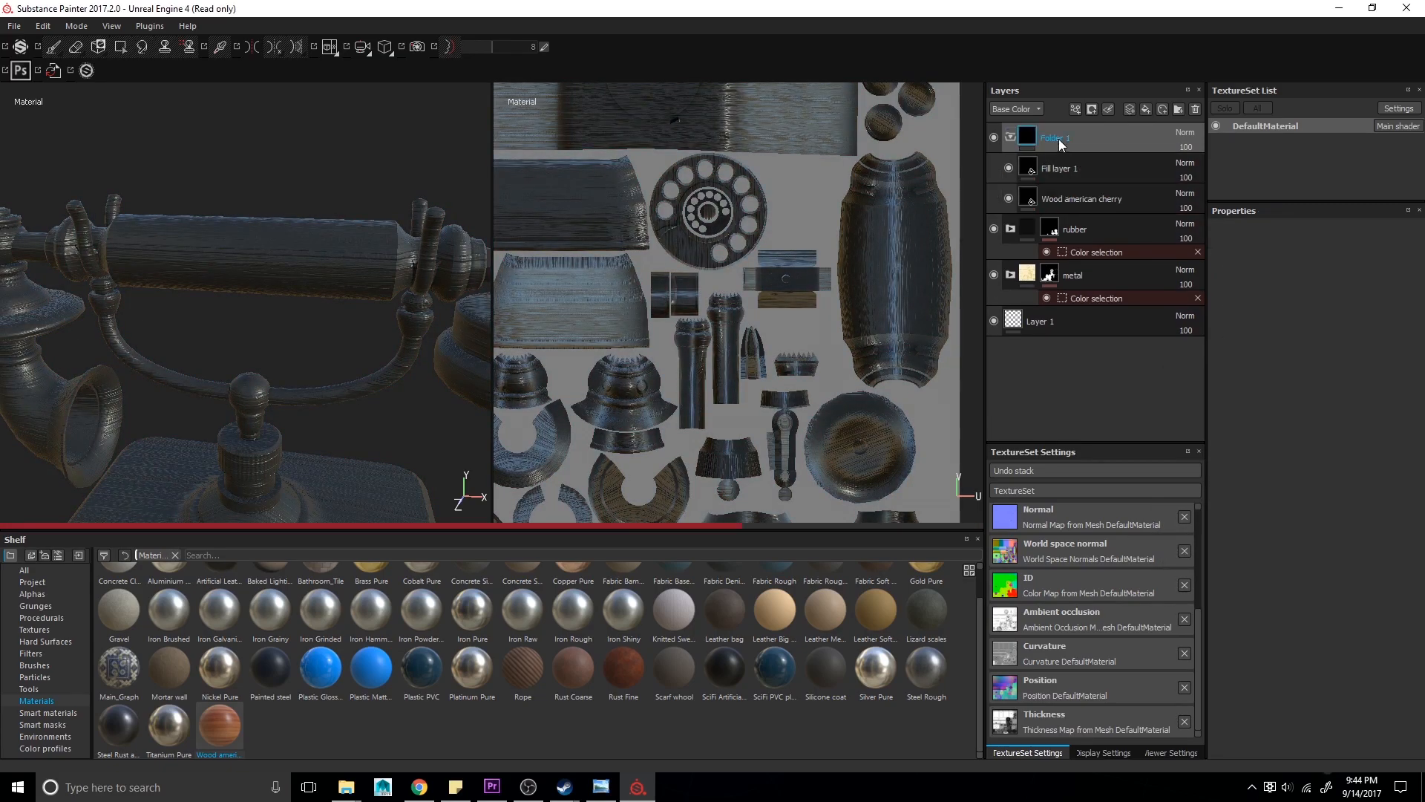
double_click(1062, 138)
type("woodenHandle")
key("Return")
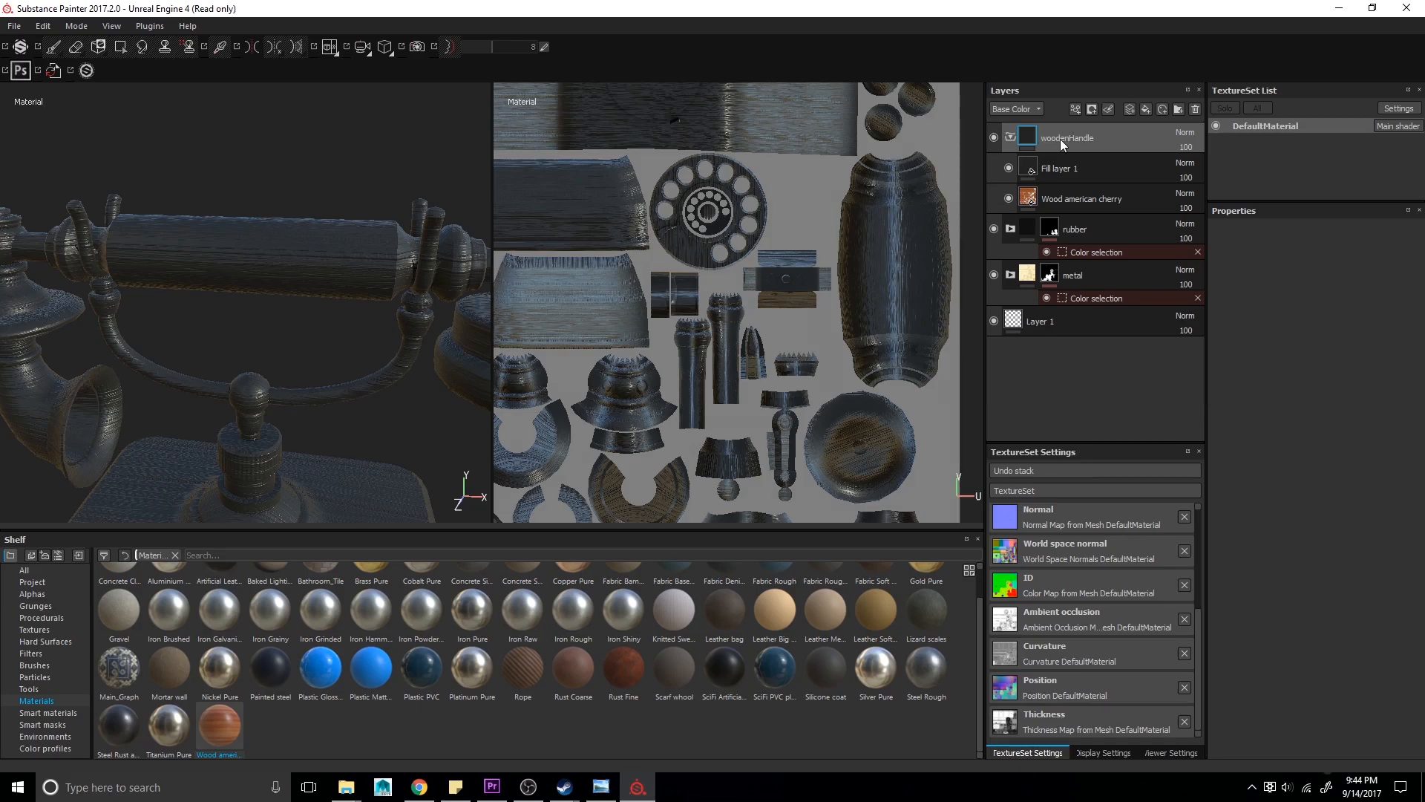
- Add a color selection mask to the woodenHandle folder and pick the handle's ID color on the model
right_click(1045, 139)
left_click(1094, 196)
left_click(1375, 348)
left_click(282, 234)
key("alt+Tab")
key("alt+Tab")
left_click_drag(183, 344, 137, 321, "alt")
right_click_drag(137, 322, 99, 292, "alt")
left_click_drag(99, 292, 282, 257, "alt")
key("alt+Tab")
key("alt+Tab")
- Enable roughness on the handle's fill layer and raise its roughness value
left_click(1061, 179)
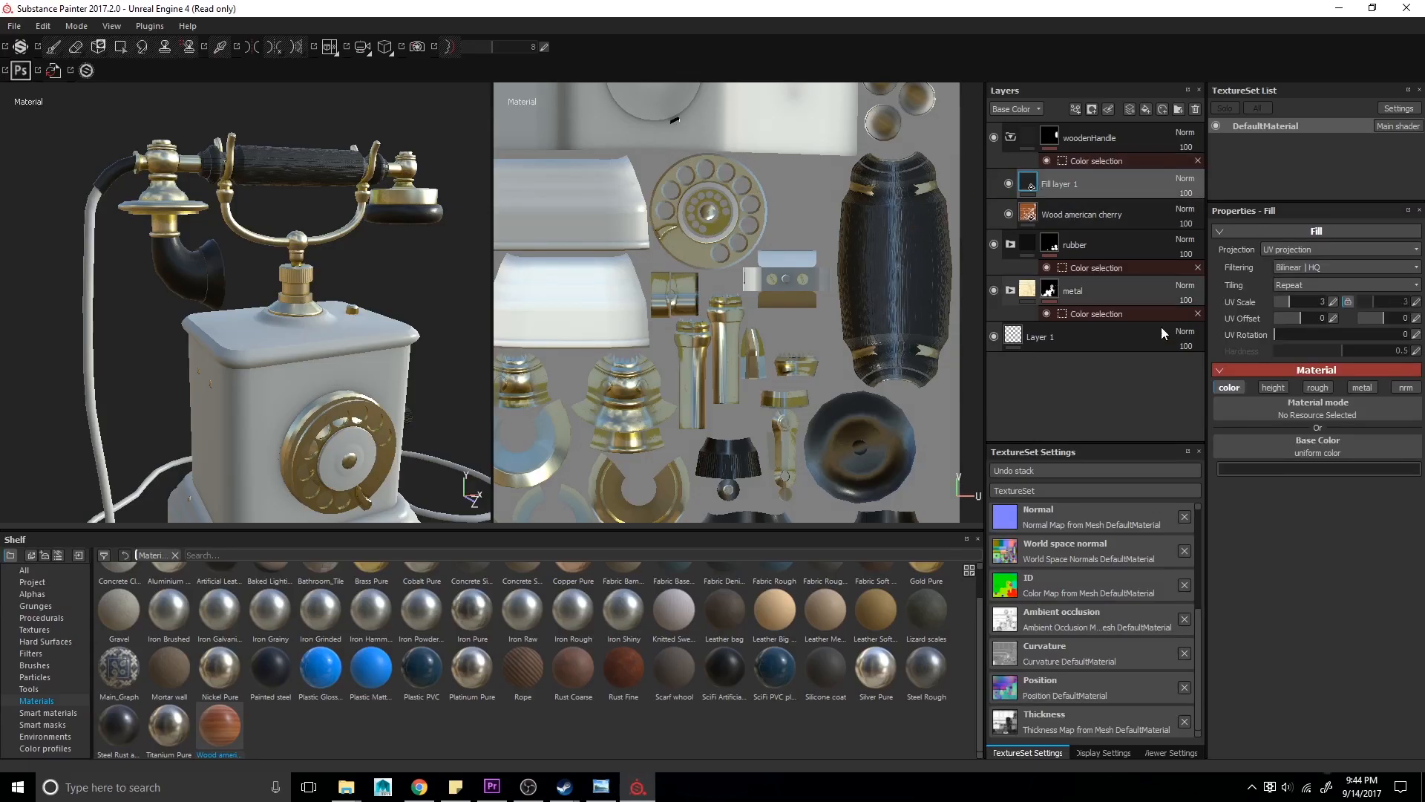
left_click(1312, 389)
left_click_drag(1267, 514, 1327, 519)
key("alt+Tab")
key("alt+Tab")
left_click_drag(416, 301, 186, 330, "alt")
- Set the wood layer's second UV scale value to 22.35
left_click(1081, 214)
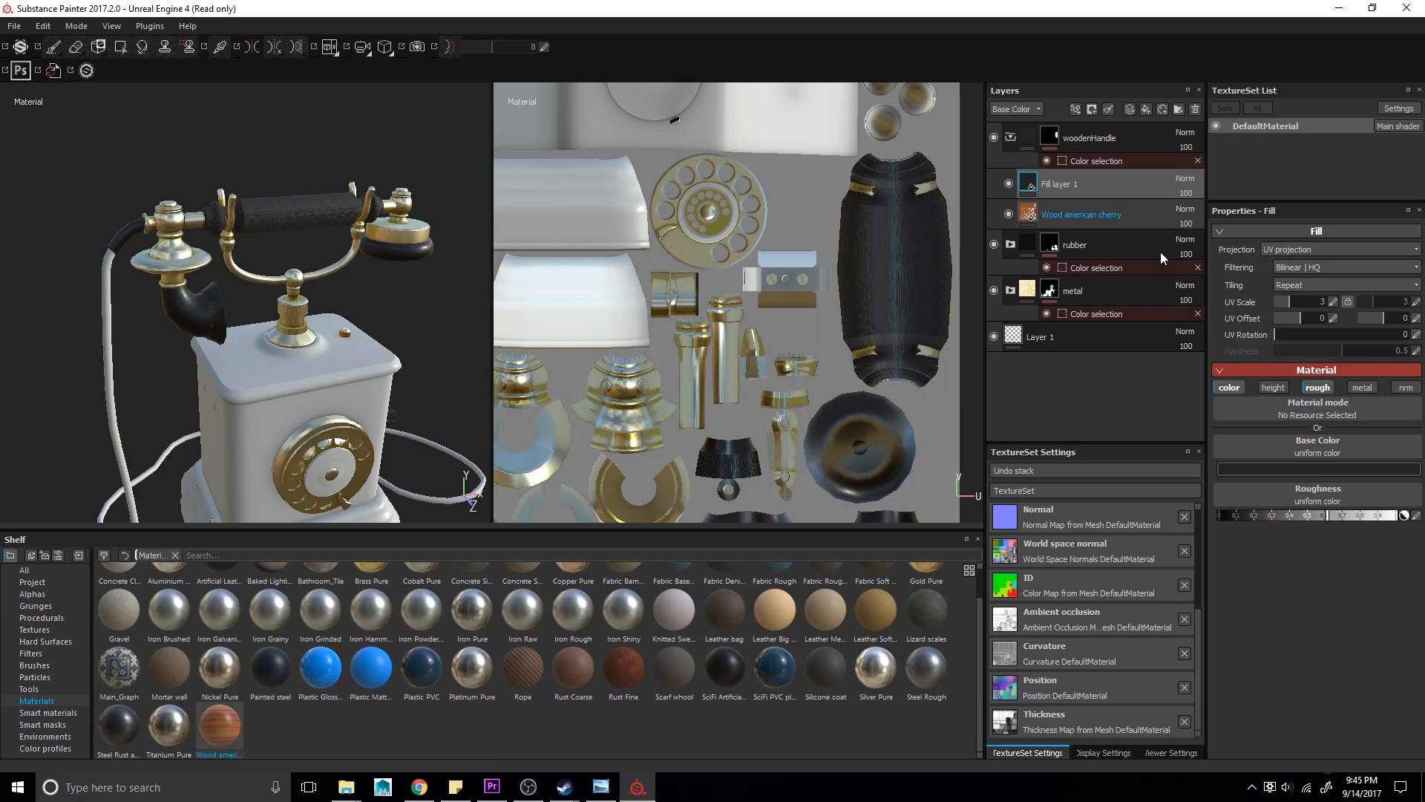
mouse_move(326, 299)
left_mouse_down("alt")
mouse_move(451, 286)
mouse_move(407, 260)
mouse_move(445, 286)
mouse_move(199, 330)
mouse_move(245, 338)
left_mouse_up("alt")
scroll(452, 287, "up", 3)
key("alt+Tab")
key("alt+Tab")
left_click(1405, 302)
type("22.35")
key("Return")
left_click_drag(303, 423, 356, 268, "alt")
- Add the Knitted Sweater material as a new layer on top of the layer stack
left_click(1014, 139)
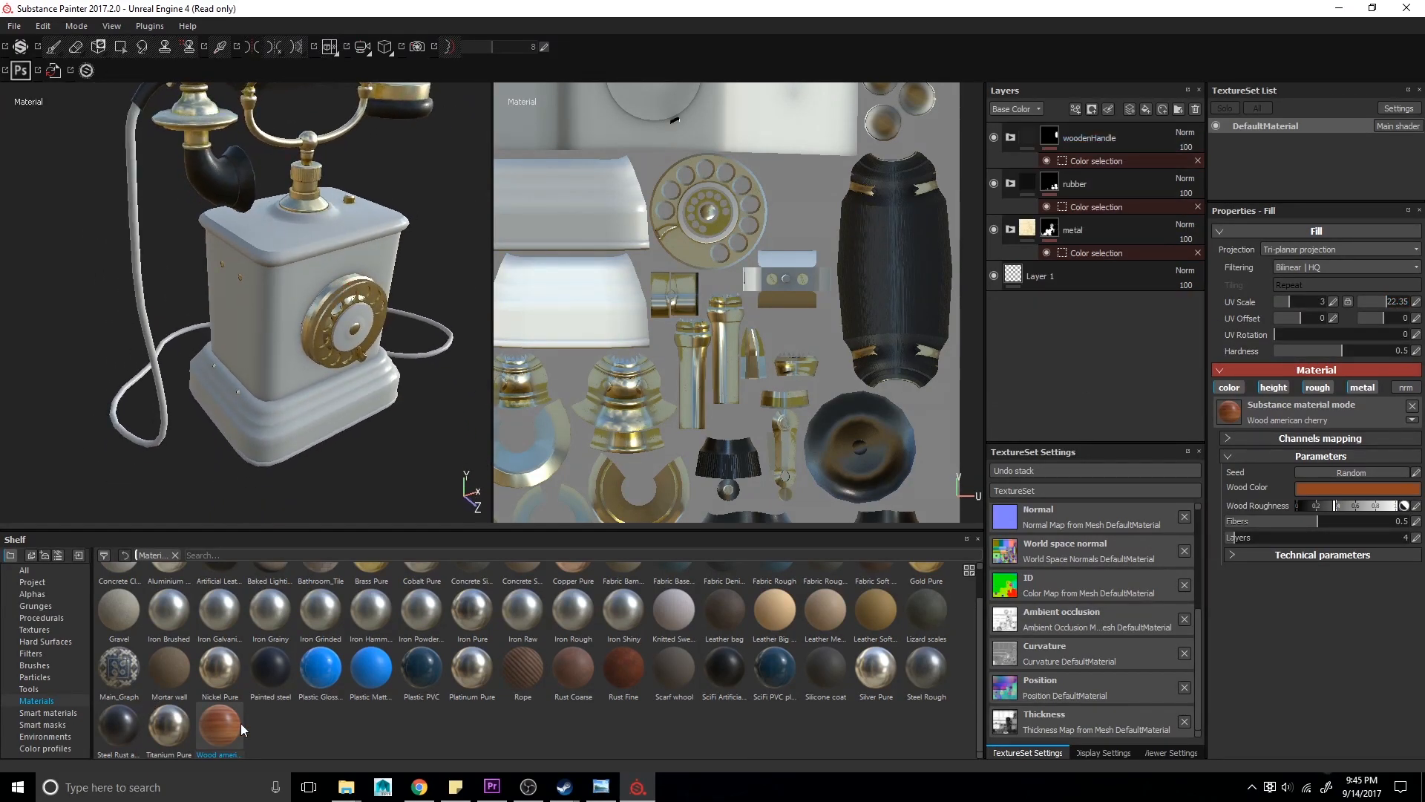
scroll(347, 740, "up", 1)
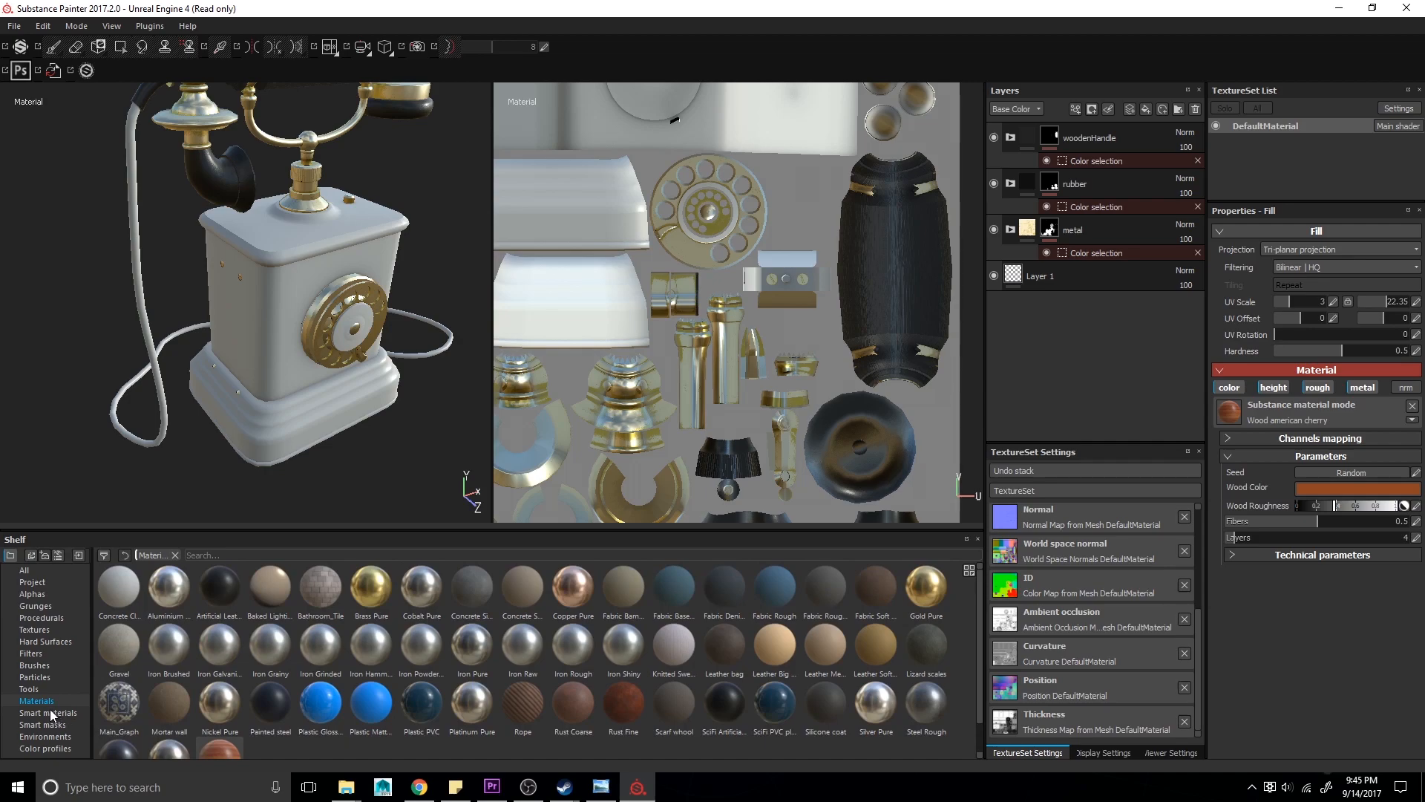
left_click_drag(673, 644, 1093, 127)
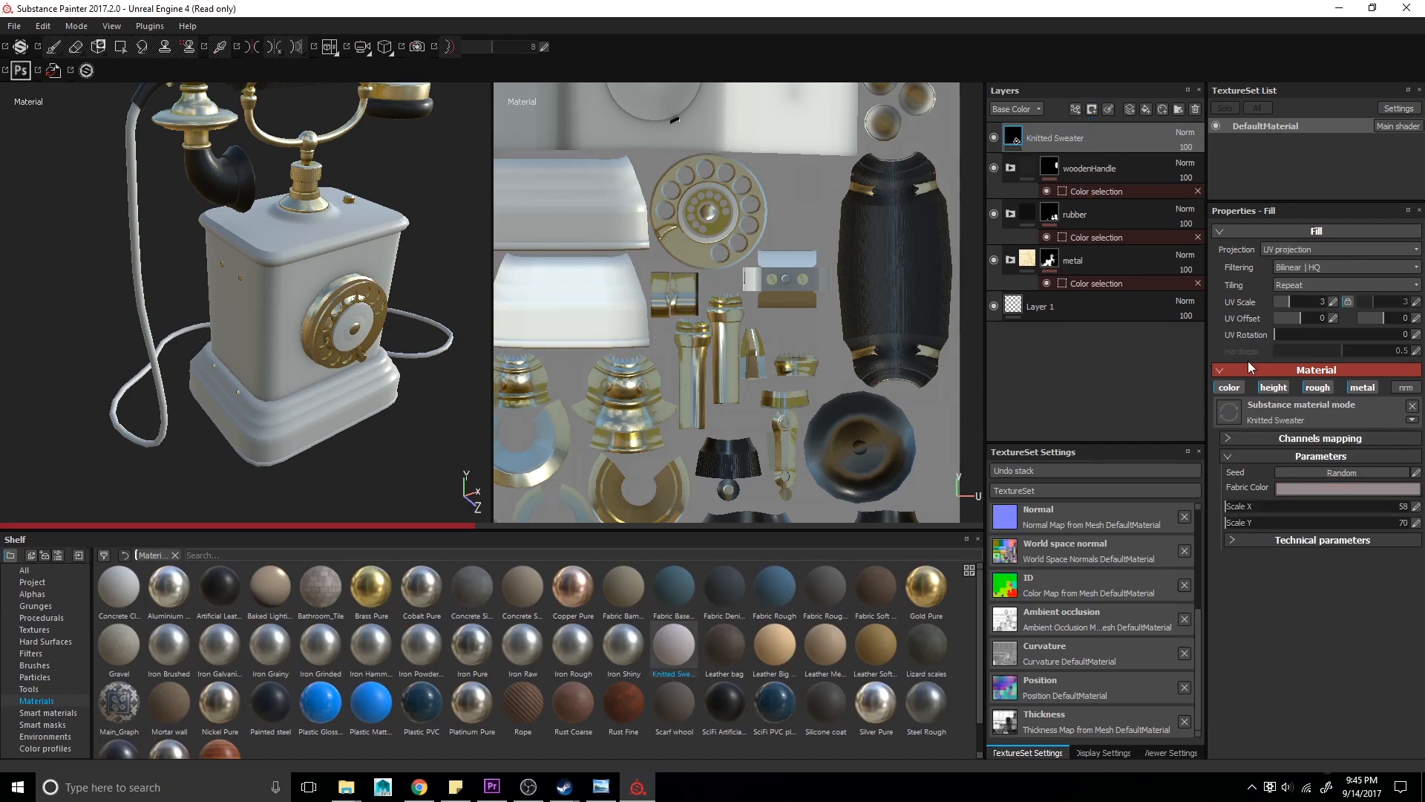
- Set the Knitted Sweater layer's fabric color to a dark gray
left_click(1330, 491)
left_click_drag(1149, 476, 1345, 433)
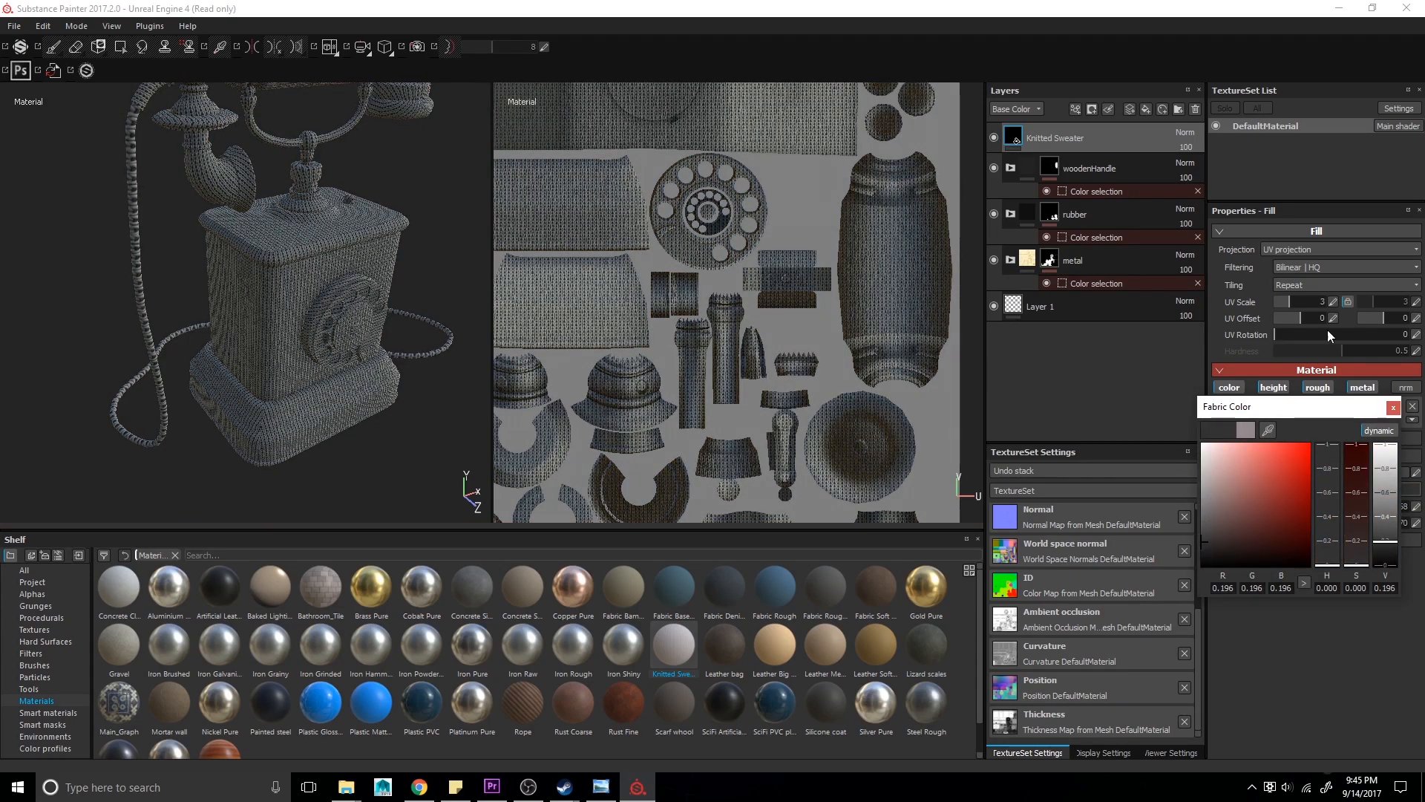
left_click(1393, 408)
- Set the sweater layer's UV rotation to 90 and its UV scale to about 23.12
right_click_drag(461, 294, 258, 306, "alt")
middle_click_drag(258, 306, 280, 394, "alt")
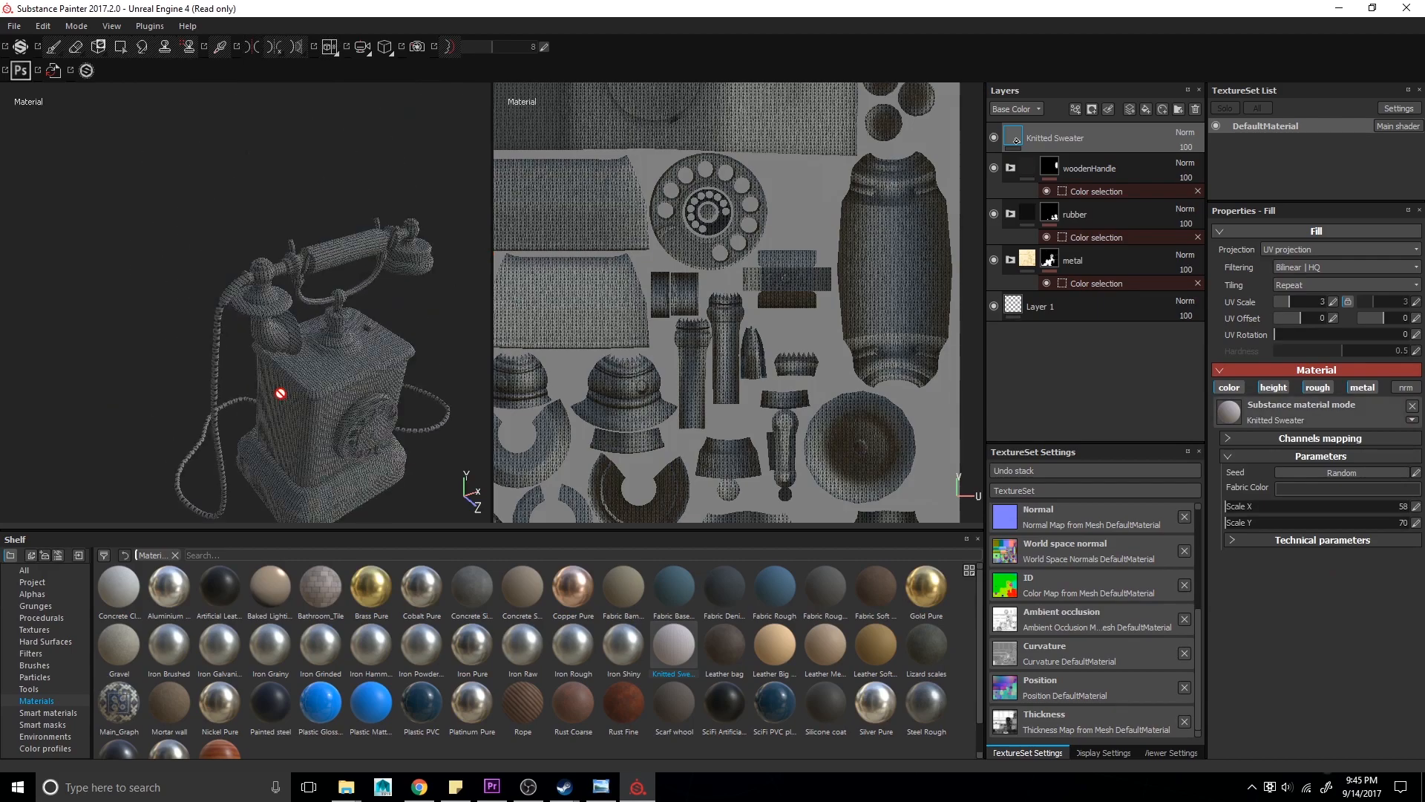
right_click_drag(280, 394, 434, 373, "alt")
left_click(1417, 336)
type("90")
key("Return")
left_click_drag(1311, 300, 1303, 300)
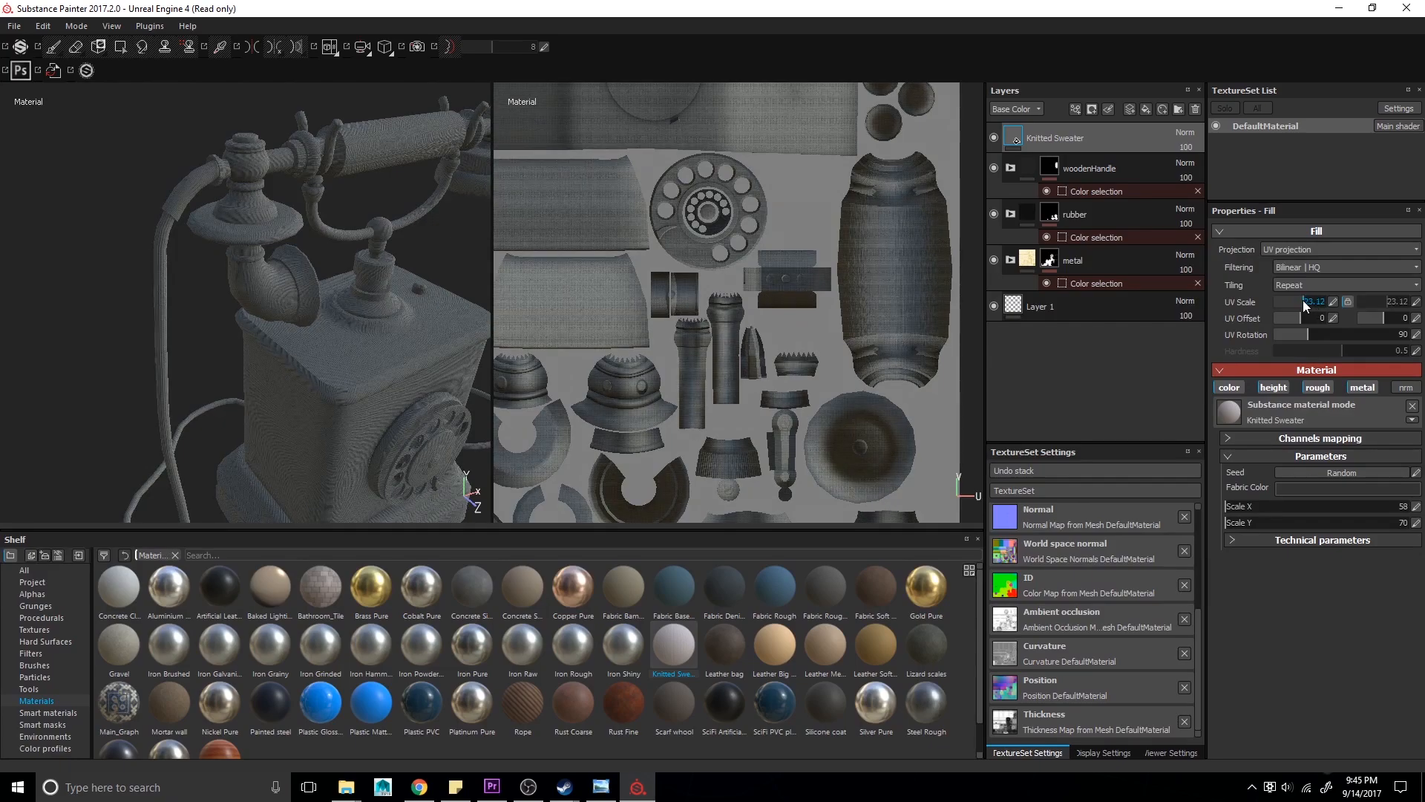
- Set the sweater's fabric color to almost black
left_click(1307, 487)
left_click_drag(1272, 503, 1192, 563)
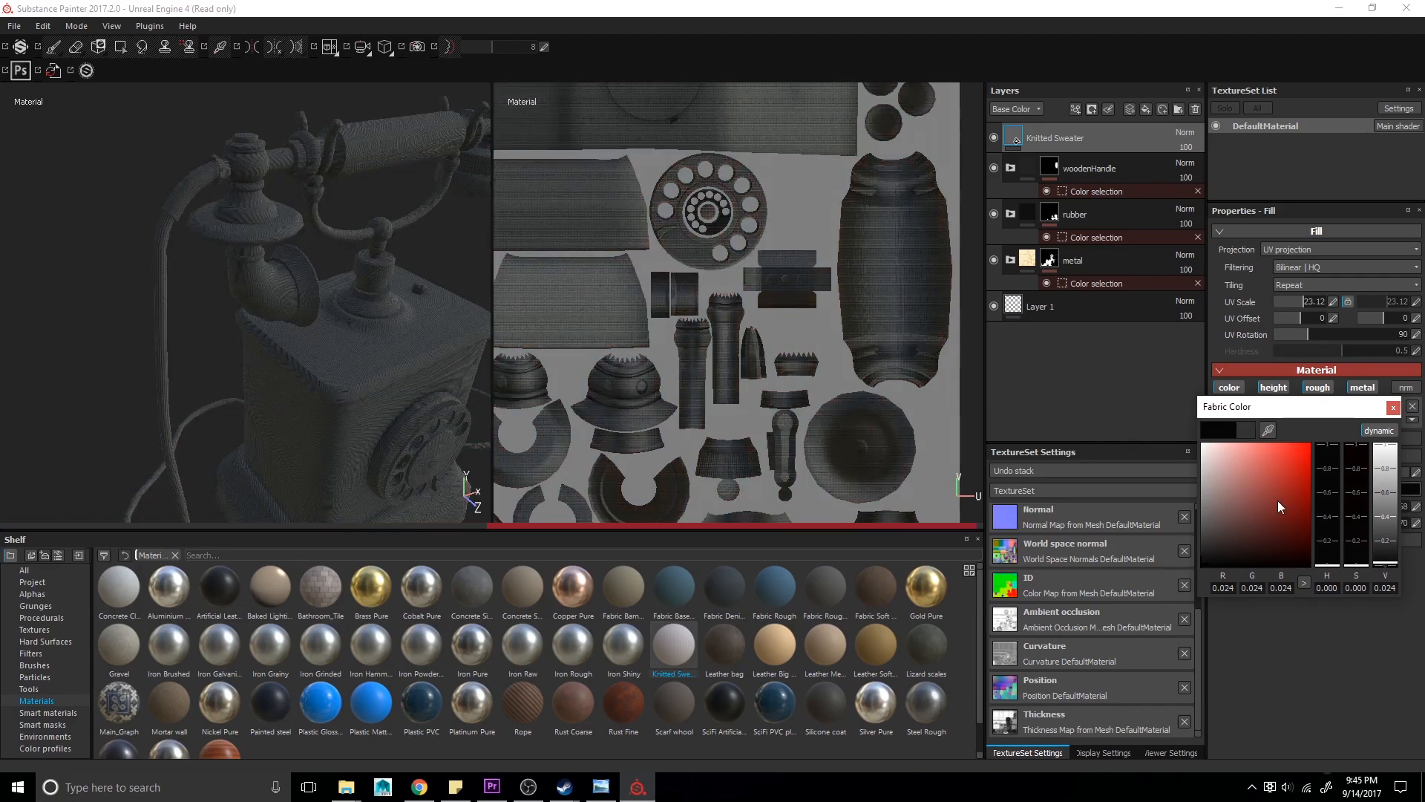
left_click(1393, 406)
- Group the sweater layer into a new folder and rename the folder cord
key("ctrl+g")
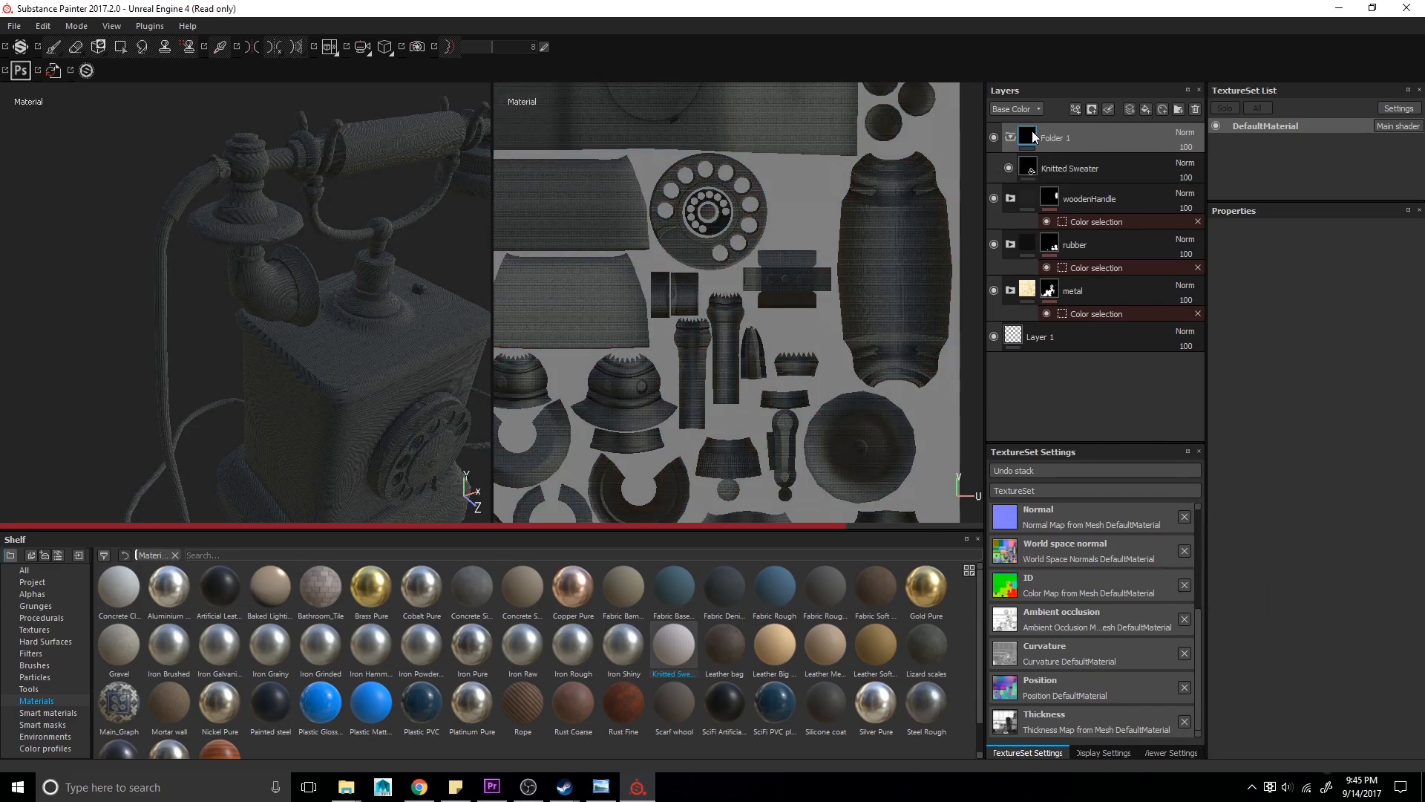
double_click(1050, 138)
type("cord")
key("Return")
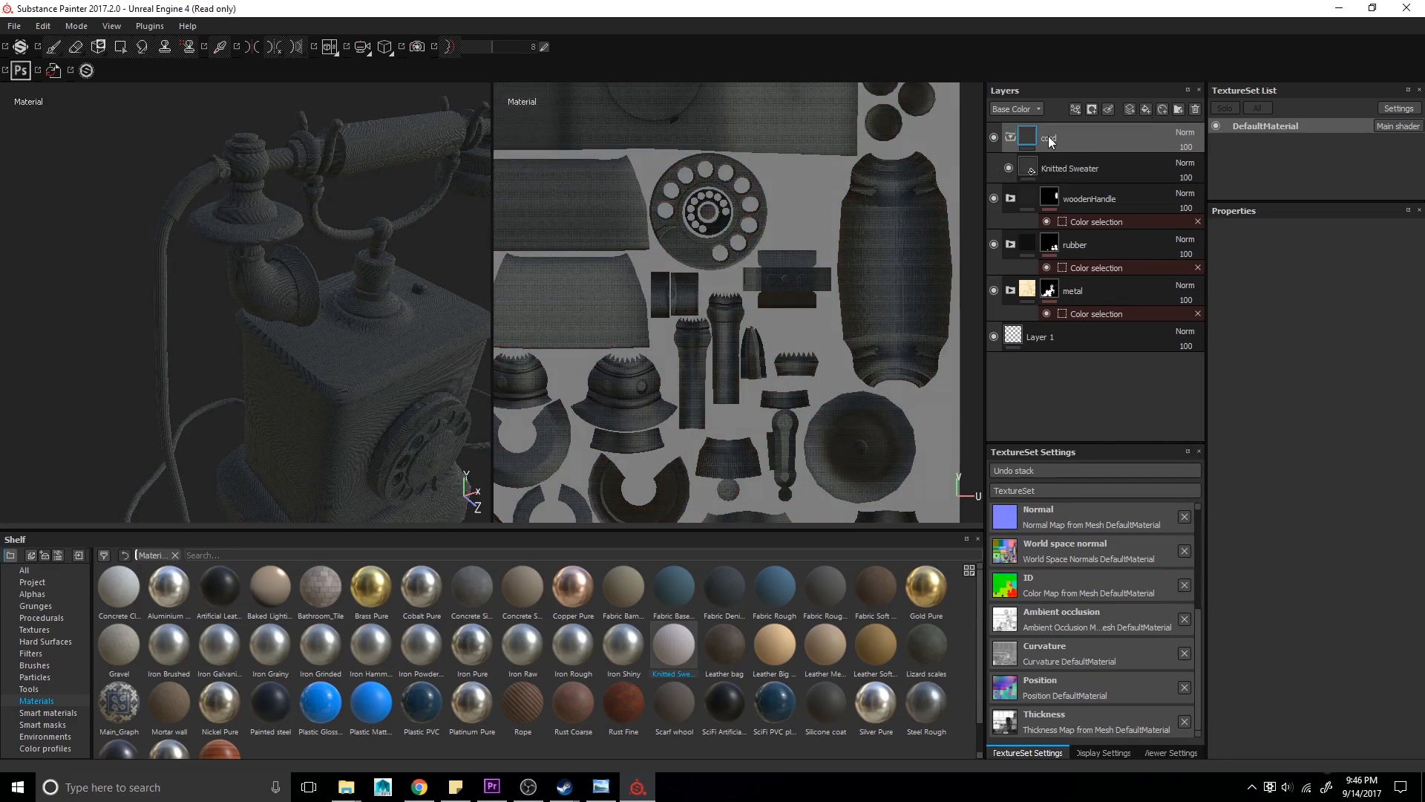
- Add a color selection mask to the cord folder and pick the cord's ID color on the model
left_click(1085, 167)
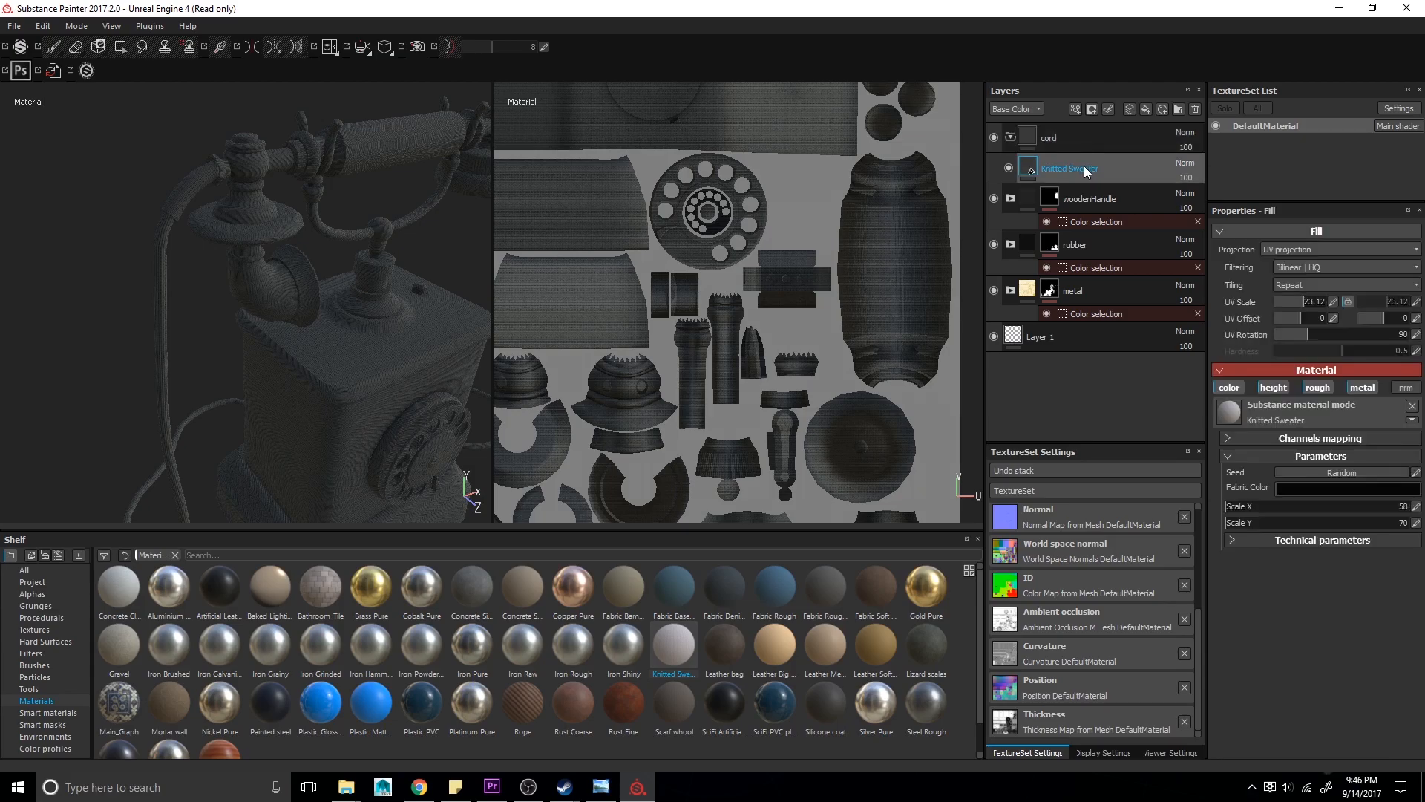
right_click(1032, 138)
left_click(1093, 190)
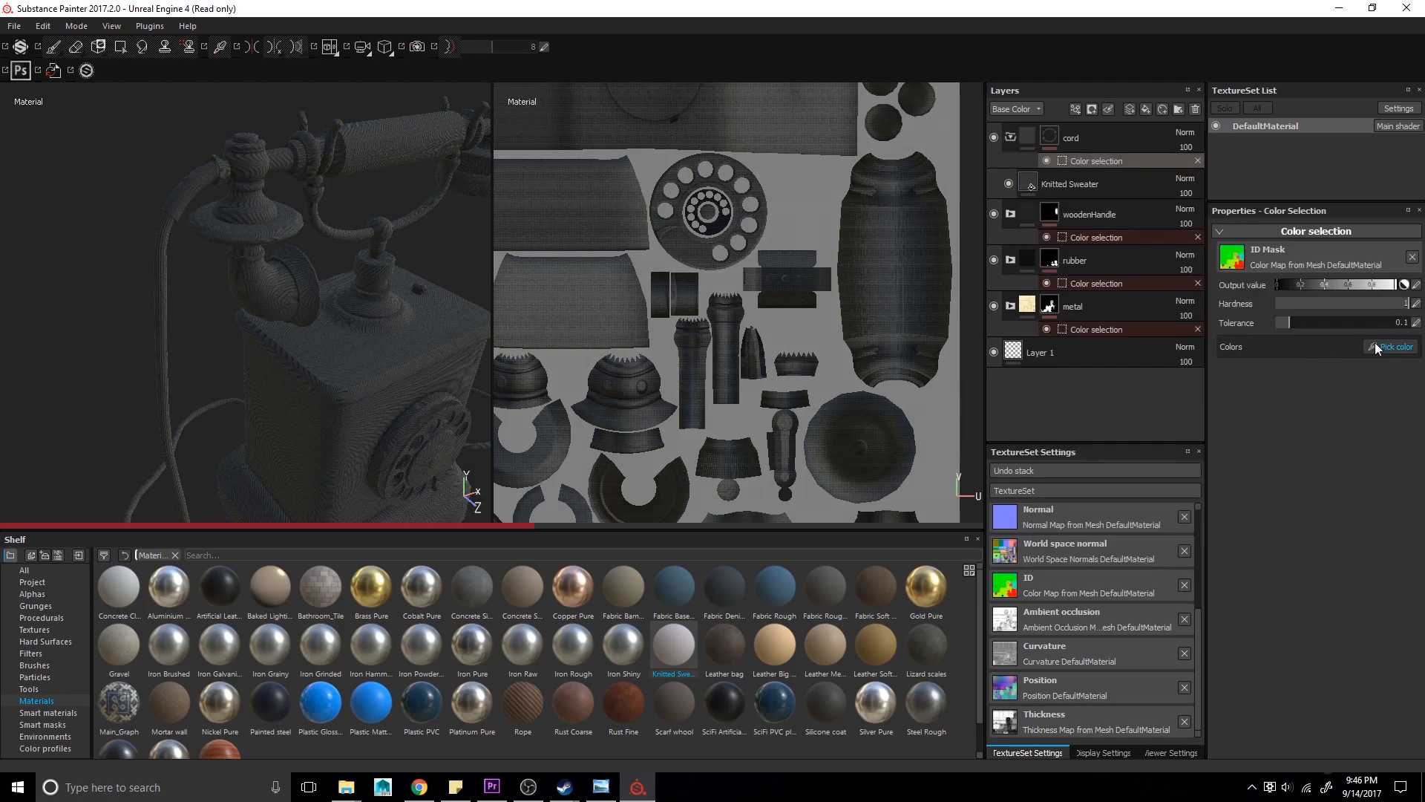
left_click(1376, 347)
left_click(159, 262)
left_click_drag(319, 434, 332, 317, "alt")
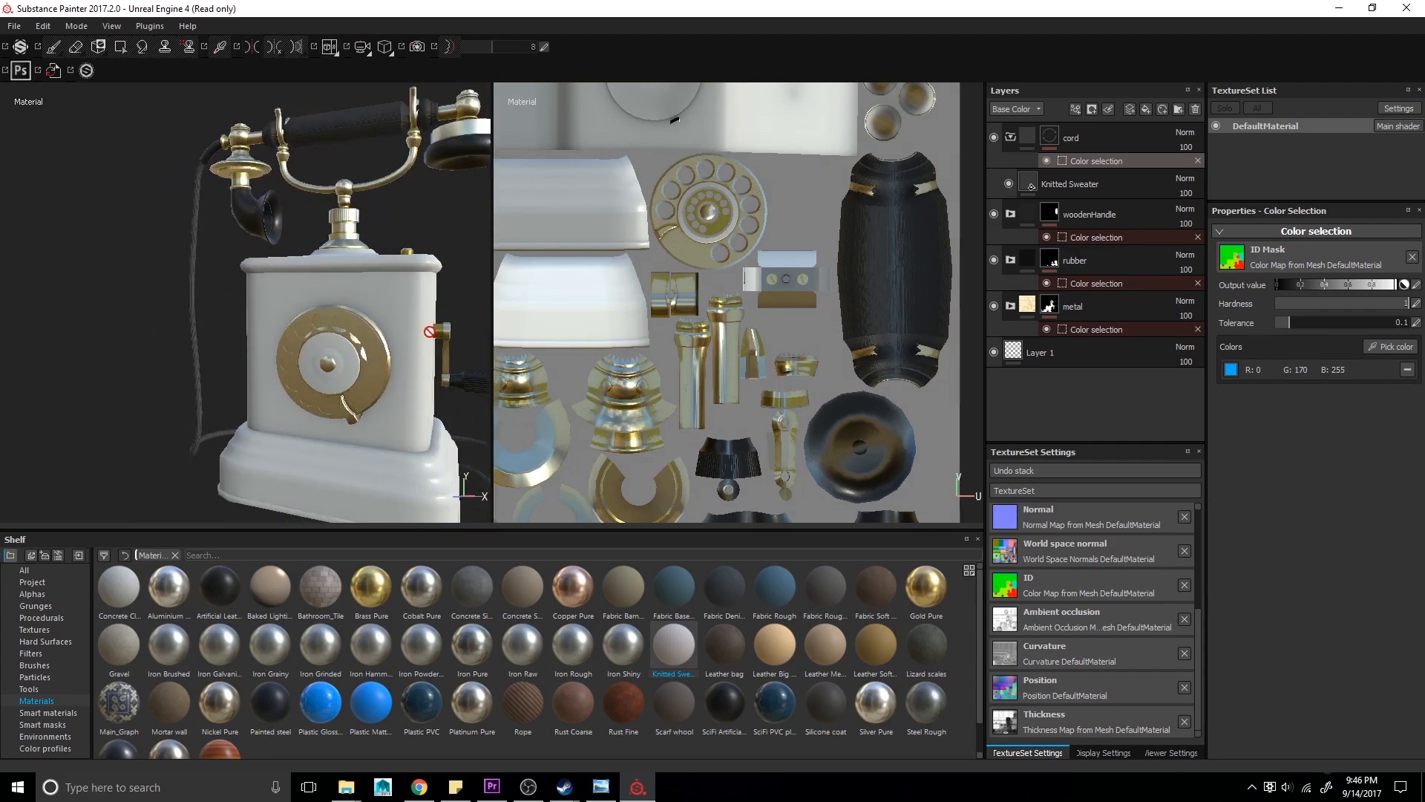
- Add a fill layer with a black base color and move it into the cord folder above the sweater
left_click(1145, 109)
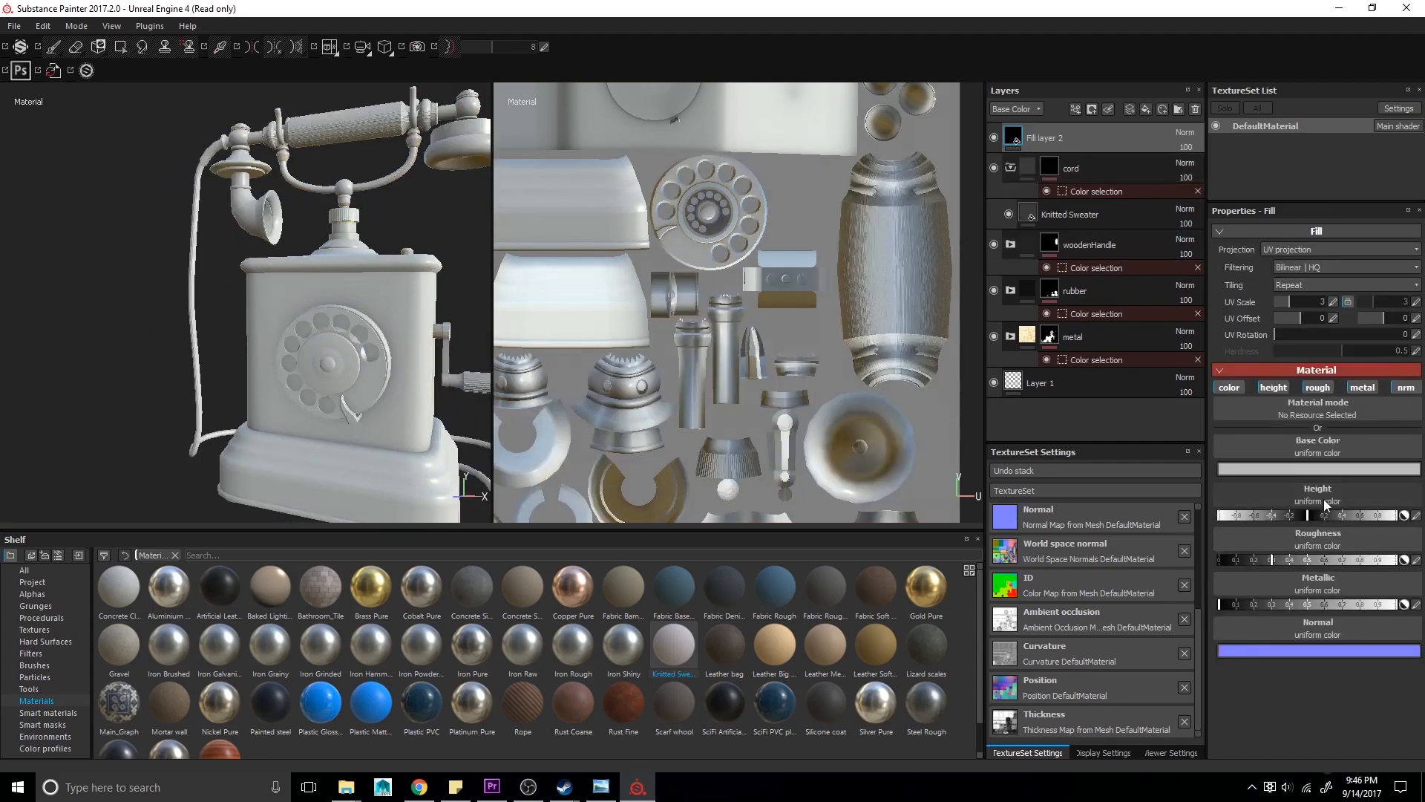
left_click(1317, 468)
left_click(1393, 385)
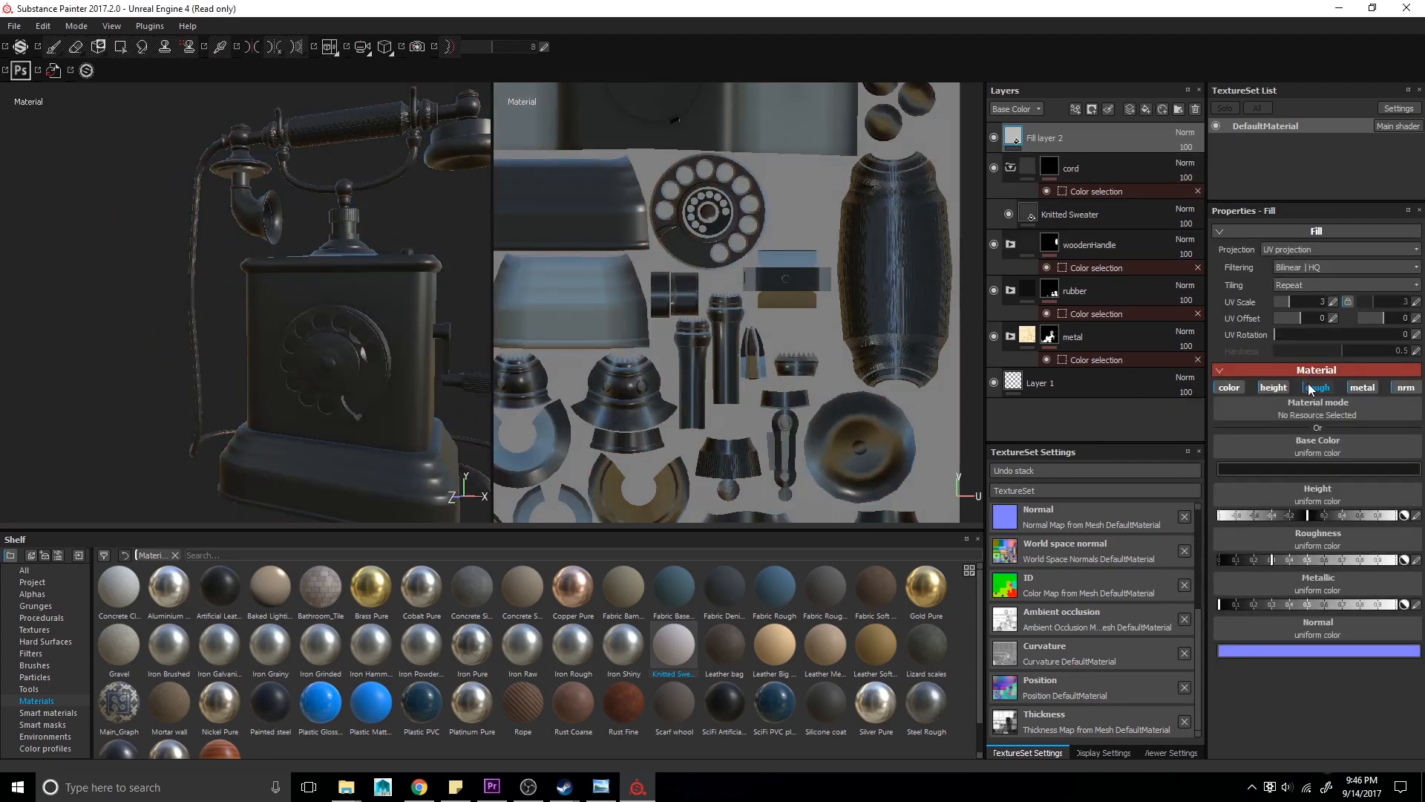
left_click_drag(1039, 138, 1053, 194)
- Save the project and compare the model with the reference photo
left_click_drag(497, 284, 251, 311, "alt")
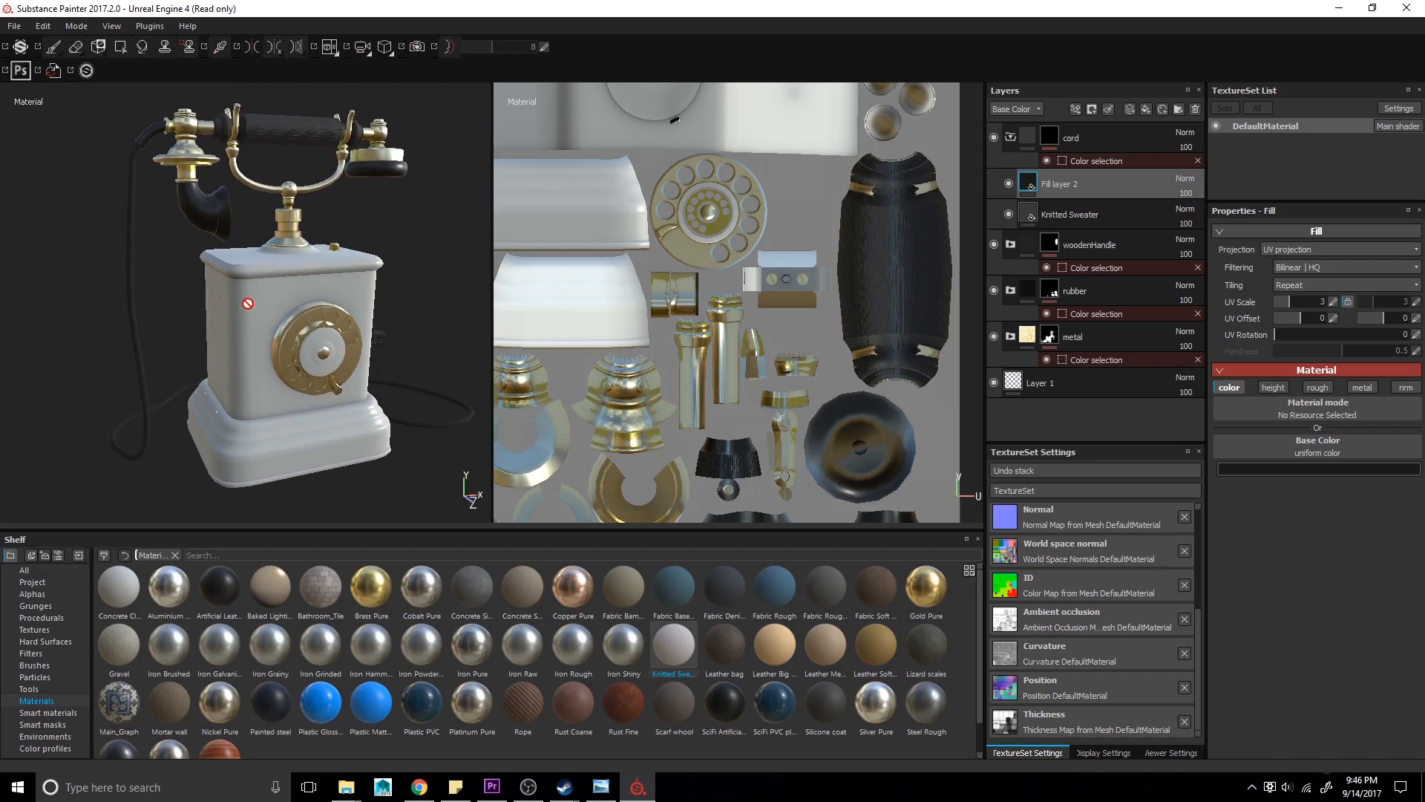
key("ctrl+s")
key("alt+Tab")
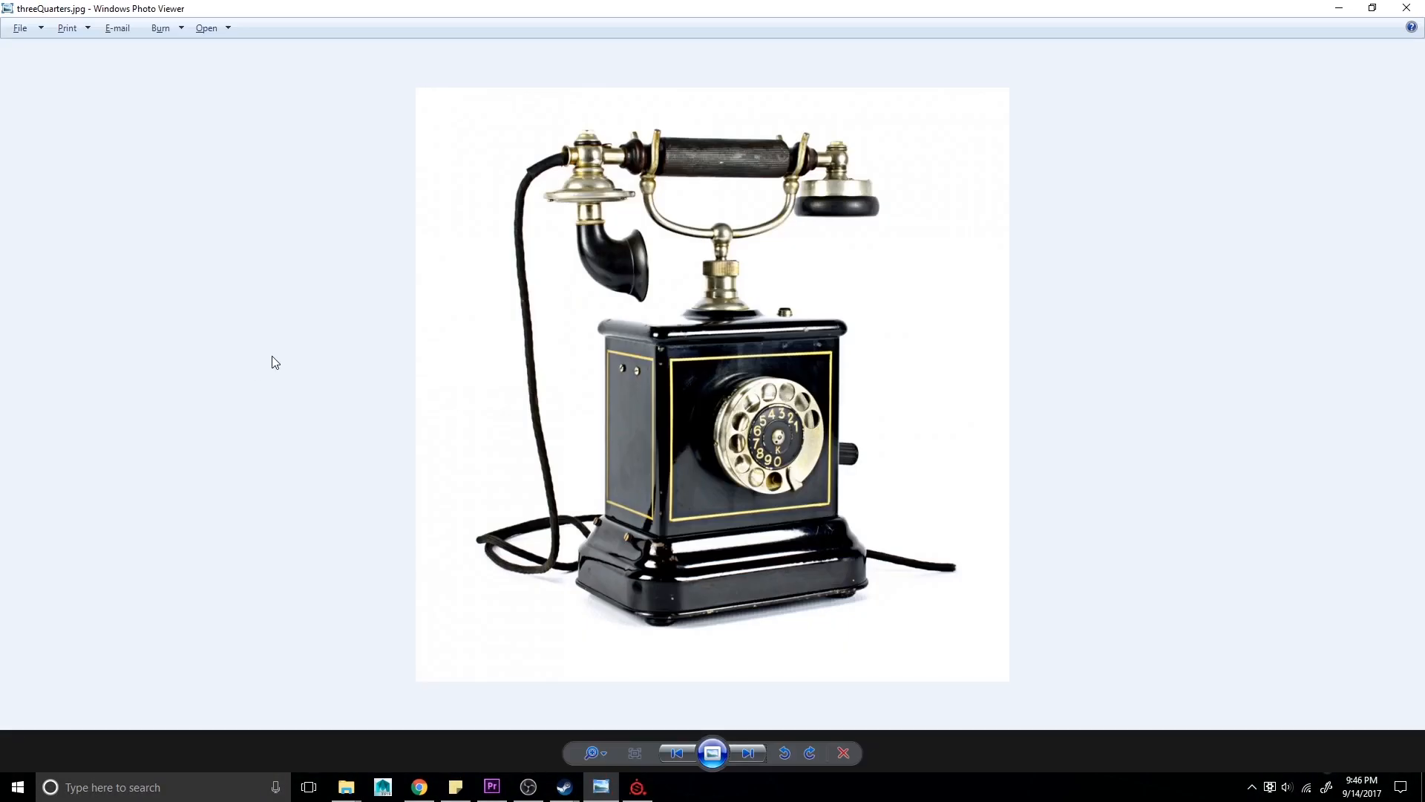
key("alt+Tab")
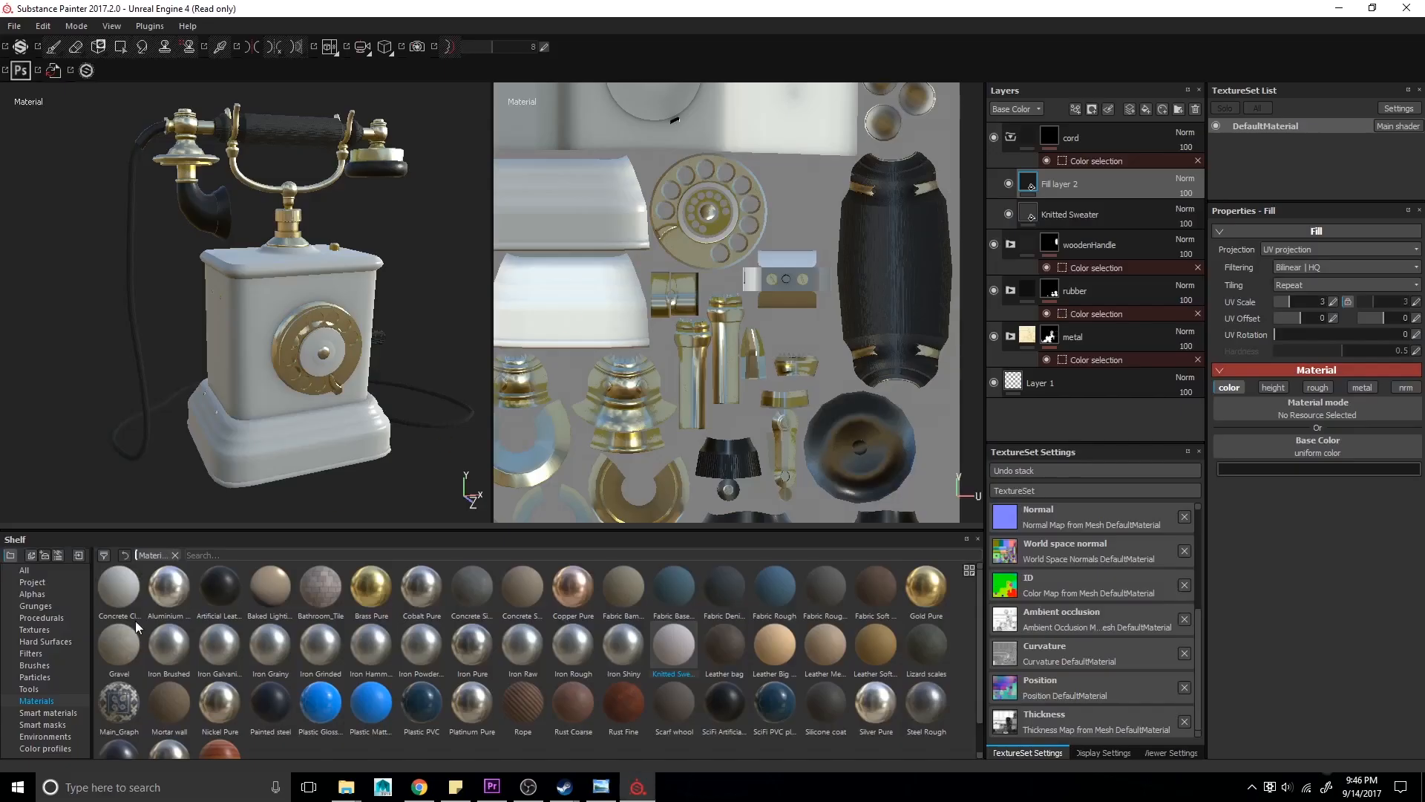
- Add the Aluminium Pure material as a new layer at the top of the layer stack
left_click(52, 712)
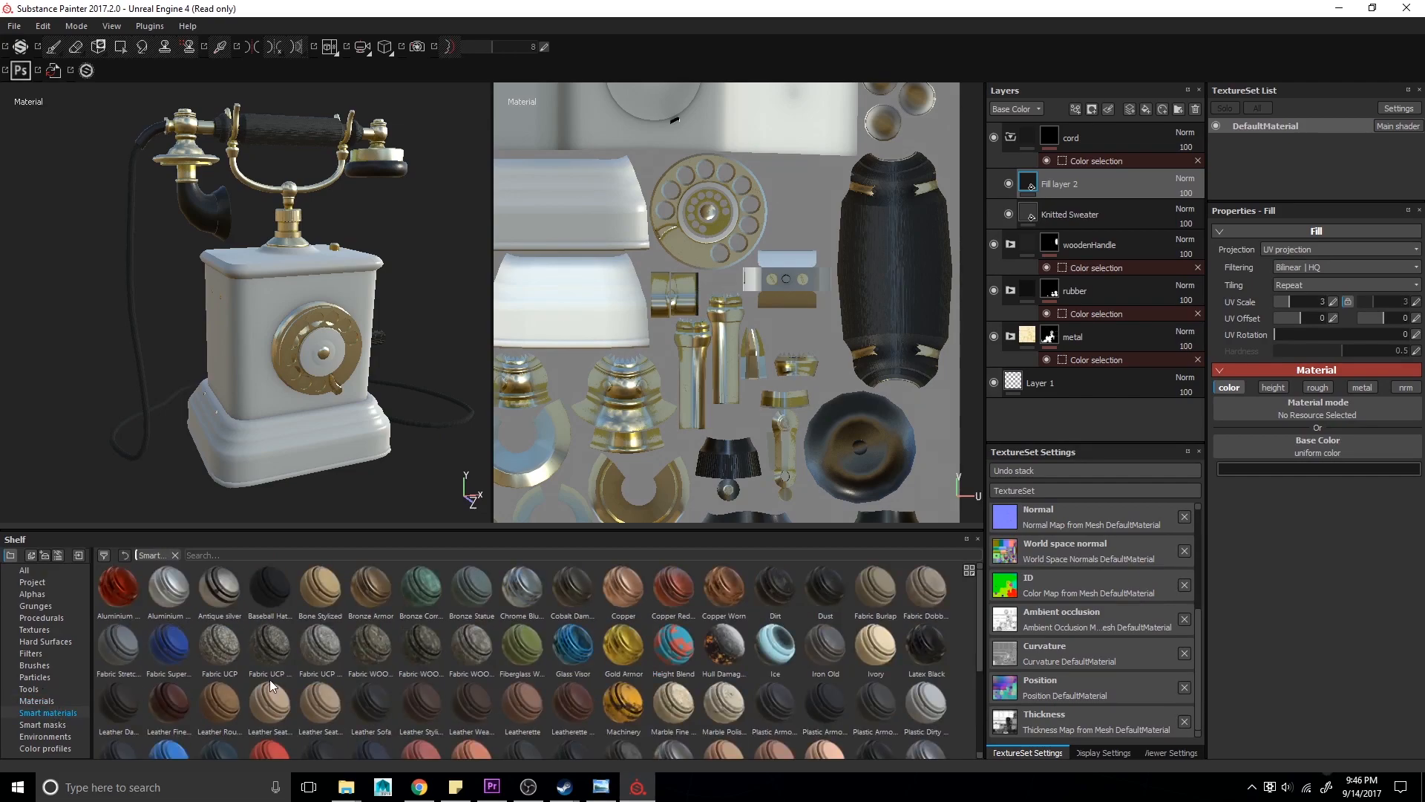
scroll(286, 678, "down", 3)
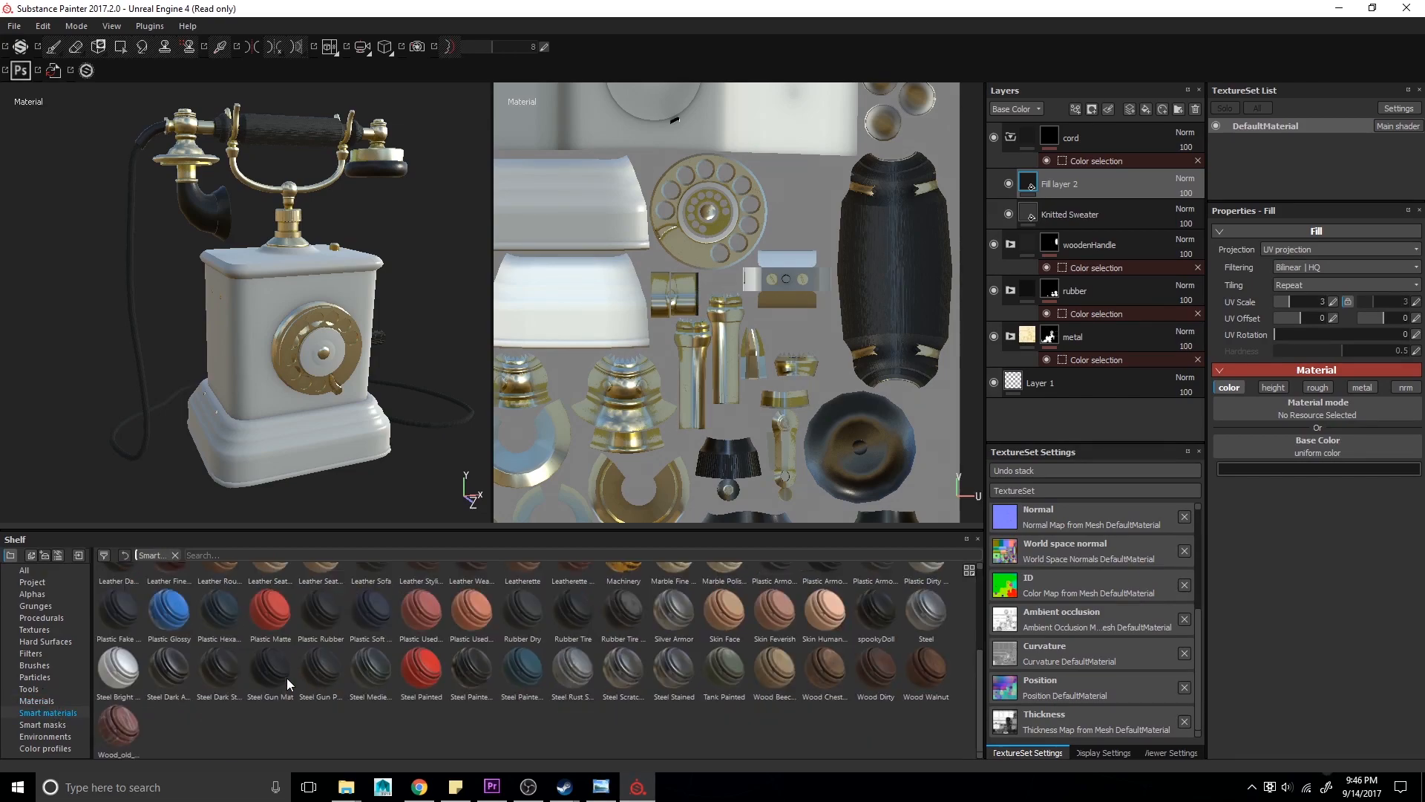
left_click(60, 702)
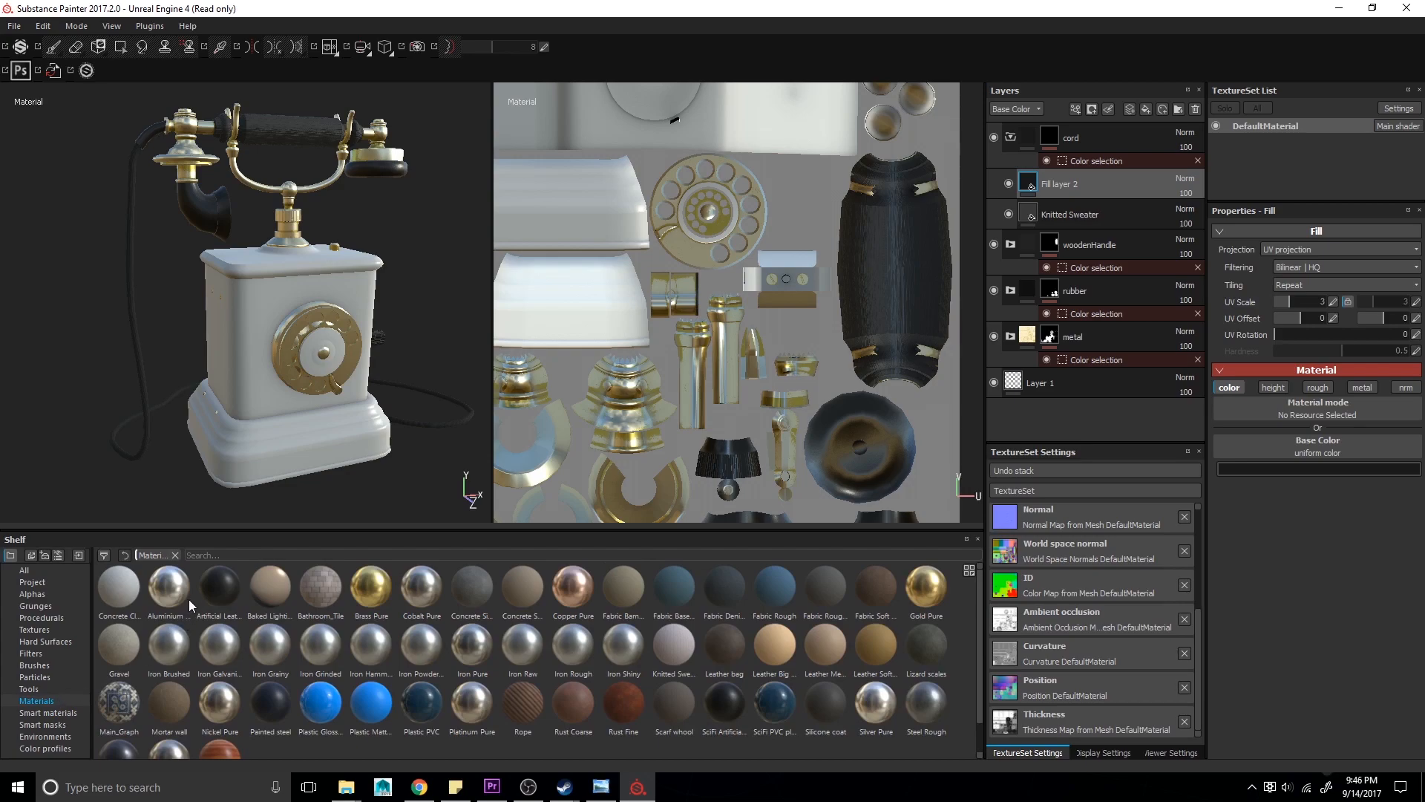
left_click_drag(168, 586, 1098, 135)
left_click(1011, 168)
- Set the aluminium layer's base color to near black and raise its roughness slightly, checking the reference photo
left_click(1318, 469)
left_click_drag(1158, 490, 1152, 527)
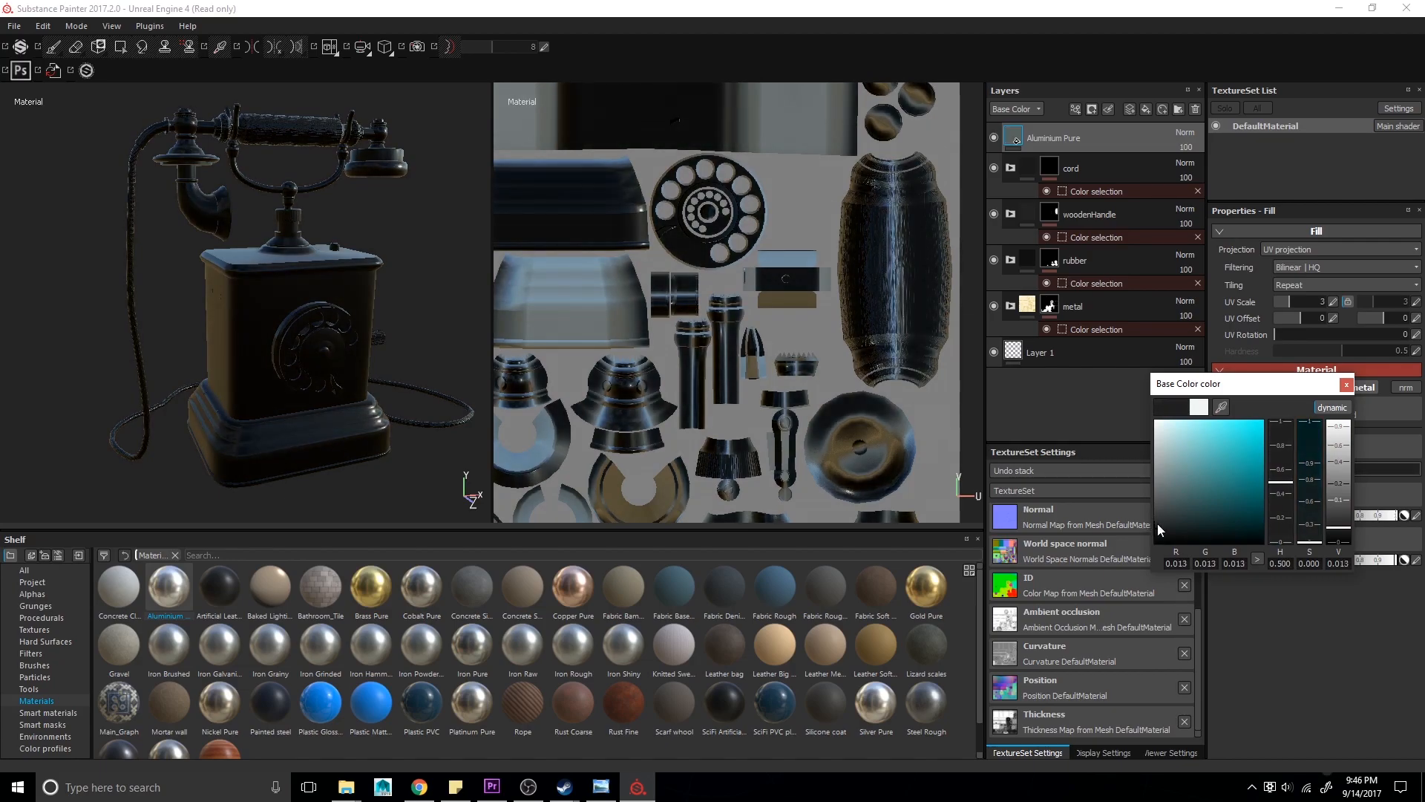
left_click(1343, 386)
key("alt+Tab")
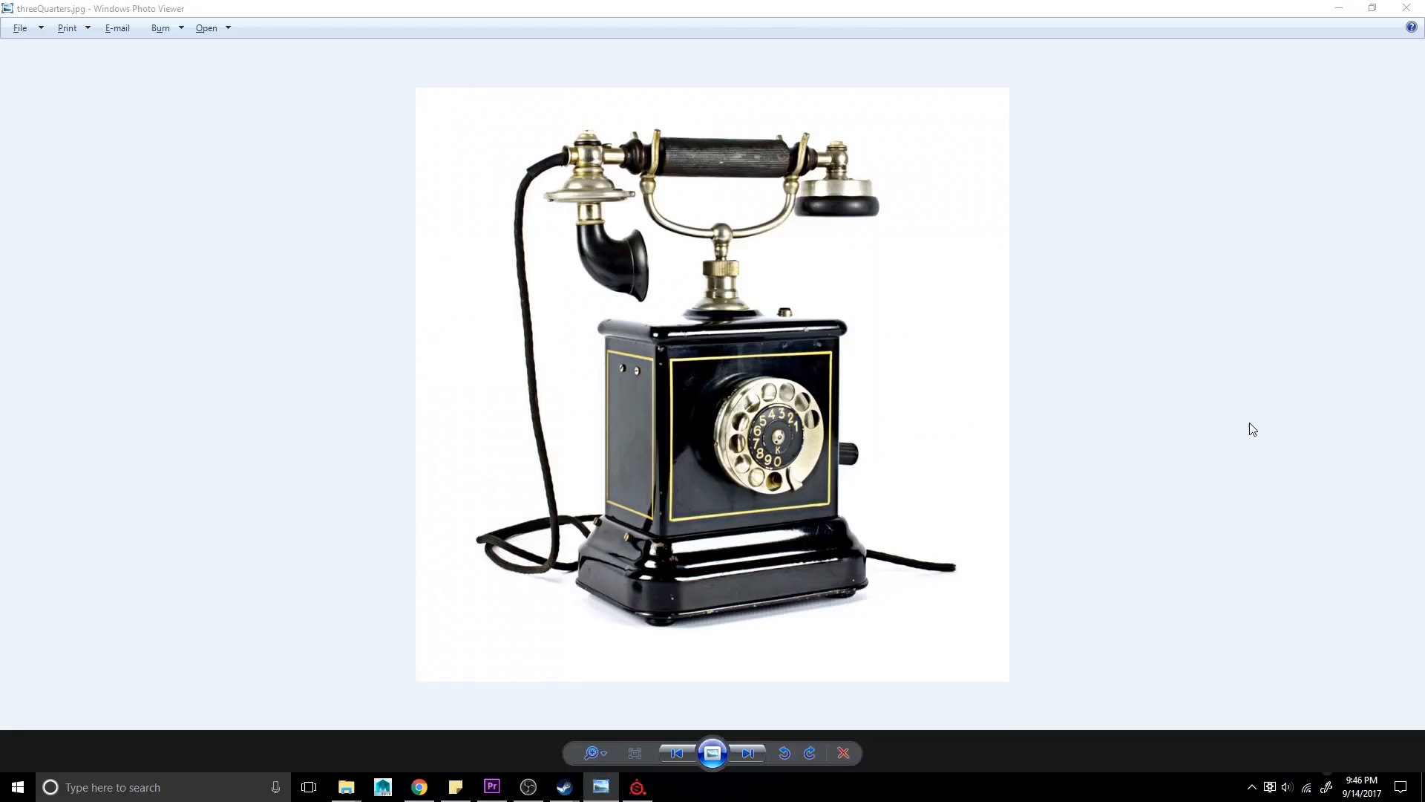
key("alt+Tab")
left_click_drag(316, 356, 279, 336, "alt")
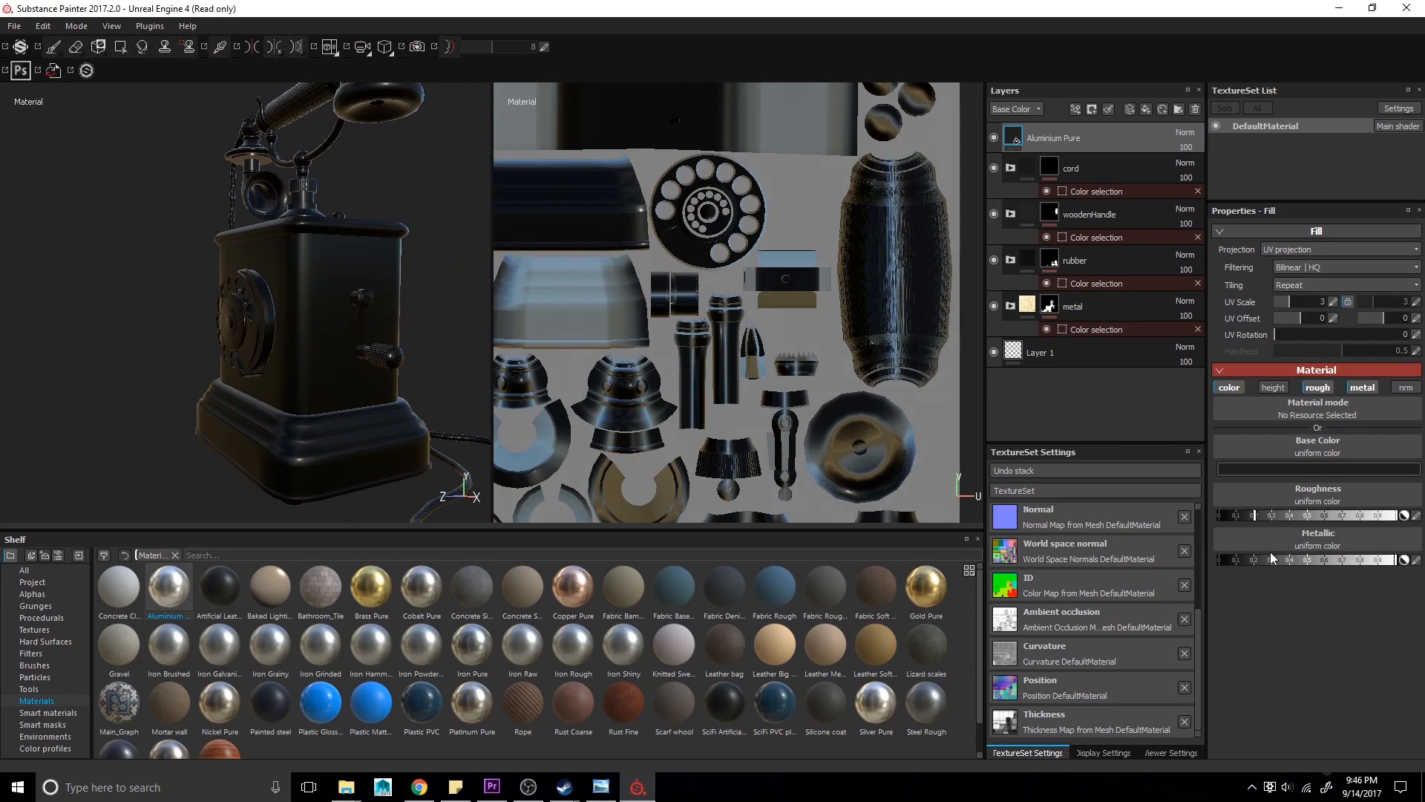
left_click_drag(1284, 517, 1302, 515)
right_click(1053, 123)
left_click(1073, 148)
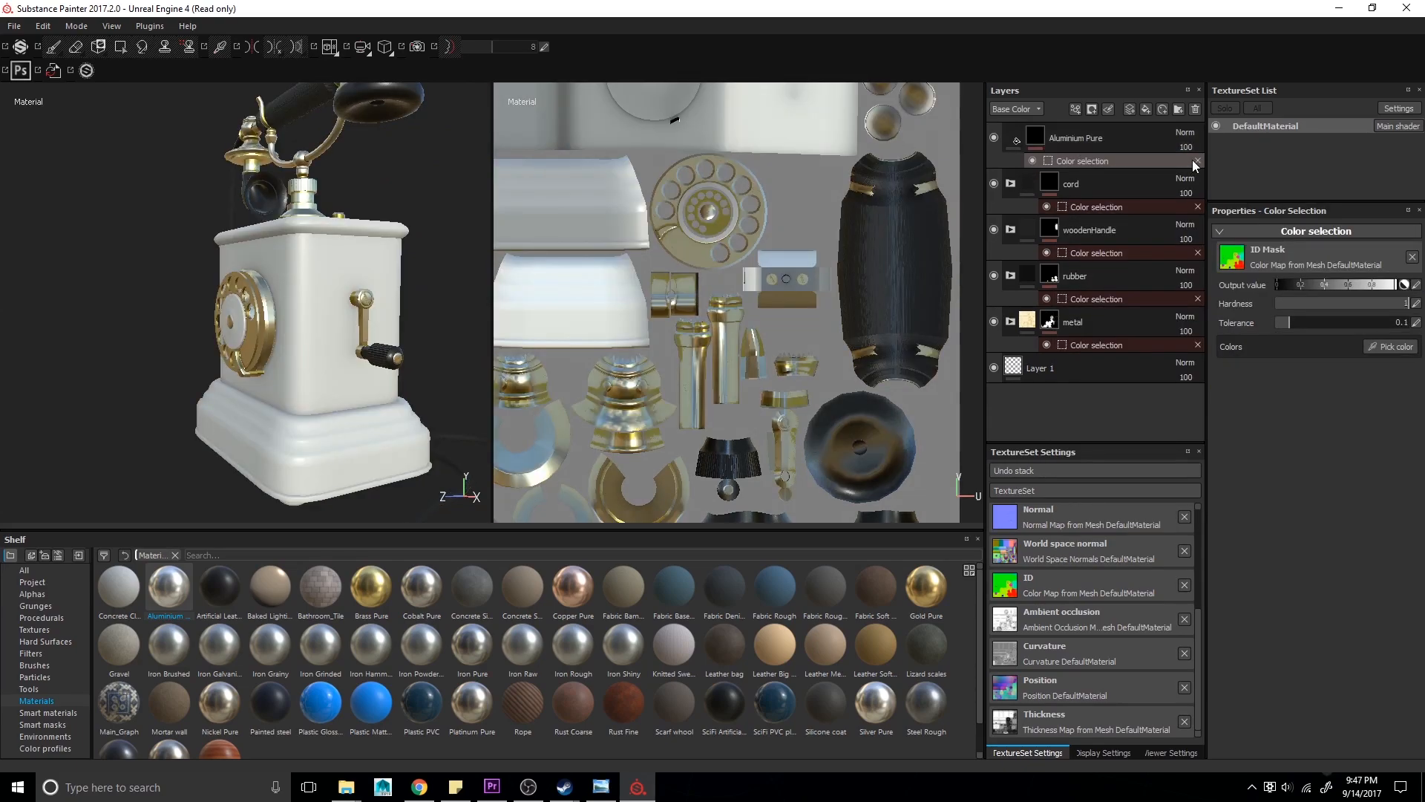
left_click(1197, 160)
- Group the aluminium layer into a new folder and mask the folder by the telephone body's ID color
key("ctrl+g")
right_click(1073, 136)
left_click(1121, 187)
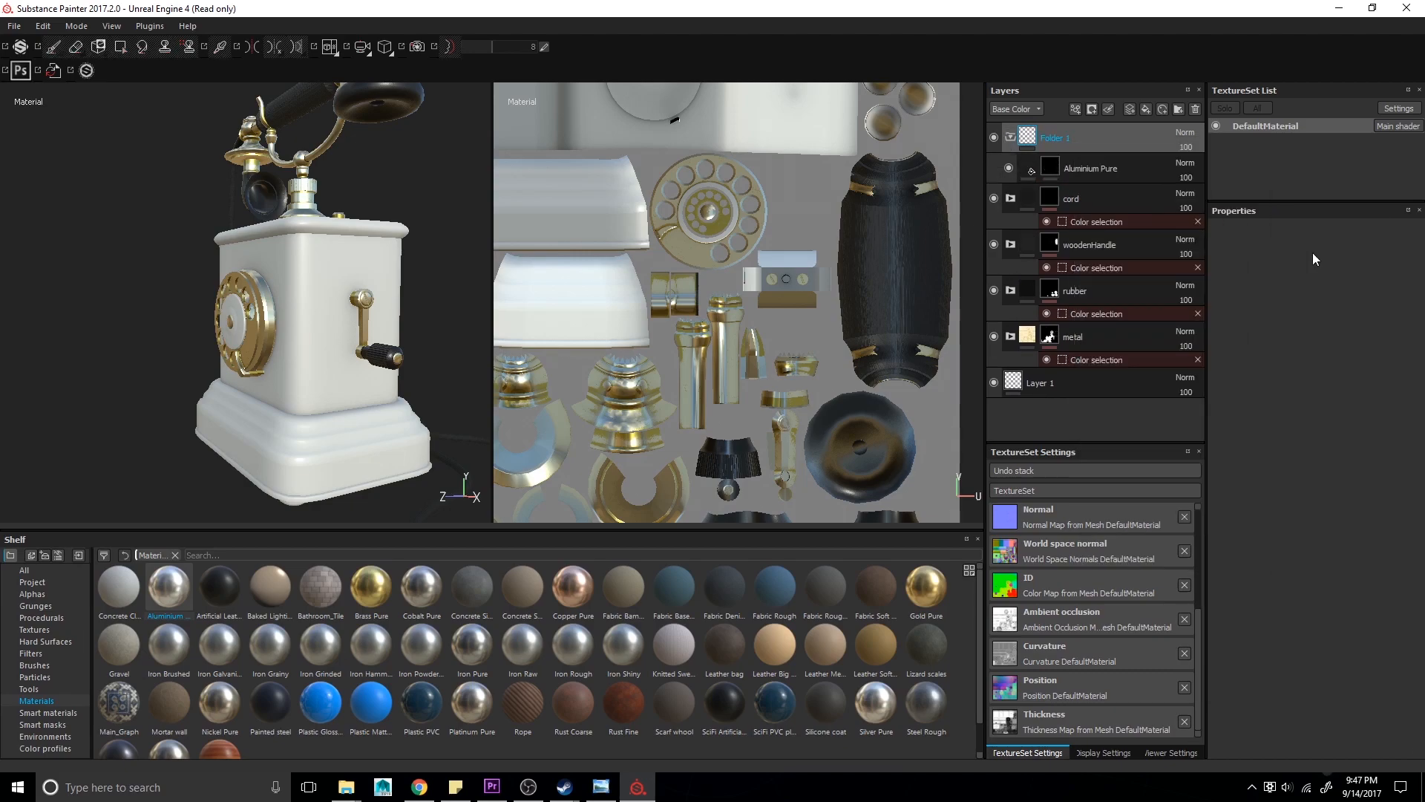
left_click(1390, 346)
left_click_drag(192, 324, 231, 322, "alt")
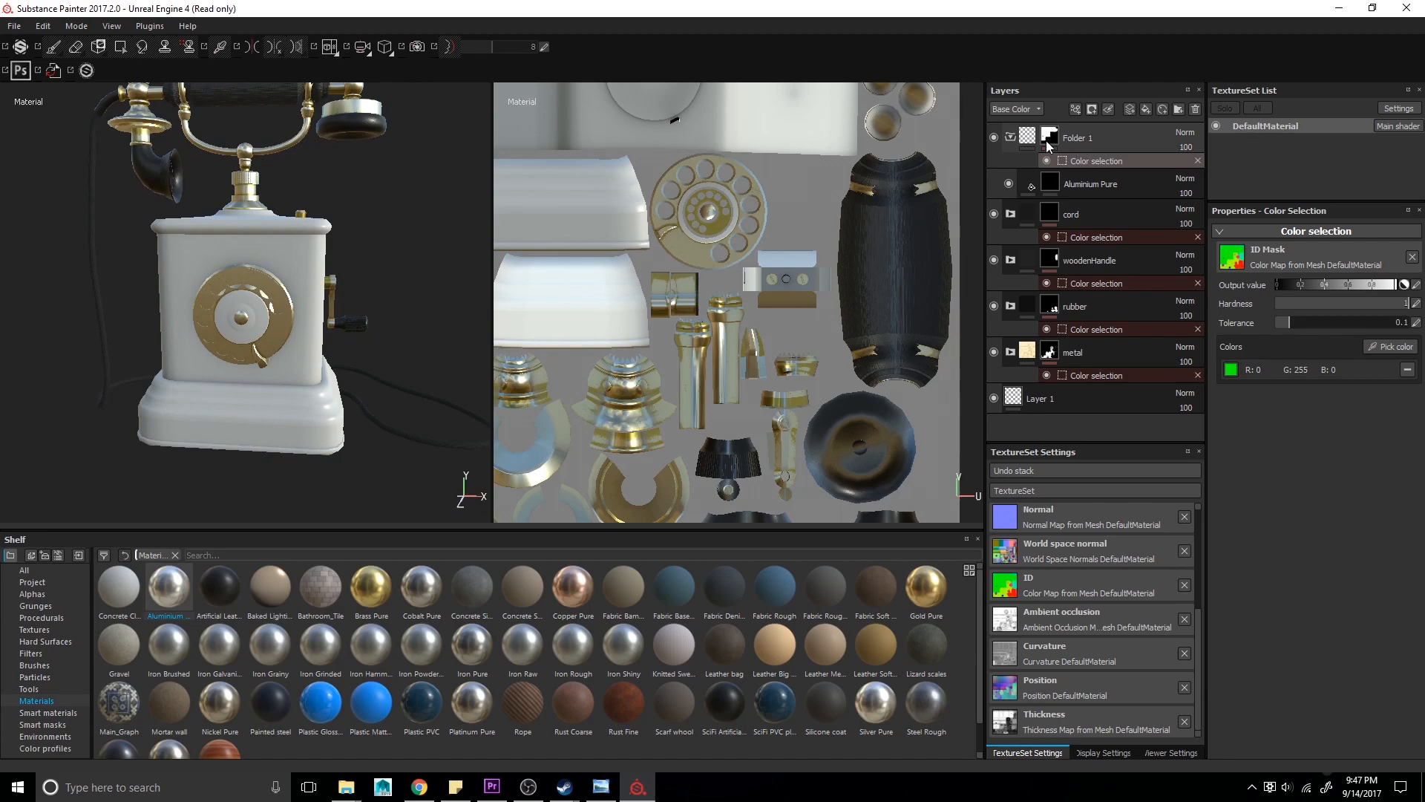
- Re-pick the body's ID color on the model for the folder's color selection mask
left_click(1011, 137)
left_click(1403, 347)
left_click(276, 417)
left_click_drag(165, 398, 226, 412, "alt")
left_click(1010, 137)
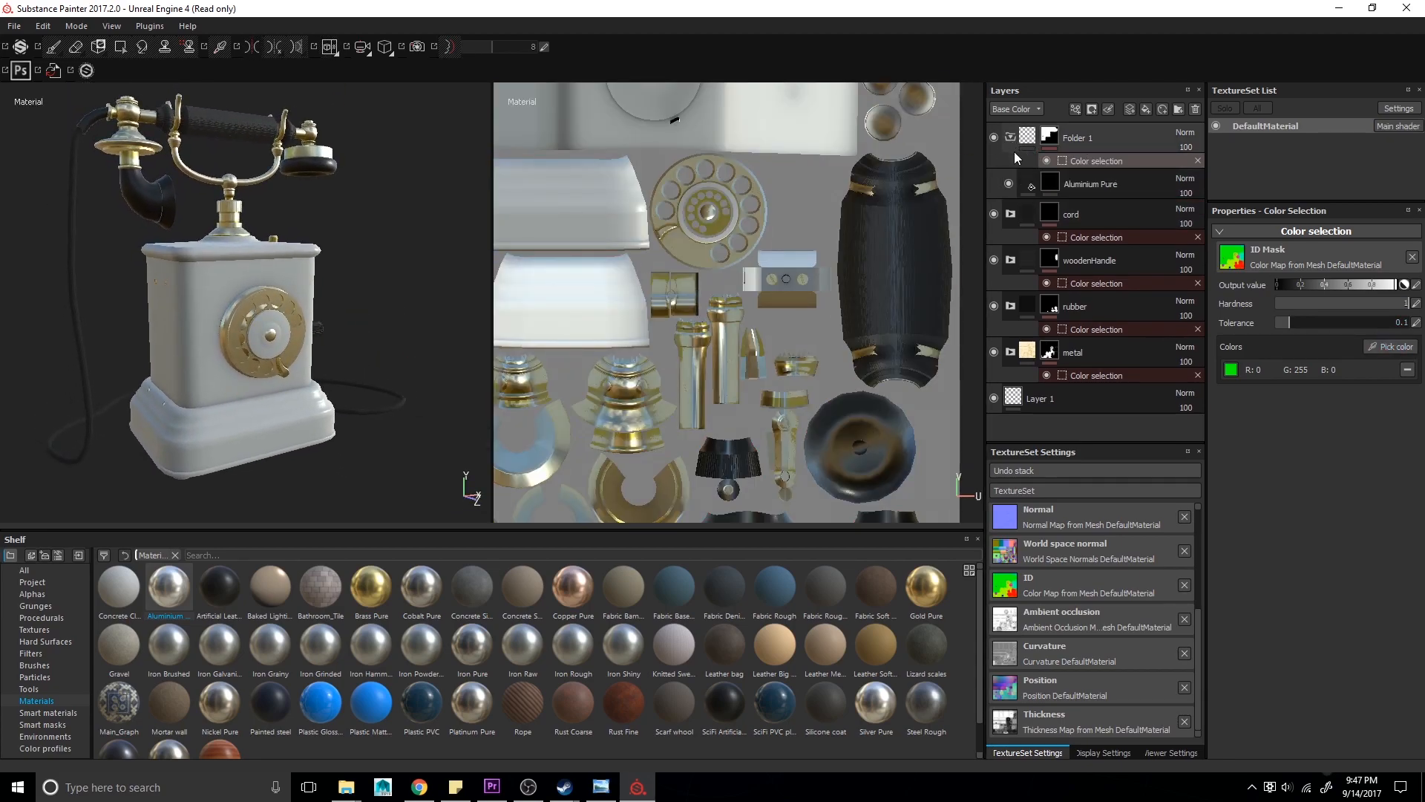
- Delete the old aluminium layer and add a fresh Aluminium Pure material inside the folder
left_click(1112, 138)
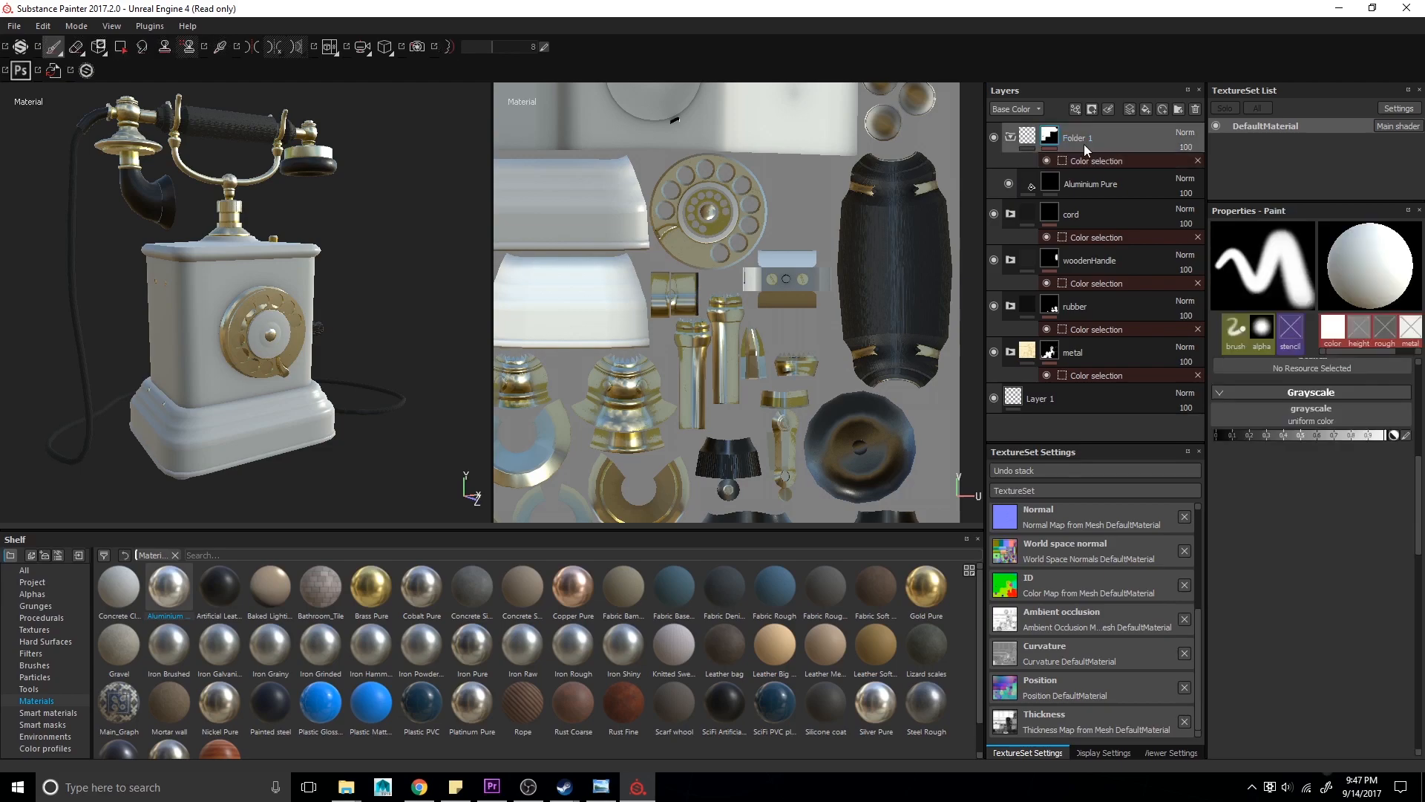
key("Delete")
left_click_drag(193, 599, 1121, 126)
- Pick the body's ID color again on the model for the folder's mask
right_click(1102, 138)
left_click(1188, 180)
left_click(1388, 347)
left_click(199, 317)
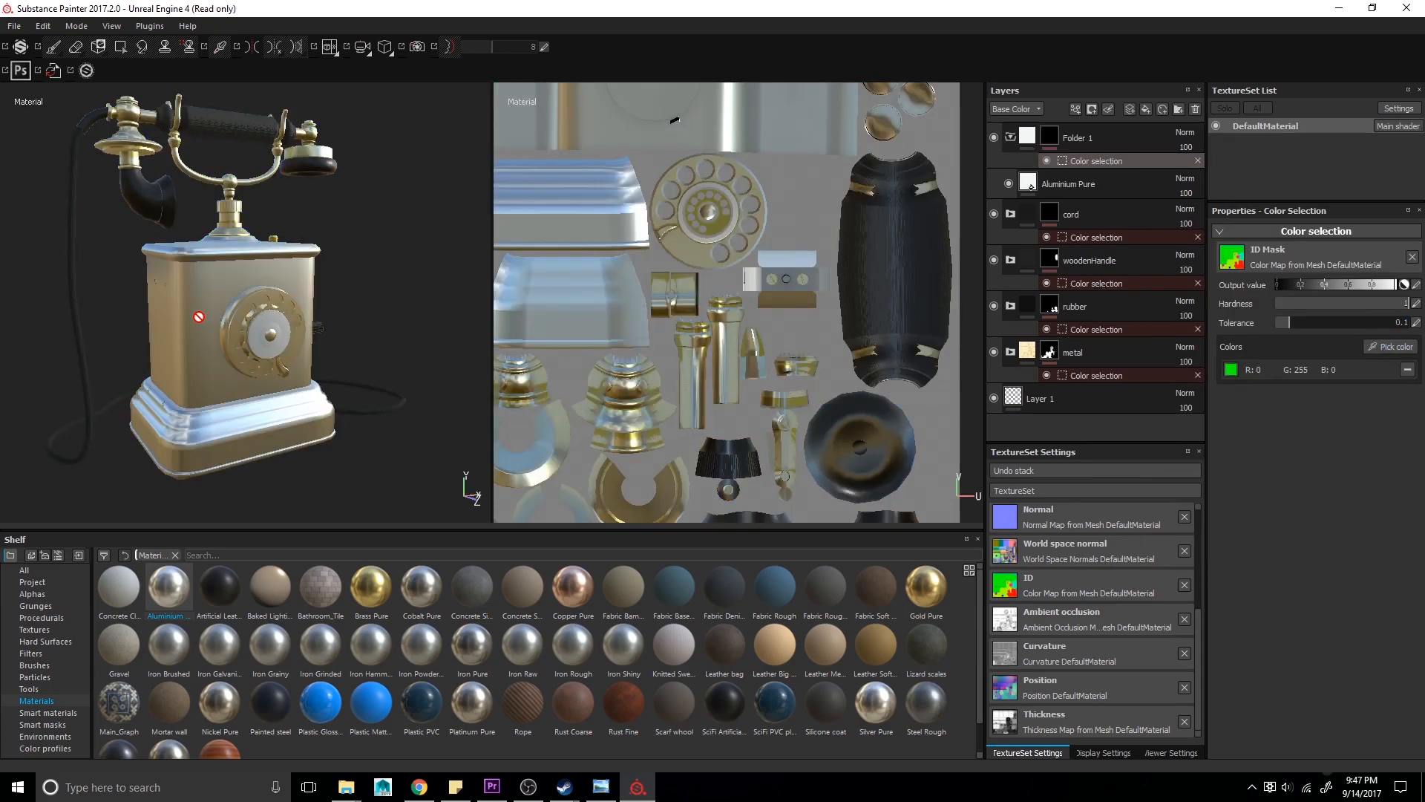
- Set the aluminium layer's base color to the Clouds 2 procedural and its UV scale to about 5.4
key("alt+Tab")
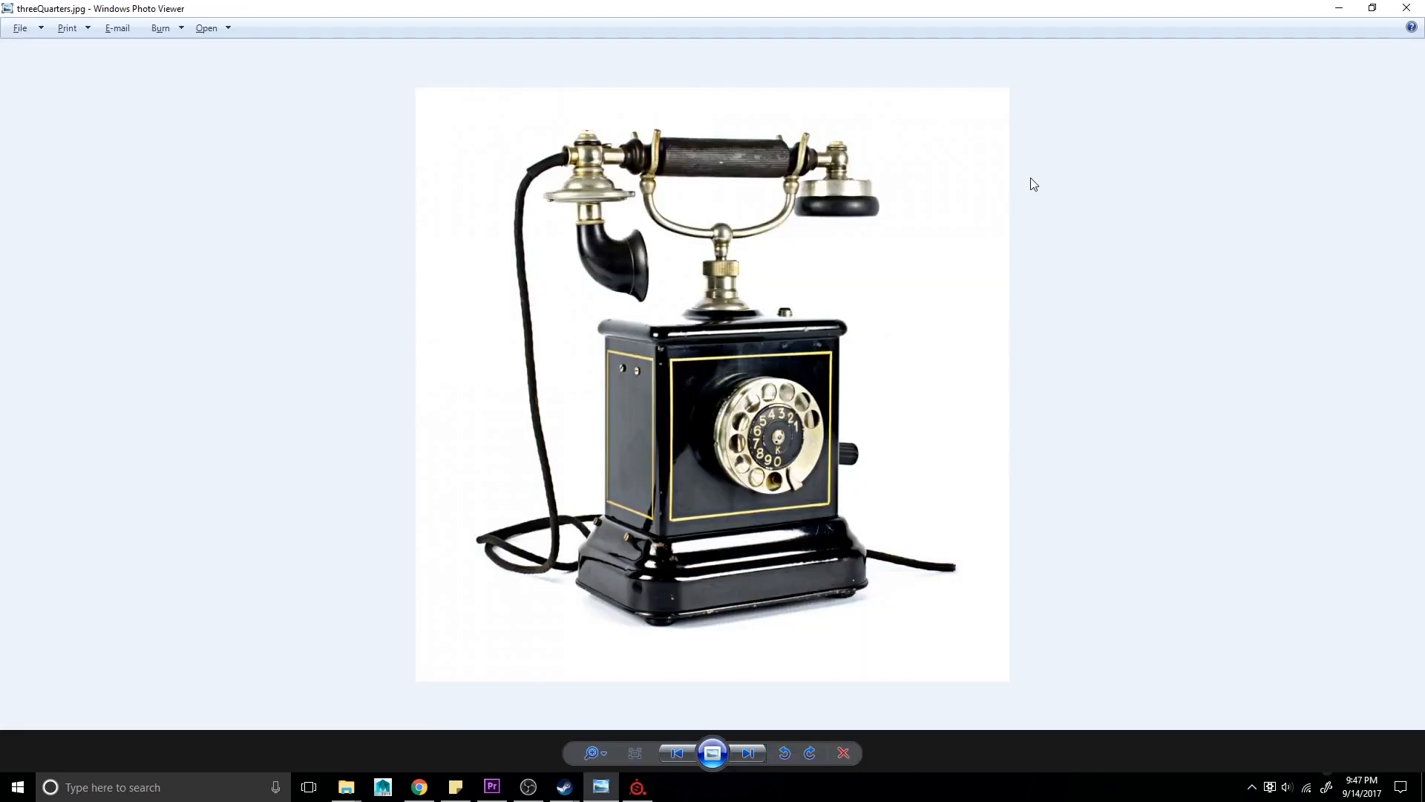
key("alt+Tab")
left_click(1033, 184)
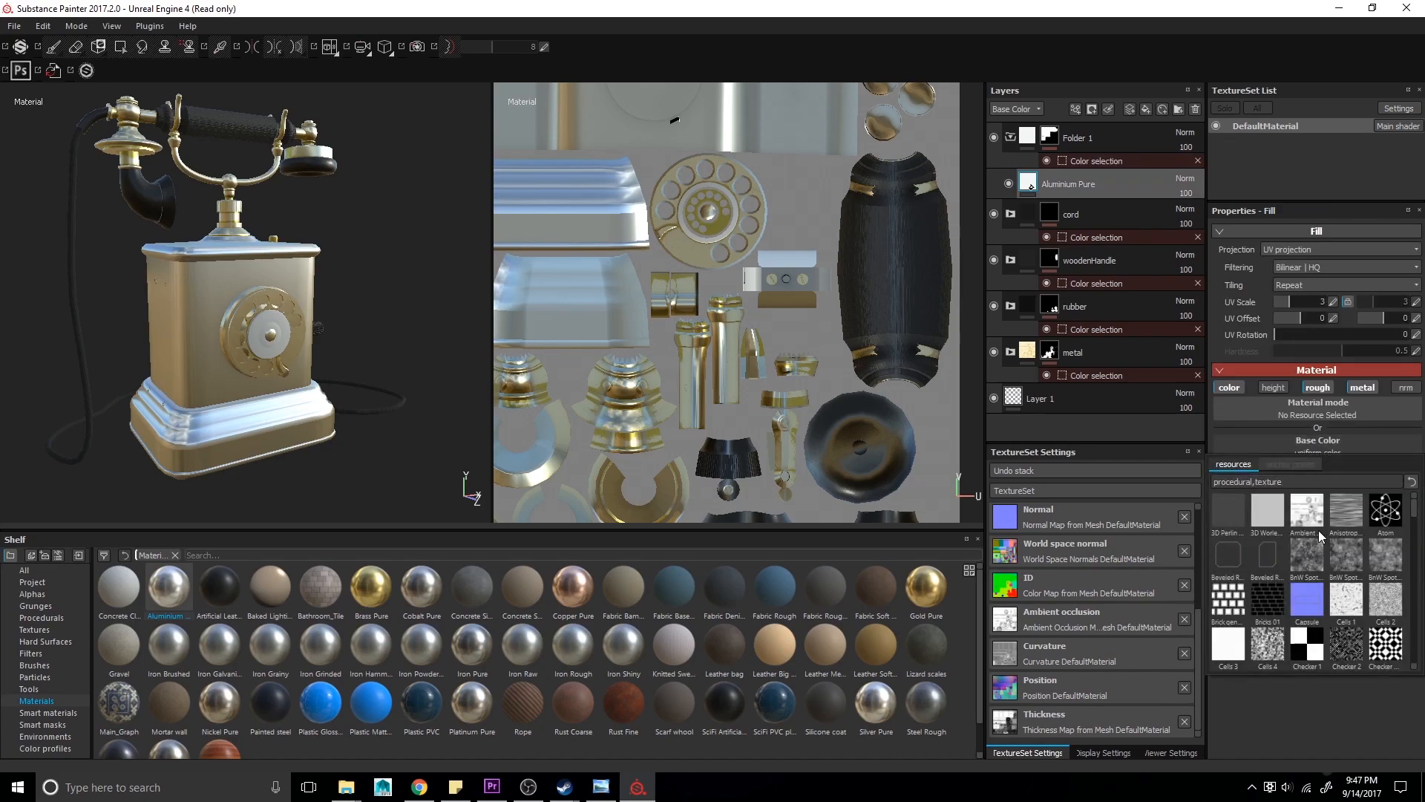
scroll(1312, 551, "down", 5)
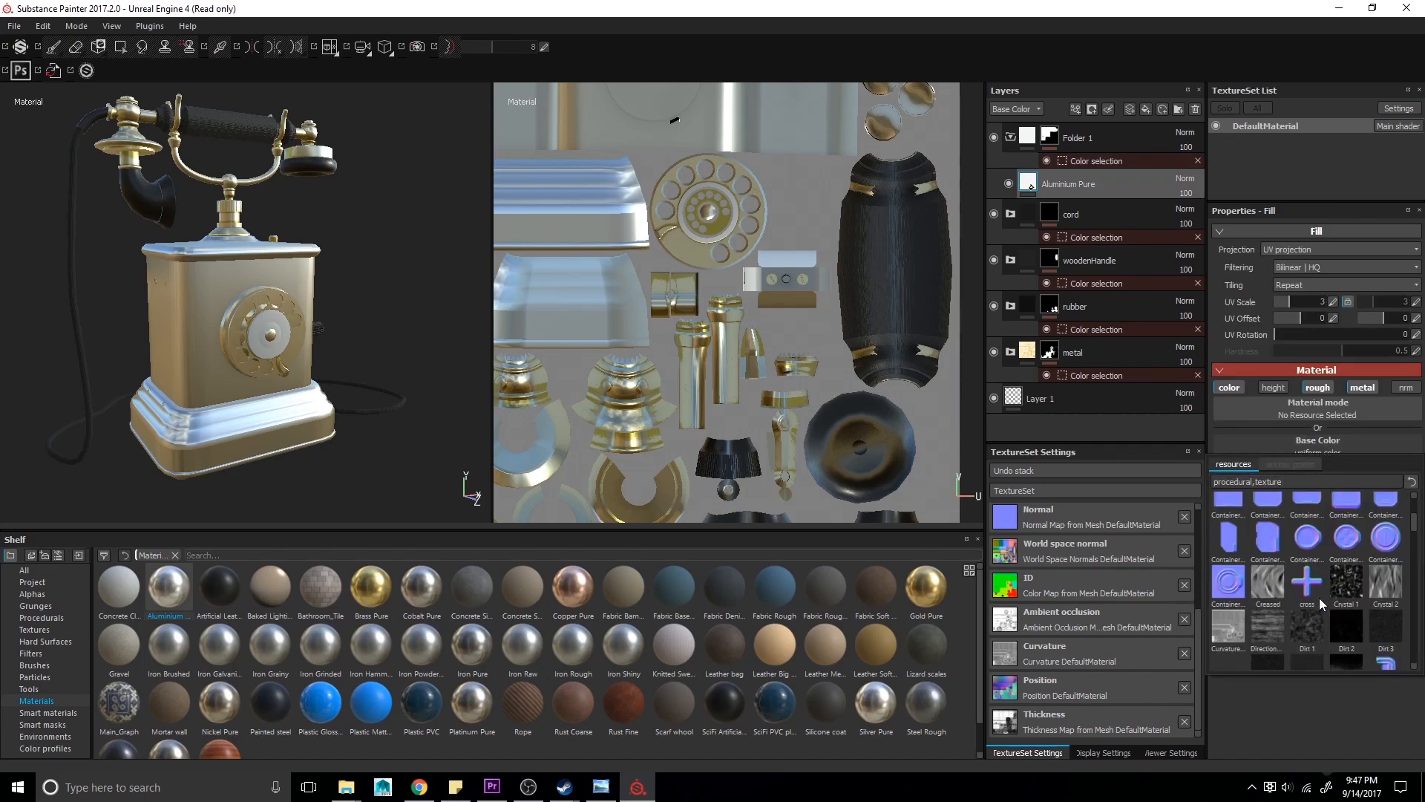
scroll(1320, 598, "up", 3)
left_click(1335, 547)
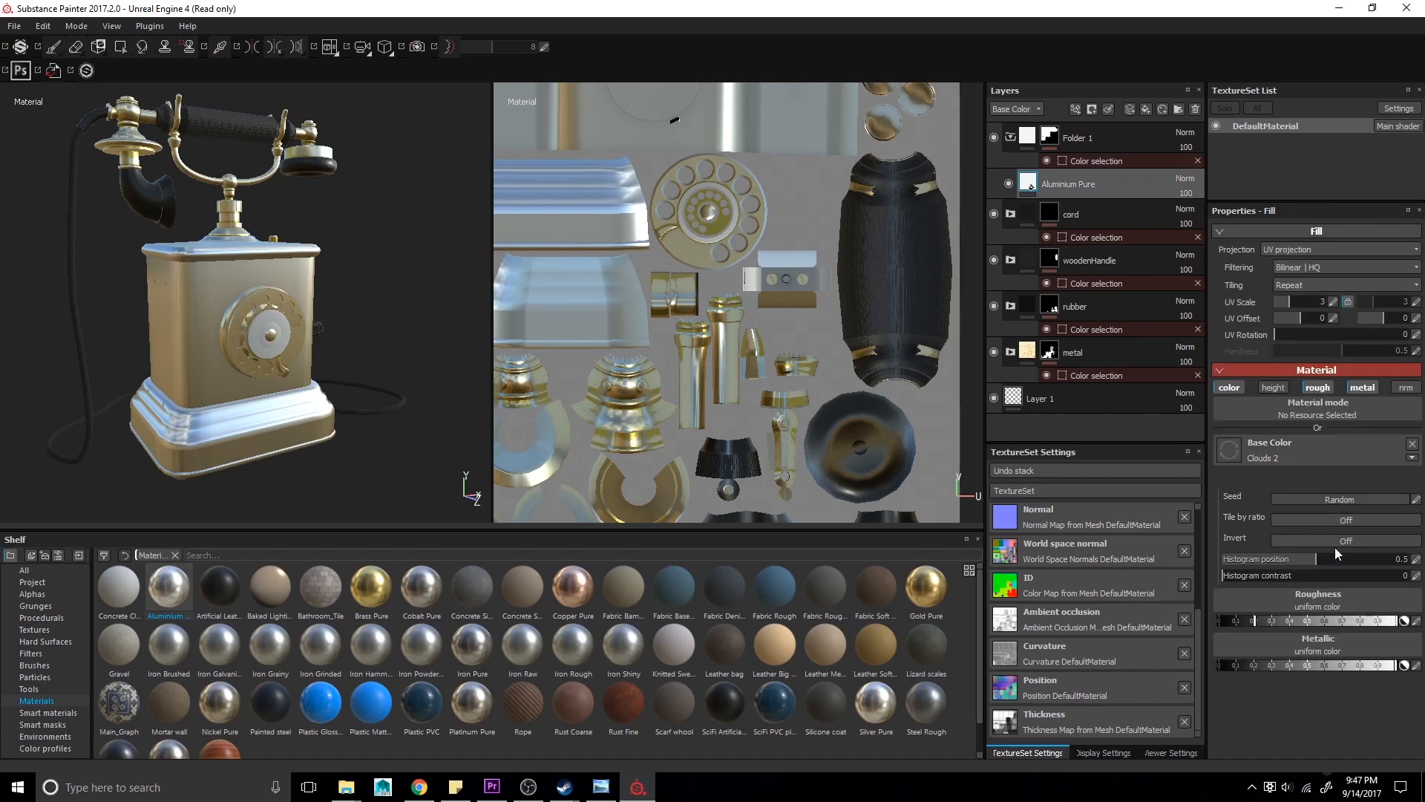
left_click_drag(1298, 304, 1292, 301)
- Add a fill layer above the aluminium layer and set its base color to near black
right_click(1063, 172)
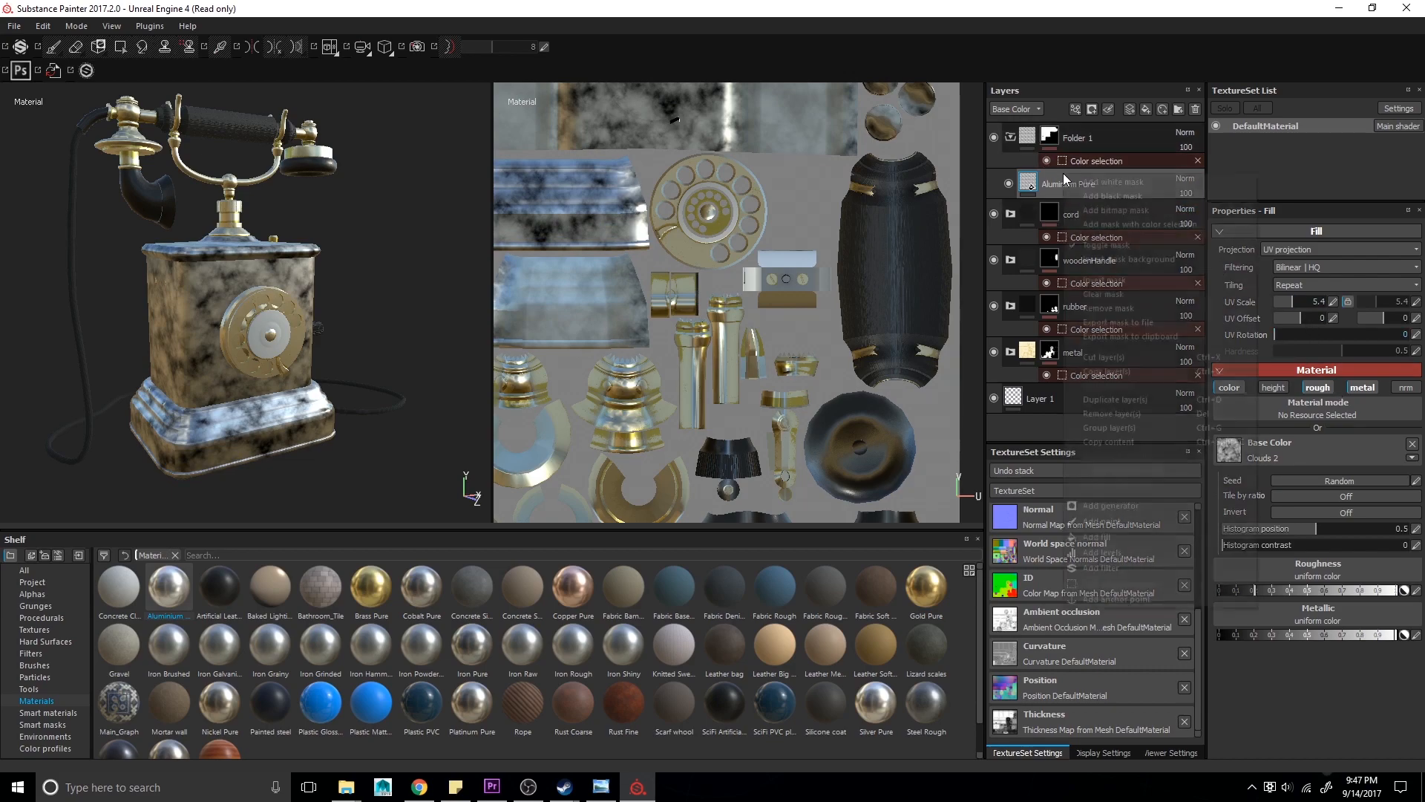
left_click(1146, 109)
left_click(1145, 109)
left_click(1263, 469)
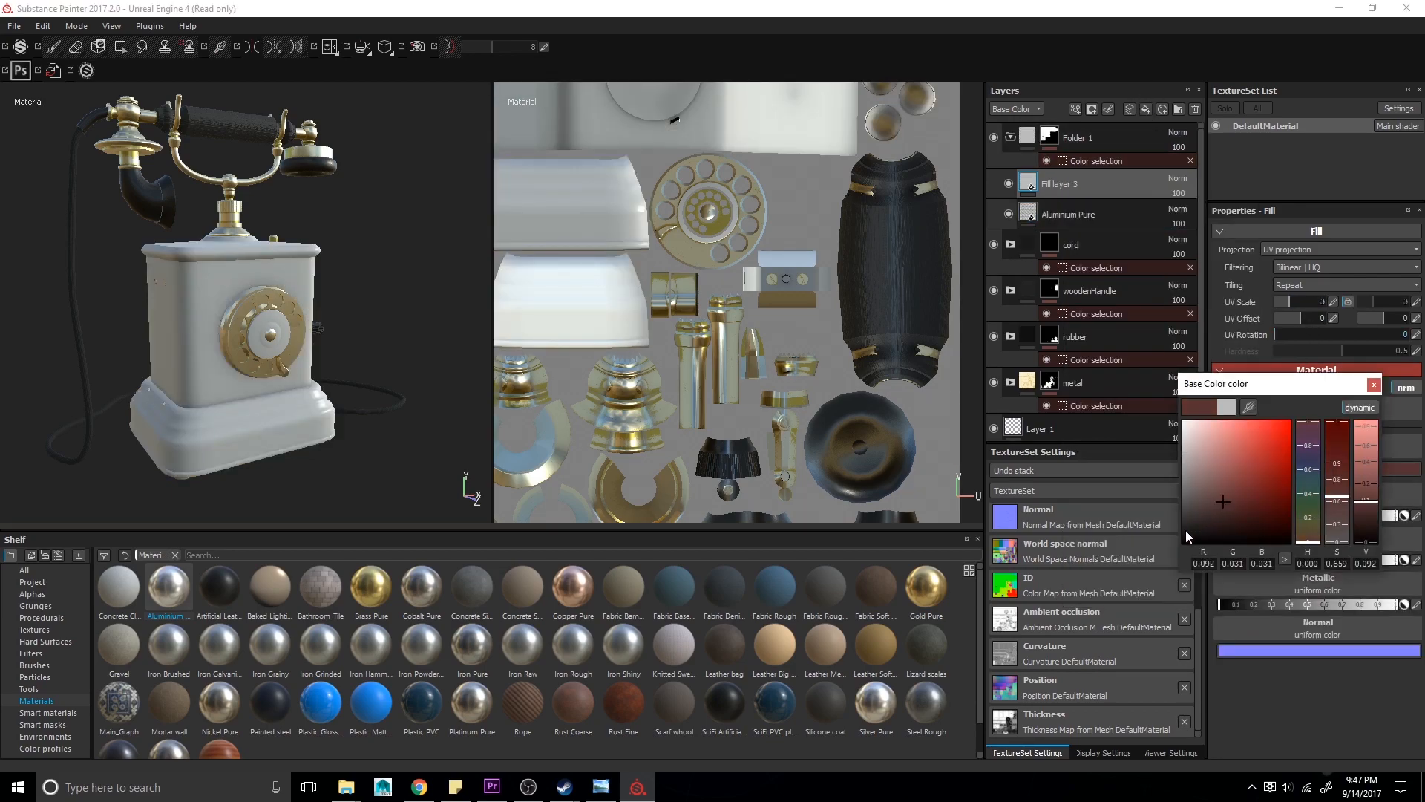
left_click_drag(1186, 531, 1182, 533)
left_click(1374, 385)
- Restrict the new fill layer to the color channel only and set its opacity to 98
left_click(1274, 387)
left_click(1319, 388)
left_click(1361, 388)
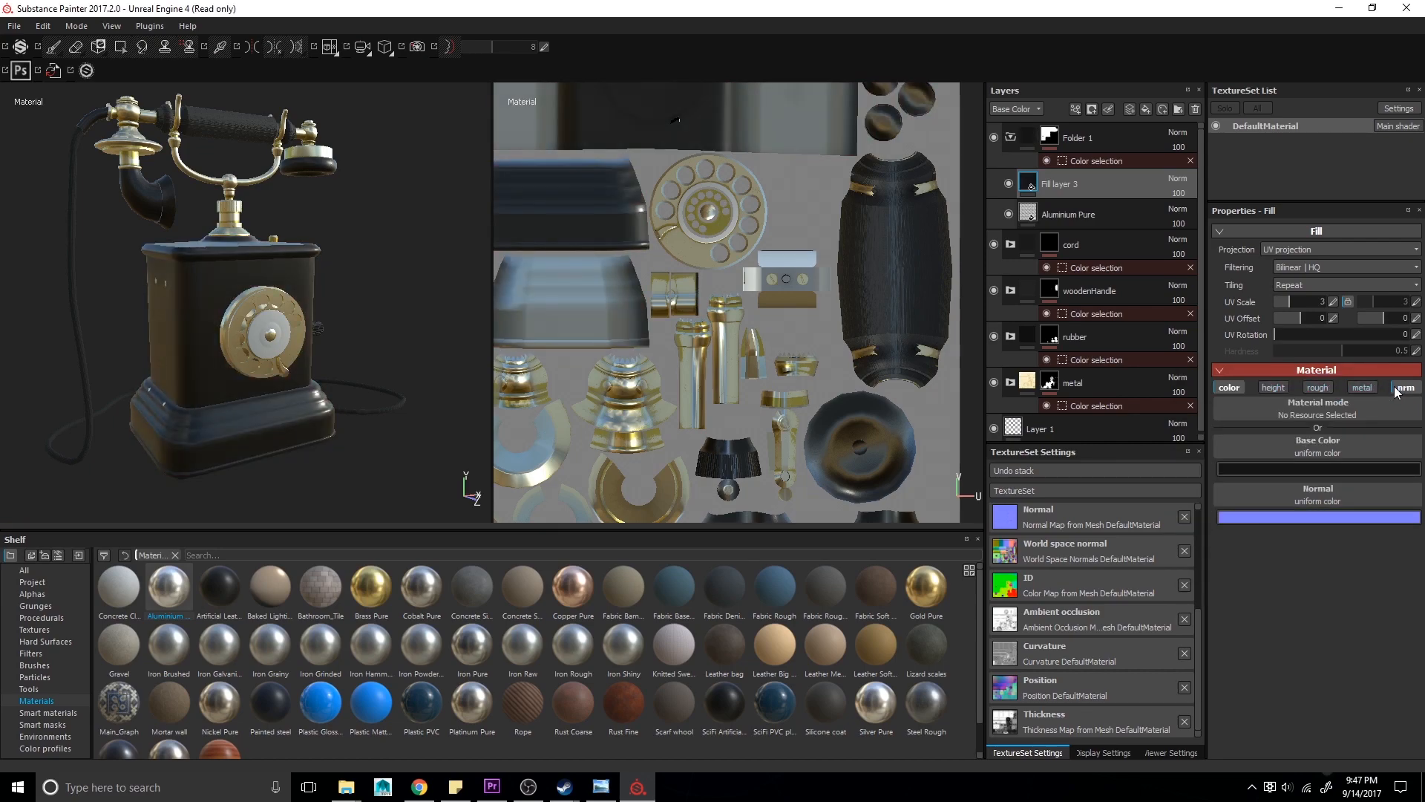
left_click(1405, 387)
left_click_drag(1184, 190, 1208, 212)
left_click_drag(320, 353, 185, 349, "alt")
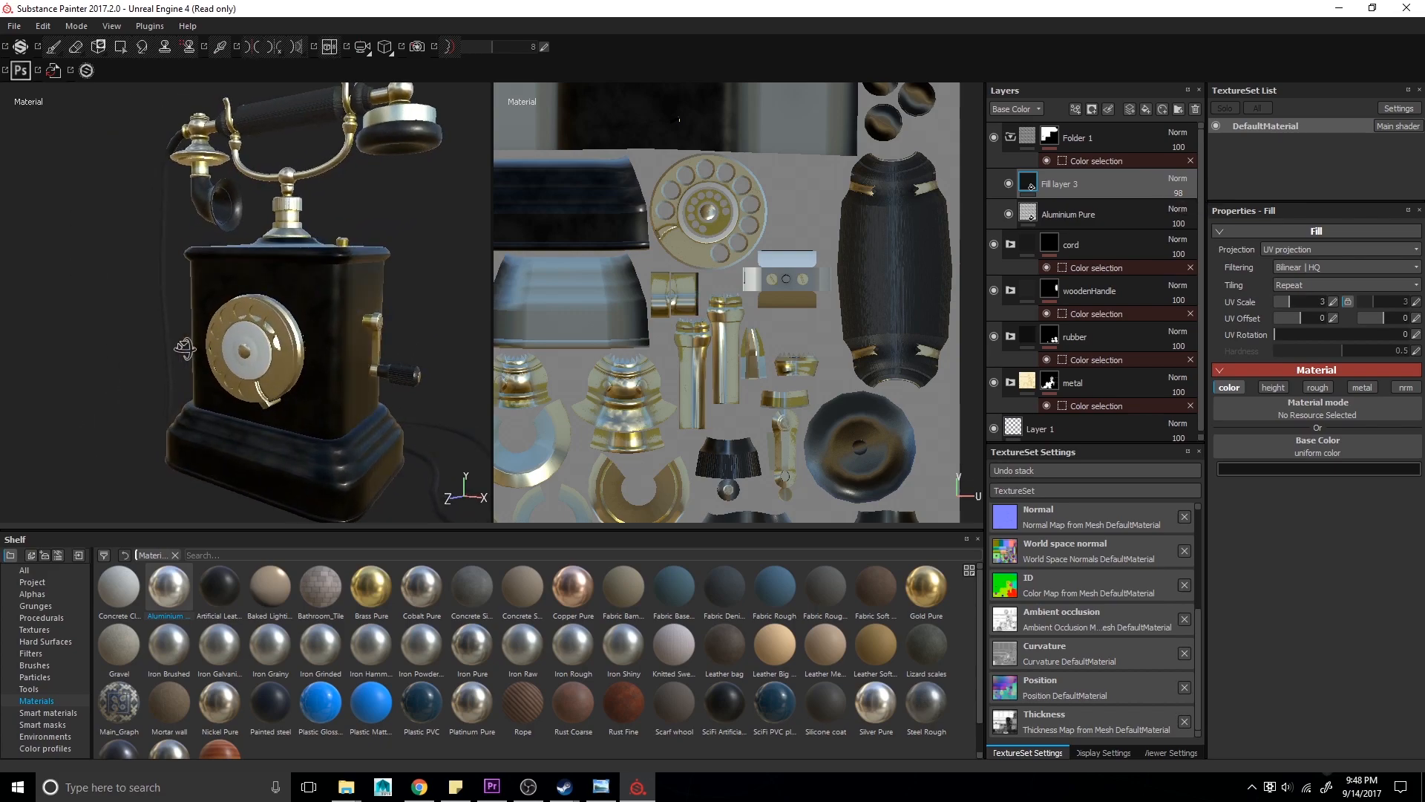
left_click(1064, 213)
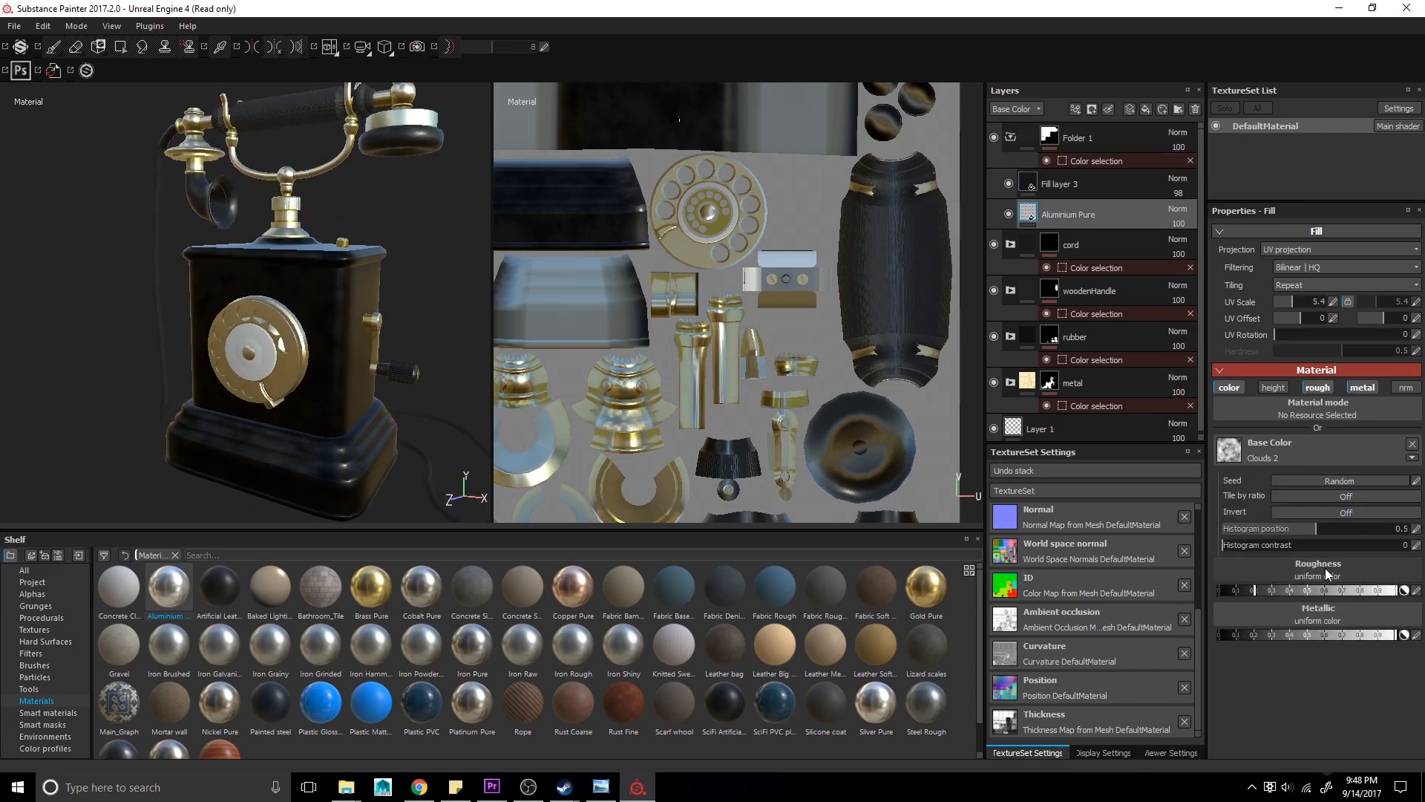
- Set the Clouds 2 base color's histogram position to about 0.61
left_click(1326, 618)
left_click_drag(300, 420, 386, 407, "alt")
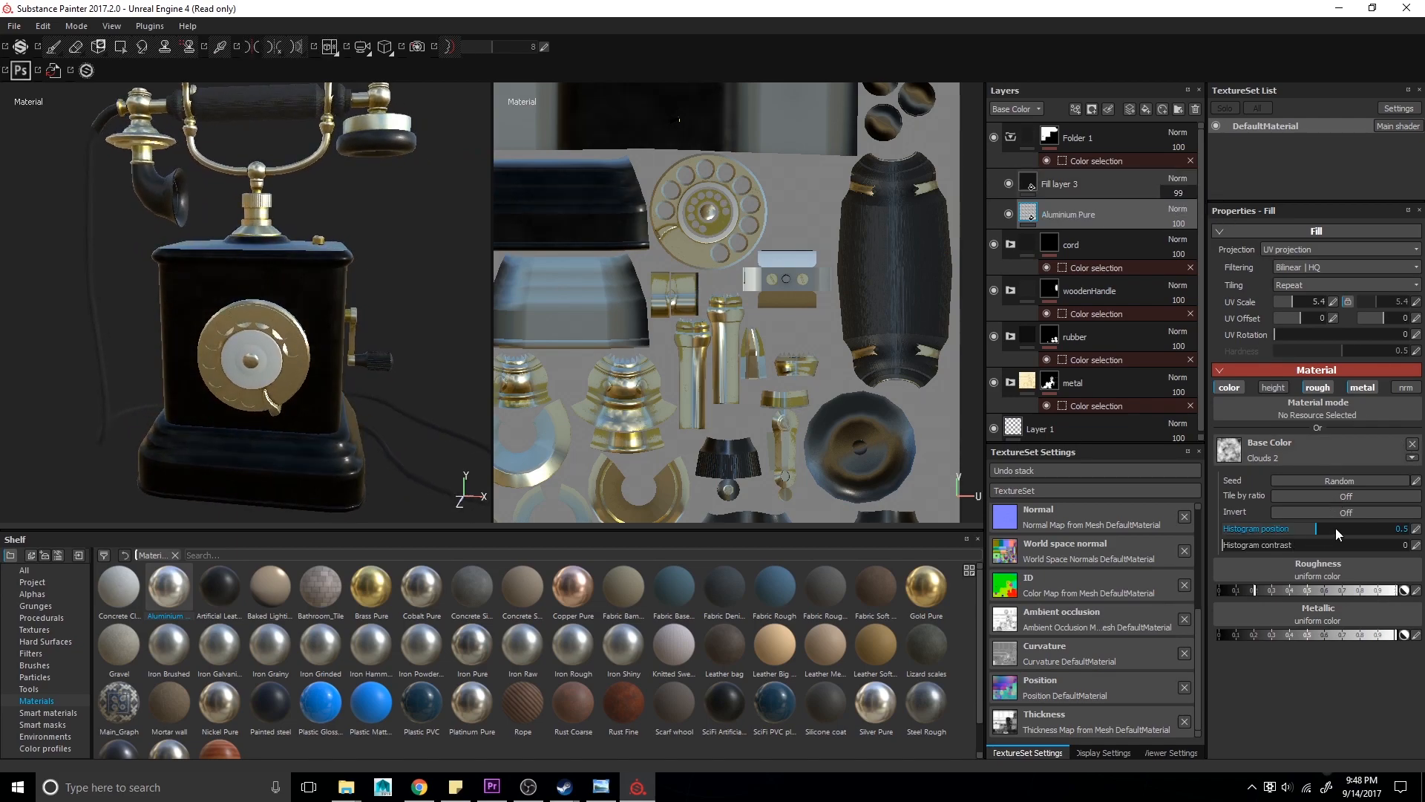
left_click_drag(1334, 528, 1281, 529)
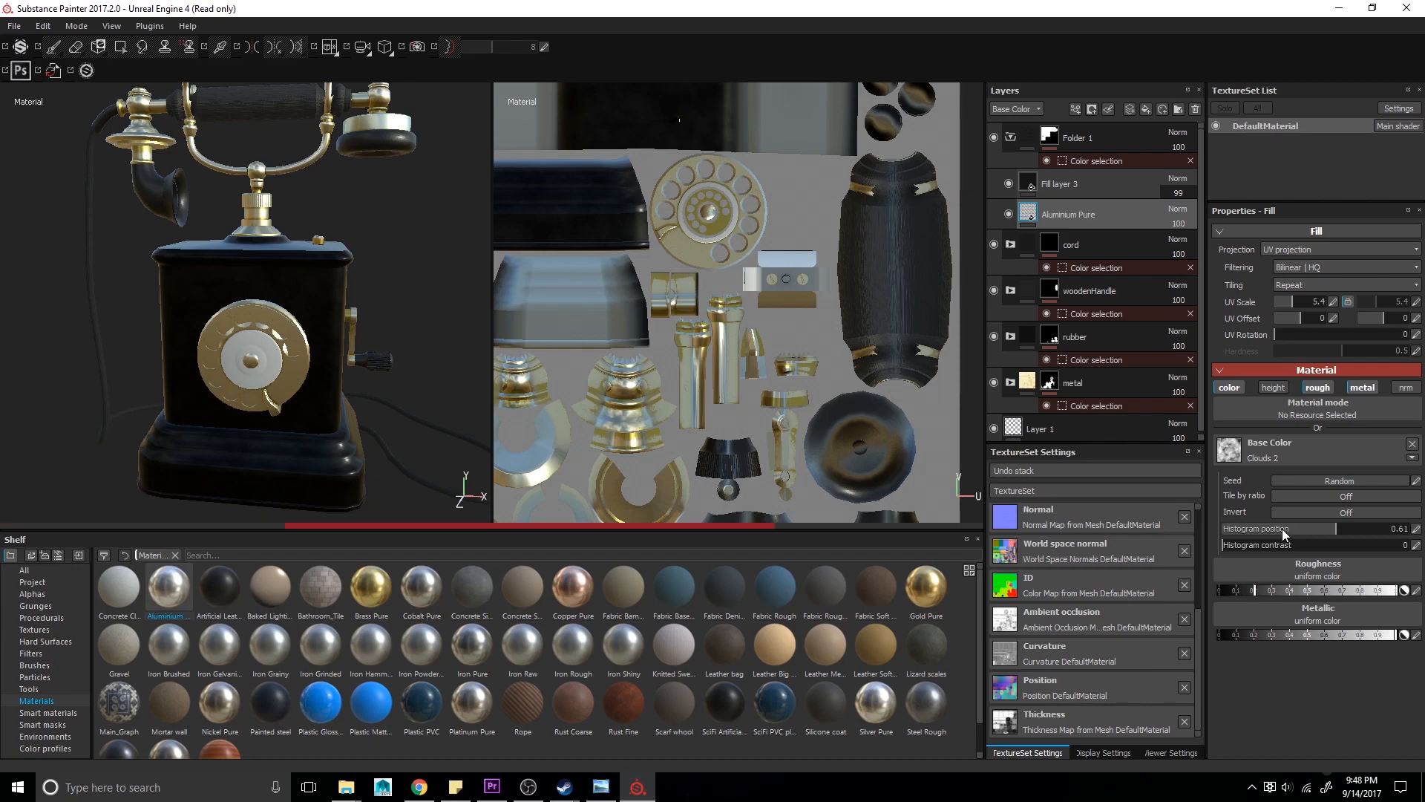
- Add another fill layer inside the body folder and switch off its color and height channels
left_click_drag(319, 386, 278, 307, "alt")
left_click(1103, 137)
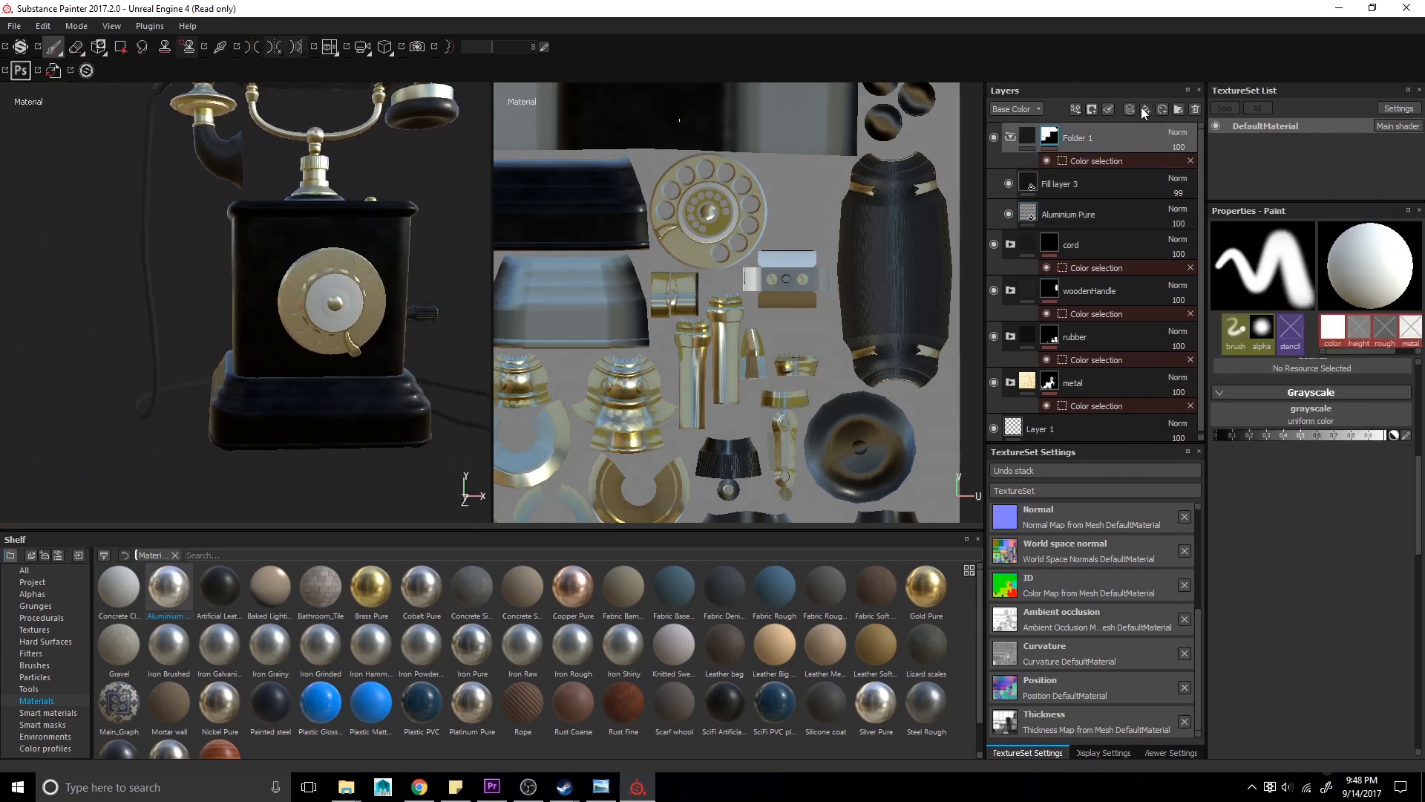
left_click(1143, 109)
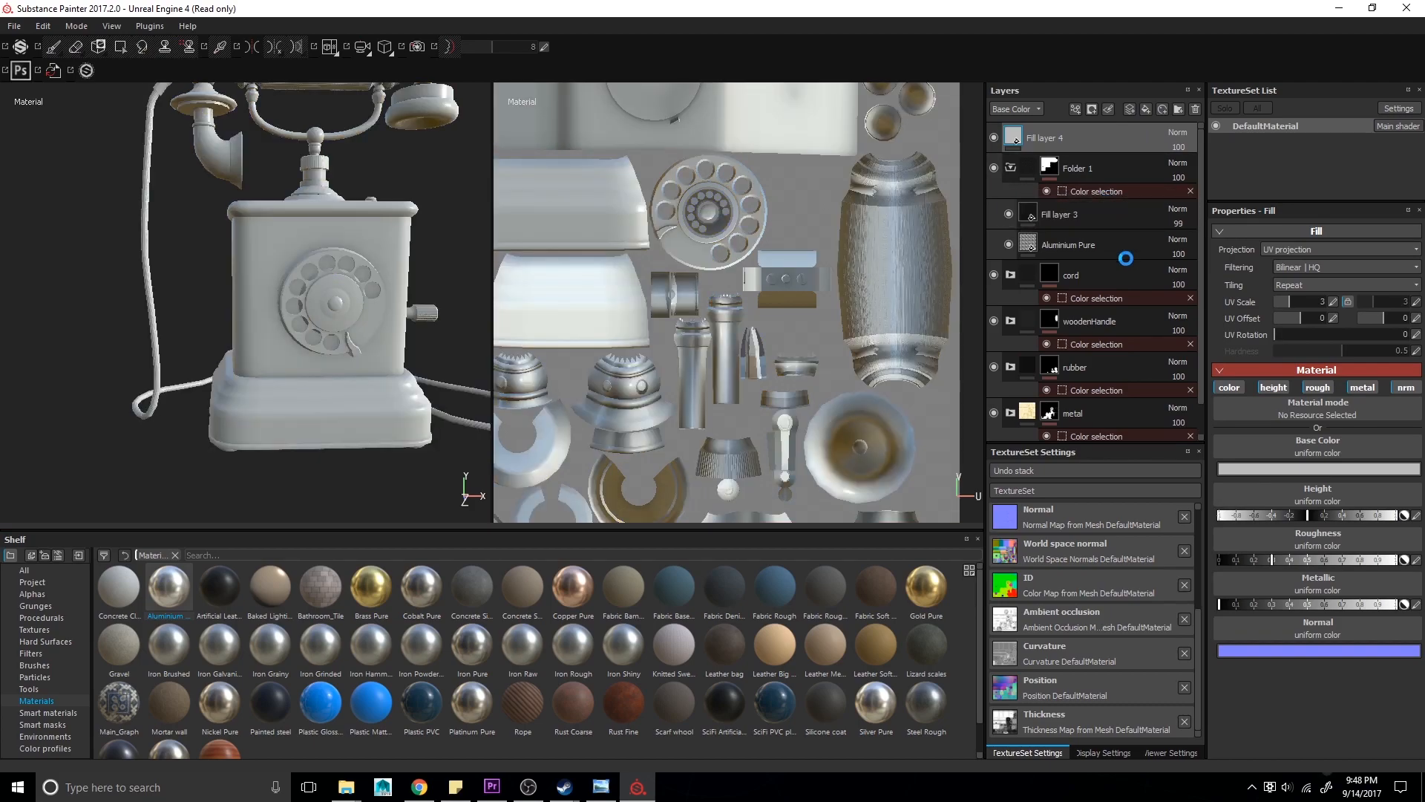
left_click(1269, 388)
- Lower the new fill layer's roughness and raise its metallic value to full
left_click_drag(1253, 469, 1245, 468)
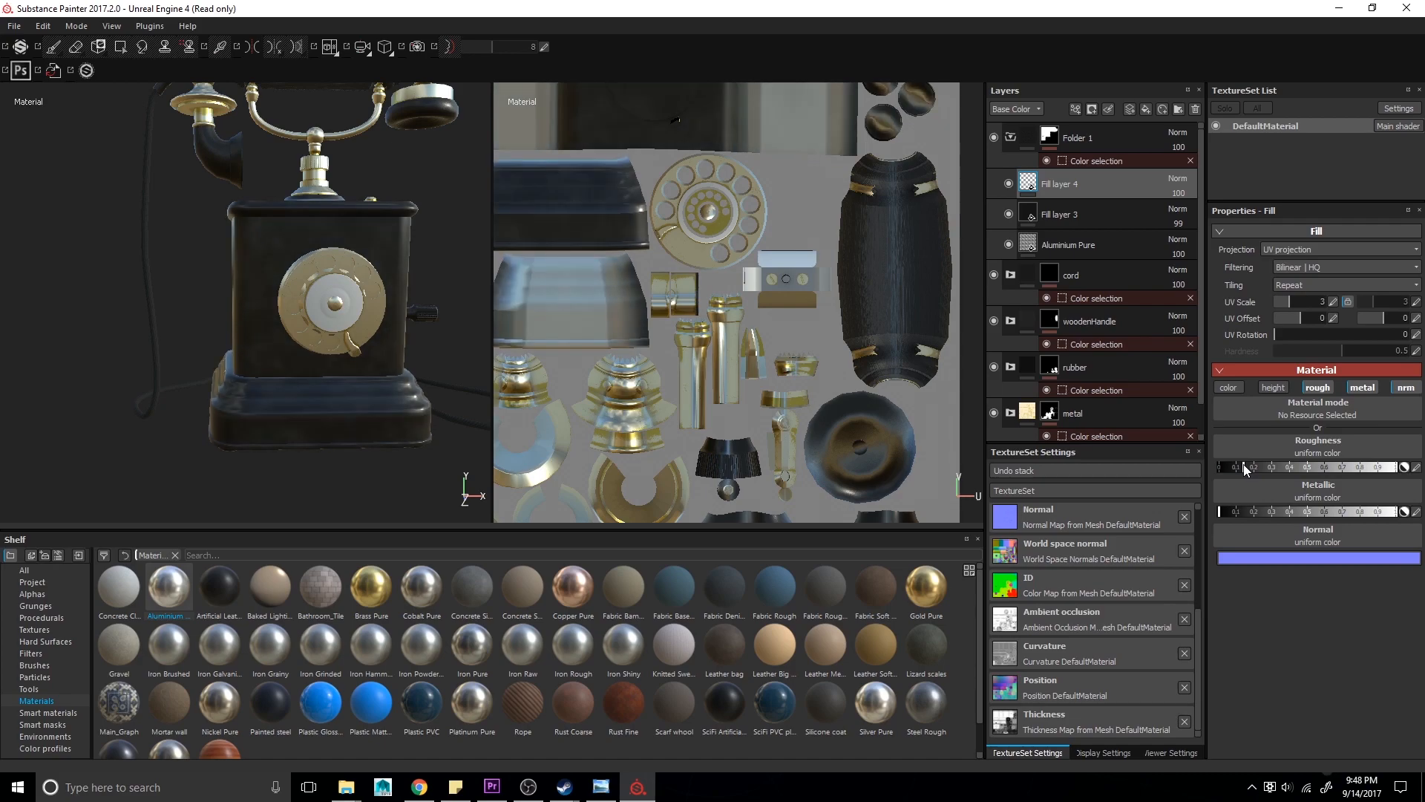
mouse_move(334, 379)
left_mouse_down("alt")
mouse_move(346, 349)
mouse_move(393, 364)
mouse_move(382, 390)
mouse_move(330, 356)
left_mouse_up("alt")
left_click_drag(1389, 512, 1415, 512)
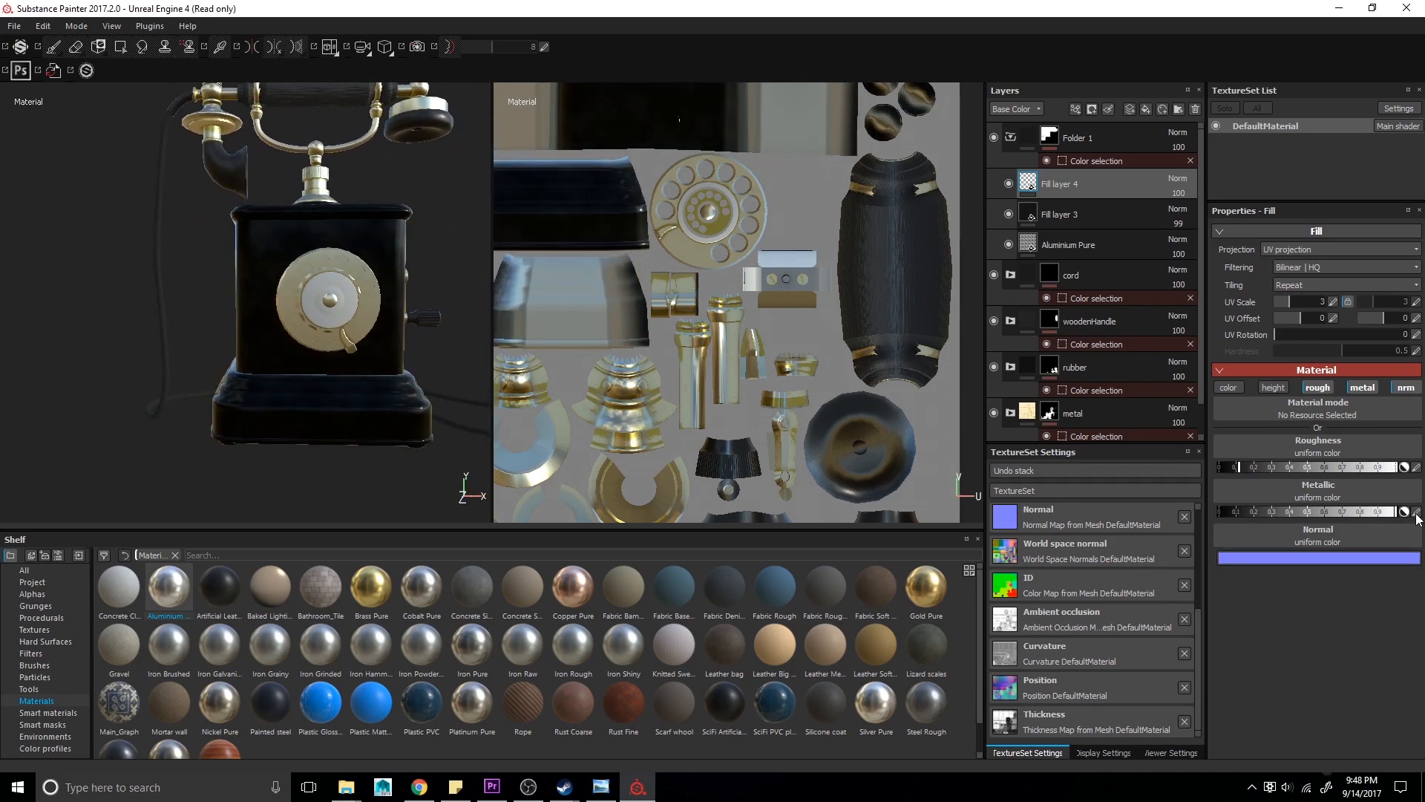
mouse_move(357, 342)
left_mouse_down("alt")
mouse_move(215, 333)
mouse_move(230, 320)
mouse_move(218, 310)
mouse_move(319, 274)
mouse_move(150, 282)
mouse_move(350, 296)
left_mouse_up("alt")
key("alt+Tab")
key("alt+Tab")
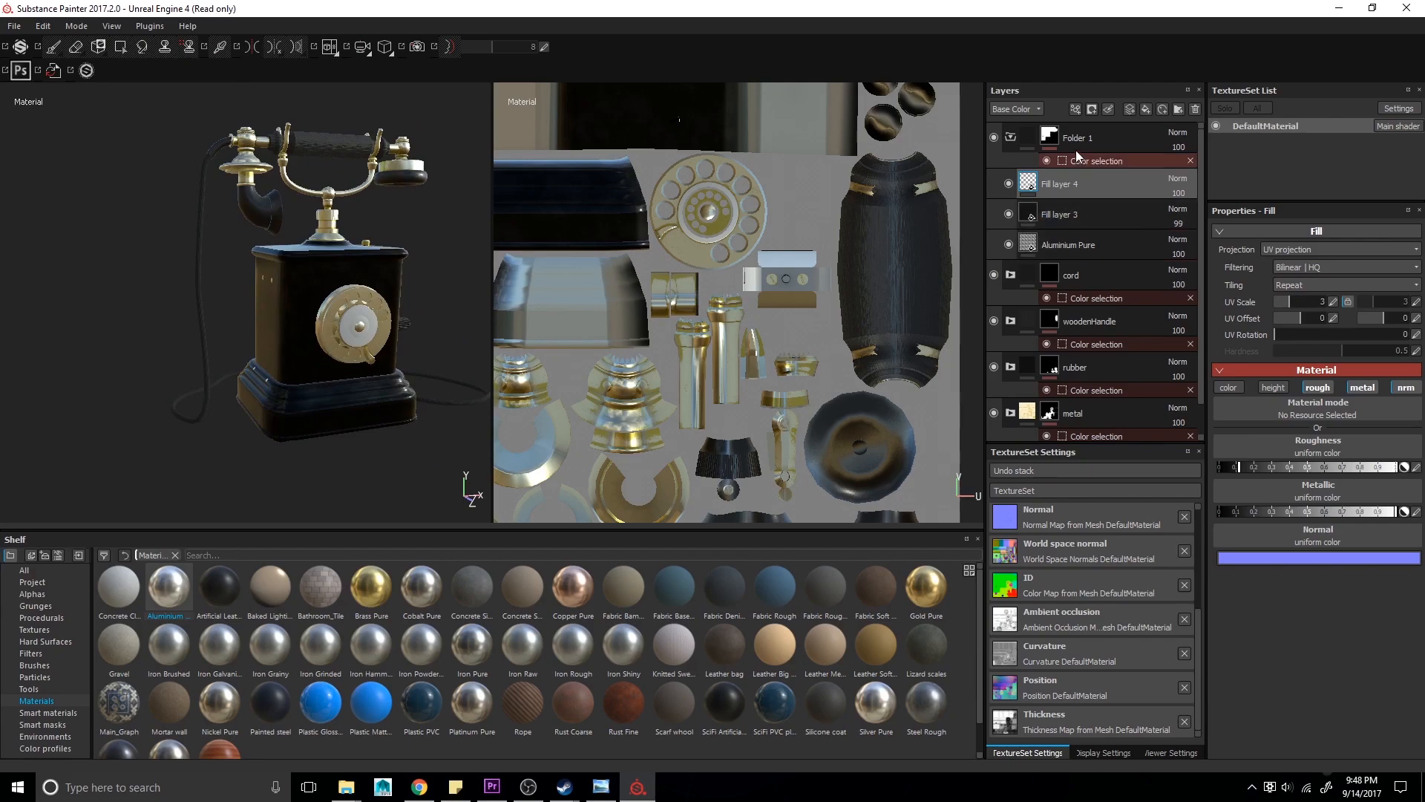
- Collapse the folder and compare the model with the telephone reference photos
left_click(1009, 137)
right_click(1080, 140)
left_click_drag(356, 356, 405, 409, "alt")
key("alt+Tab")
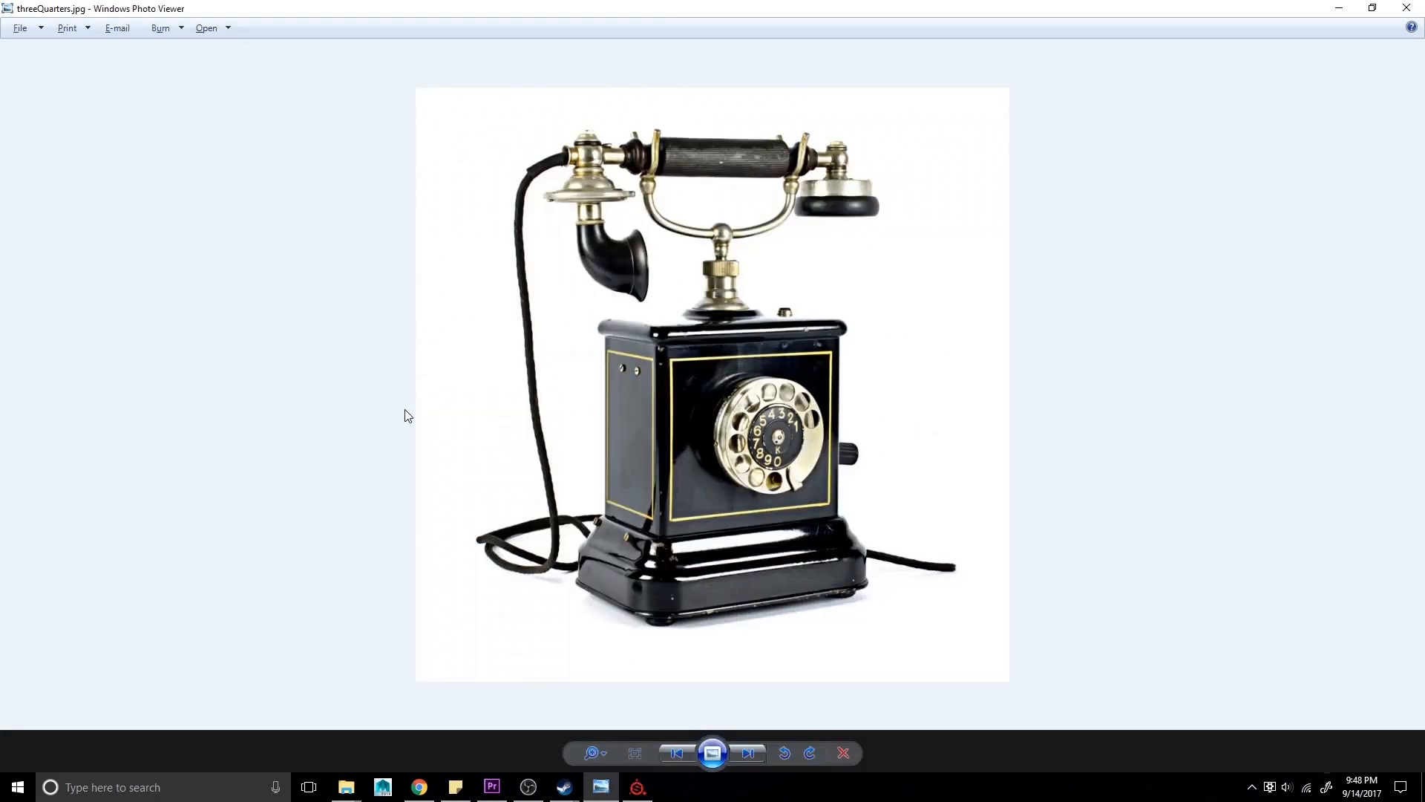
scroll(620, 468, "up", 2)
scroll(619, 468, "down", 2)
left_click(746, 754)
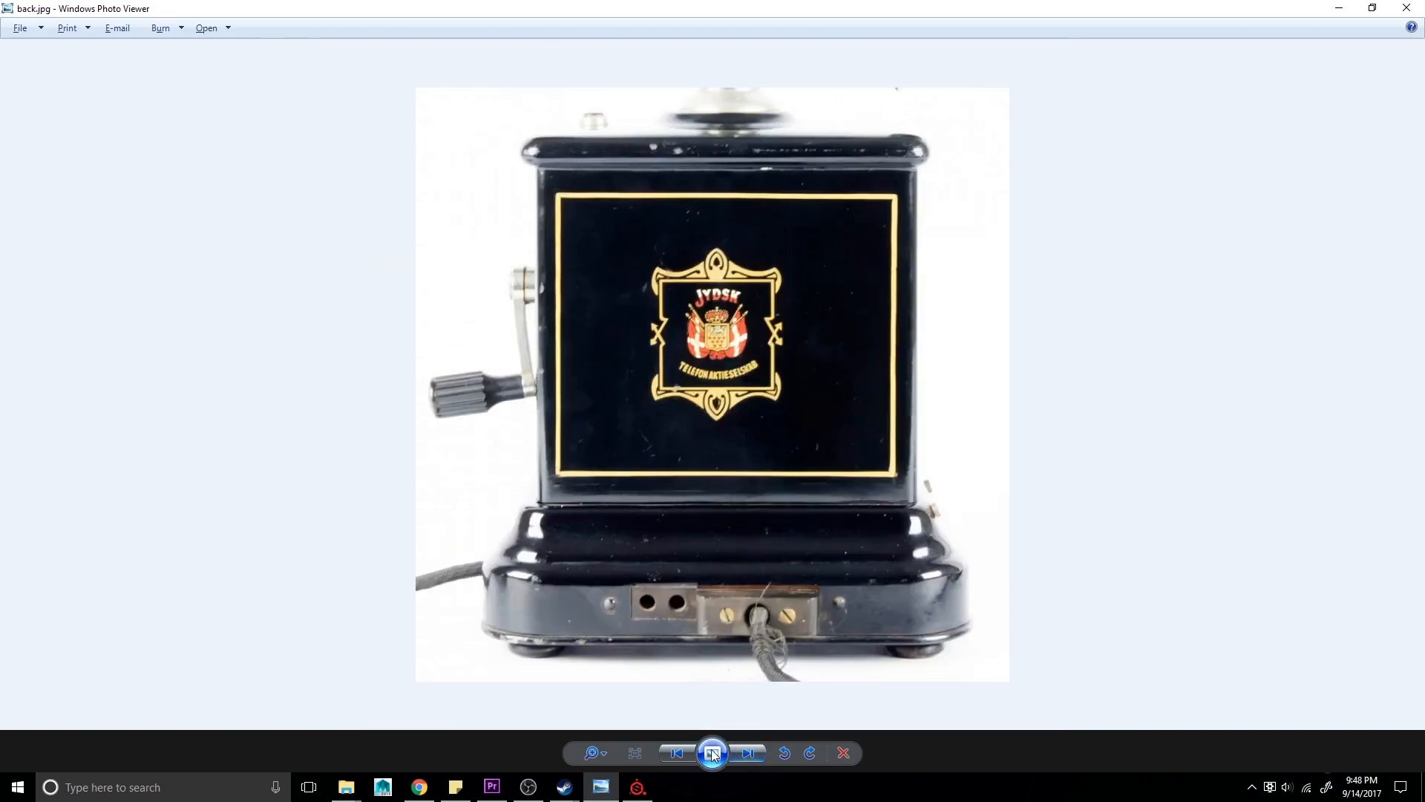
left_click(687, 753)
left_click(745, 751)
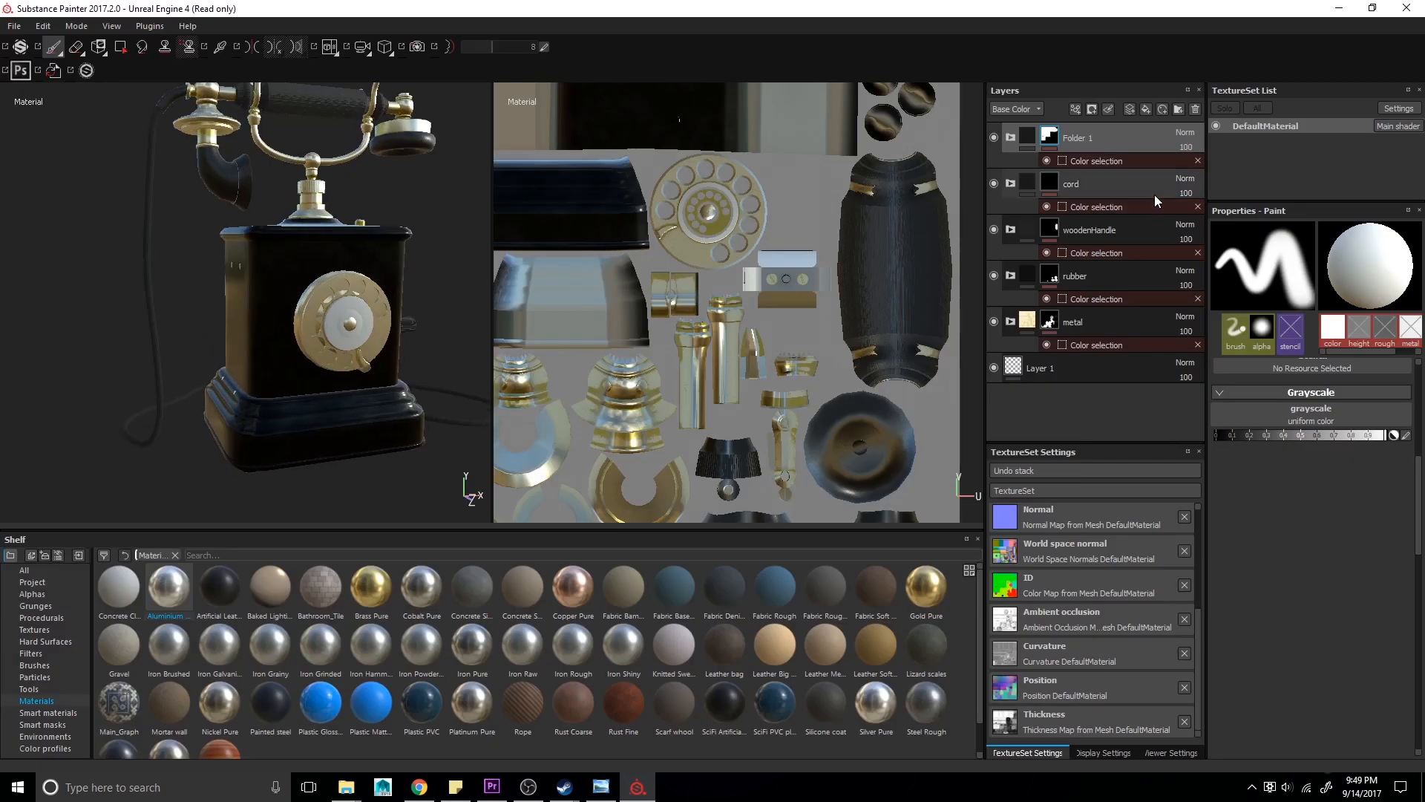
- Duplicate the body folder and rename the copy phoneBody
right_click(1143, 140)
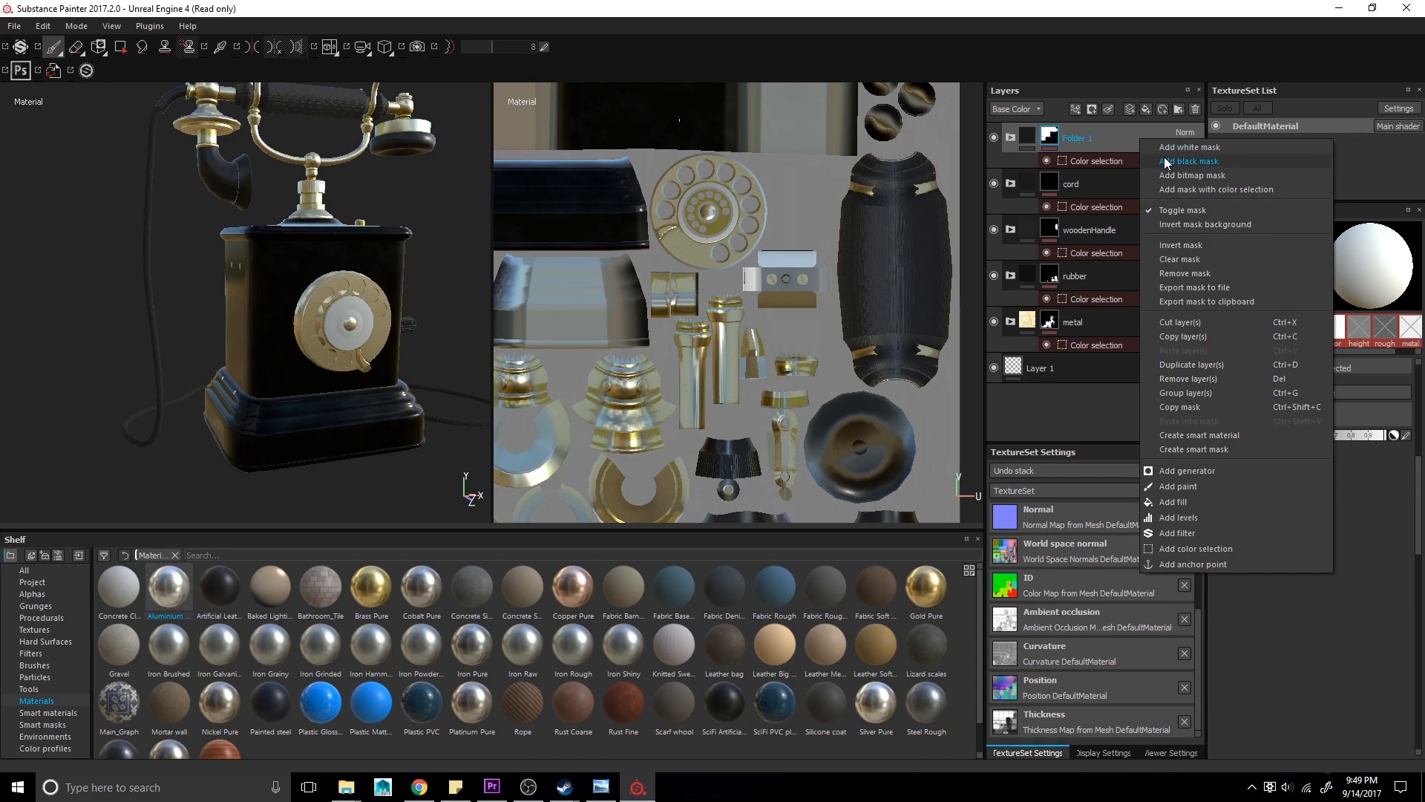
left_click(1191, 365)
double_click(1076, 183)
type("ploneBody")
- Rename the upper folder rotornumbers and pick the dial center's purple ID color for its mask
double_click(1092, 139)
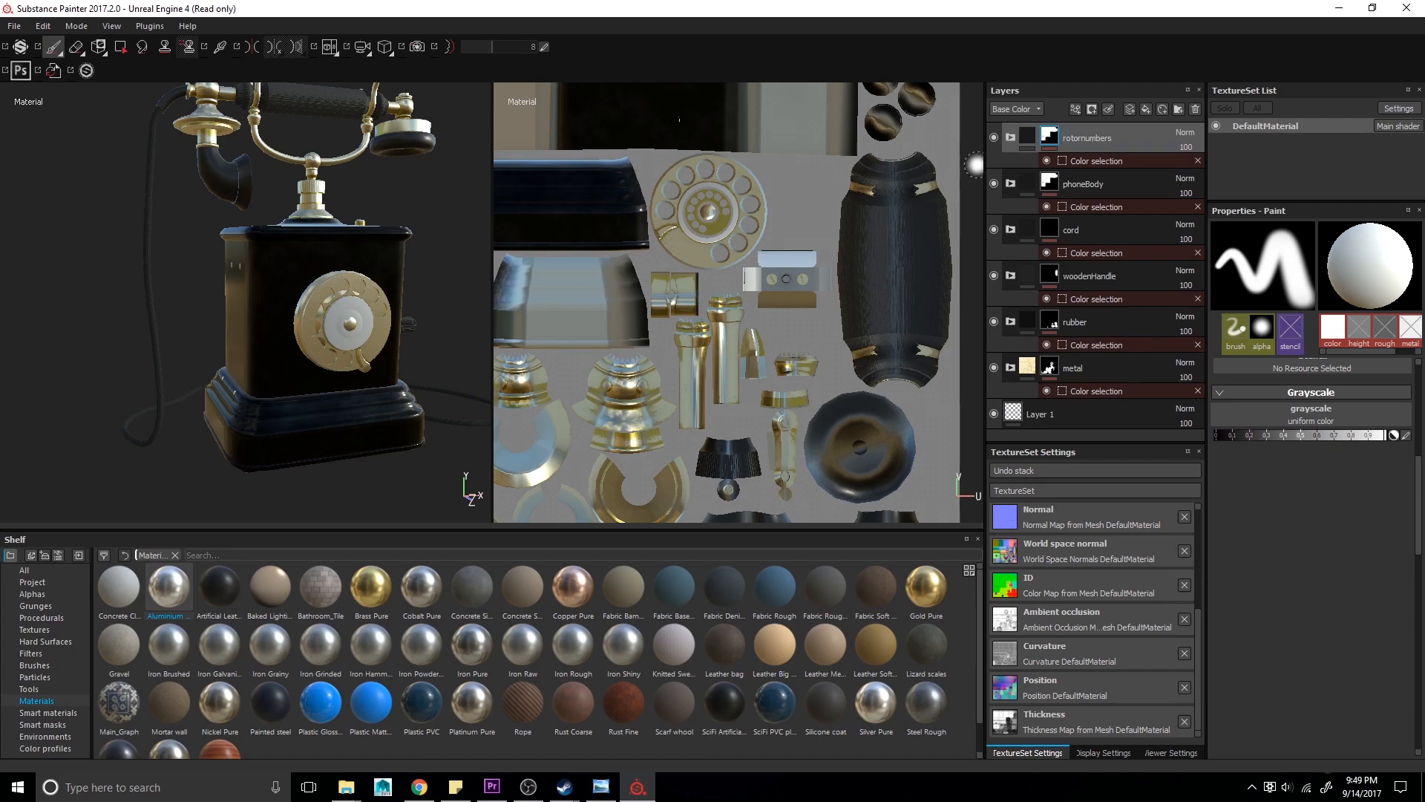
left_click(1009, 139)
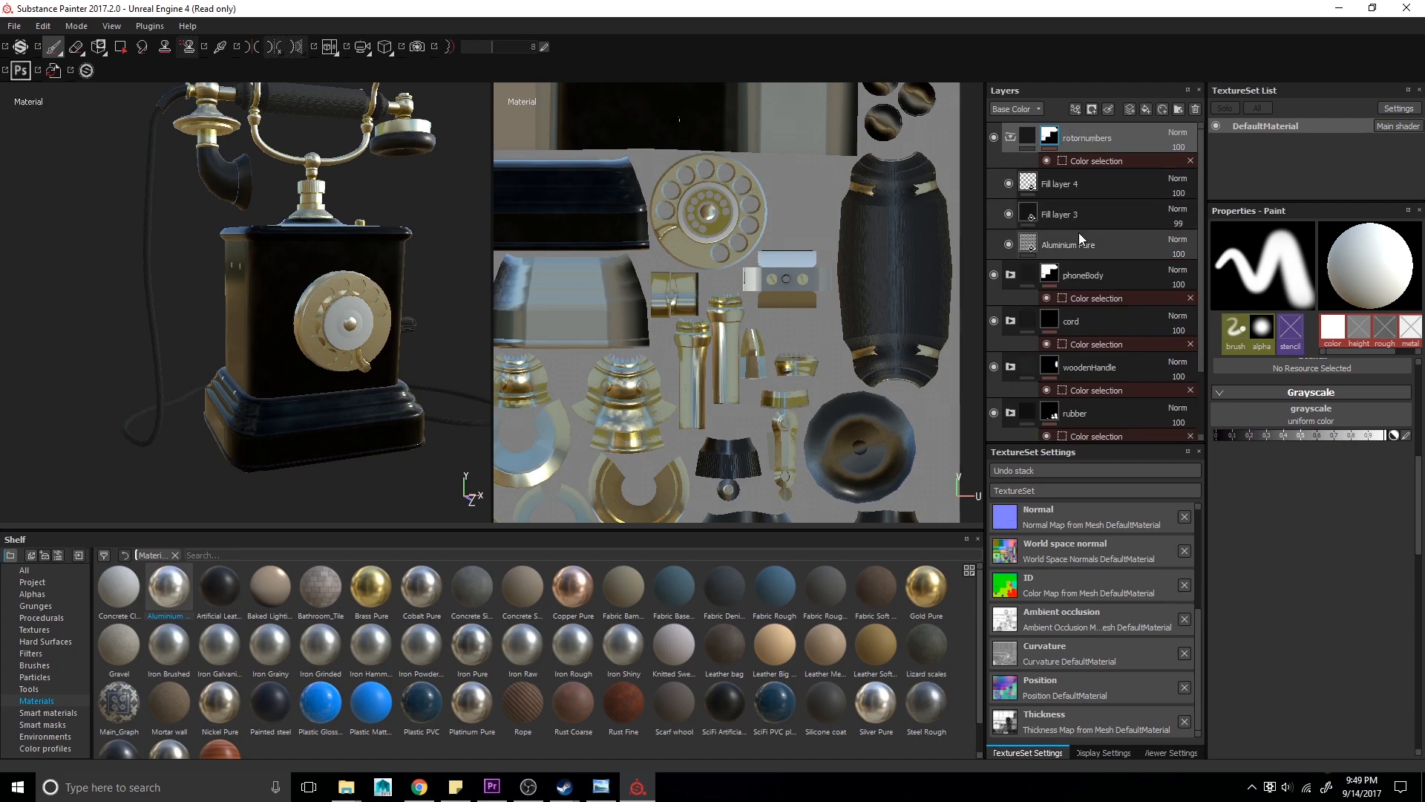
left_click(1099, 156)
left_click(1407, 369)
left_click(1390, 346)
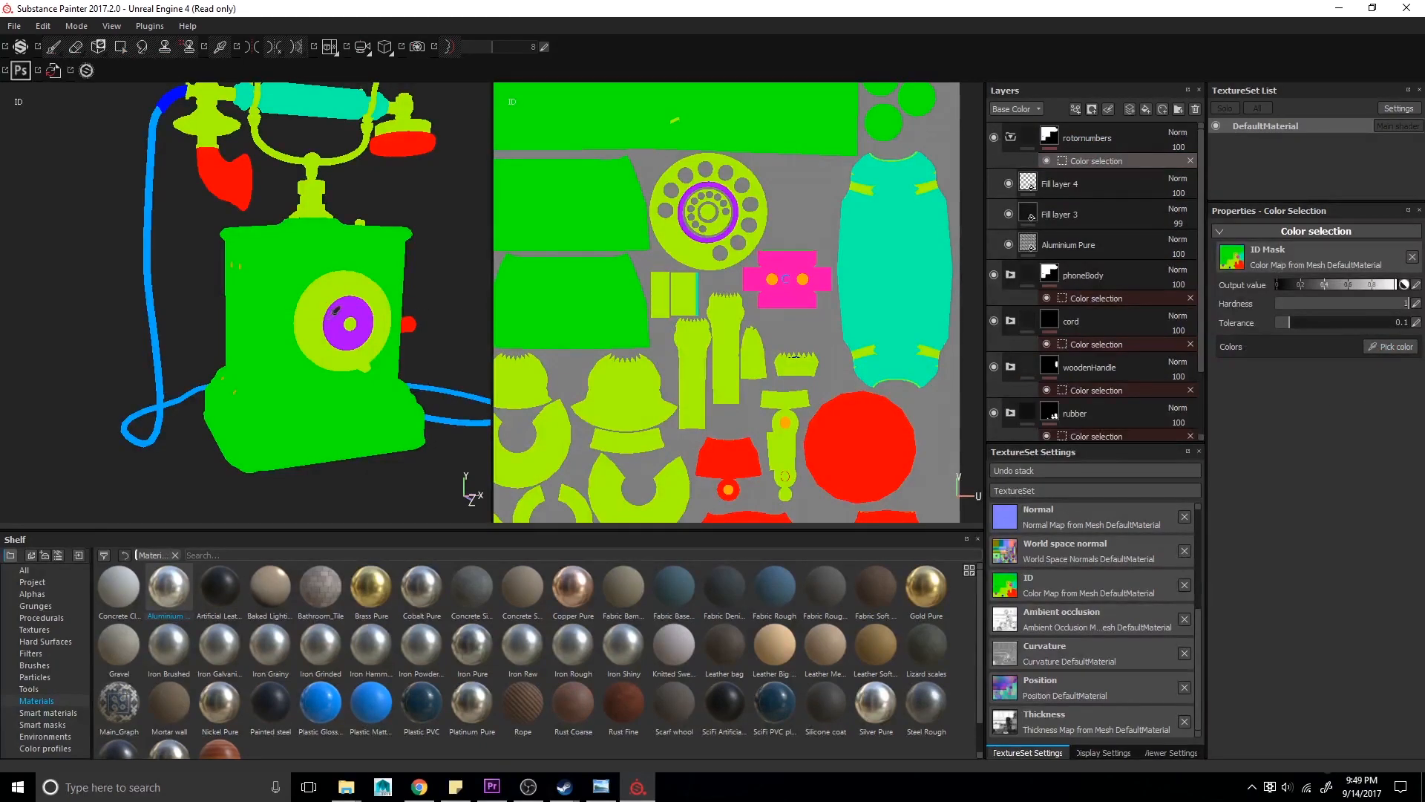
scroll(332, 328, "up", 5)
left_click(332, 328)
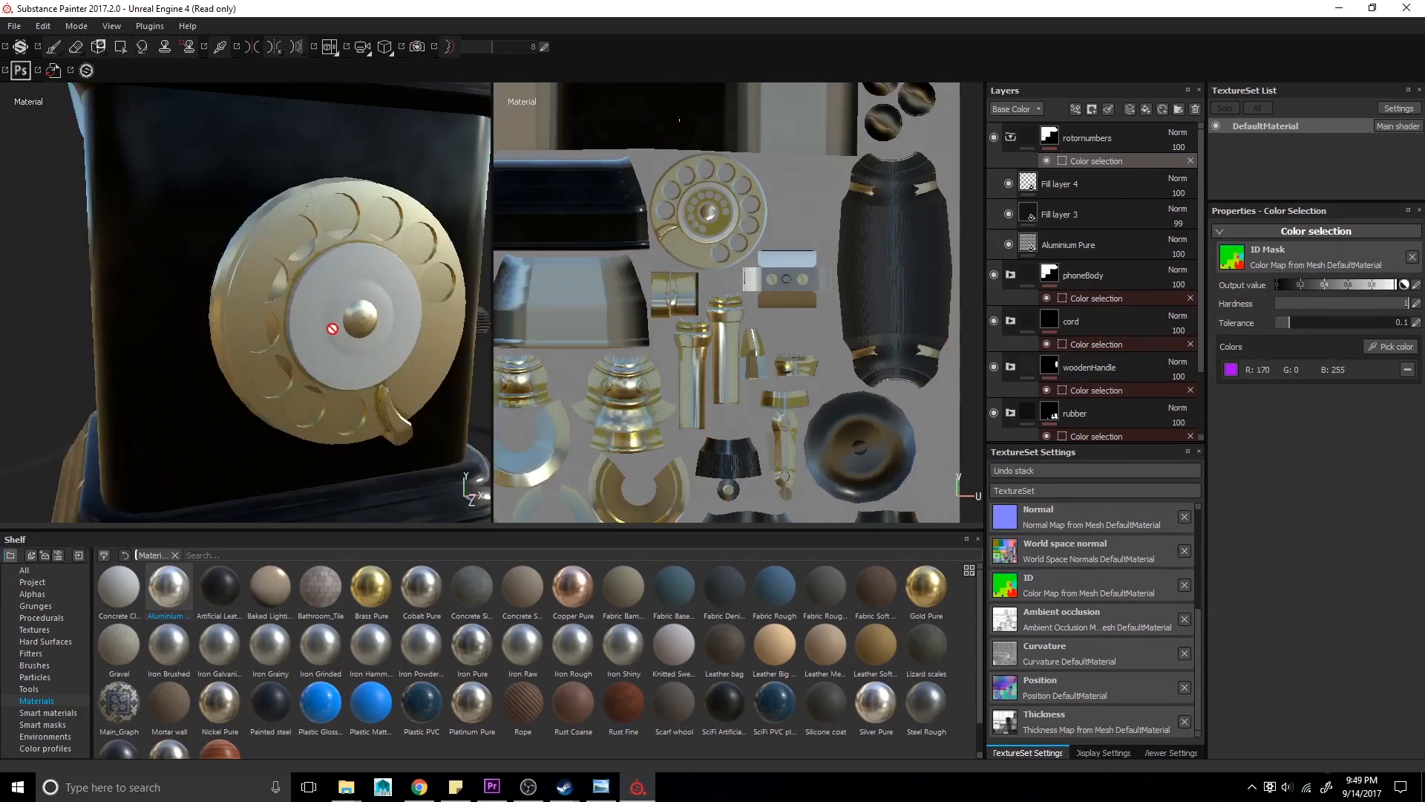
- Select Fill layer 3 and toggle its visibility to check its effect
left_click(1009, 137)
left_click(1051, 138)
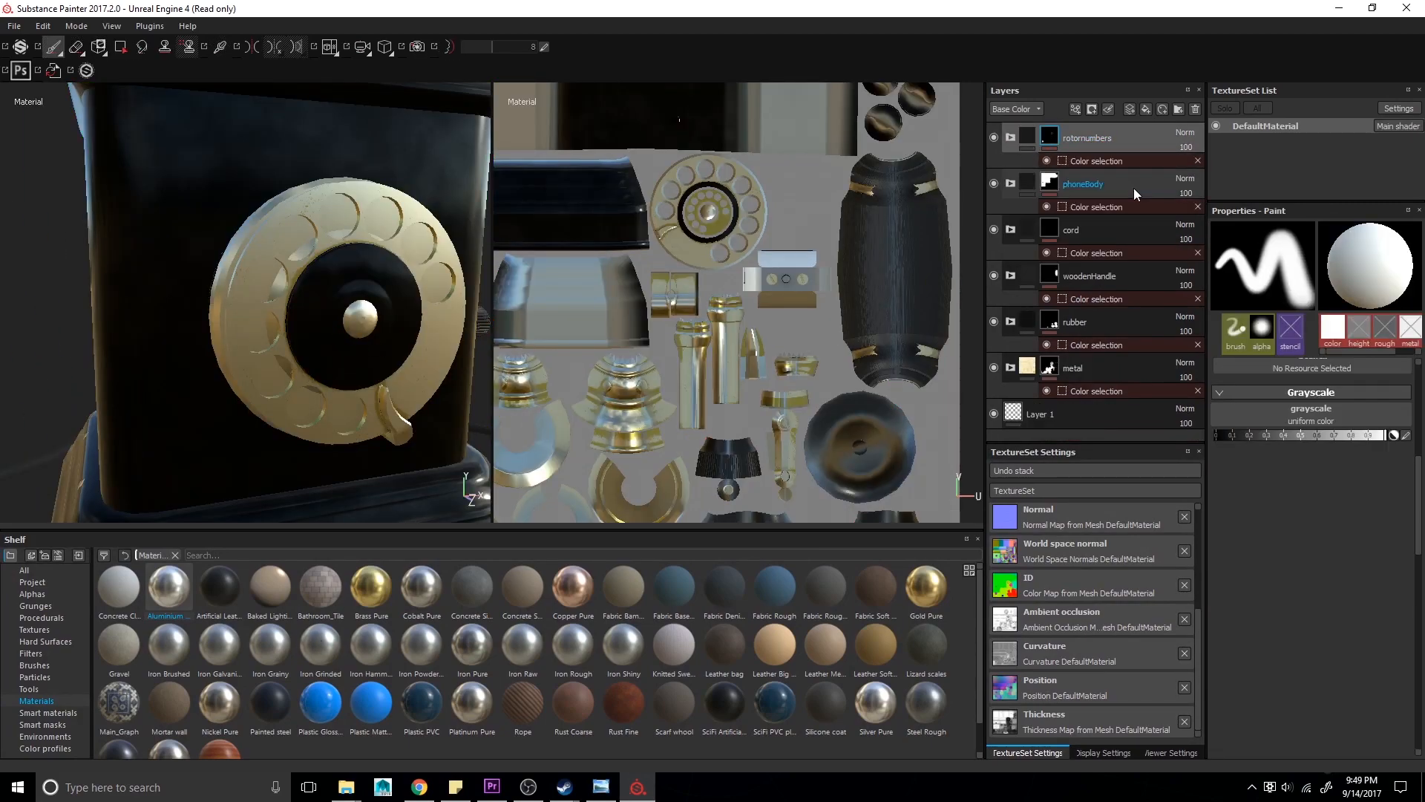
left_click(1011, 138)
left_click(1050, 212)
left_click(1008, 214)
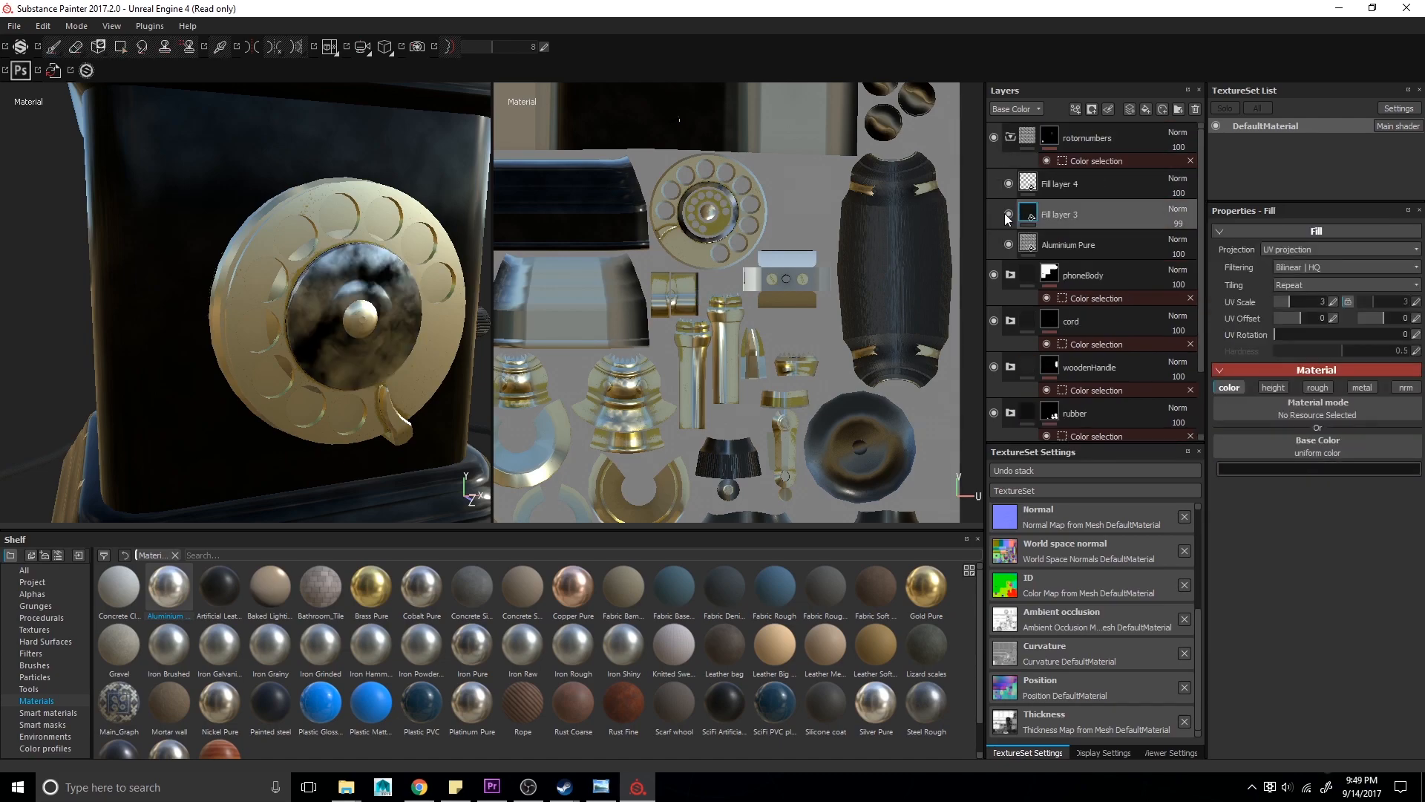
left_click(1008, 214)
- Try applying the Edge Rust smart mask to Fill layer 3, then undo it
left_click(41, 722)
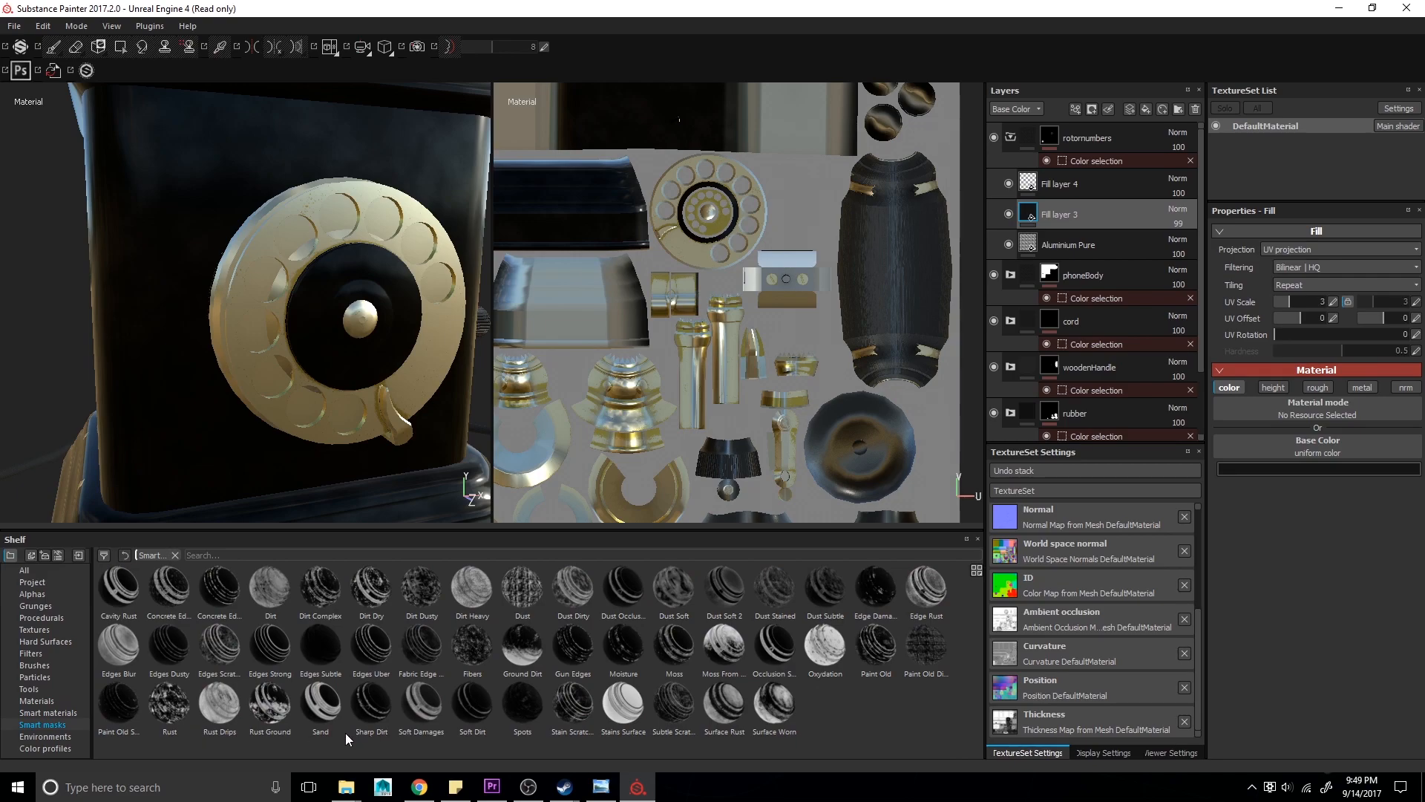
left_click_drag(926, 588, 1108, 219)
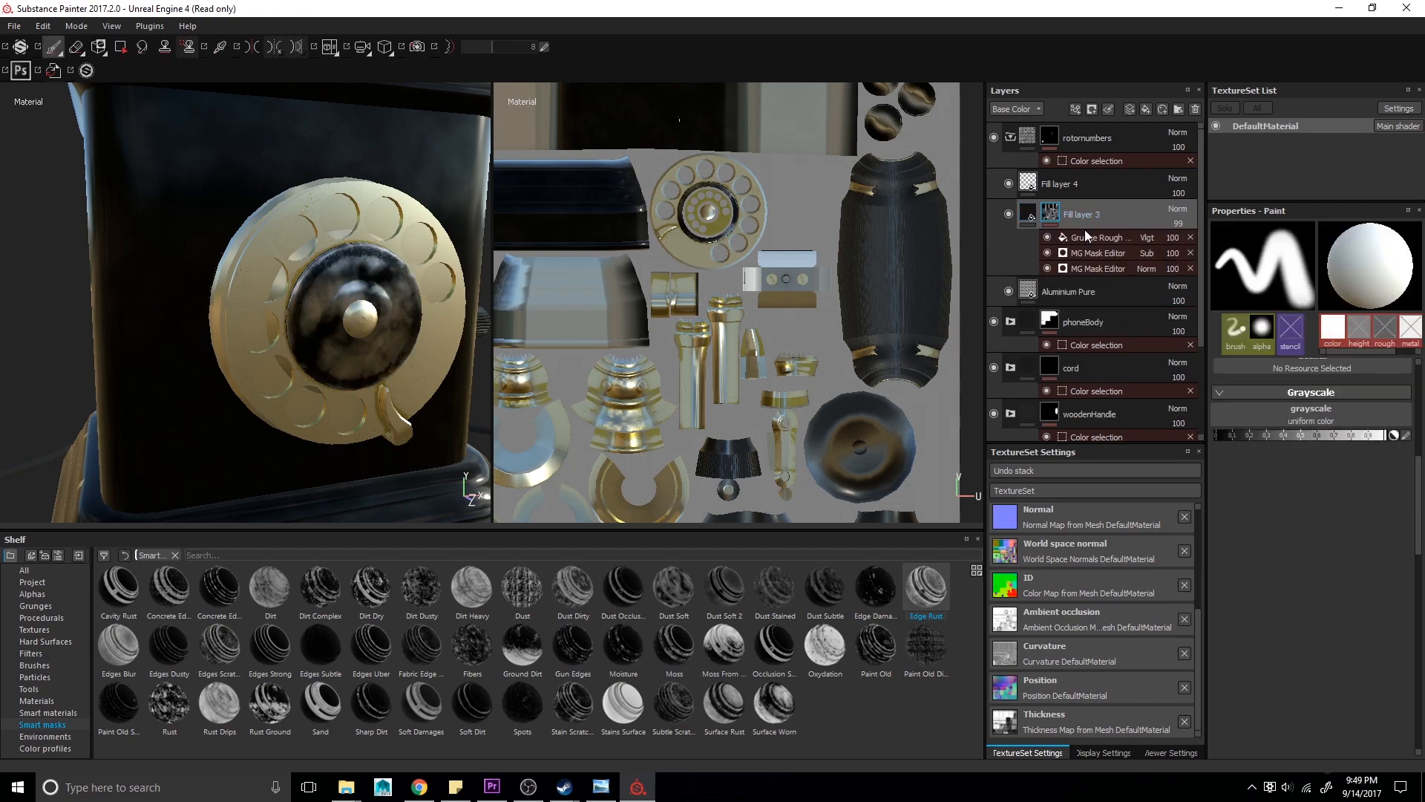
key("ctrl+z")
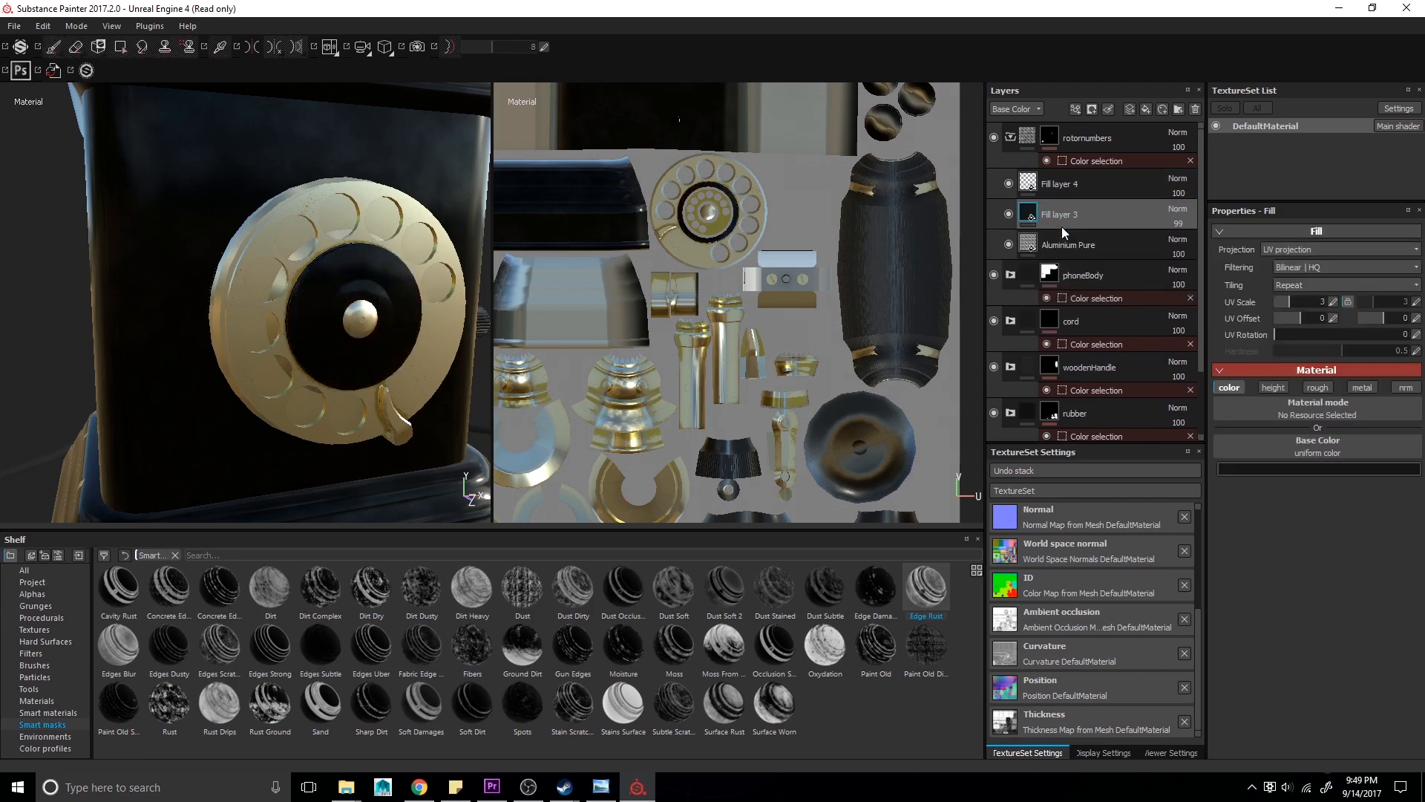
- Try the Dust Occlusion smart mask on Fill layer 3 with its dirt inverted, then remove it
left_click_drag(775, 646, 833, 702)
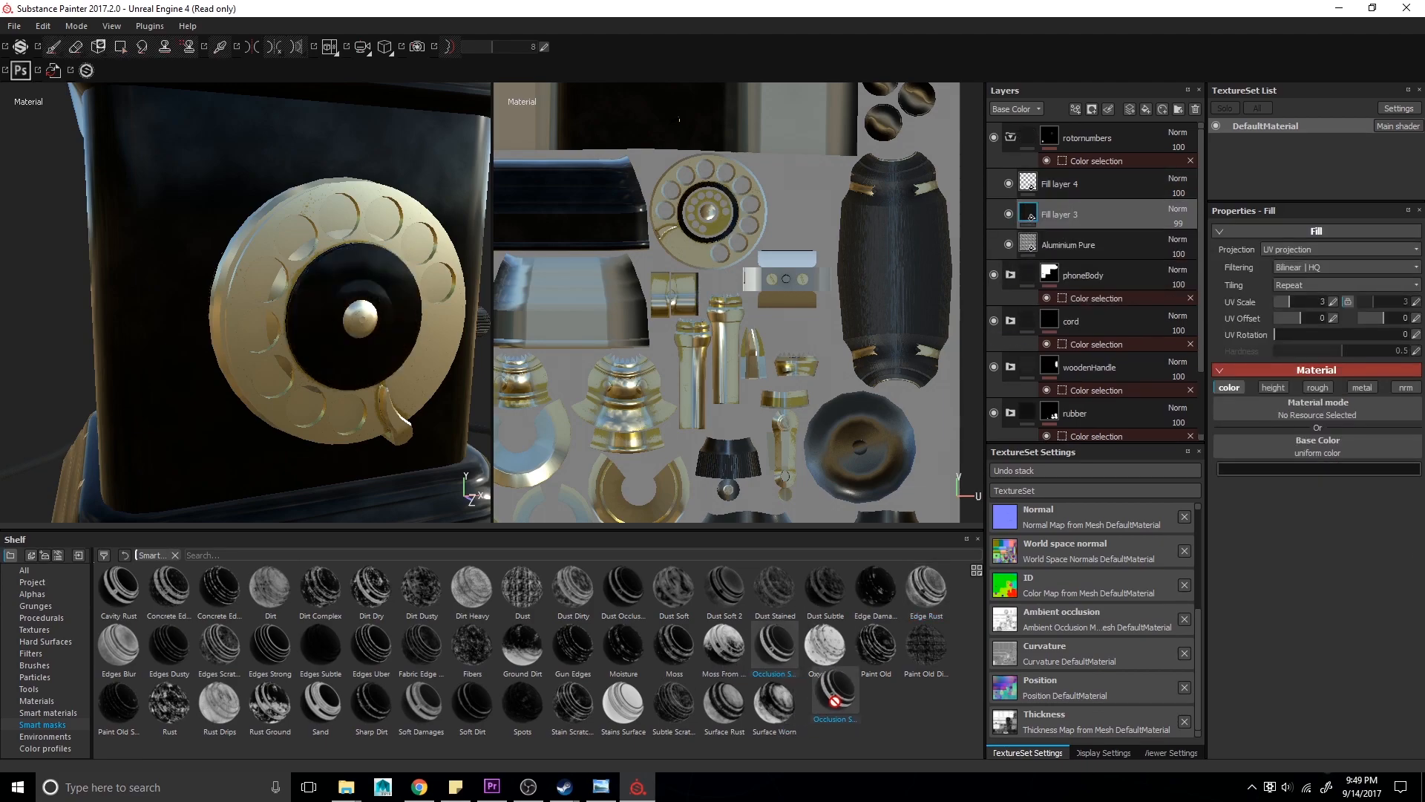
left_click_drag(604, 567, 1118, 198)
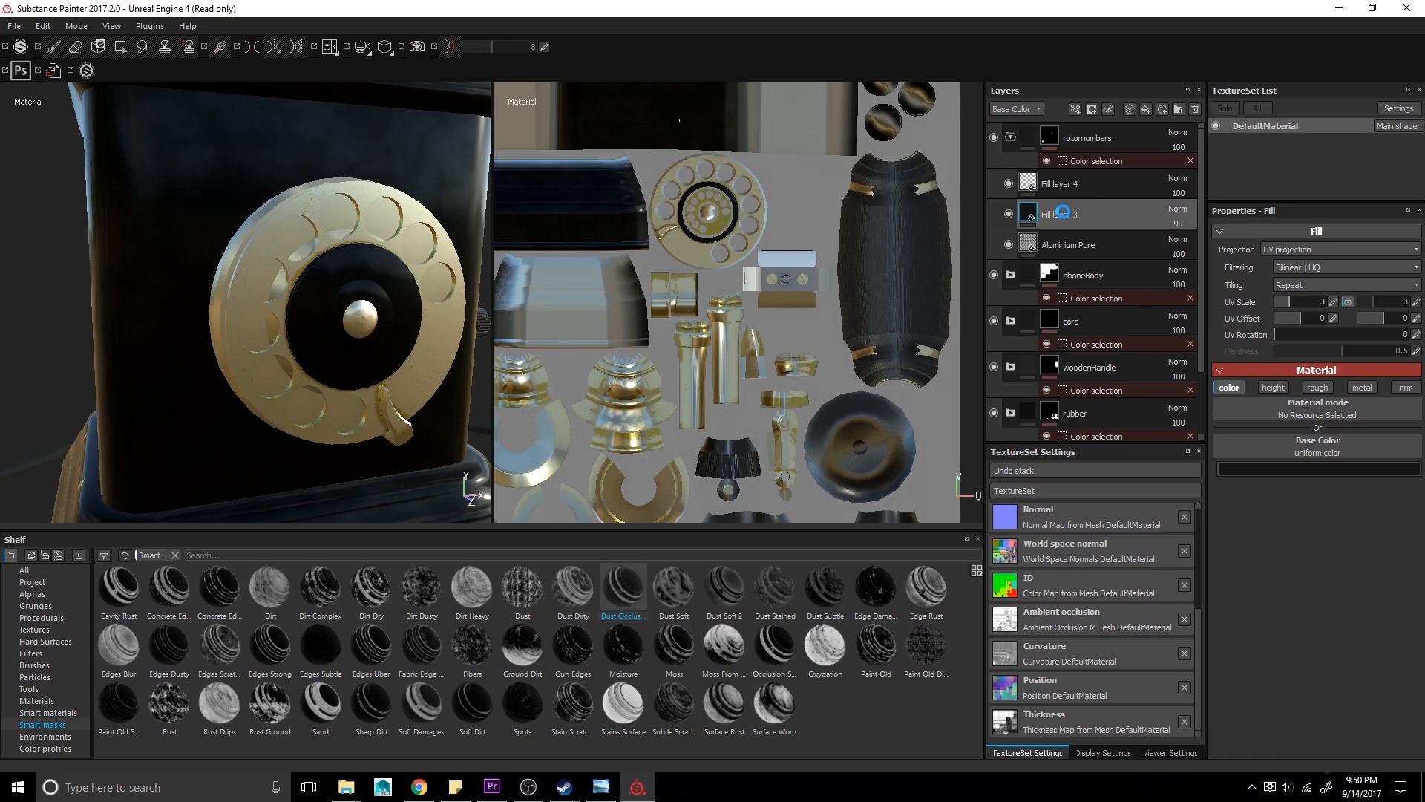
left_click_drag(1061, 212, 1066, 216)
left_click(1075, 237)
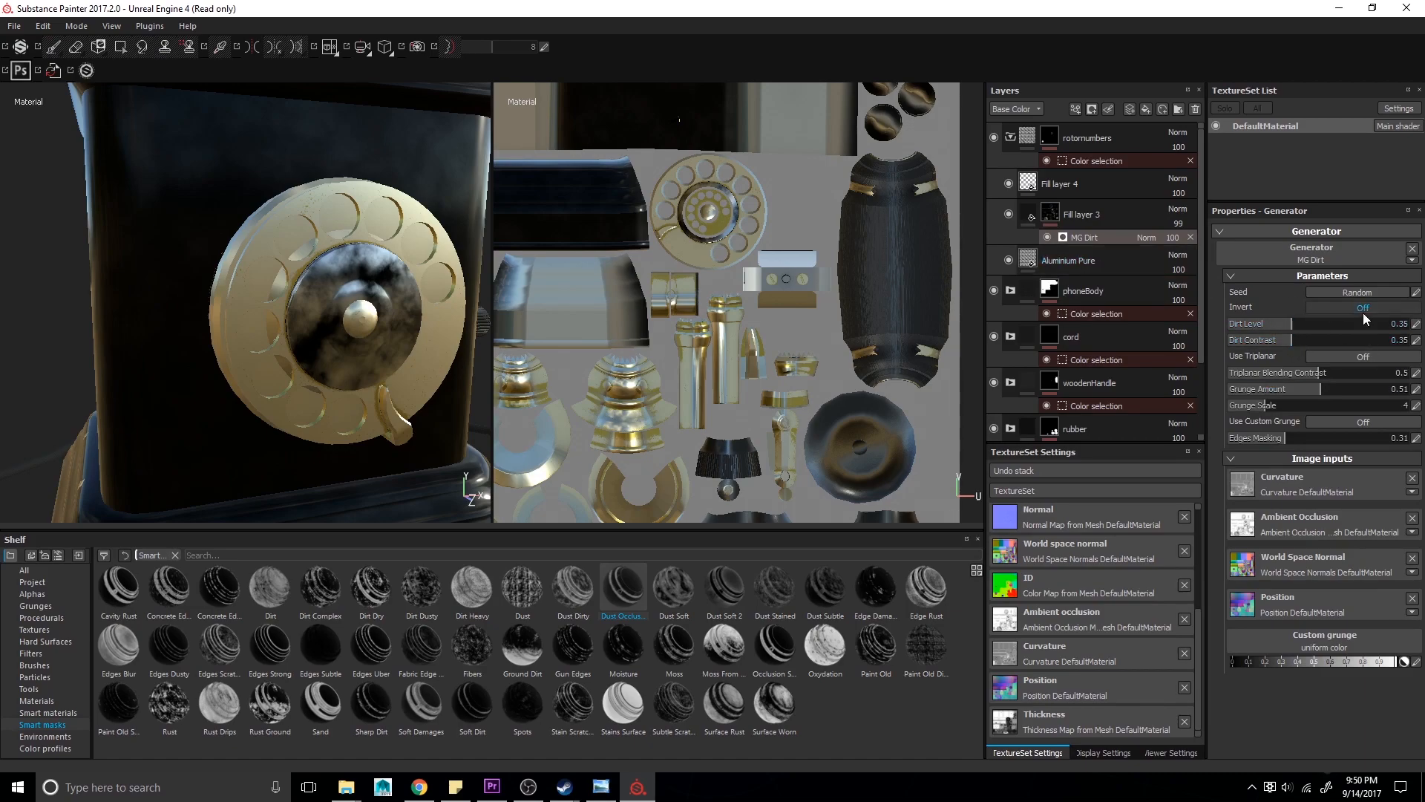
left_click(1143, 236)
left_click(1114, 236)
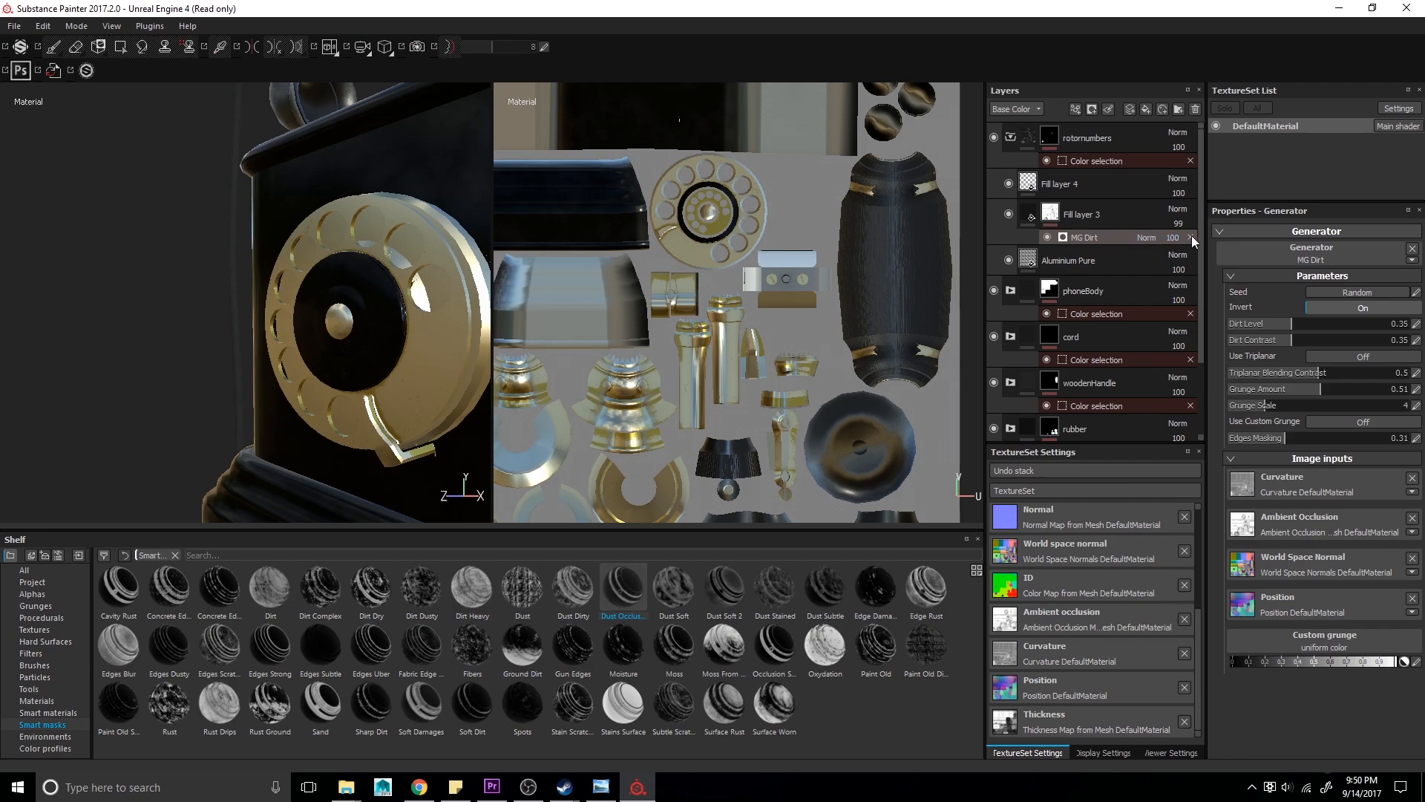
left_click(1191, 236)
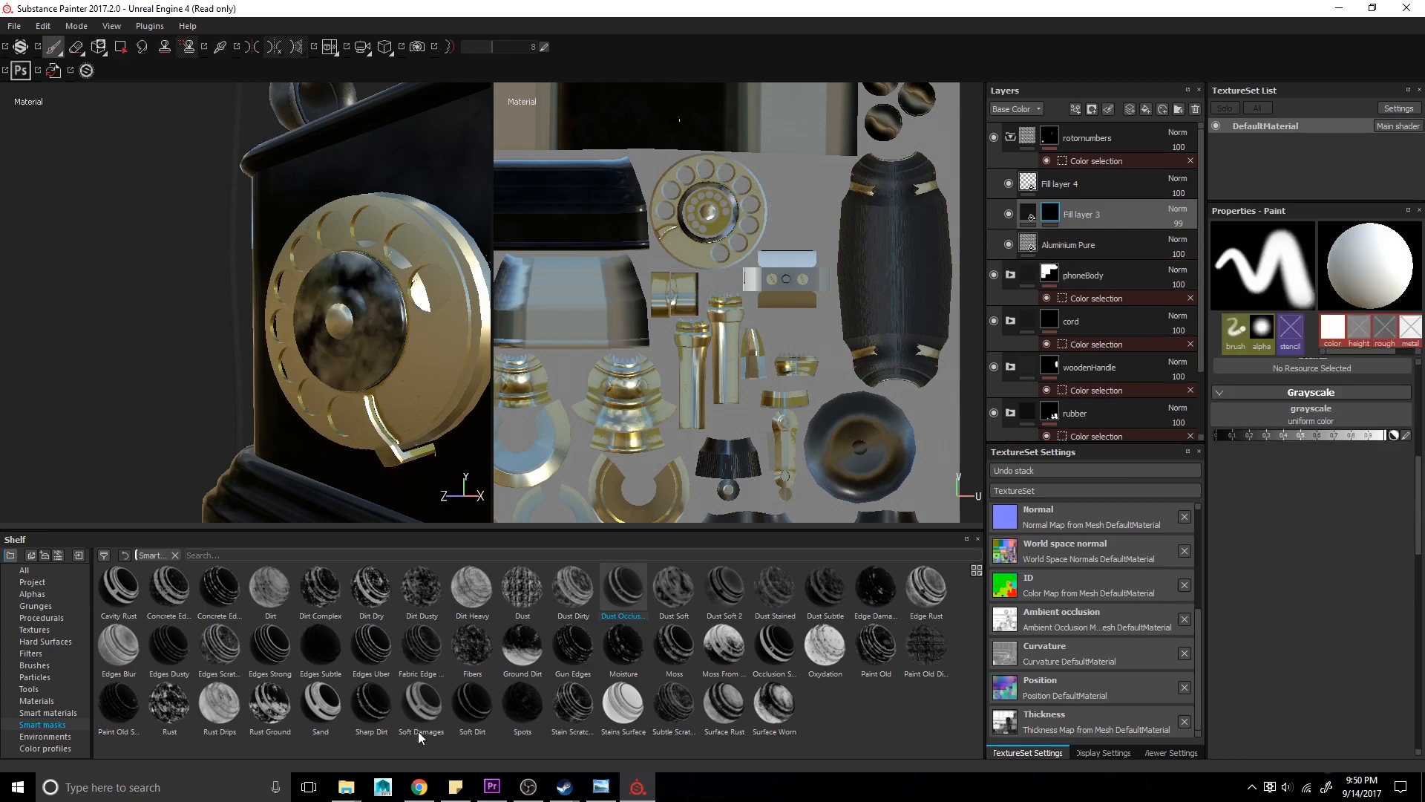
- Apply the Paint Old smart mask to Fill layer 3 and invert its mask builder
mouse_move(140, 709)
left_mouse_down()
mouse_move(1029, 273)
mouse_move(1106, 216)
left_mouse_up()
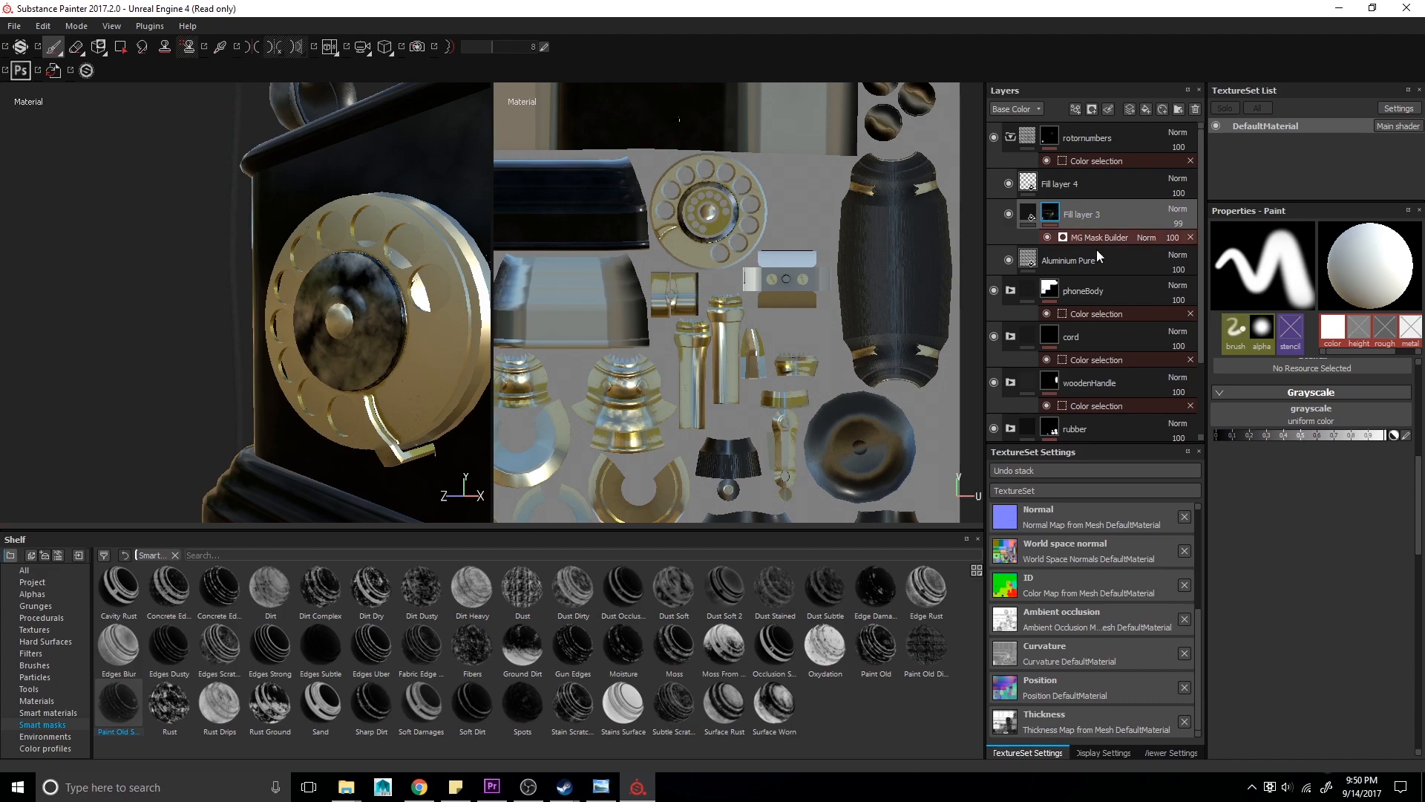
left_click(1075, 236)
left_click(1306, 339)
- Inspect the model from several angles and compare it with the reference photo
scroll(383, 352, "up", 2)
left_click_drag(383, 351, 210, 309, "alt")
right_click_drag(210, 309, 176, 296, "alt")
middle_click_drag(175, 297, 217, 328, "alt")
right_click_drag(217, 328, 152, 328, "alt")
left_click_drag(152, 328, 15, 297, "alt")
left_click_drag(332, 380, 259, 371, "alt")
right_click_drag(260, 371, 250, 369, "alt")
key("alt+Tab")
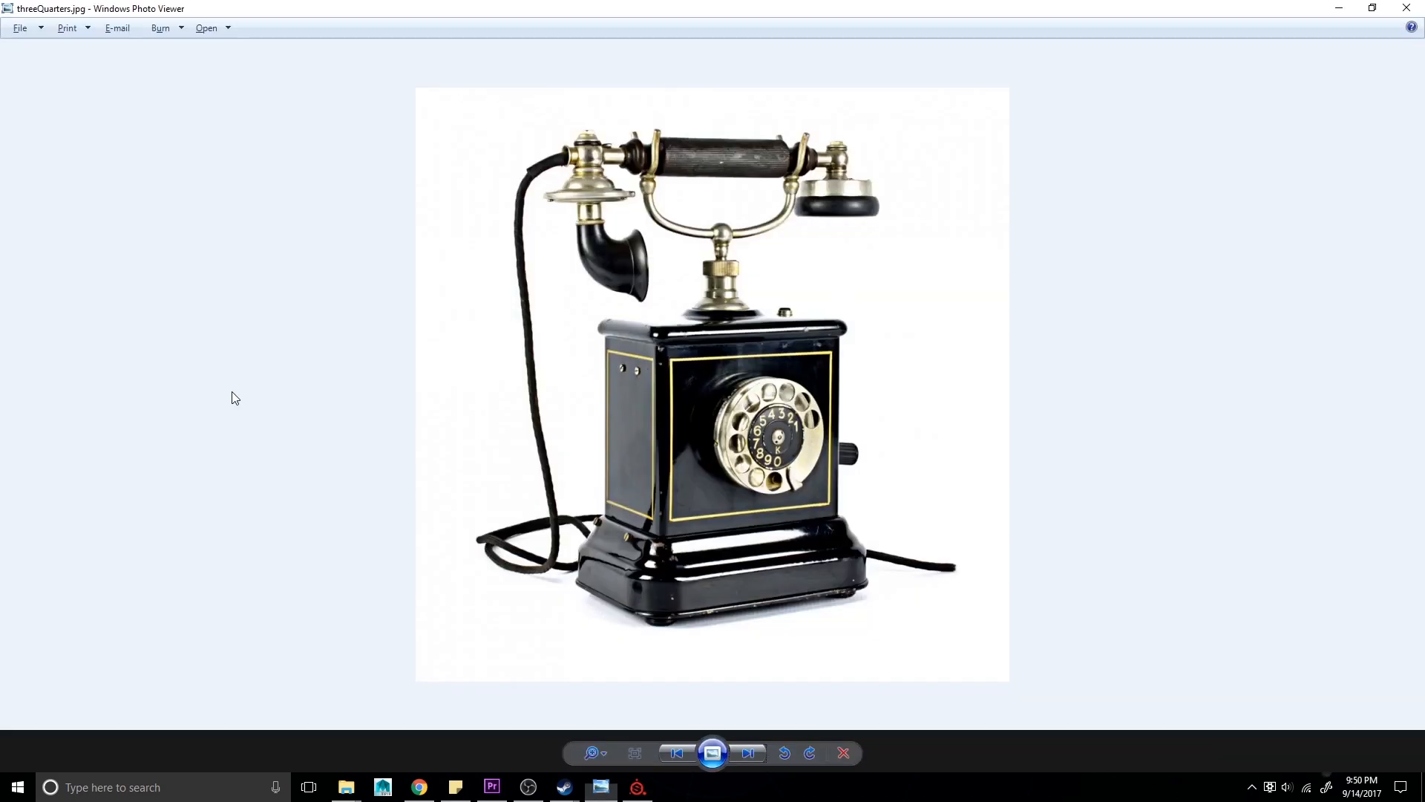
left_click(666, 754)
left_click(666, 754)
key("alt+Tab")
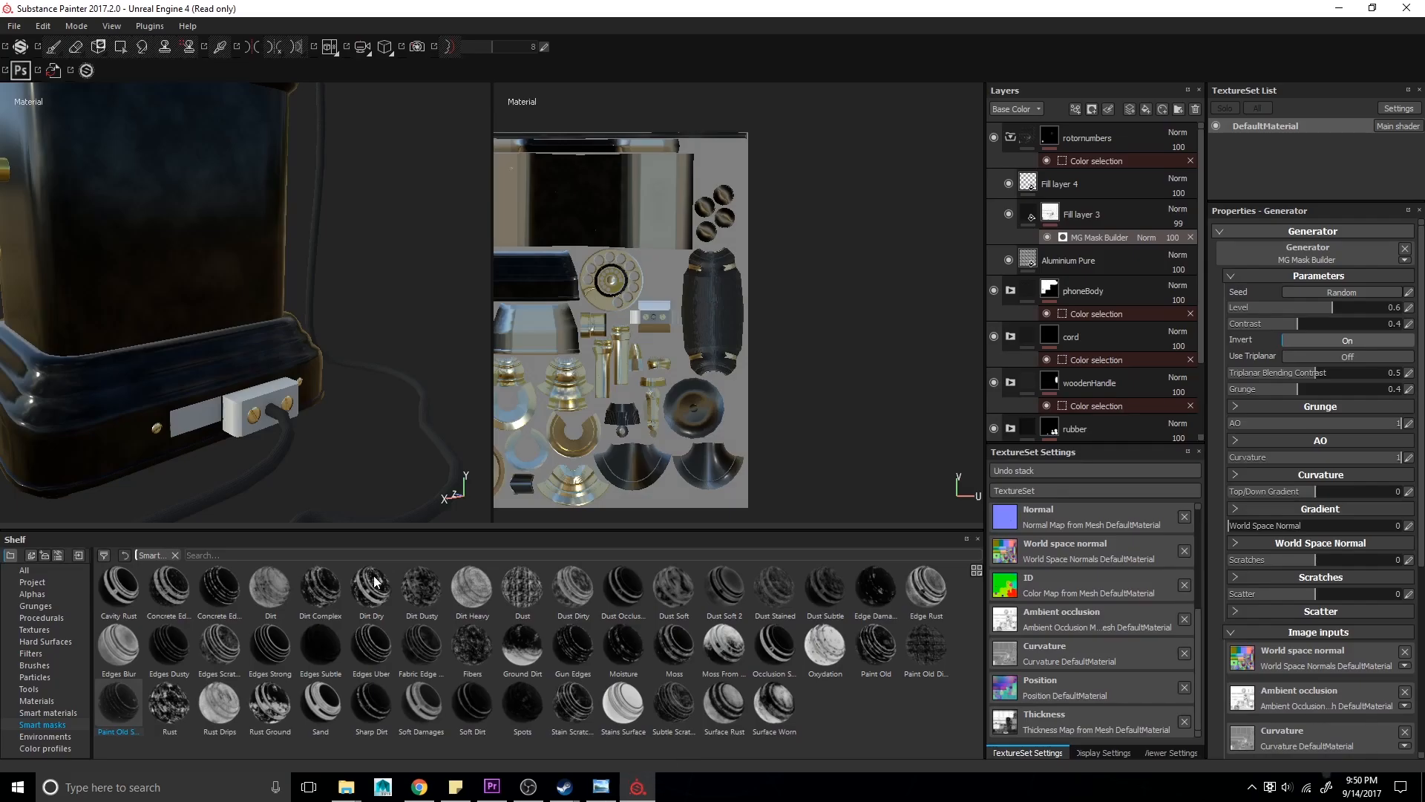
- Collapse all layer folders and add a Rust Fine material layer at the top of the stack
left_click(1010, 138)
left_click(1026, 137)
left_click(1028, 167)
left_click(1029, 198)
left_click(1030, 228)
left_click(1028, 259)
left_click(1027, 291)
left_click(60, 711)
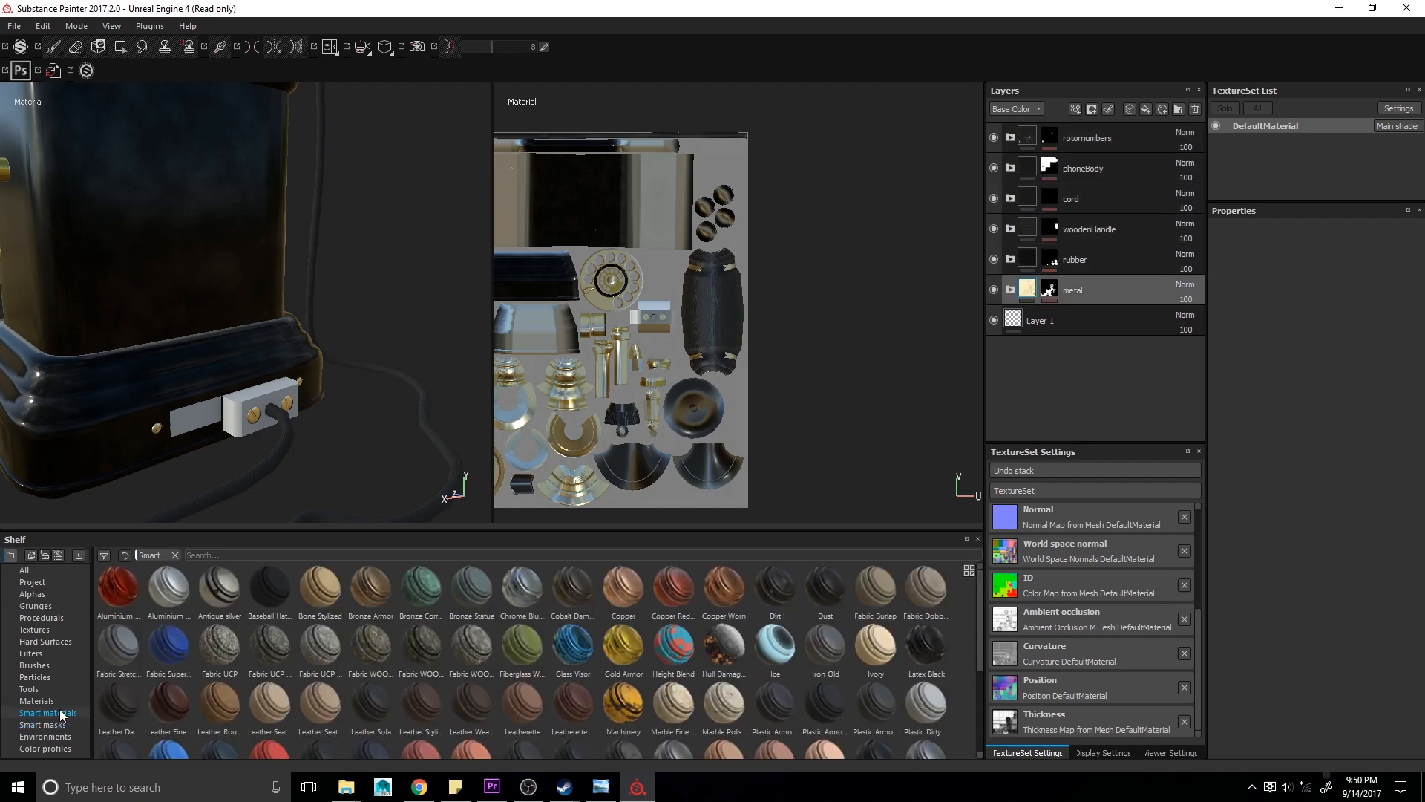
scroll(299, 683, "down", 3)
left_click(69, 701)
left_click_drag(622, 668, 1009, 136)
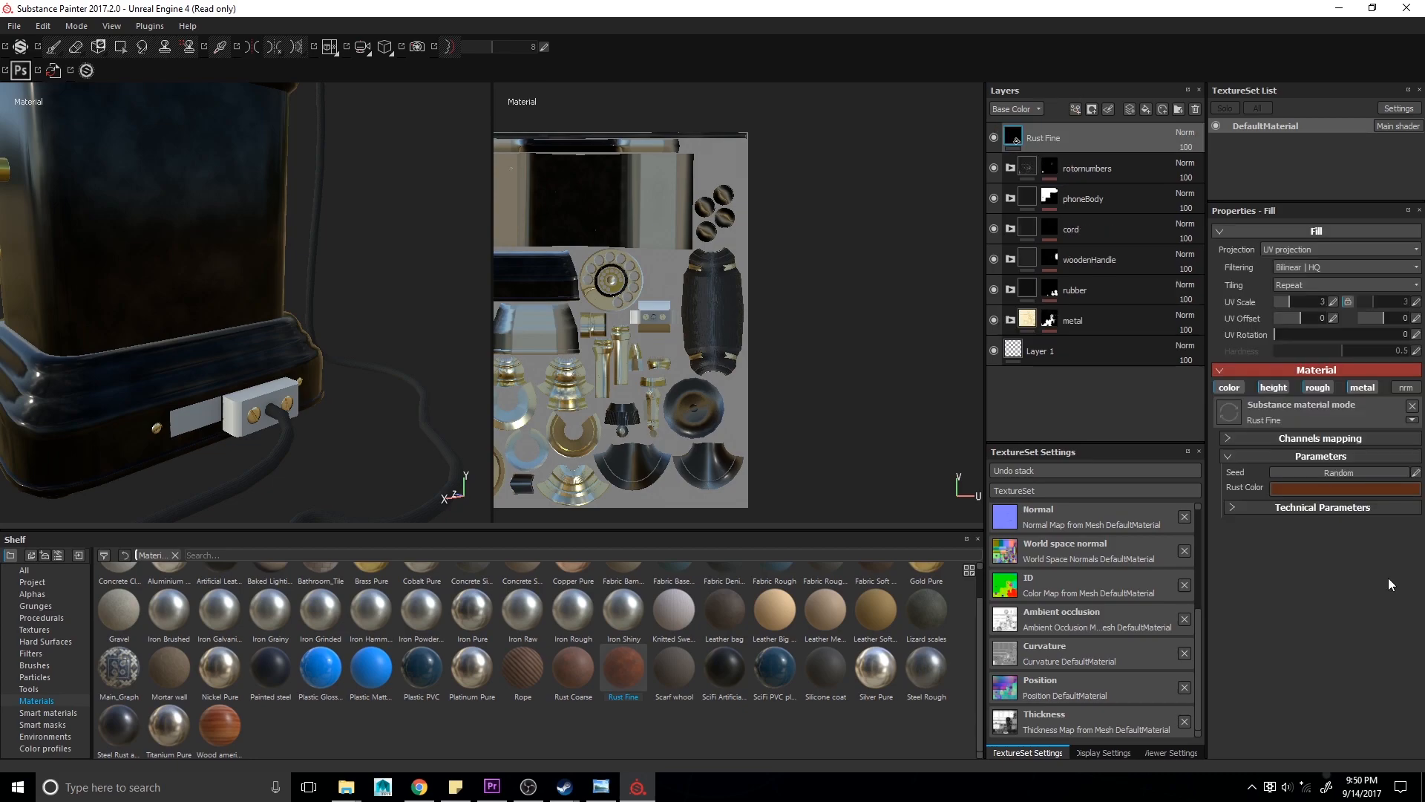
- Set the Rust Fine layer's rust color to a dark brown (R 0.216, G 0.162, B 0.139)
left_click(1326, 491)
left_click(1238, 550)
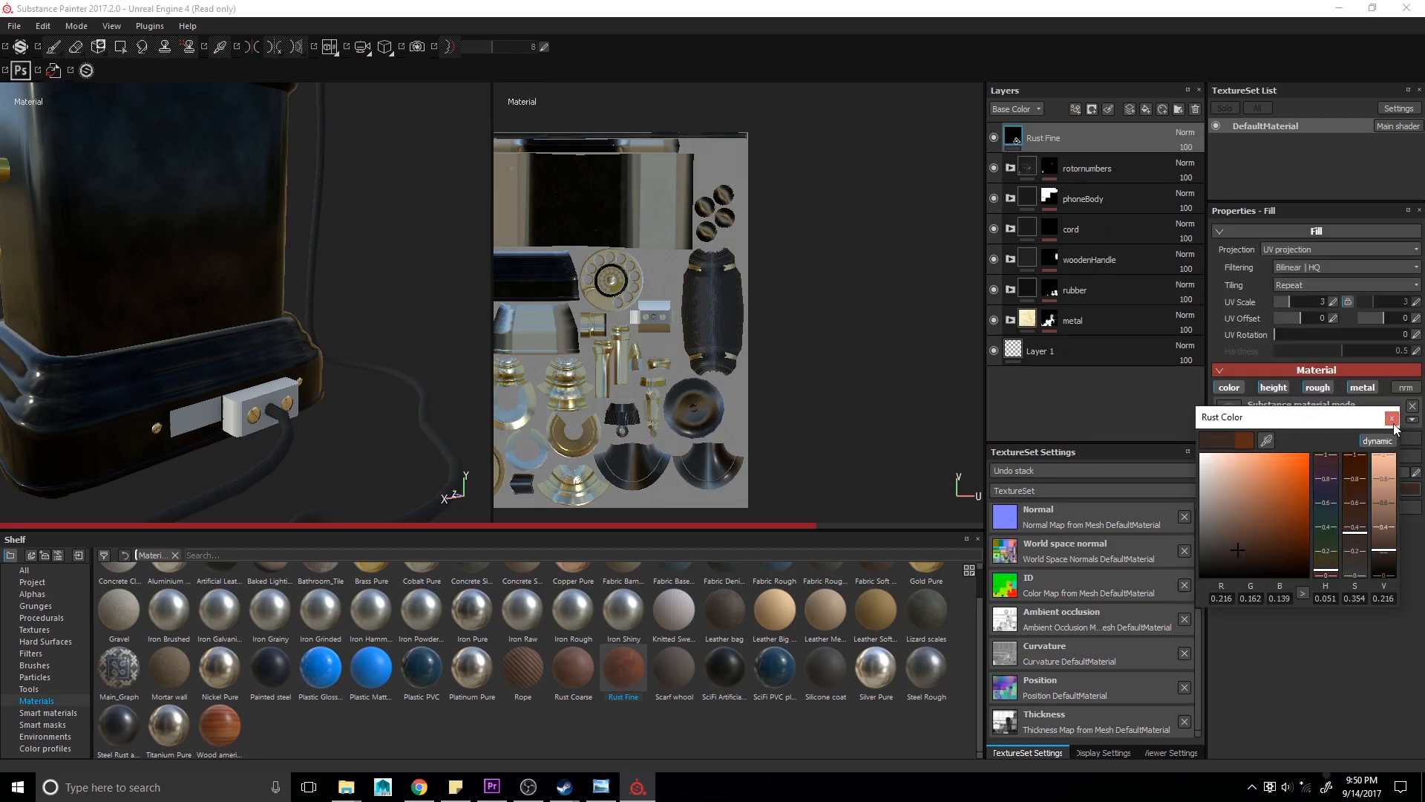
right_click_drag(416, 394, 245, 442, "alt")
middle_click_drag(245, 441, 305, 413, "alt")
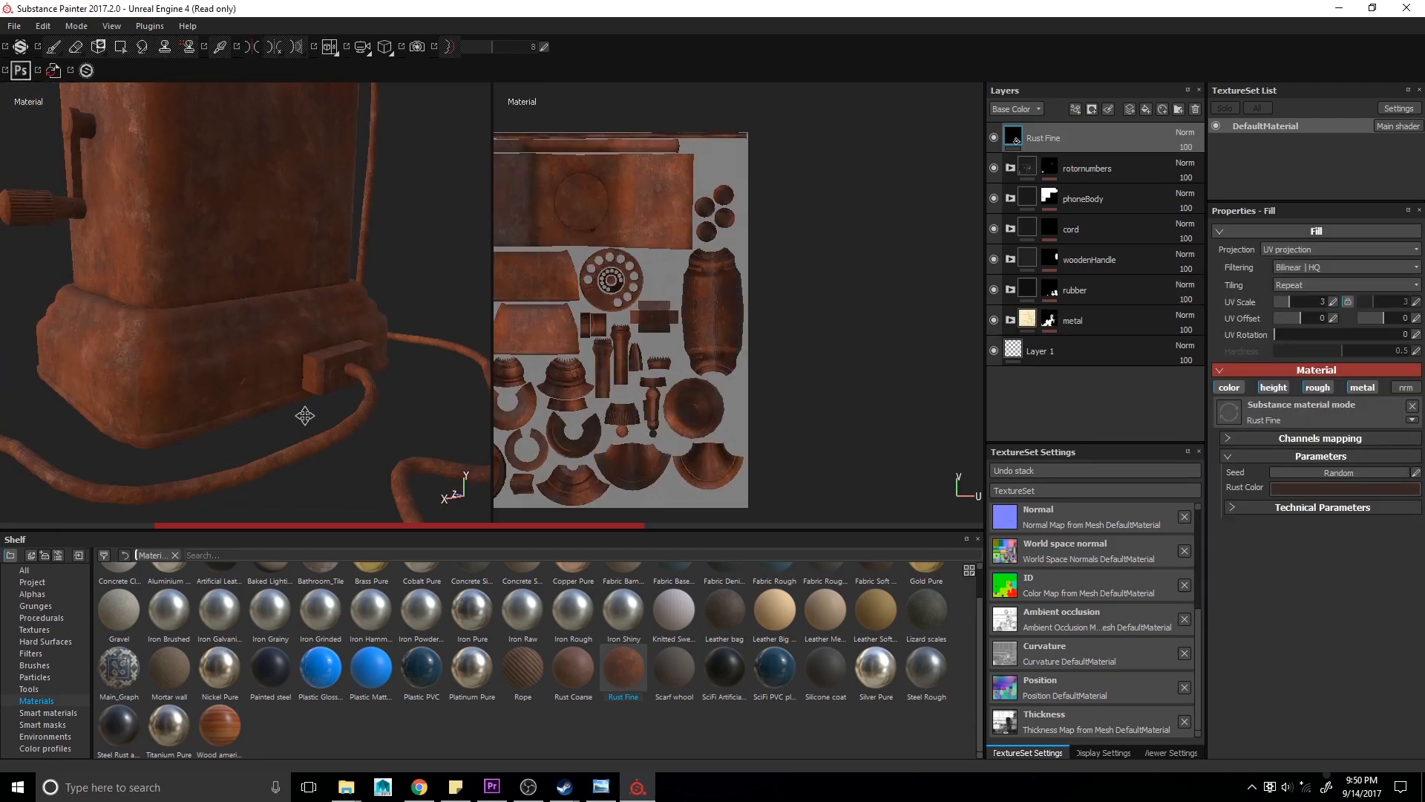
- Group the Rust Fine layer into a folder masked by the connector's pink ID color
key("ctrl+g")
right_click(1054, 141)
left_click(1137, 193)
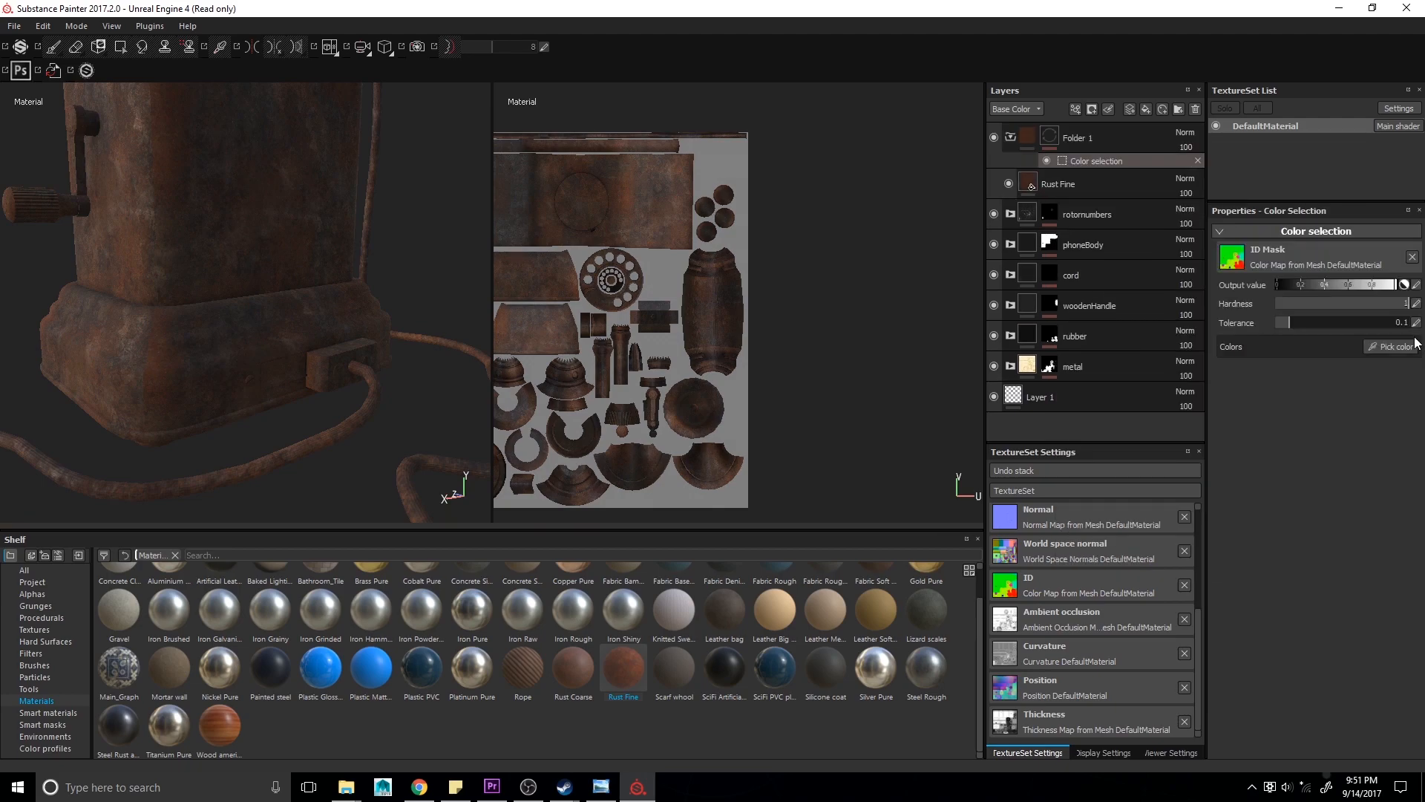
left_click(1391, 346)
left_click(248, 399)
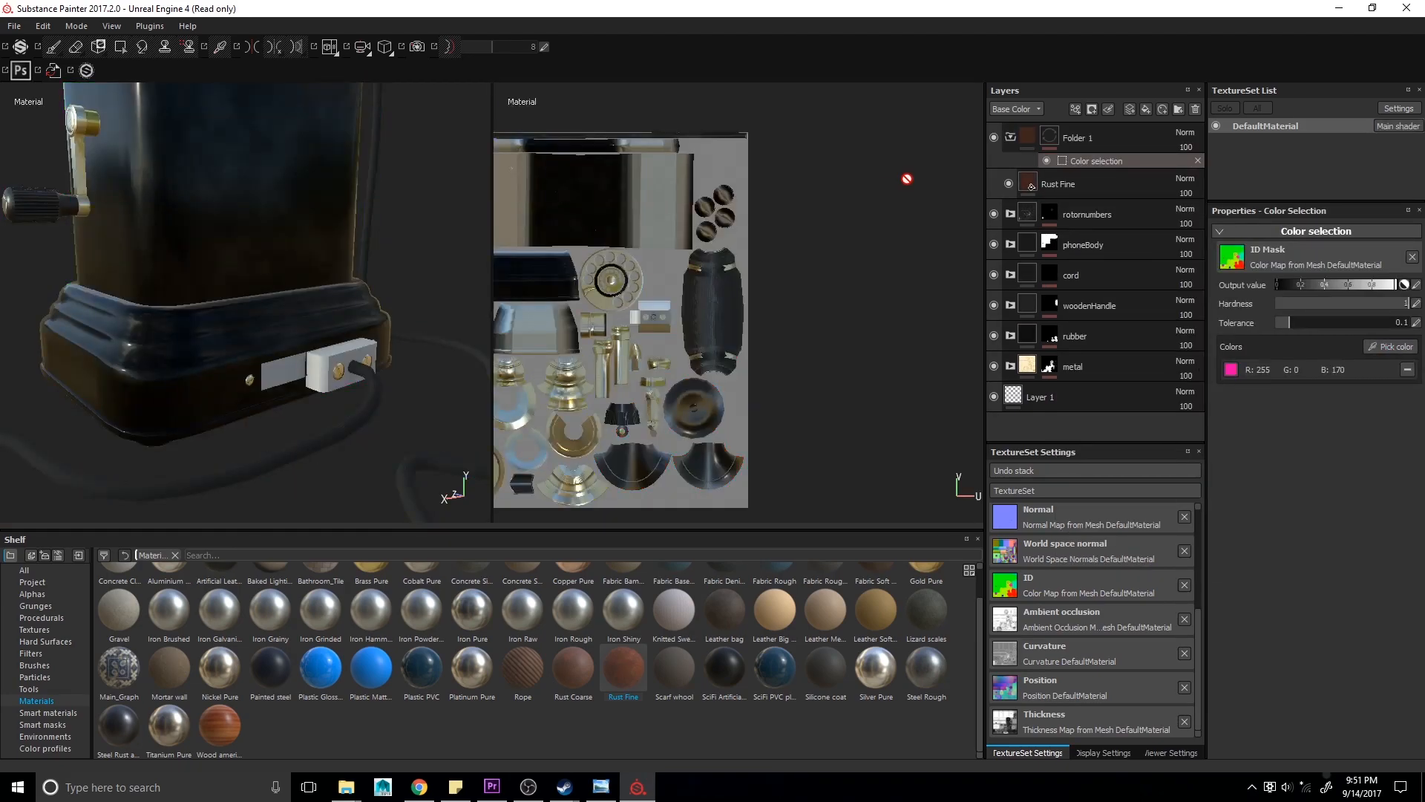
- Add a new fill layer and place it inside the rust folder above the Rust Fine layer
left_click(1146, 108)
left_click_drag(1129, 140, 1100, 188)
left_click_drag(1107, 207, 1106, 200)
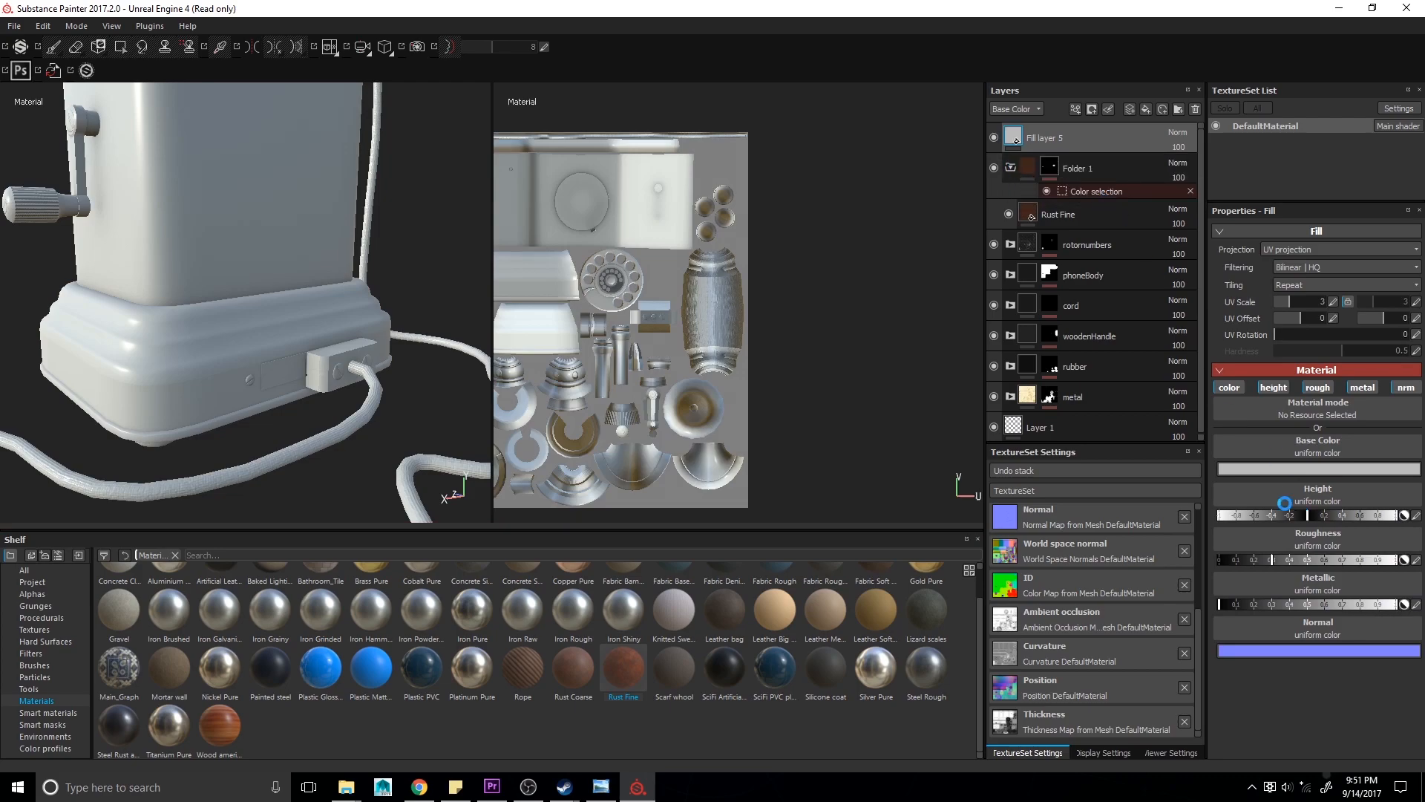
- Disable the fill layer's color, height, metal and normal channels, leaving only roughness active
left_click(1273, 387)
left_click(1229, 387)
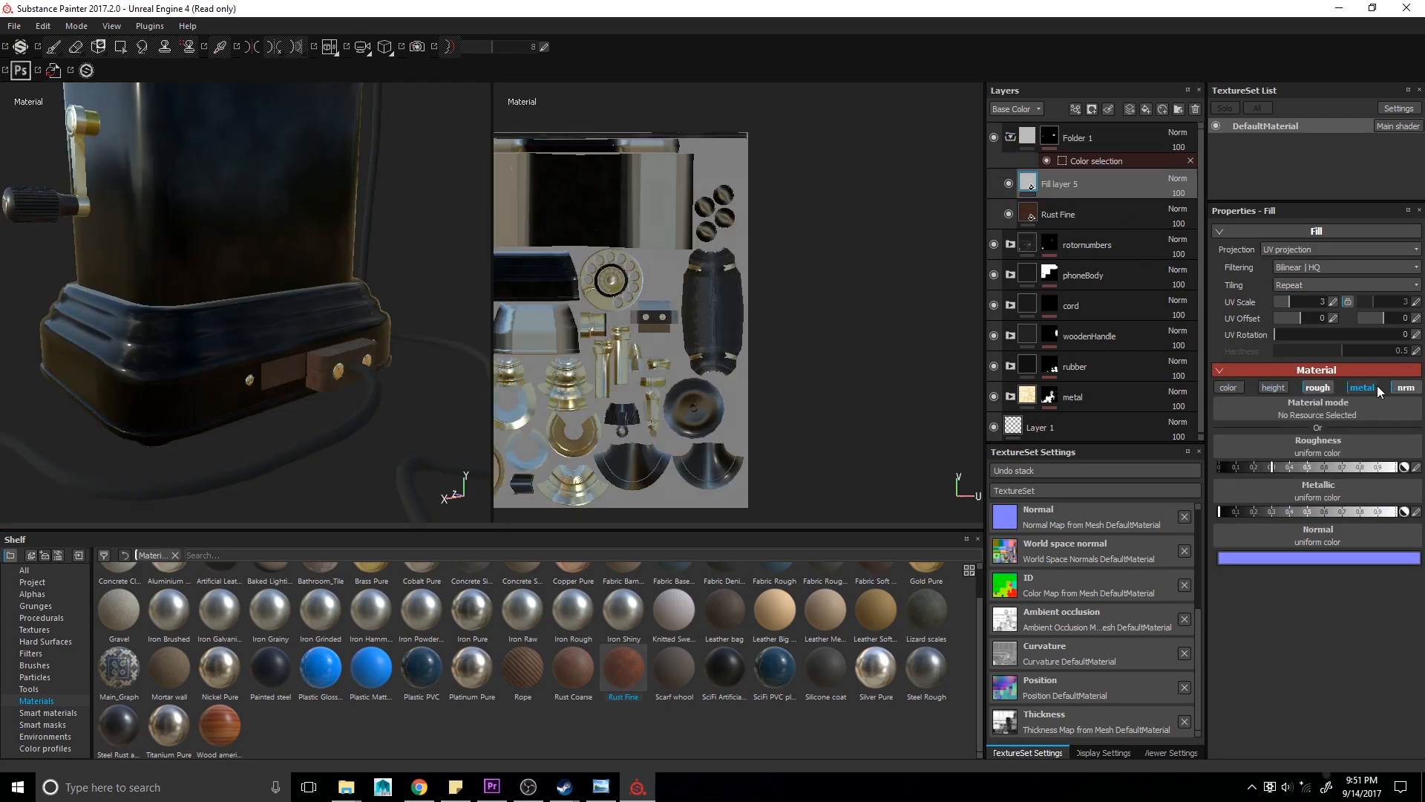
left_click(1370, 387)
left_click(1404, 387)
- Adjust the fill layer's uniform roughness value, settling on a low roughness
left_click(1262, 468)
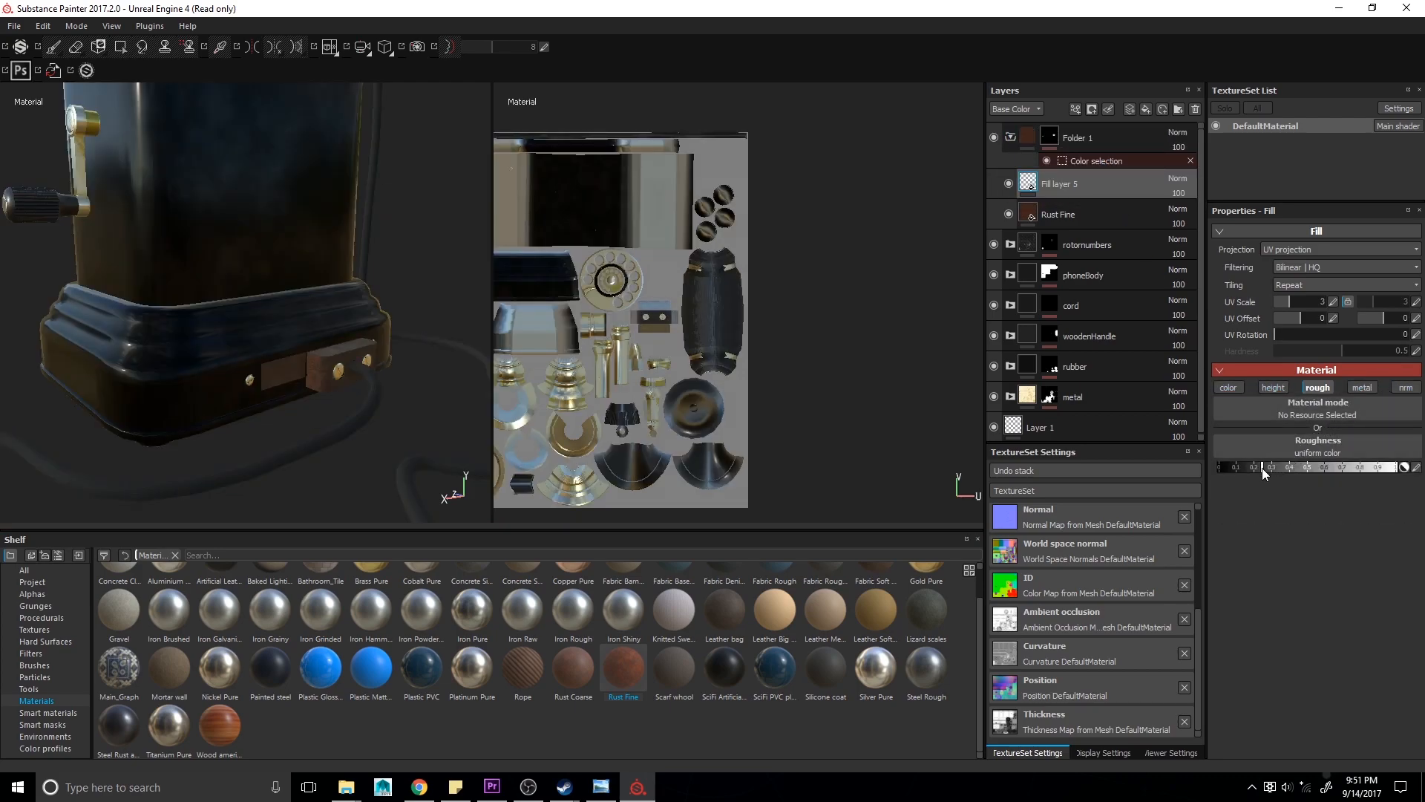
left_click_drag(1262, 469, 1361, 471)
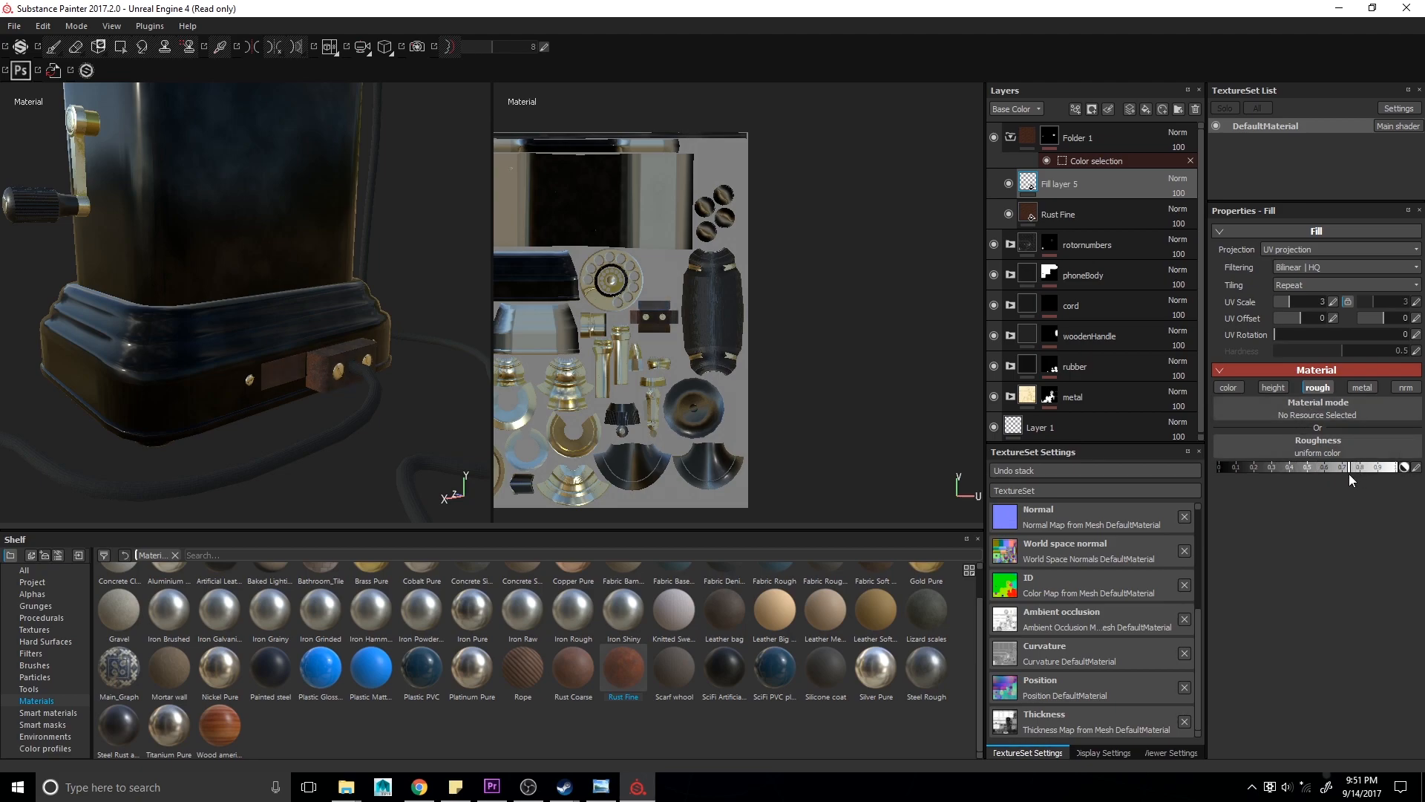
left_click_drag(445, 438, 297, 419, "alt")
left_click(1238, 468)
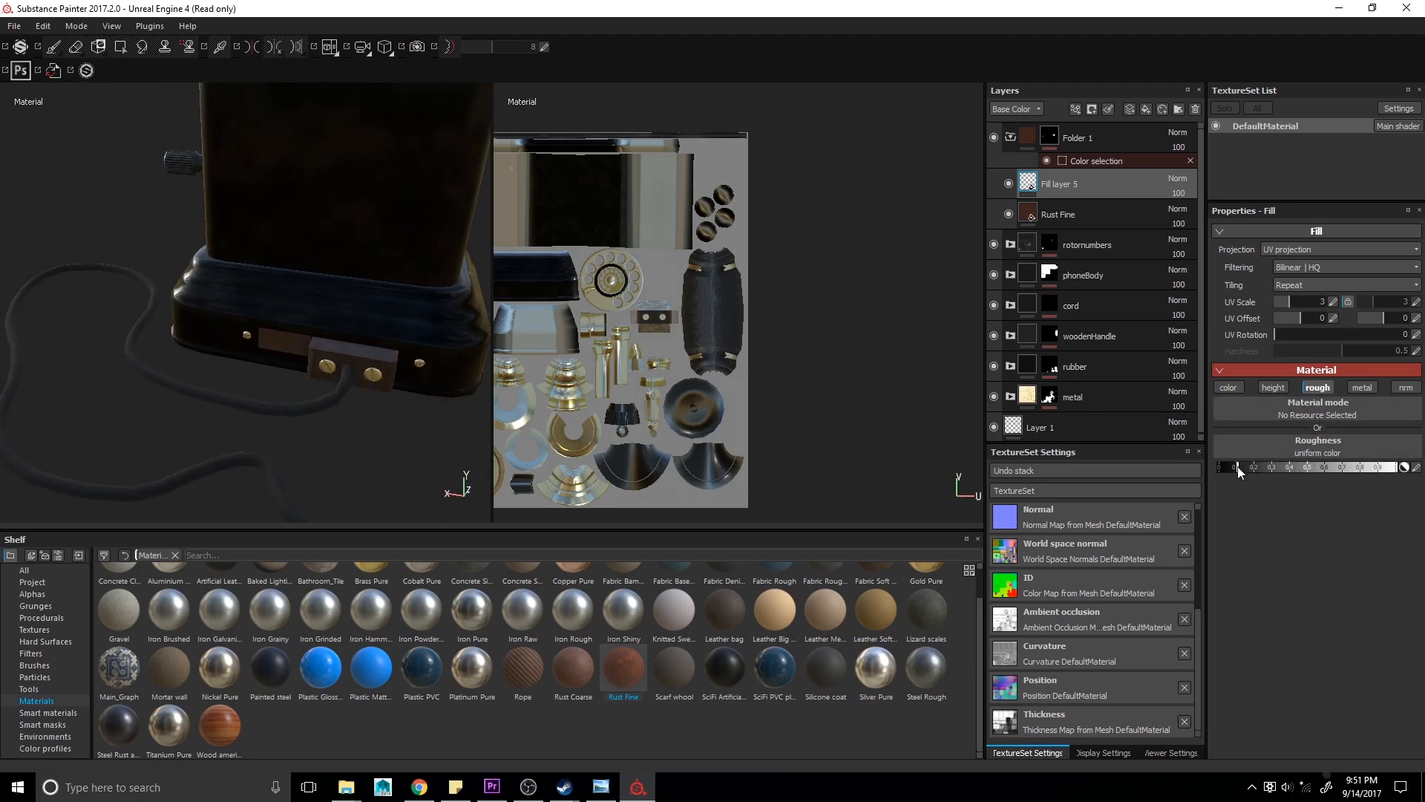
- Re-enable the metal channel on the fill layer and set the layer's opacity to 6
left_click(1362, 386)
mouse_move(287, 366)
left_mouse_down("alt")
mouse_move(356, 398)
mouse_move(289, 360)
left_mouse_up("alt")
left_click_drag(215, 405, 145, 386, "alt")
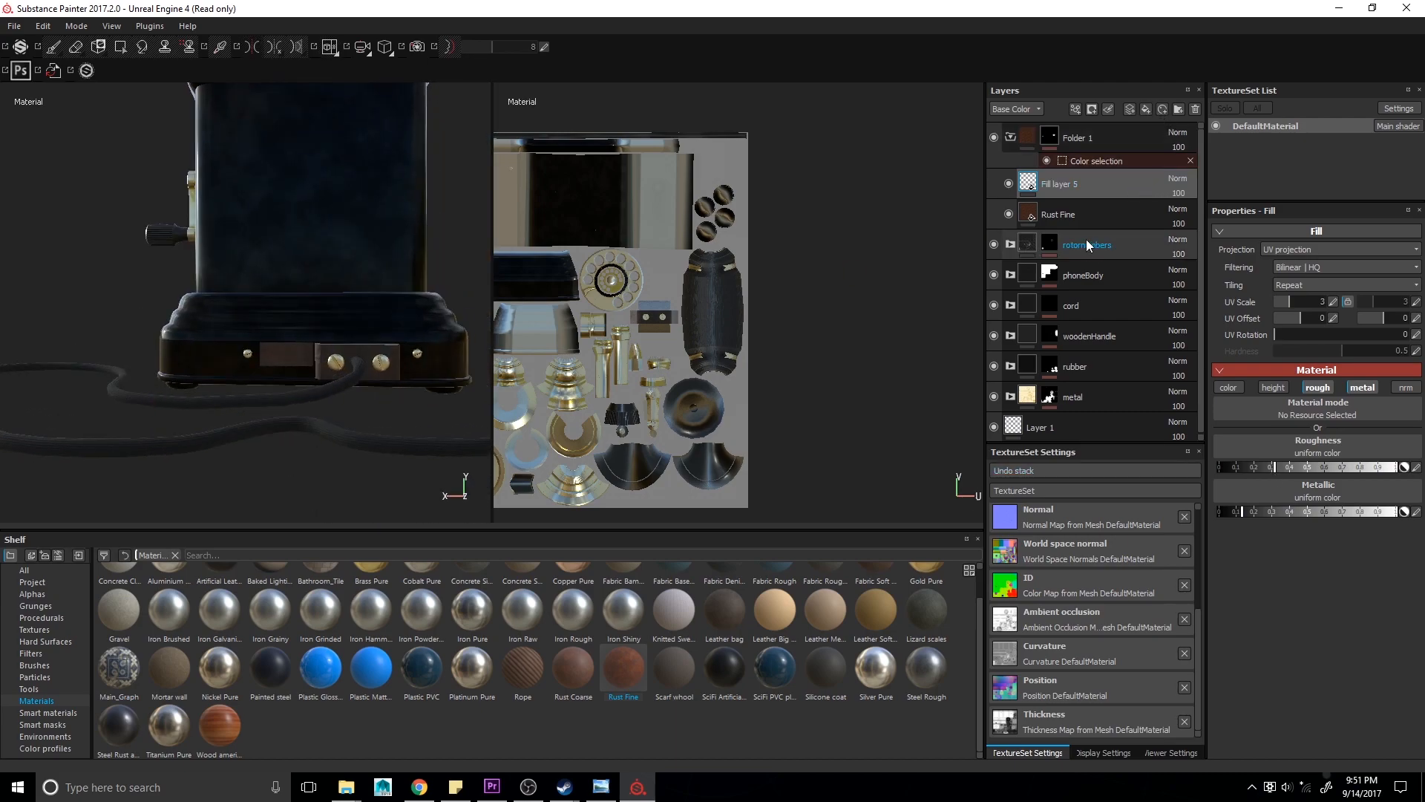
left_click(1228, 387)
left_click_drag(1180, 195, 1164, 206)
- Orbit and zoom around the telephone to review the rust and lacquer finish from several angles
left_click_drag(112, 296, 359, 320, "alt")
right_click_drag(359, 320, 272, 290, "alt")
left_click_drag(271, 290, 347, 341, "alt")
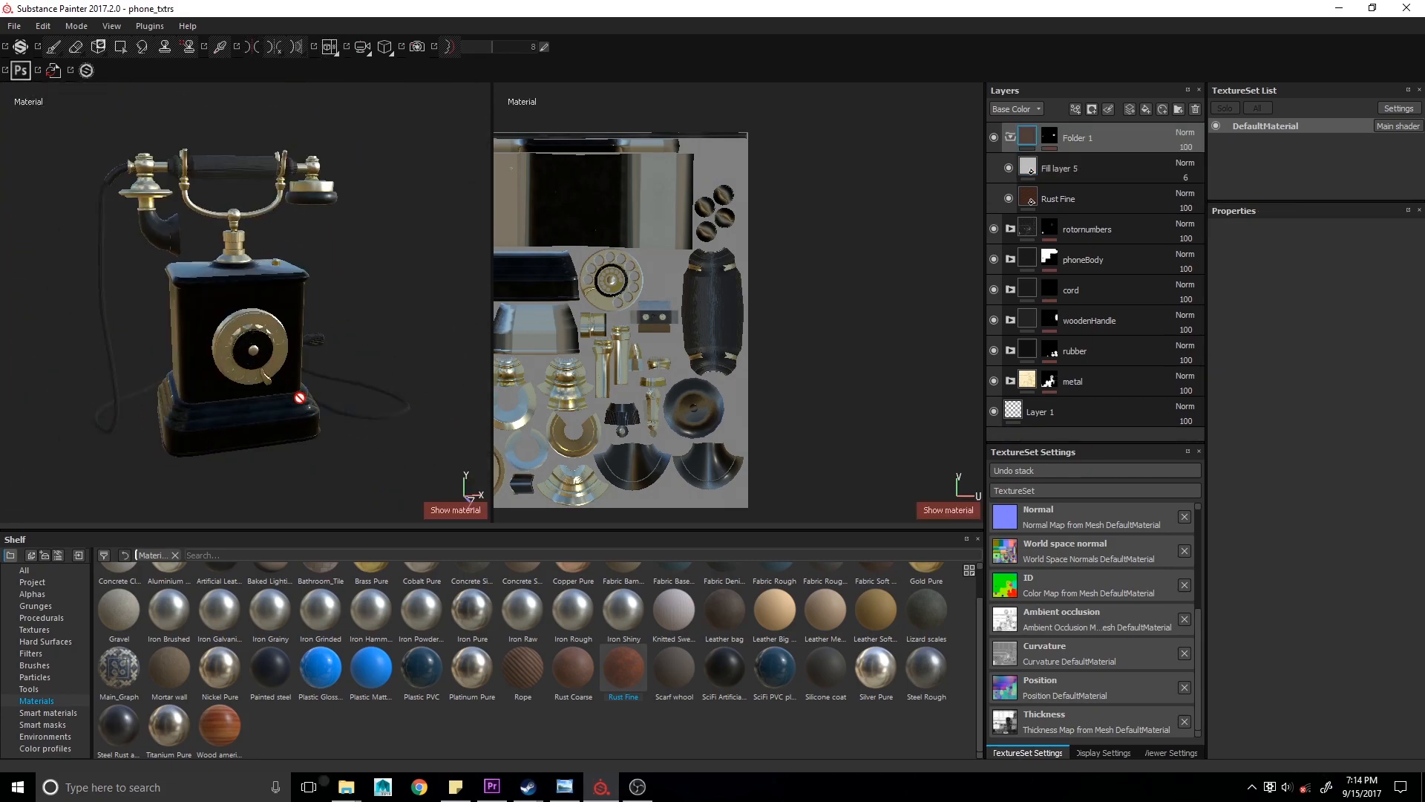
left_click_drag(199, 465, 215, 466, "alt")
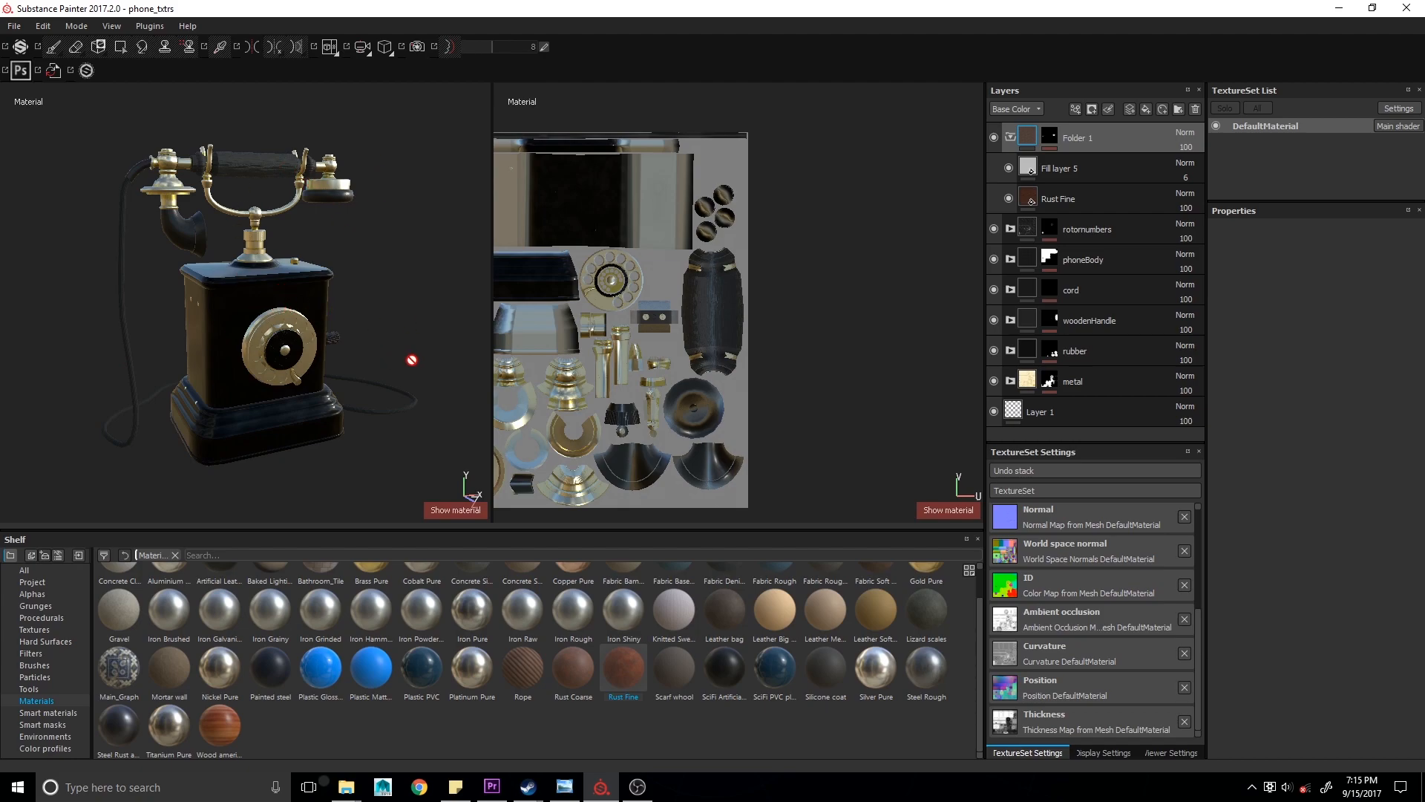
left_click_drag(413, 361, 149, 327, "alt")
left_click_drag(326, 364, 256, 356, "alt")
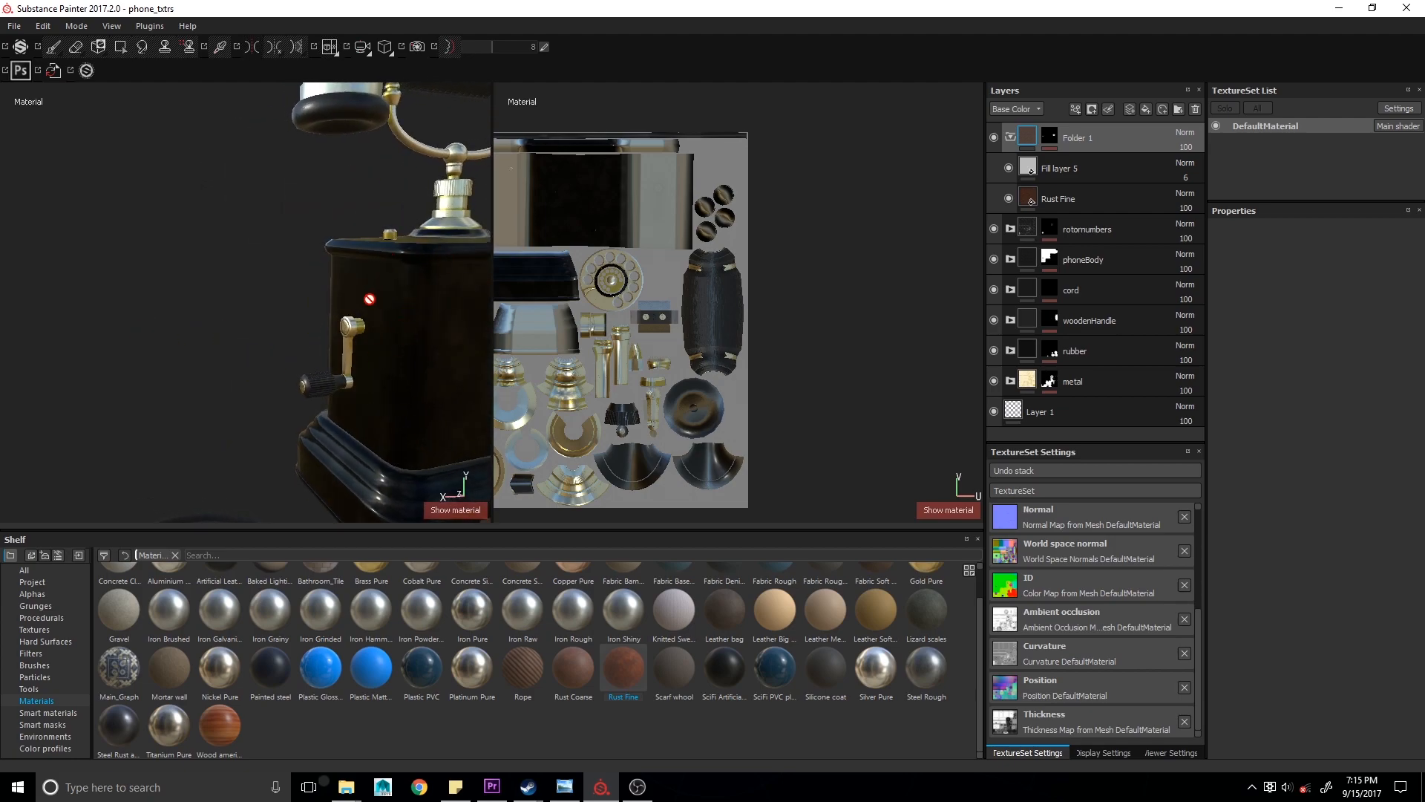
left_click_drag(372, 301, 203, 308, "alt")
scroll(283, 365, "down", 4)
mouse_move(283, 365)
left_mouse_down("alt")
mouse_move(553, 386)
mouse_move(276, 364)
mouse_move(271, 344)
left_mouse_up("alt")
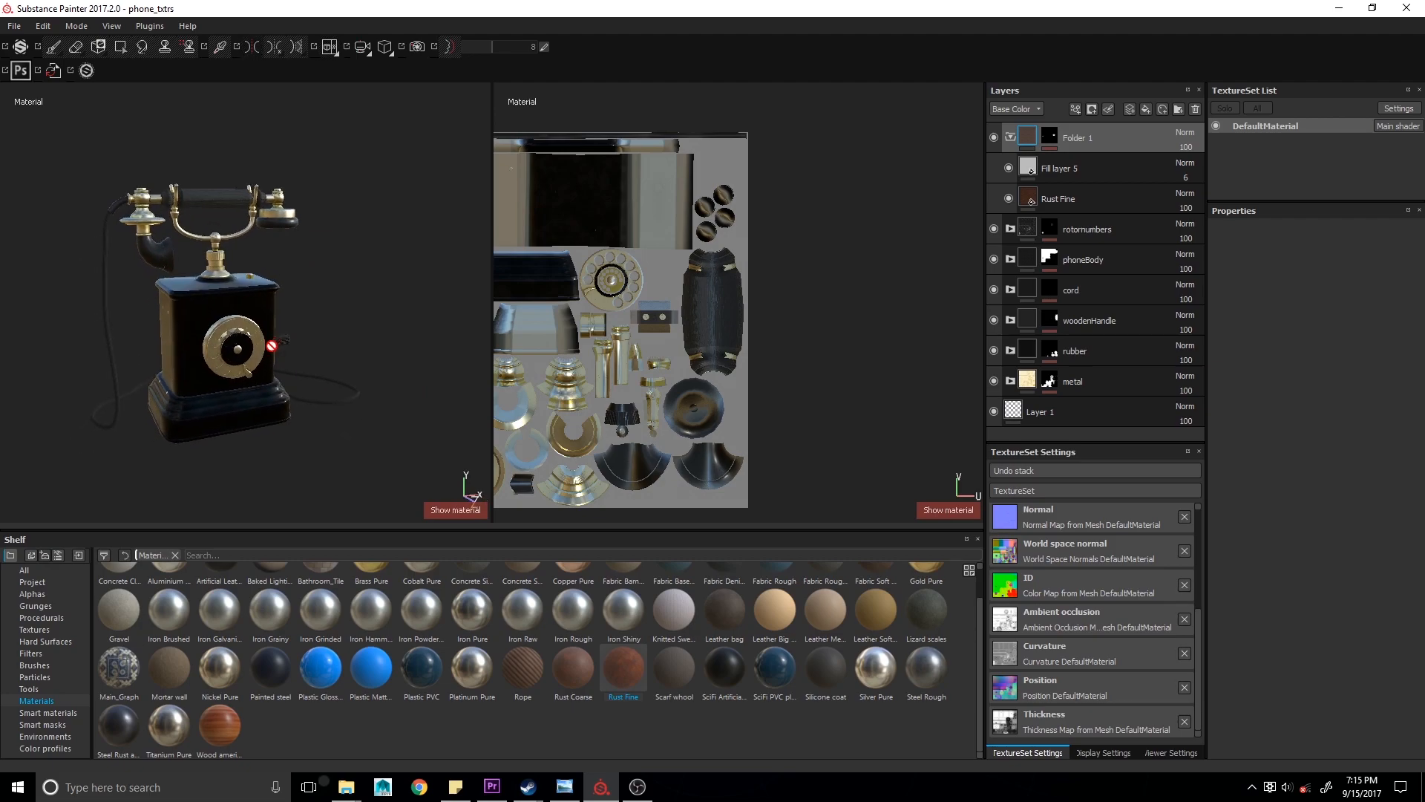